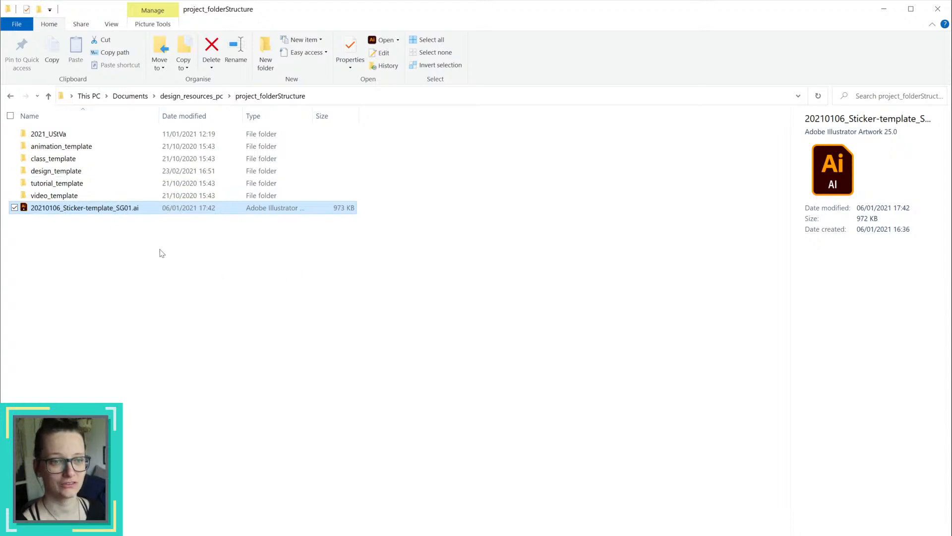
{"action": "left_click", "coordinate": [56, 195]}
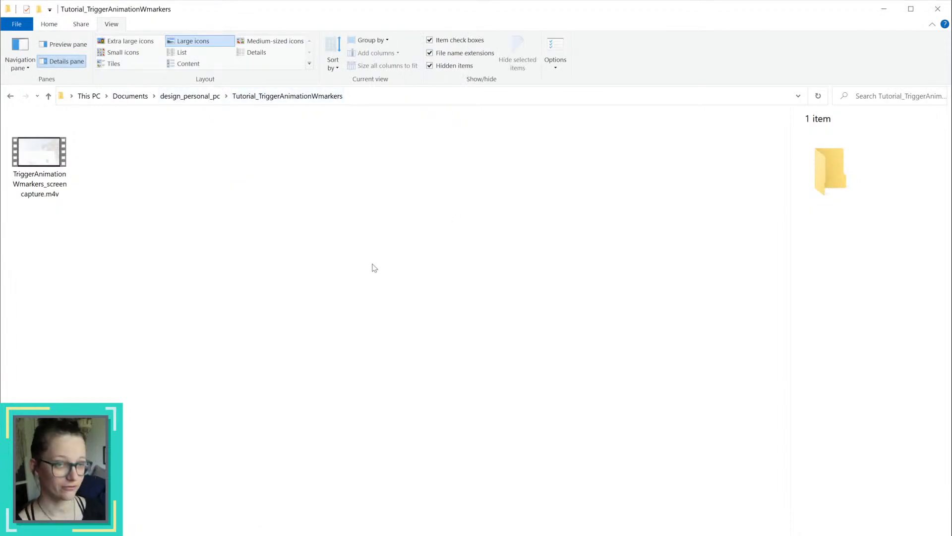
{"action": "key", "text": "ctrl+v"}
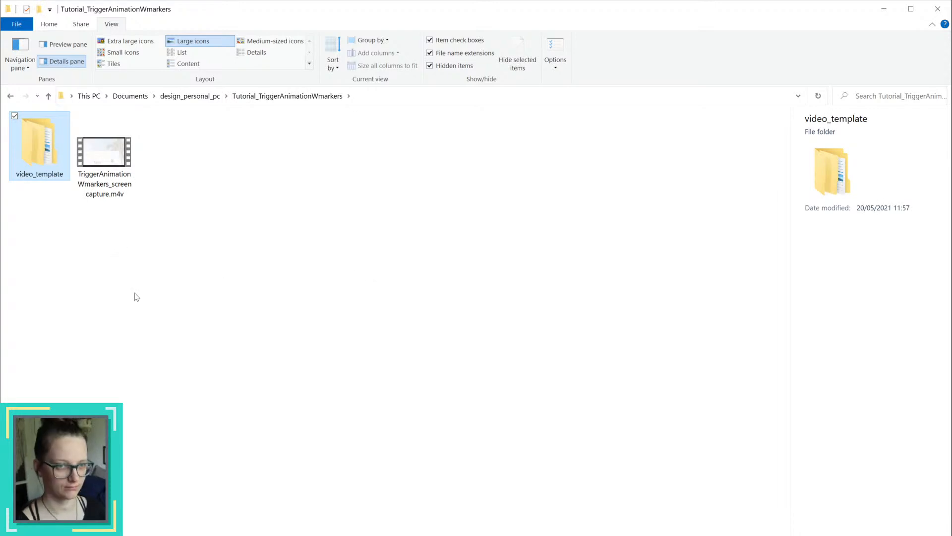
{"action": "key", "text": "Delete"}
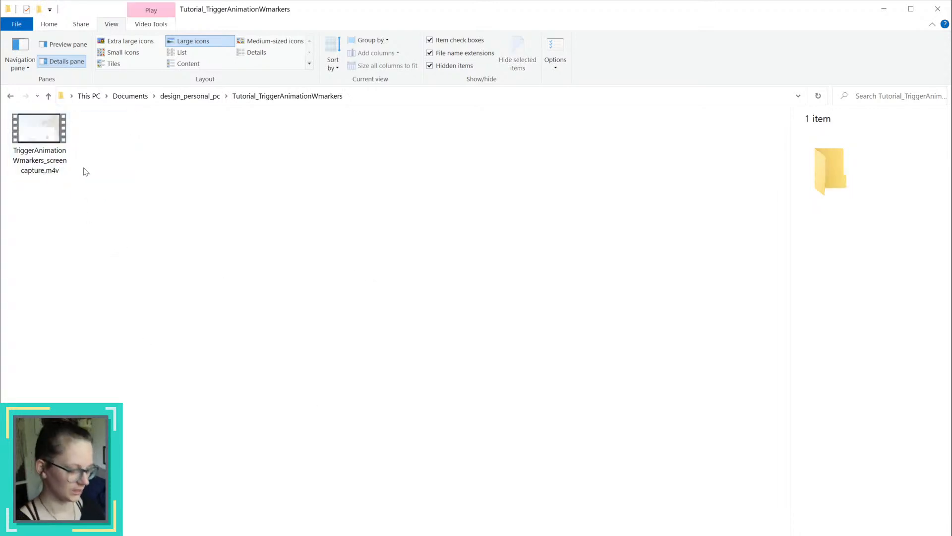
Step: Copy the 03_video and 04_FINAL folders from inside video_template into the Tutorial_TriggerAnimationWmarkers folder
{"action": "key", "text": "alt+Tab"}
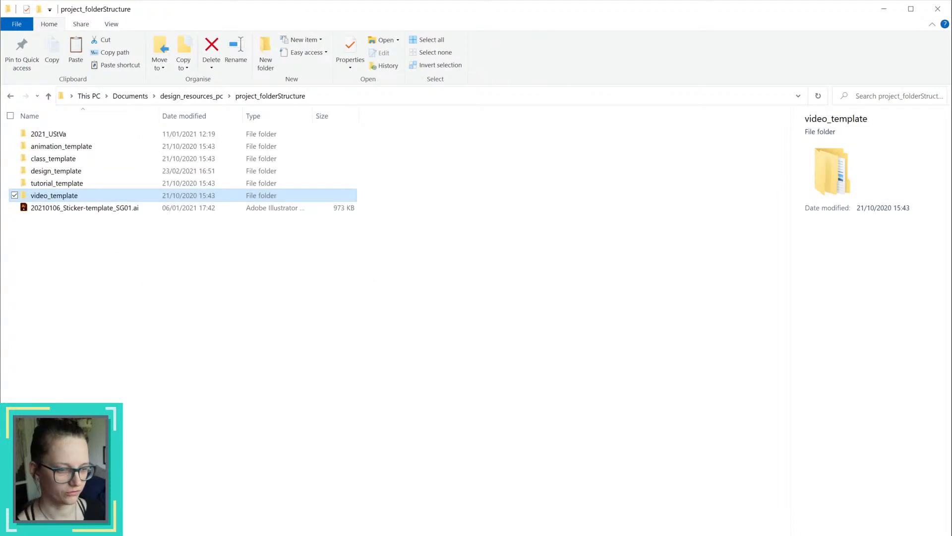
{"action": "double_click", "coordinate": [66, 198]}
{"action": "left_click_drag", "start_coordinate": [75, 201], "coordinate": [65, 131]}
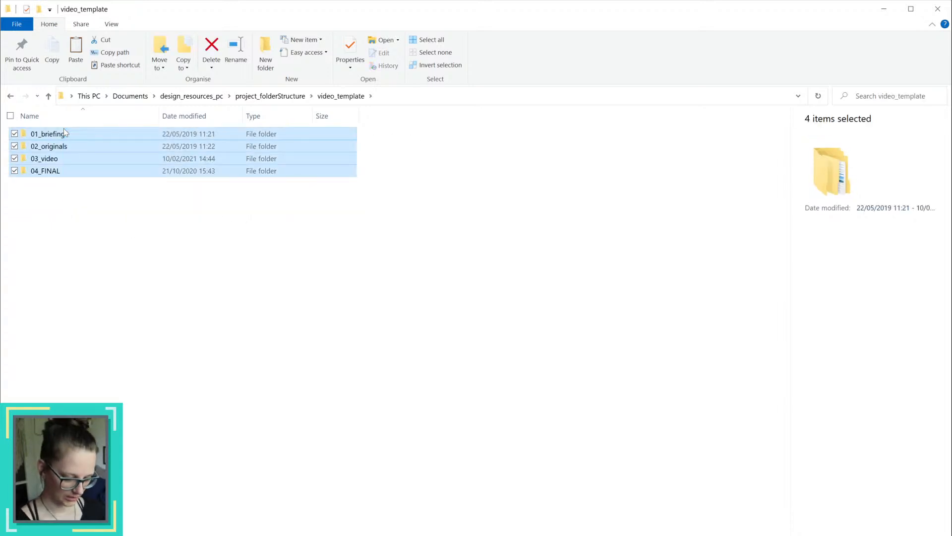
{"action": "left_click", "coordinate": [80, 259]}
{"action": "left_click", "coordinate": [55, 135]}
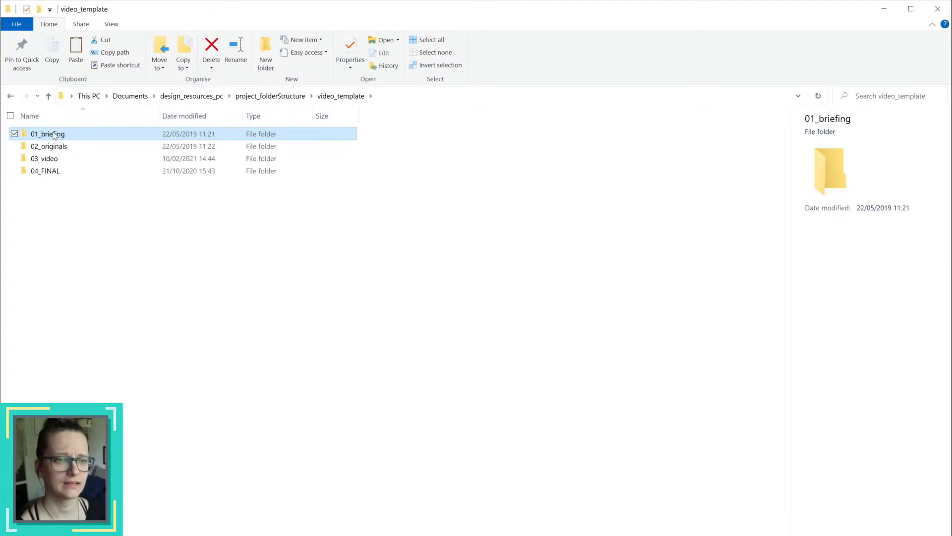
{"action": "left_click", "coordinate": [54, 146]}
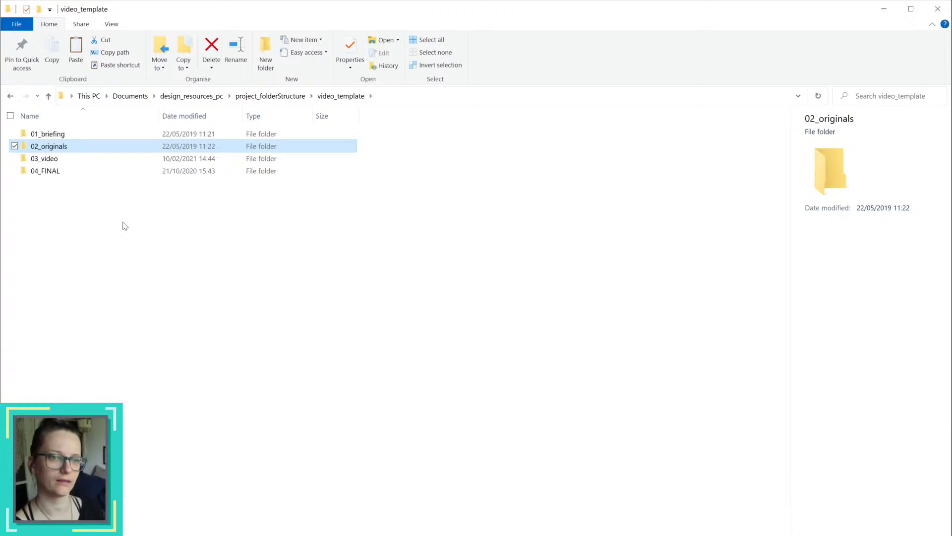
{"action": "left_click", "coordinate": [49, 159]}
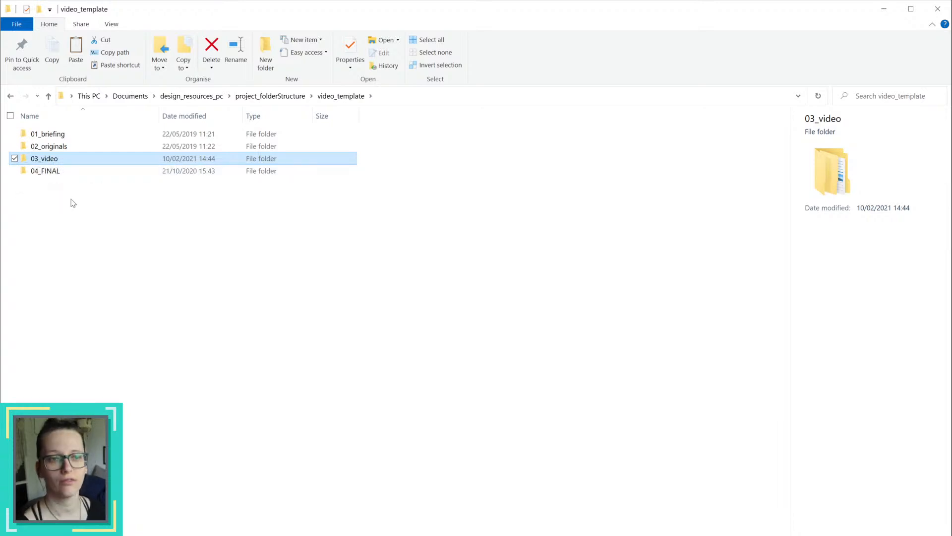
{"action": "left_click", "coordinate": [55, 172], "text": "ctrl"}
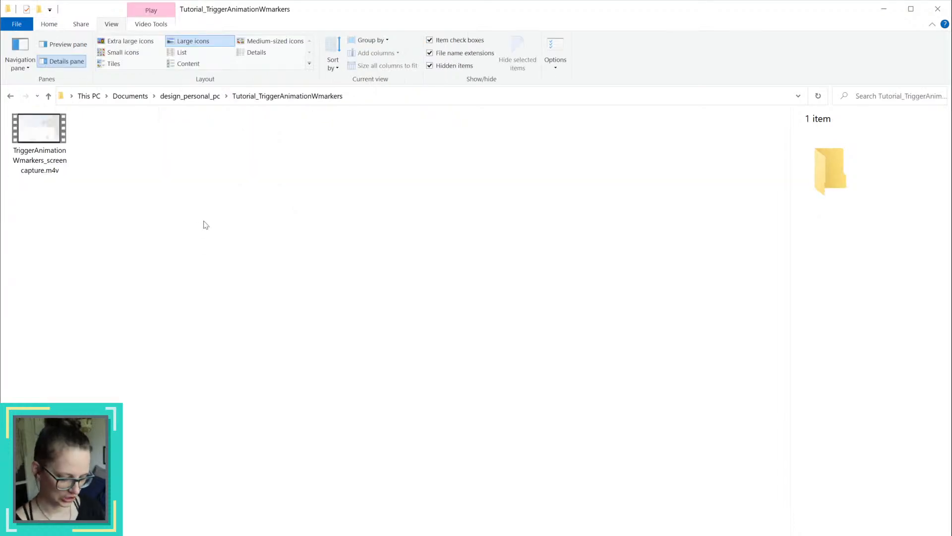
{"action": "key", "text": "ctrl+v"}
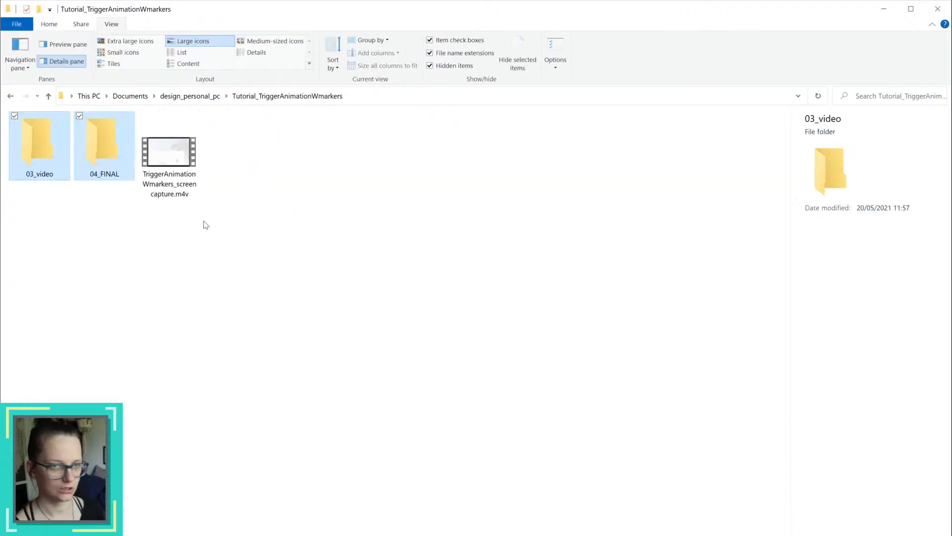
Step: Show the Tutorial_TriggerAnimationWmarkers folder in Details view and fit the Name column to the full file names
{"action": "right_click", "coordinate": [299, 181]}
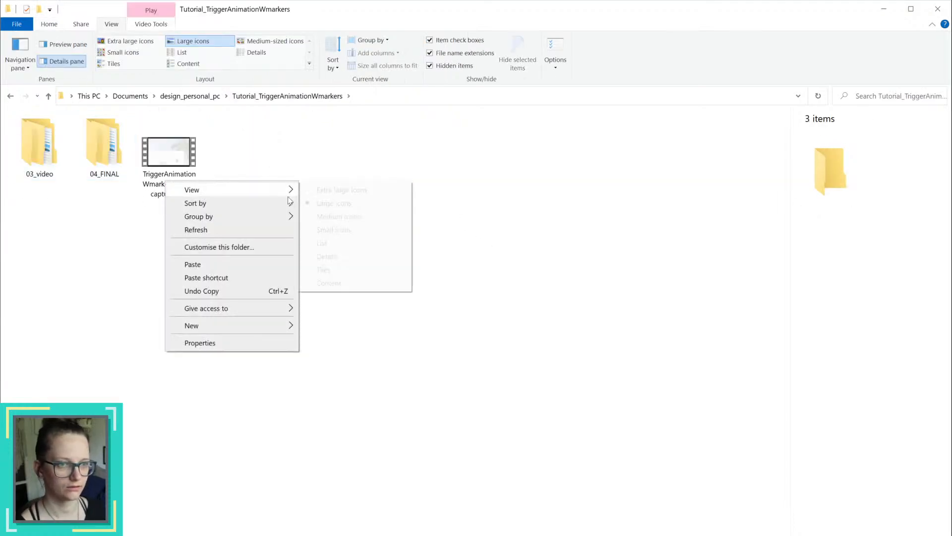
{"action": "mouse_move", "coordinate": [281, 193]}
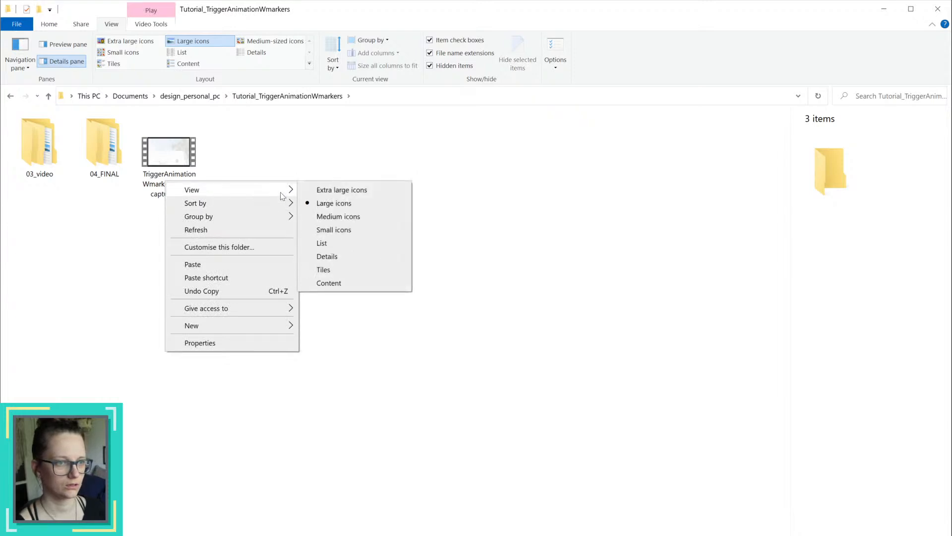
{"action": "left_click", "coordinate": [359, 255]}
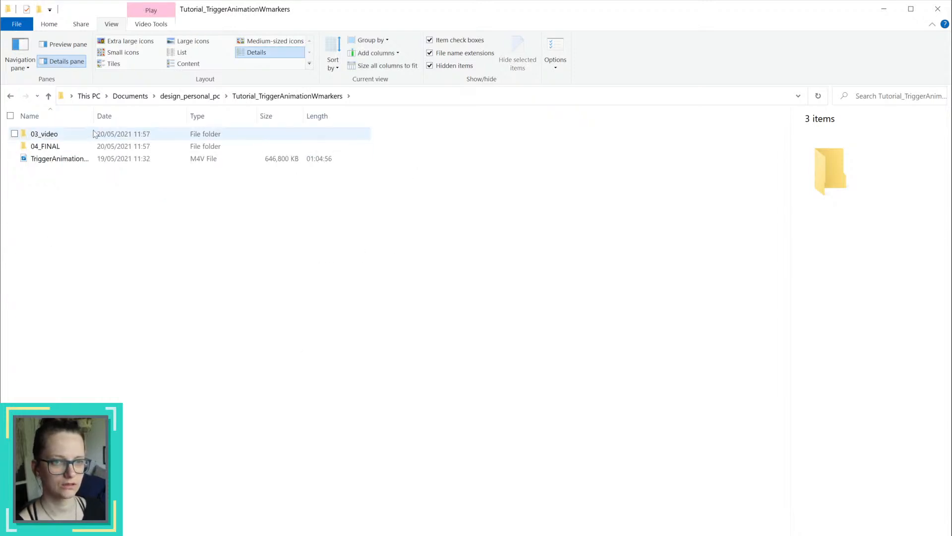
{"action": "double_click", "coordinate": [93, 115]}
Step: Put TriggerAnimationWmarkers_screencapture.m4v into the videos folder inside 03_video and fit the Name column to the full file name
{"action": "left_click", "coordinate": [132, 160]}
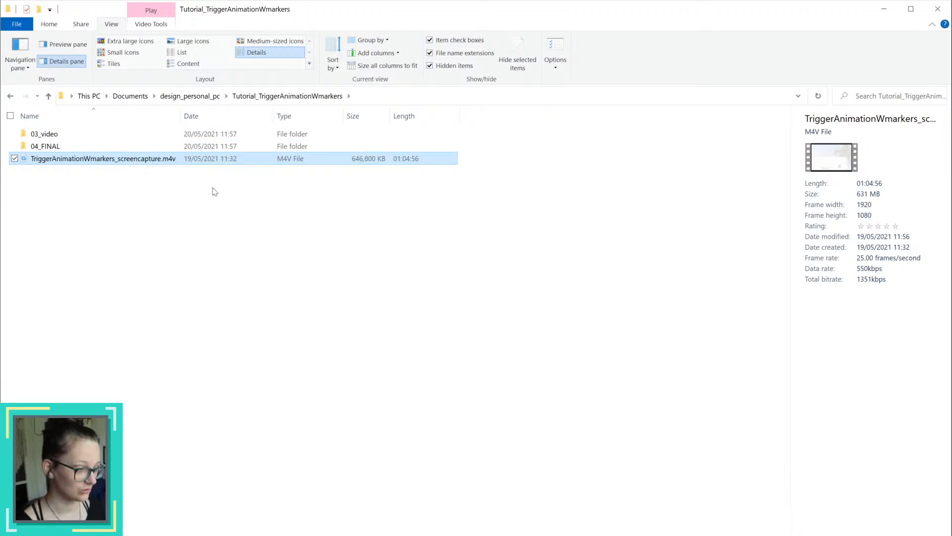
{"action": "double_click", "coordinate": [58, 135]}
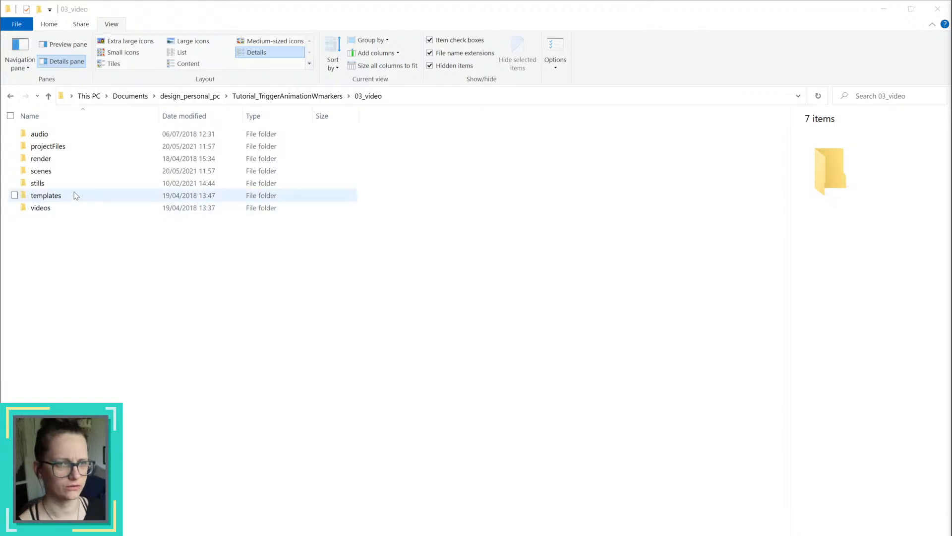
{"action": "double_click", "coordinate": [59, 147]}
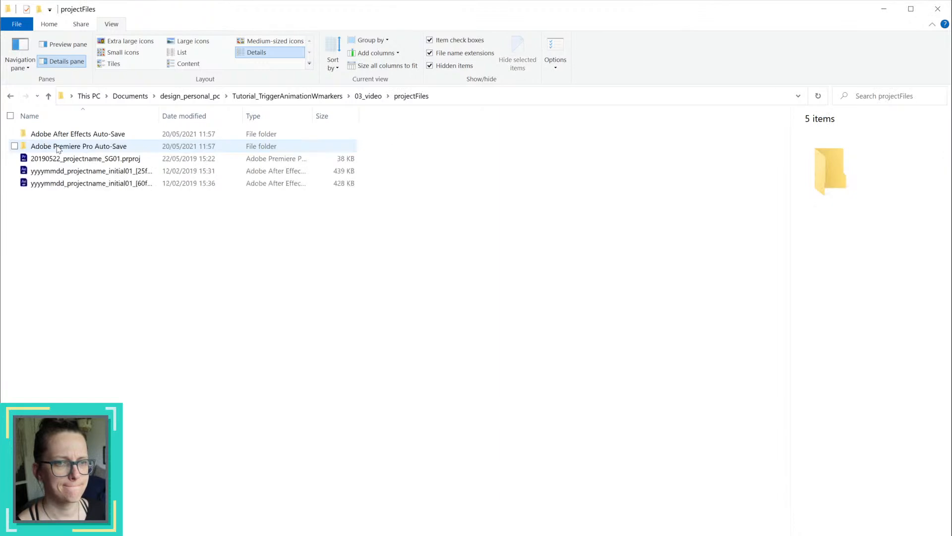
{"action": "key", "text": "alt+Left"}
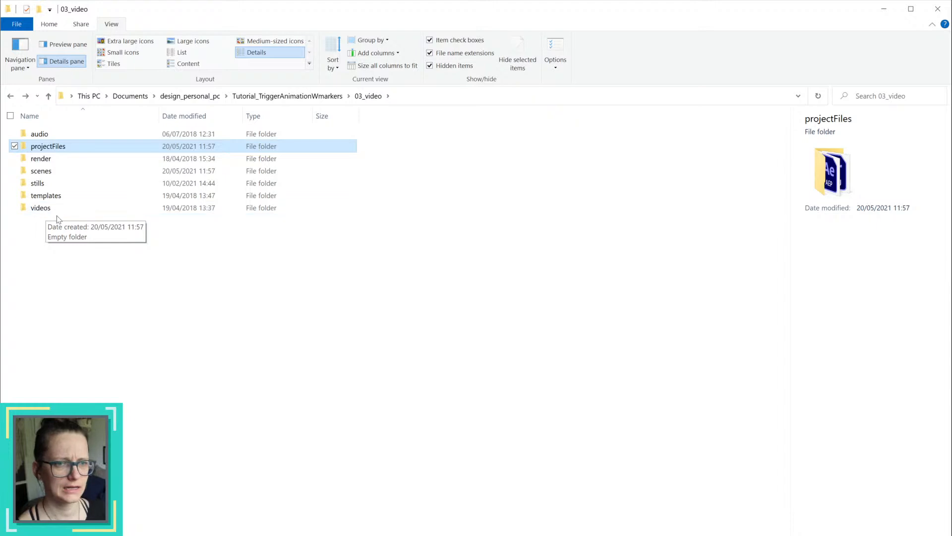
{"action": "double_click", "coordinate": [50, 209]}
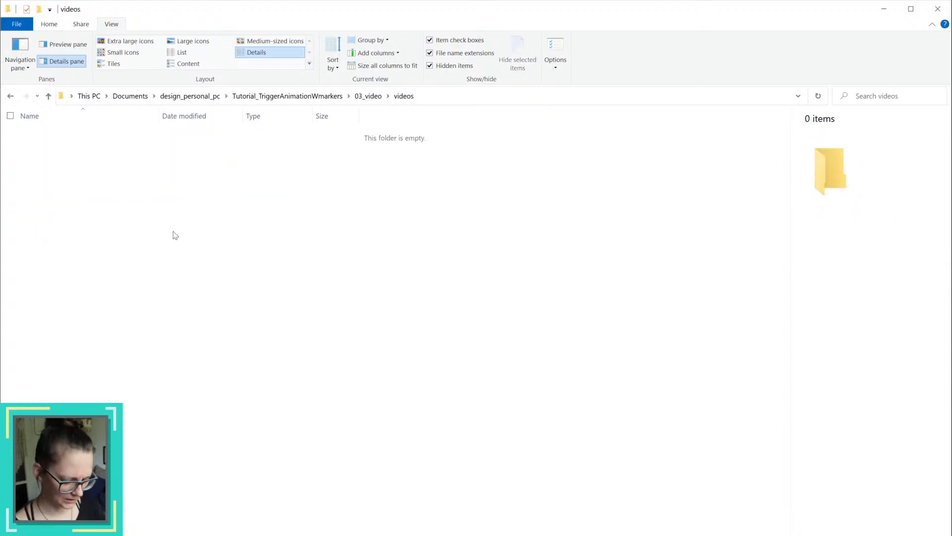
{"action": "key", "text": "ctrl+v"}
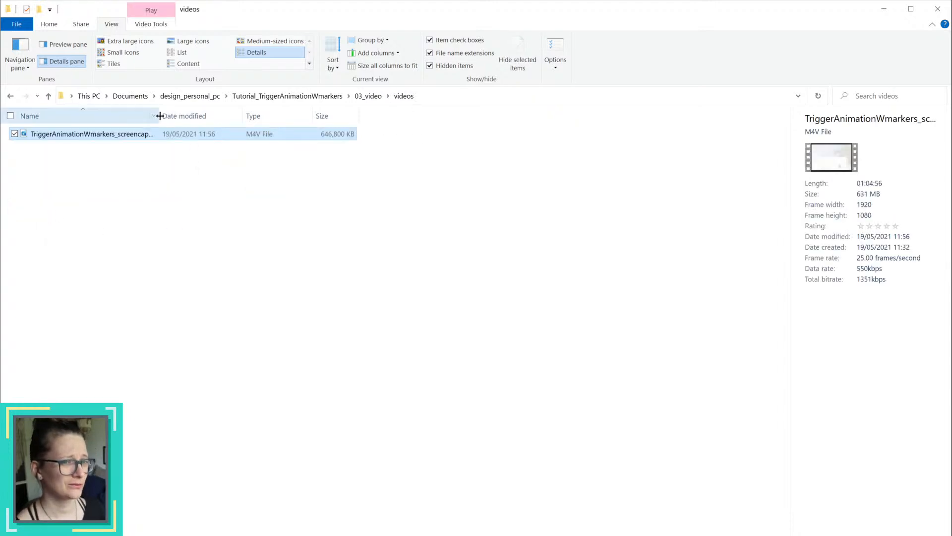
{"action": "double_click", "coordinate": [160, 115]}
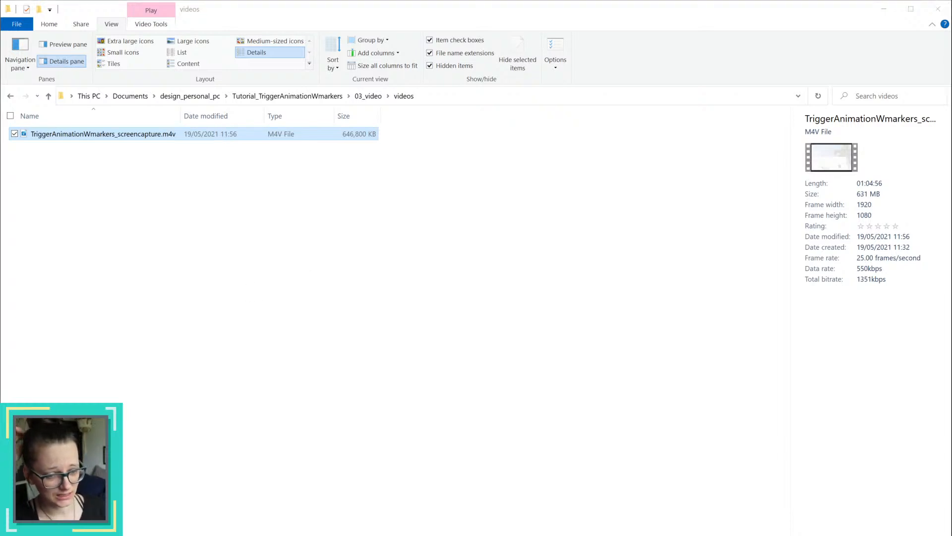
Step: Launch Adobe Premiere Pro 2021 and bring its home screen to the front
{"action": "key", "text": "super"}
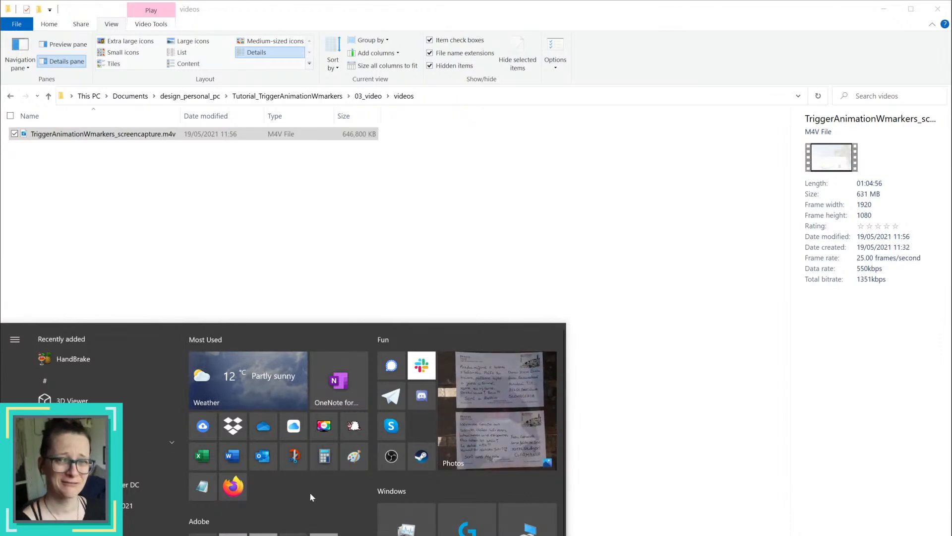
{"action": "left_click", "coordinate": [228, 535]}
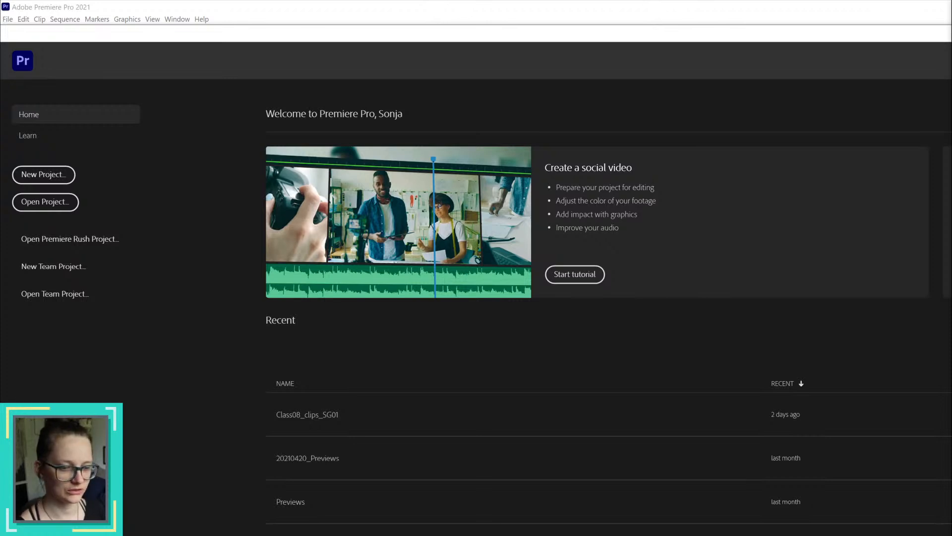
{"action": "key", "text": "alt+Tab"}
{"action": "key", "text": "alt+Tab"}
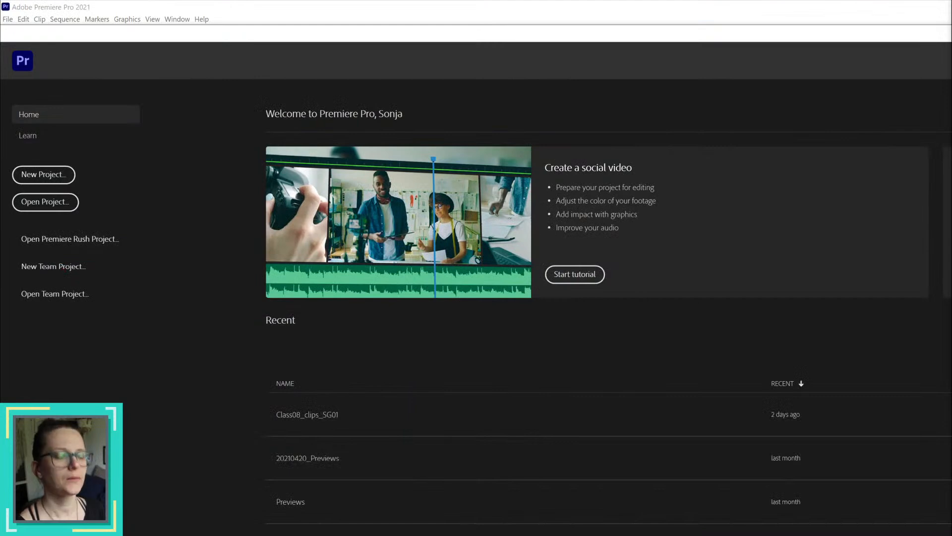
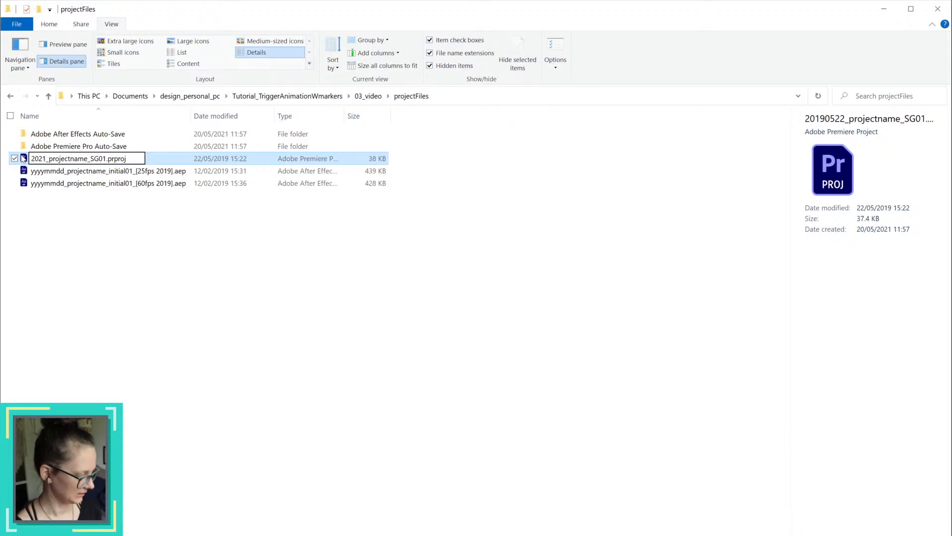
Step: Rename the Premiere project file in projectFiles as 20210520_TriggerAnimationWmarkers_SG01.prproj
{"action": "type", "text": "05"}
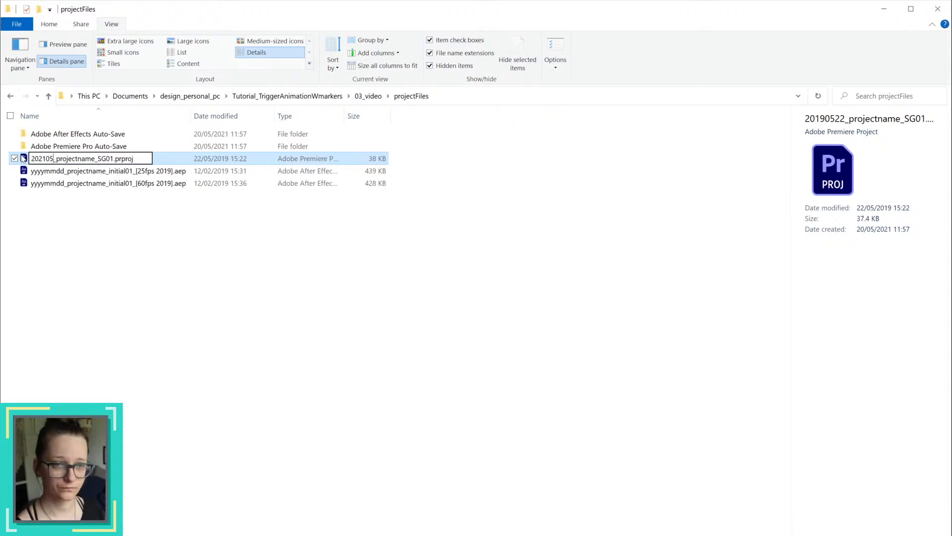
{"action": "type", "text": "20"}
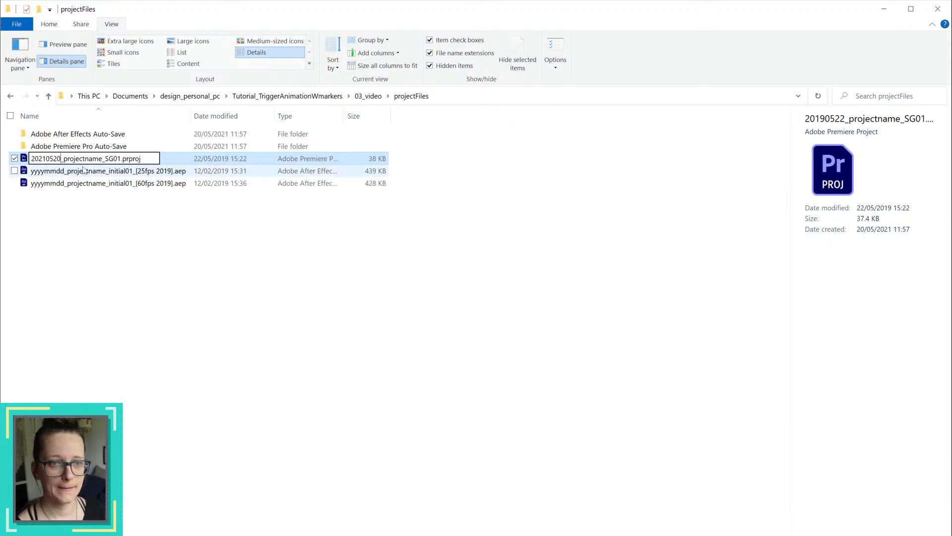
{"action": "left_click_drag", "start_coordinate": [63, 158], "coordinate": [102, 158]}
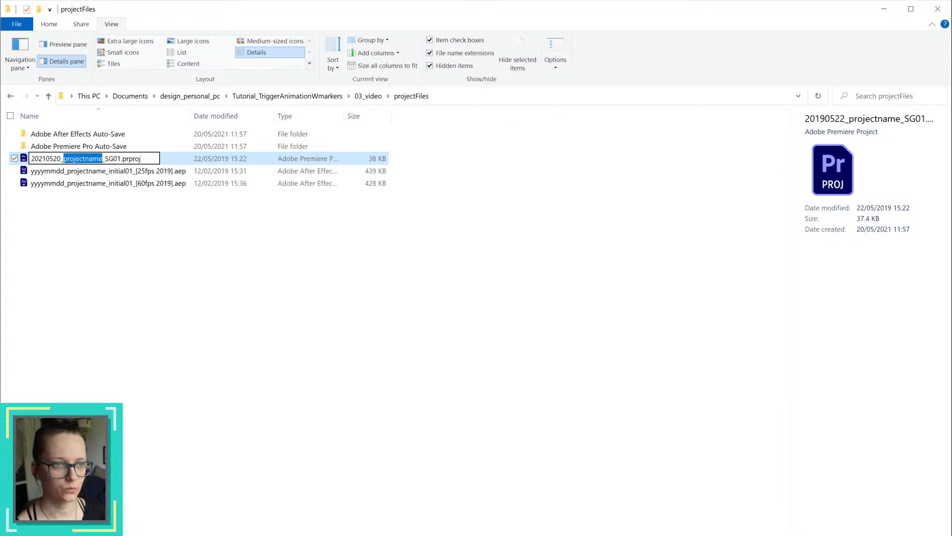
{"action": "type", "text": "Trigger"}
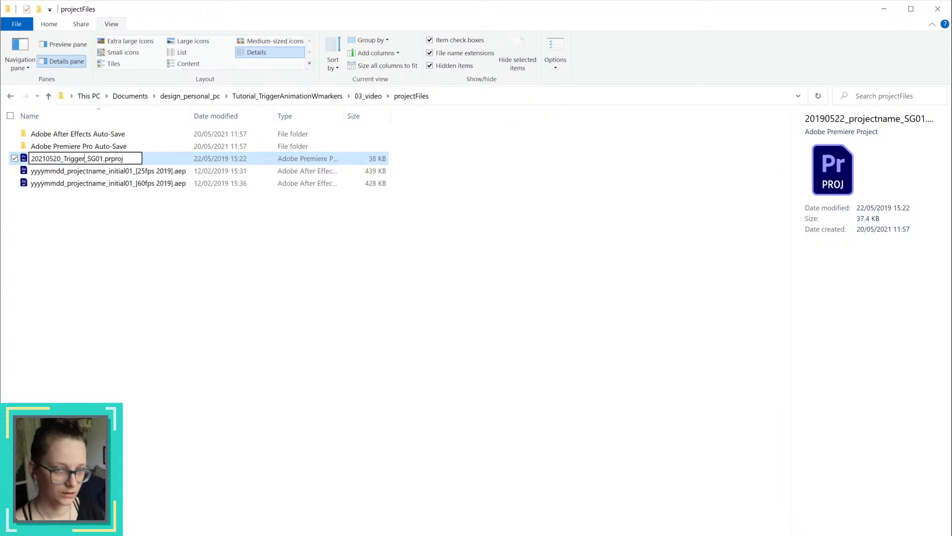
{"action": "type", "text": "Animation"}
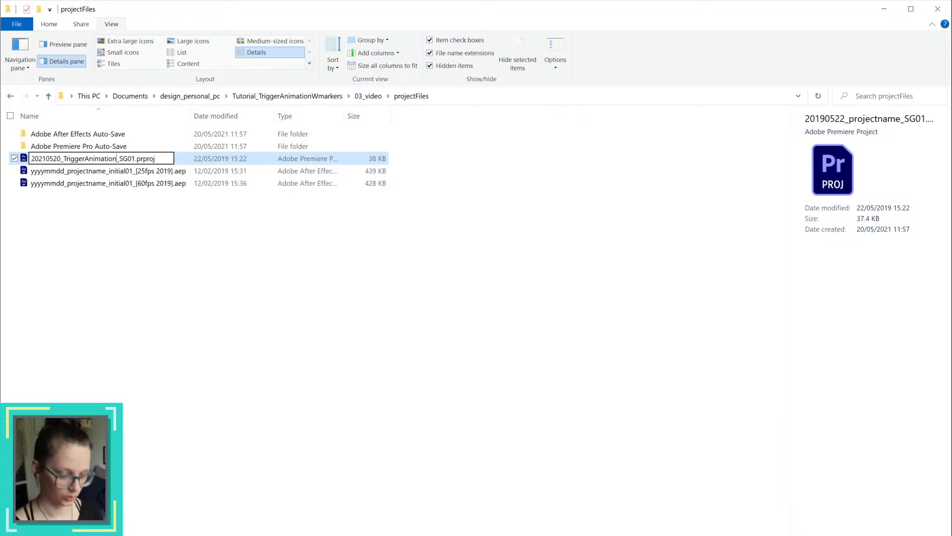
{"action": "type", "text": "W"}
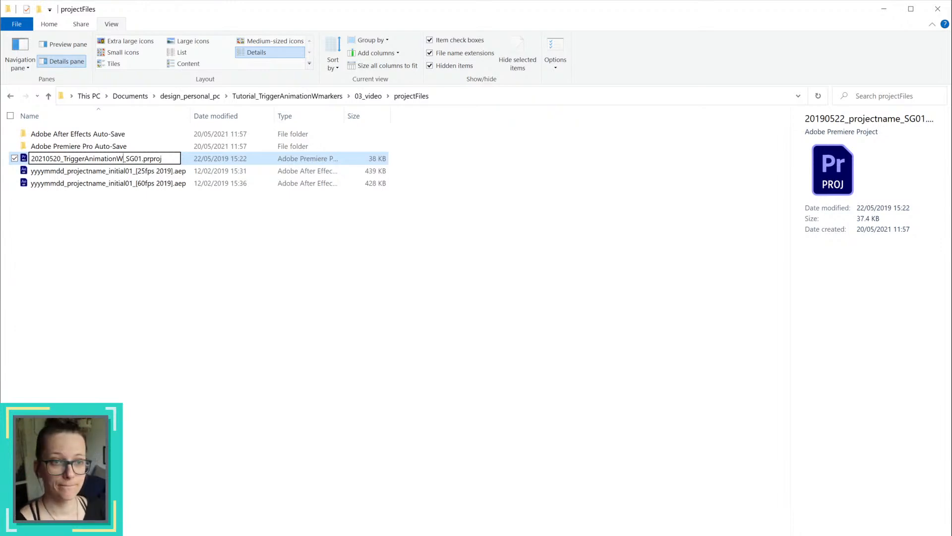
{"action": "type", "text": "markers"}
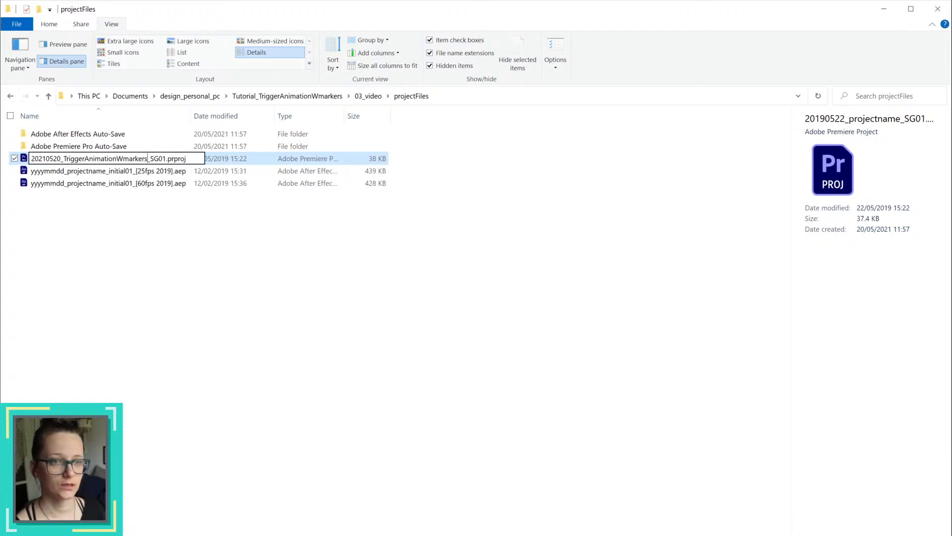
{"action": "key", "text": "Return"}
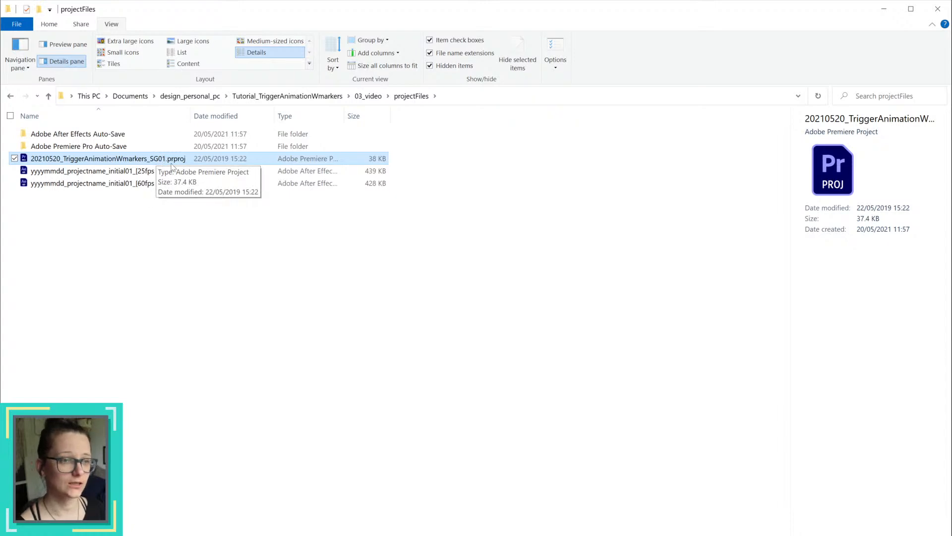
{"action": "left_click", "coordinate": [133, 196]}
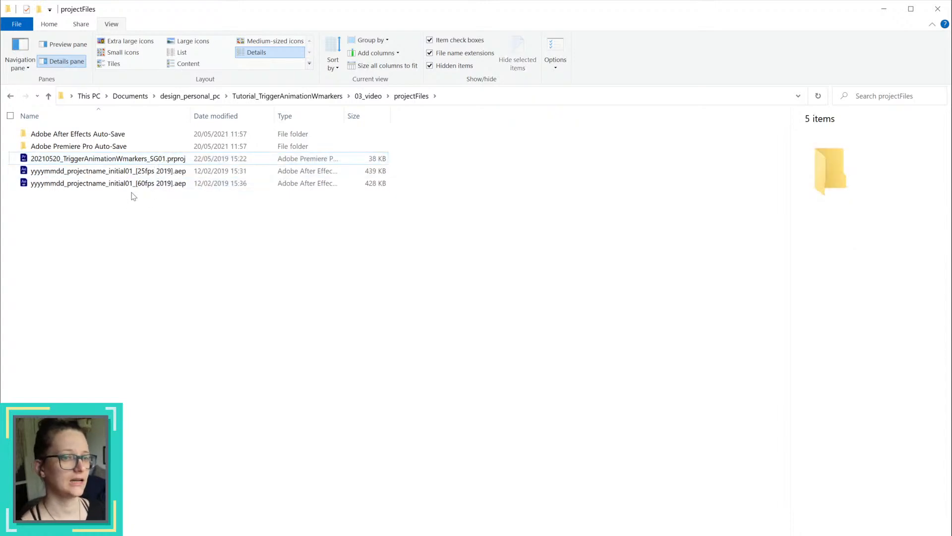
Step: Create a folder named archive inside projectFiles and clear out the two yyyymmdd_projectname After Effects template files
{"action": "right_click", "coordinate": [173, 267]}
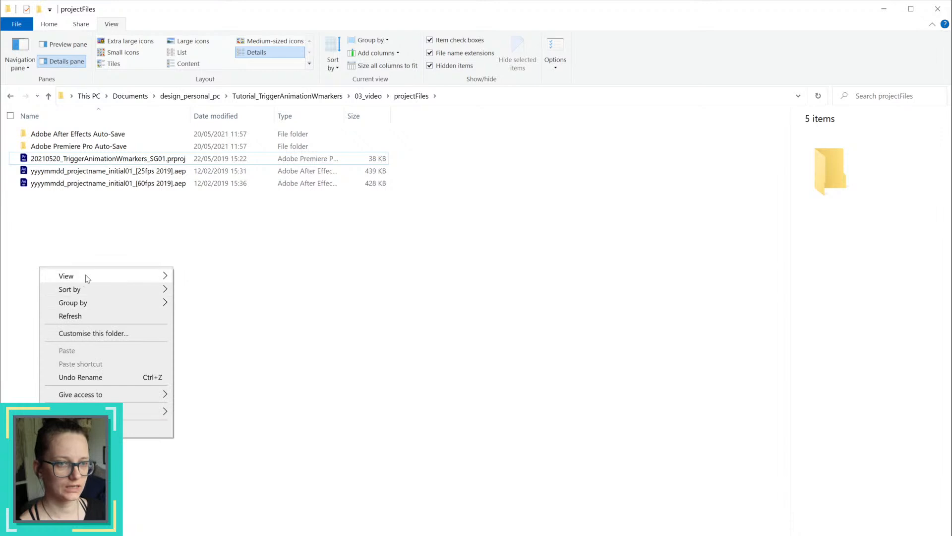
{"action": "mouse_move", "coordinate": [149, 411]}
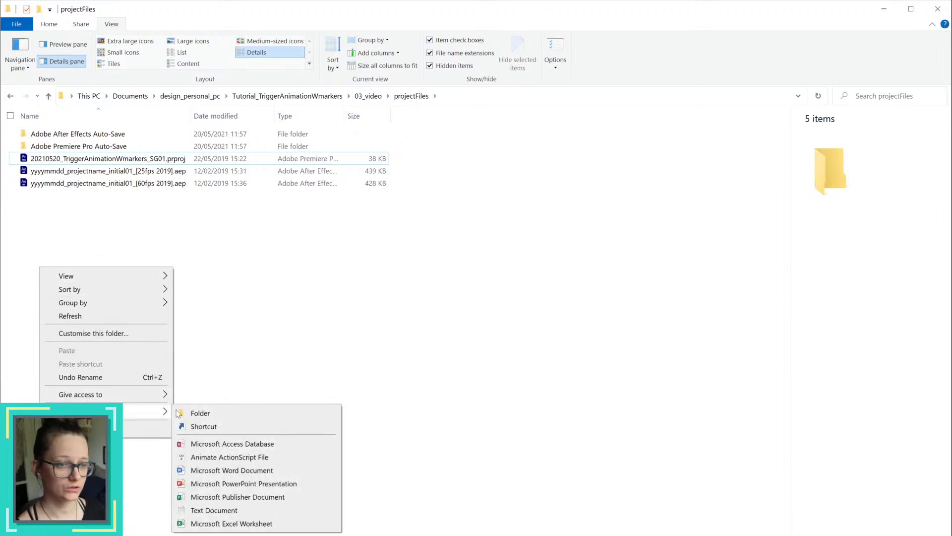
{"action": "left_click", "coordinate": [228, 412]}
{"action": "type", "text": "archive"}
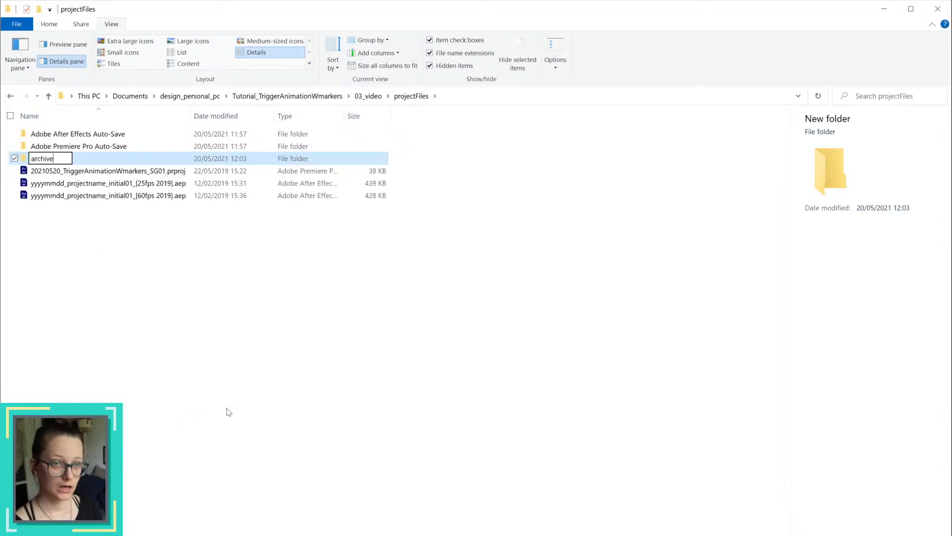
{"action": "key", "text": "Return"}
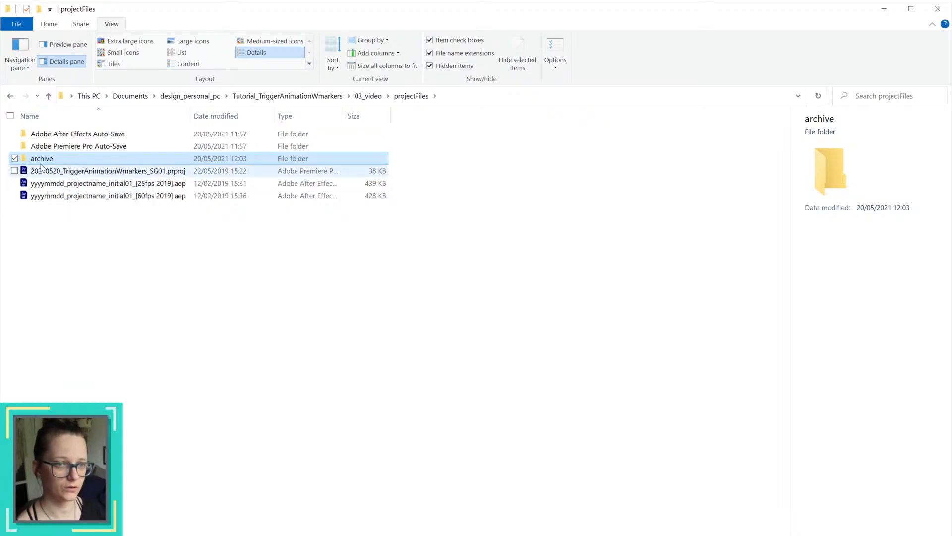
{"action": "left_click", "coordinate": [180, 172]}
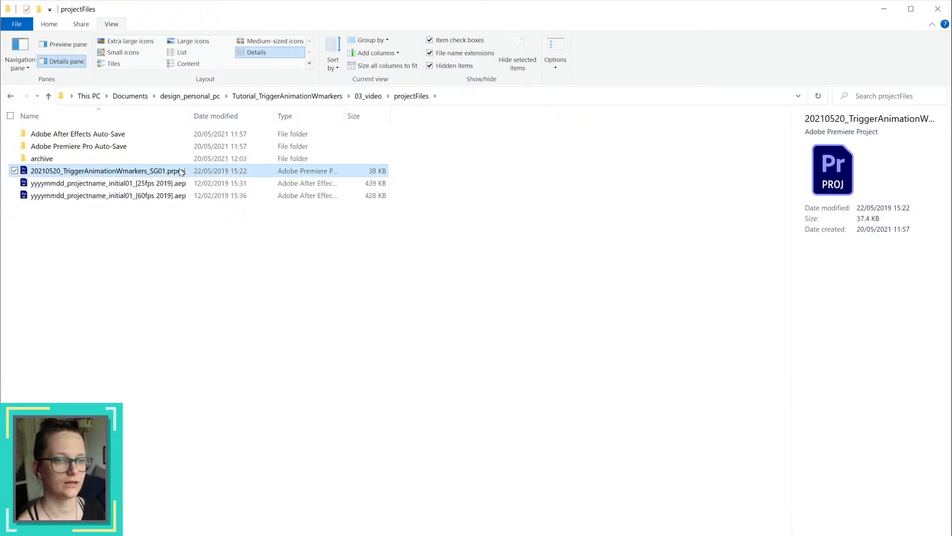
{"action": "left_click_drag", "start_coordinate": [172, 220], "coordinate": [68, 162]}
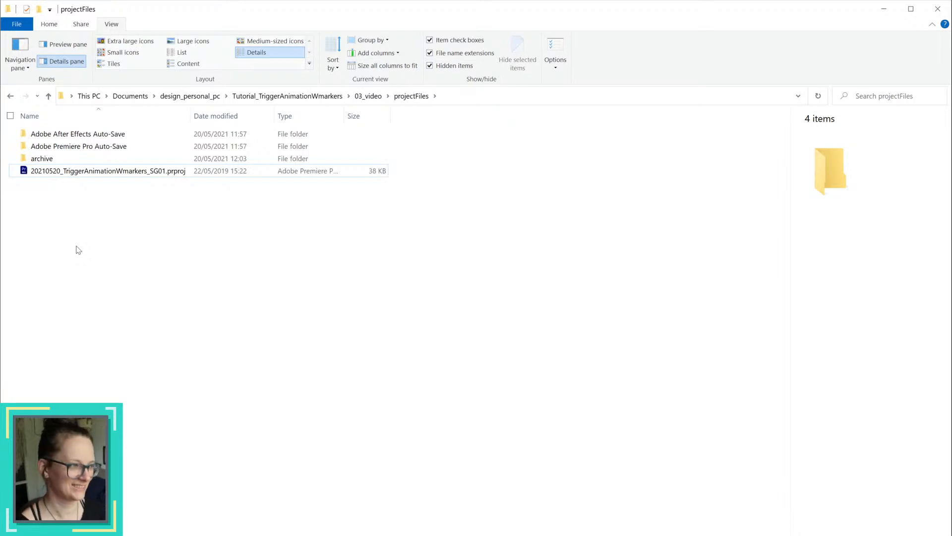
Step: Open the project file 20210520_TriggerAnimationWmarkers_SG01.prproj in Premiere Pro
{"action": "double_click", "coordinate": [119, 172]}
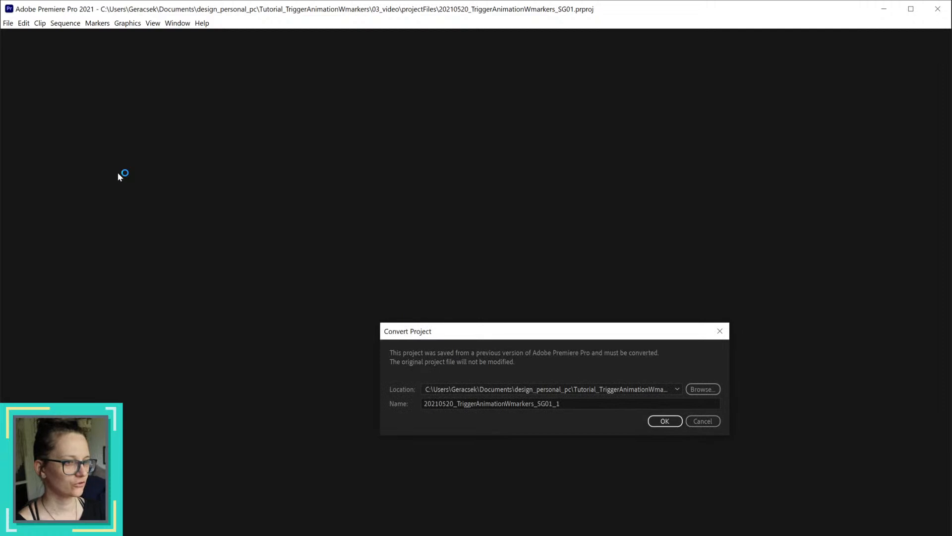
Step: Examine the date, underscore, initials and version number parts of the proposed name in the Convert Project dialog
{"action": "left_click", "coordinate": [577, 404]}
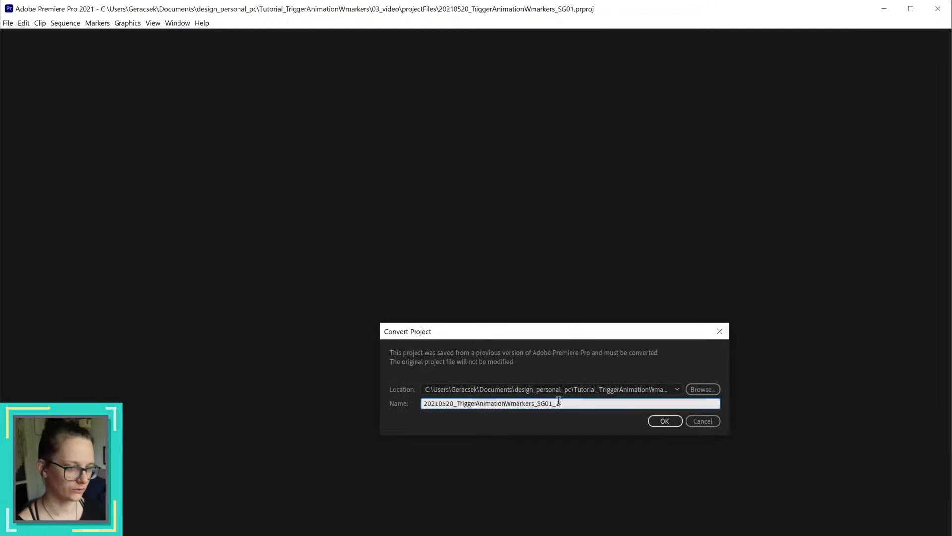
{"action": "left_click_drag", "start_coordinate": [537, 403], "coordinate": [554, 402]}
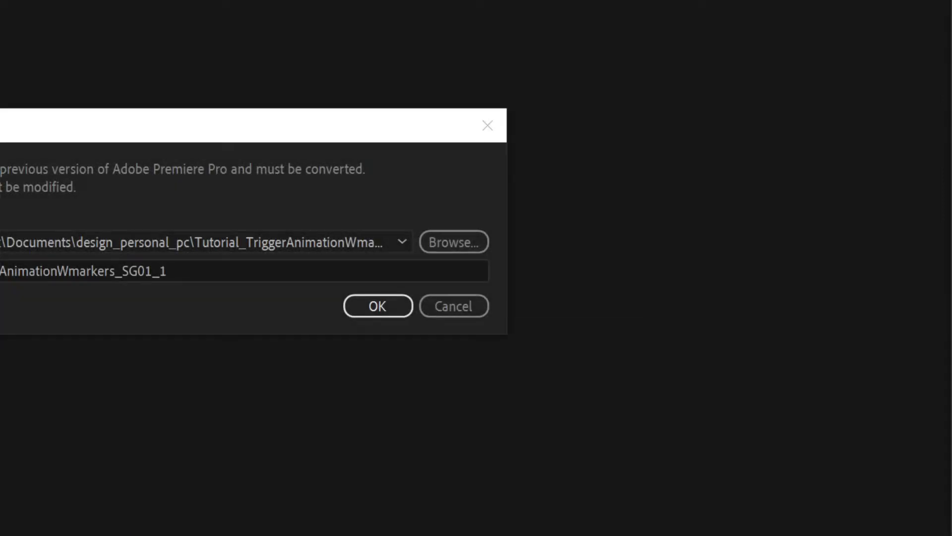
{"action": "left_click_drag", "start_coordinate": [166, 122], "coordinate": [400, 135]}
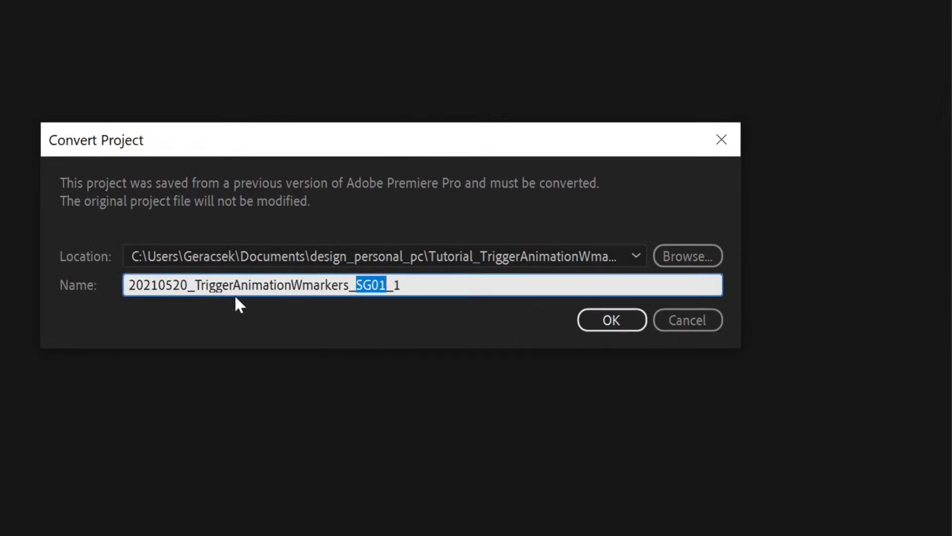
{"action": "double_click", "coordinate": [184, 282]}
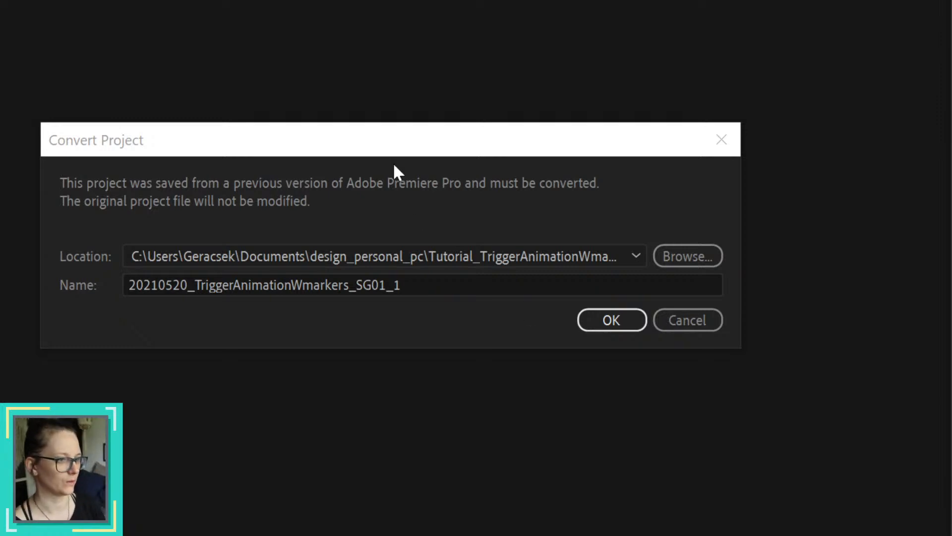
{"action": "left_click_drag", "start_coordinate": [395, 144], "coordinate": [468, 136]}
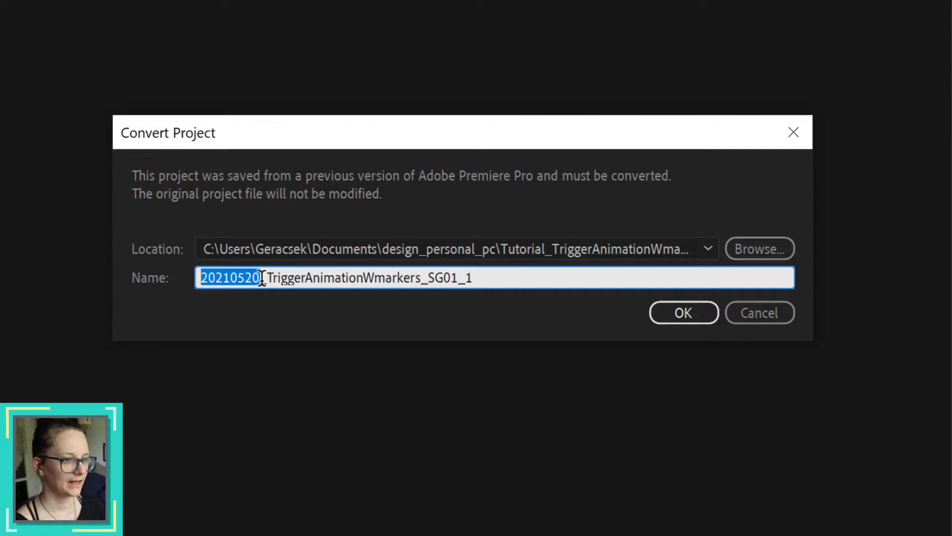
{"action": "left_click_drag", "start_coordinate": [199, 278], "coordinate": [262, 278]}
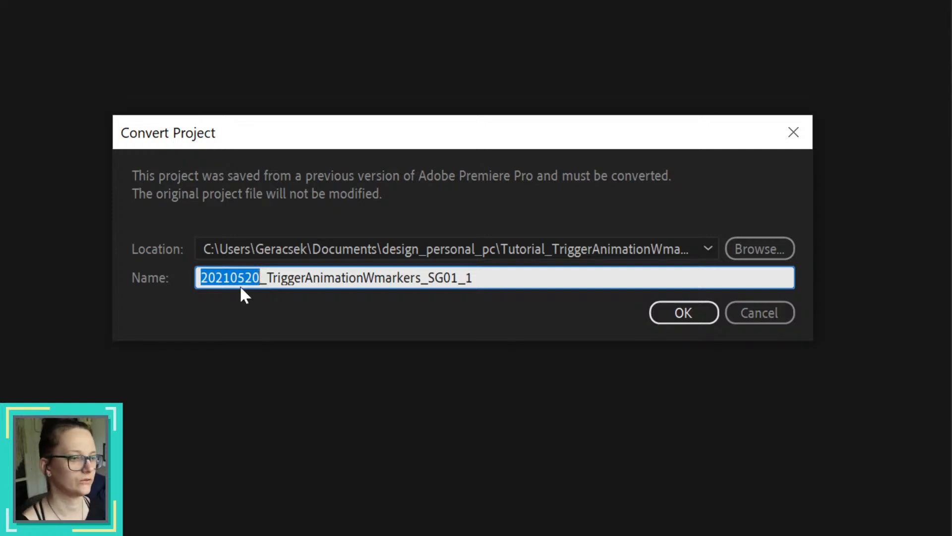
{"action": "left_click_drag", "start_coordinate": [267, 278], "coordinate": [257, 279]}
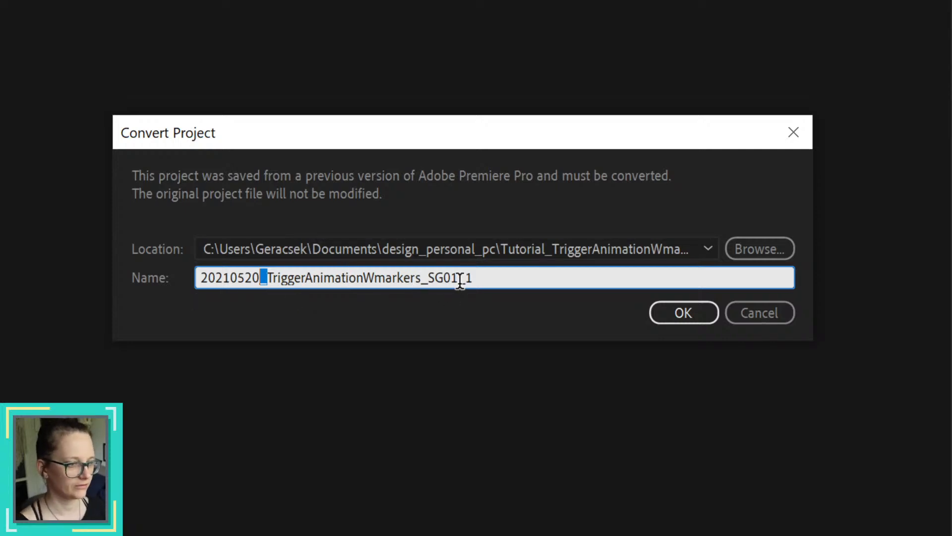
{"action": "left_click_drag", "start_coordinate": [460, 279], "coordinate": [446, 281]}
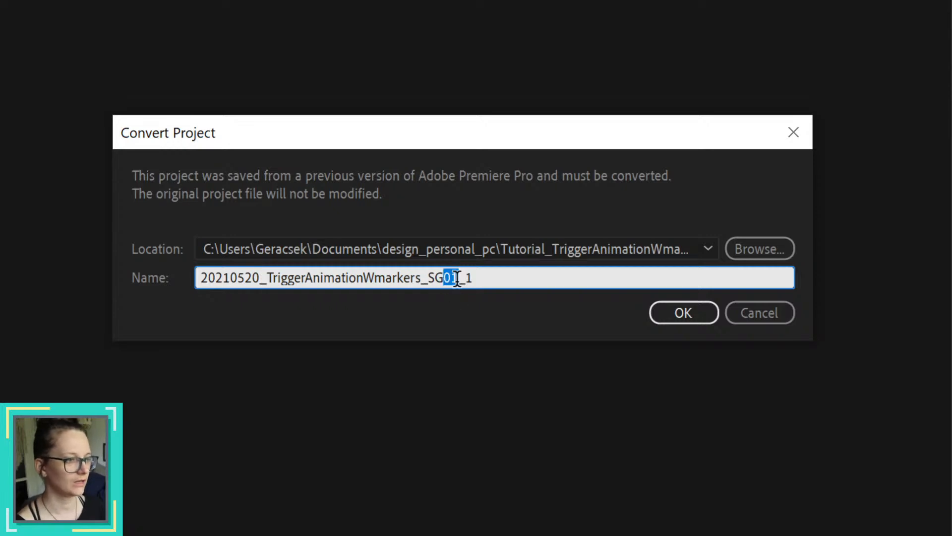
{"action": "left_click", "coordinate": [456, 279]}
{"action": "double_click", "coordinate": [457, 278]}
{"action": "left_click", "coordinate": [452, 279]}
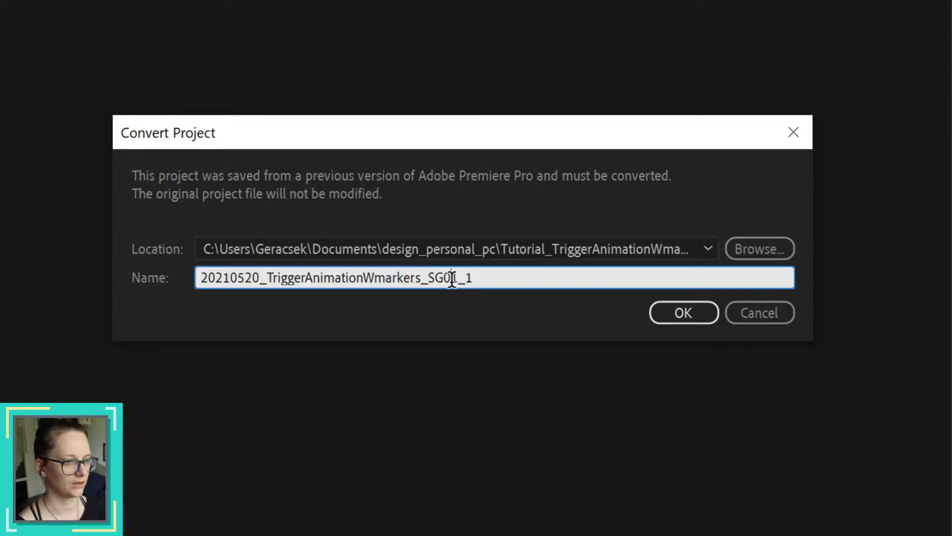
{"action": "double_click", "coordinate": [453, 279]}
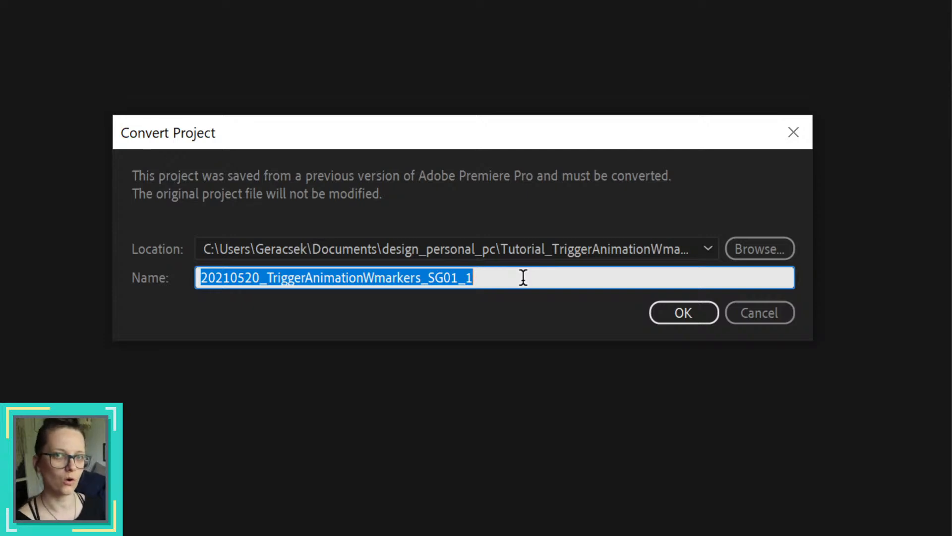
{"action": "left_click", "coordinate": [433, 278]}
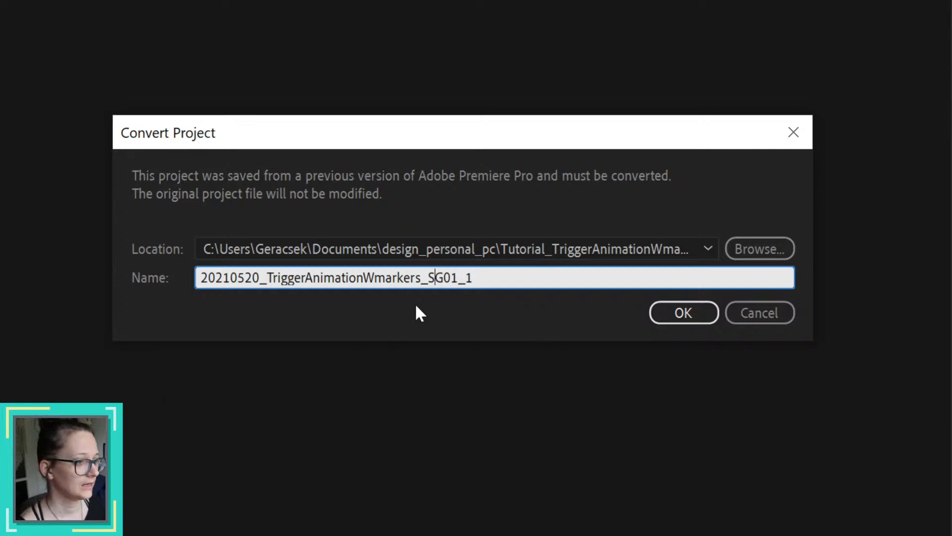
{"action": "left_click_drag", "start_coordinate": [427, 278], "coordinate": [468, 278]}
Step: Name the converted project 20210520_TriggerAnimationWmarkers_SG01 without the _1 suffix and convert it, overwriting the existing file
{"action": "left_click", "coordinate": [482, 278]}
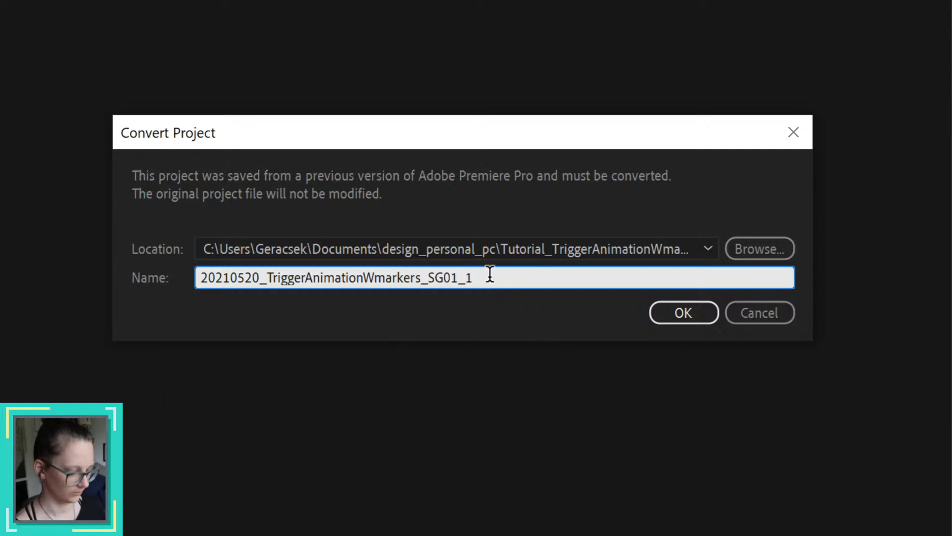
{"action": "key", "text": "BackSpace"}
{"action": "key", "text": "BackSpace"}
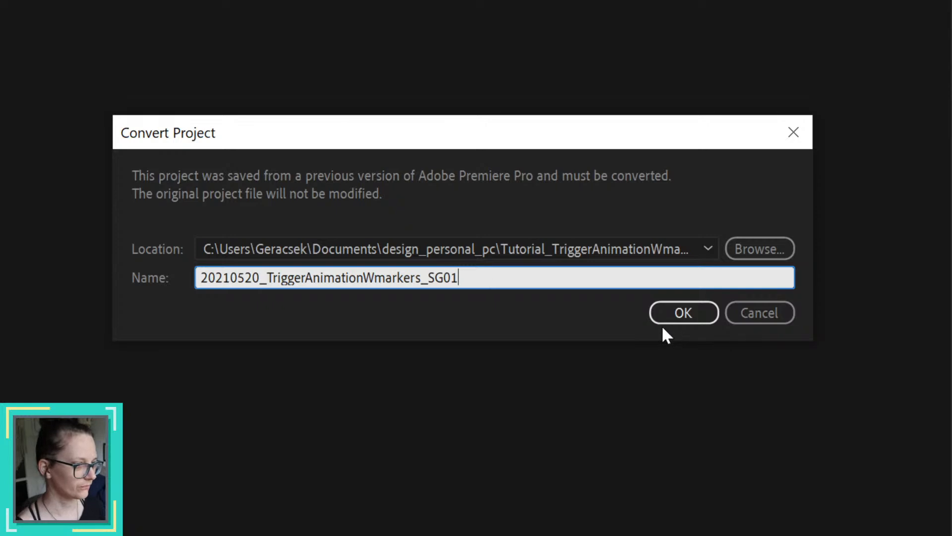
{"action": "left_click", "coordinate": [683, 313]}
{"action": "left_click", "coordinate": [419, 201]}
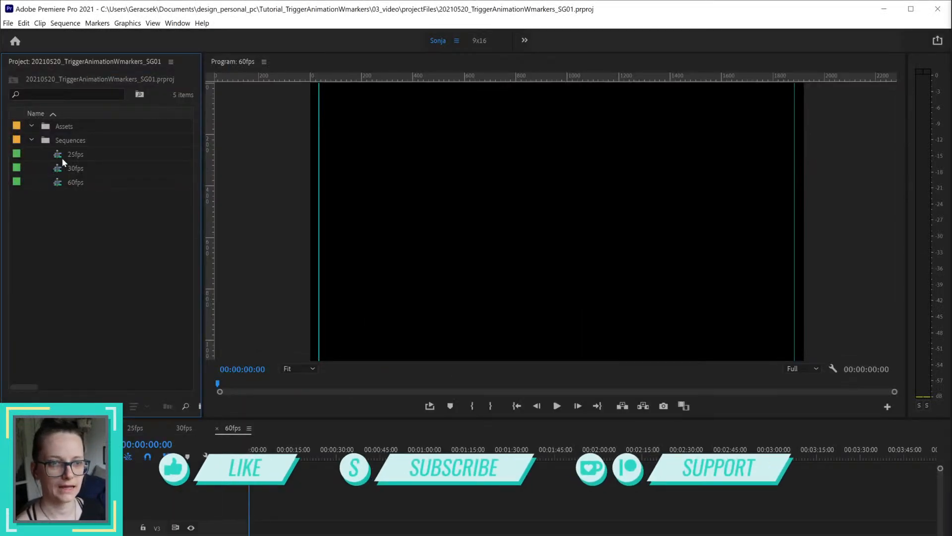
Step: Open the 25fps sequence and delete the 30fps and 60fps sequences from the Sequences bin
{"action": "left_click", "coordinate": [84, 178]}
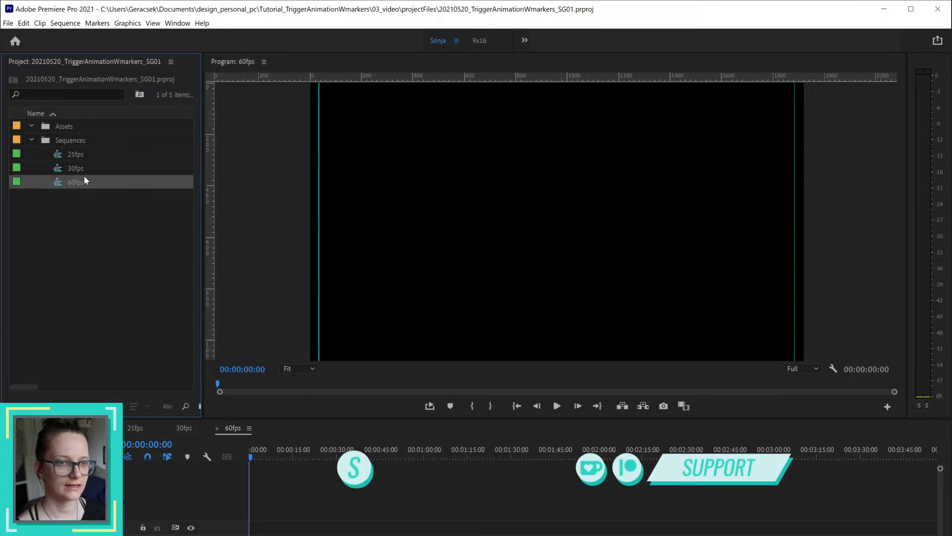
{"action": "double_click", "coordinate": [87, 155]}
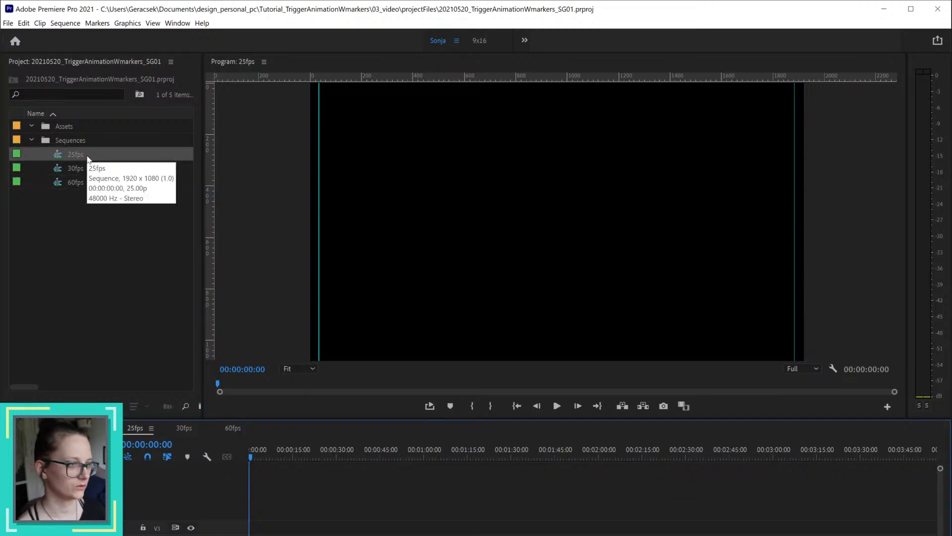
{"action": "left_click_drag", "start_coordinate": [92, 197], "coordinate": [82, 165]}
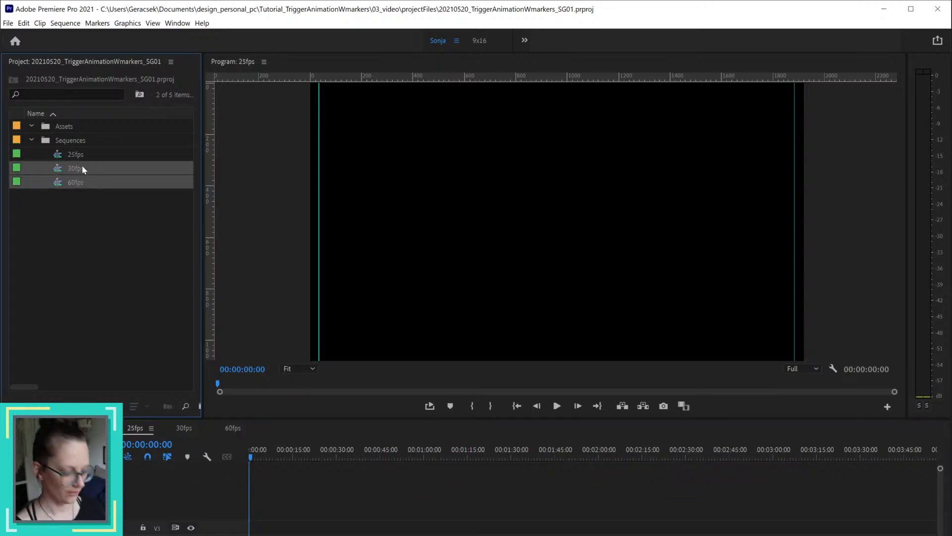
{"action": "key", "text": "Delete"}
{"action": "left_click", "coordinate": [65, 124]}
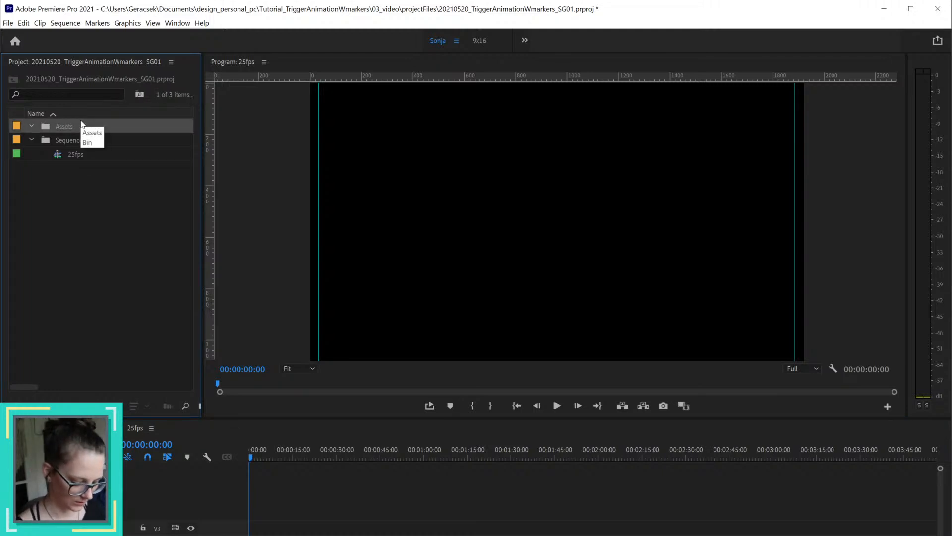
{"action": "key", "text": "ctrl+i"}
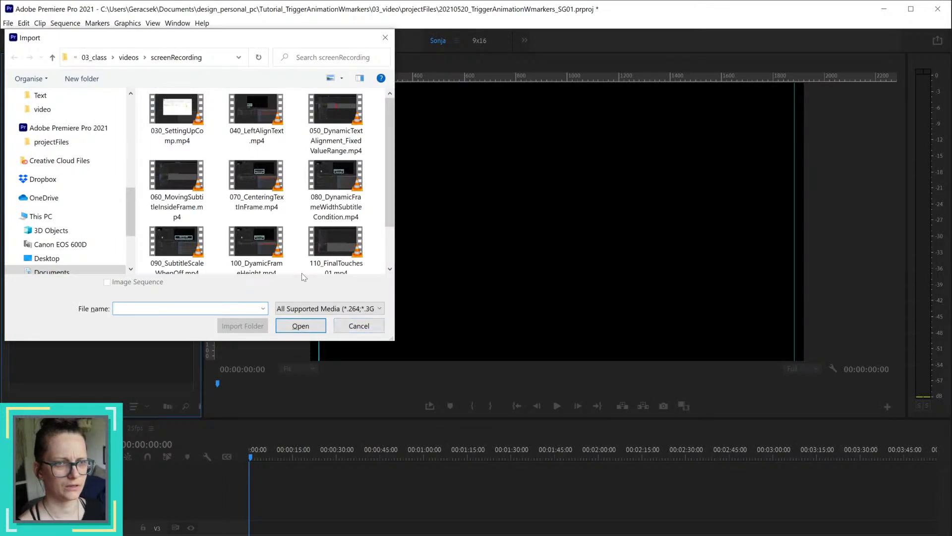
{"action": "left_click", "coordinate": [359, 325]}
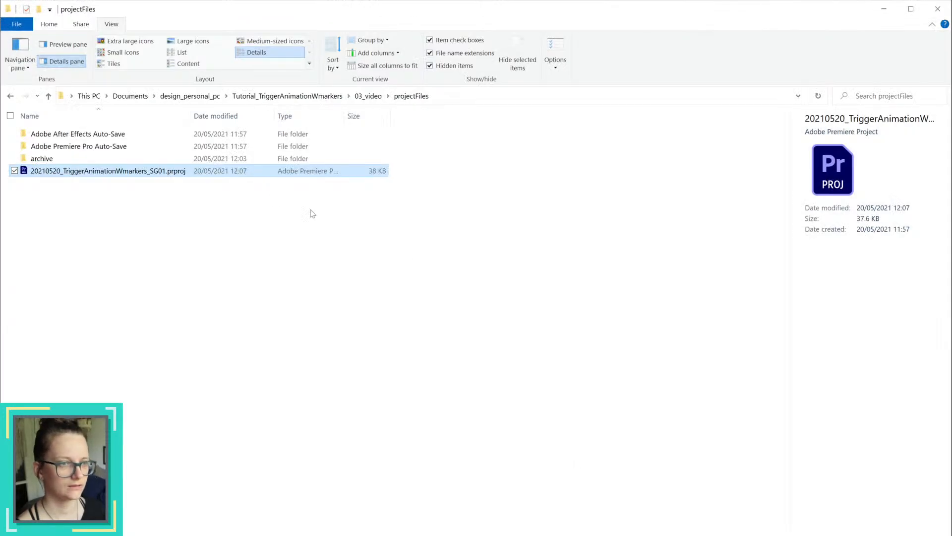
Step: Import TriggerAnimationWmarkers_screencapture.m4v from the 03_video/videos folder in File Explorer into the Premiere Pro project's Assets bin
{"action": "left_click", "coordinate": [370, 96]}
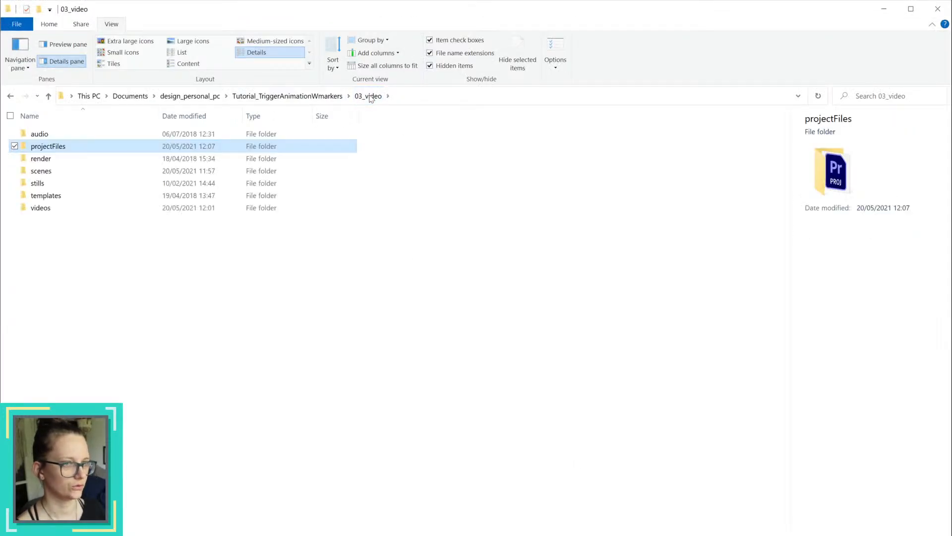
{"action": "double_click", "coordinate": [49, 209]}
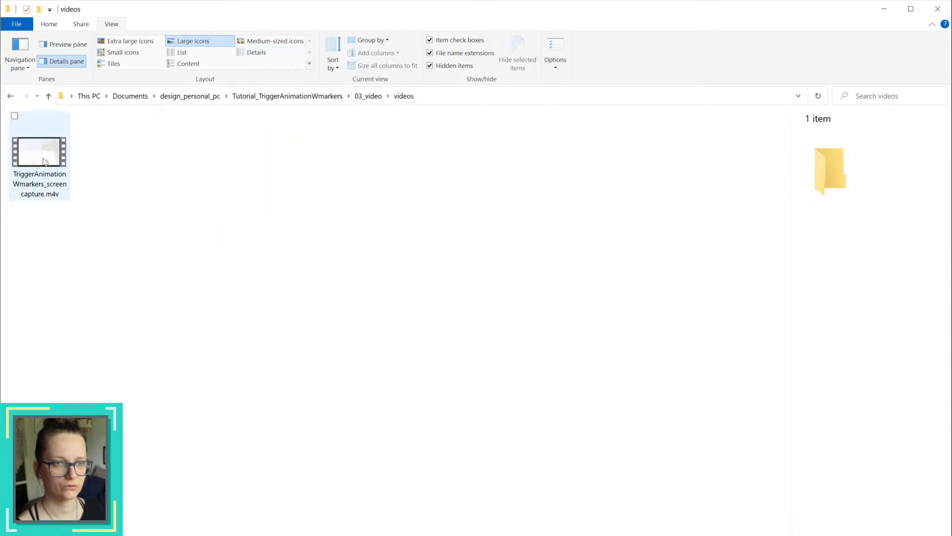
{"action": "left_click", "coordinate": [45, 161]}
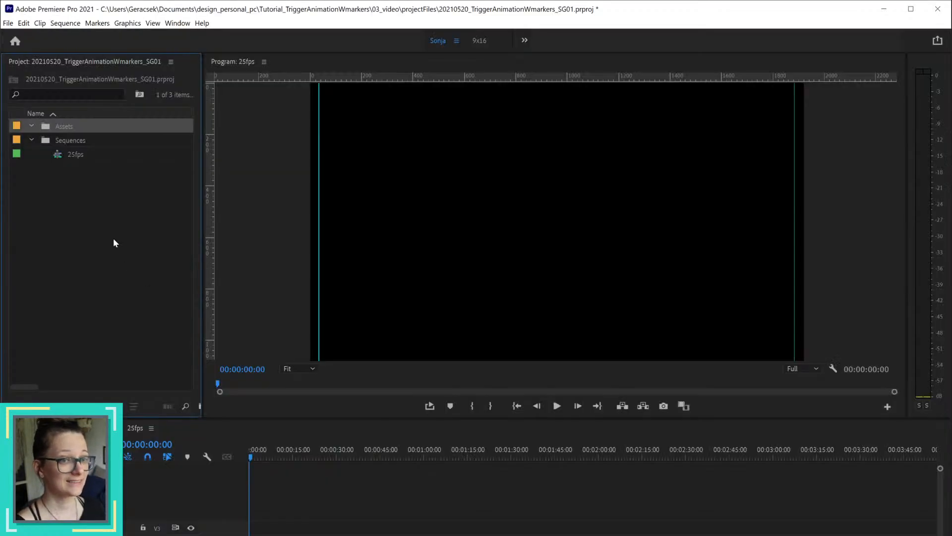
{"action": "left_click_drag", "start_coordinate": [113, 242], "coordinate": [93, 130]}
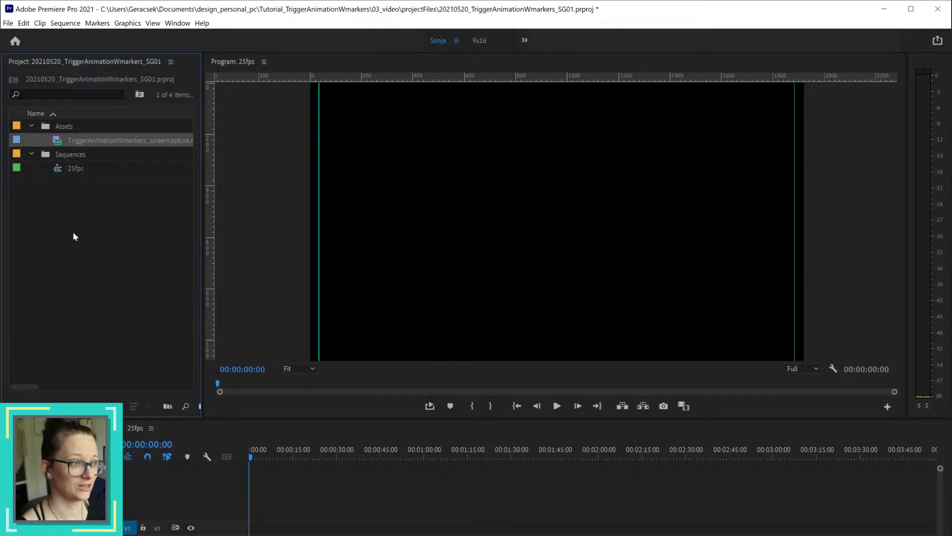
Step: Reset the Sonja workspace to its saved layout and stretch the Premiere Pro window down to the full screen height
{"action": "left_click", "coordinate": [458, 41]}
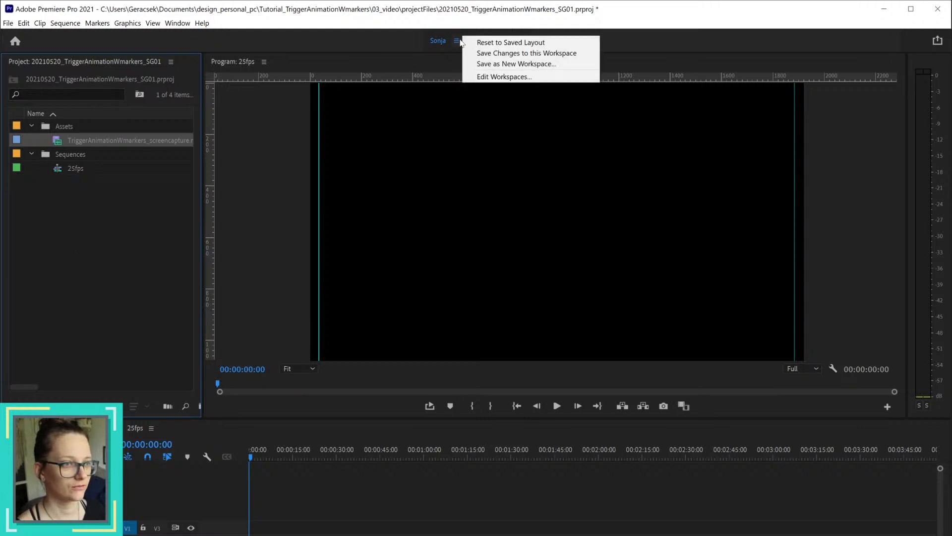
{"action": "left_click", "coordinate": [556, 42]}
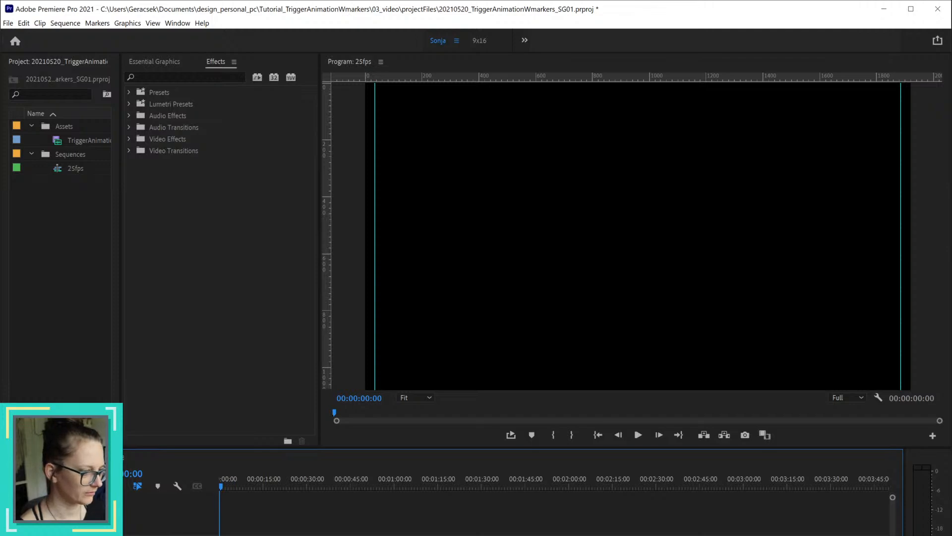
{"action": "key", "text": "super+Up"}
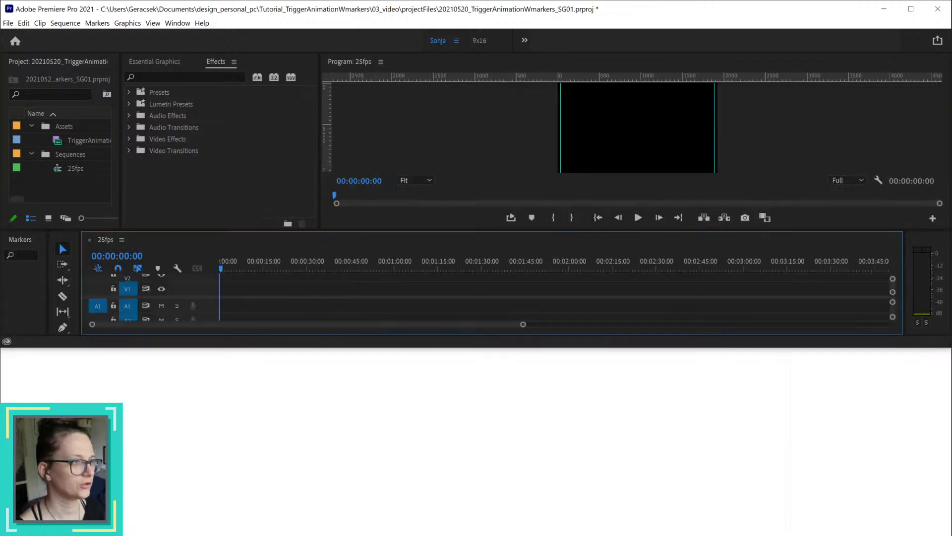
{"action": "left_click", "coordinate": [709, 13]}
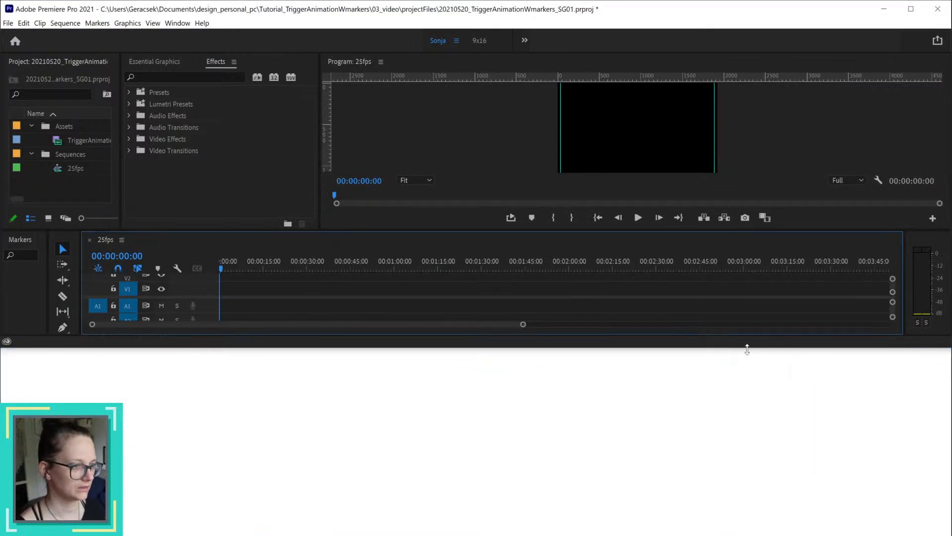
{"action": "left_click_drag", "start_coordinate": [745, 347], "coordinate": [752, 535]}
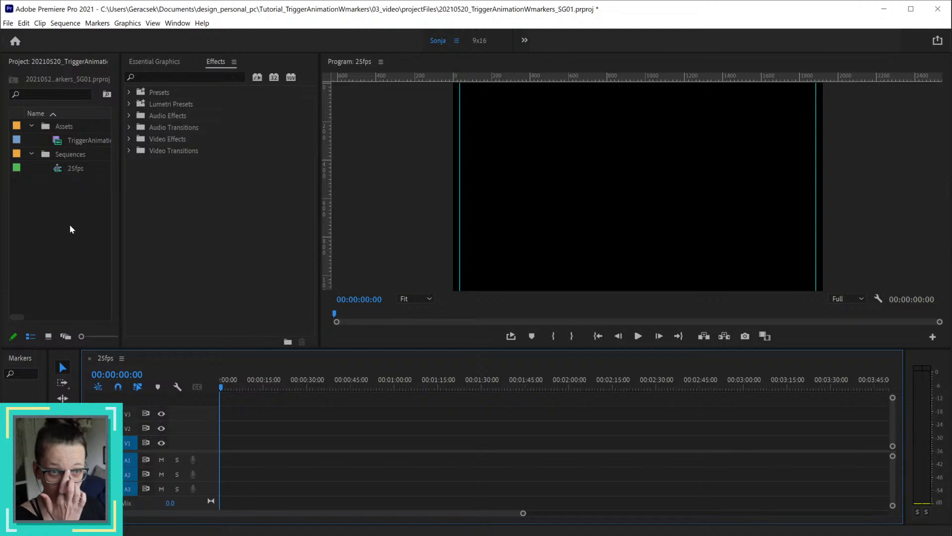
Step: Place the screen capture clip at the start of tracks V1 and A1 in the 25fps sequence, keeping the existing sequence settings
{"action": "left_click_drag", "start_coordinate": [70, 144], "coordinate": [222, 450]}
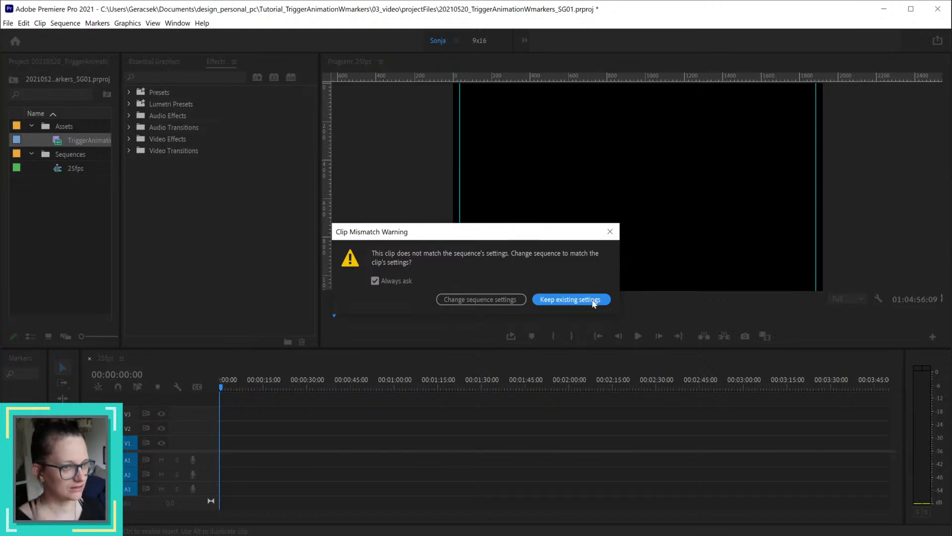
{"action": "left_click", "coordinate": [594, 302]}
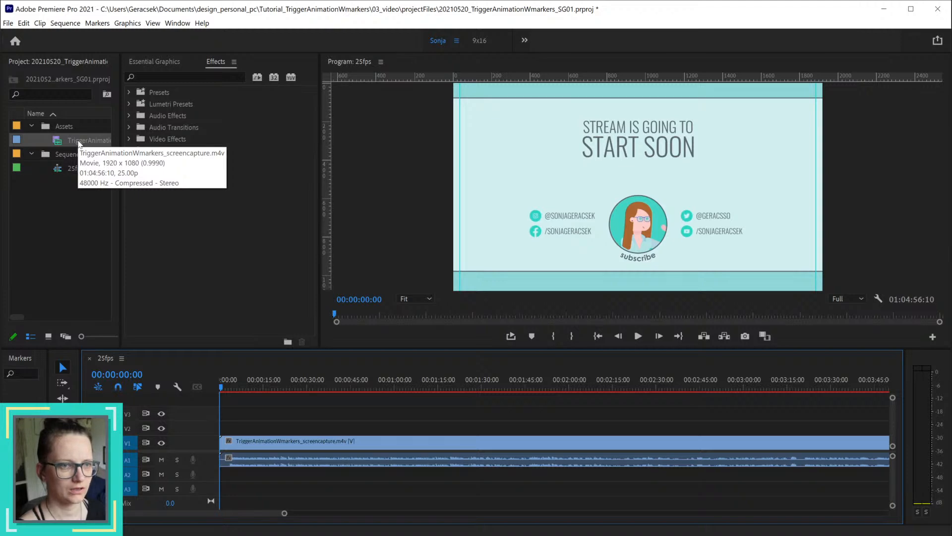
Step: Examine the 25fps sequence's settings, including its working color space options, and compare them with the screen capture clip's properties
{"action": "right_click", "coordinate": [75, 169]}
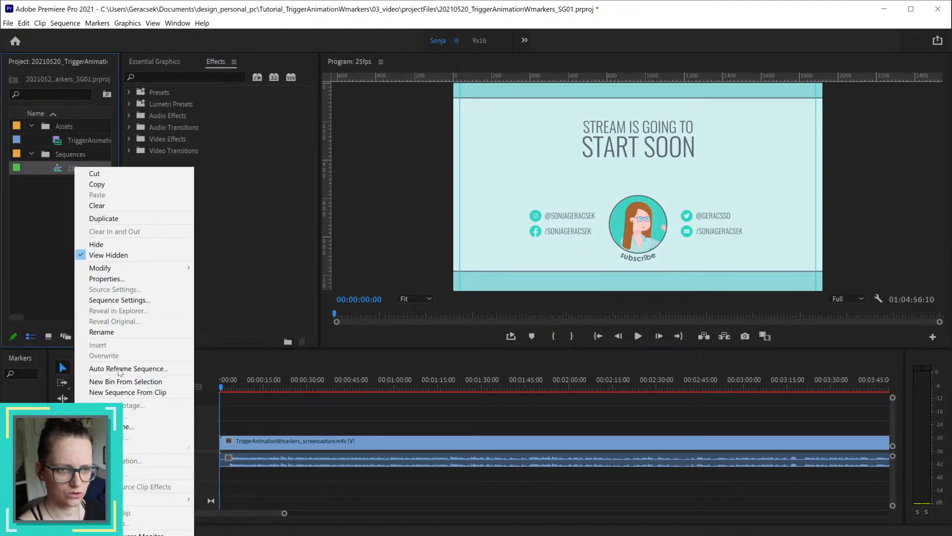
{"action": "left_click", "coordinate": [121, 301]}
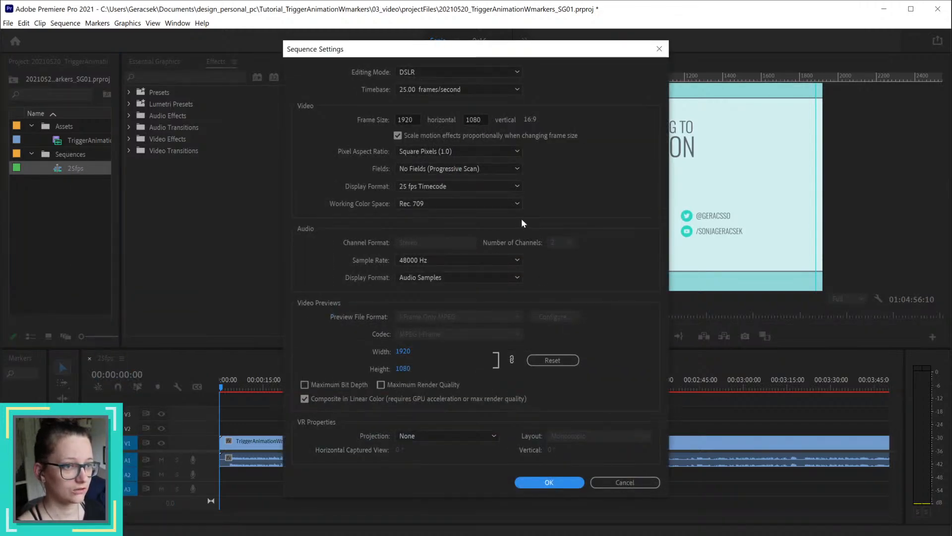
{"action": "left_click", "coordinate": [447, 203]}
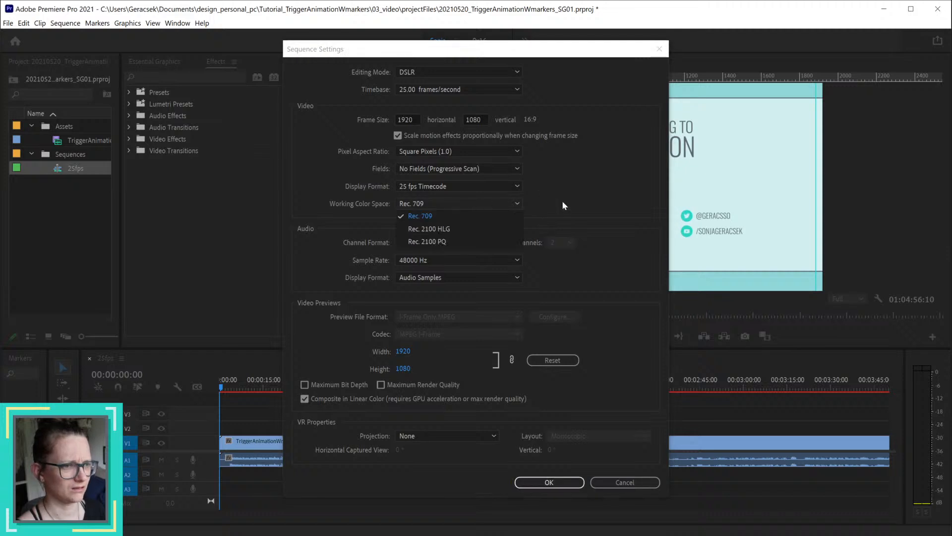
{"action": "left_click", "coordinate": [576, 198]}
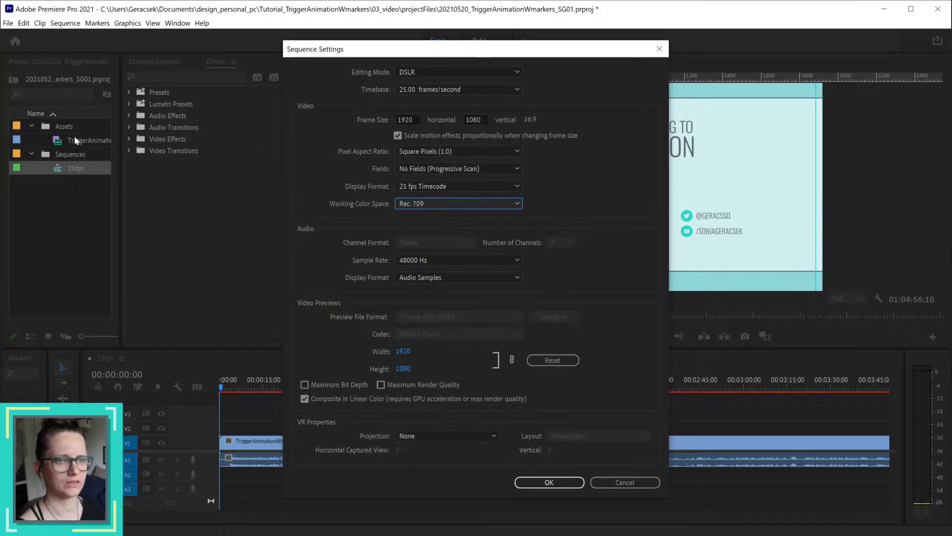
{"action": "left_click", "coordinate": [645, 483]}
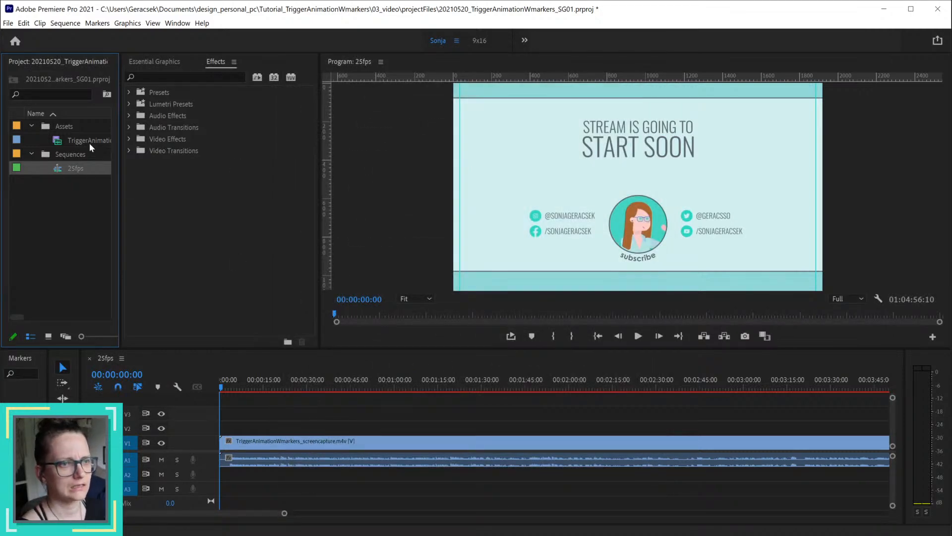
{"action": "mouse_move", "coordinate": [90, 144]}
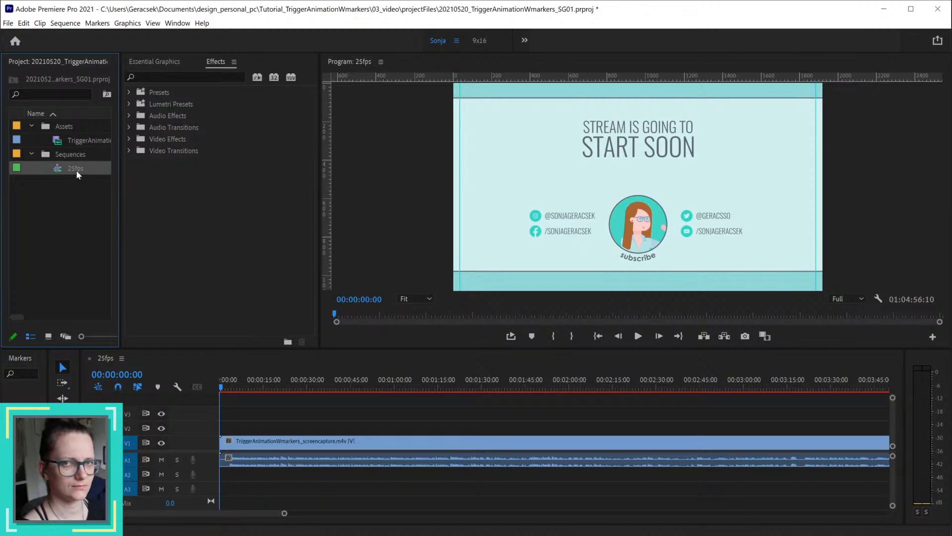
{"action": "mouse_move", "coordinate": [73, 171]}
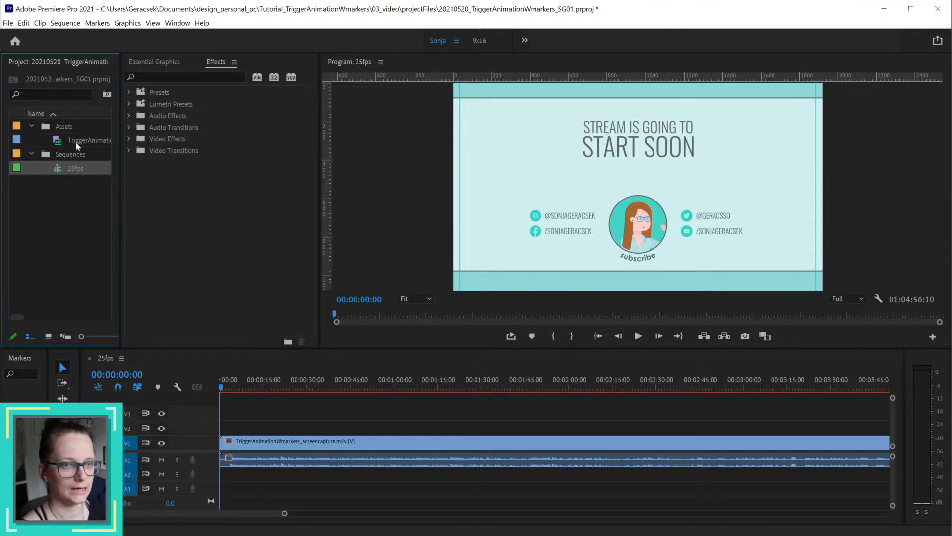
Step: Check the editing mode in the 25fps sequence's settings and leave without changing anything
{"action": "right_click", "coordinate": [78, 167]}
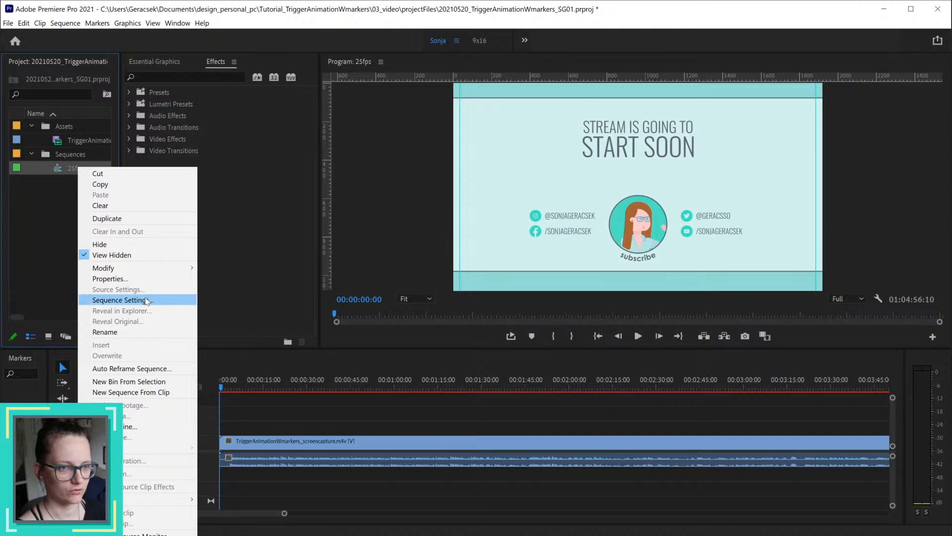
{"action": "left_click", "coordinate": [146, 300]}
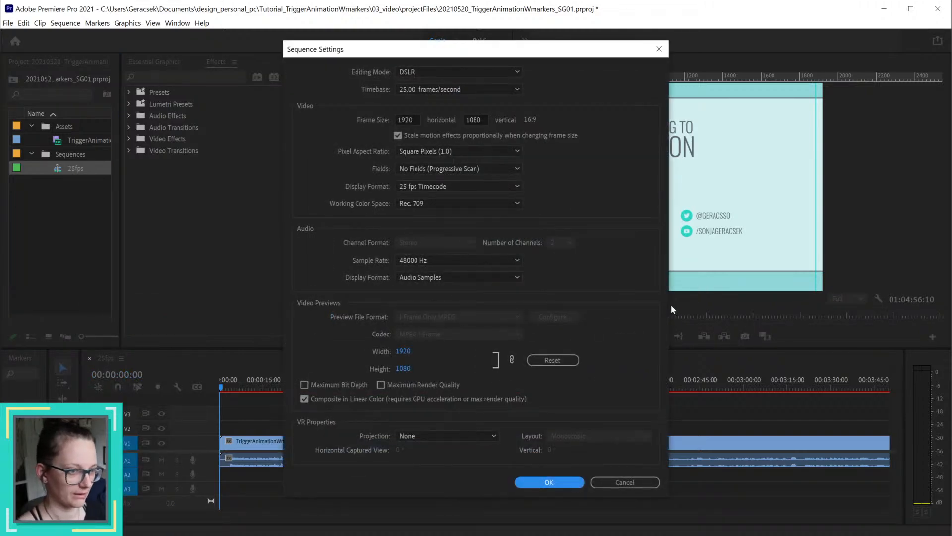
{"action": "left_click", "coordinate": [514, 73]}
{"action": "left_click", "coordinate": [591, 93]}
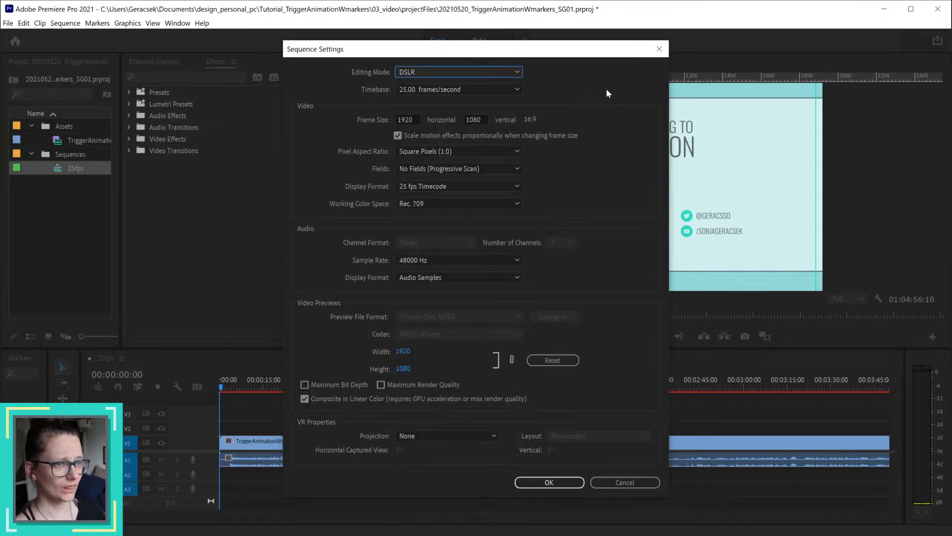
{"action": "left_click", "coordinate": [617, 484]}
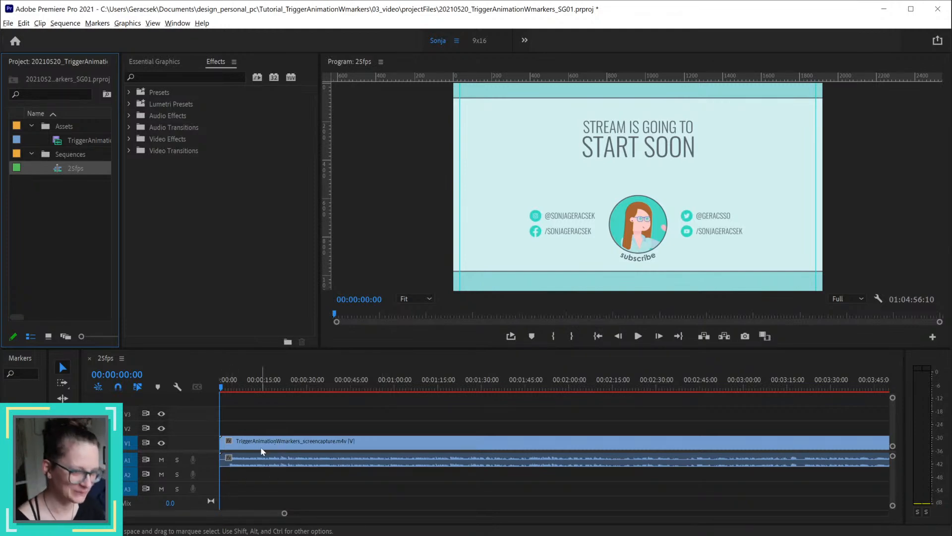
Step: Zoom in on the start of the timeline and enlarge the Video 1 and Audio 1 tracks to show the thumbnail and waveform
{"action": "scroll", "coordinate": [252, 439], "scroll_direction": "down", "scroll_amount": 2}
{"action": "scroll", "coordinate": [250, 439], "scroll_direction": "up", "scroll_amount": 3}
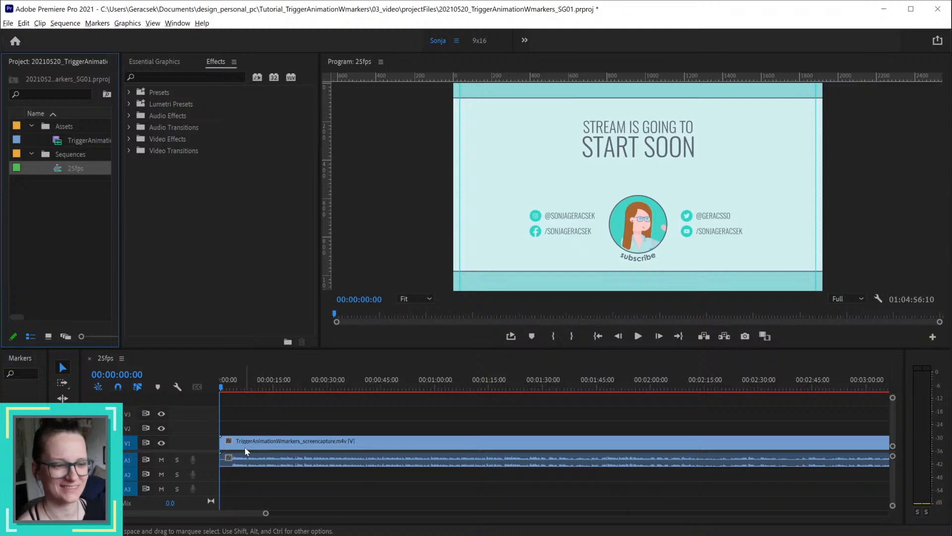
{"action": "scroll", "coordinate": [245, 448], "scroll_direction": "up", "scroll_amount": 5}
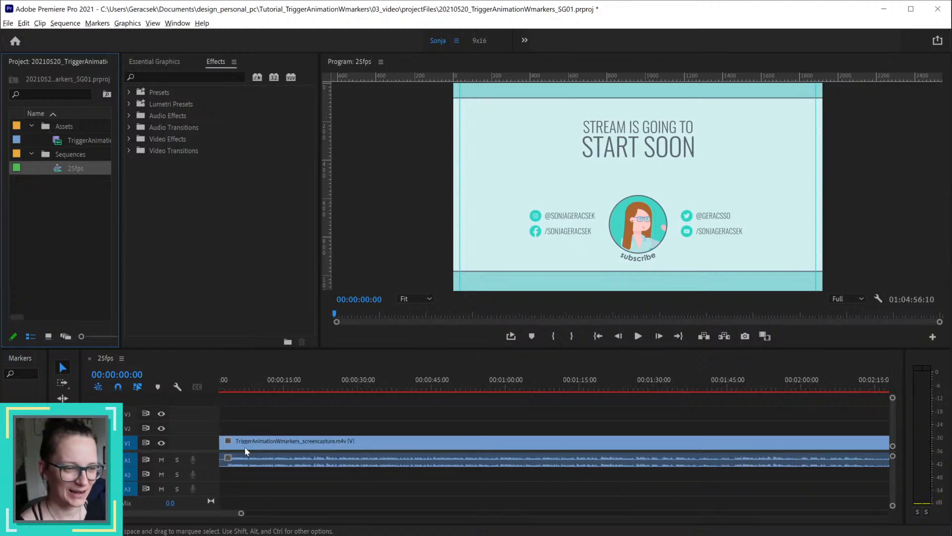
{"action": "left_click", "coordinate": [174, 514]}
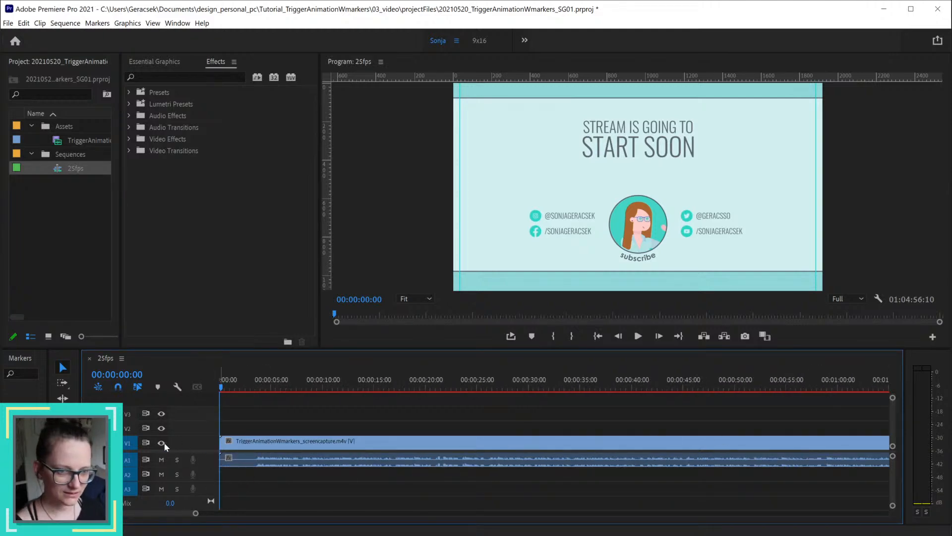
{"action": "scroll", "coordinate": [181, 441], "scroll_direction": "up", "scroll_amount": 1}
{"action": "scroll", "coordinate": [181, 440], "scroll_direction": "down", "scroll_amount": 1}
{"action": "scroll", "coordinate": [180, 441], "scroll_direction": "up", "scroll_amount": 6}
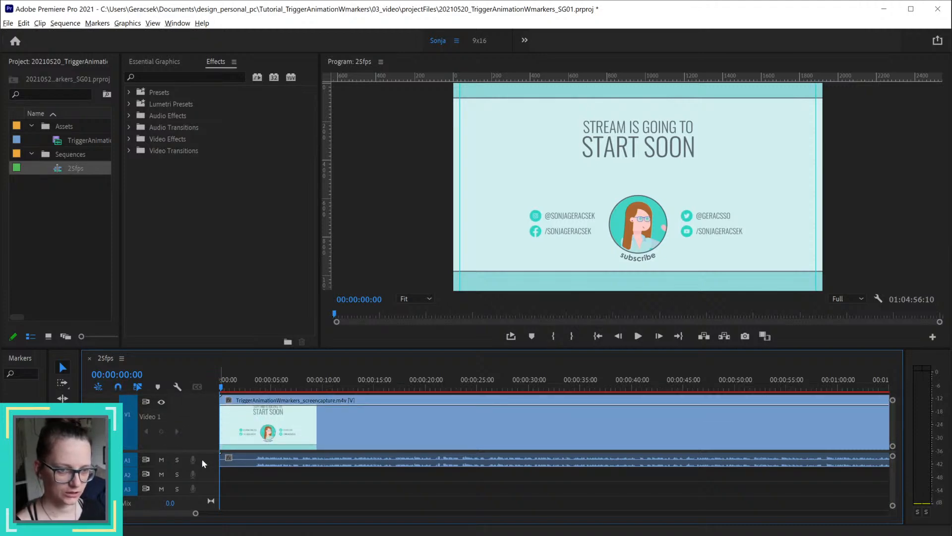
{"action": "scroll", "coordinate": [202, 461], "scroll_direction": "up", "scroll_amount": 4}
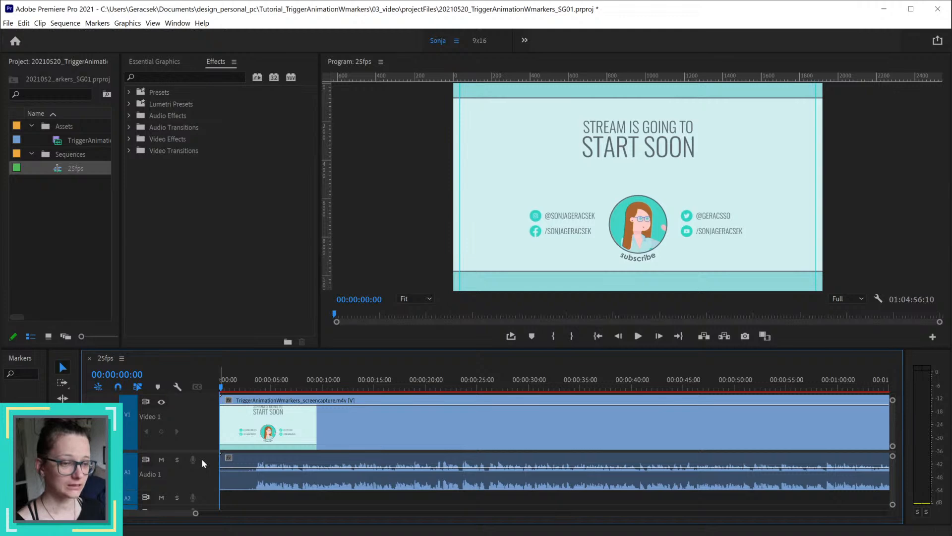
Step: Send the screen capture's audio clip on Audio 1 to Adobe Audition for editing
{"action": "right_click", "coordinate": [285, 477]}
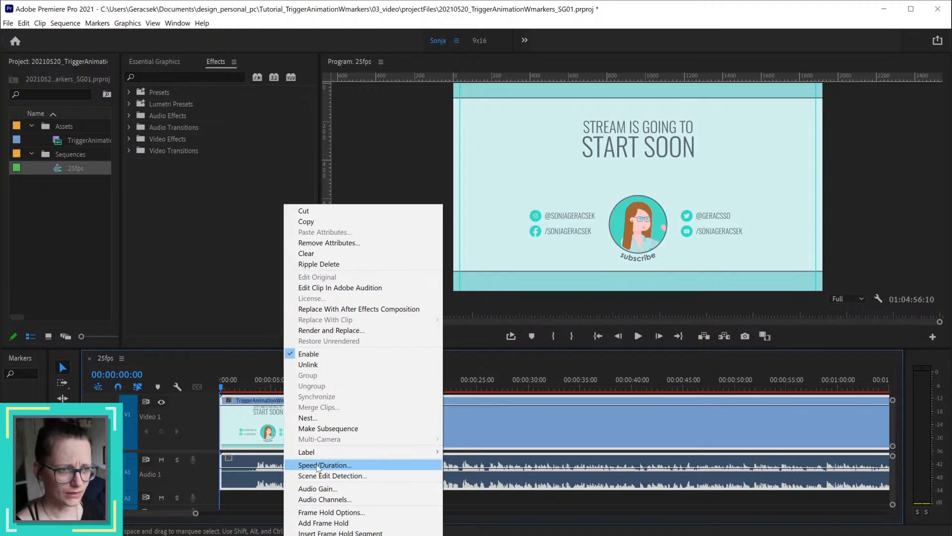
{"action": "left_click", "coordinate": [321, 289]}
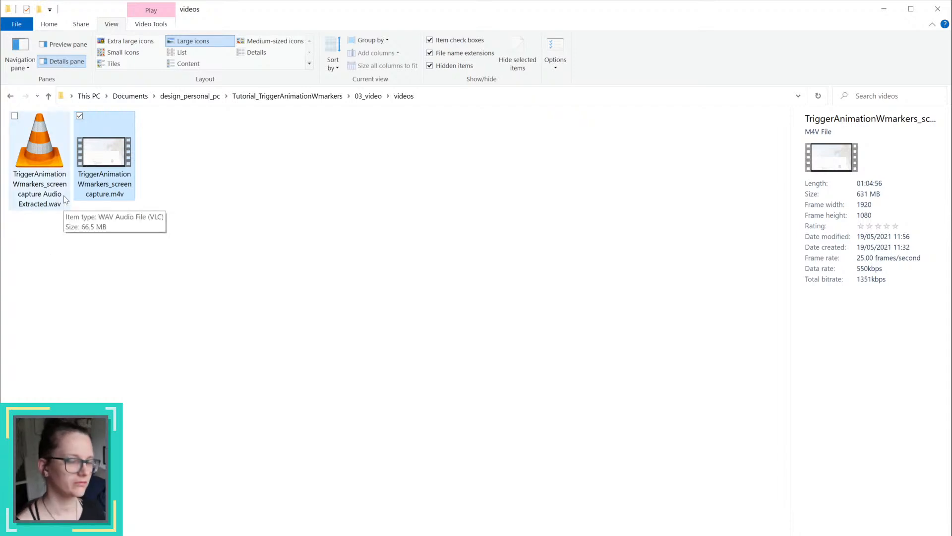
Step: Reopen the 03_video/videos folder in File Explorer and widen the Name column to read the full file names
{"action": "left_click", "coordinate": [368, 95]}
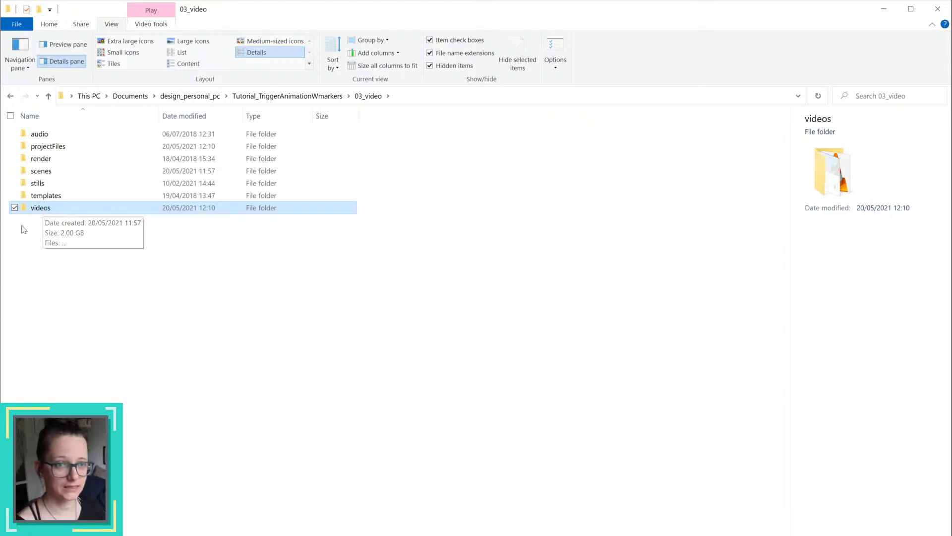
{"action": "double_click", "coordinate": [43, 211]}
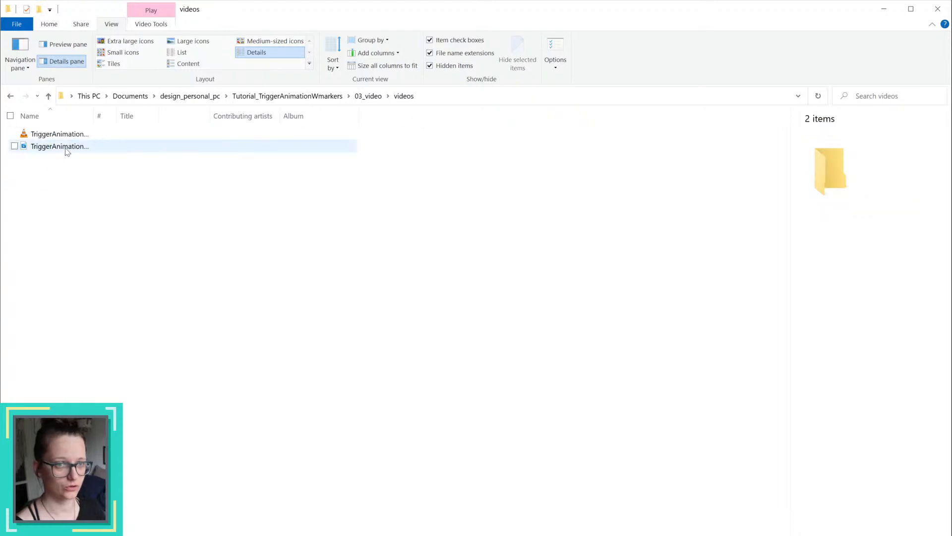
{"action": "double_click", "coordinate": [94, 115]}
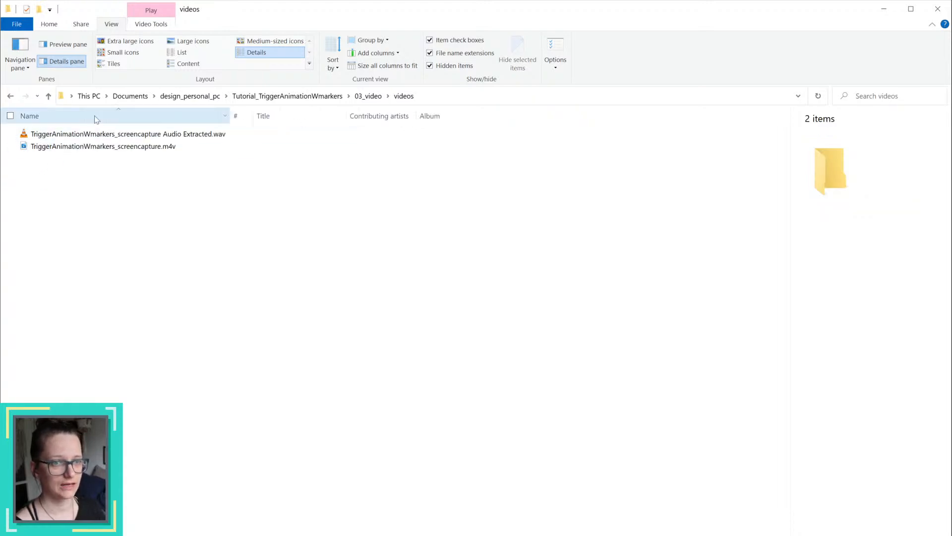
Step: Show the file details of the extracted WAV in the videos folder
{"action": "left_click", "coordinate": [183, 139]}
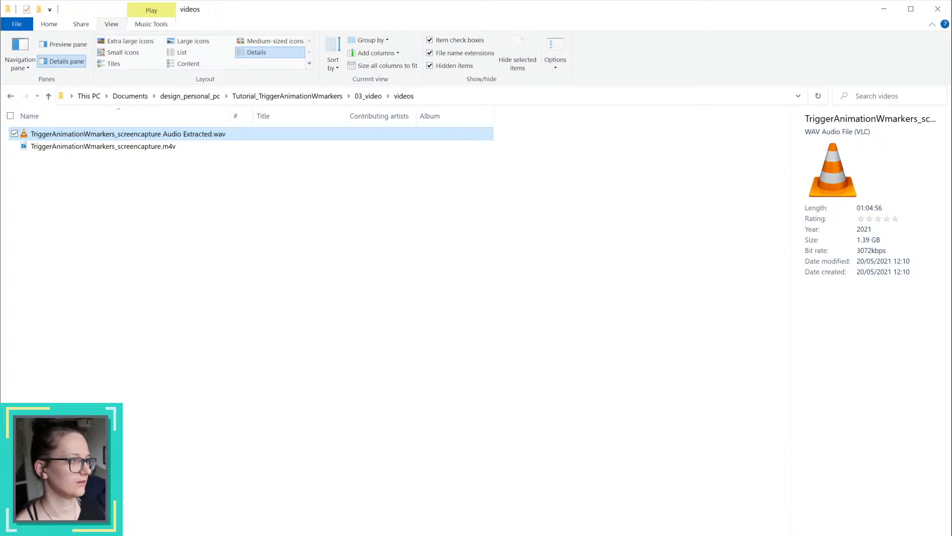
Step: Switch to Adobe Audition, close the Audition Learn window and move the Audition window onto this screen
{"action": "key", "text": "alt+Tab"}
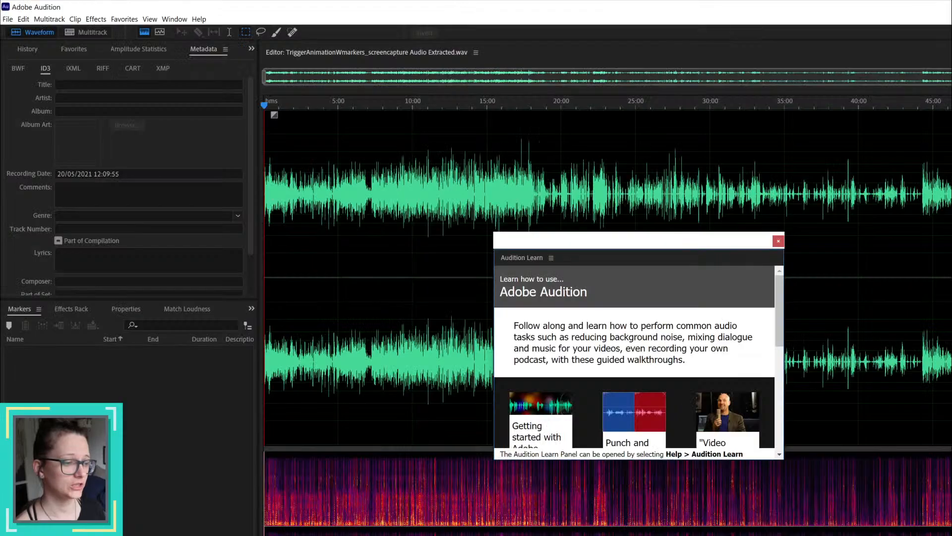
{"action": "left_click", "coordinate": [781, 239]}
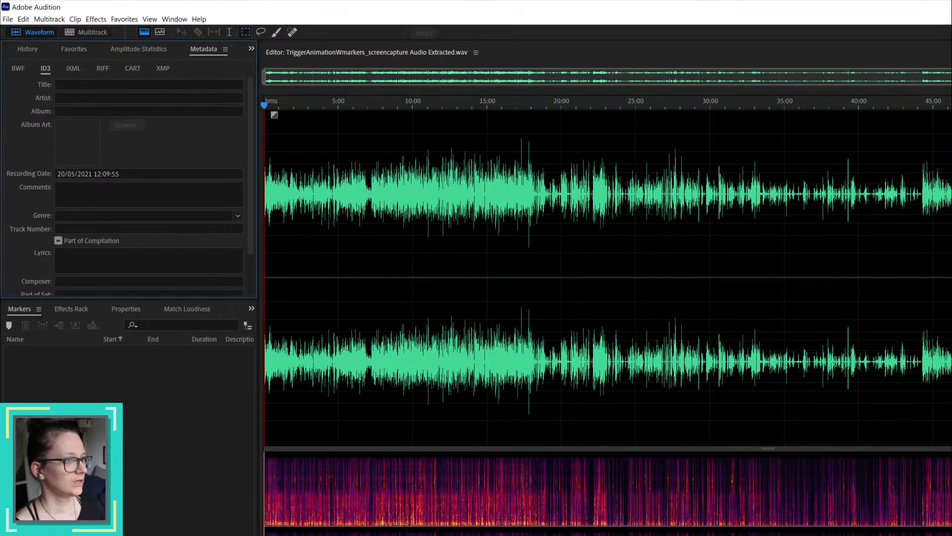
{"action": "left_click_drag", "start_coordinate": [951, 8], "coordinate": [1, 123]}
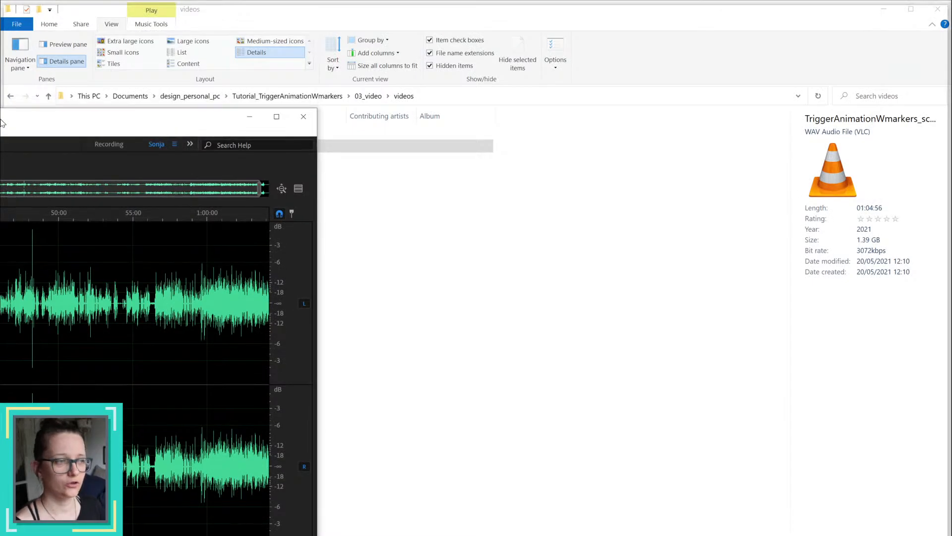
{"action": "double_click", "coordinate": [2, 123]}
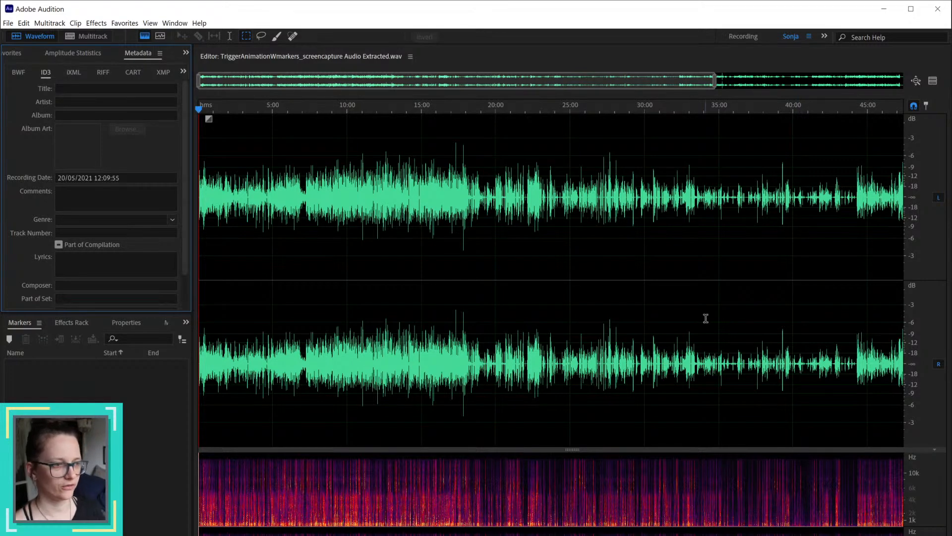
Step: Select the silent stretch before the first speech in the waveform, from the start to about 3.5 seconds
{"action": "scroll", "coordinate": [708, 315], "scroll_direction": "up", "scroll_amount": 10}
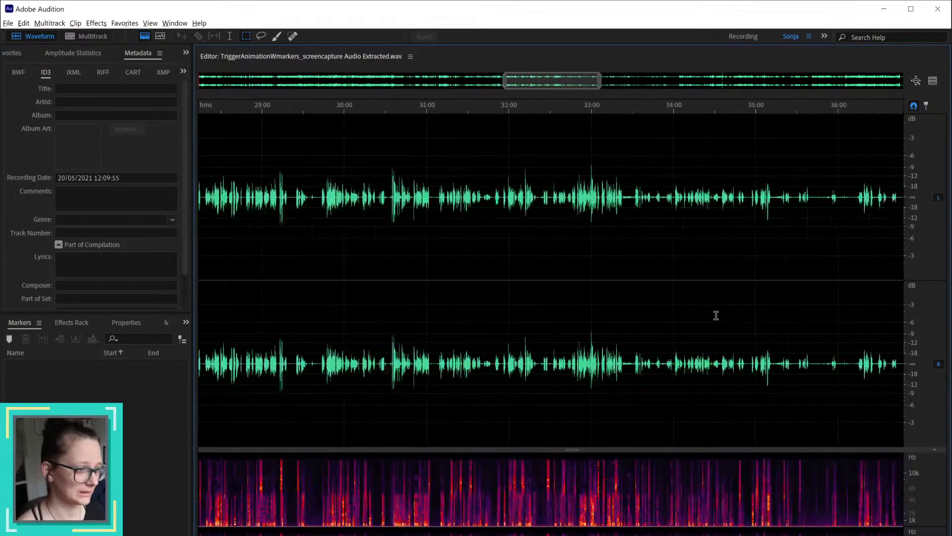
{"action": "scroll", "coordinate": [764, 315], "scroll_direction": "up", "scroll_amount": 3}
{"action": "key", "text": "alt"}
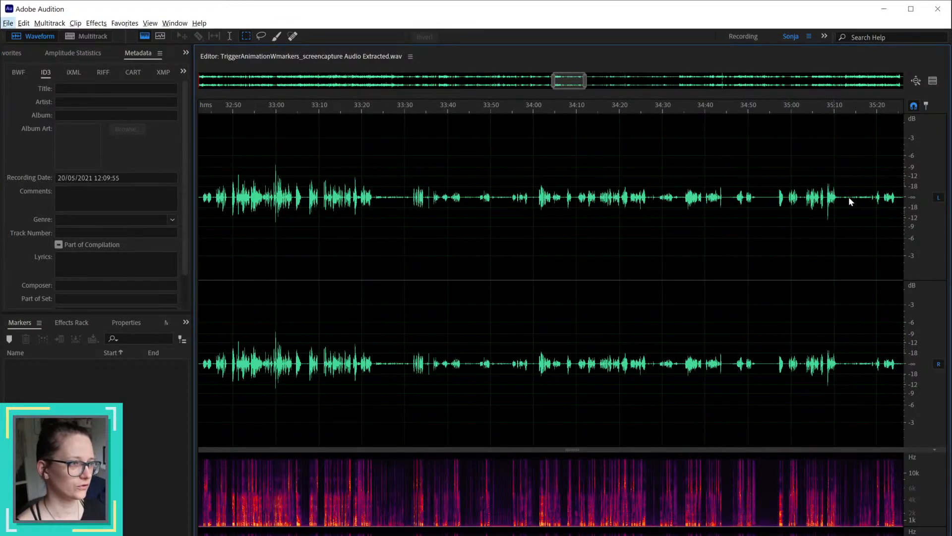
{"action": "left_click_drag", "start_coordinate": [579, 70], "coordinate": [172, 83]}
{"action": "scroll", "coordinate": [219, 342], "scroll_direction": "up", "scroll_amount": 9}
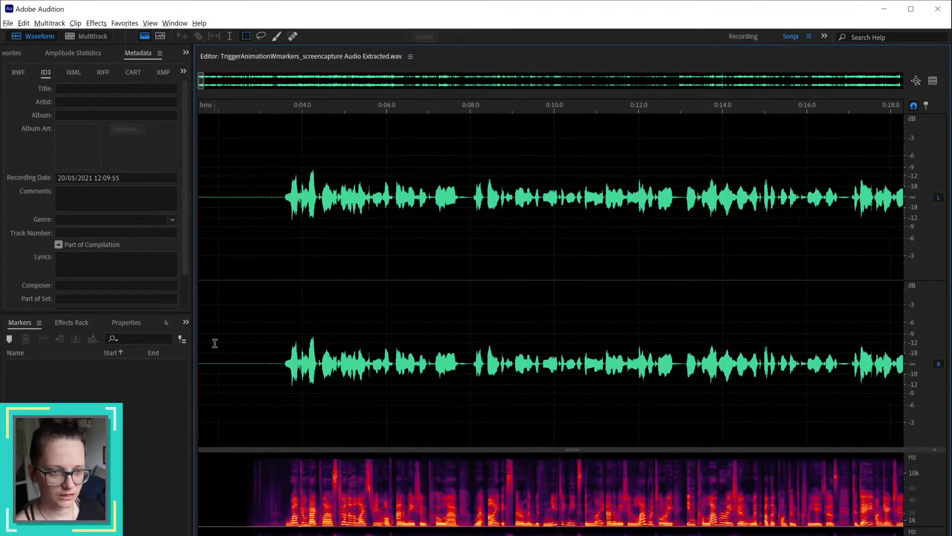
{"action": "key", "text": "alt"}
{"action": "left_click", "coordinate": [276, 363]}
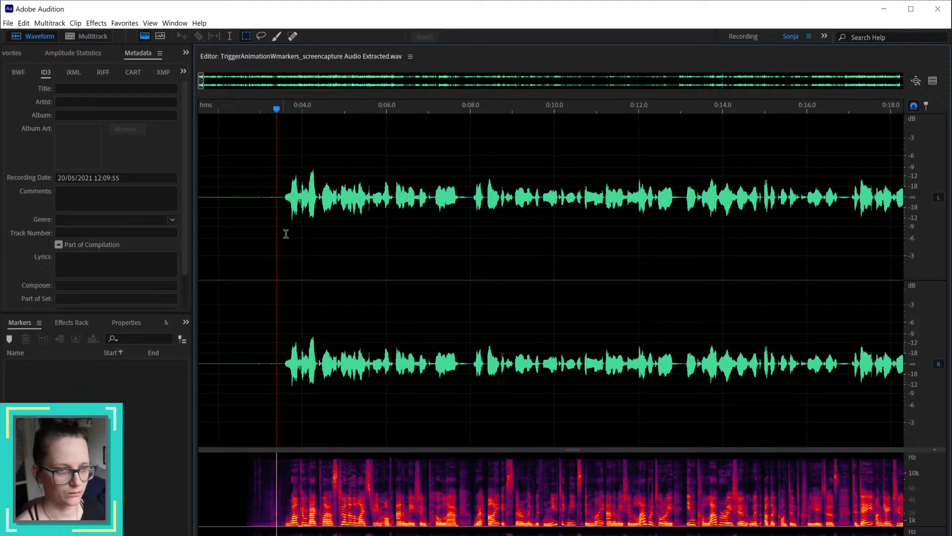
{"action": "left_click_drag", "start_coordinate": [280, 358], "coordinate": [179, 373]}
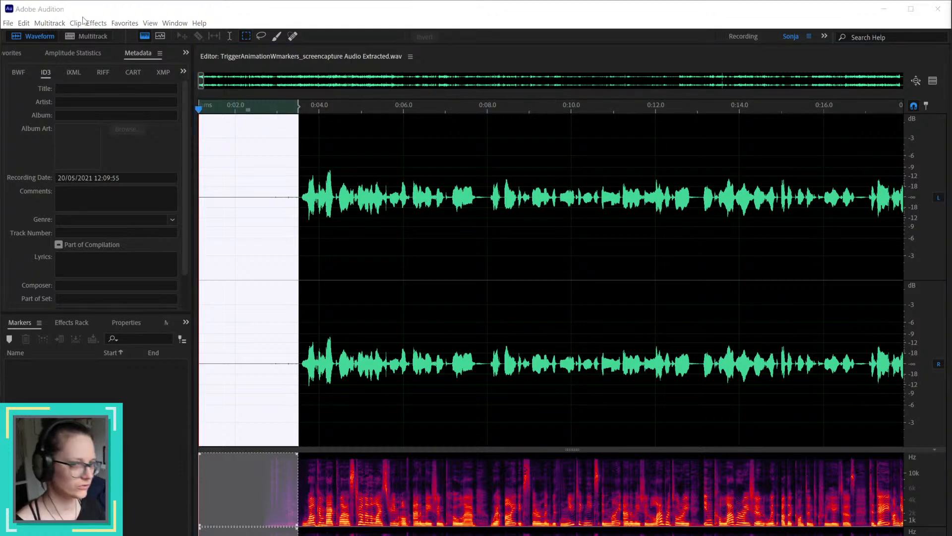
Step: Play back the selected opening silence to listen for background noise
{"action": "left_click_drag", "start_coordinate": [199, 109], "coordinate": [133, 104]}
{"action": "key", "text": "i"}
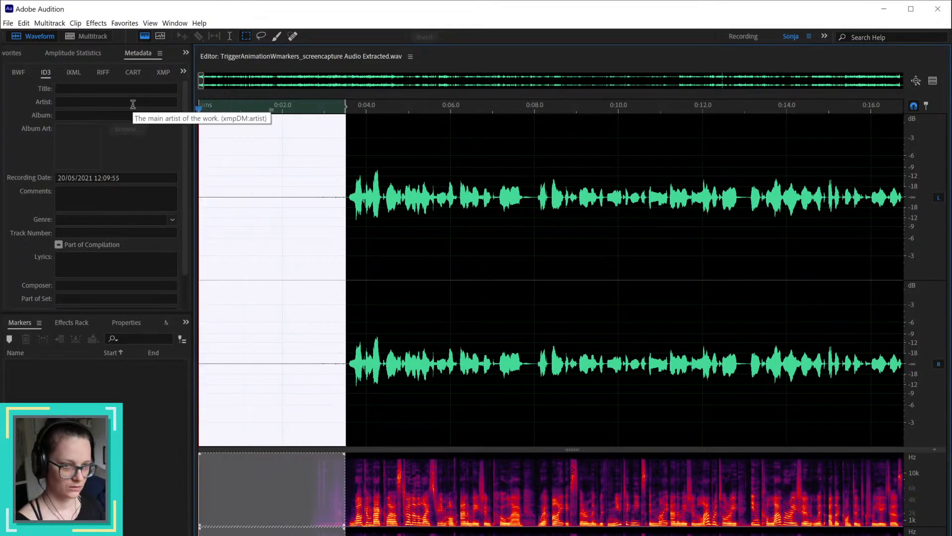
{"action": "key", "text": "space"}
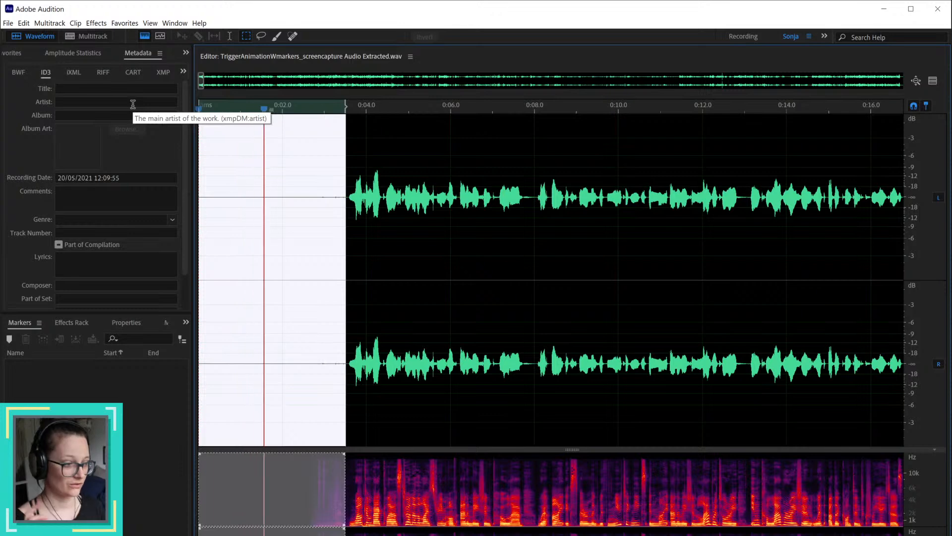
{"action": "key", "text": "space"}
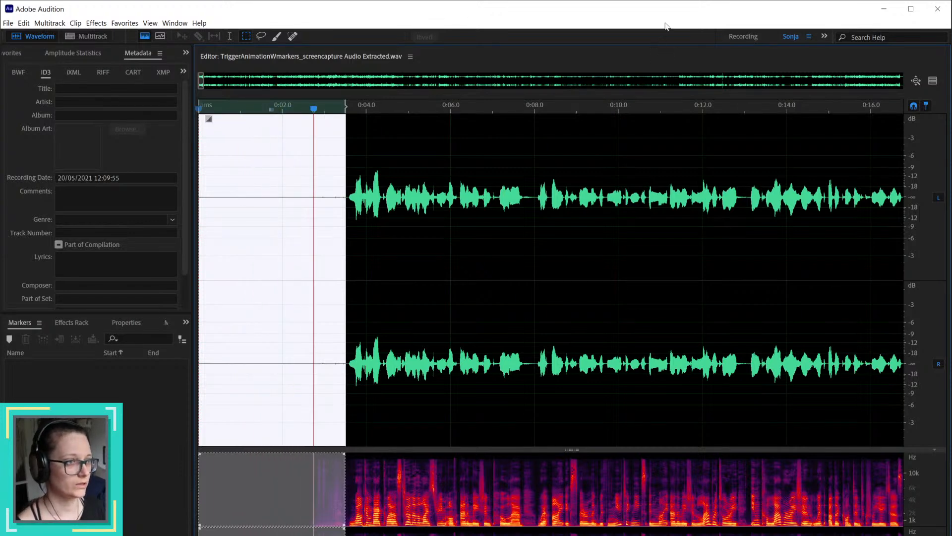
Step: Resize the Audition window so the transport and Levels meter fit on screen, and replay part of the selected silence
{"action": "key", "text": "super+Up"}
{"action": "left_click", "coordinate": [637, 28]}
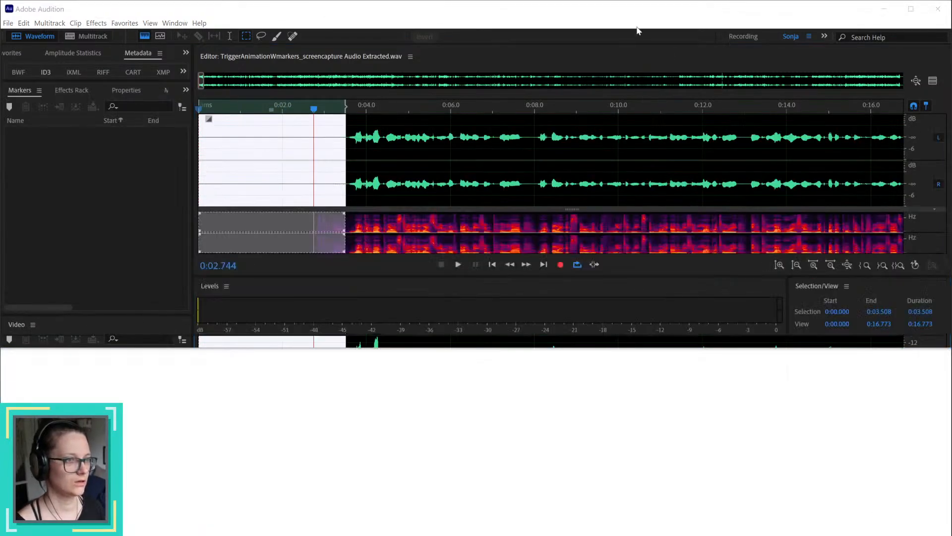
{"action": "left_click_drag", "start_coordinate": [693, 349], "coordinate": [706, 535]}
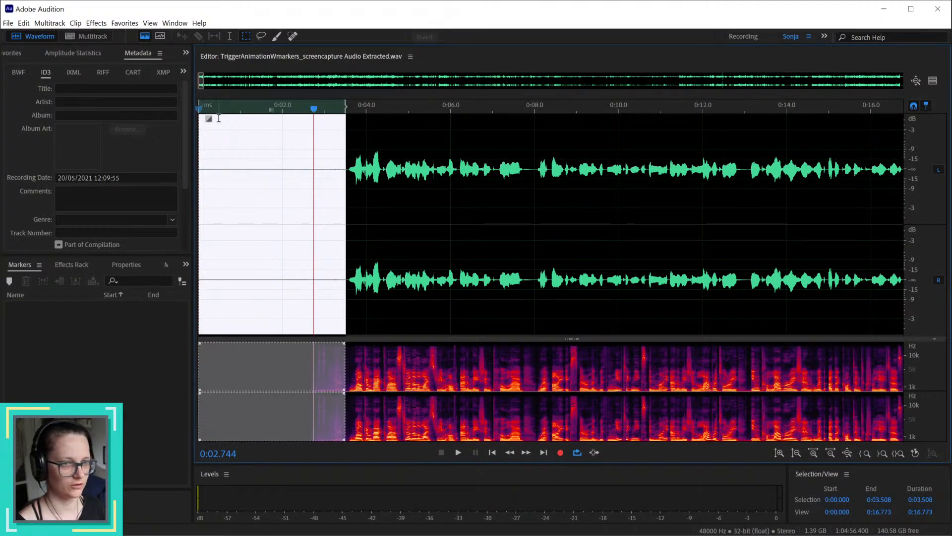
{"action": "key", "text": "space"}
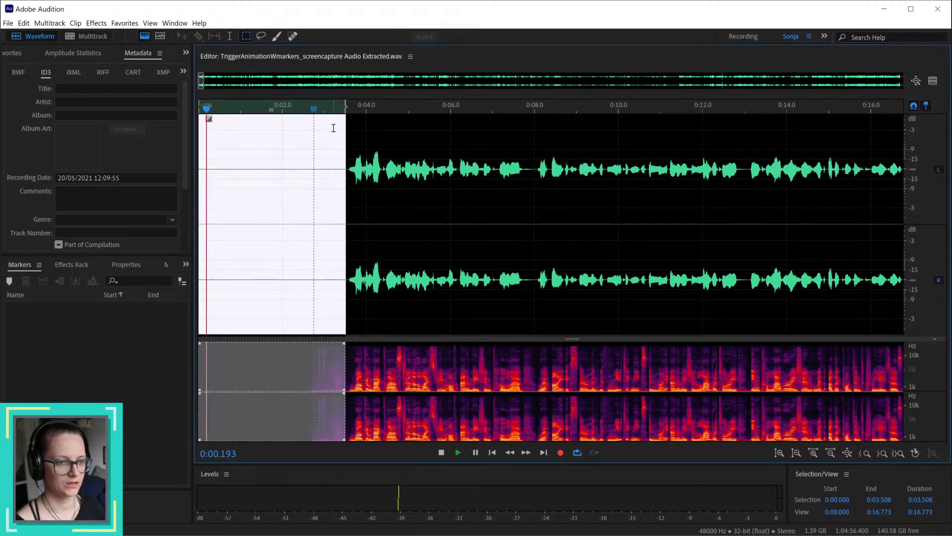
{"action": "key", "text": "space"}
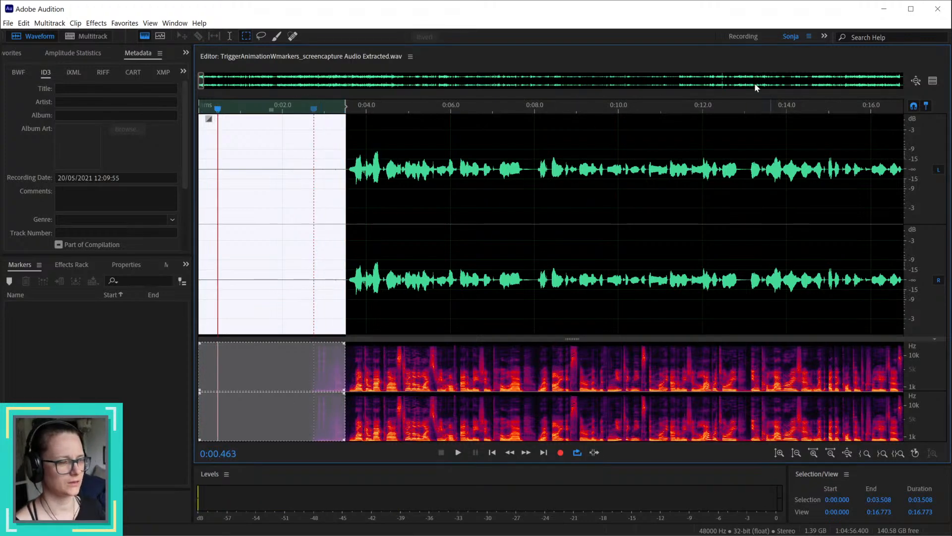
Step: Select the quiet passage from 19:45.000 to 19:50.400 and play it back to check its background noise
{"action": "left_click_drag", "start_coordinate": [207, 82], "coordinate": [400, 82]}
{"action": "scroll", "coordinate": [529, 229], "scroll_direction": "up", "scroll_amount": 10}
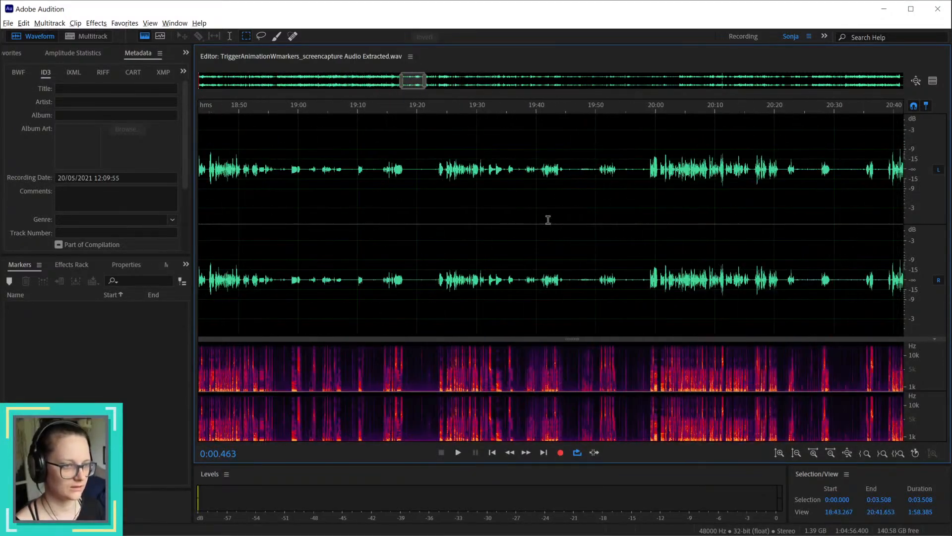
{"action": "key", "text": "alt"}
{"action": "scroll", "coordinate": [548, 222], "scroll_direction": "up", "scroll_amount": 3}
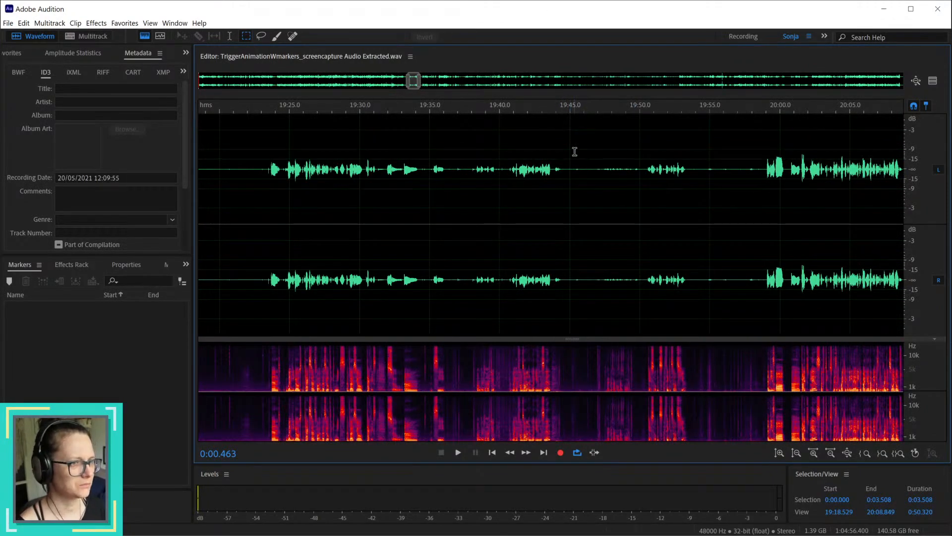
{"action": "left_click_drag", "start_coordinate": [570, 171], "coordinate": [645, 186]}
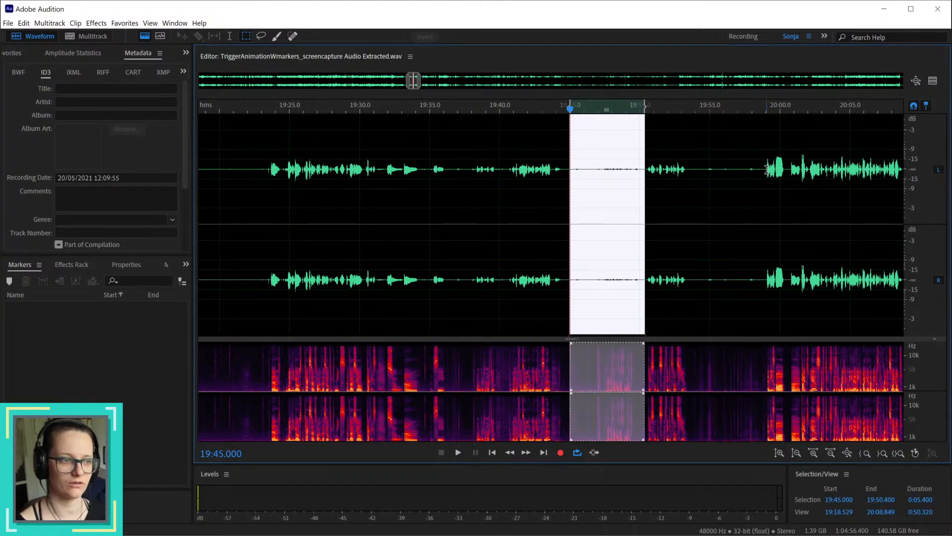
{"action": "key", "text": "space"}
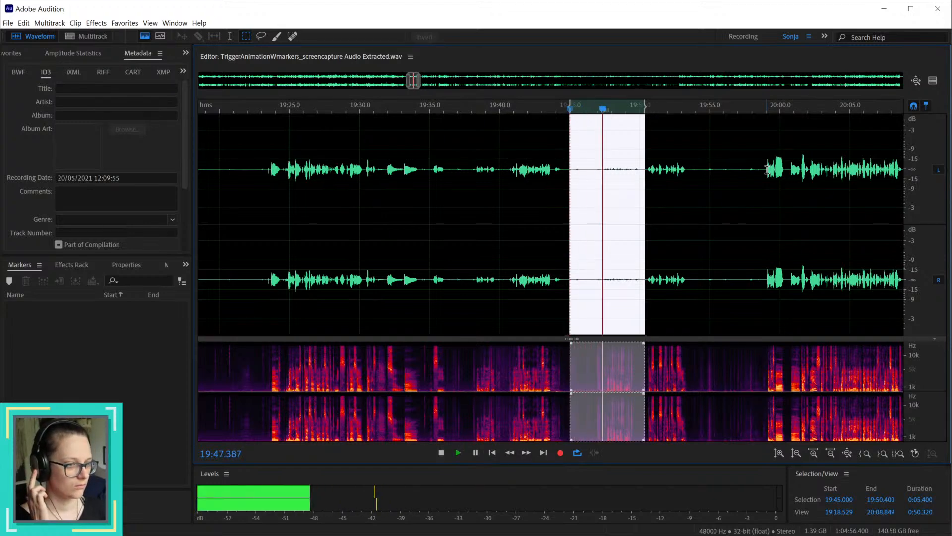
{"action": "key", "text": "space"}
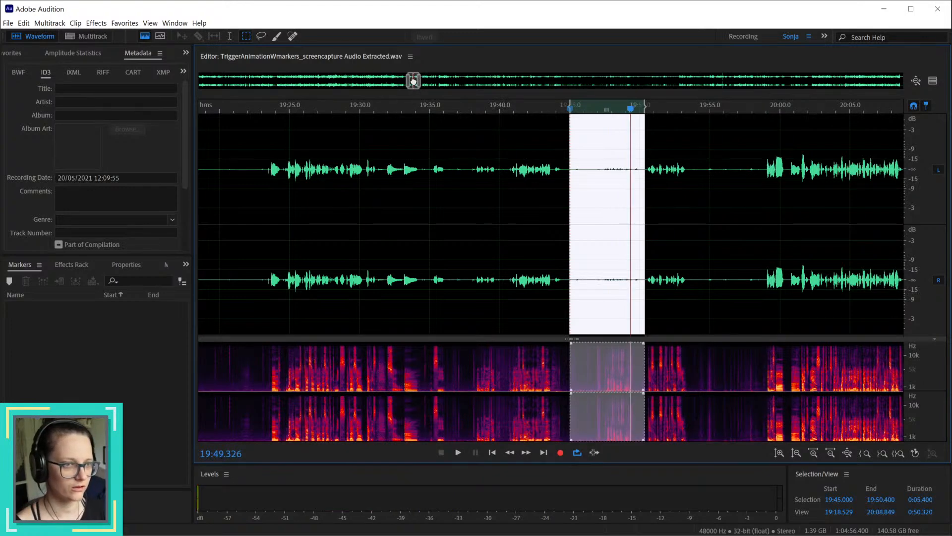
Step: Select the earlier pause between phrases from about 19:17.6 to 19:23.0 and listen to it
{"action": "left_click_drag", "start_coordinate": [414, 80], "coordinate": [409, 82]}
{"action": "left_click_drag", "start_coordinate": [498, 169], "coordinate": [574, 197]}
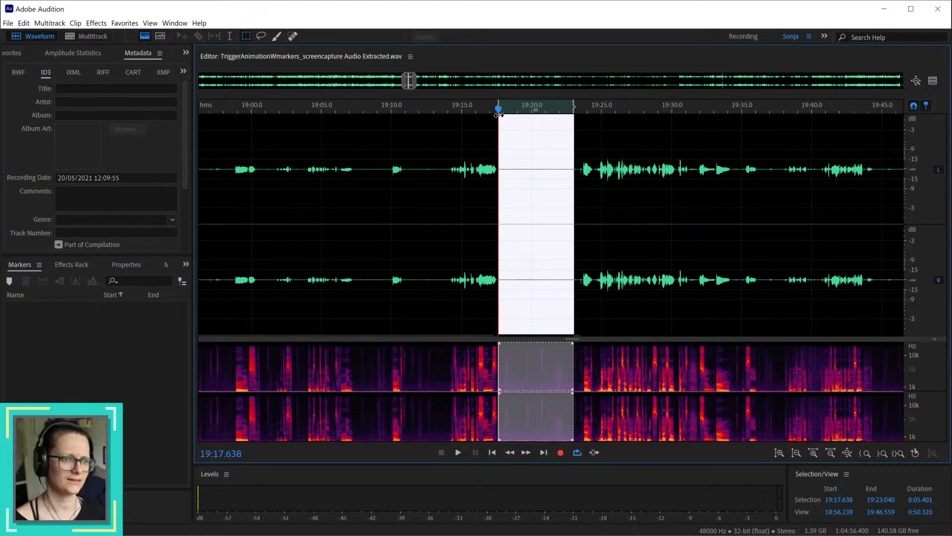
{"action": "key", "text": "space"}
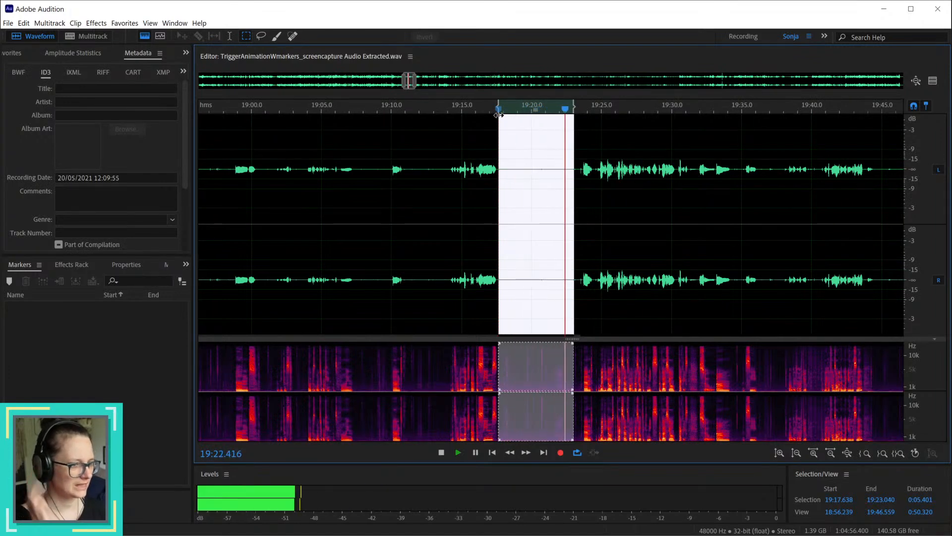
Step: Shorten the selected pause to start at about 19:20.9 and play the remaining part
{"action": "scroll", "coordinate": [543, 215], "scroll_direction": "up", "scroll_amount": 4}
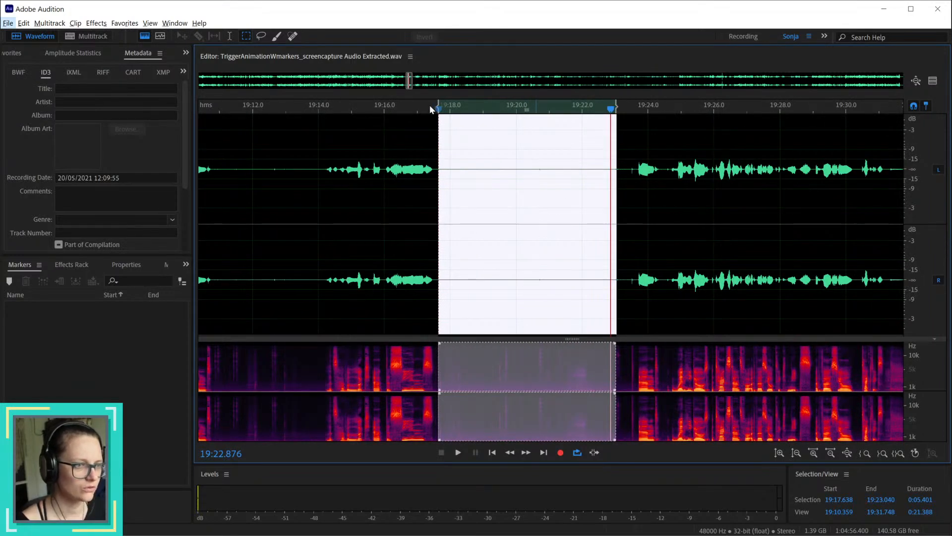
{"action": "left_click_drag", "start_coordinate": [438, 108], "coordinate": [546, 117]}
{"action": "key", "text": "space"}
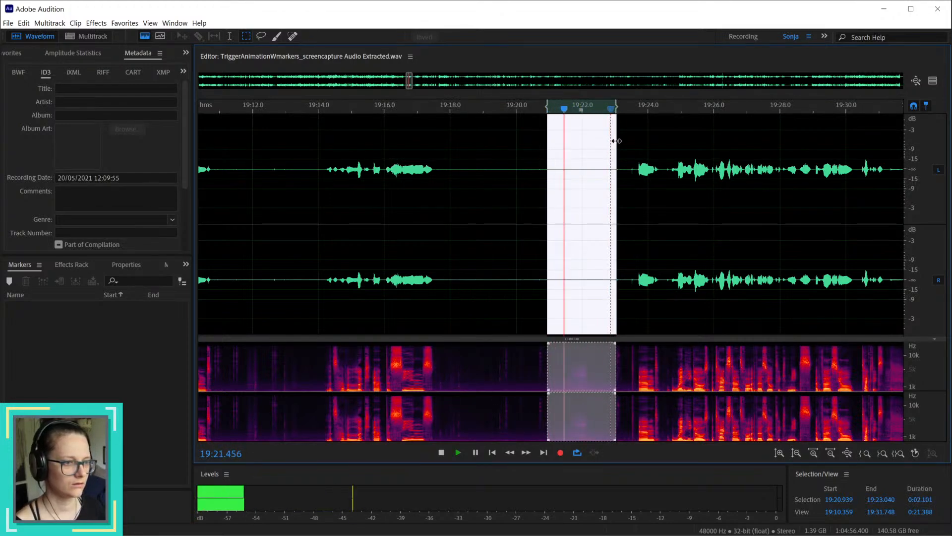
{"action": "key", "text": "space"}
Step: Select the pause from about 19:07.4 to 19:10.0 and play it back to judge its noise
{"action": "scroll", "coordinate": [633, 243], "scroll_direction": "down", "scroll_amount": 4}
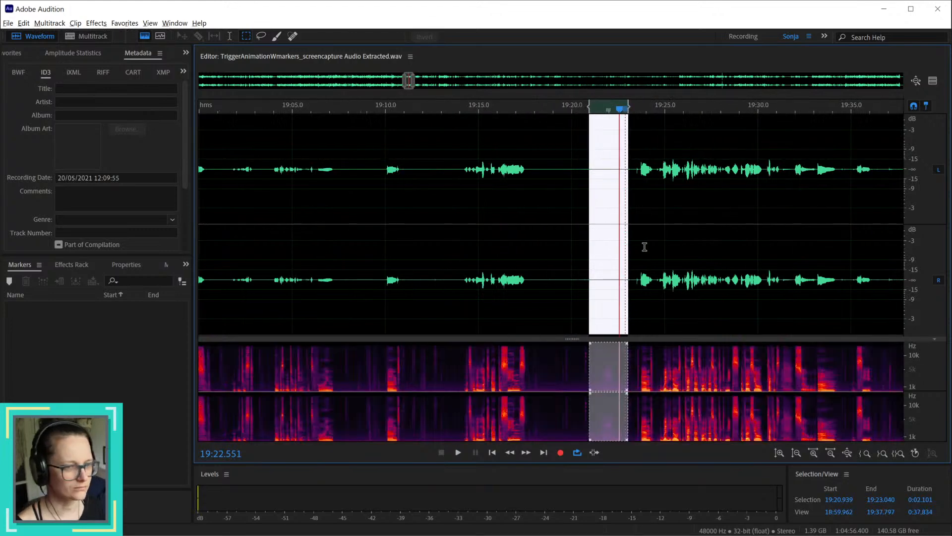
{"action": "left_click_drag", "start_coordinate": [411, 110], "coordinate": [427, 111]}
{"action": "scroll", "coordinate": [423, 138], "scroll_direction": "up", "scroll_amount": 1}
{"action": "scroll", "coordinate": [423, 138], "scroll_direction": "up", "scroll_amount": 3}
{"action": "key", "text": "alt"}
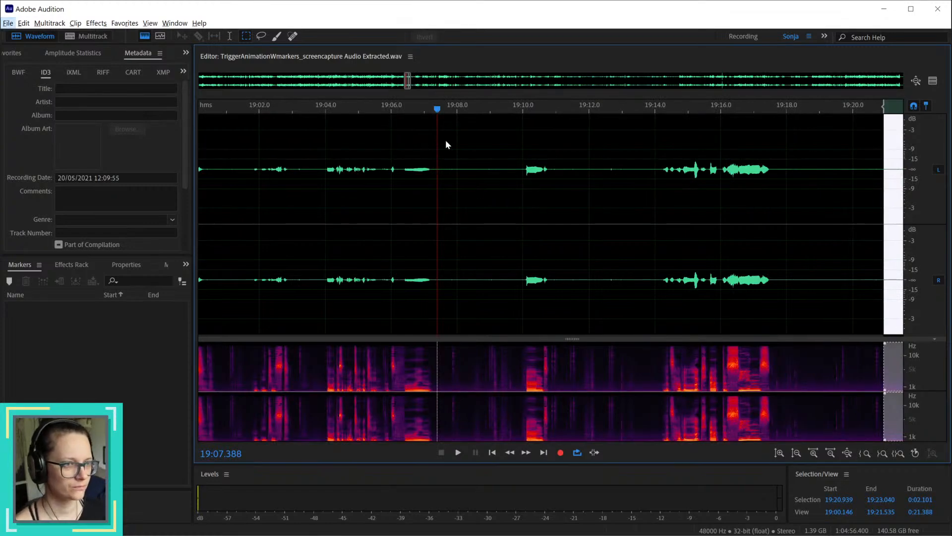
{"action": "left_click_drag", "start_coordinate": [437, 170], "coordinate": [524, 183]}
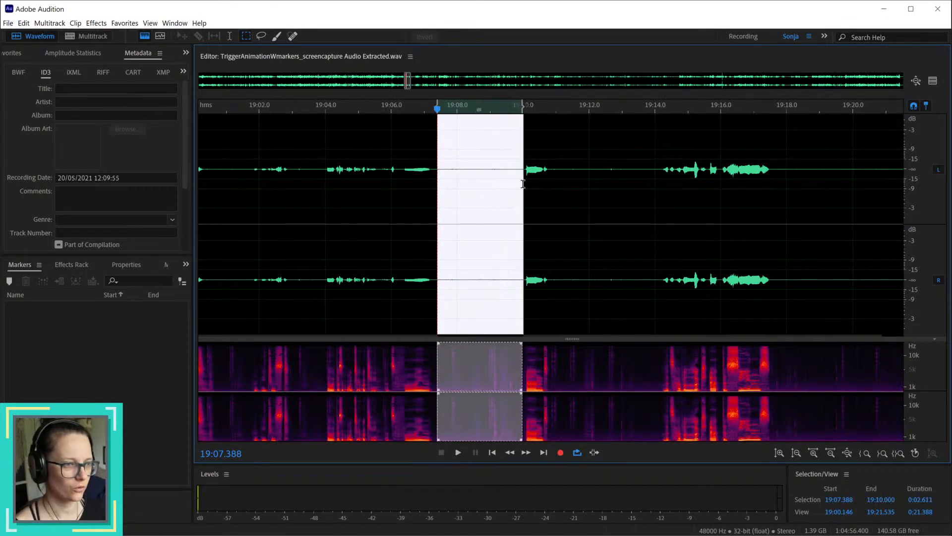
{"action": "key", "text": "space"}
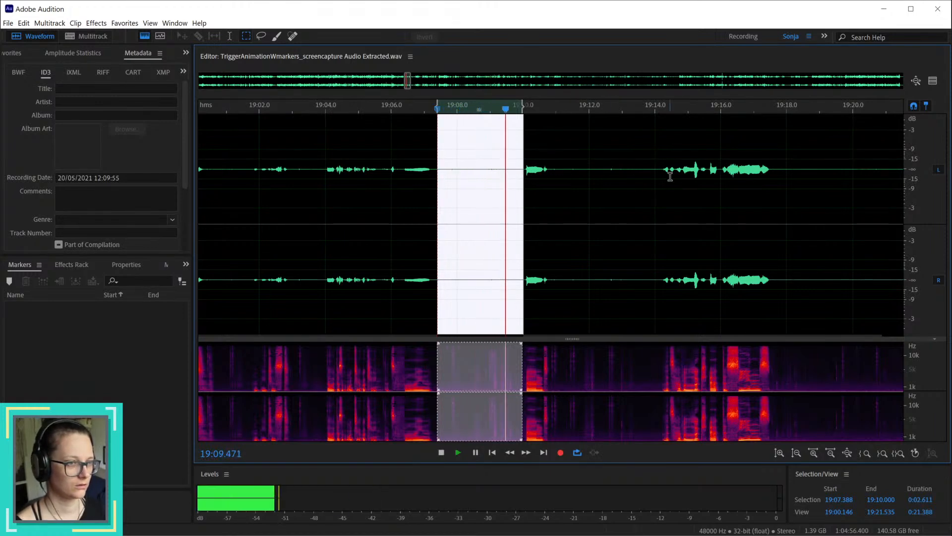
Step: Select the gap from about 19:10.9 to 19:12.6 and listen to it
{"action": "left_click_drag", "start_coordinate": [552, 163], "coordinate": [608, 193]}
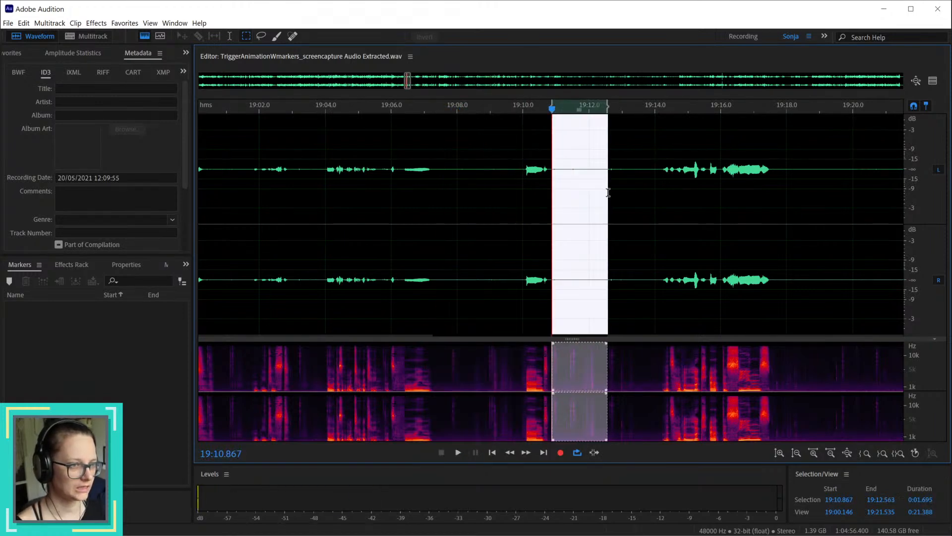
{"action": "key", "text": "space"}
{"action": "key", "text": "space"}
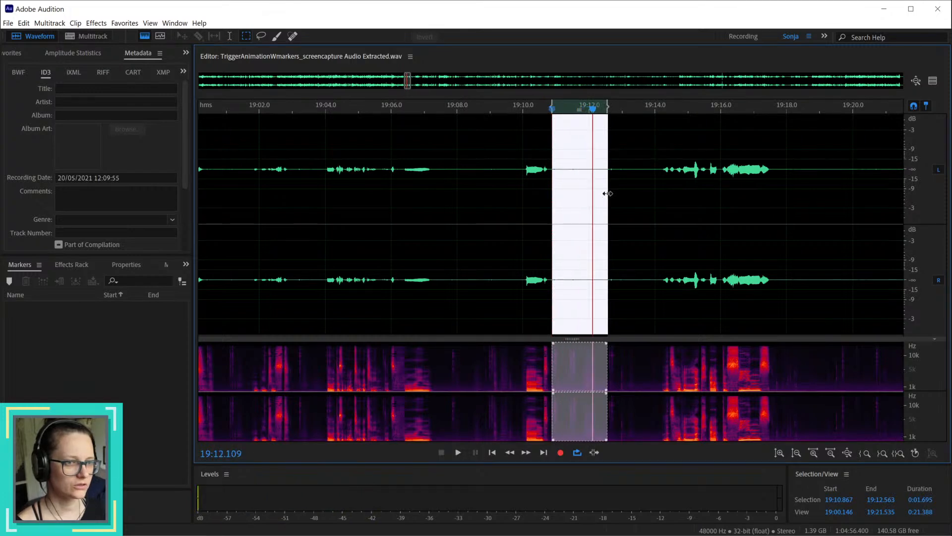
Step: Select the short pause from about 19:00.5 to 19:01.8 and start playing it back
{"action": "scroll", "coordinate": [621, 264], "scroll_direction": "down", "scroll_amount": 2}
{"action": "scroll", "coordinate": [340, 186], "scroll_direction": "up", "scroll_amount": 3}
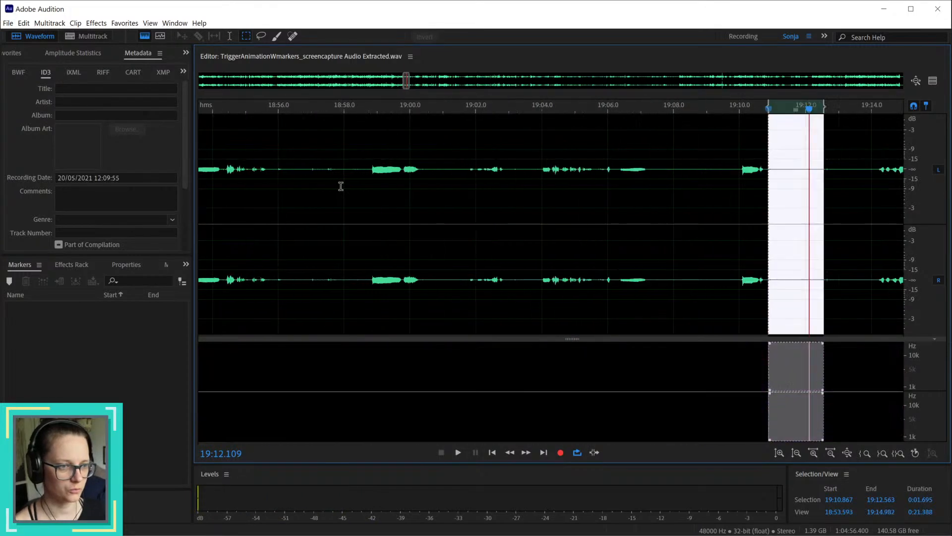
{"action": "left_click_drag", "start_coordinate": [453, 275], "coordinate": [511, 299]}
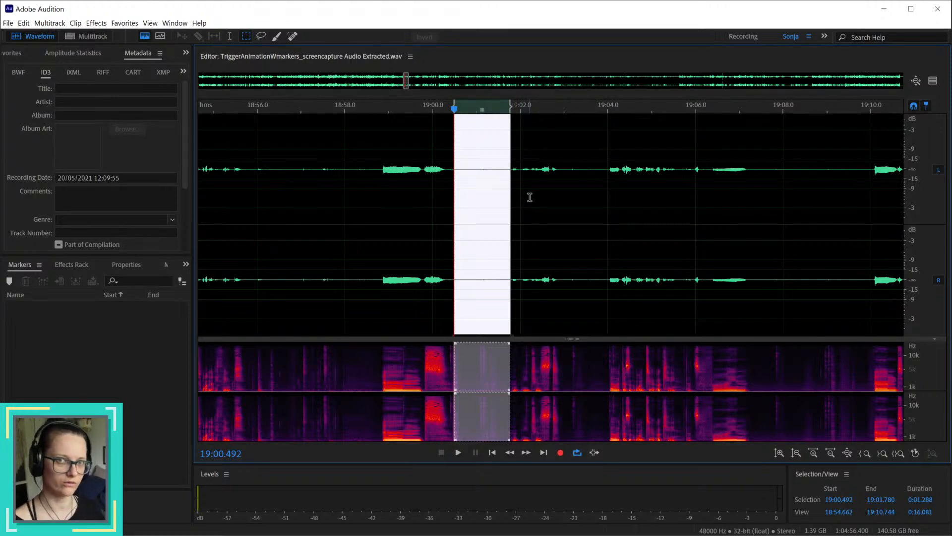
{"action": "key", "text": "space"}
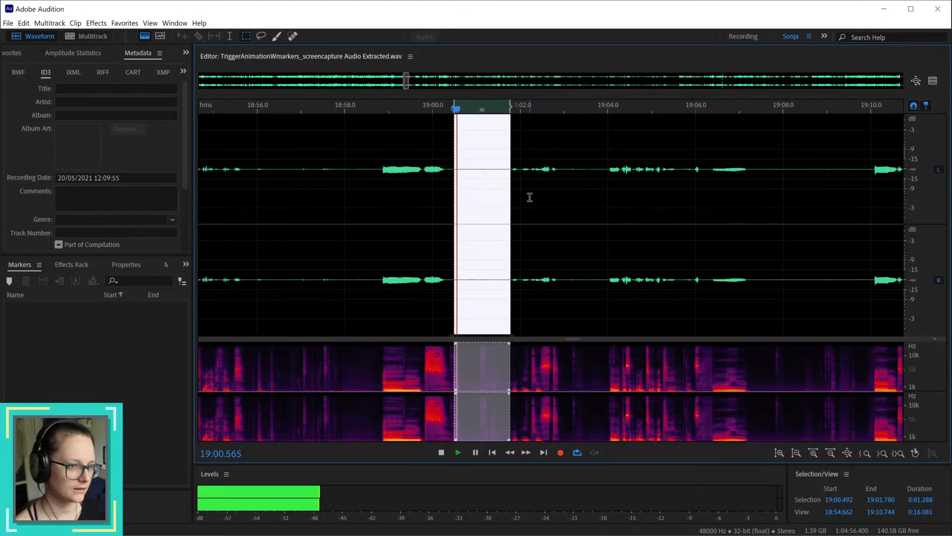
Step: Select the speech-free gap from about 1:03:29.9 to 1:03:30.8 near the recording's end and play it back
{"action": "scroll", "coordinate": [568, 203], "scroll_direction": "down", "scroll_amount": 15}
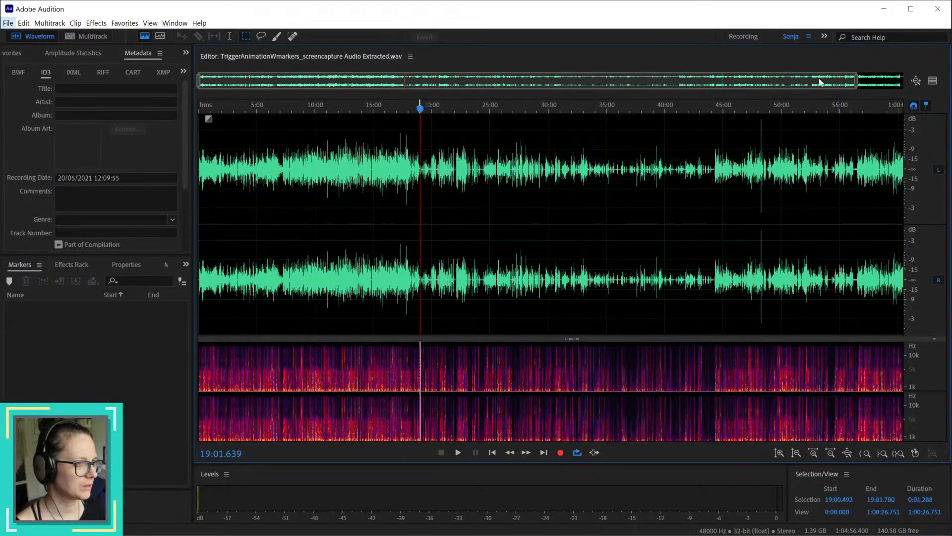
{"action": "left_click_drag", "start_coordinate": [820, 82], "coordinate": [907, 77]}
{"action": "left_click", "coordinate": [886, 109]}
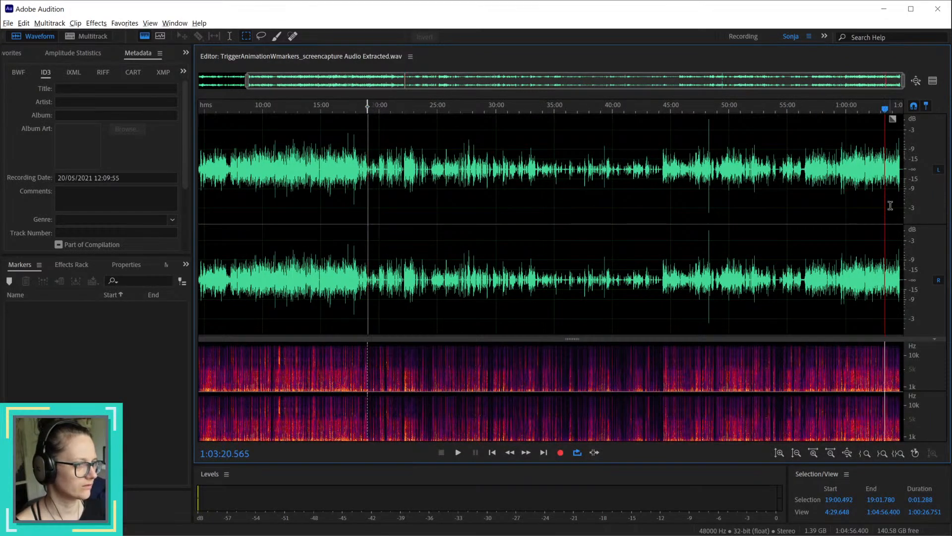
{"action": "scroll", "coordinate": [891, 205], "scroll_direction": "up", "scroll_amount": 12}
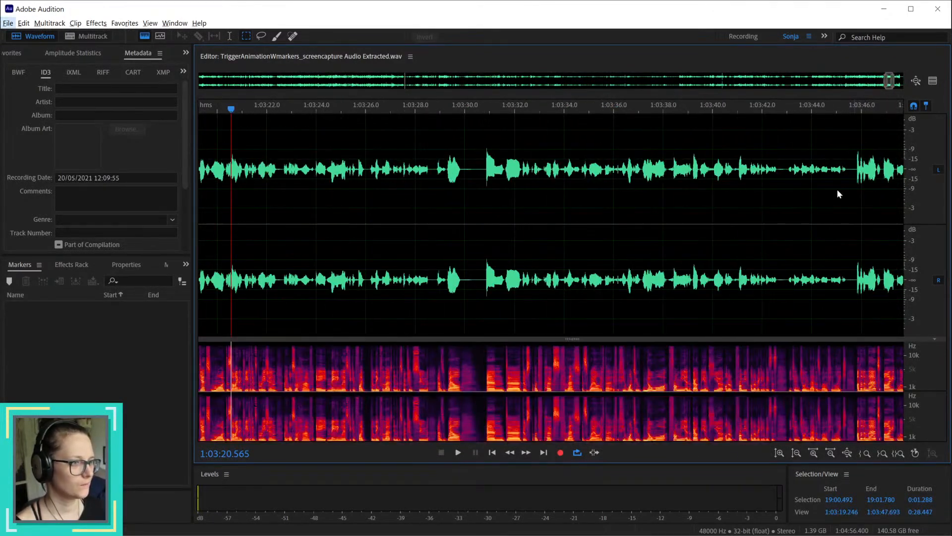
{"action": "left_click", "coordinate": [469, 169]}
{"action": "scroll", "coordinate": [467, 233], "scroll_direction": "up", "scroll_amount": 5}
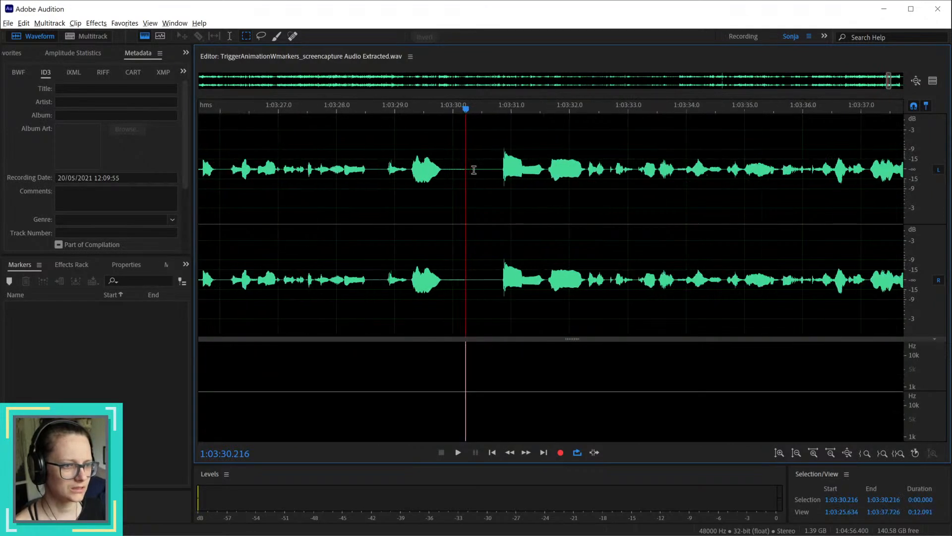
{"action": "left_click_drag", "start_coordinate": [436, 285], "coordinate": [510, 292]}
{"action": "key", "text": "space"}
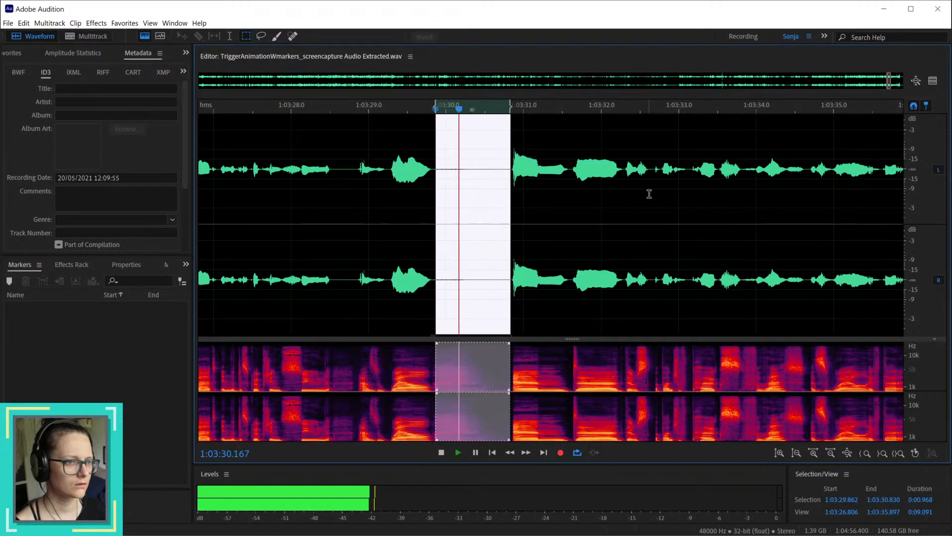
{"action": "key", "text": "space"}
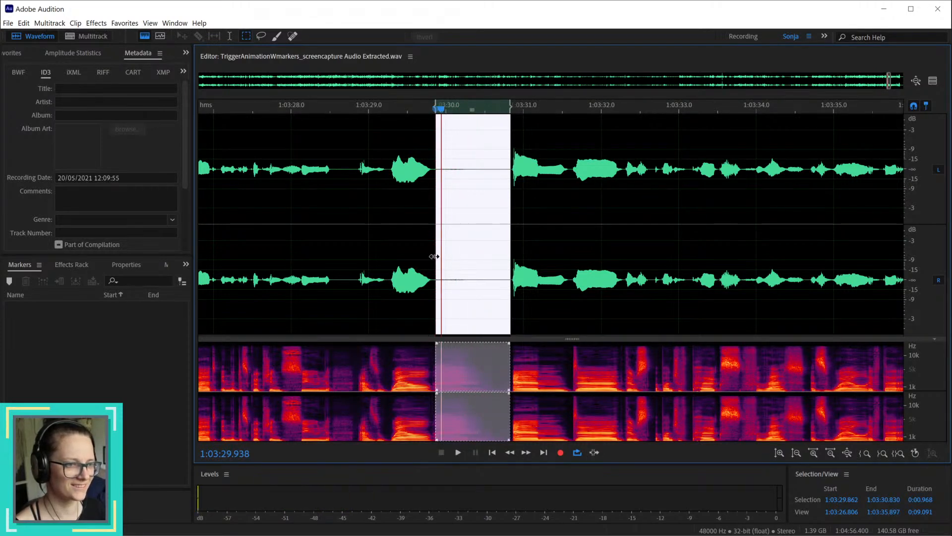
Step: Shorten the selected gap to start at about 1:03:30.25 and listen to the remaining part
{"action": "left_click_drag", "start_coordinate": [434, 256], "coordinate": [465, 259]}
{"action": "key", "text": "space"}
{"action": "key", "text": "space"}
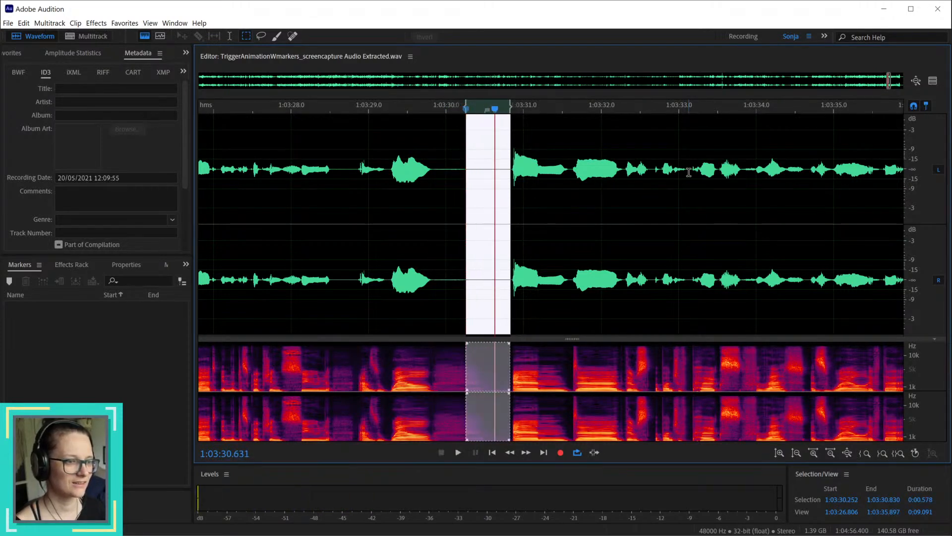
Step: Select the passage after the final speech from about 1:04:36.4 to 1:04:38.3 and listen to its noise
{"action": "scroll", "coordinate": [689, 172], "scroll_direction": "down", "scroll_amount": 10}
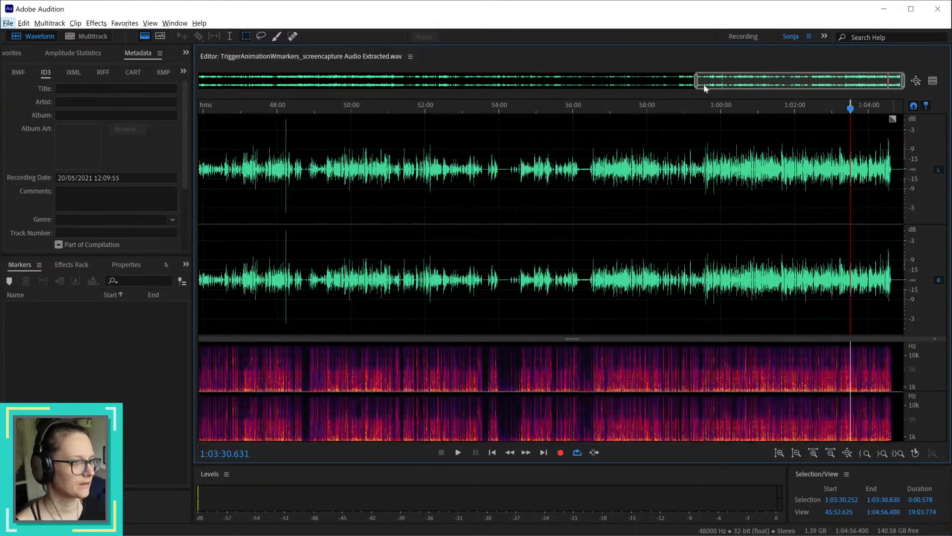
{"action": "left_click_drag", "start_coordinate": [697, 88], "coordinate": [889, 88]}
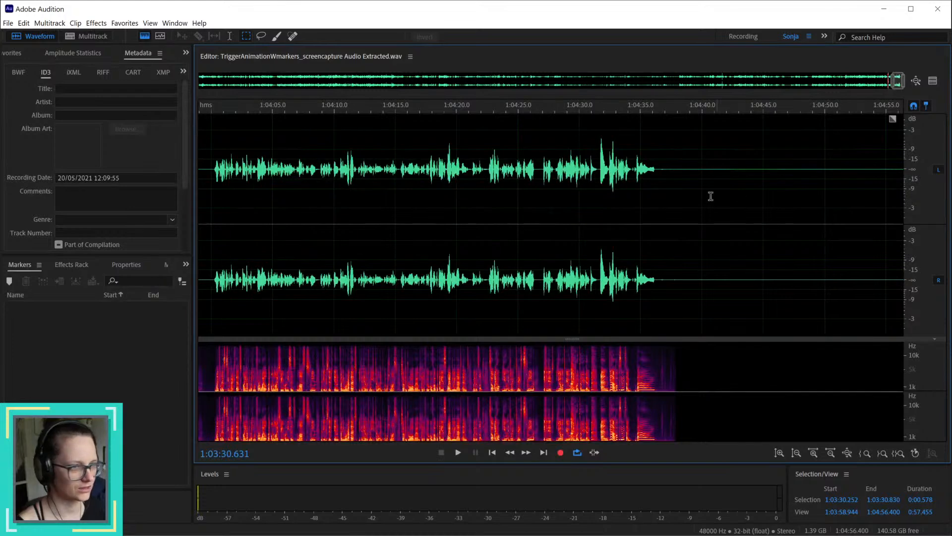
{"action": "left_click_drag", "start_coordinate": [656, 170], "coordinate": [681, 170]}
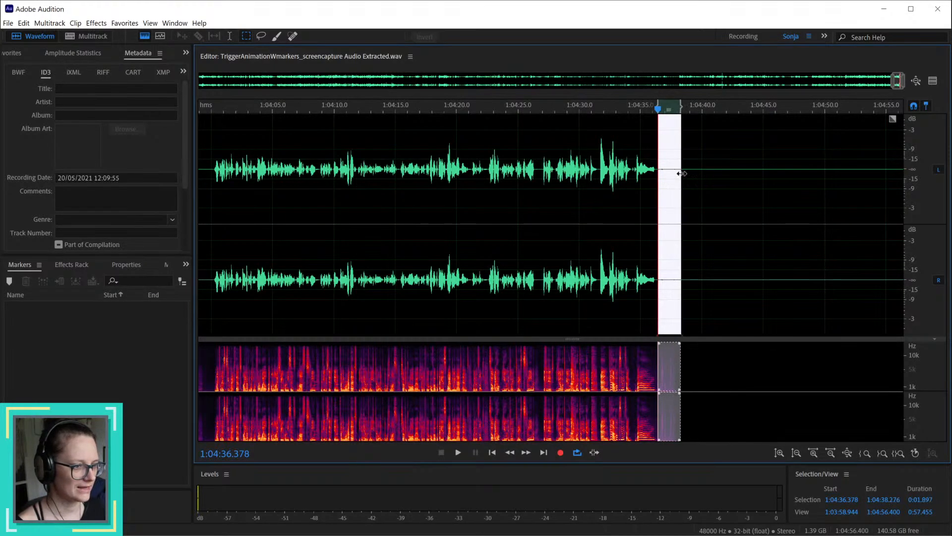
{"action": "scroll", "coordinate": [694, 212], "scroll_direction": "up", "scroll_amount": 2}
{"action": "key", "text": "alt"}
{"action": "key", "text": "alt+space"}
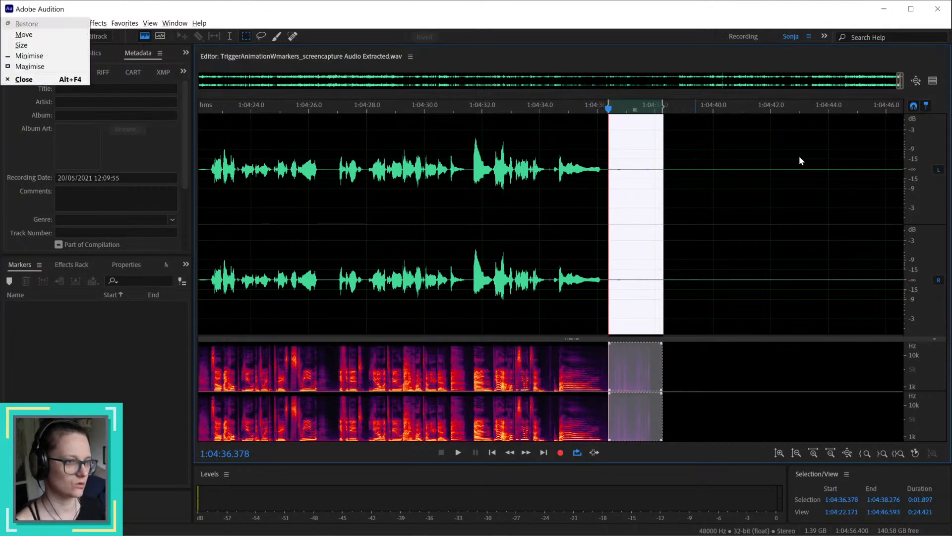
{"action": "key", "text": "Escape"}
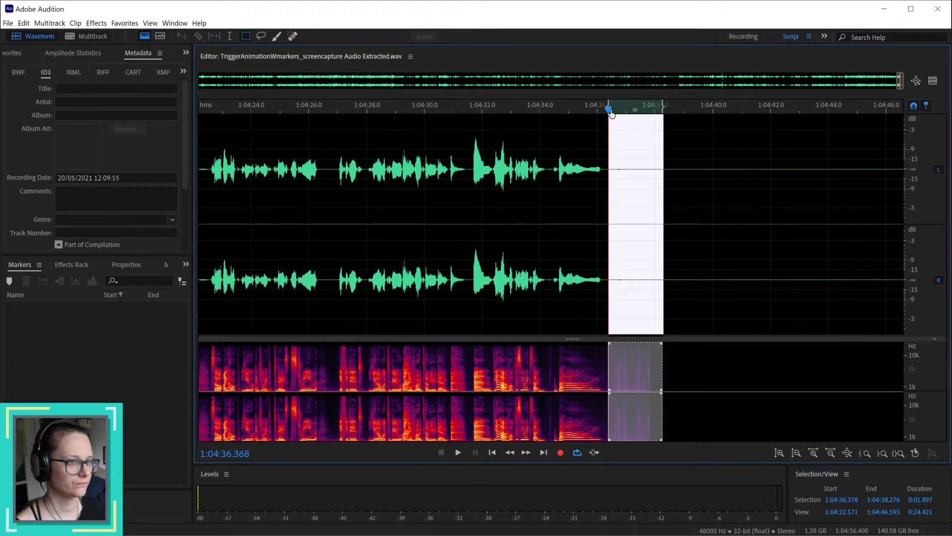
{"action": "key", "text": "space"}
{"action": "key", "text": "space"}
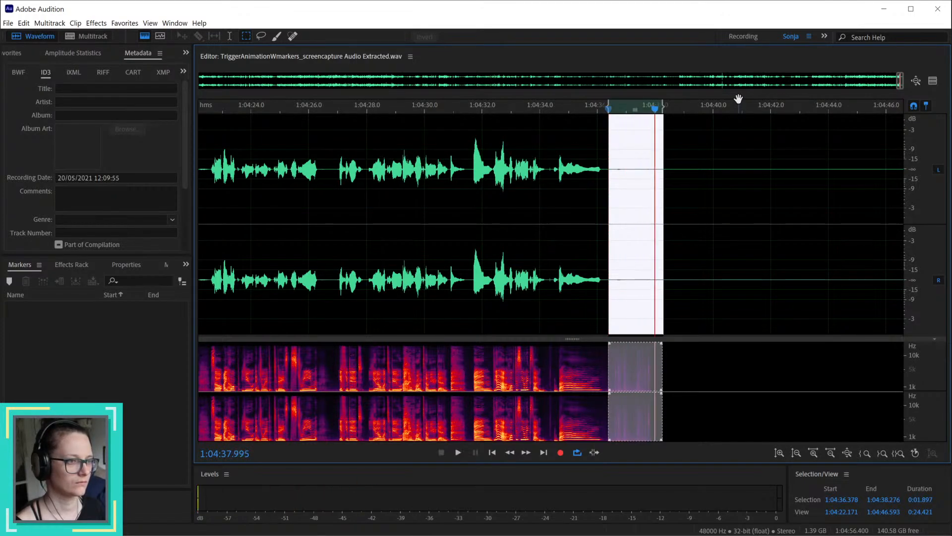
Step: Select the pause before the first speech from about 0:02.5 to 0:03.6 and play it back
{"action": "scroll", "coordinate": [832, 322], "scroll_direction": "down", "scroll_amount": 10}
{"action": "key", "text": "alt"}
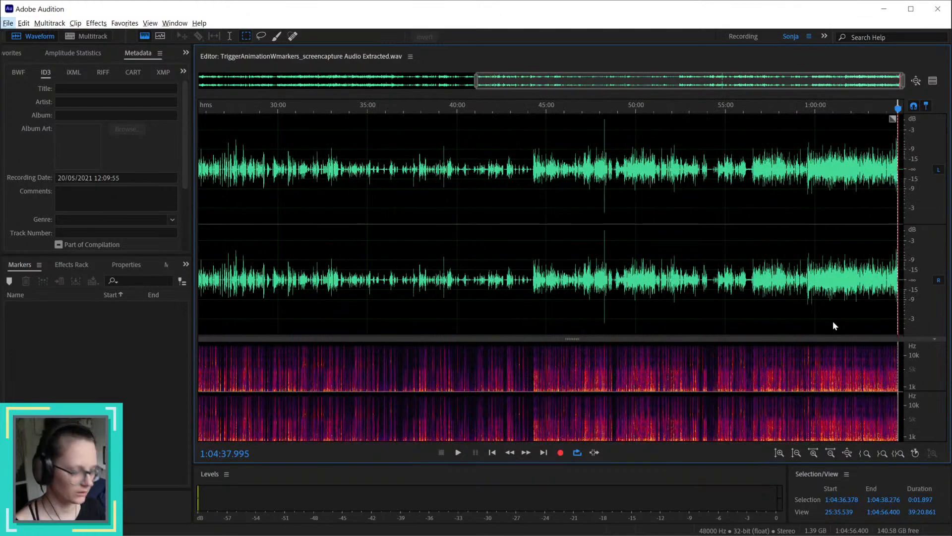
{"action": "key", "text": "alt"}
{"action": "left_click_drag", "start_coordinate": [796, 83], "coordinate": [308, 85]}
{"action": "key", "text": "Home"}
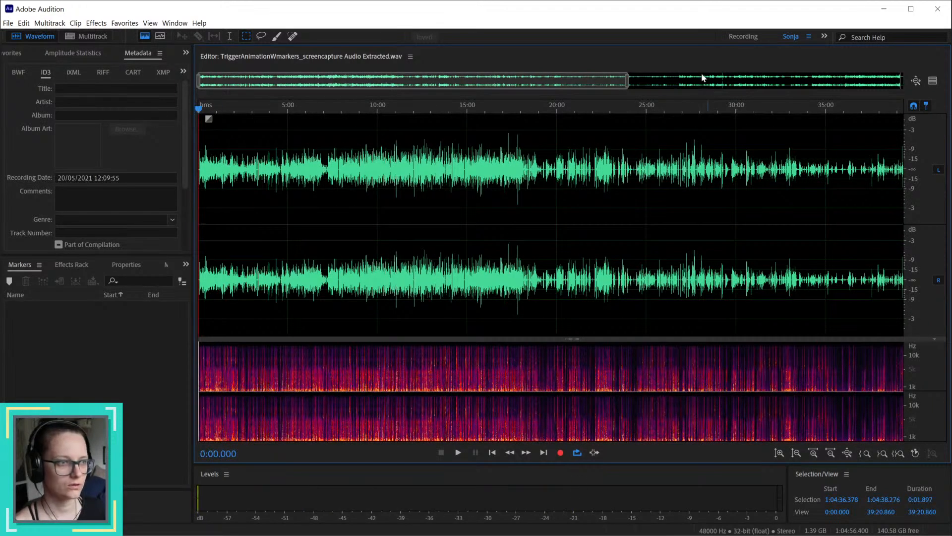
{"action": "left_click_drag", "start_coordinate": [628, 81], "coordinate": [203, 49]}
{"action": "left_click_drag", "start_coordinate": [282, 171], "coordinate": [326, 211]}
{"action": "scroll", "coordinate": [318, 249], "scroll_direction": "up", "scroll_amount": 3}
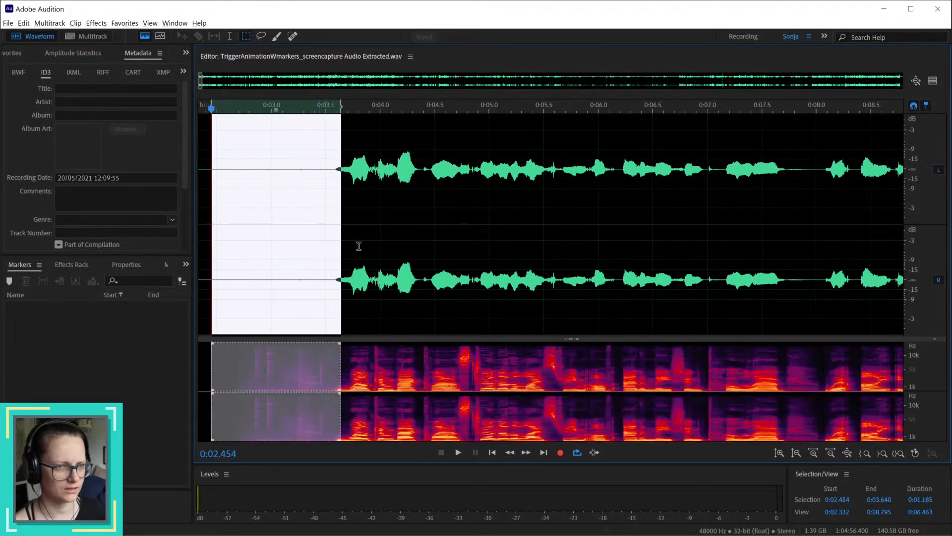
{"action": "scroll", "coordinate": [360, 246], "scroll_direction": "down", "scroll_amount": 2}
{"action": "key", "text": "alt"}
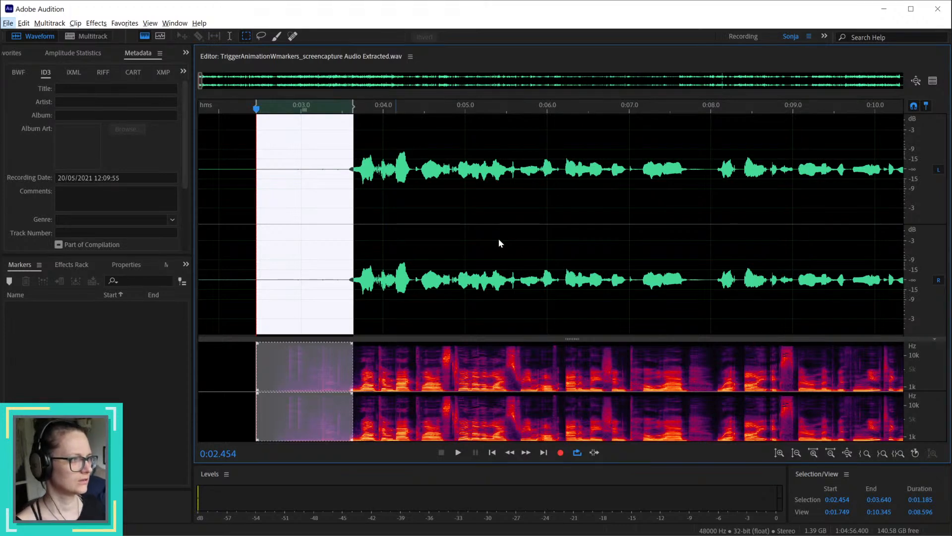
{"action": "key", "text": "alt+space"}
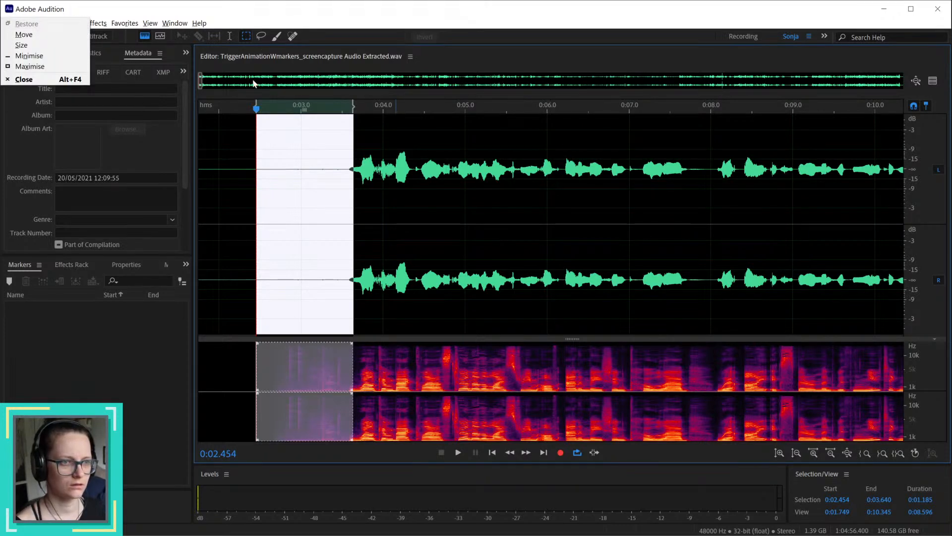
{"action": "left_click", "coordinate": [257, 110]}
{"action": "key", "text": "space"}
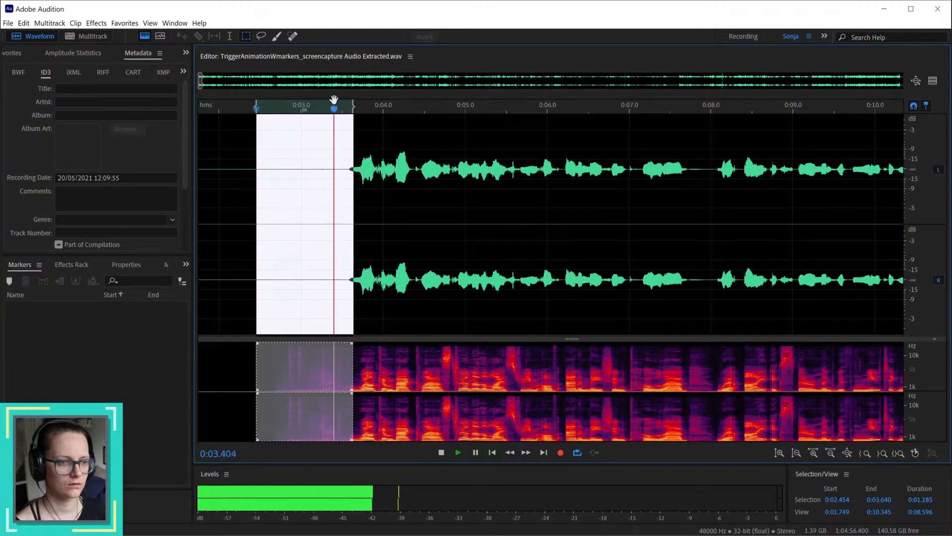
{"action": "key", "text": "space"}
Step: Select the short gap between words from about 0:25.7 to 0:26.2 and play it back
{"action": "scroll", "coordinate": [704, 251], "scroll_direction": "down", "scroll_amount": 10}
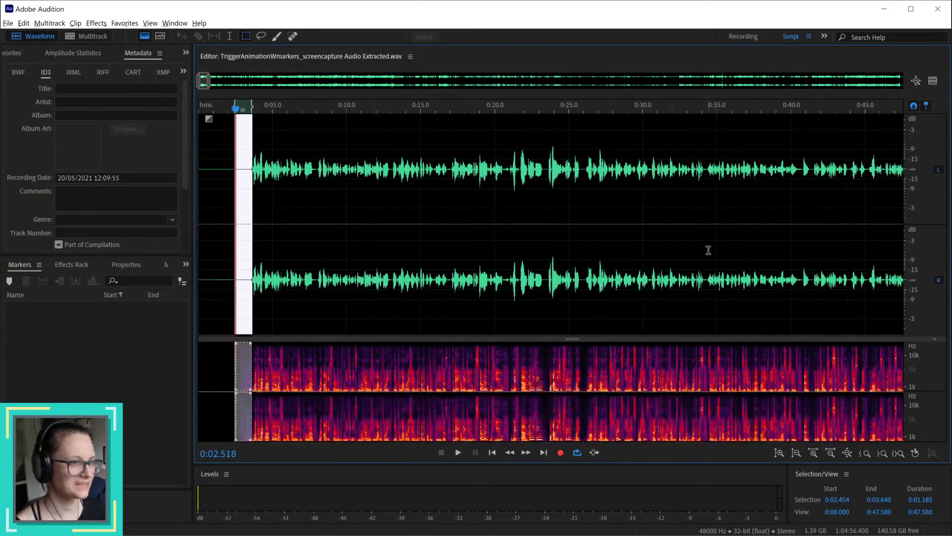
{"action": "scroll", "coordinate": [620, 251], "scroll_direction": "up", "scroll_amount": 9}
{"action": "scroll", "coordinate": [650, 240], "scroll_direction": "up", "scroll_amount": 8}
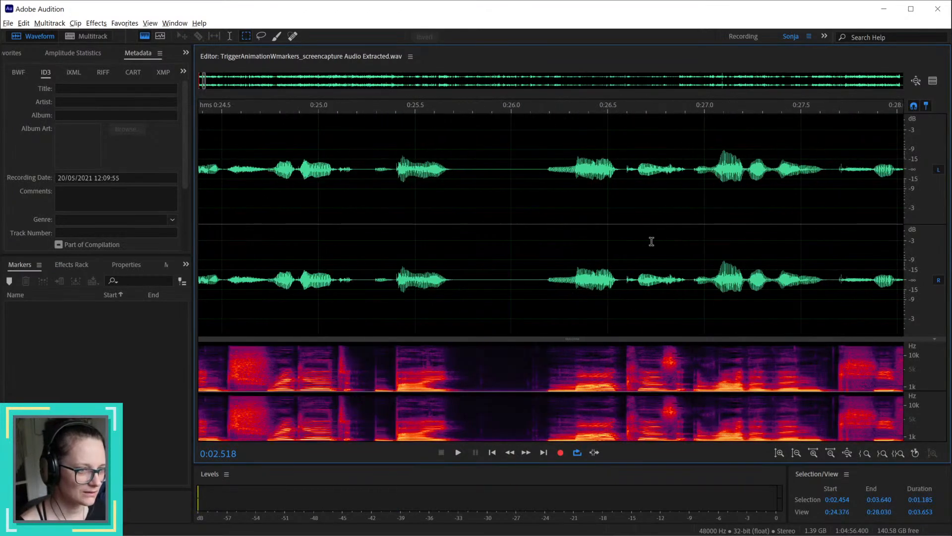
{"action": "left_click", "coordinate": [456, 285]}
{"action": "left_click_drag", "start_coordinate": [460, 279], "coordinate": [545, 290]}
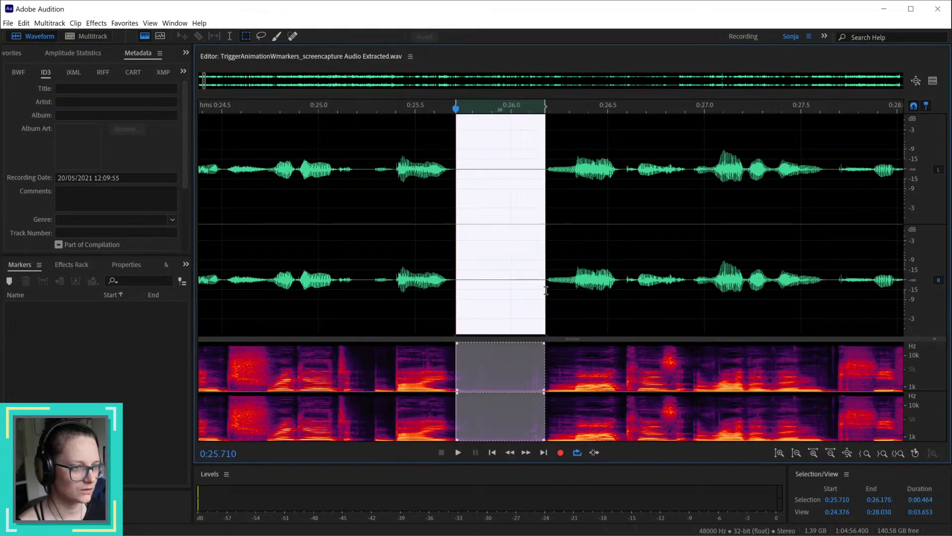
{"action": "key", "text": "space"}
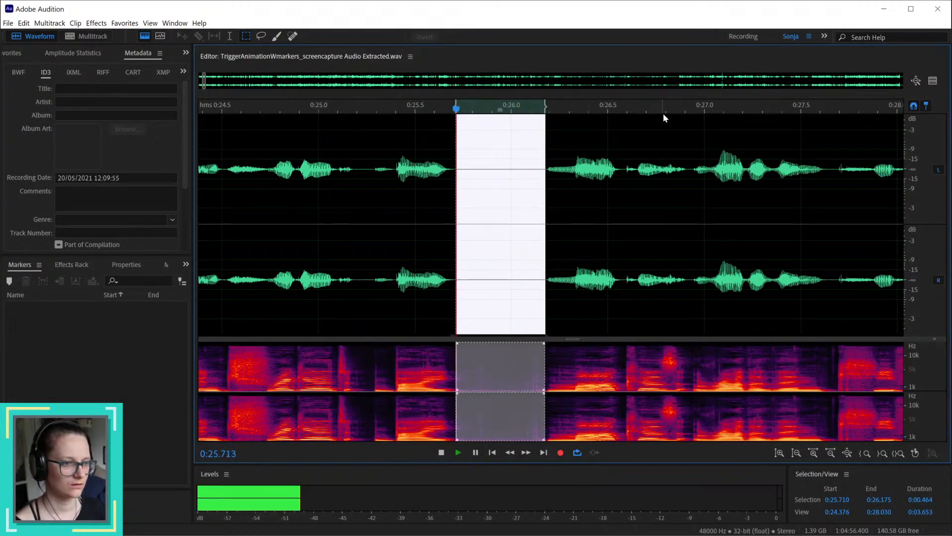
{"action": "key", "text": "space"}
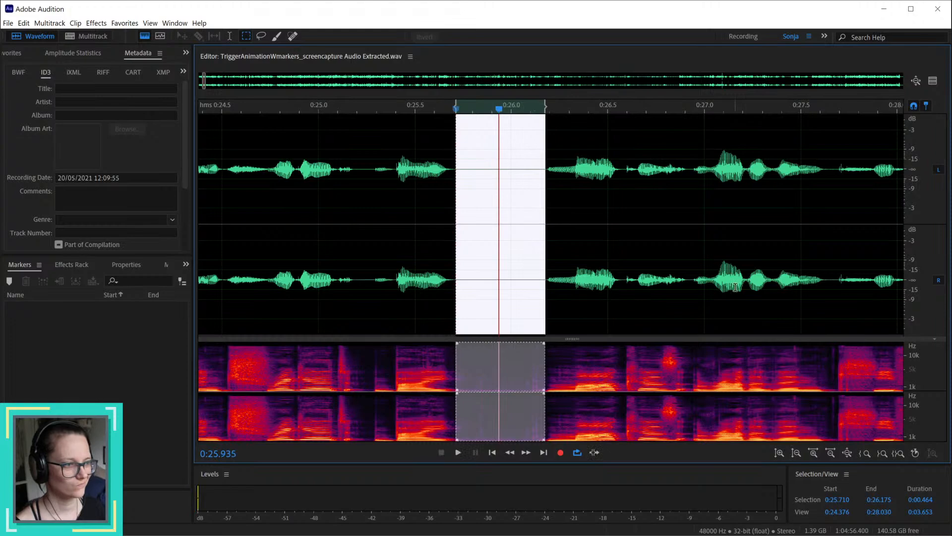
Step: Select the quiet pause from about 3:19.0 to 3:21.15 and play it back to judge its noise
{"action": "scroll", "coordinate": [736, 287], "scroll_direction": "down", "scroll_amount": 10}
{"action": "scroll", "coordinate": [735, 287], "scroll_direction": "down", "scroll_amount": 15}
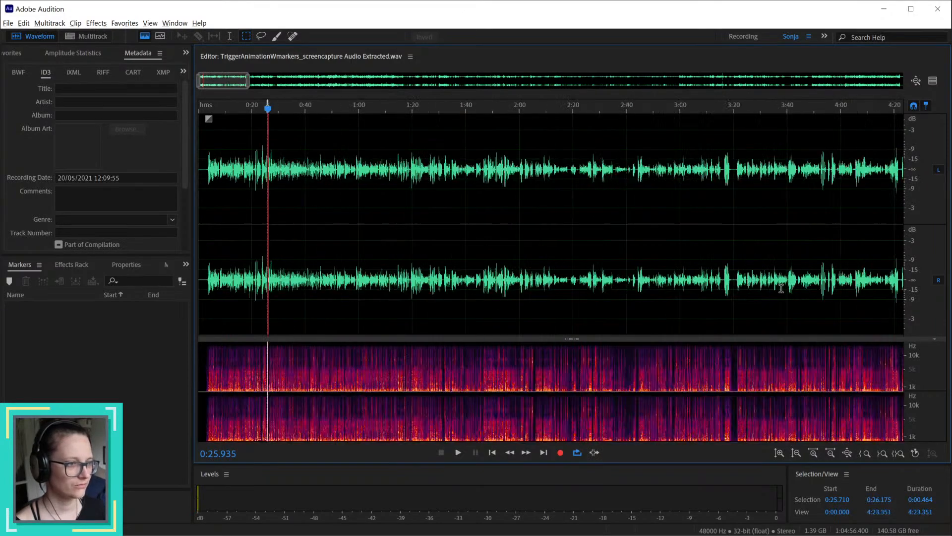
{"action": "left_click", "coordinate": [734, 166]}
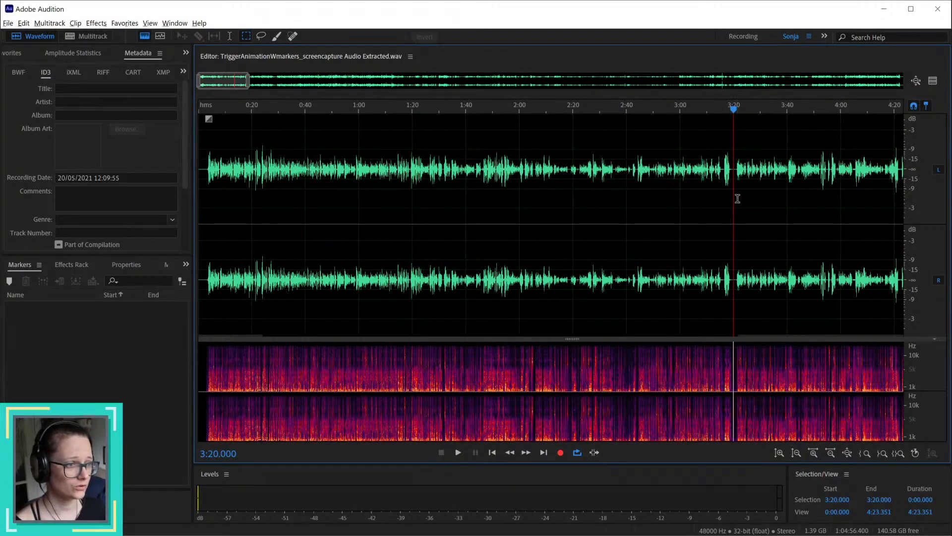
{"action": "scroll", "coordinate": [738, 198], "scroll_direction": "up", "scroll_amount": 20}
{"action": "key", "text": "alt"}
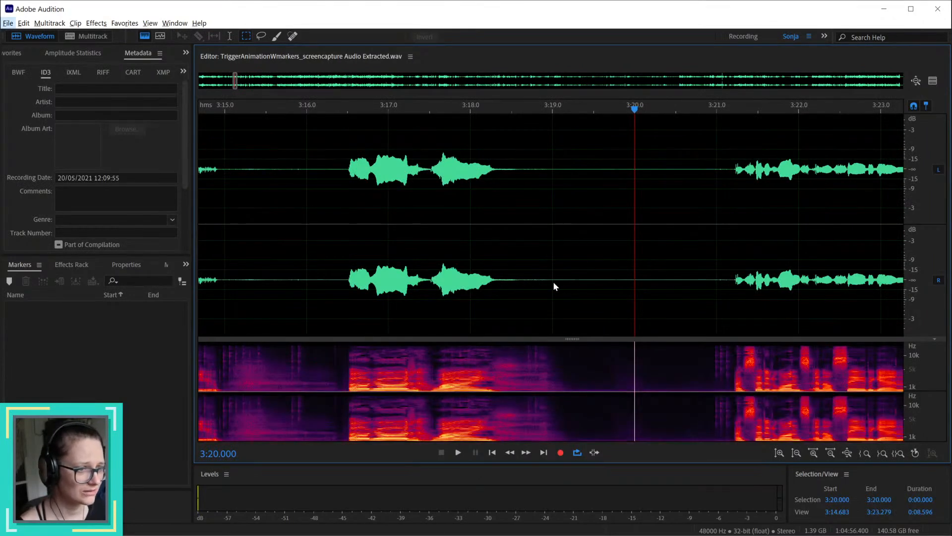
{"action": "left_click_drag", "start_coordinate": [554, 287], "coordinate": [729, 296]}
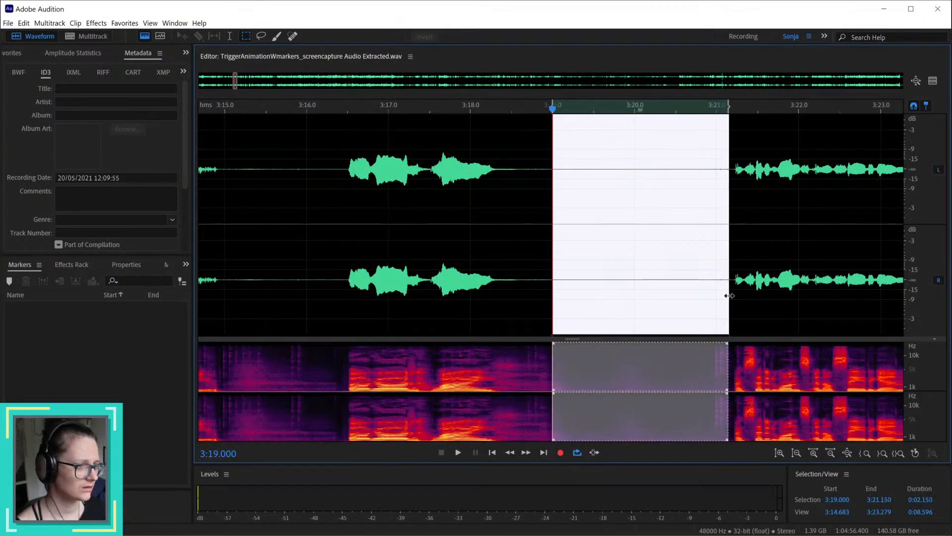
{"action": "key", "text": "space"}
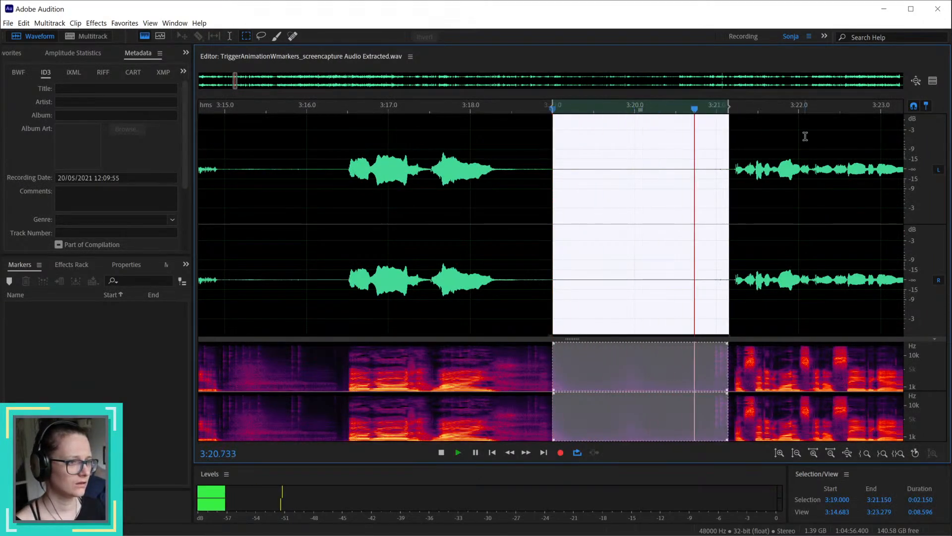
{"action": "key", "text": "space"}
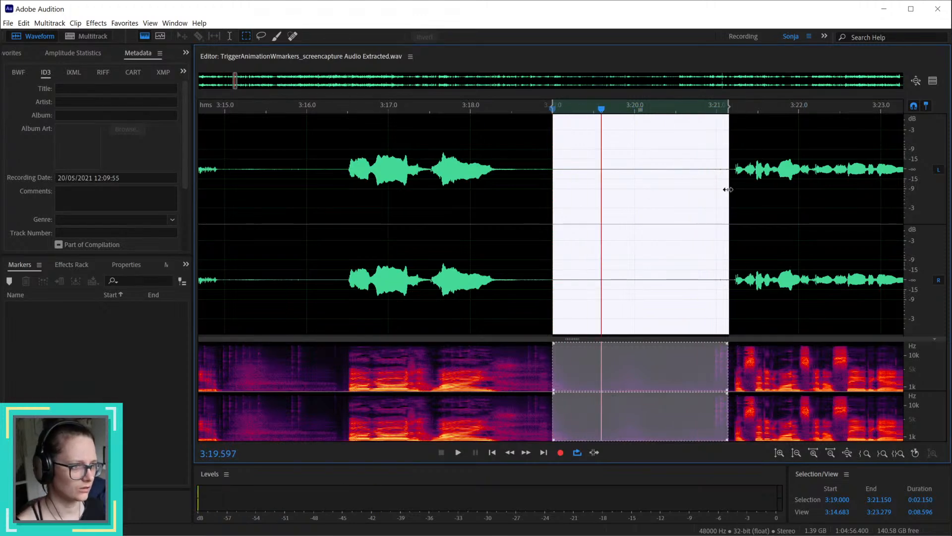
Step: Adjust the selected pause to run from about 3:18.6 to 3:20.9 and listen to it
{"action": "left_click_drag", "start_coordinate": [727, 189], "coordinate": [711, 190]}
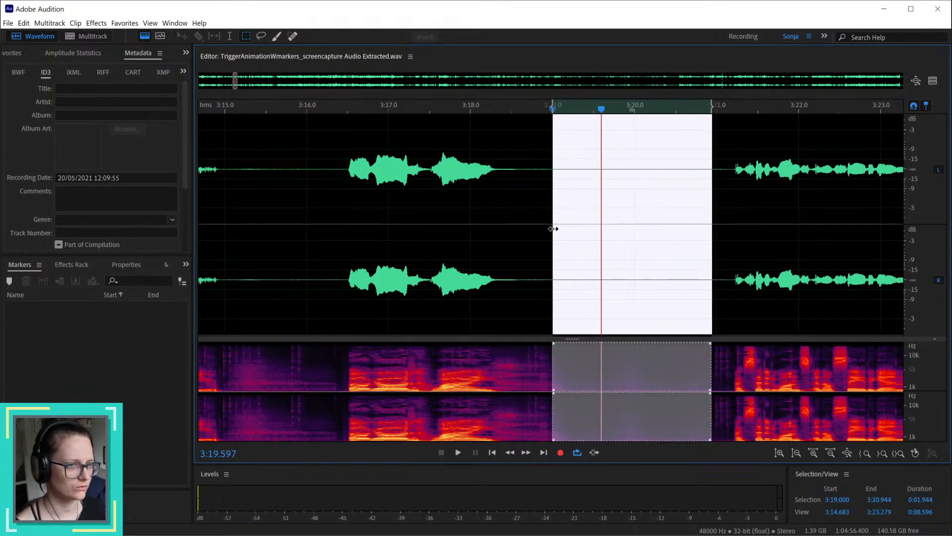
{"action": "left_click_drag", "start_coordinate": [553, 228], "coordinate": [524, 232]}
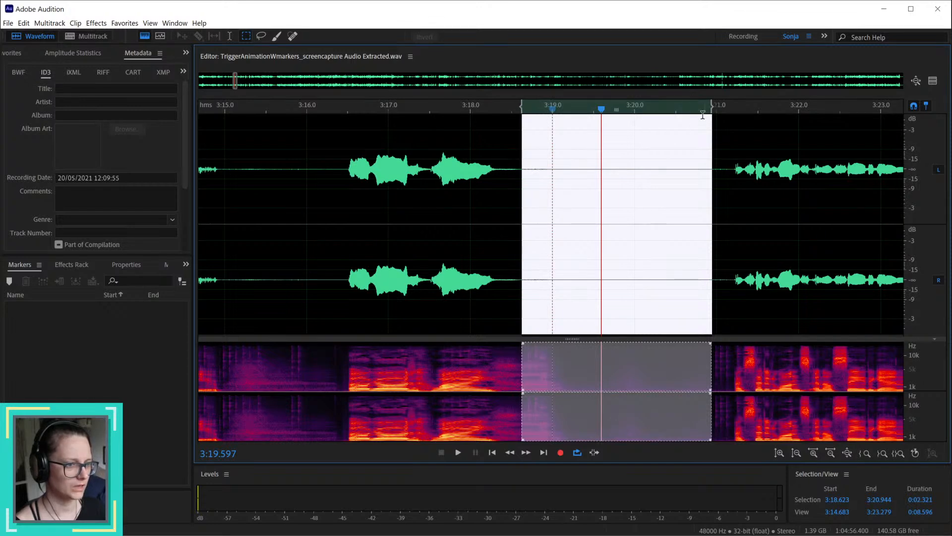
{"action": "key", "text": "space"}
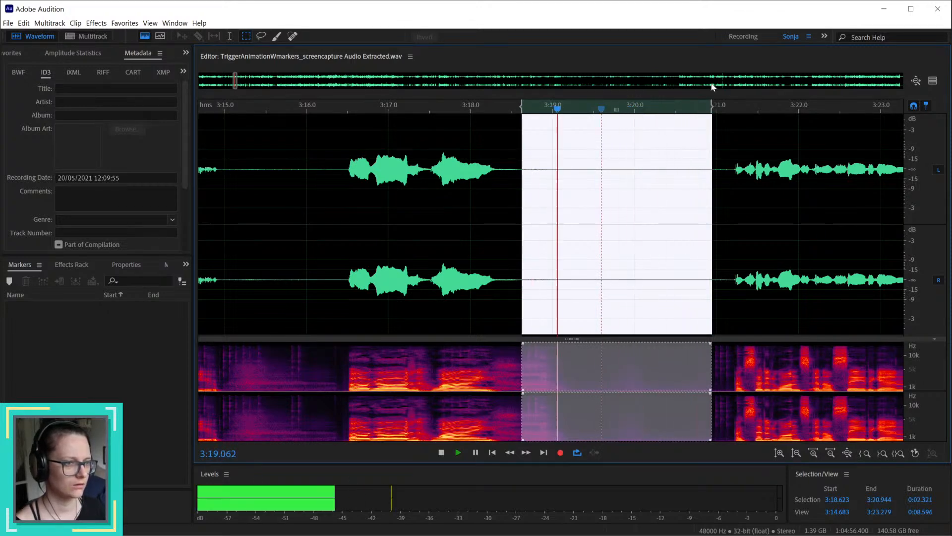
{"action": "key", "text": "space"}
Step: Move the selection's start to 3:19.0 and play back the trimmed noise passage
{"action": "left_click_drag", "start_coordinate": [522, 250], "coordinate": [550, 250]}
{"action": "key", "text": "space"}
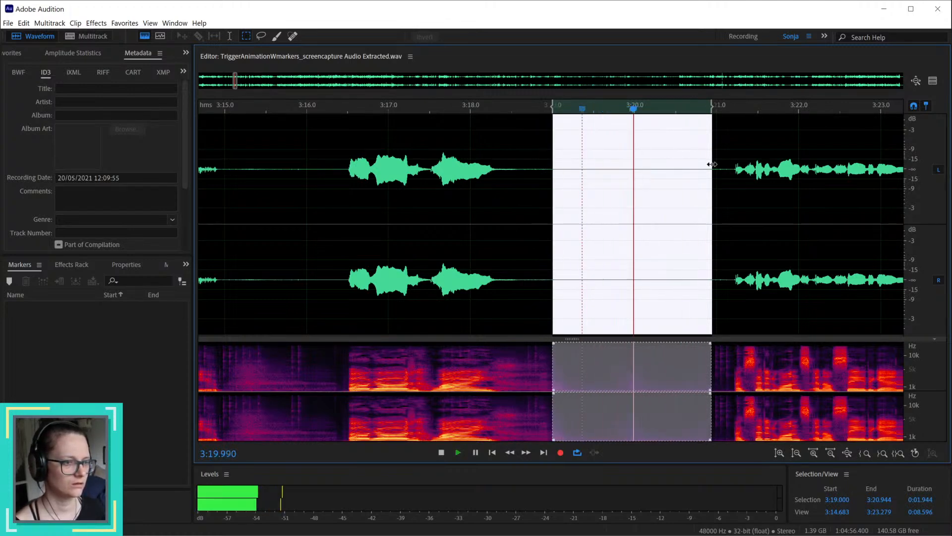
{"action": "key", "text": "space"}
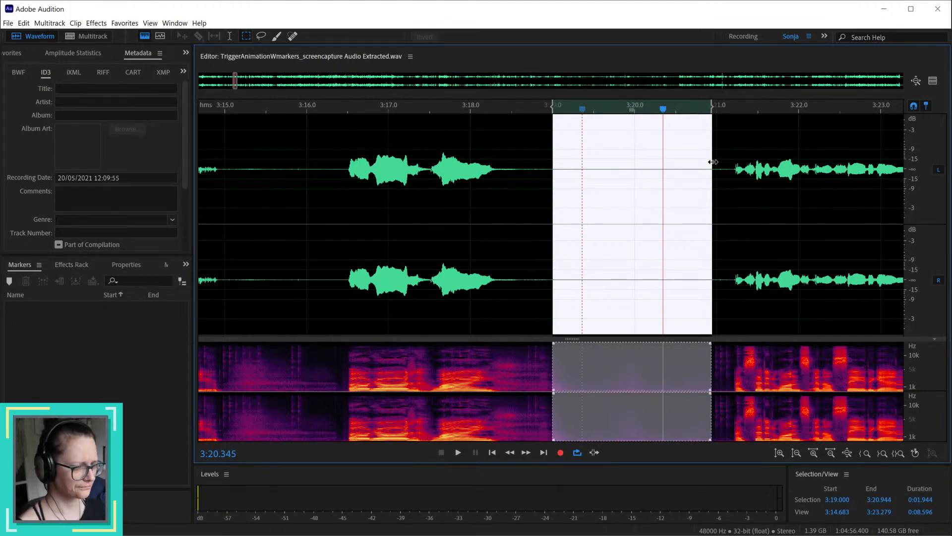
Step: Capture the selected passage from 3:19.0 to about 3:20.9 as the noise print
{"action": "key", "text": "shift+p"}
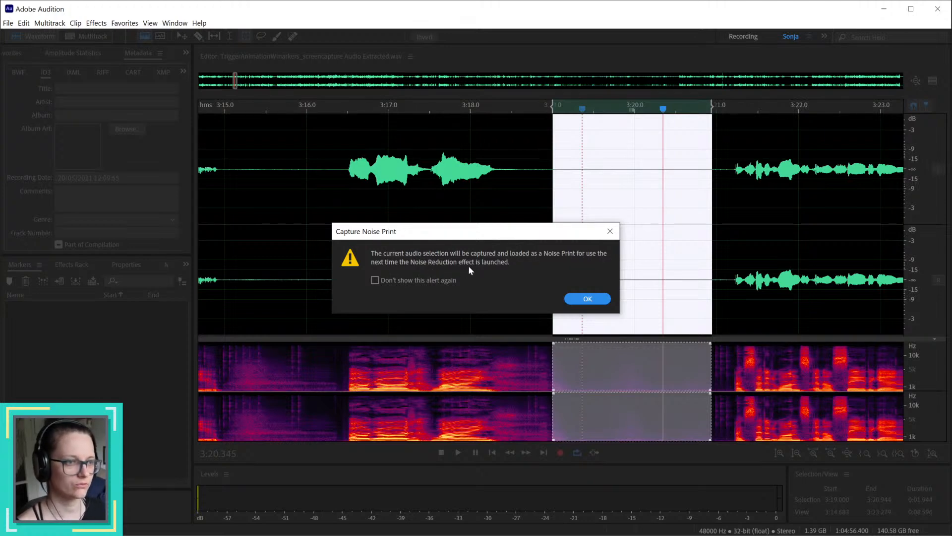
{"action": "left_click", "coordinate": [588, 299]}
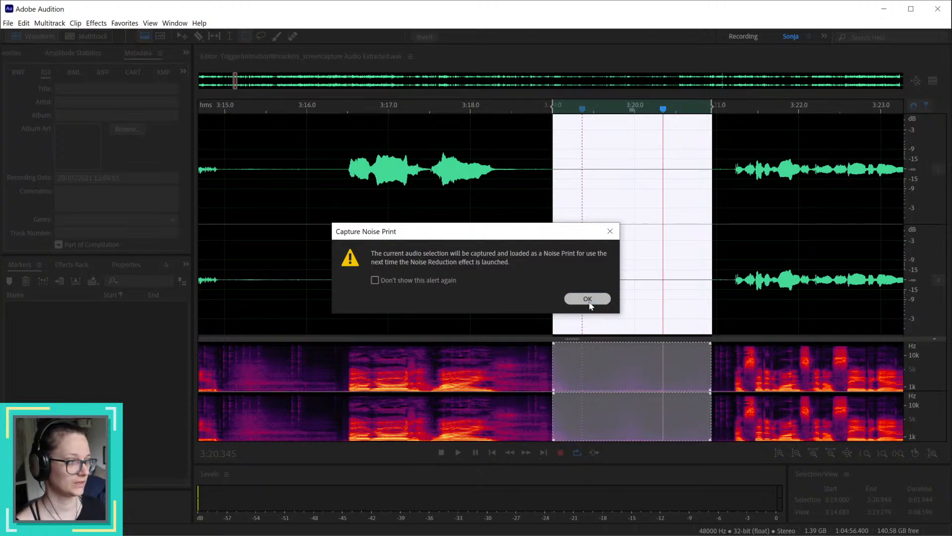
Step: Select the entire file, open the Noise Reduction effect, load the saved custom preset with 70% reduction, and close the effect
{"action": "key", "text": "ctrl+a"}
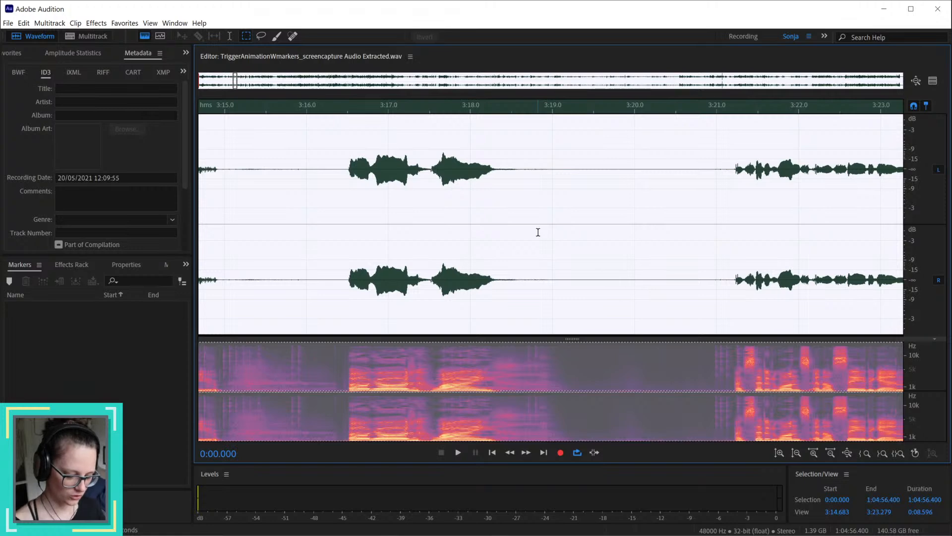
{"action": "key", "text": "ctrl+shift+p"}
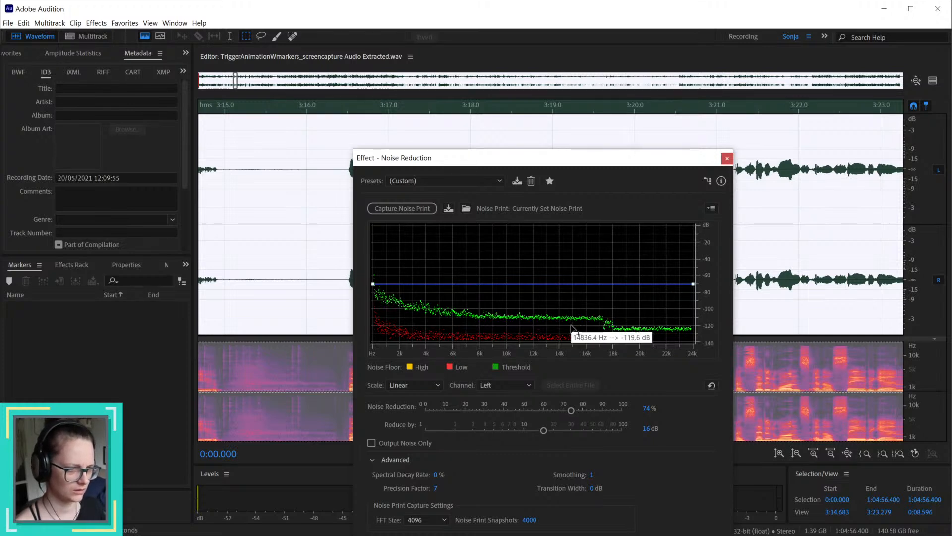
{"action": "left_click", "coordinate": [502, 183]}
{"action": "left_click", "coordinate": [445, 207]}
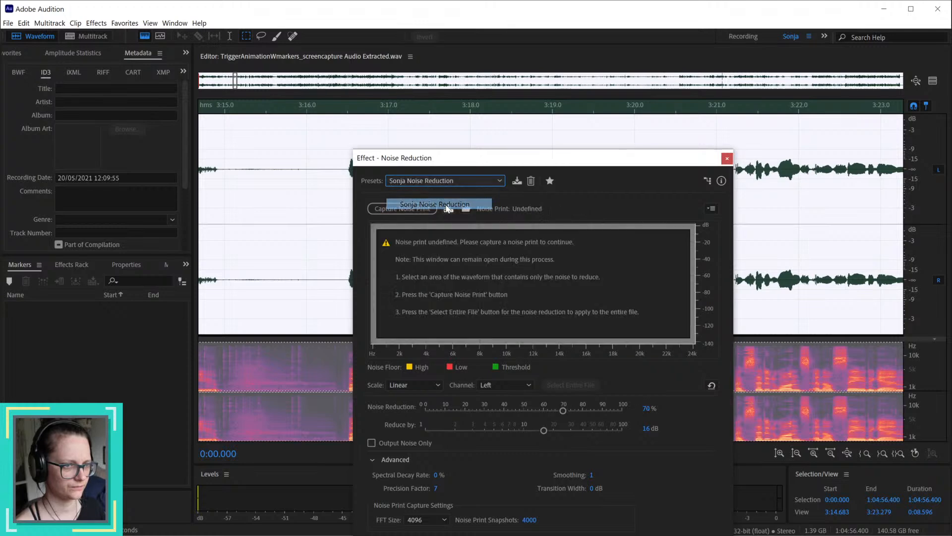
{"action": "left_click", "coordinate": [707, 534]}
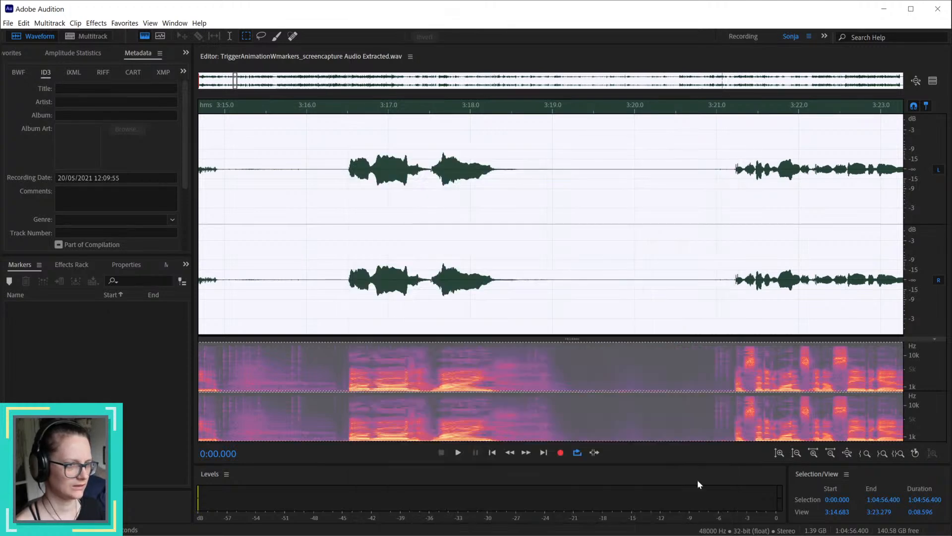
Step: Select the quiet pause from 3:19.0 to about 3:21.2 and capture it as the noise print
{"action": "left_click", "coordinate": [601, 231]}
{"action": "left_click_drag", "start_coordinate": [555, 276], "coordinate": [733, 295]}
{"action": "key", "text": "shift+p"}
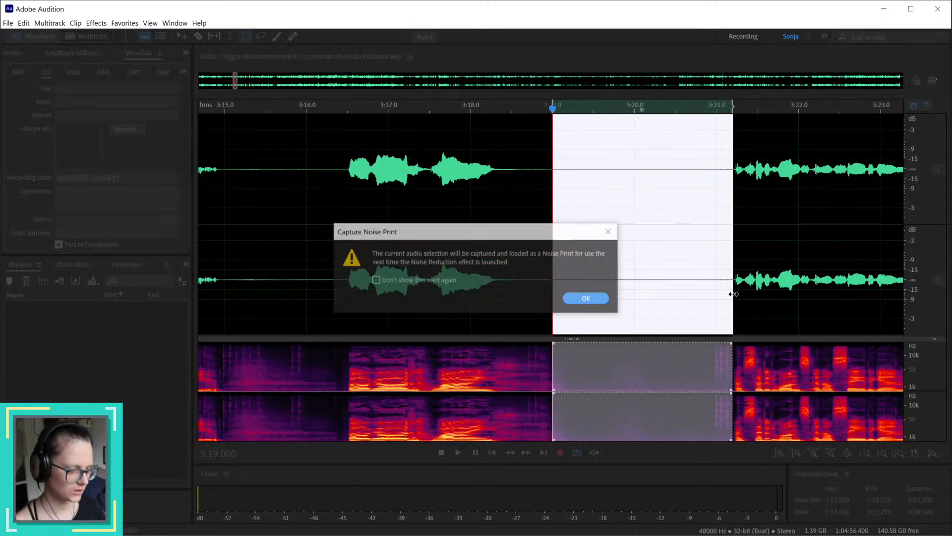
{"action": "left_click", "coordinate": [588, 298]}
Step: Select the entire file and open the Noise Reduction effect, moving its window aside to uncover the waveform
{"action": "left_click", "coordinate": [525, 231]}
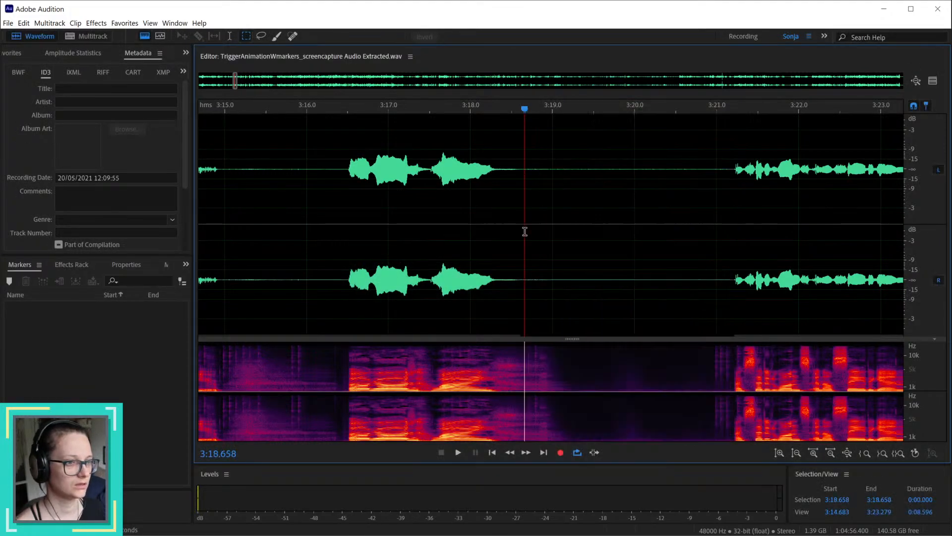
{"action": "key", "text": "ctrl+a"}
{"action": "key", "text": "ctrl+shift+p"}
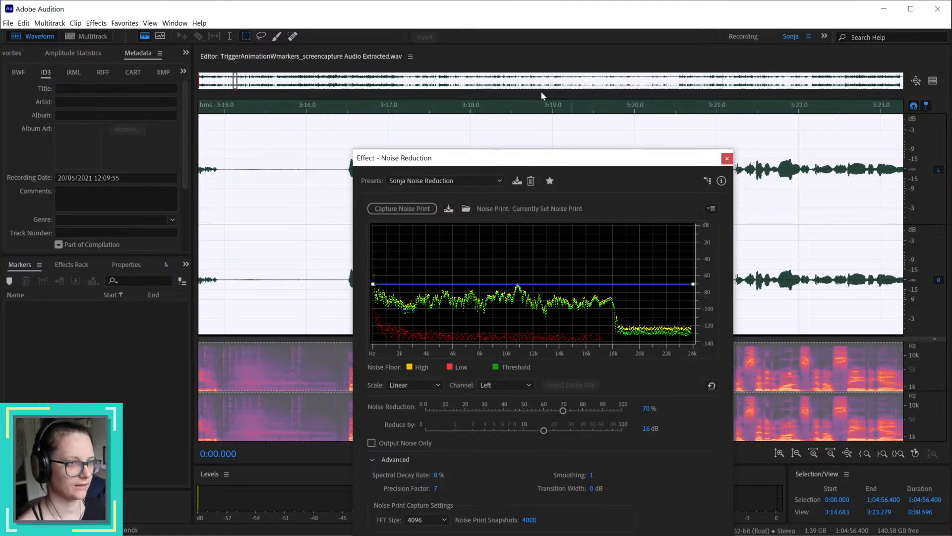
{"action": "left_click_drag", "start_coordinate": [529, 161], "coordinate": [950, 191]}
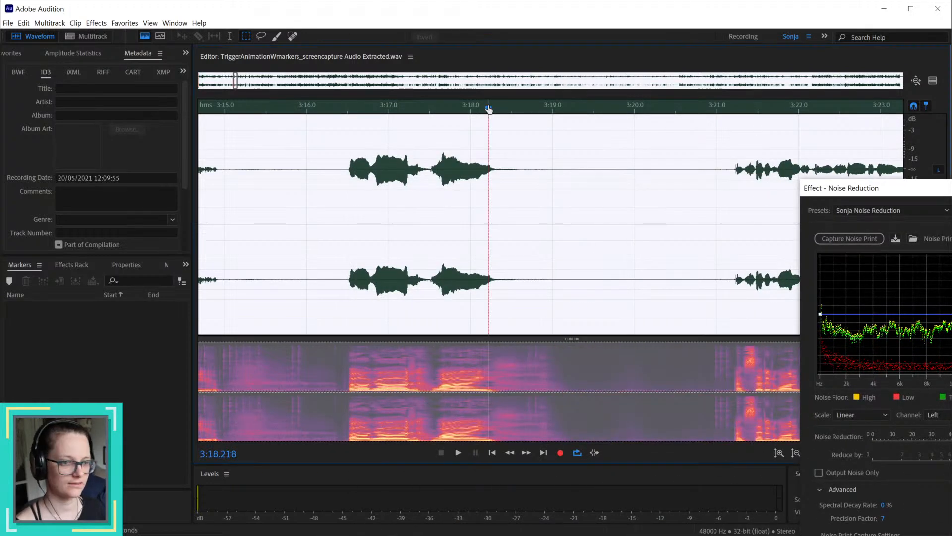
Step: Preview the noise reduction from about 3:18.2 and within the quiet pause, and apply it to the entire file
{"action": "key", "text": "space"}
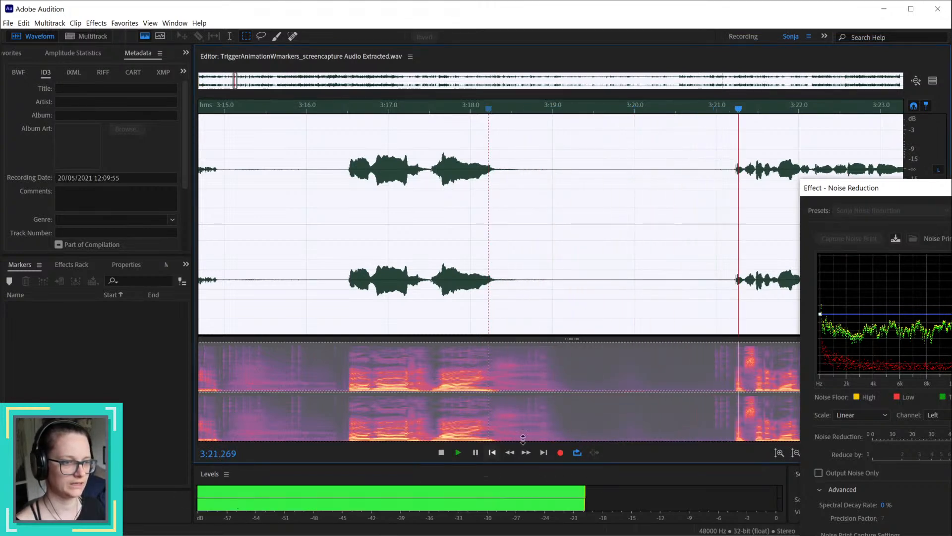
{"action": "left_click_drag", "start_coordinate": [550, 105], "coordinate": [651, 104]}
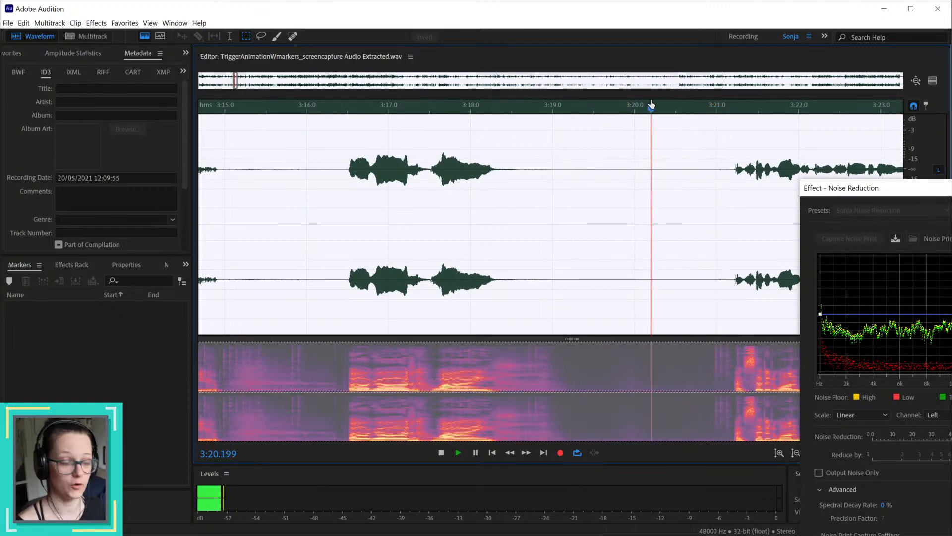
{"action": "left_click", "coordinate": [657, 109]}
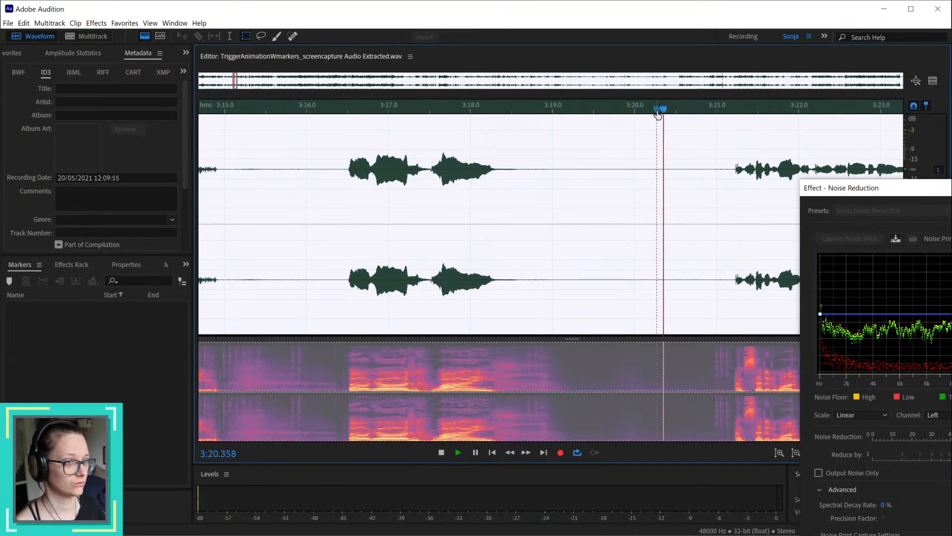
{"action": "key", "text": "space"}
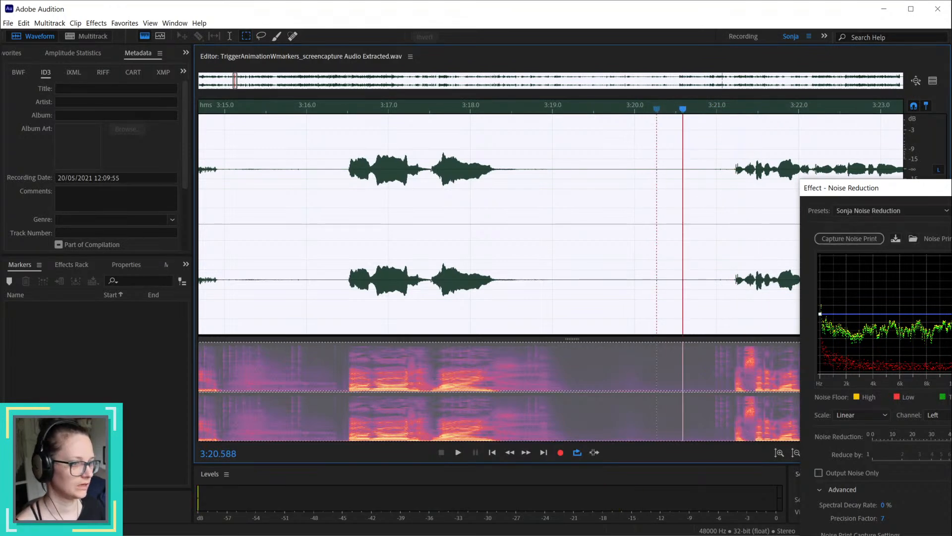
{"action": "key", "text": "Return"}
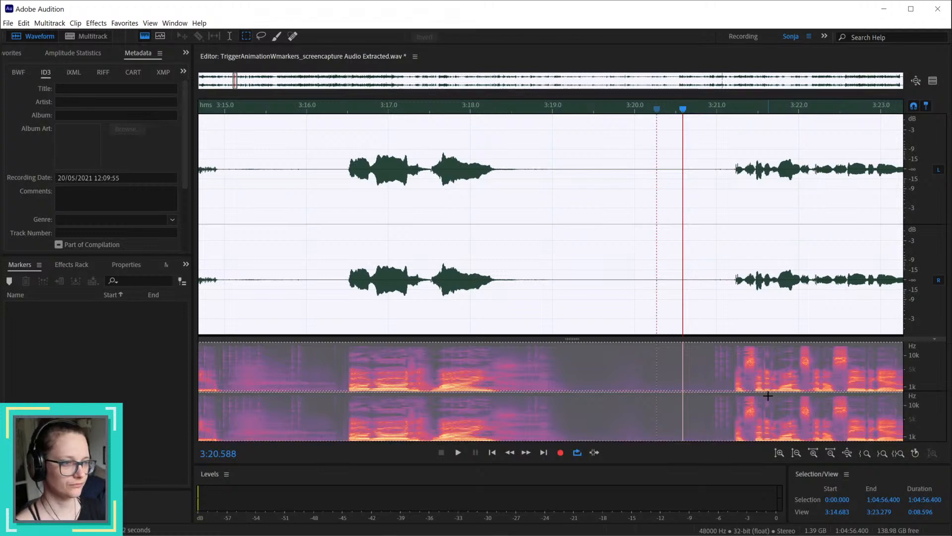
Step: Clear the whole-file selection and return the playhead to the start of the recording
{"action": "left_click", "coordinate": [660, 260]}
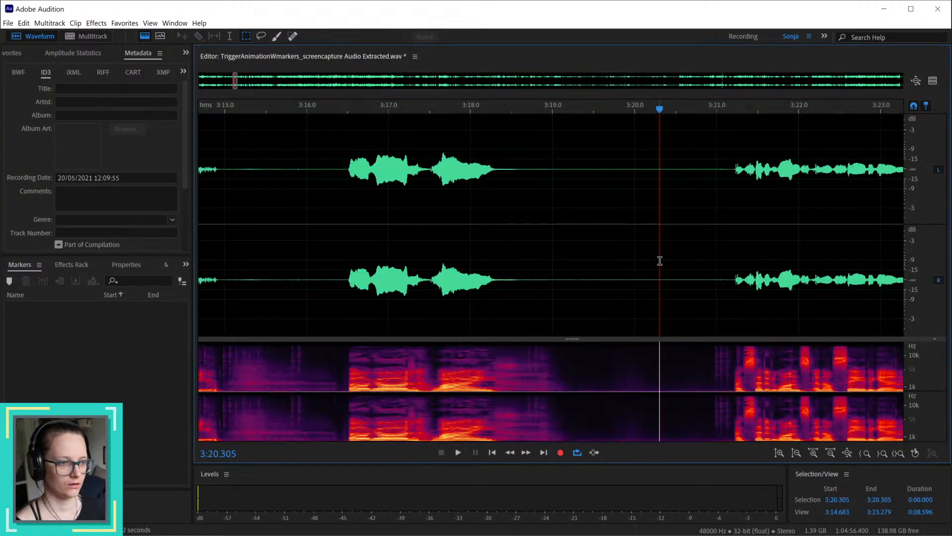
{"action": "scroll", "coordinate": [660, 260], "scroll_direction": "down", "scroll_amount": 5}
{"action": "scroll", "coordinate": [660, 260], "scroll_direction": "down", "scroll_amount": 3}
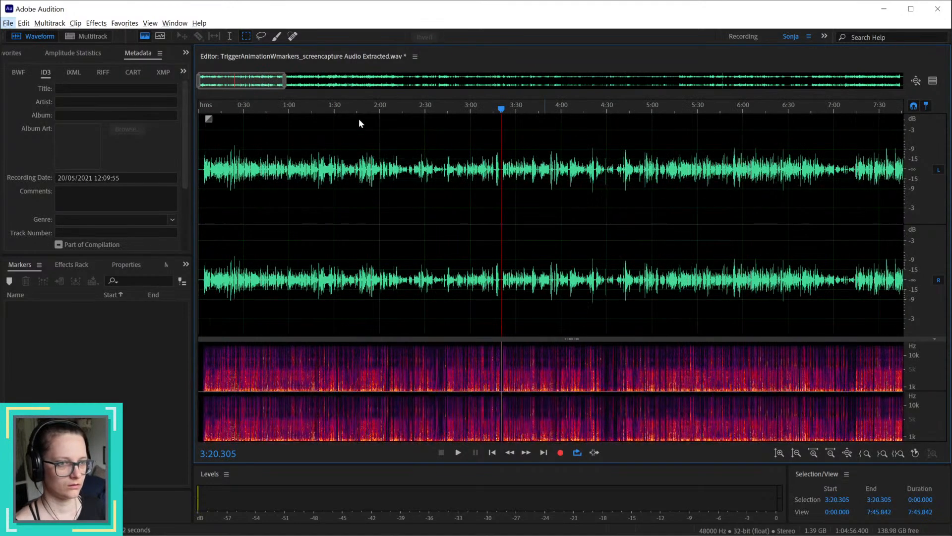
{"action": "left_click_drag", "start_coordinate": [354, 108], "coordinate": [195, 118]}
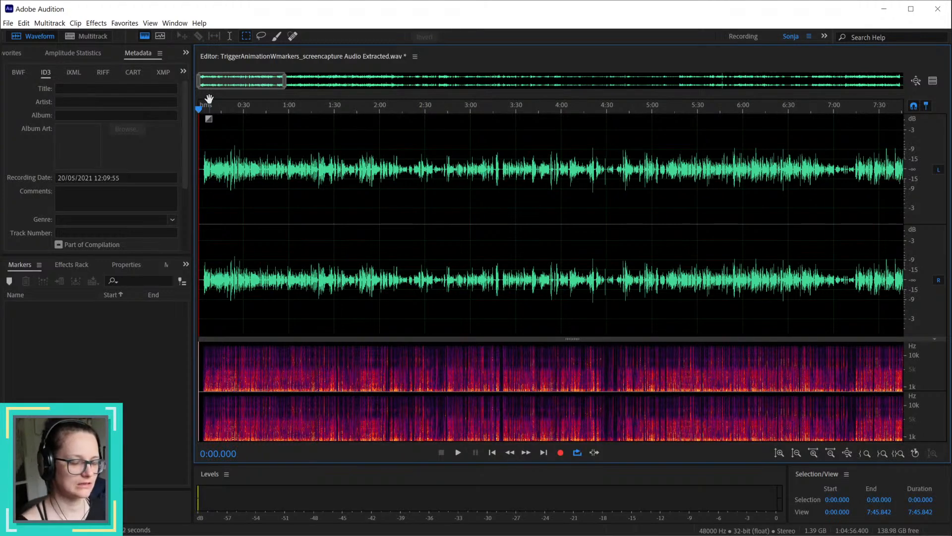
Step: Show the list of open files and widen it so more of the file name is readable
{"action": "left_click", "coordinate": [14, 53]}
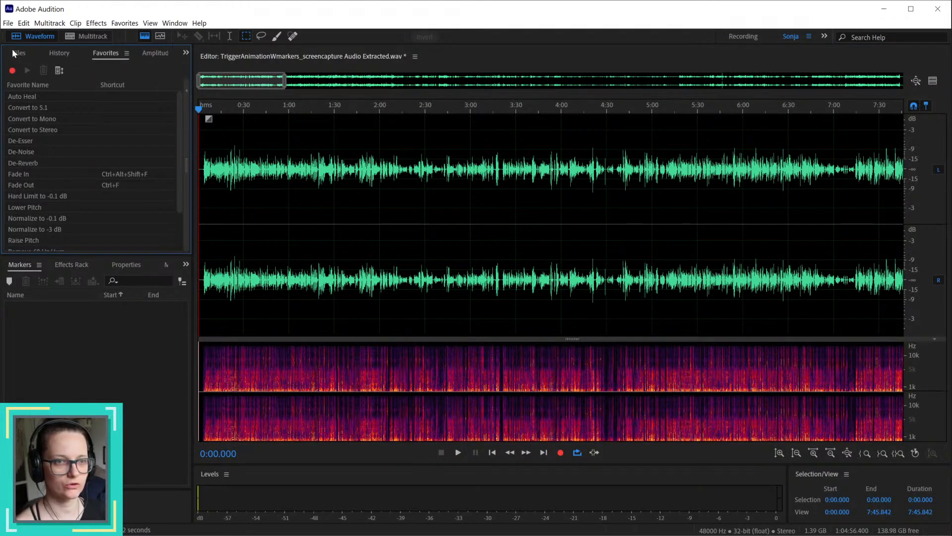
{"action": "left_click", "coordinate": [39, 55]}
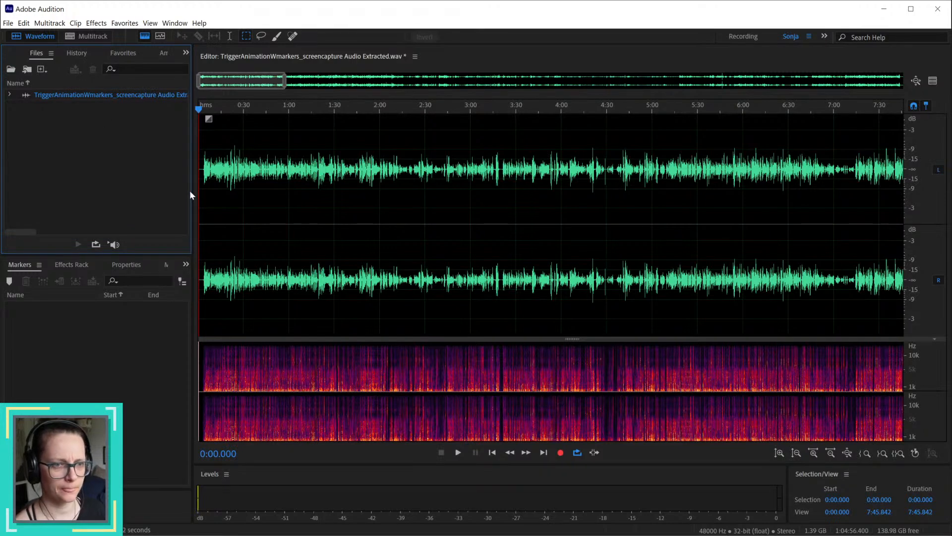
{"action": "left_click_drag", "start_coordinate": [200, 194], "coordinate": [213, 194]}
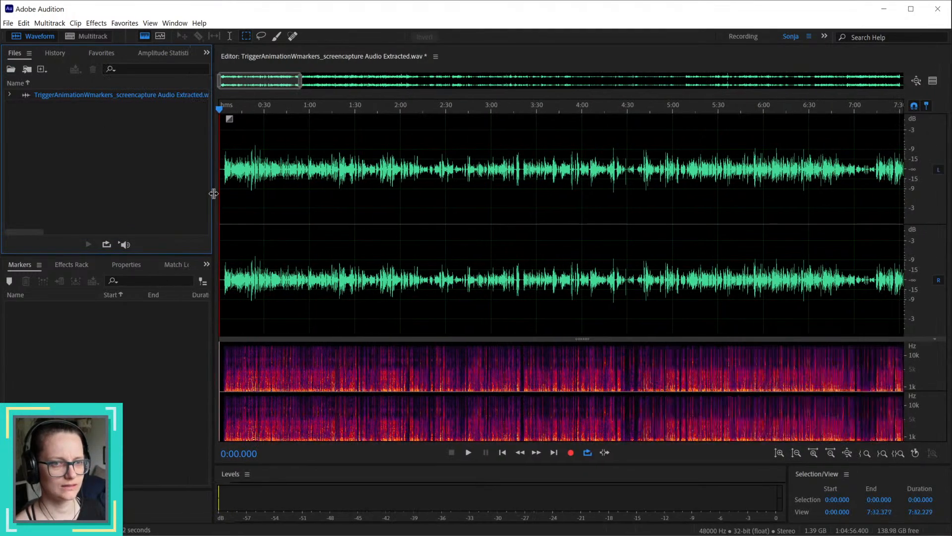
Step: Start saving a copy of the cleaned audio under the name TriggerAnimationWmarkers_screencapture Audio_clean.wav
{"action": "left_click", "coordinate": [7, 24]}
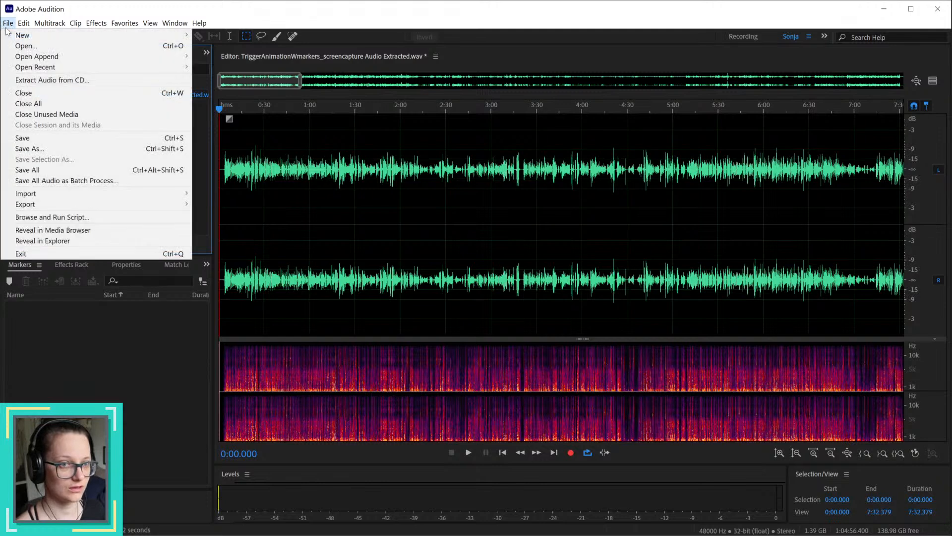
{"action": "left_click", "coordinate": [30, 149]}
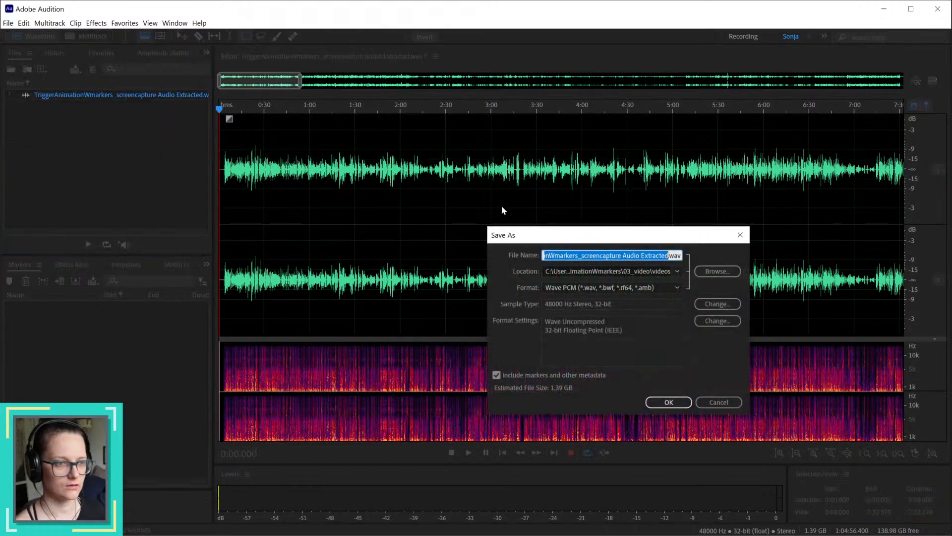
{"action": "left_click_drag", "start_coordinate": [640, 255], "coordinate": [668, 254]}
{"action": "type", "text": "_clean"}
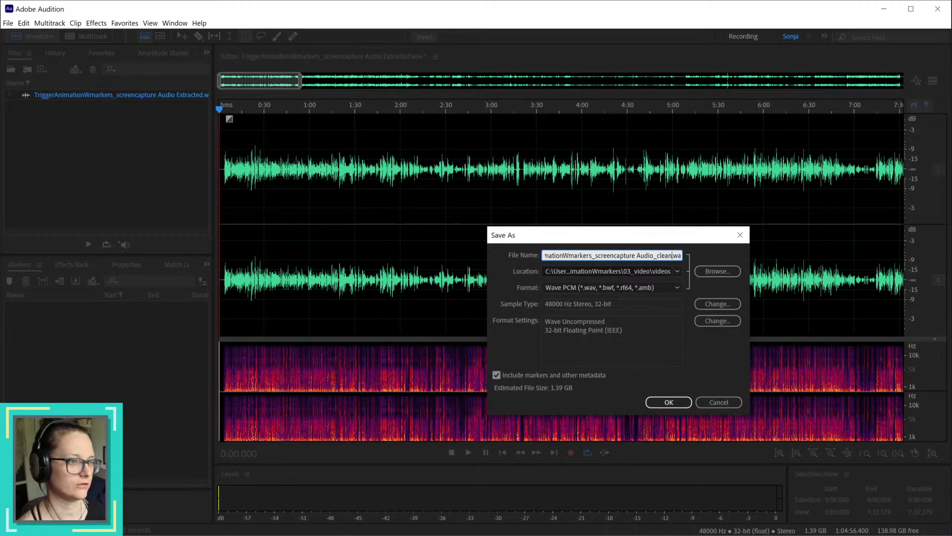
Step: Set the save location to the audio folder inside 03_video and save the Wave PCM file
{"action": "left_click", "coordinate": [718, 270]}
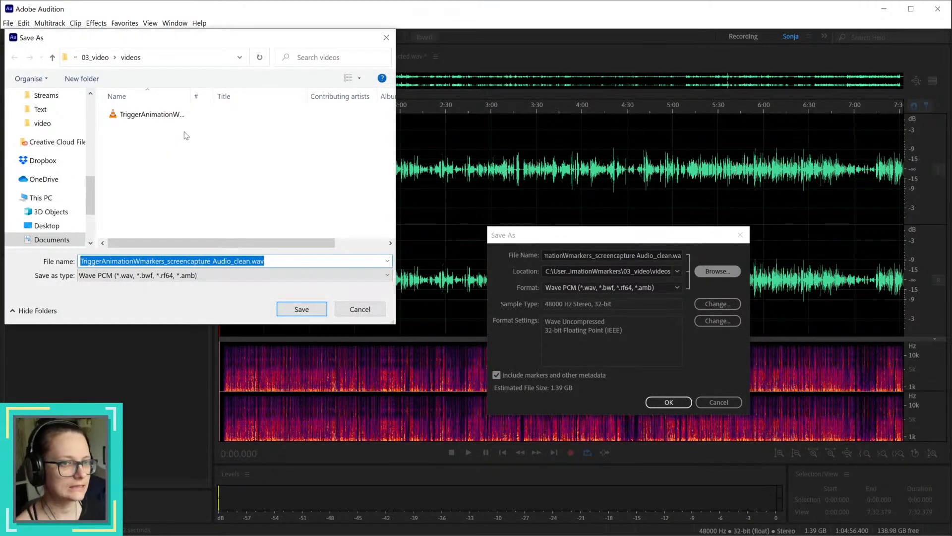
{"action": "left_click", "coordinate": [94, 57]}
{"action": "double_click", "coordinate": [139, 115]}
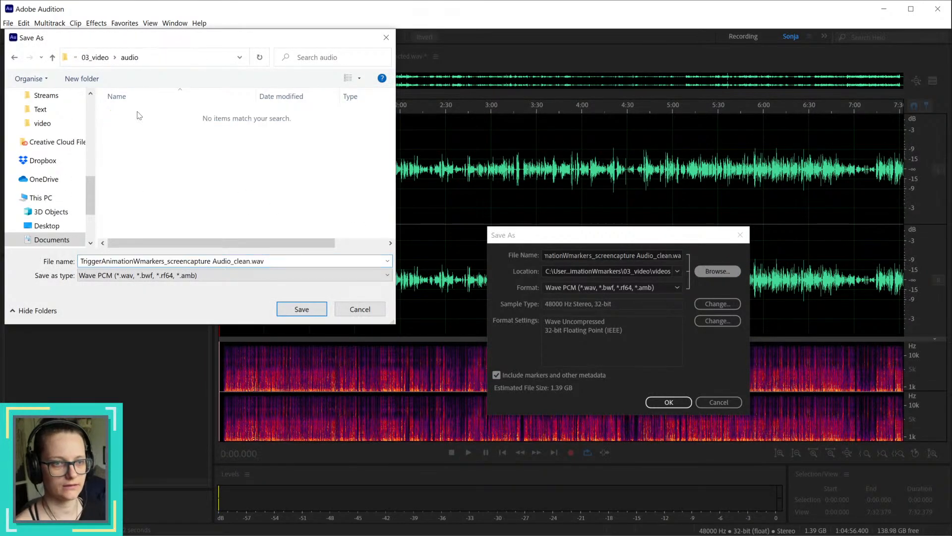
{"action": "left_click", "coordinate": [302, 309]}
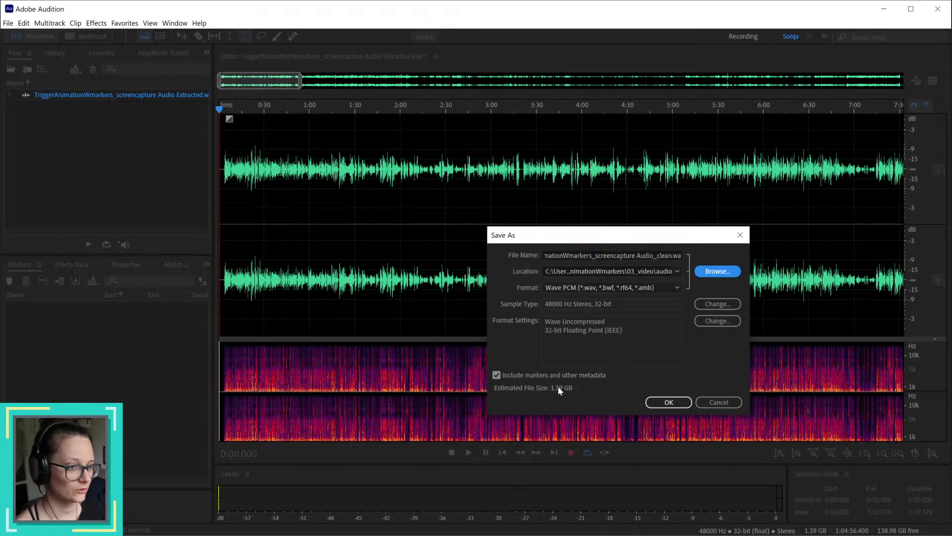
{"action": "left_click", "coordinate": [678, 407]}
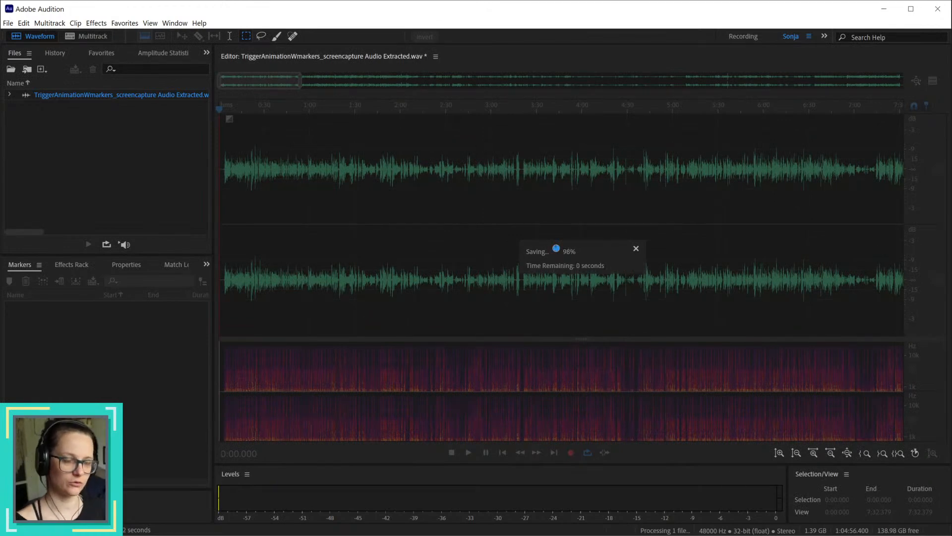
Step: Switch to Premiere Pro, reduce the height of the audio tracks, and mute the Audio 1 track
{"action": "key", "text": "alt+Tab"}
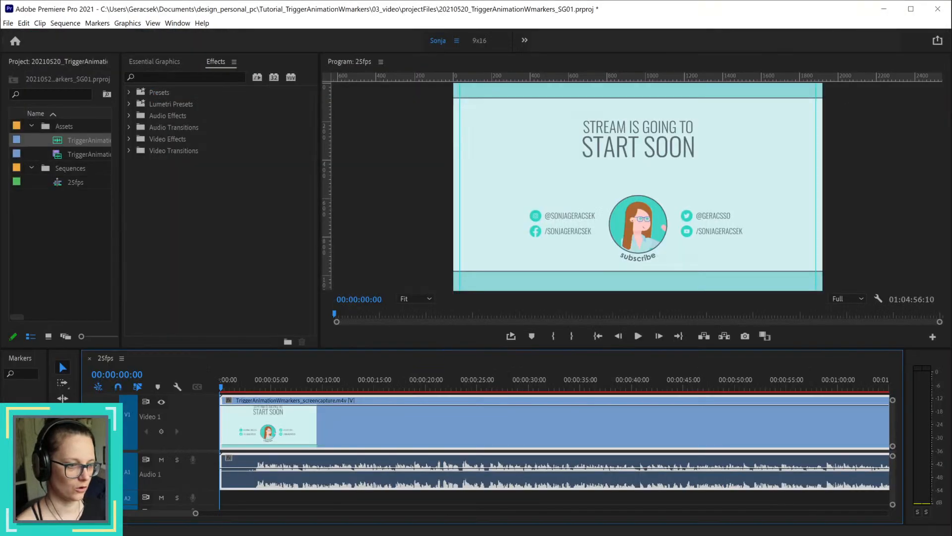
{"action": "scroll", "coordinate": [198, 465], "scroll_direction": "down", "scroll_amount": 4}
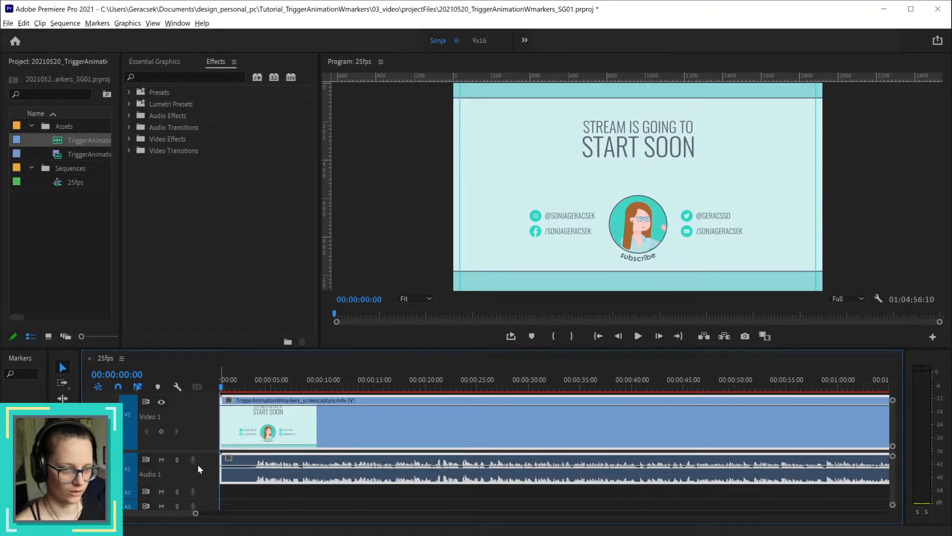
{"action": "key", "text": "alt"}
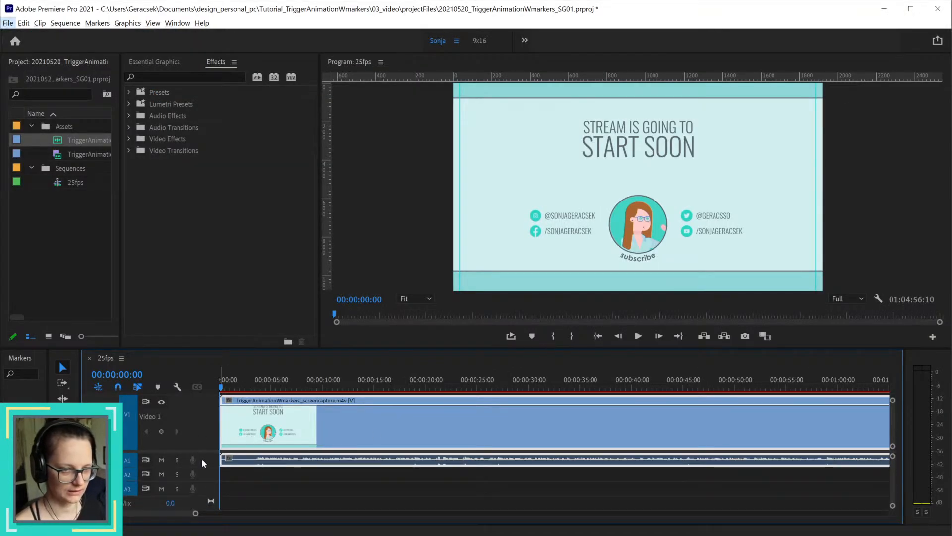
{"action": "left_click", "coordinate": [162, 460]}
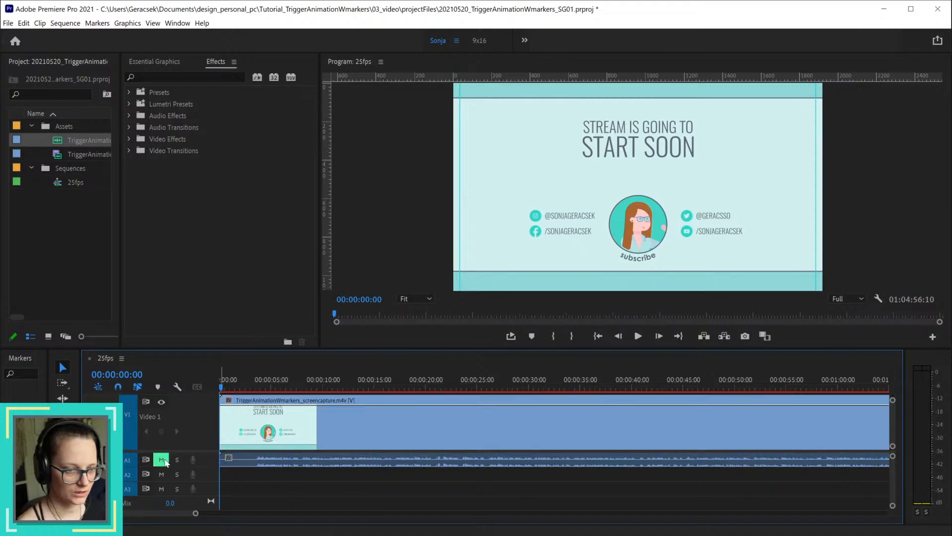
Step: Start an import into the Assets bin and browse to the 03_video\videos folder using its path copied from File Explorer
{"action": "left_click", "coordinate": [69, 128]}
{"action": "key", "text": "ctrl+i"}
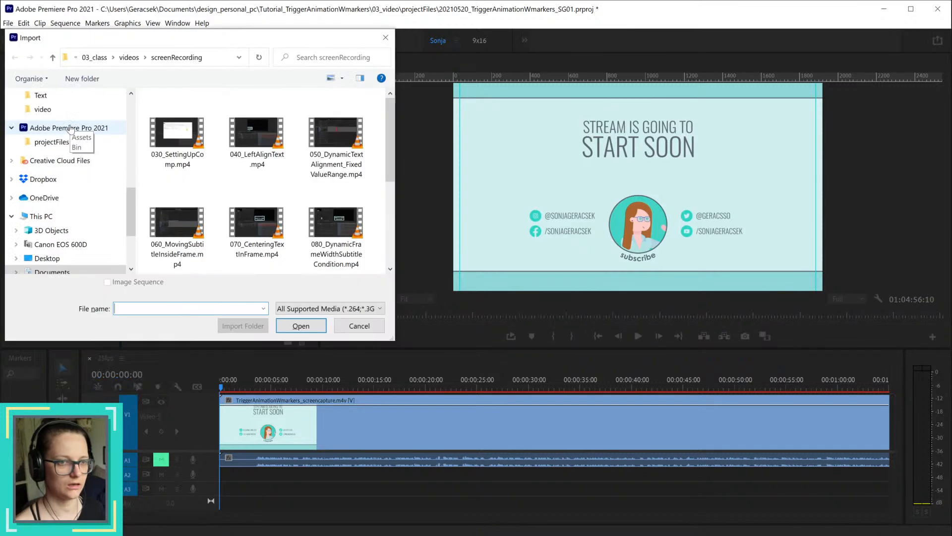
{"action": "key", "text": "alt+Tab"}
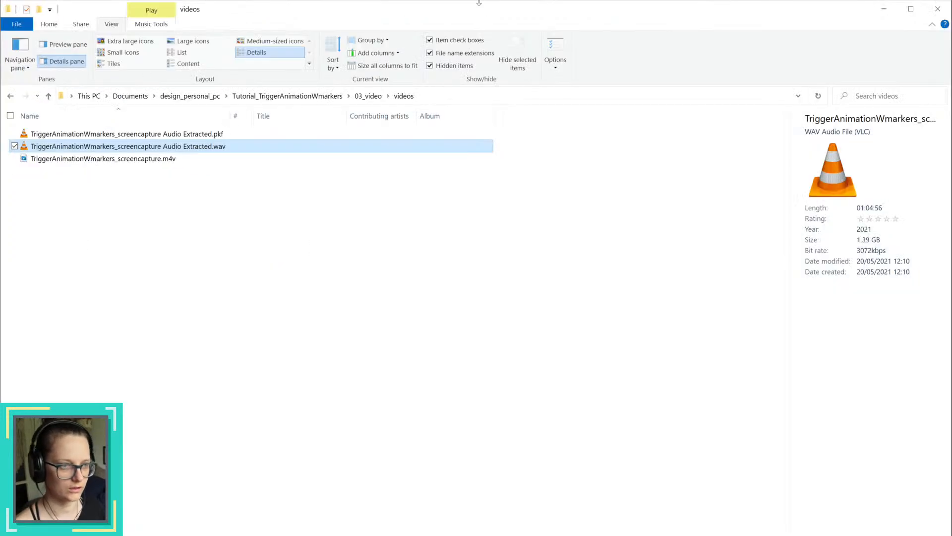
{"action": "left_click", "coordinate": [458, 95]}
{"action": "key", "text": "ctrl+c"}
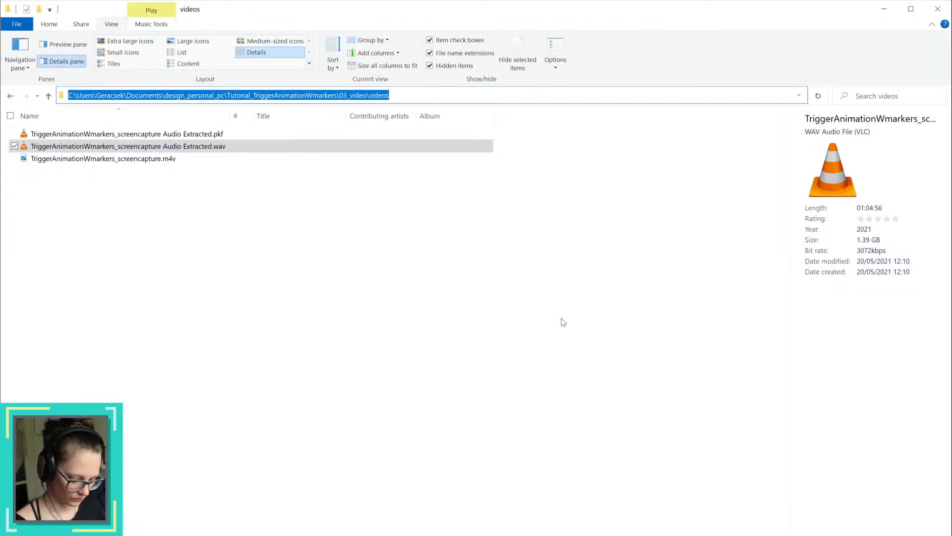
{"action": "key", "text": "alt+Tab"}
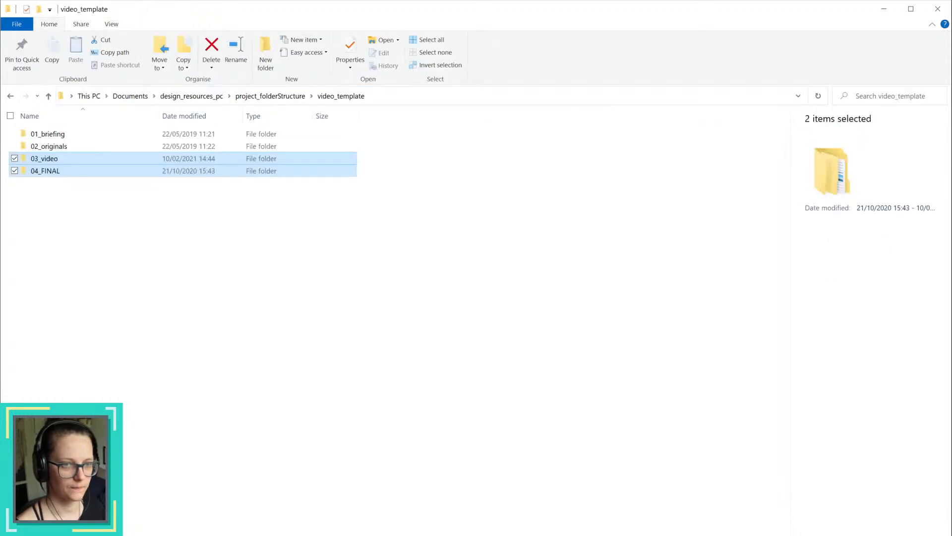
{"action": "key", "text": "alt+Tab"}
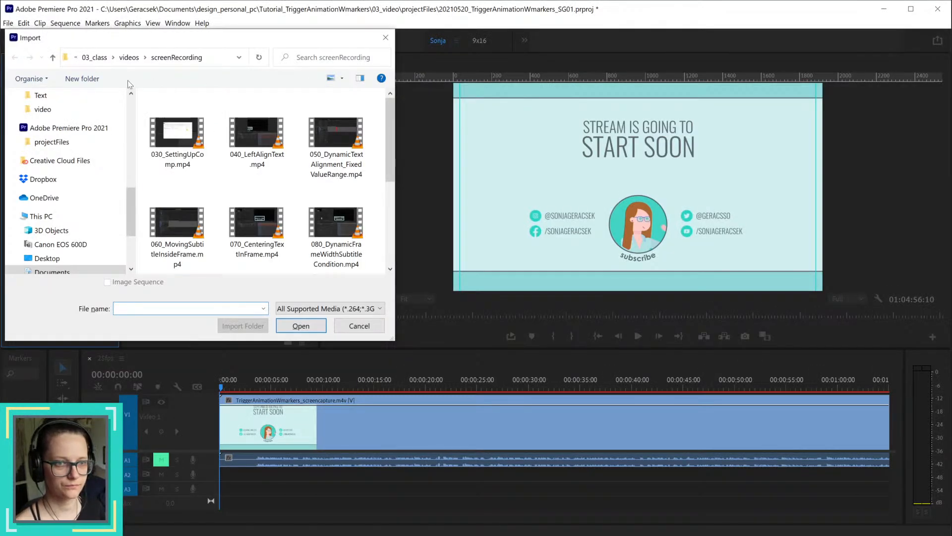
{"action": "left_click", "coordinate": [216, 60]}
{"action": "key", "text": "ctrl+v"}
{"action": "key", "text": "Return"}
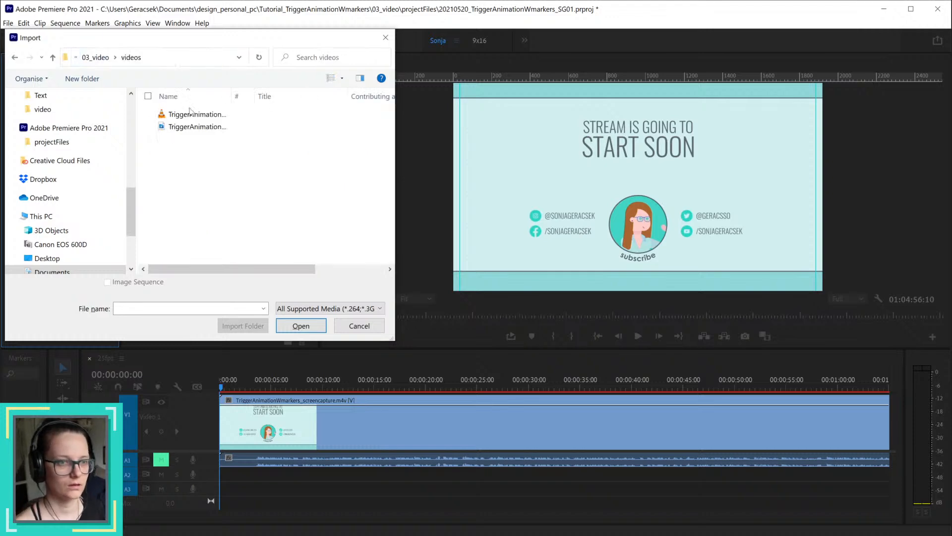
Step: Import TriggerAnimationWmarkers_screencapture Audio_clean.wav from the audio folder inside 03_video
{"action": "left_click", "coordinate": [96, 57]}
{"action": "double_click", "coordinate": [172, 114]}
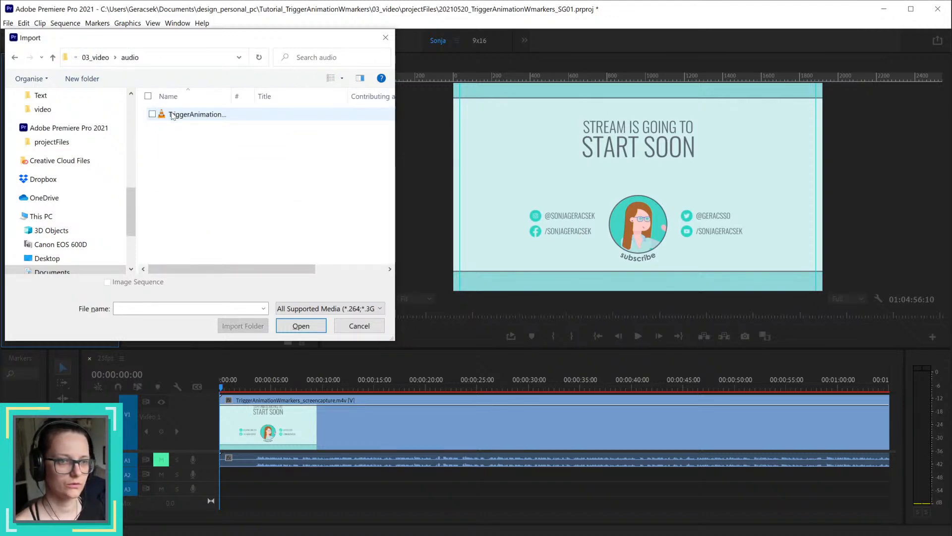
{"action": "left_click", "coordinate": [203, 116]}
{"action": "left_click", "coordinate": [301, 327]}
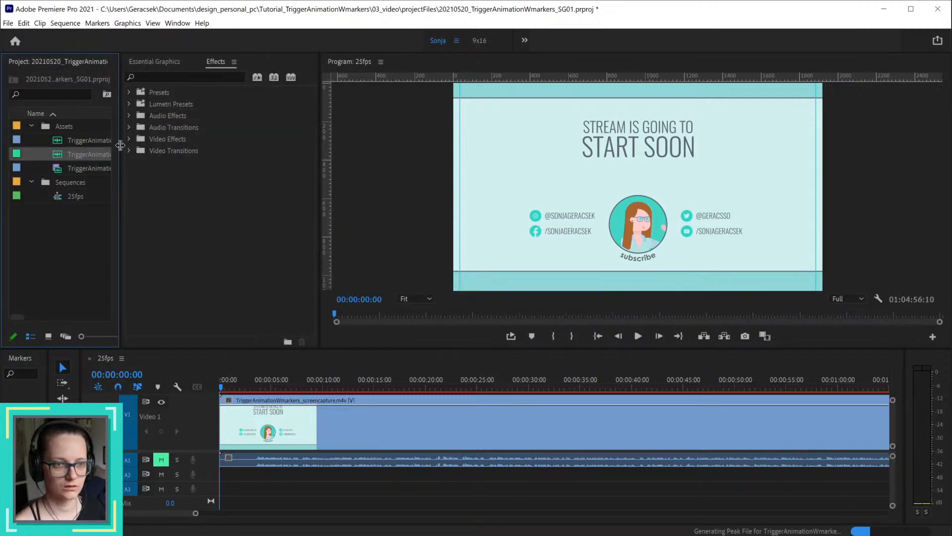
Step: Identify the clean WAV by its full name, place it at the sequence start on the Audio 2 track, and expand that track
{"action": "left_click_drag", "start_coordinate": [121, 149], "coordinate": [284, 151]}
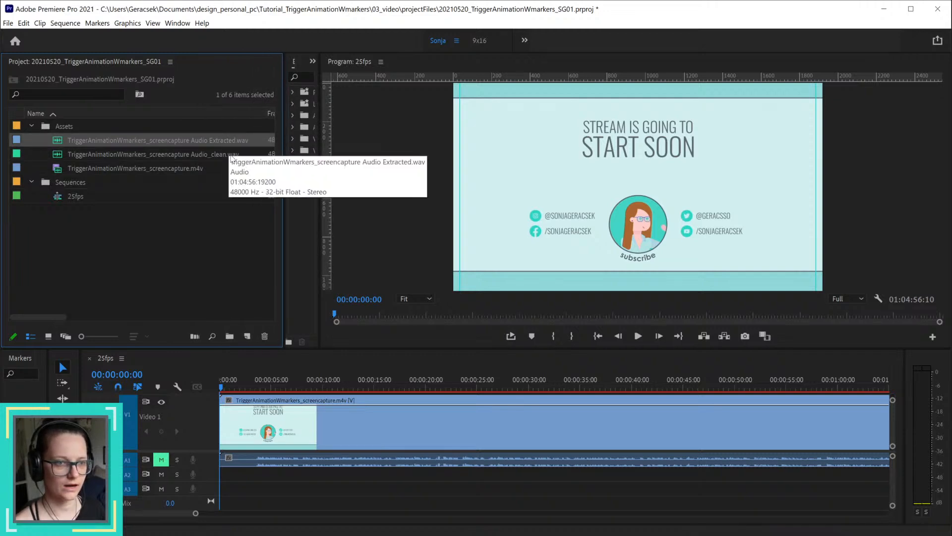
{"action": "left_click_drag", "start_coordinate": [286, 168], "coordinate": [155, 158]}
{"action": "left_click_drag", "start_coordinate": [92, 155], "coordinate": [210, 472]}
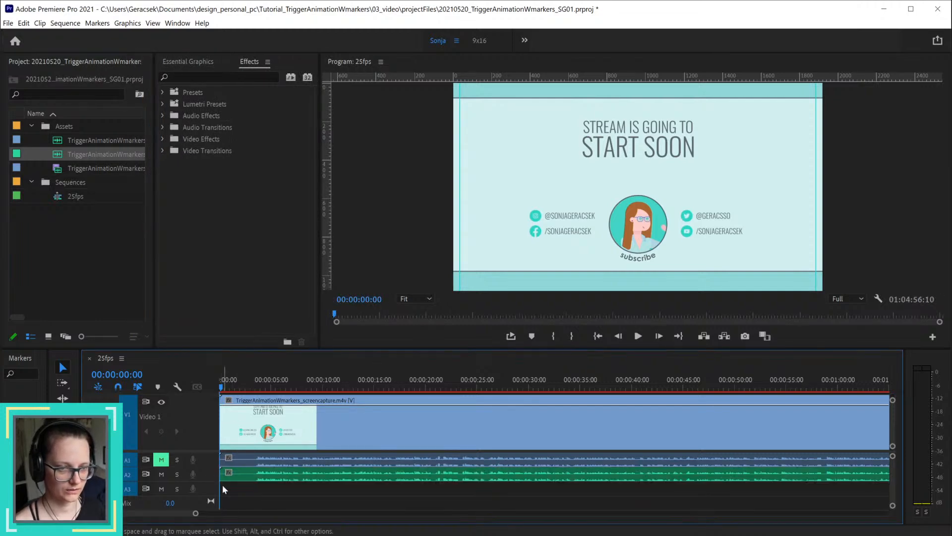
{"action": "double_click", "coordinate": [201, 473]}
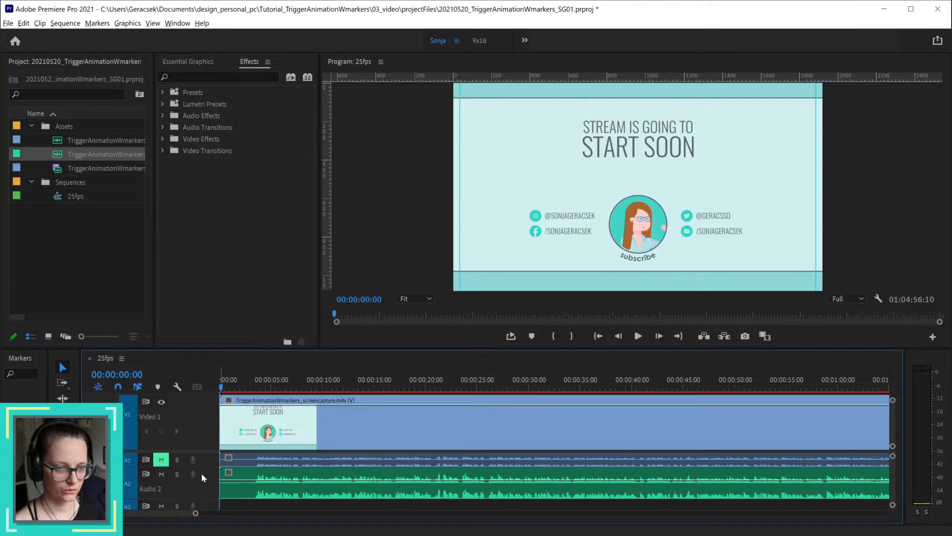
Step: Delete the empty Audio 3 track from the sequence
{"action": "scroll", "coordinate": [309, 480], "scroll_direction": "down", "scroll_amount": 3}
{"action": "scroll", "coordinate": [309, 480], "scroll_direction": "up", "scroll_amount": 3}
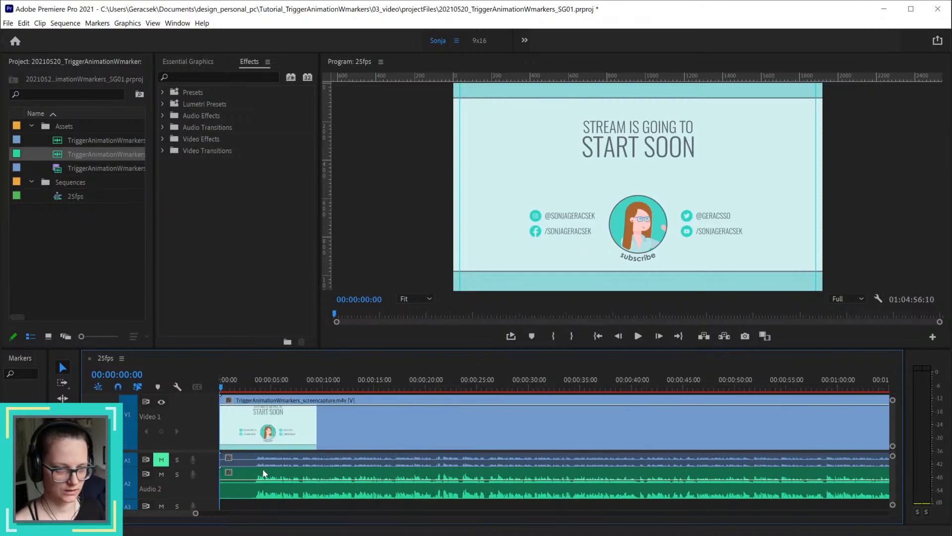
{"action": "right_click", "coordinate": [208, 508]}
{"action": "left_click", "coordinate": [233, 535]}
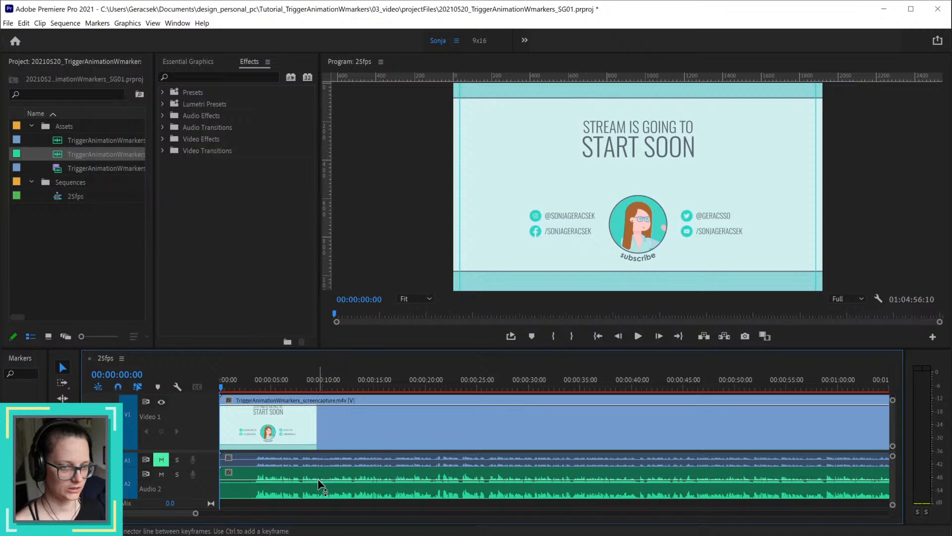
Step: Reduce the height of the muted Audio 1 track and make the Audio 2 track with the clean audio slightly taller
{"action": "scroll", "coordinate": [318, 479], "scroll_direction": "down", "scroll_amount": 1}
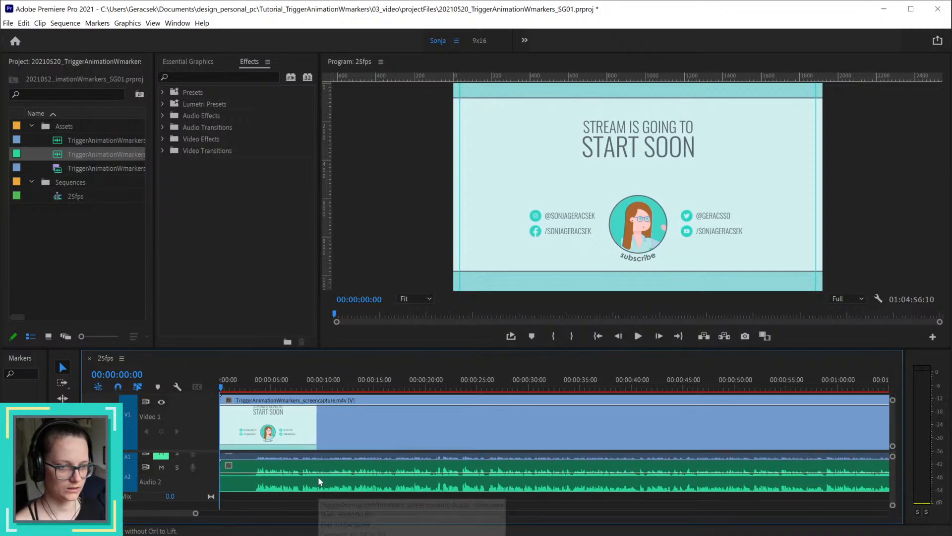
{"action": "scroll", "coordinate": [319, 480], "scroll_direction": "up", "scroll_amount": 1}
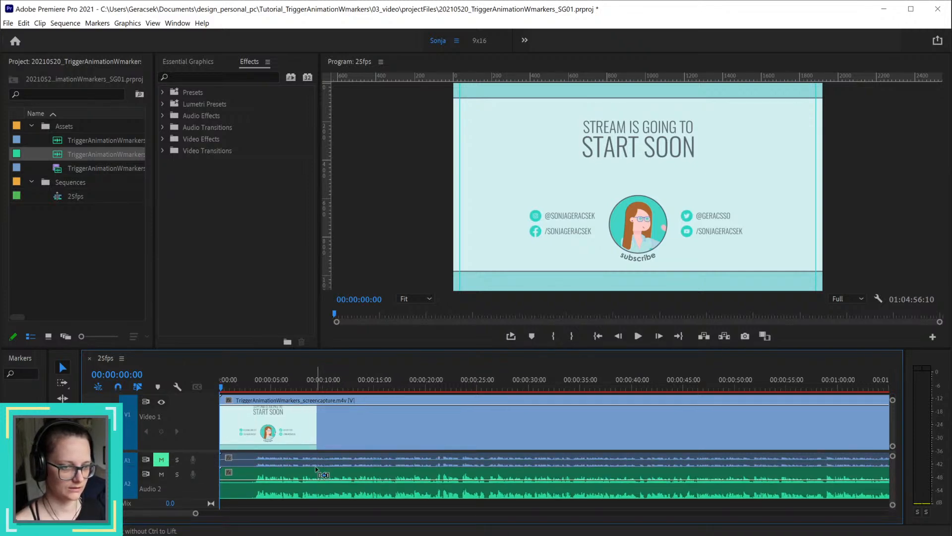
{"action": "scroll", "coordinate": [207, 460], "scroll_direction": "down", "scroll_amount": 1}
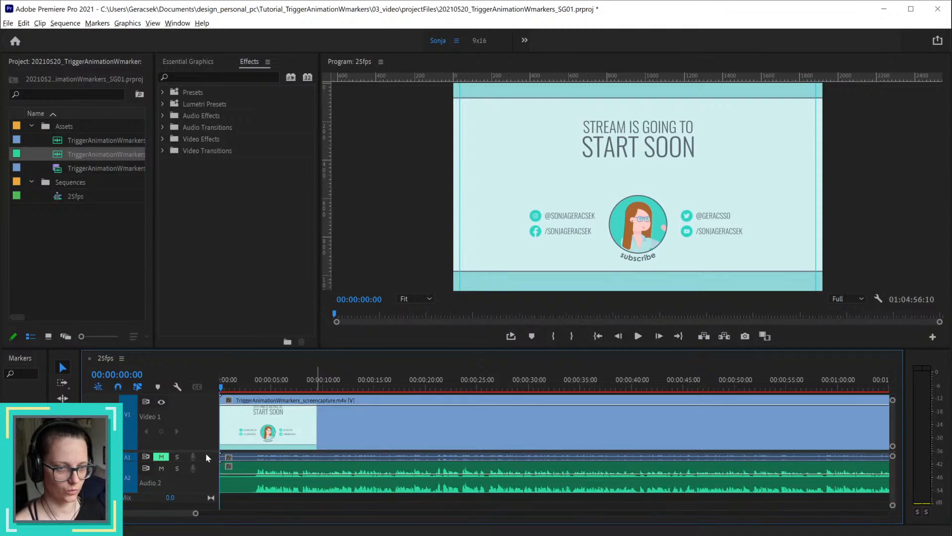
{"action": "key", "text": "alt"}
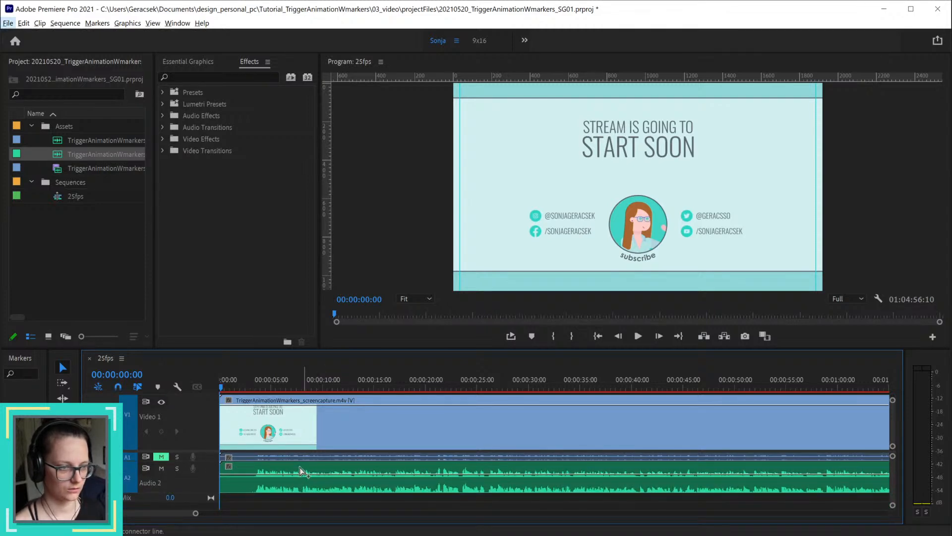
{"action": "key", "text": "alt"}
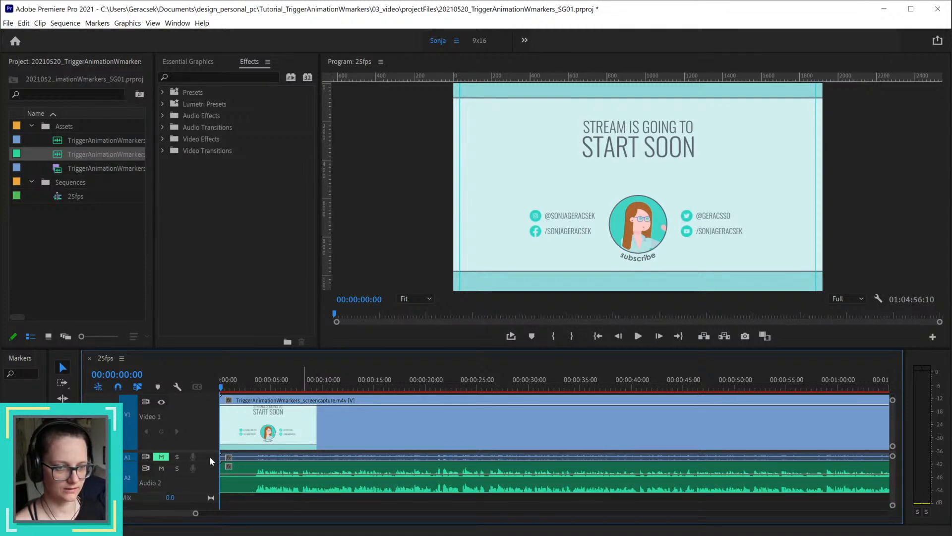
{"action": "scroll", "coordinate": [209, 456], "scroll_direction": "up", "scroll_amount": 1}
{"action": "scroll", "coordinate": [209, 457], "scroll_direction": "down", "scroll_amount": 1}
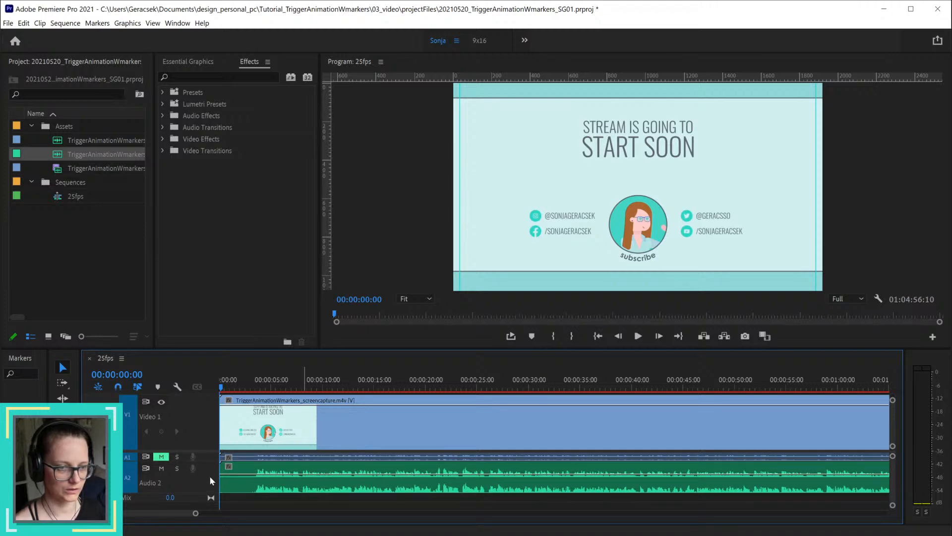
{"action": "scroll", "coordinate": [210, 477], "scroll_direction": "up", "scroll_amount": 1}
{"action": "key", "text": "alt"}
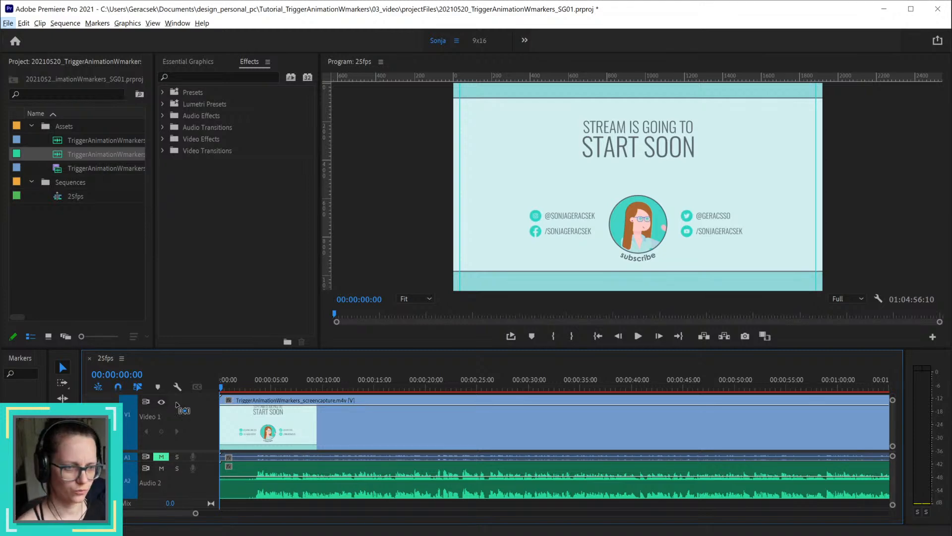
{"action": "key", "text": "v"}
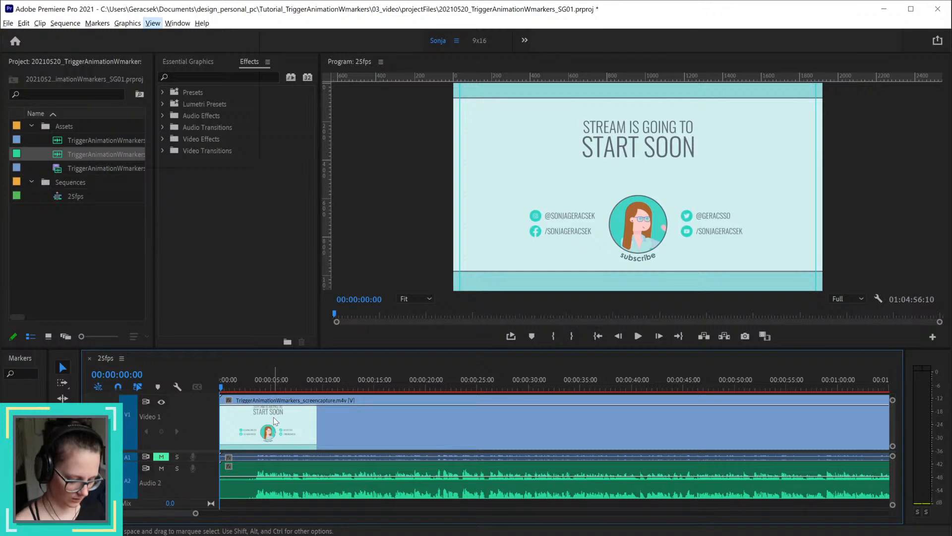
Step: Select the screen capture clip and scrub to 00:00:02:24 to examine the transition from the start screen to the camera shot
{"action": "left_click", "coordinate": [303, 421]}
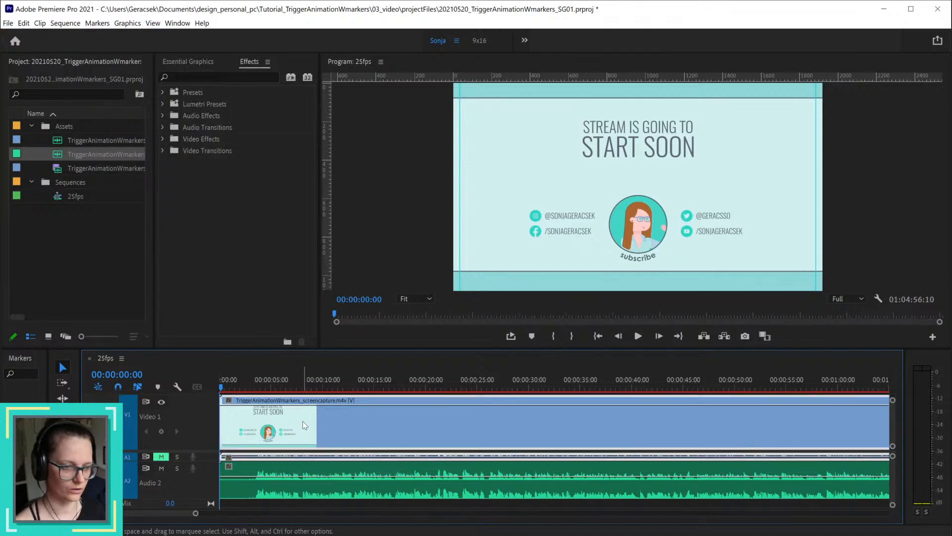
{"action": "scroll", "coordinate": [263, 422], "scroll_direction": "up", "scroll_amount": 2}
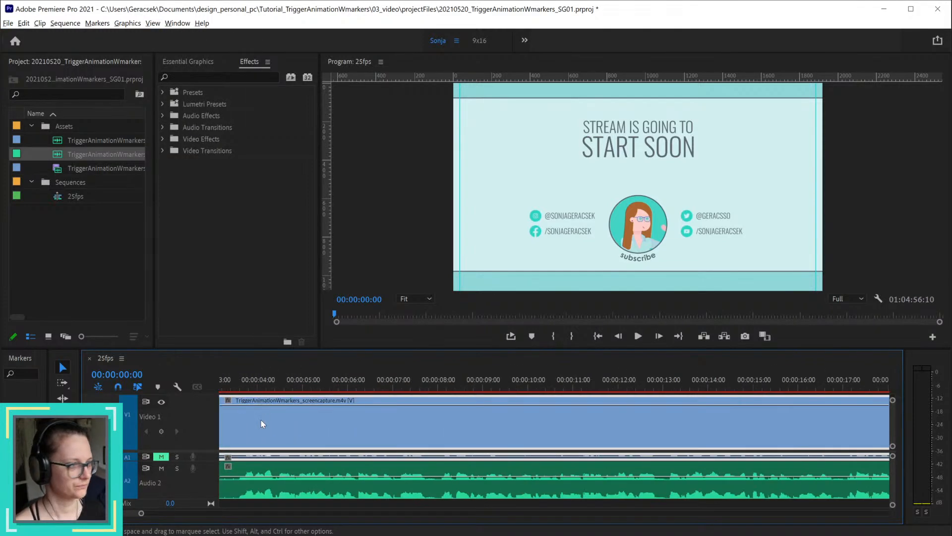
{"action": "scroll", "coordinate": [262, 422], "scroll_direction": "up", "scroll_amount": 3}
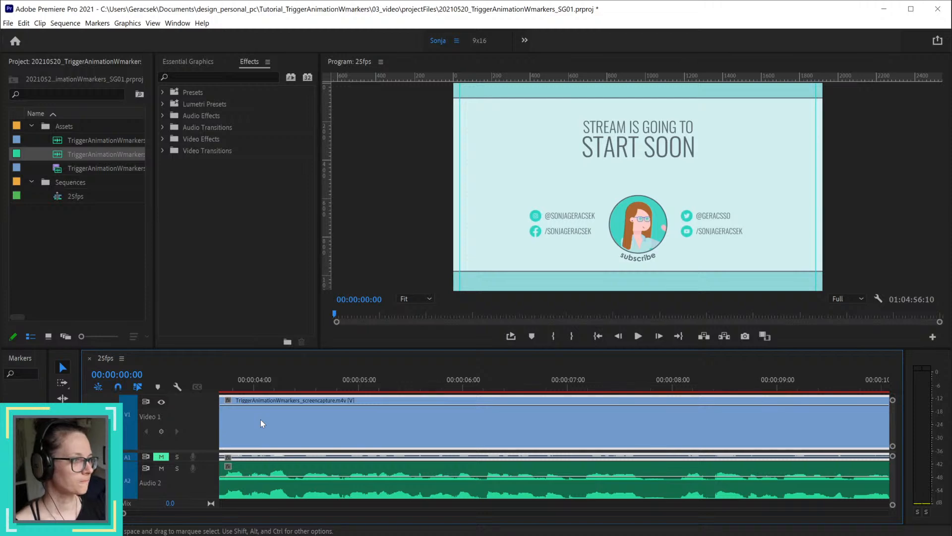
{"action": "scroll", "coordinate": [248, 414], "scroll_direction": "up", "scroll_amount": 4}
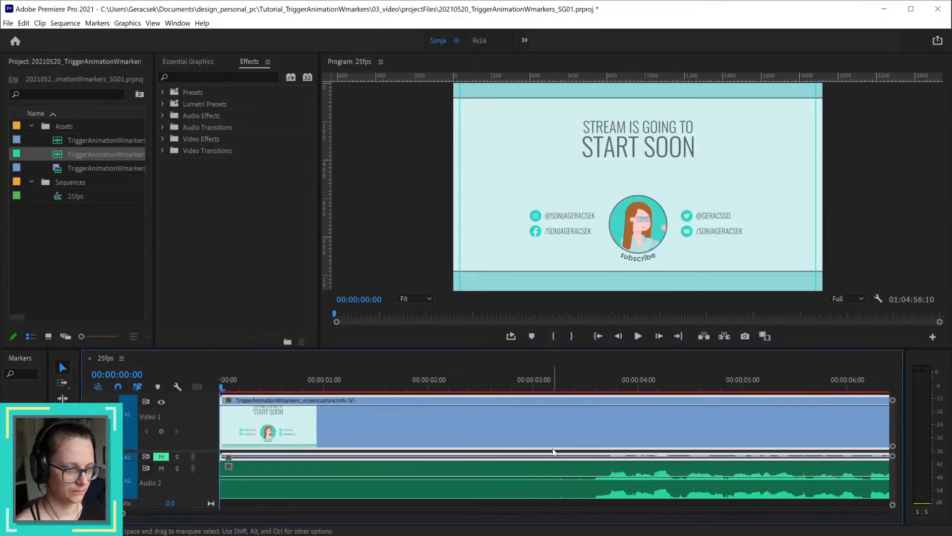
{"action": "left_click_drag", "start_coordinate": [226, 385], "coordinate": [516, 386]}
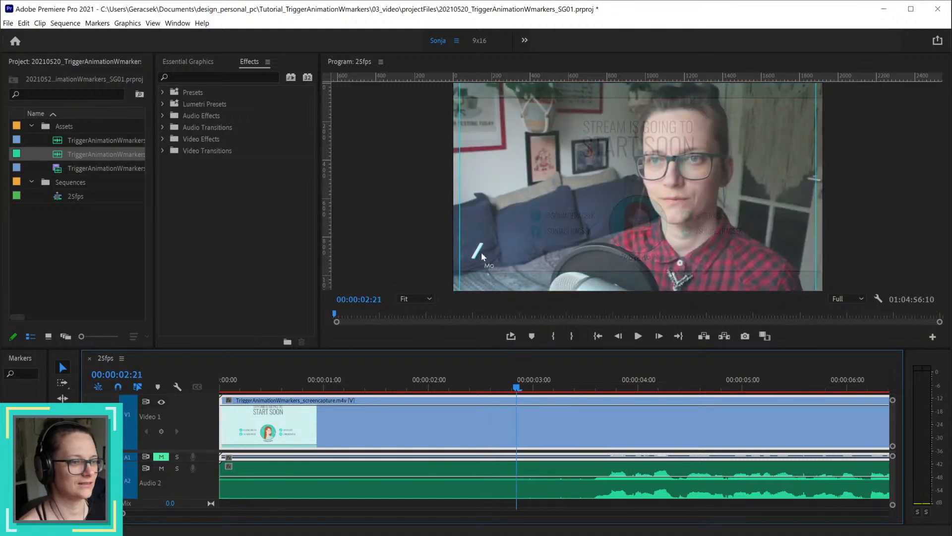
{"action": "left_click_drag", "start_coordinate": [516, 387], "coordinate": [530, 390]}
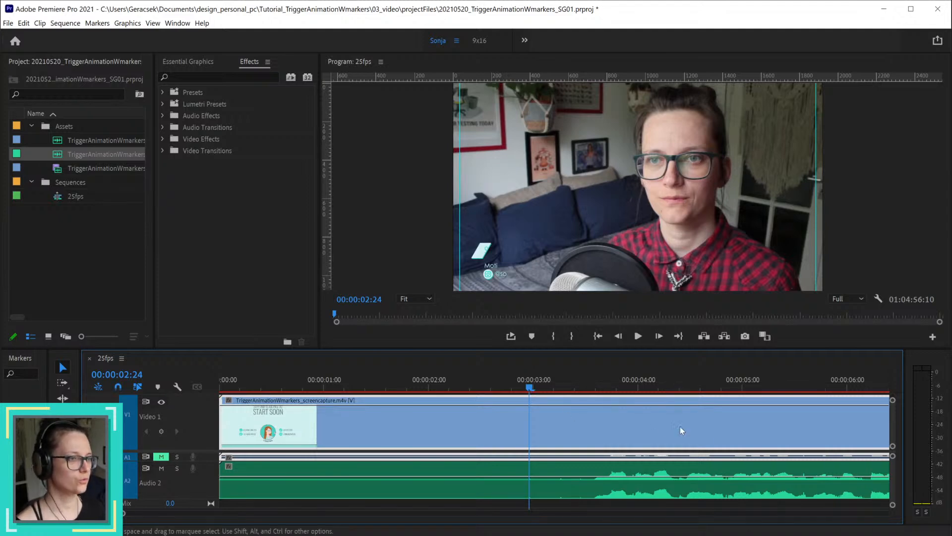
Step: Review the camera introduction by moving the playhead forward through the sequence to 00:00:17:01
{"action": "scroll", "coordinate": [727, 447], "scroll_direction": "down", "scroll_amount": 8}
{"action": "scroll", "coordinate": [486, 431], "scroll_direction": "down", "scroll_amount": 1}
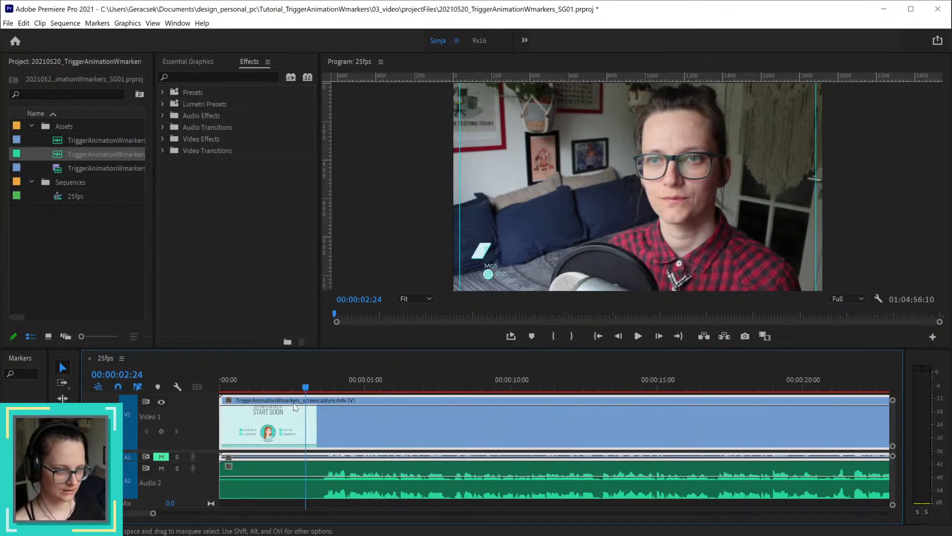
{"action": "left_click_drag", "start_coordinate": [307, 388], "coordinate": [453, 388]}
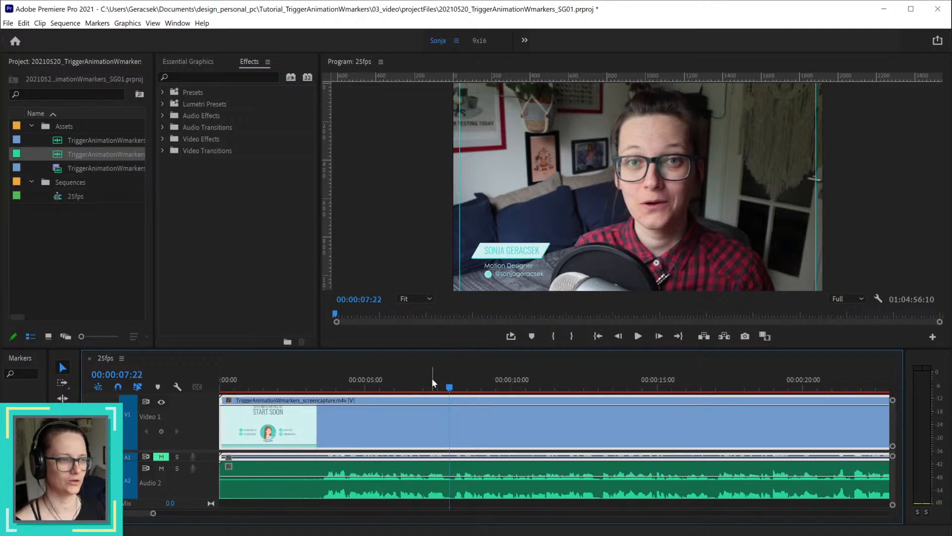
{"action": "left_click_drag", "start_coordinate": [446, 389], "coordinate": [717, 388]}
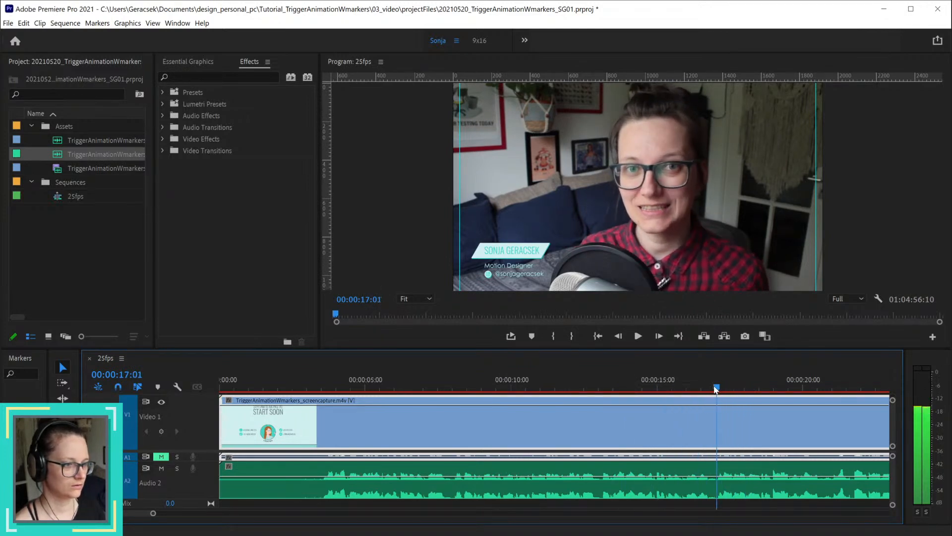
Step: Skim the footage from the introduction onward to the screen recording at 00:02:27:01
{"action": "key", "text": "minus"}
{"action": "key", "text": "minus"}
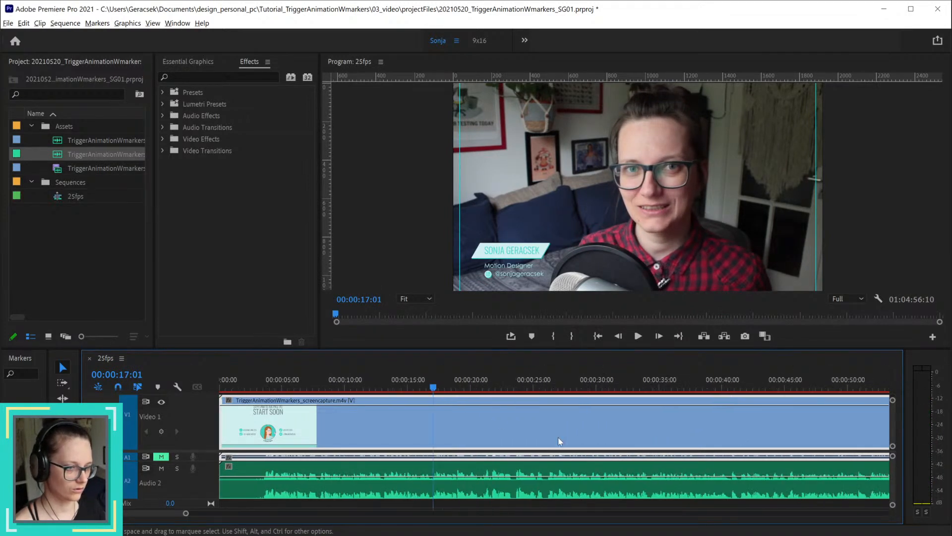
{"action": "left_click_drag", "start_coordinate": [437, 391], "coordinate": [822, 387]}
{"action": "left_click_drag", "start_coordinate": [185, 514], "coordinate": [248, 514]}
{"action": "left_click_drag", "start_coordinate": [439, 390], "coordinate": [880, 387]}
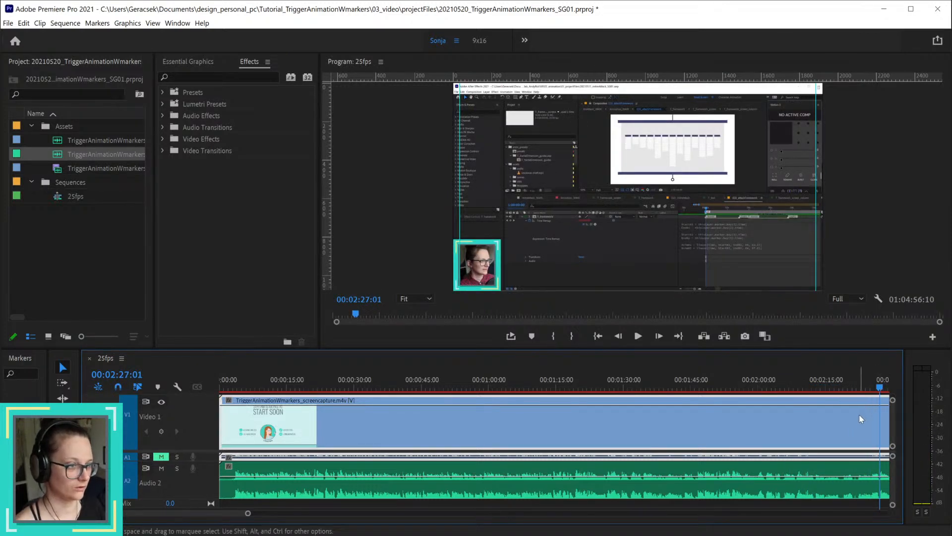
Step: Examine the greyed-out After Effects section between 00:02:22:21 and 00:02:32:14
{"action": "scroll", "coordinate": [861, 414], "scroll_direction": "up", "scroll_amount": 2}
{"action": "left_click", "coordinate": [862, 388]}
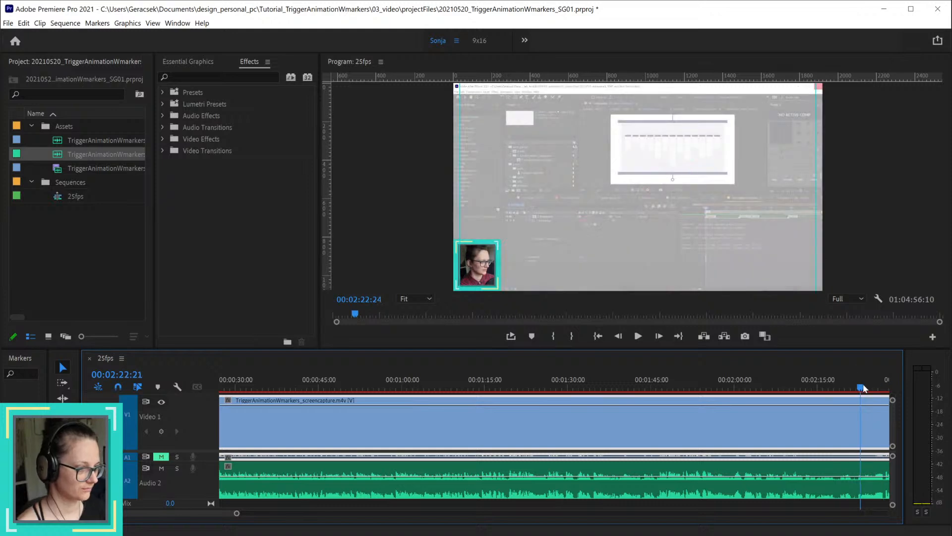
{"action": "left_click_drag", "start_coordinate": [864, 388], "coordinate": [875, 388]}
{"action": "left_click_drag", "start_coordinate": [213, 512], "coordinate": [241, 514]}
{"action": "scroll", "coordinate": [399, 458], "scroll_direction": "down", "scroll_amount": 5}
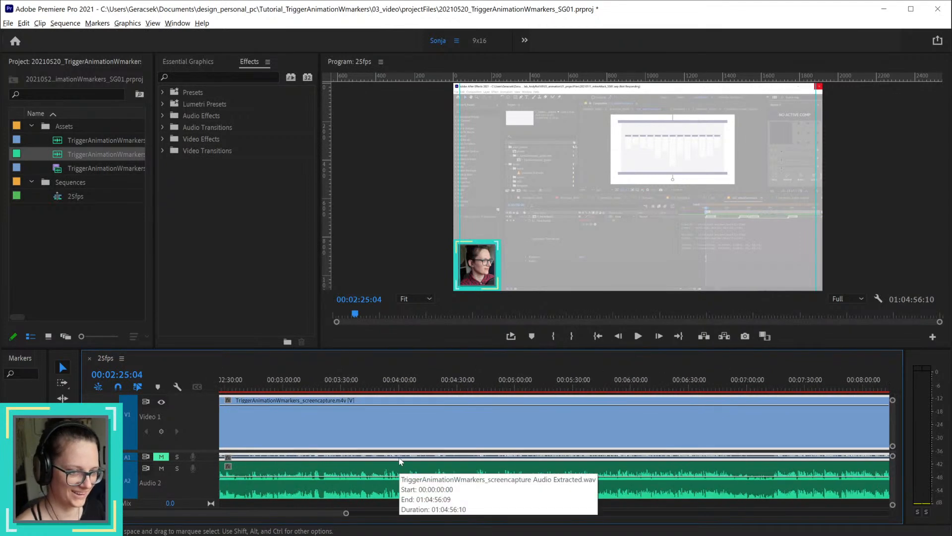
{"action": "scroll", "coordinate": [400, 461], "scroll_direction": "down", "scroll_amount": 2}
{"action": "mouse_move", "coordinate": [273, 388]}
{"action": "left_mouse_down"}
{"action": "mouse_move", "coordinate": [332, 392]}
{"action": "mouse_move", "coordinate": [249, 390]}
{"action": "mouse_move", "coordinate": [277, 388]}
{"action": "left_mouse_up"}
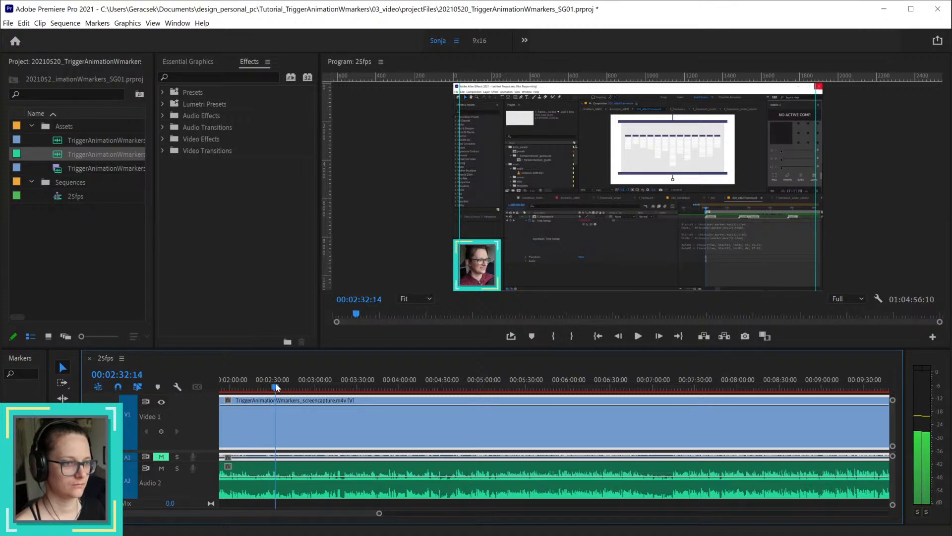
Step: Play the greyed-out After Effects section on to 00:02:44:24 and save the project
{"action": "scroll", "coordinate": [287, 435], "scroll_direction": "up", "scroll_amount": 4}
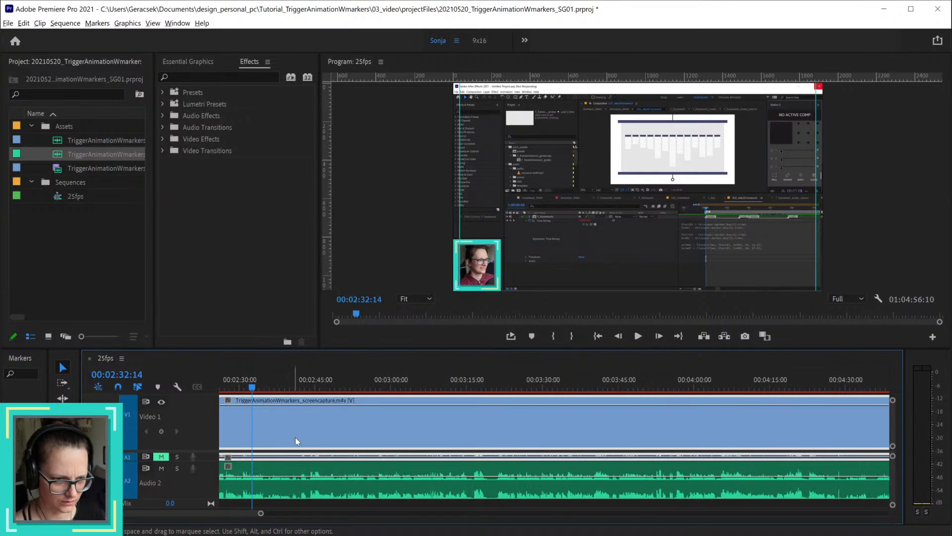
{"action": "left_click_drag", "start_coordinate": [257, 513], "coordinate": [180, 512]}
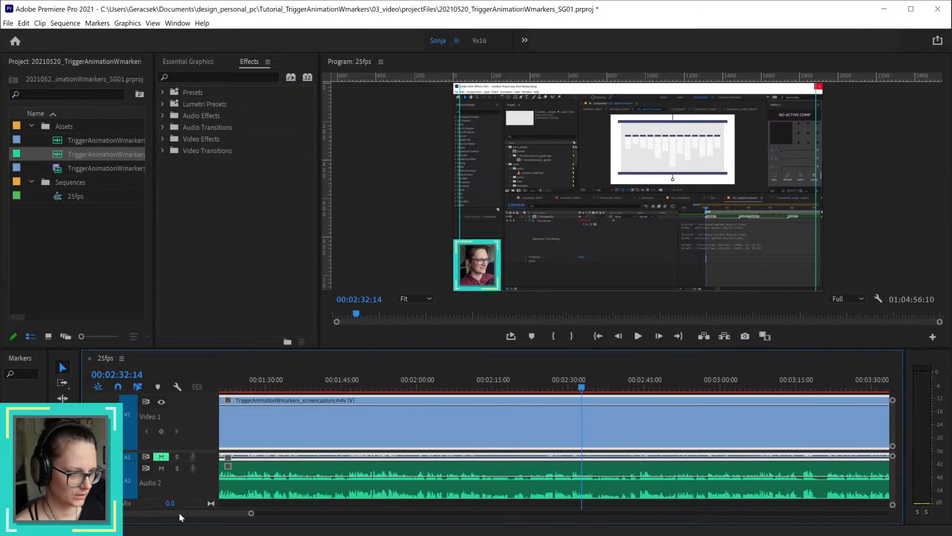
{"action": "left_click", "coordinate": [508, 387]}
{"action": "key", "text": "space"}
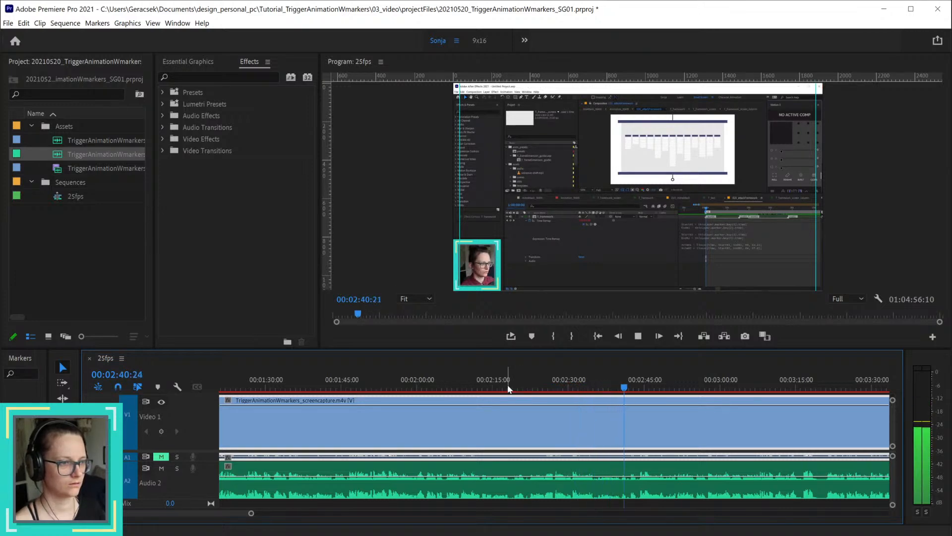
{"action": "key", "text": "space"}
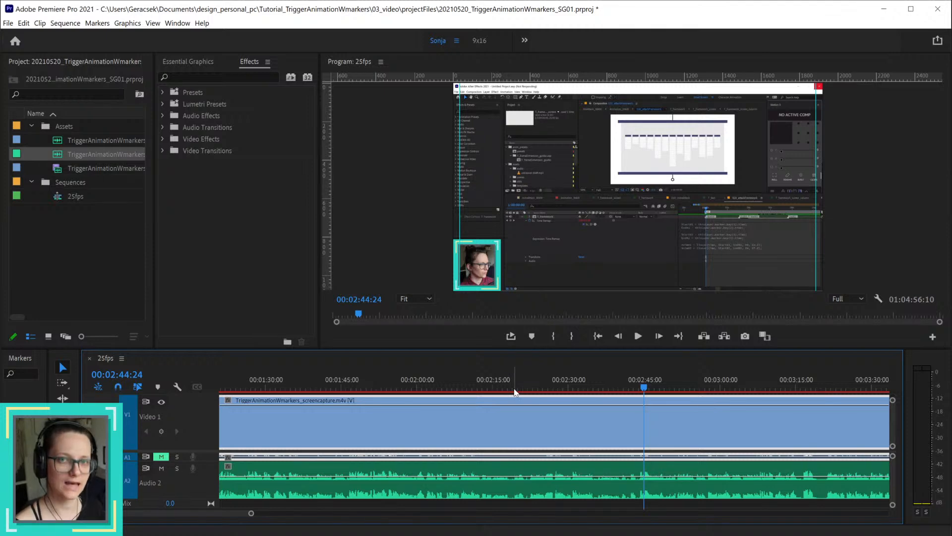
{"action": "key", "text": "ctrl+s"}
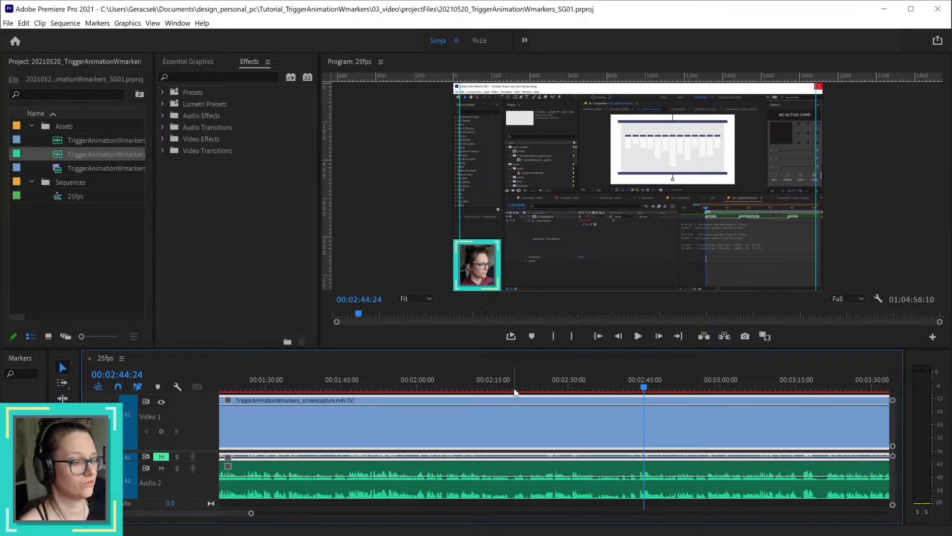
Step: Skim the footage from 00:02:44:24 to the YouTube page shot at 00:05:09:18
{"action": "key", "text": "space"}
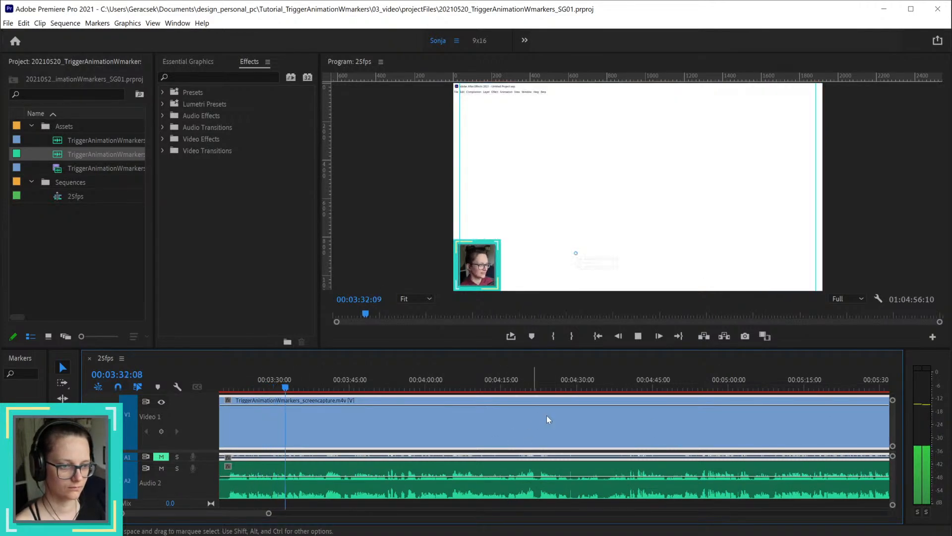
{"action": "left_click", "coordinate": [528, 388]}
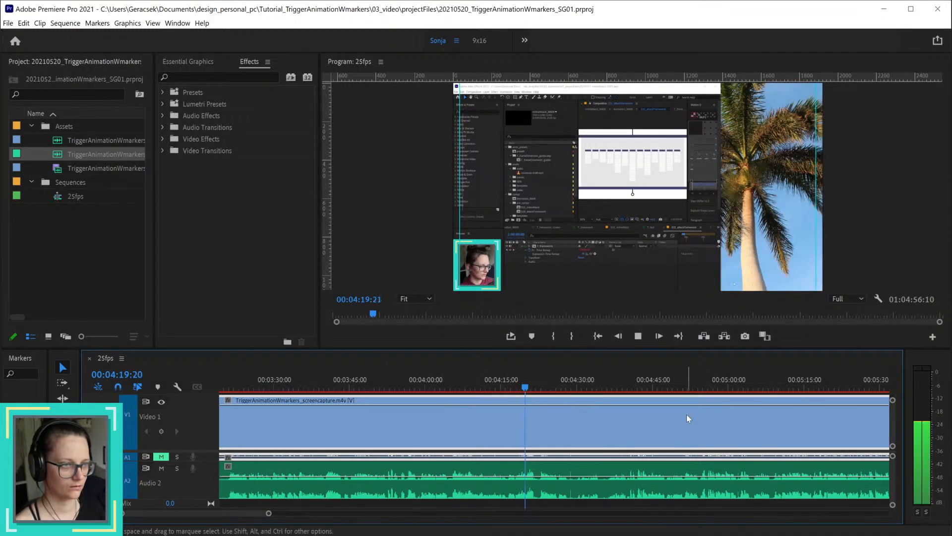
{"action": "left_click", "coordinate": [641, 388]}
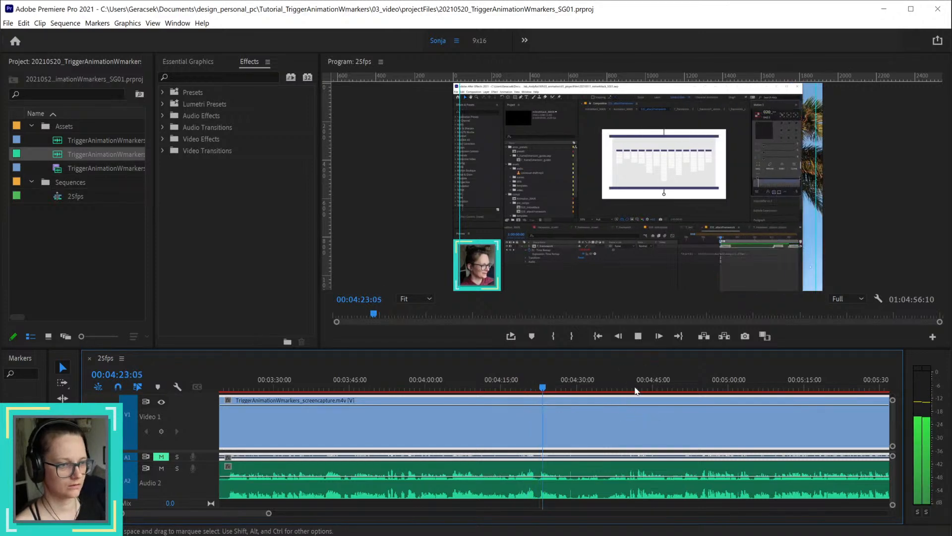
{"action": "key", "text": "space"}
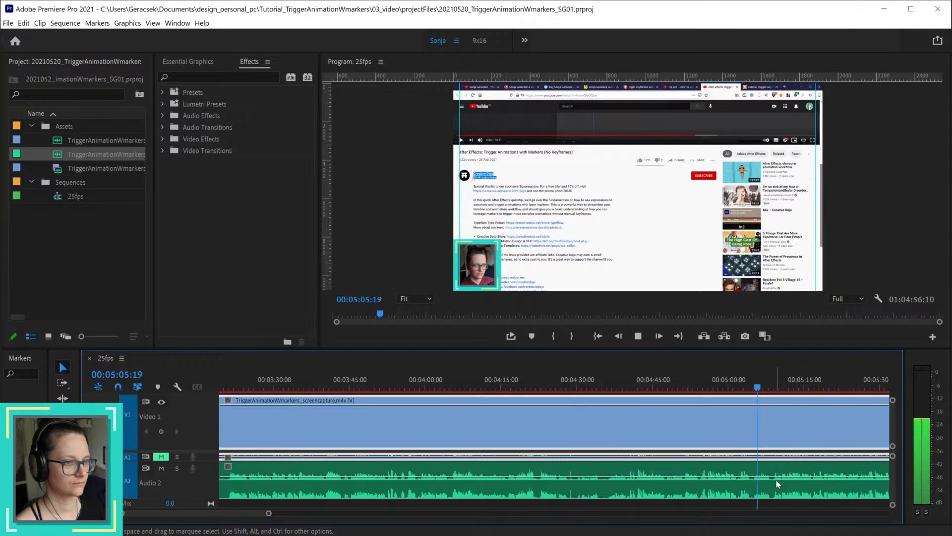
{"action": "key", "text": "space"}
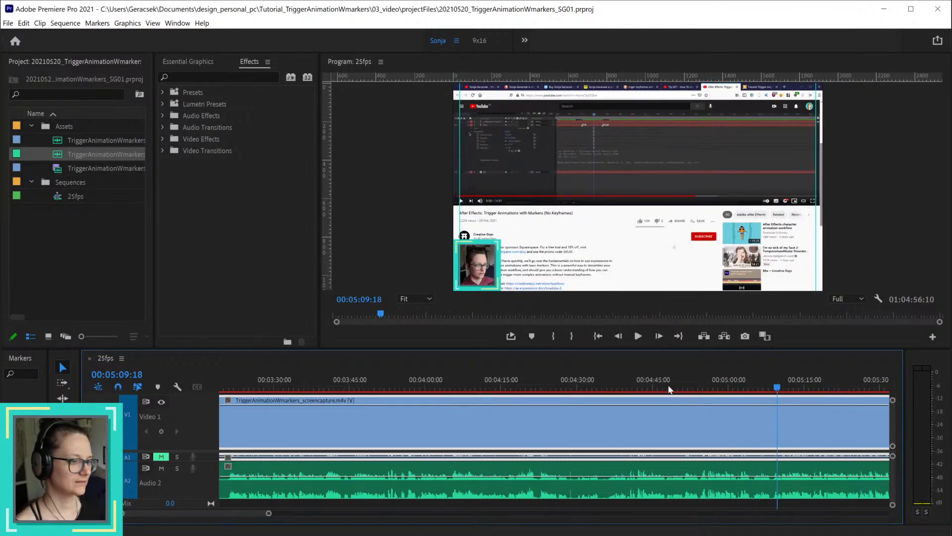
Step: Examine the footage between 00:04:53:12 and 00:05:03:15 to find where the tutorial's spoken start should be cut
{"action": "left_click_drag", "start_coordinate": [671, 386], "coordinate": [697, 388]}
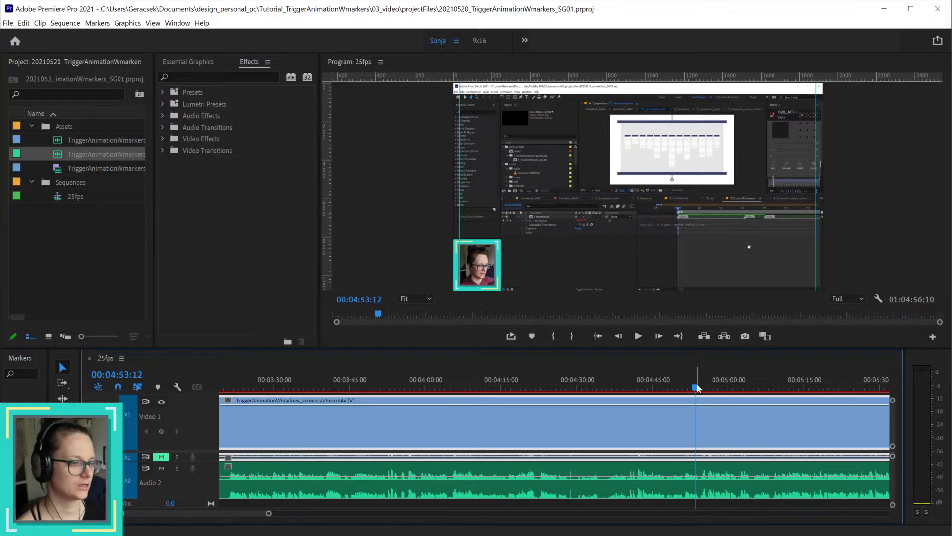
{"action": "mouse_move", "coordinate": [693, 393]}
{"action": "left_mouse_down"}
{"action": "mouse_move", "coordinate": [708, 392]}
{"action": "mouse_move", "coordinate": [699, 393]}
{"action": "left_mouse_up"}
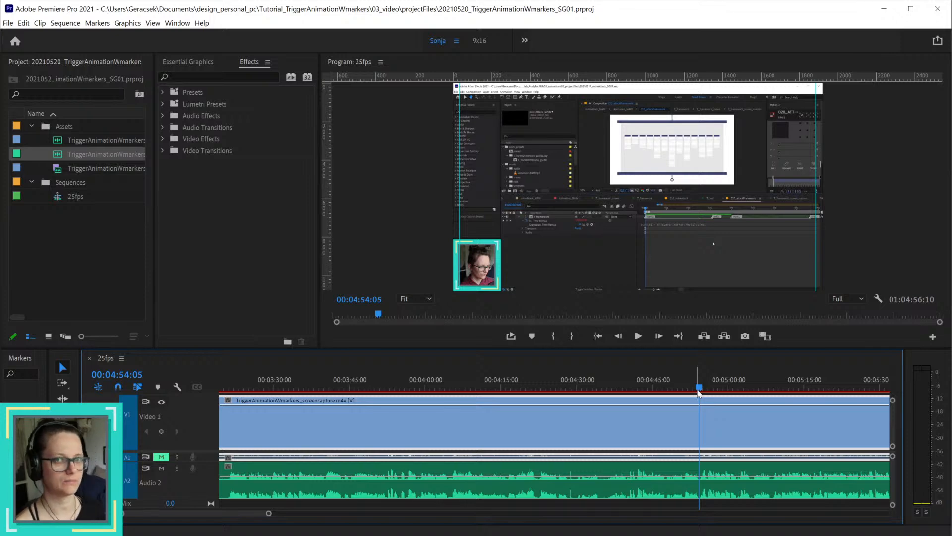
{"action": "left_click_drag", "start_coordinate": [564, 386], "coordinate": [608, 392]}
{"action": "key", "text": "space"}
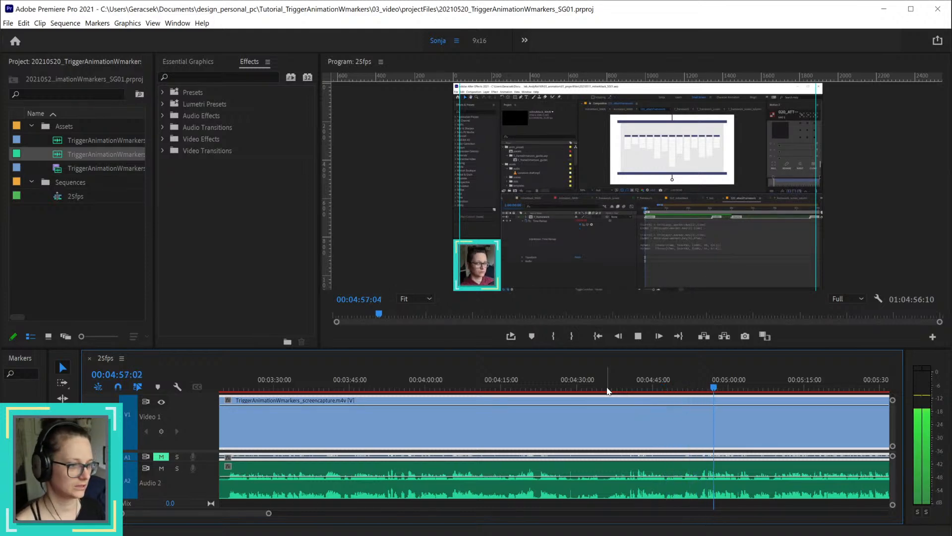
{"action": "key", "text": "space"}
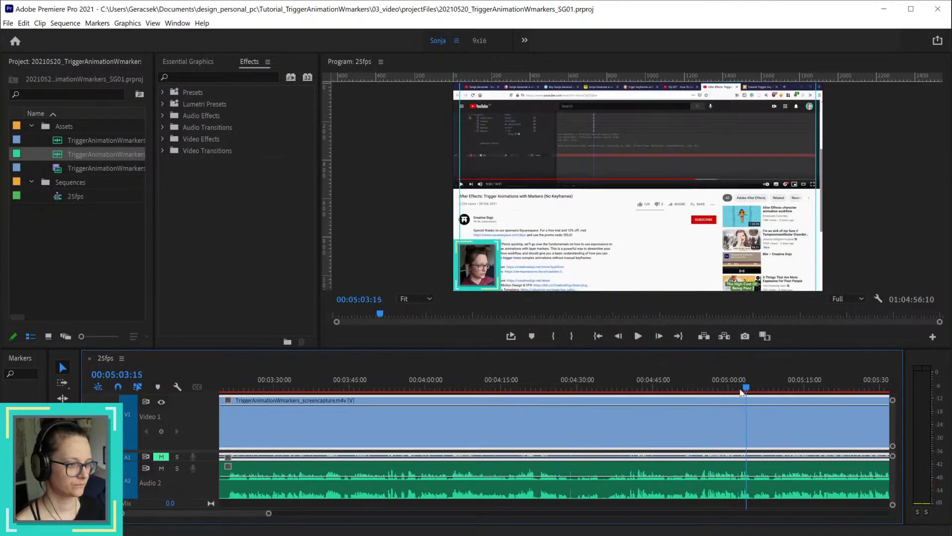
{"action": "left_click_drag", "start_coordinate": [742, 389], "coordinate": [701, 393]}
{"action": "key", "text": "space"}
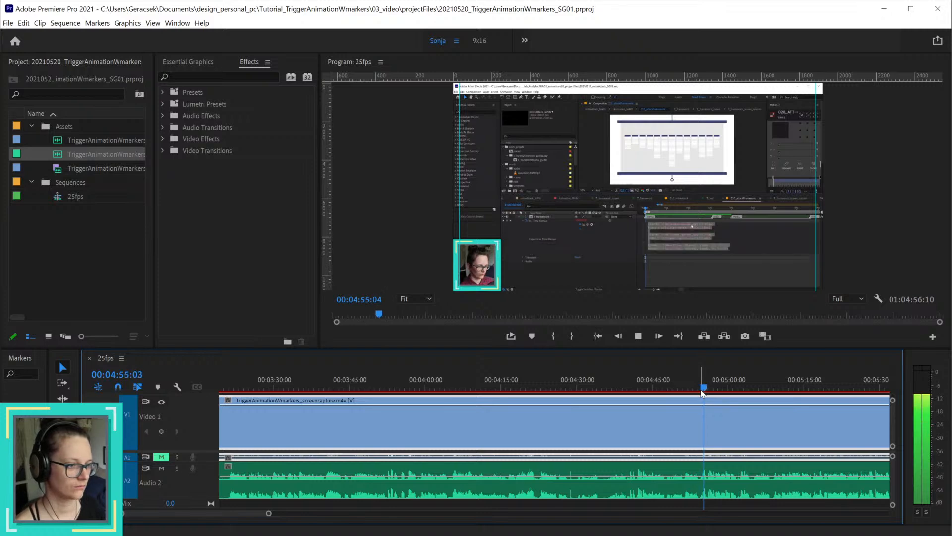
{"action": "key", "text": "space"}
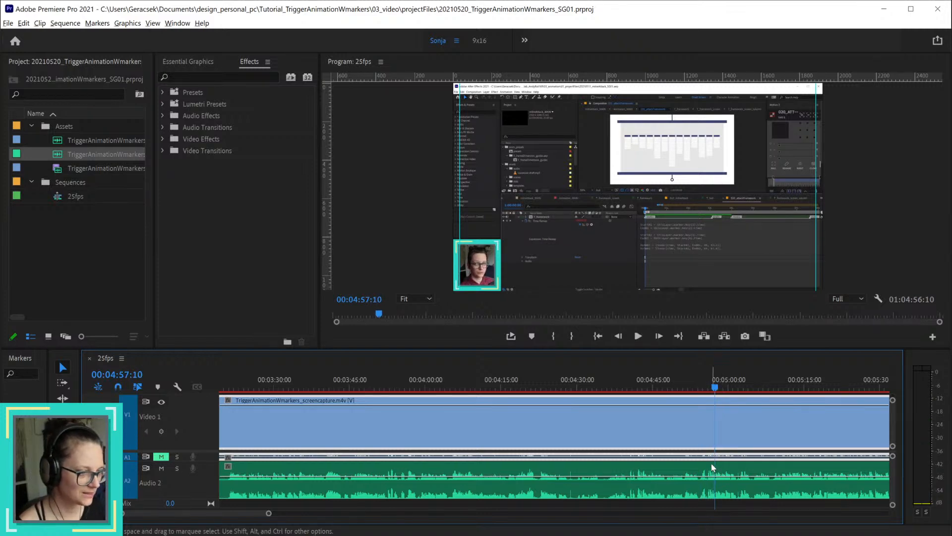
Step: Locate the start of the speech at 00:04:54:18 and split the video and all audio tracks there
{"action": "scroll", "coordinate": [711, 463], "scroll_direction": "up", "scroll_amount": 1}
{"action": "scroll", "coordinate": [711, 463], "scroll_direction": "up", "scroll_amount": 5}
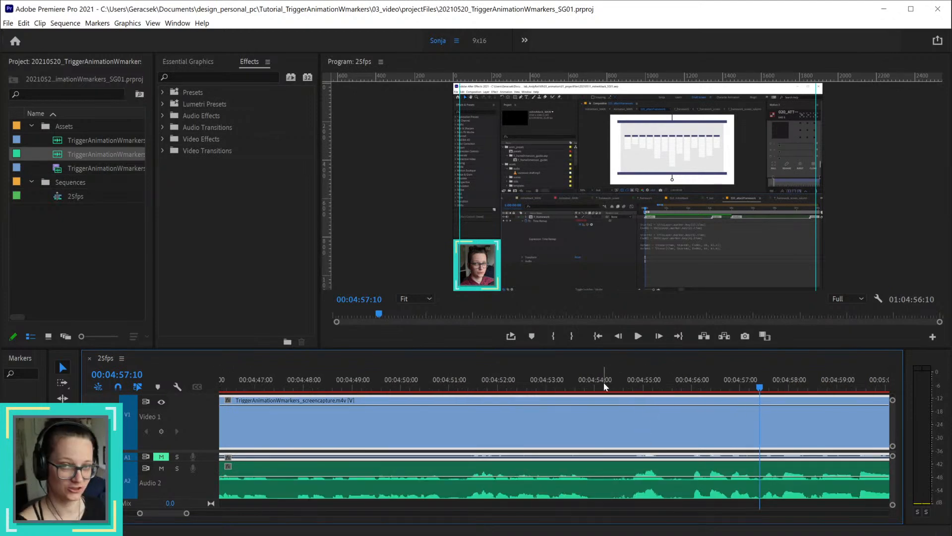
{"action": "left_click_drag", "start_coordinate": [594, 389], "coordinate": [632, 395]}
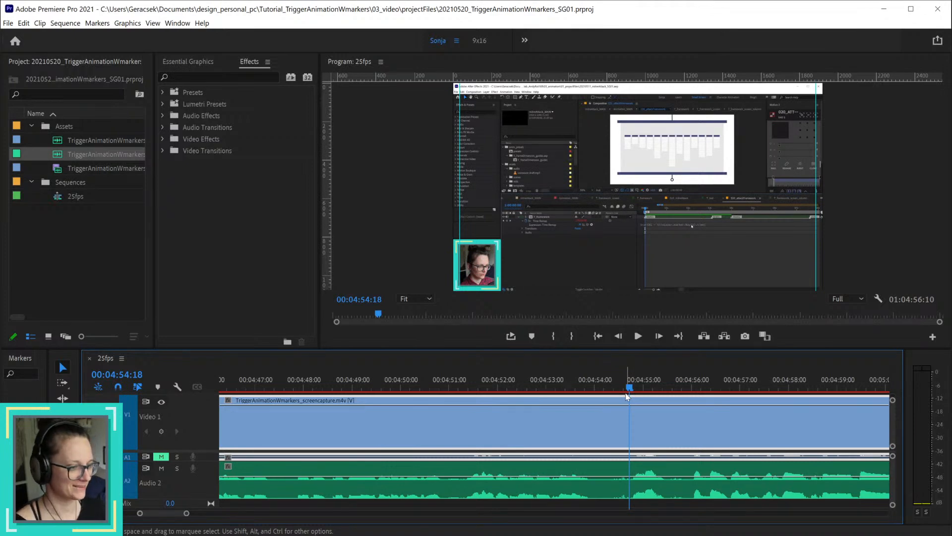
{"action": "key", "text": "space"}
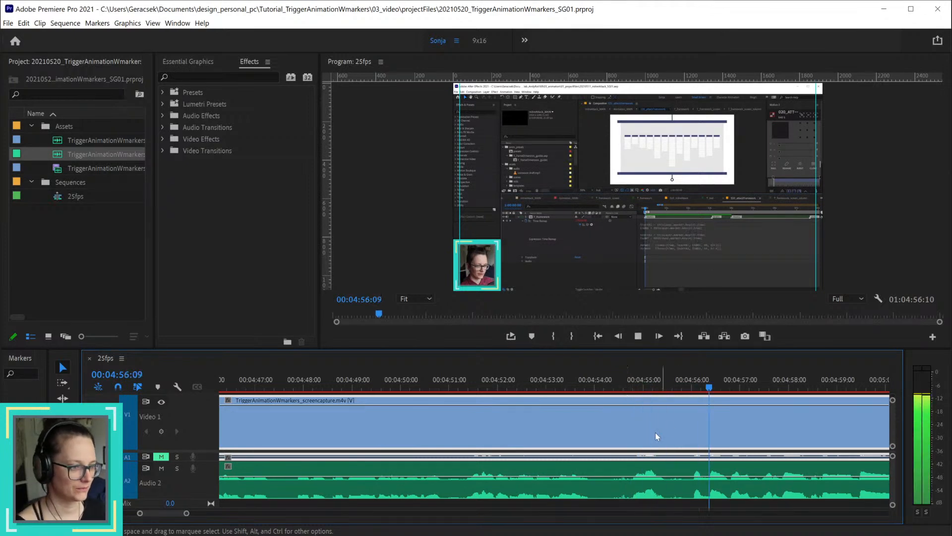
{"action": "left_click", "coordinate": [630, 388]}
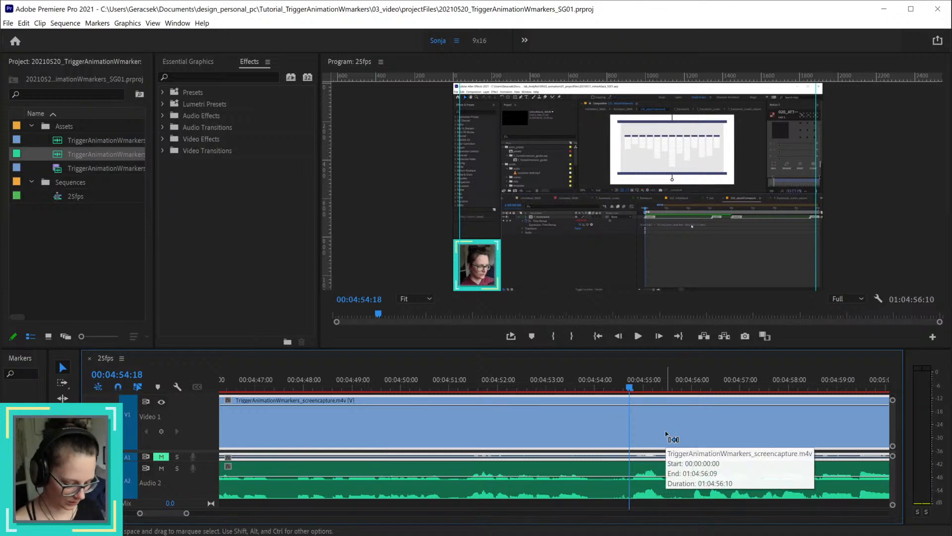
{"action": "key", "text": "ctrl+k"}
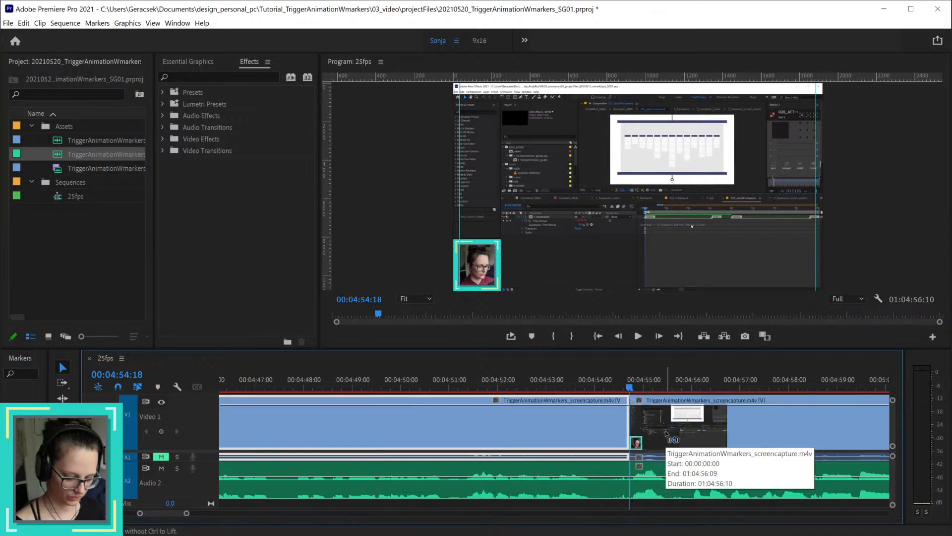
{"action": "key", "text": "ctrl+z"}
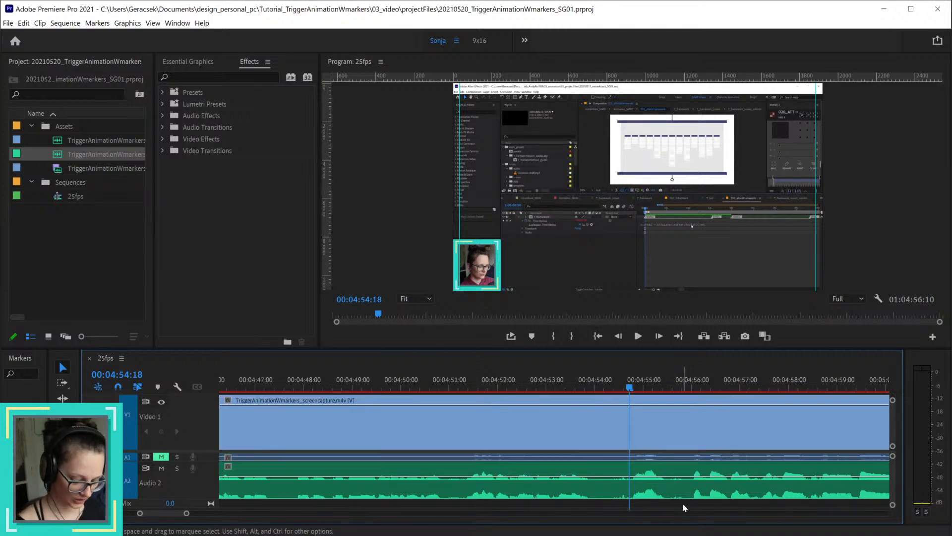
{"action": "key", "text": "ctrl+k"}
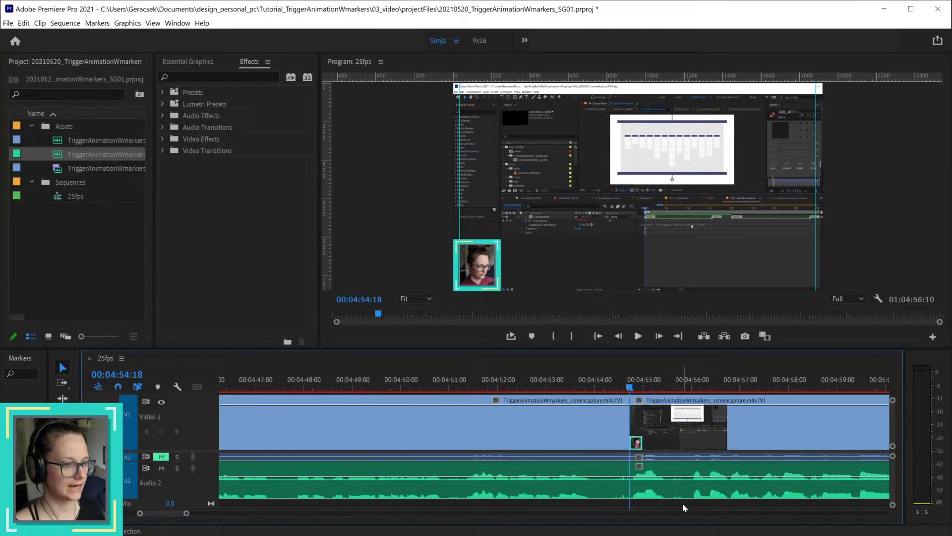
Step: Delete the video and audio before the cut, ripple delete the gap, and return to the start of the sequence
{"action": "left_click", "coordinate": [672, 484]}
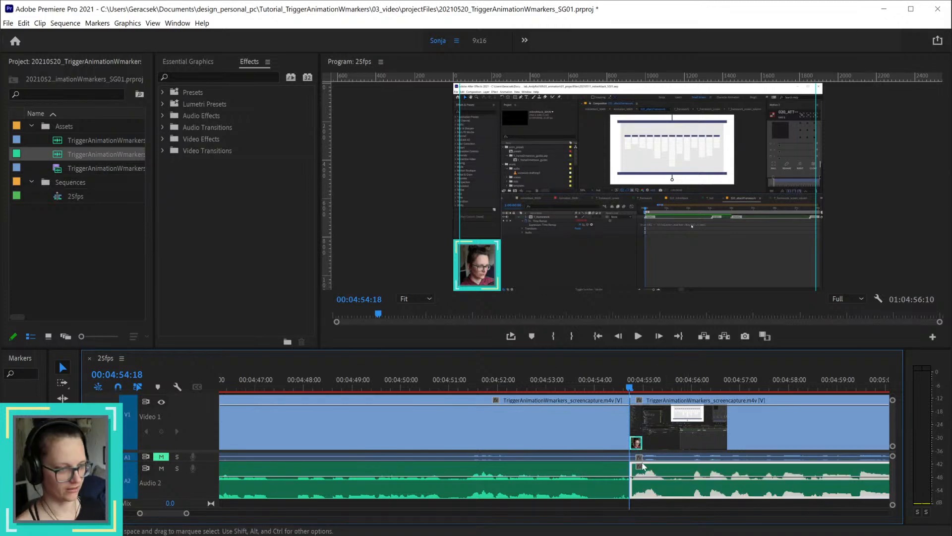
{"action": "left_click", "coordinate": [593, 414]}
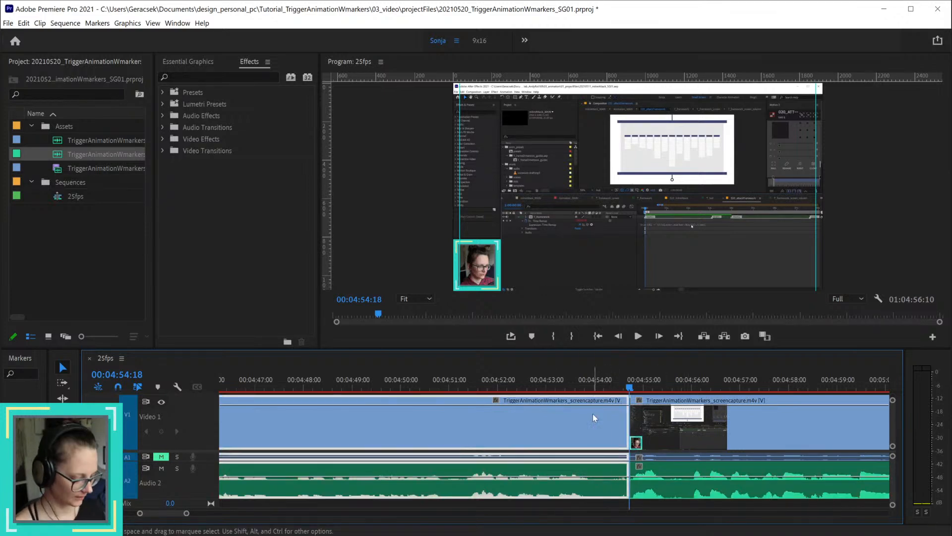
{"action": "key", "text": "Delete"}
{"action": "right_click", "coordinate": [594, 410]}
{"action": "left_click", "coordinate": [625, 419]}
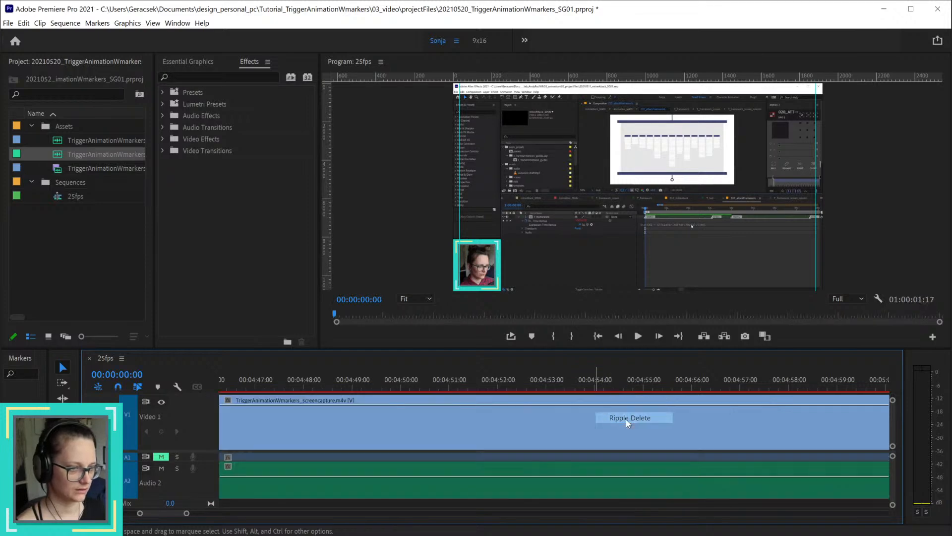
{"action": "key", "text": "Home"}
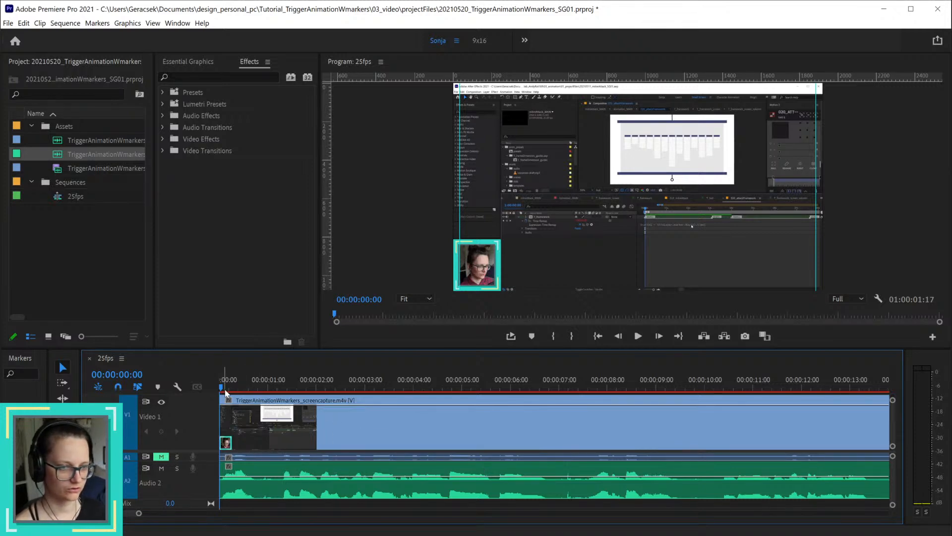
Step: Scrub the opening as far as 00:00:06:00 and split only the screen capture clip at 00:00:03:00
{"action": "left_click_drag", "start_coordinate": [223, 388], "coordinate": [272, 392]}
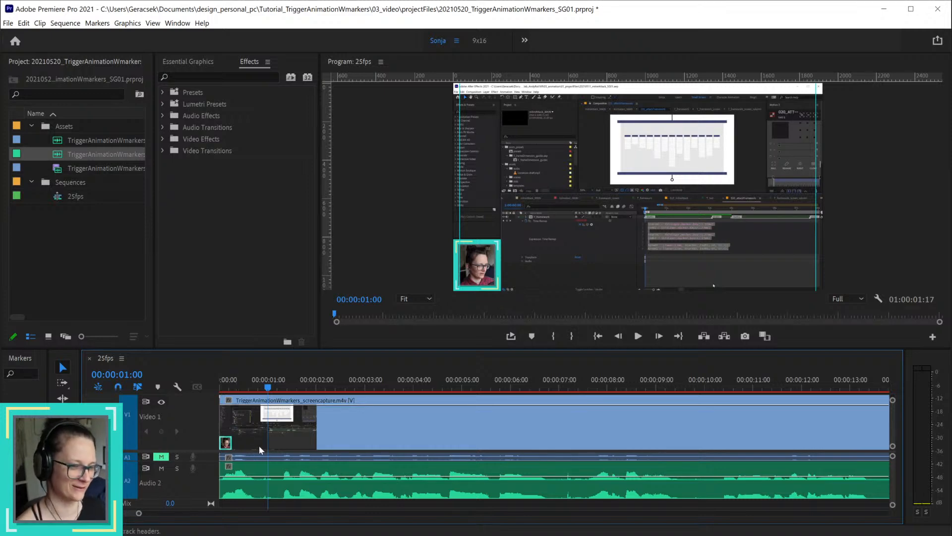
{"action": "left_click_drag", "start_coordinate": [268, 388], "coordinate": [511, 387]}
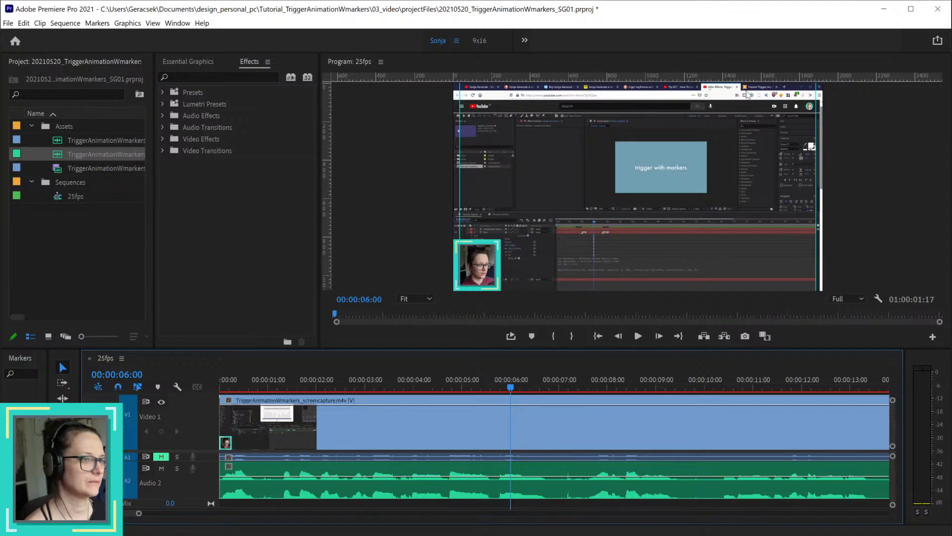
{"action": "left_click_drag", "start_coordinate": [511, 388], "coordinate": [365, 385]}
{"action": "left_click", "coordinate": [396, 421]}
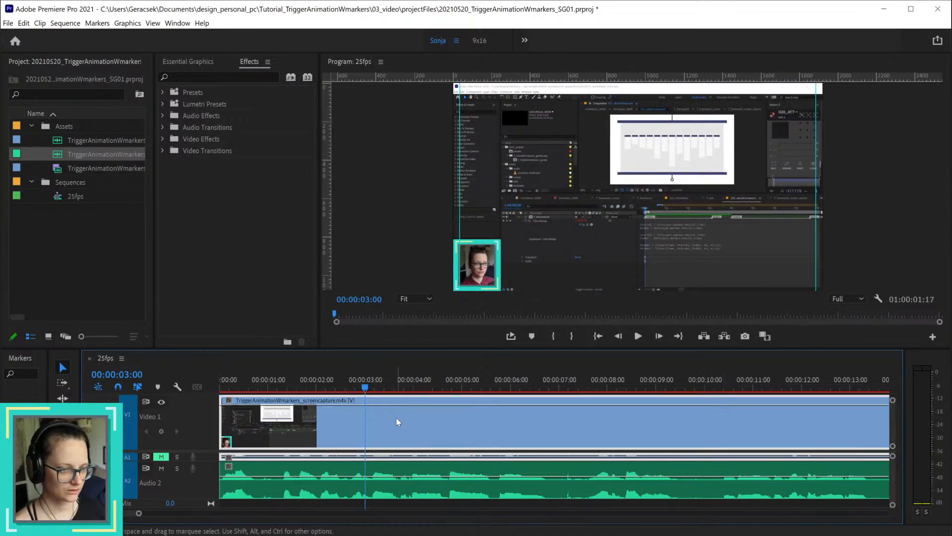
{"action": "key", "text": "ctrl+k"}
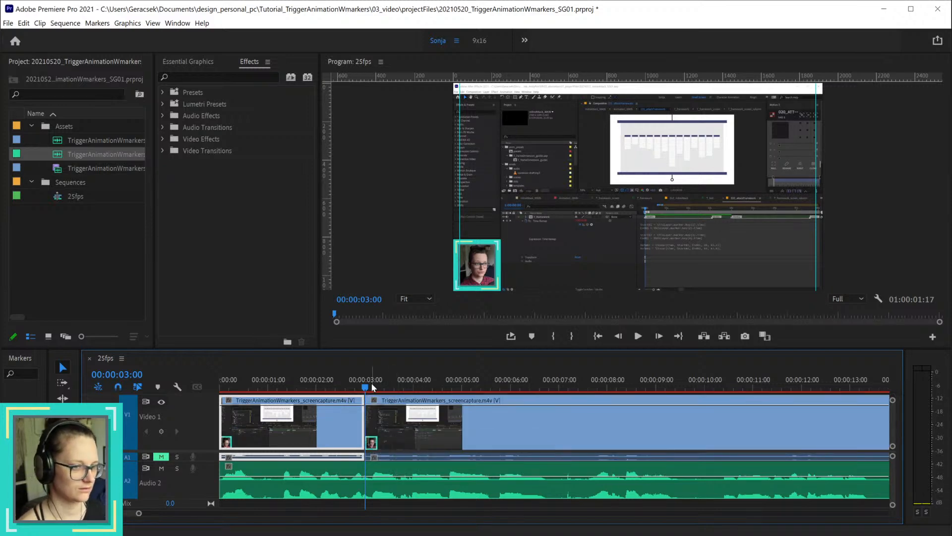
Step: Split the screen capture clip at 00:00:04:09 and delete its segment between 00:00:03:00 and that cut
{"action": "left_click_drag", "start_coordinate": [366, 387], "coordinate": [431, 400]}
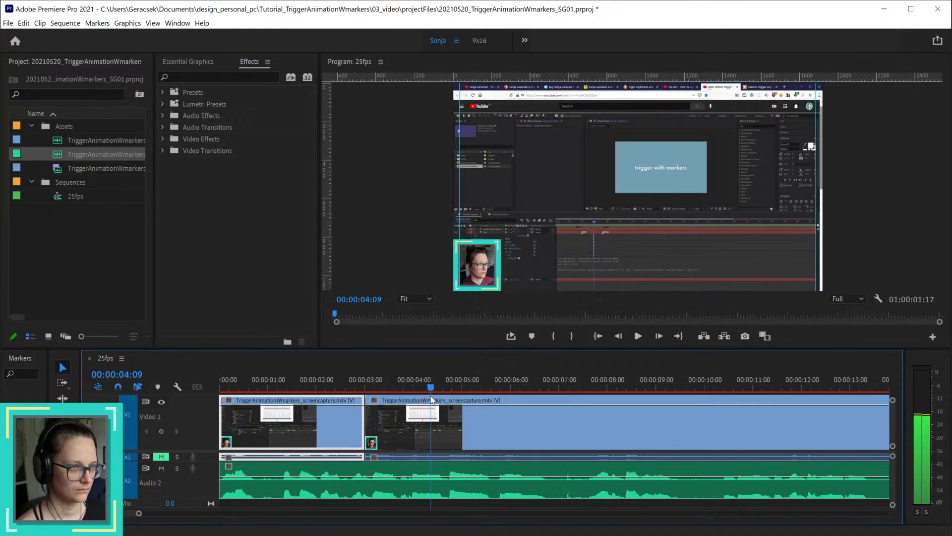
{"action": "left_click", "coordinate": [446, 430]}
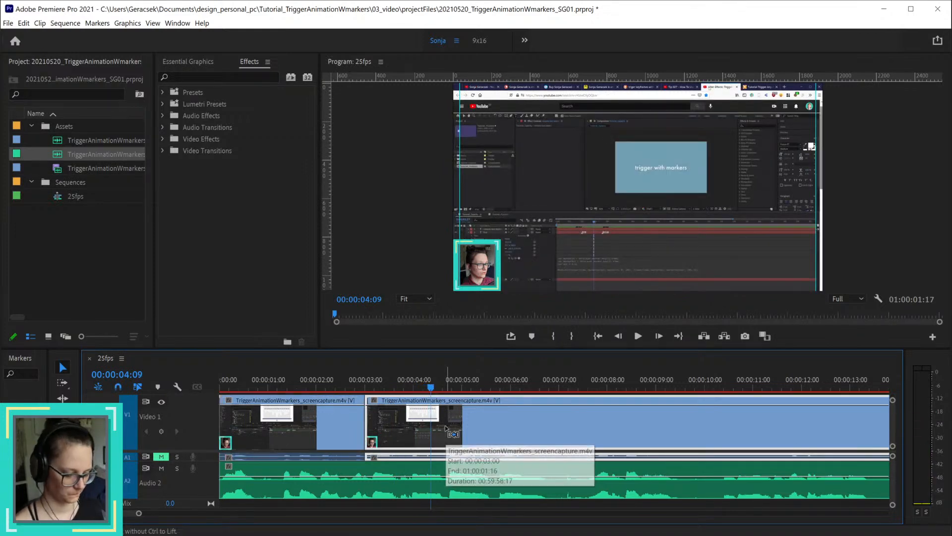
{"action": "key", "text": "ctrl+k"}
{"action": "left_click", "coordinate": [365, 381]}
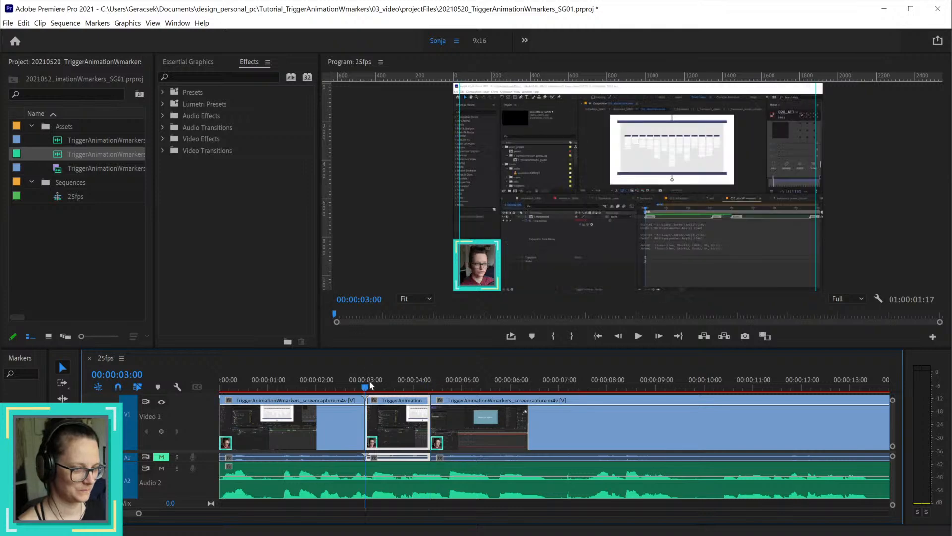
{"action": "key", "text": "Delete"}
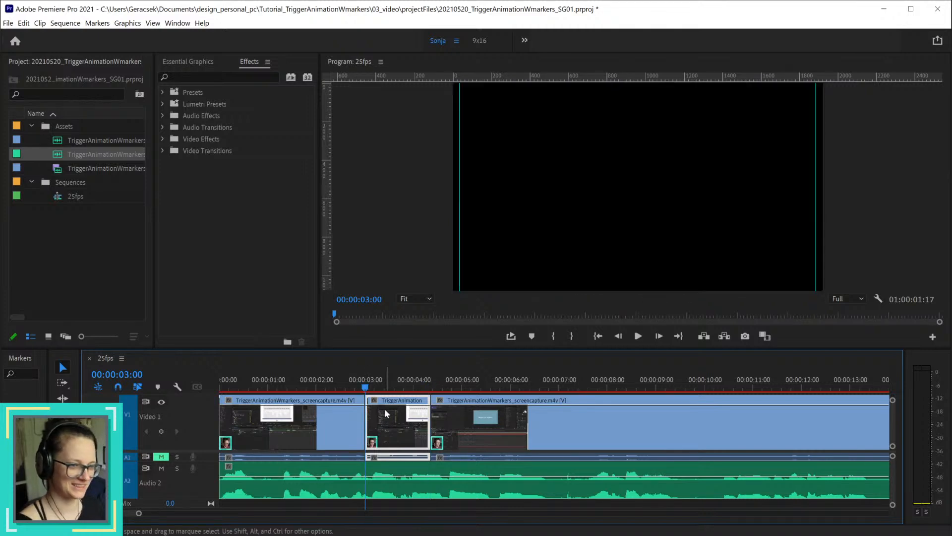
Step: Extend the first screen capture clip to the next clip at 00:00:04:09, add a frame hold at 00:00:03:00, and play it back
{"action": "left_click_drag", "start_coordinate": [363, 413], "coordinate": [430, 415]}
{"action": "right_click", "coordinate": [391, 416]}
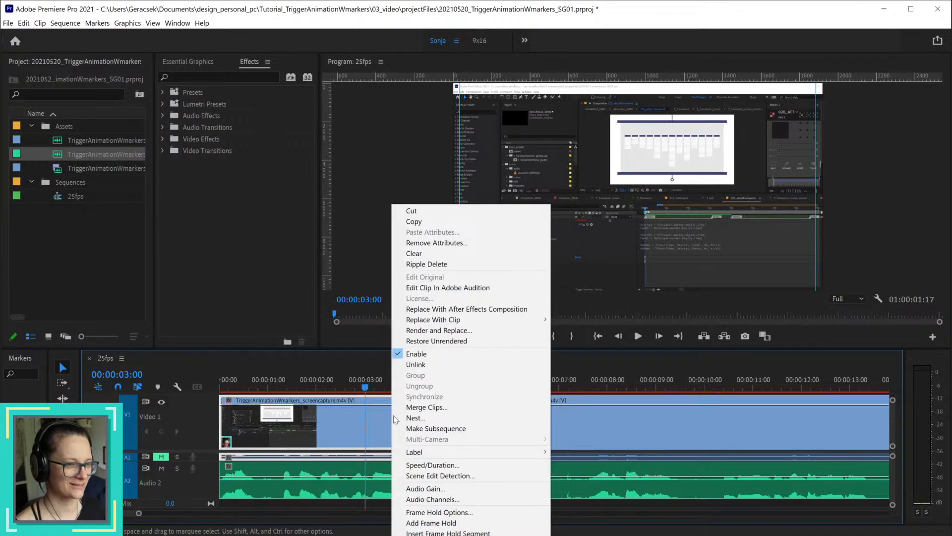
{"action": "left_click", "coordinate": [447, 532]}
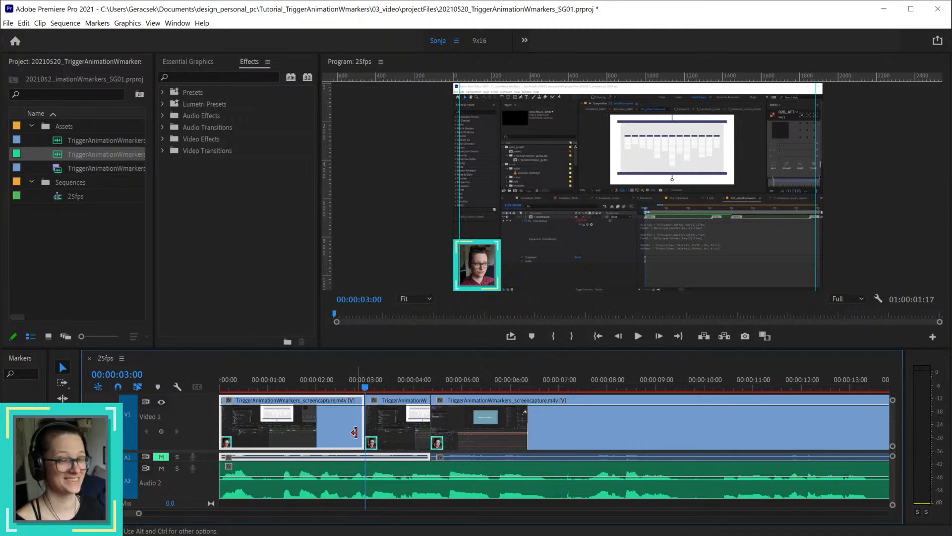
{"action": "left_click", "coordinate": [339, 386]}
{"action": "key", "text": "space"}
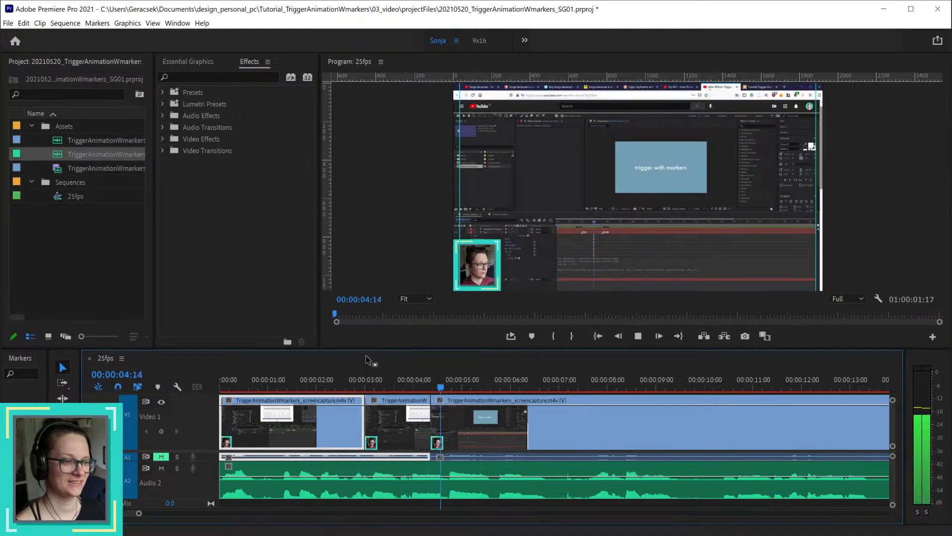
{"action": "key", "text": "space"}
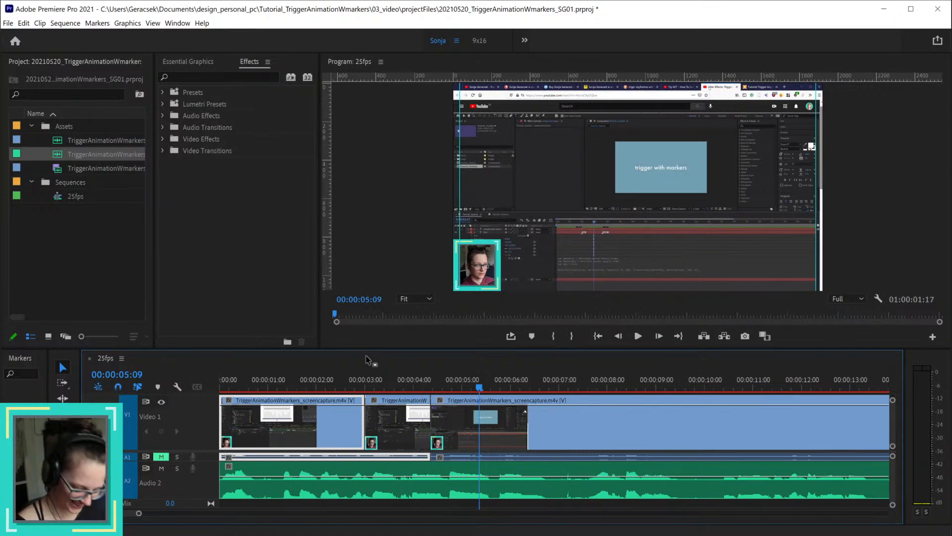
Step: Undo the frame hold, the clip extension and the earlier deletion and splits so the screen capture clip is whole again
{"action": "key", "text": "ctrl+z"}
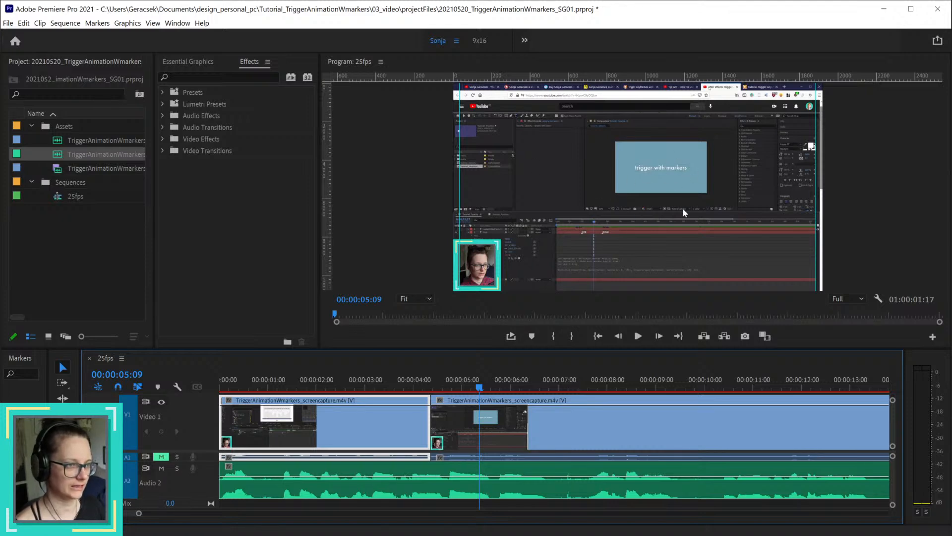
{"action": "left_click_drag", "start_coordinate": [423, 387], "coordinate": [446, 386]}
{"action": "key", "text": "ctrl+z"}
{"action": "key", "text": "ctrl+z"}
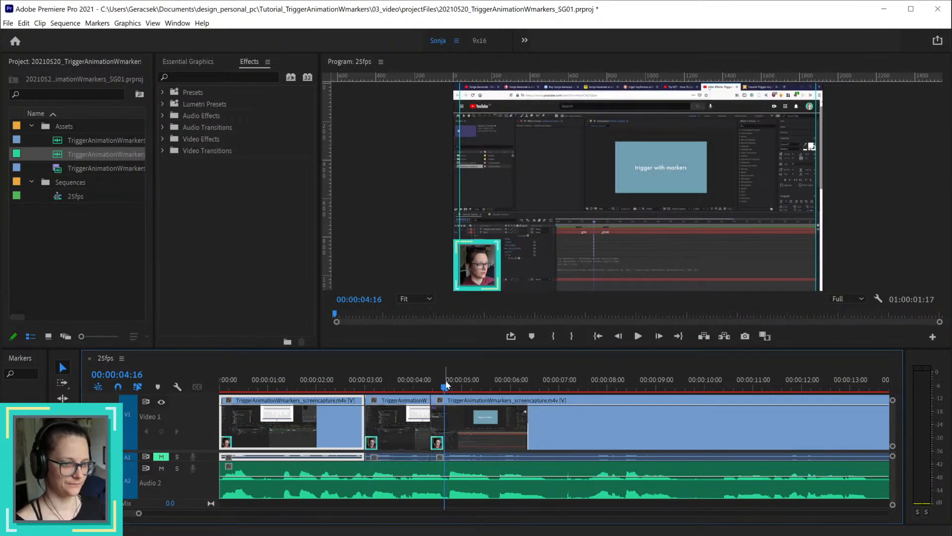
{"action": "key", "text": "ctrl+z"}
{"action": "key", "text": "ctrl+z"}
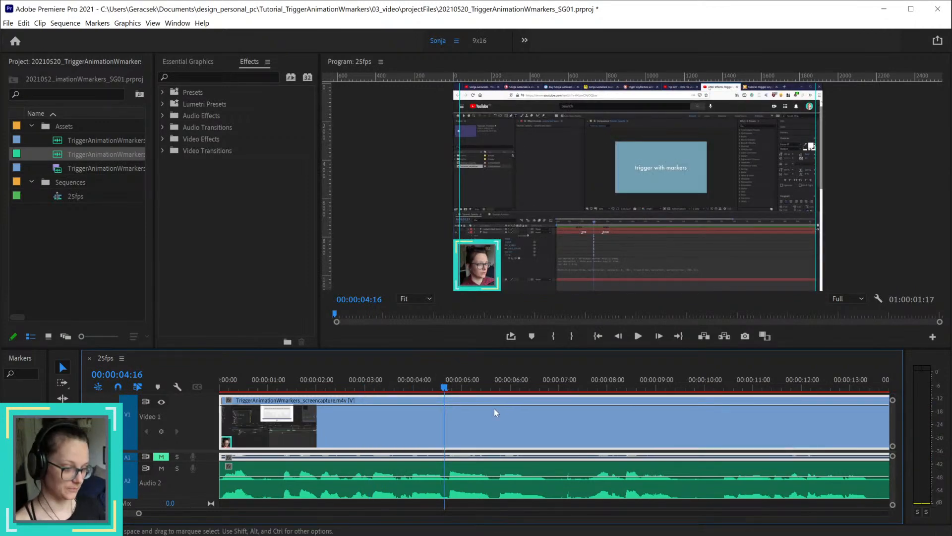
Step: Play through the opening to find the pause and split the video and all audio tracks at 00:00:06:20 and 00:00:07:14
{"action": "scroll", "coordinate": [499, 412], "scroll_direction": "down", "scroll_amount": 1}
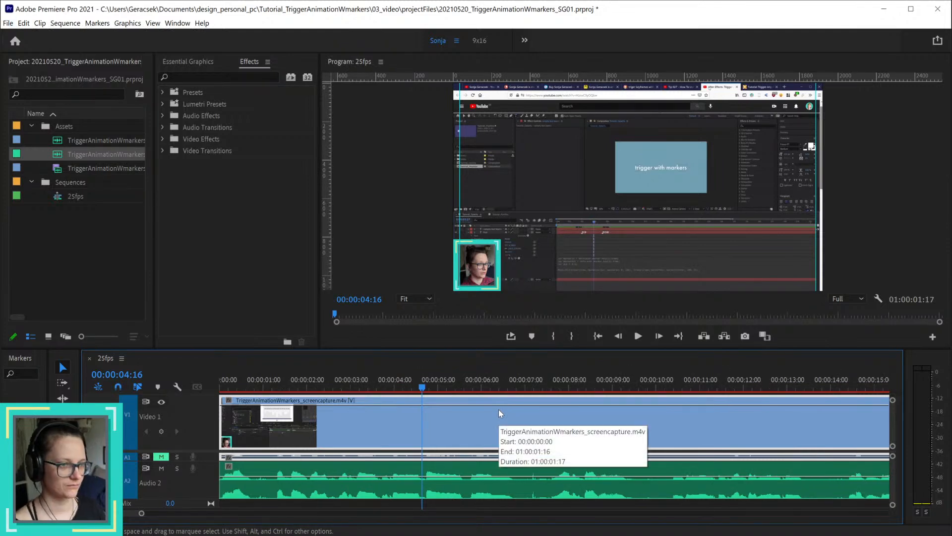
{"action": "key", "text": "space"}
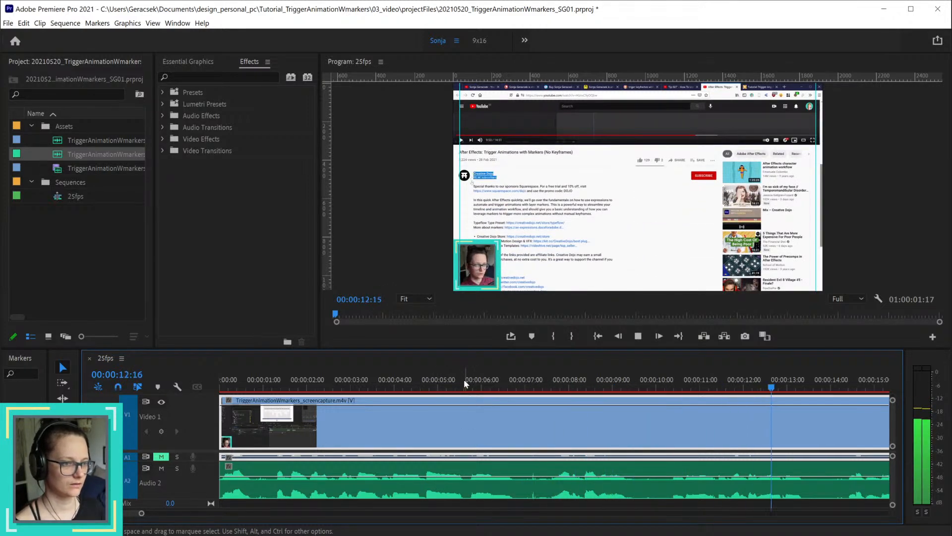
{"action": "left_click_drag", "start_coordinate": [466, 380], "coordinate": [517, 373]}
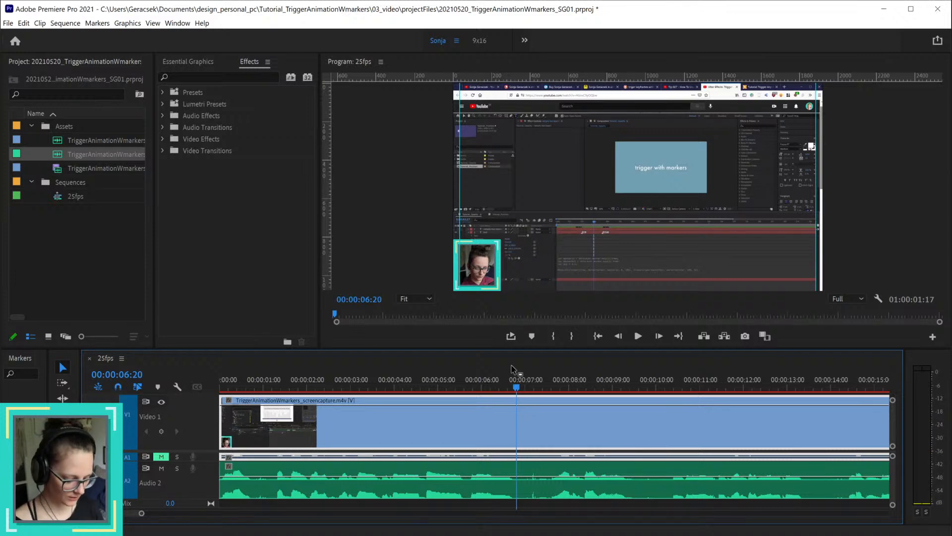
{"action": "key", "text": "ctrl+k"}
{"action": "left_click_drag", "start_coordinate": [518, 379], "coordinate": [550, 379]}
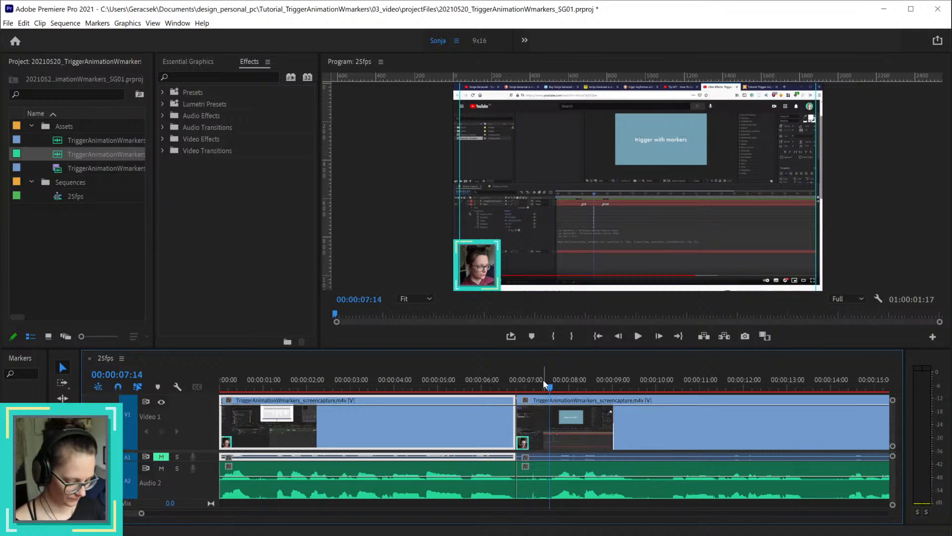
{"action": "key", "text": "ctrl+k"}
Step: Ripple delete the video and audio segment between the two cuts and play back across the join
{"action": "left_click", "coordinate": [542, 503]}
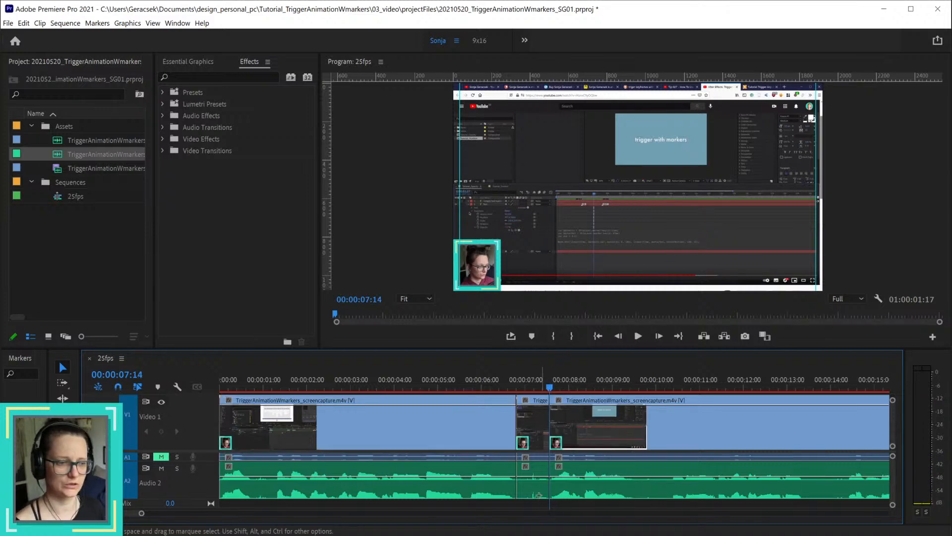
{"action": "left_click", "coordinate": [539, 495]}
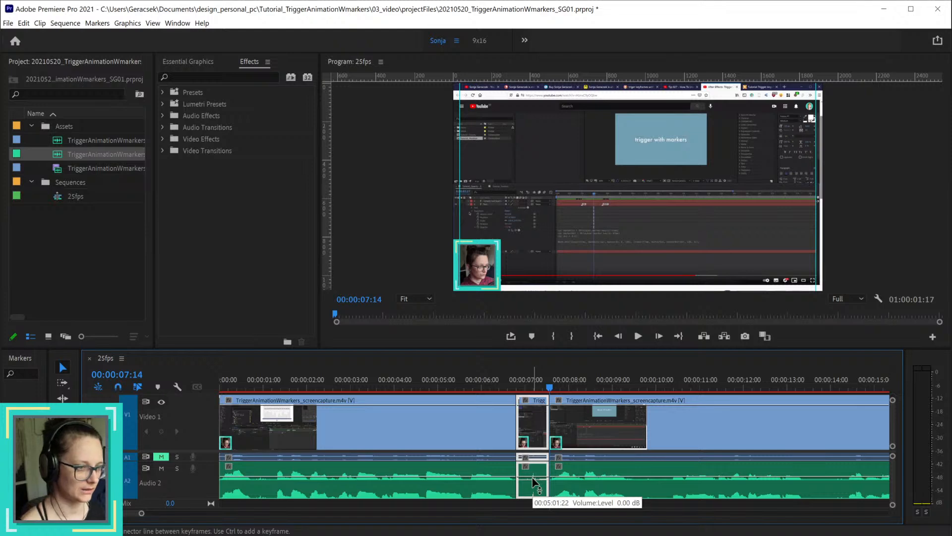
{"action": "key", "text": "shift+Delete"}
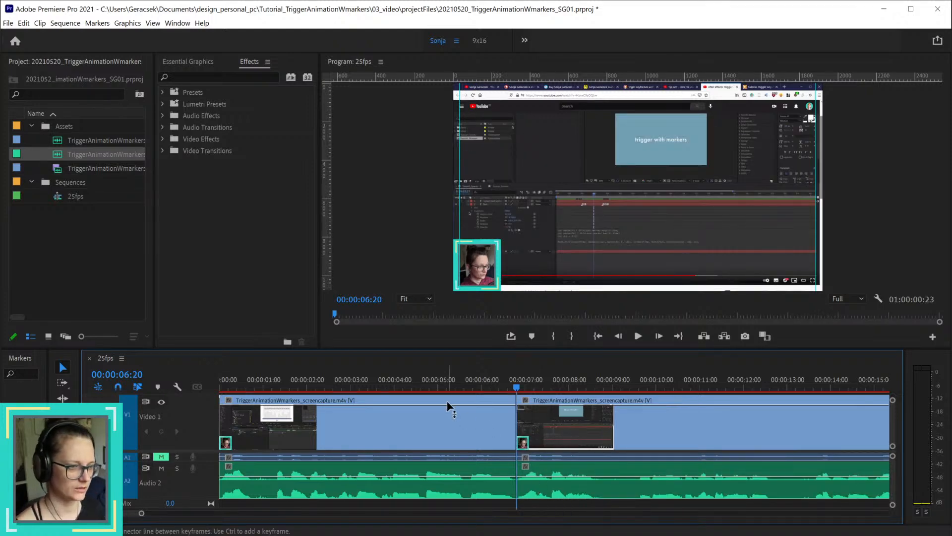
{"action": "left_click", "coordinate": [435, 387]}
{"action": "key", "text": "space"}
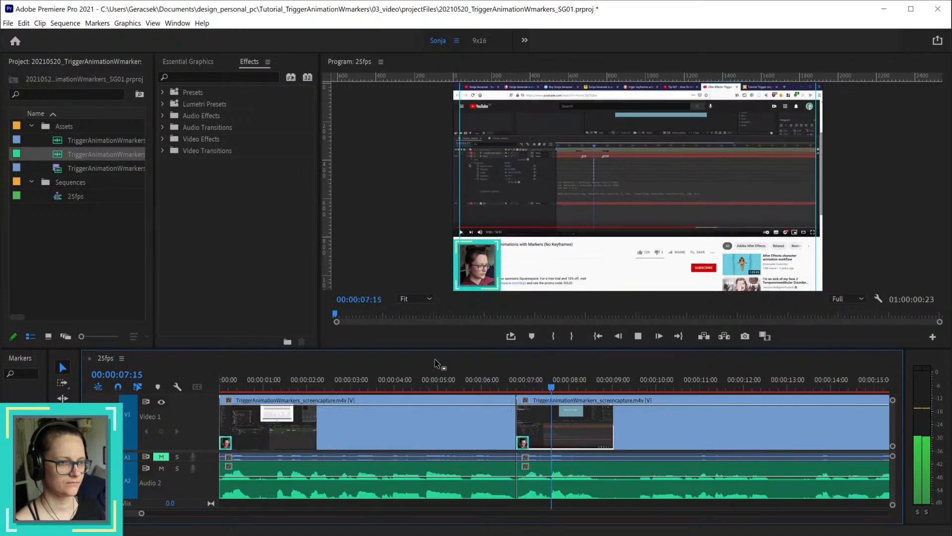
{"action": "key", "text": "space"}
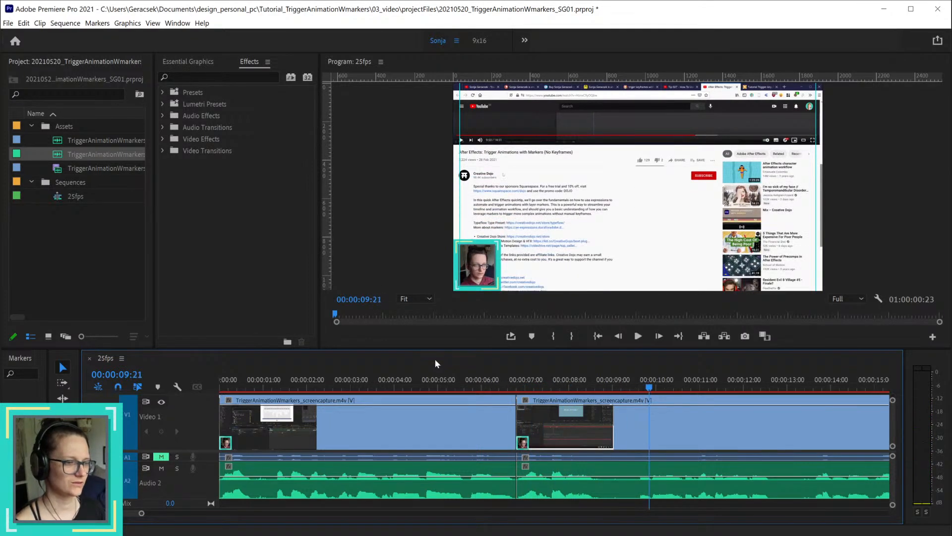
Step: Undo the ripple delete and both splits around the pause
{"action": "key", "text": "ctrl+z"}
{"action": "key", "text": "ctrl+z"}
{"action": "key", "text": "ctrl+z"}
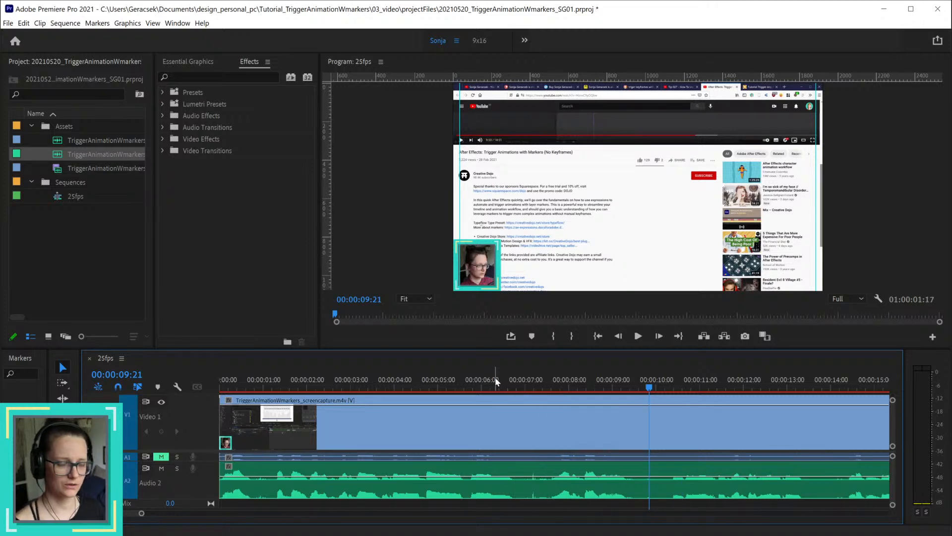
Step: Review the recording from 00:00:06:07 onward and return the playhead to 00:01:15:06
{"action": "left_click", "coordinate": [495, 378]}
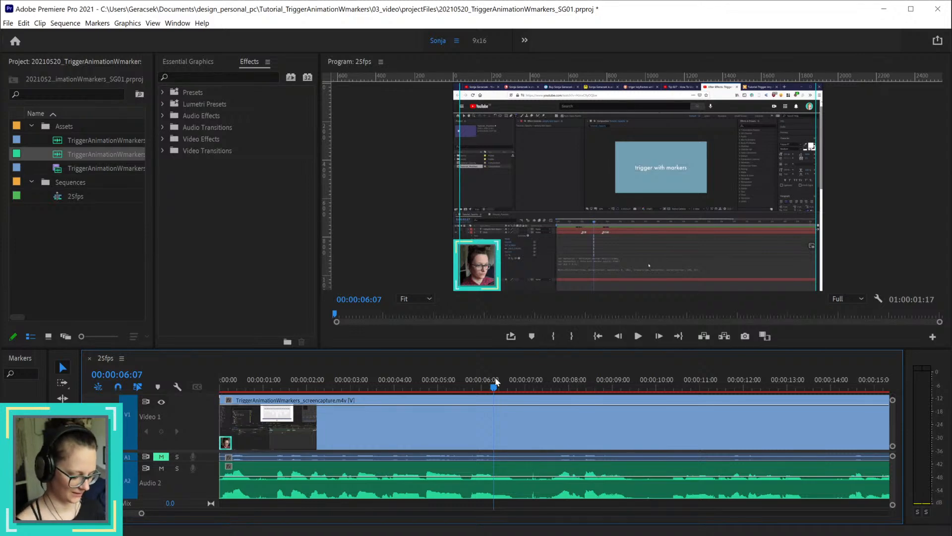
{"action": "key", "text": "space"}
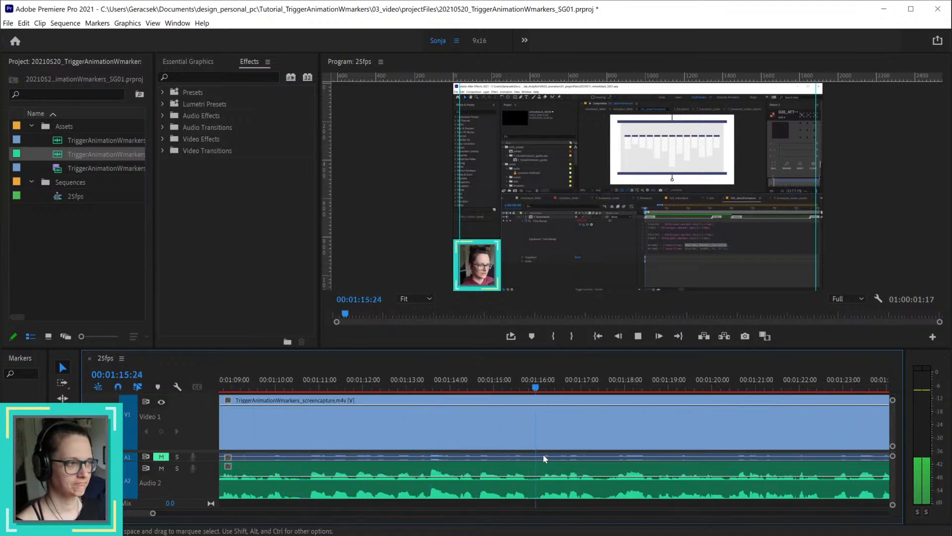
{"action": "key", "text": "space"}
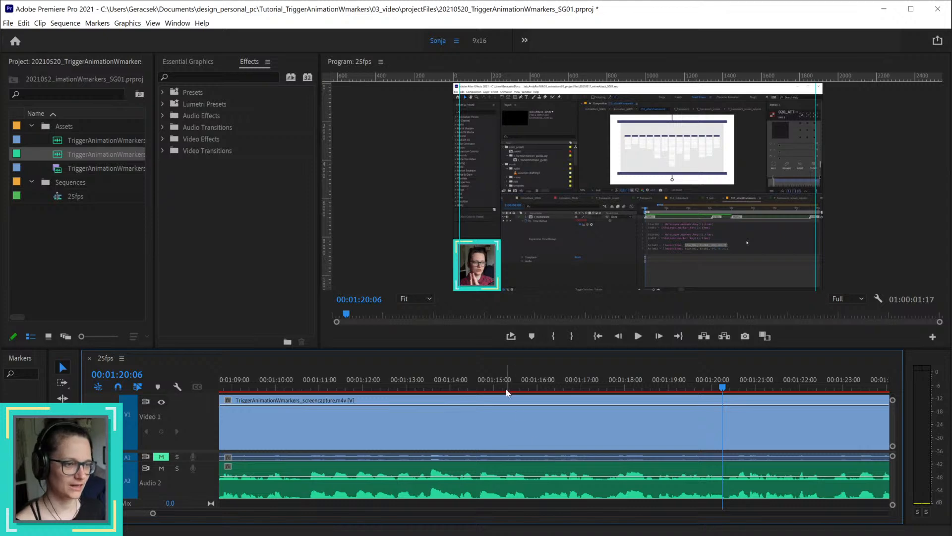
{"action": "left_click", "coordinate": [506, 390]}
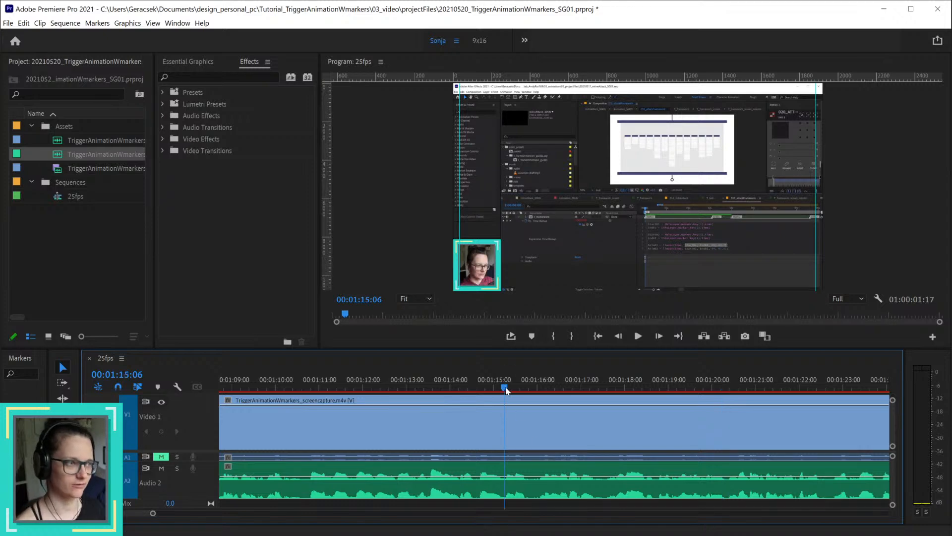
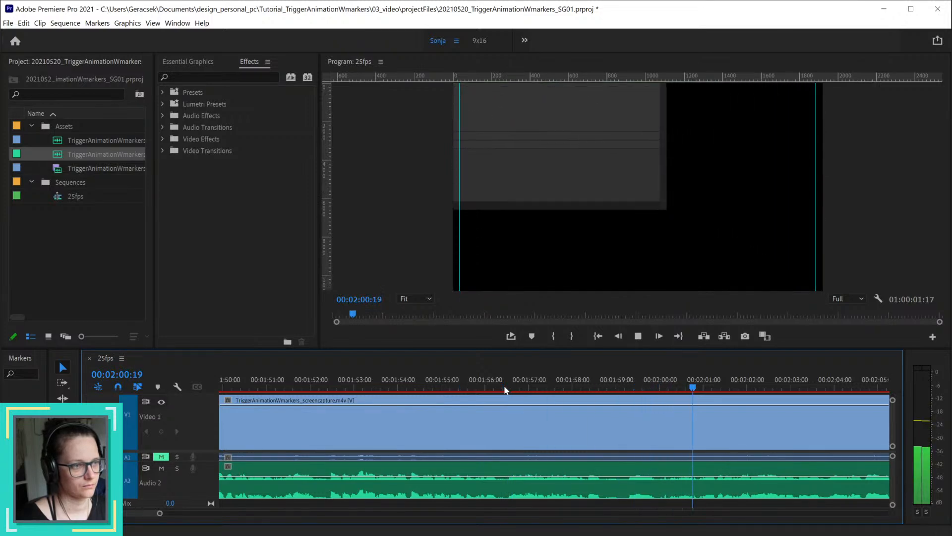
Step: Stop playback and split the video and all audio tracks at 00:01:56:07
{"action": "key", "text": "space"}
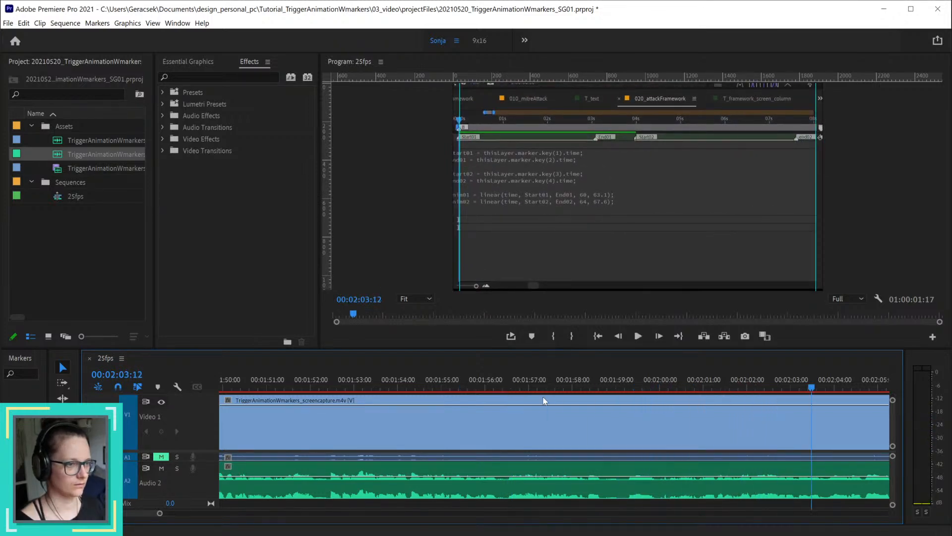
{"action": "left_click", "coordinate": [490, 386]}
{"action": "mouse_move", "coordinate": [491, 385]}
{"action": "left_mouse_down"}
{"action": "mouse_move", "coordinate": [508, 383]}
{"action": "mouse_move", "coordinate": [491, 383]}
{"action": "mouse_move", "coordinate": [499, 382]}
{"action": "left_mouse_up"}
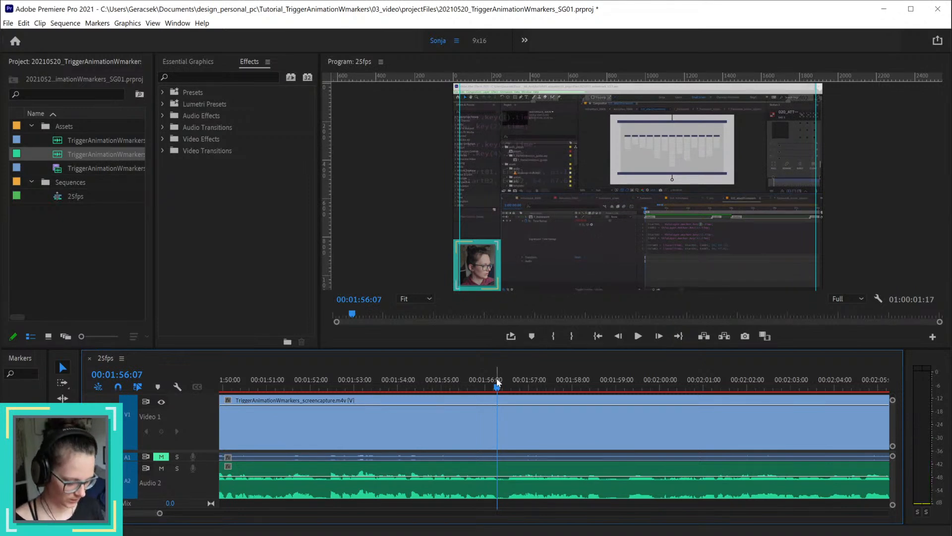
{"action": "key", "text": "ctrl+k"}
Step: Scrub ahead to find where the unwanted section ends and split the video and all audio tracks at 00:02:27:07
{"action": "key", "text": "minus"}
{"action": "key", "text": "minus"}
{"action": "key", "text": "minus"}
{"action": "key", "text": "minus"}
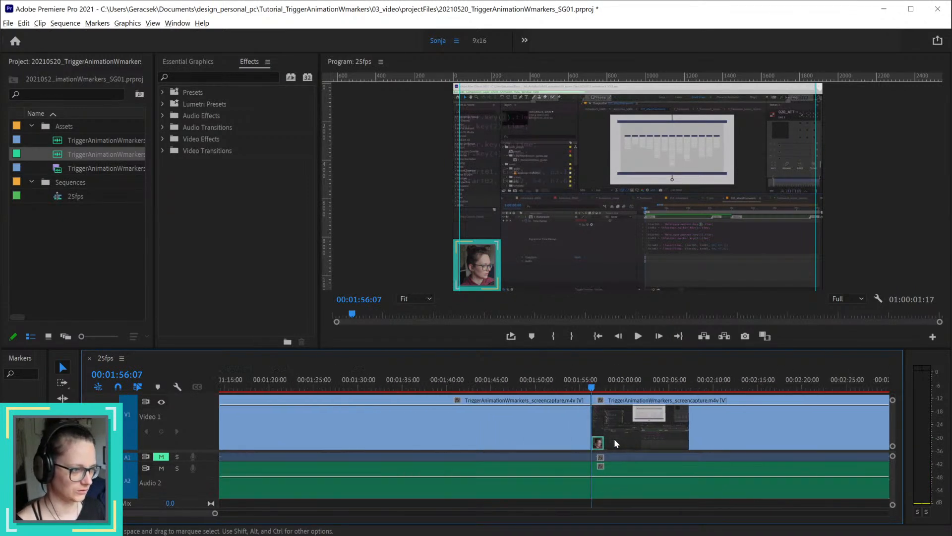
{"action": "left_click_drag", "start_coordinate": [611, 384], "coordinate": [695, 394]}
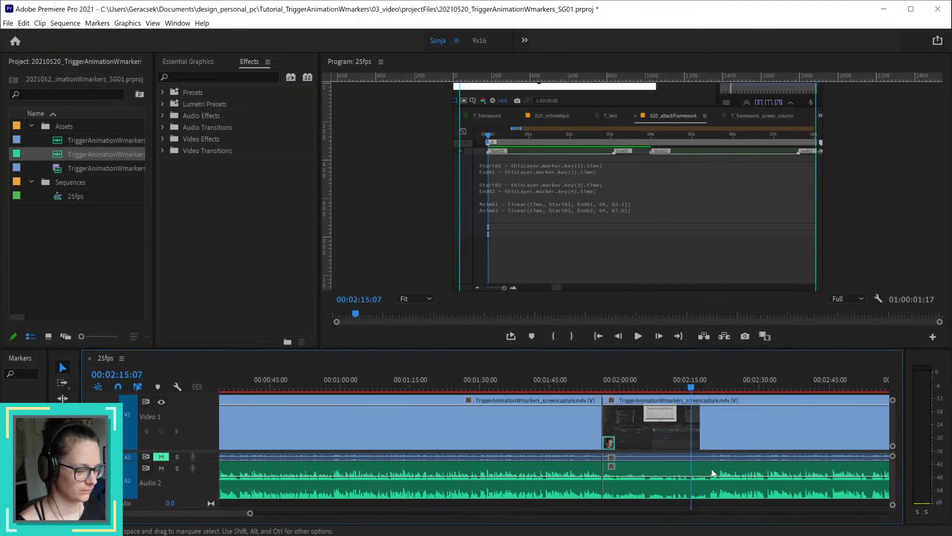
{"action": "scroll", "coordinate": [712, 469], "scroll_direction": "up", "scroll_amount": 4, "text": "alt"}
{"action": "scroll", "coordinate": [713, 469], "scroll_direction": "up", "scroll_amount": 1, "text": "alt"}
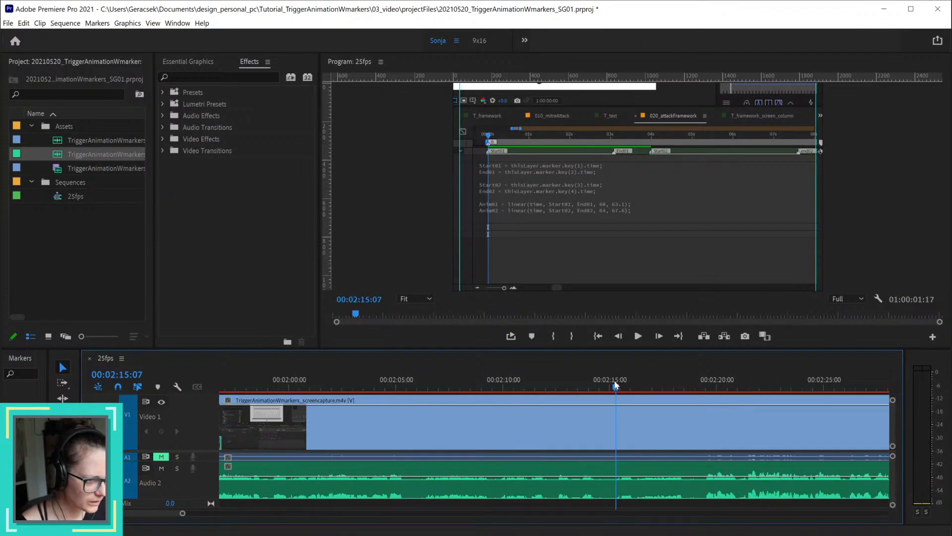
{"action": "left_click", "coordinate": [617, 390]}
{"action": "left_click_drag", "start_coordinate": [618, 390], "coordinate": [812, 390]}
{"action": "scroll", "coordinate": [746, 445], "scroll_direction": "down", "scroll_amount": 2, "text": "alt"}
{"action": "scroll", "coordinate": [746, 446], "scroll_direction": "down", "scroll_amount": 1, "text": "alt"}
{"action": "scroll", "coordinate": [809, 430], "scroll_direction": "up", "scroll_amount": 2, "text": "alt"}
{"action": "scroll", "coordinate": [808, 430], "scroll_direction": "up", "scroll_amount": 1, "text": "alt"}
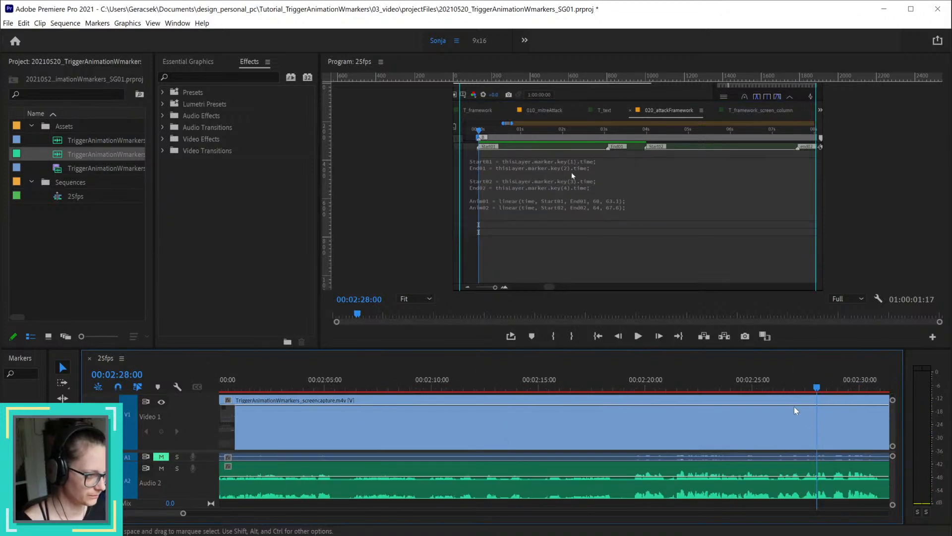
{"action": "left_click_drag", "start_coordinate": [746, 385], "coordinate": [804, 386]}
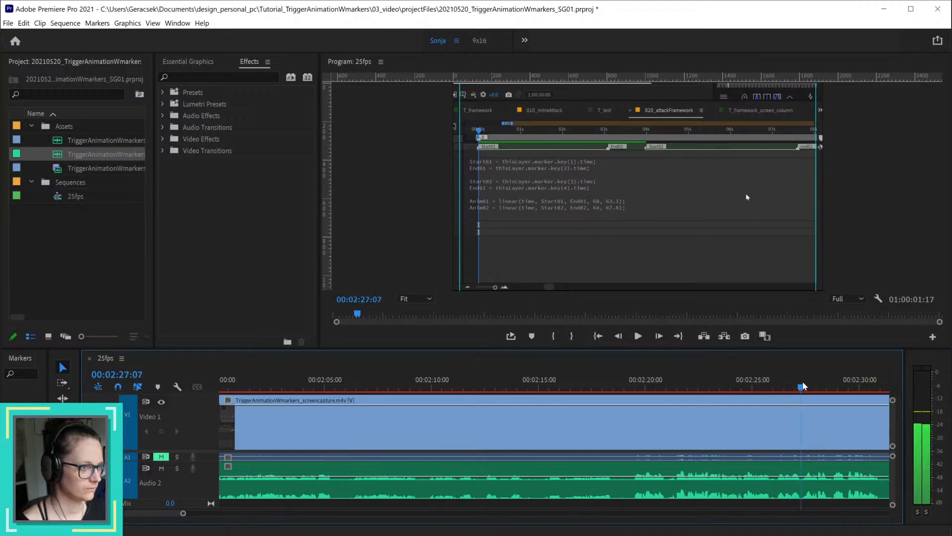
{"action": "key", "text": "ctrl+k"}
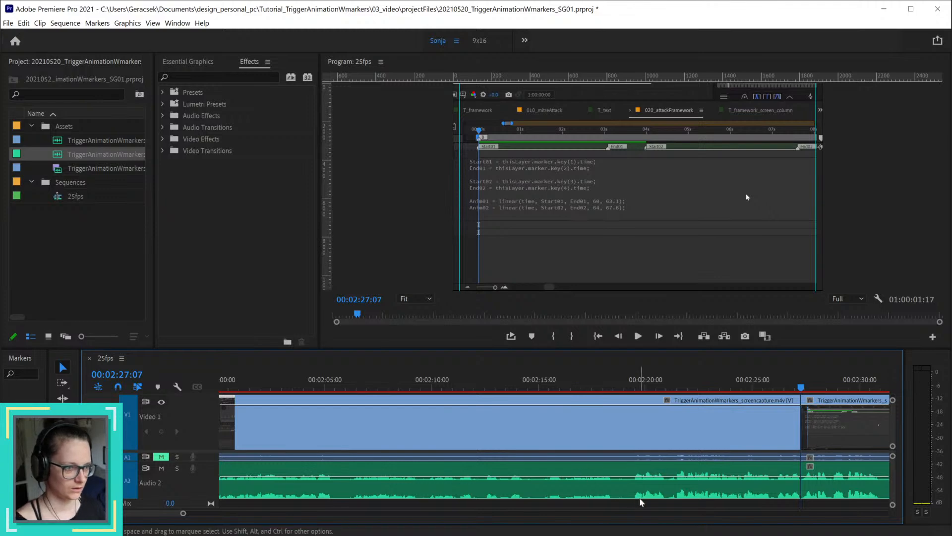
Step: Ripple delete the video and audio segment between the 00:01:56:07 and 00:02:27:07 cuts and play back across the join
{"action": "scroll", "coordinate": [640, 502], "scroll_direction": "down", "scroll_amount": 3}
{"action": "left_click_drag", "start_coordinate": [672, 501], "coordinate": [648, 419]}
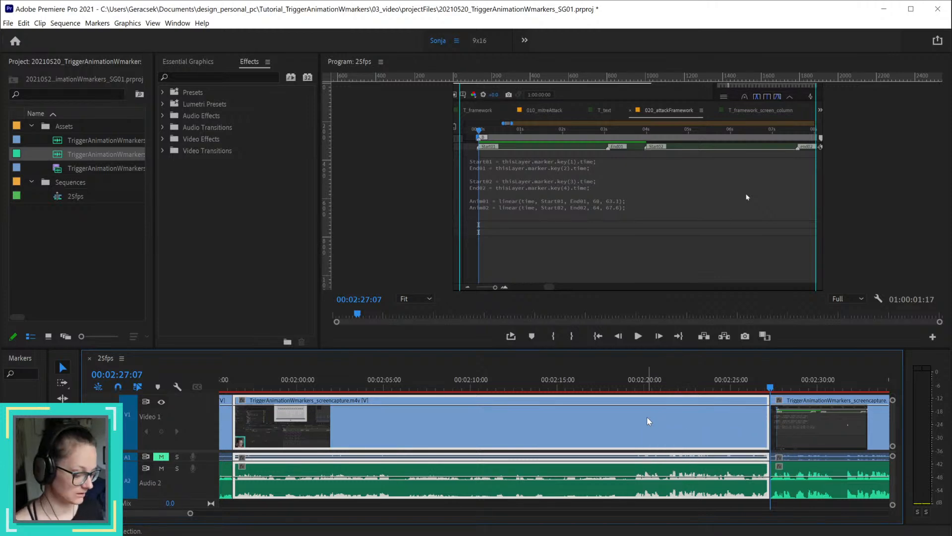
{"action": "key", "text": "shift+Delete"}
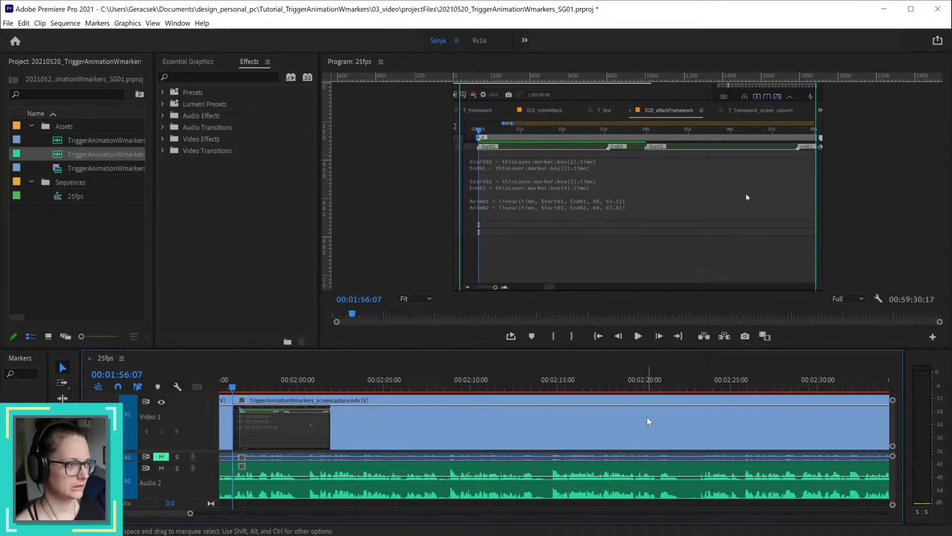
{"action": "mouse_move", "coordinate": [240, 388]}
{"action": "left_mouse_down"}
{"action": "mouse_move", "coordinate": [201, 387]}
{"action": "mouse_move", "coordinate": [233, 390]}
{"action": "left_mouse_up"}
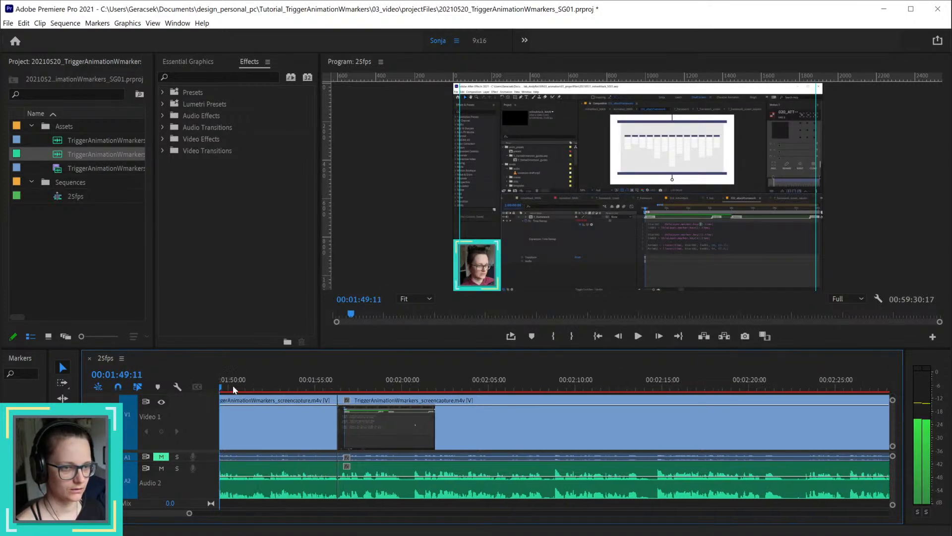
{"action": "left_click", "coordinate": [323, 385]}
{"action": "key", "text": "space"}
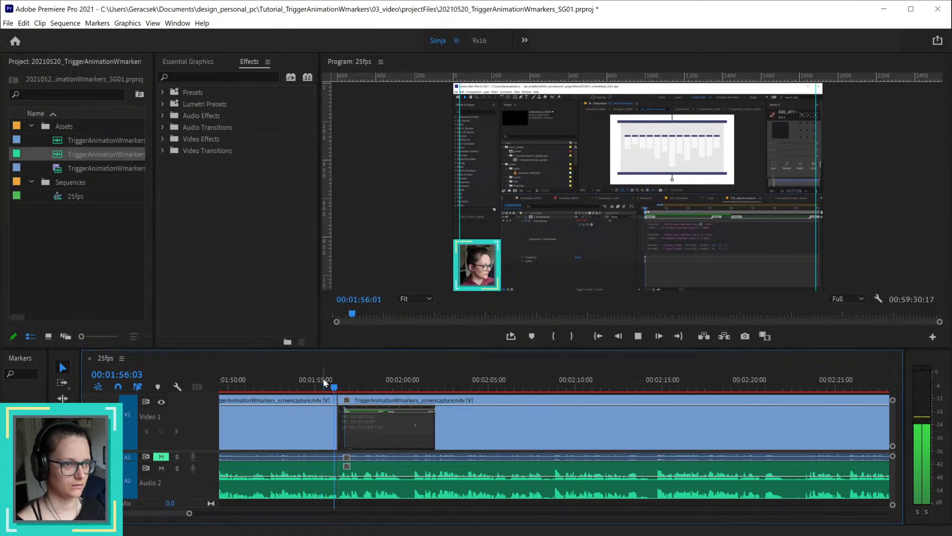
{"action": "key", "text": "space"}
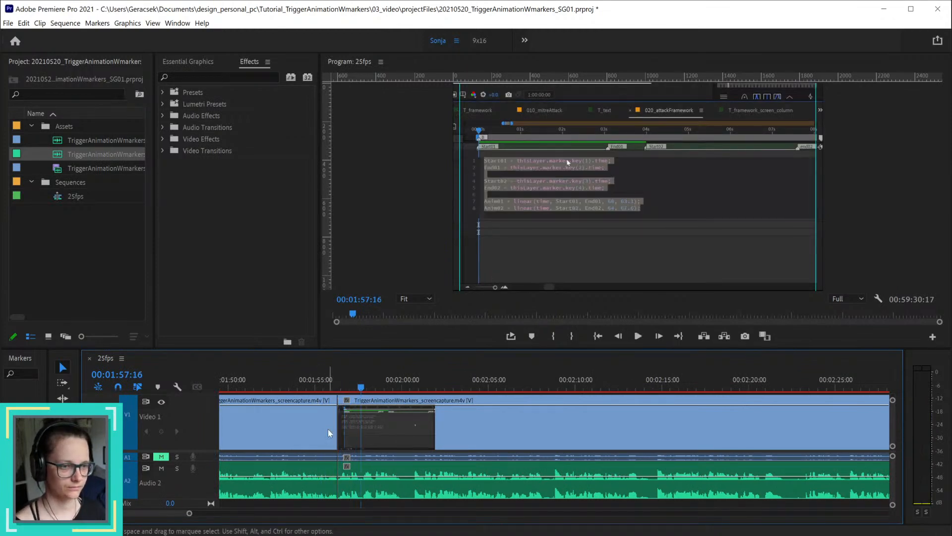
Step: Split all tracks at 00:01:55:14 and ripple delete the short segment between that cut and the join
{"action": "scroll", "coordinate": [328, 429], "scroll_direction": "up", "scroll_amount": 2}
{"action": "left_click_drag", "start_coordinate": [242, 379], "coordinate": [326, 391]}
{"action": "scroll", "coordinate": [327, 465], "scroll_direction": "up", "scroll_amount": 3}
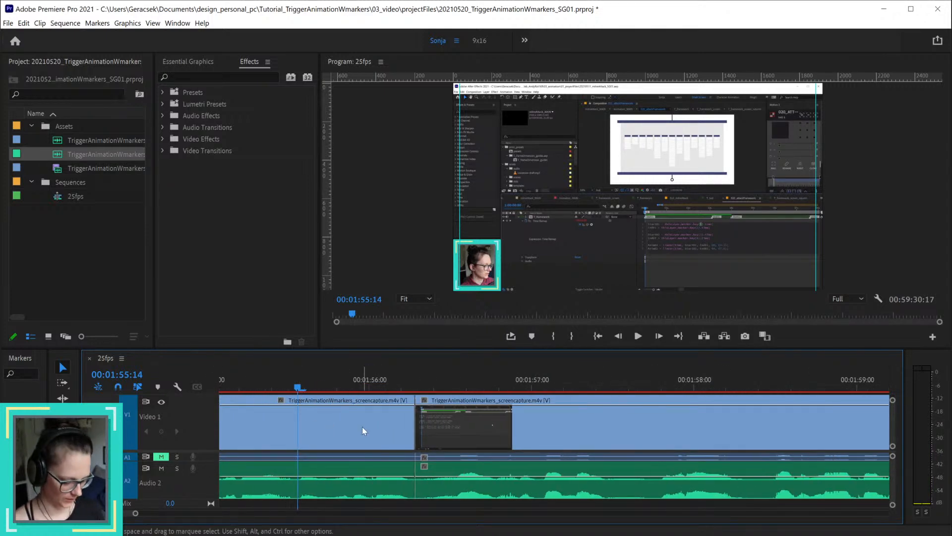
{"action": "key", "text": "ctrl+k"}
{"action": "left_click", "coordinate": [372, 493]}
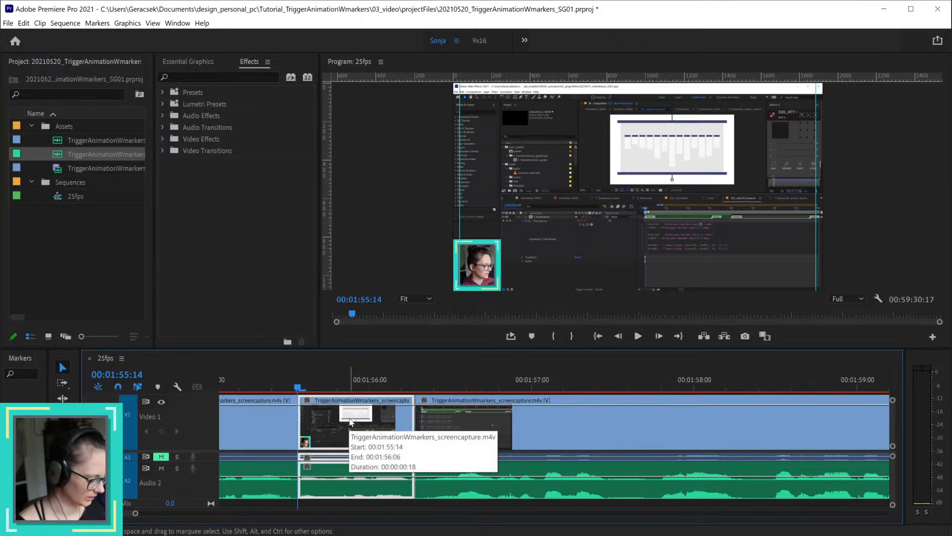
{"action": "key", "text": "shift+Delete"}
Step: Play back across the join at 00:01:55:14 several times to check the picture and sound of the cut
{"action": "scroll", "coordinate": [406, 455], "scroll_direction": "down", "scroll_amount": 1}
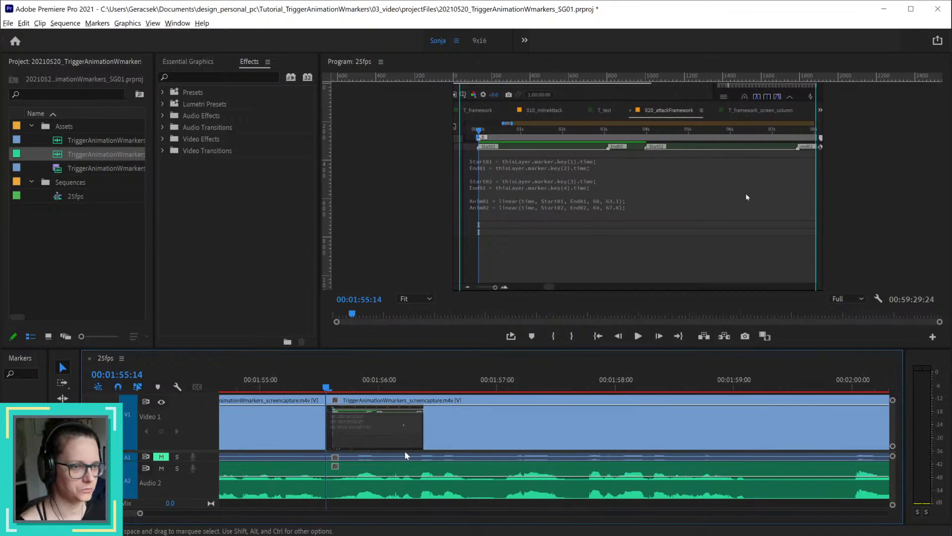
{"action": "scroll", "coordinate": [405, 455], "scroll_direction": "down", "scroll_amount": 3}
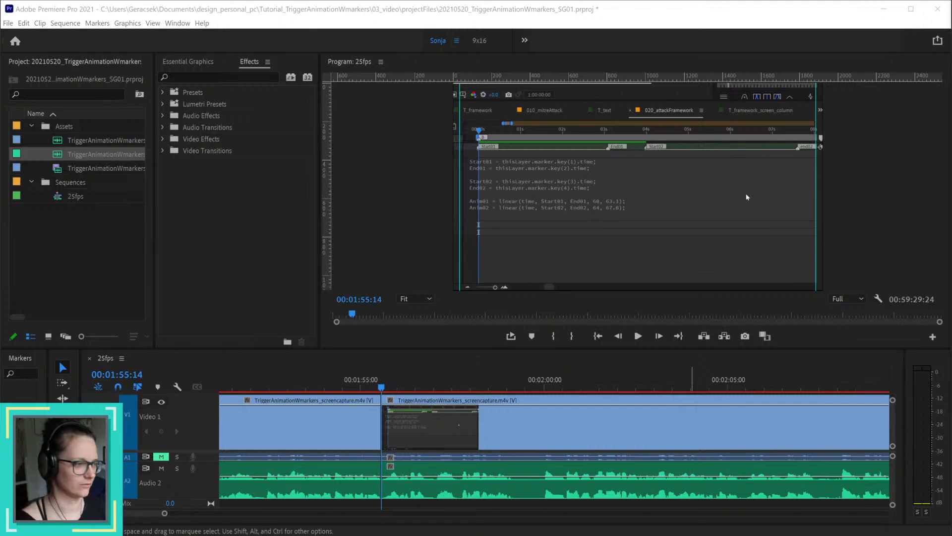
{"action": "left_click", "coordinate": [365, 387]}
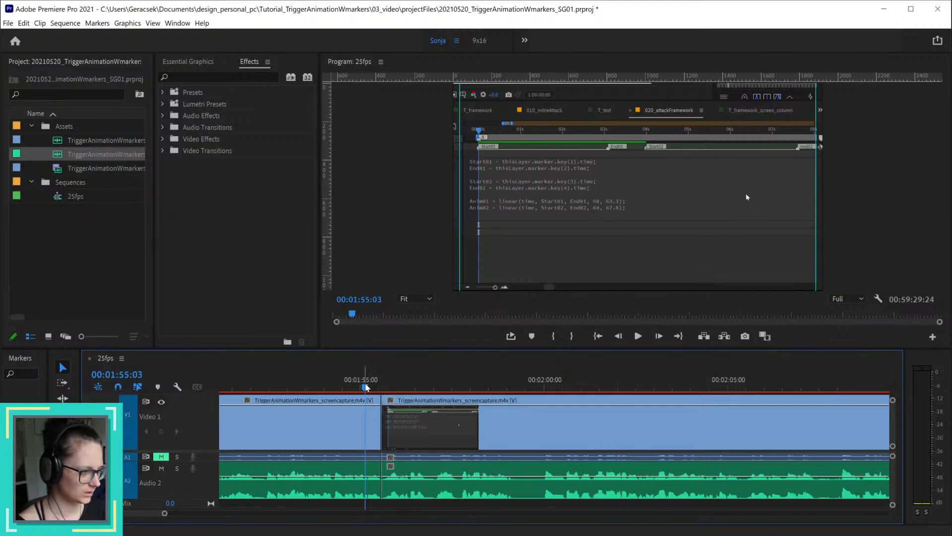
{"action": "key", "text": "space"}
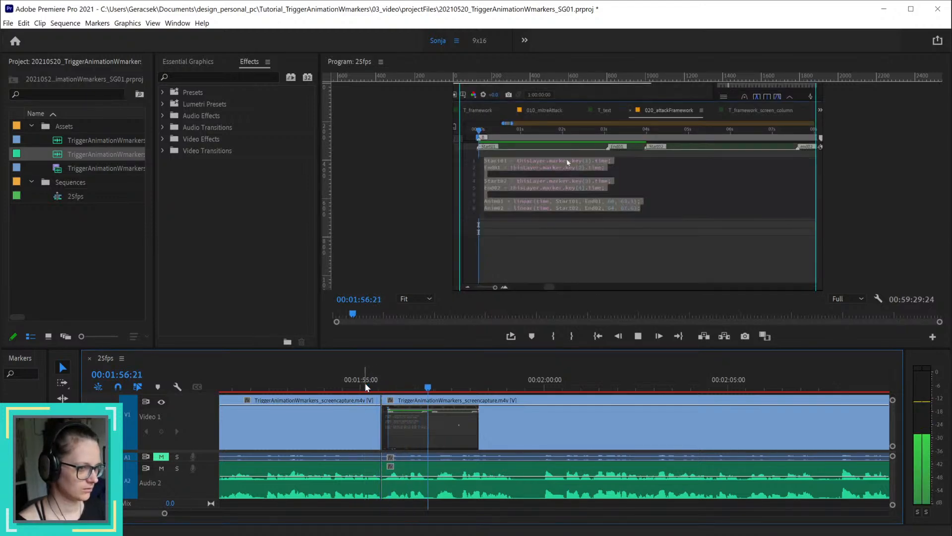
{"action": "left_click", "coordinate": [365, 385]}
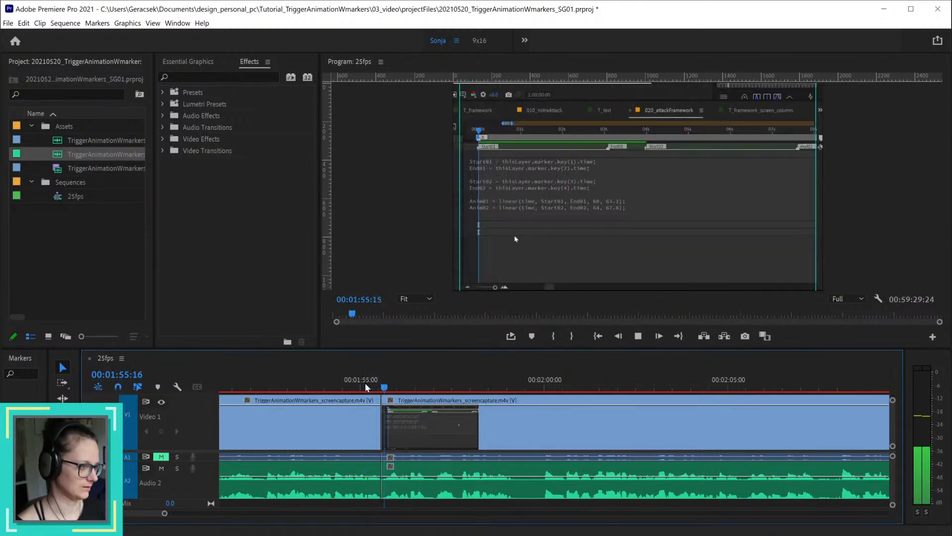
{"action": "key", "text": "space"}
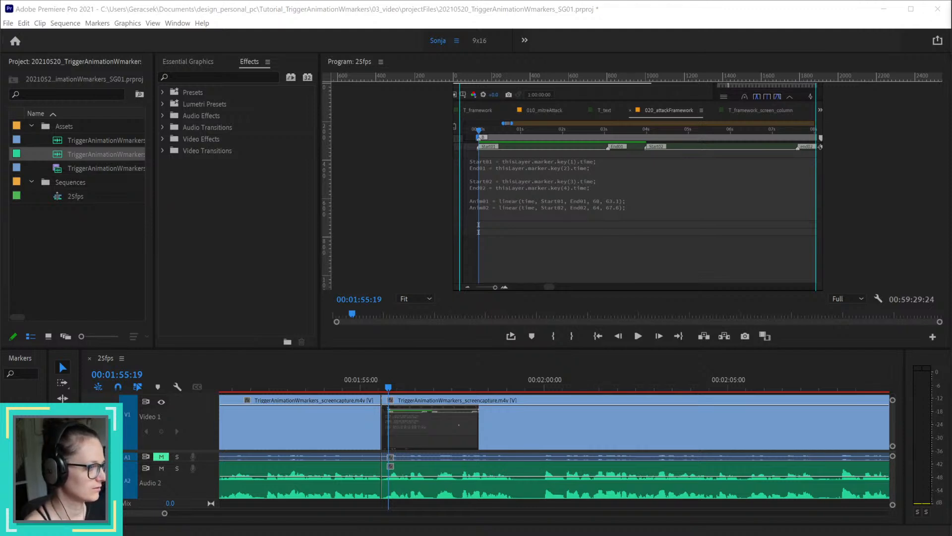
{"action": "left_click", "coordinate": [355, 381]}
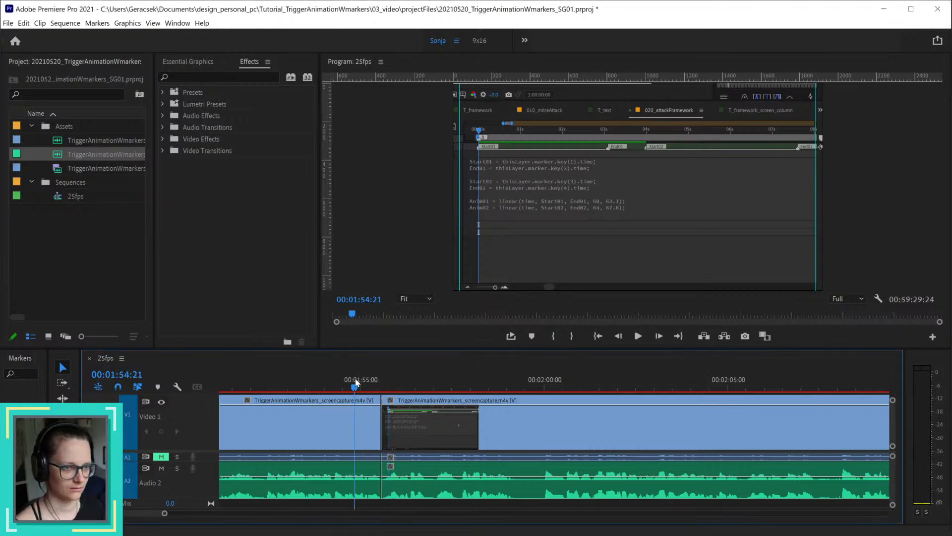
{"action": "key", "text": "space"}
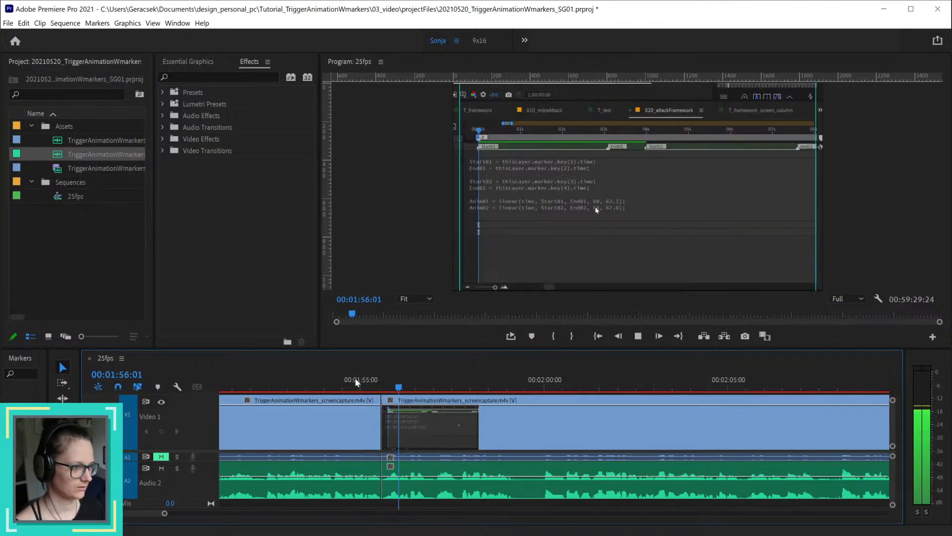
{"action": "key", "text": "space"}
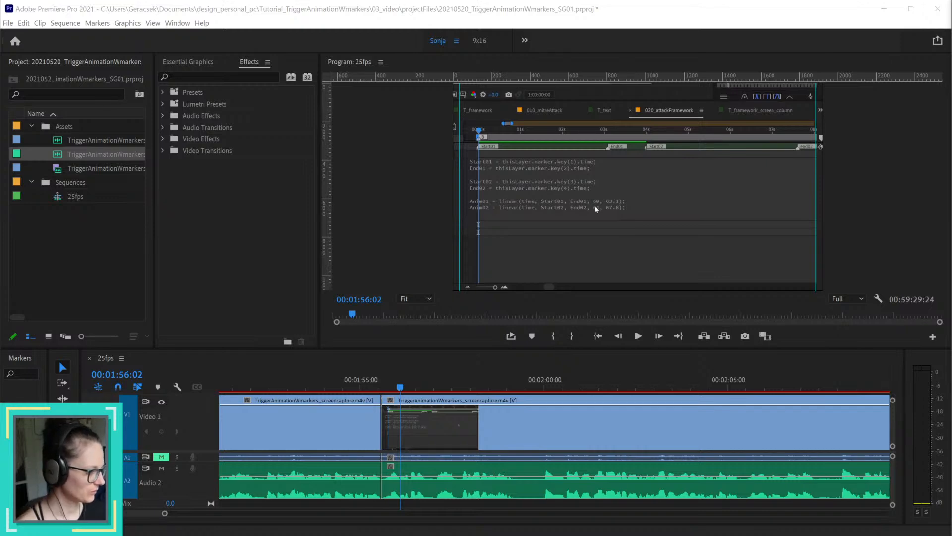
{"action": "left_click", "coordinate": [372, 382]}
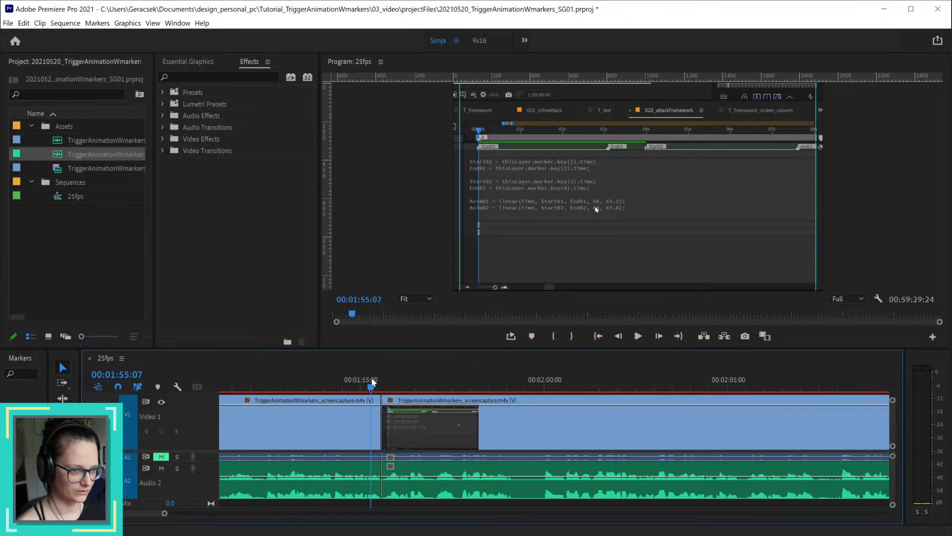
{"action": "key", "text": "space"}
{"action": "key", "text": "space"}
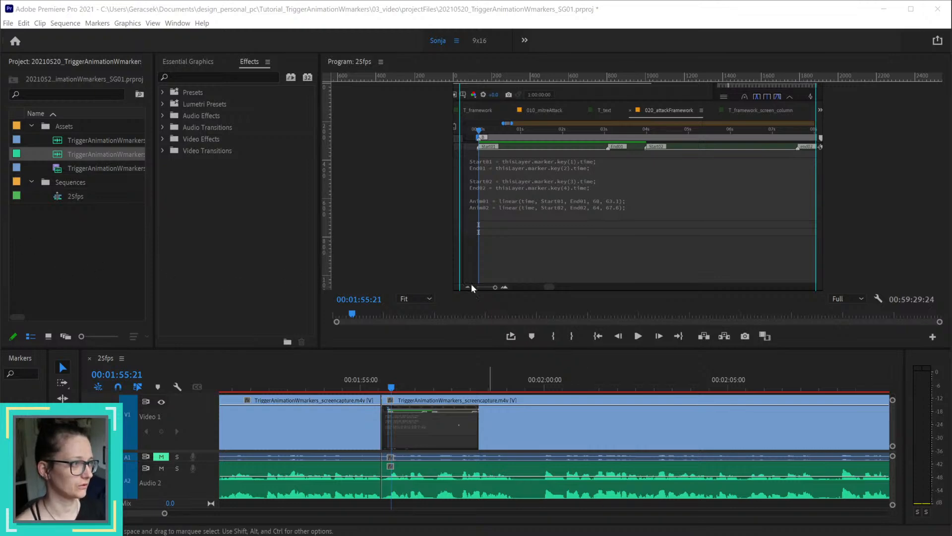
{"action": "left_click", "coordinate": [8, 23]}
{"action": "left_click", "coordinate": [9, 24]}
{"action": "left_click", "coordinate": [9, 23]}
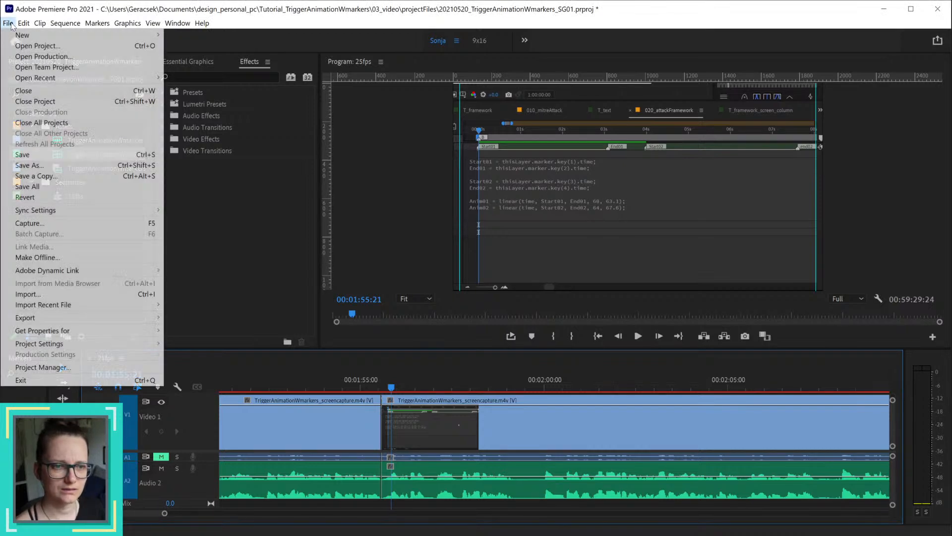
{"action": "mouse_move", "coordinate": [68, 213]}
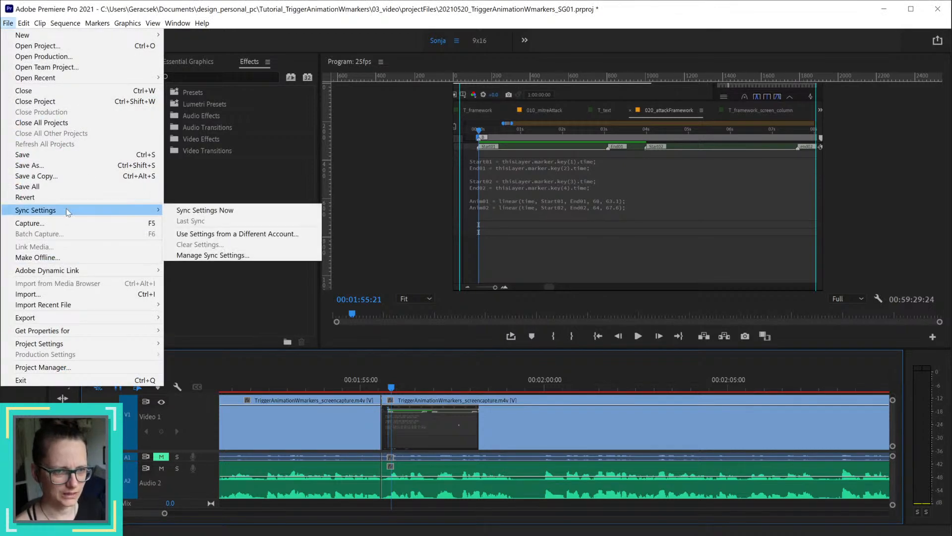
{"action": "mouse_move", "coordinate": [79, 345]}
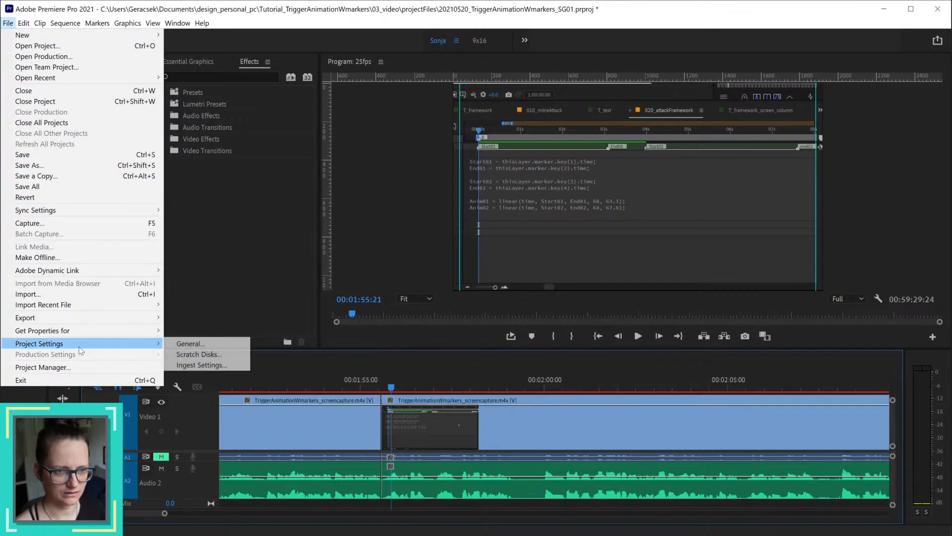
{"action": "left_click", "coordinate": [208, 344]}
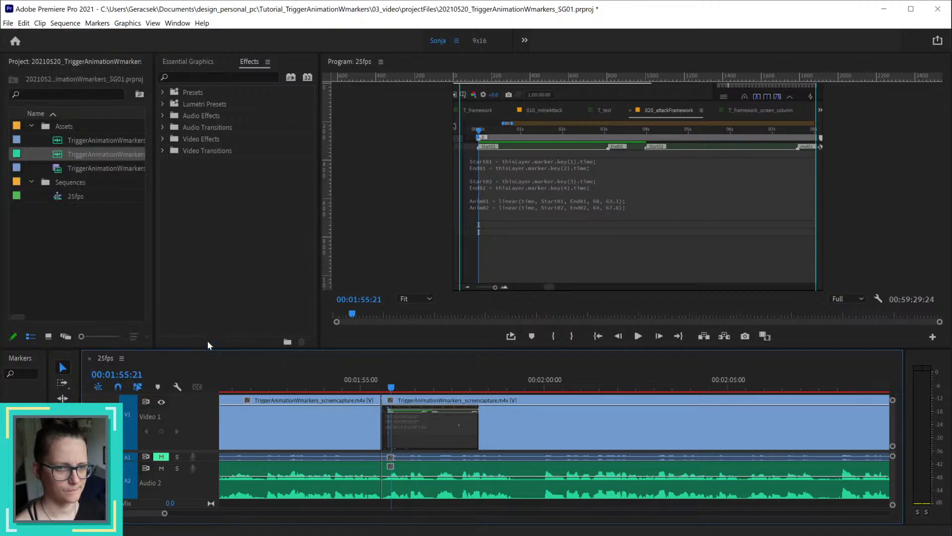
{"action": "left_click", "coordinate": [630, 454]}
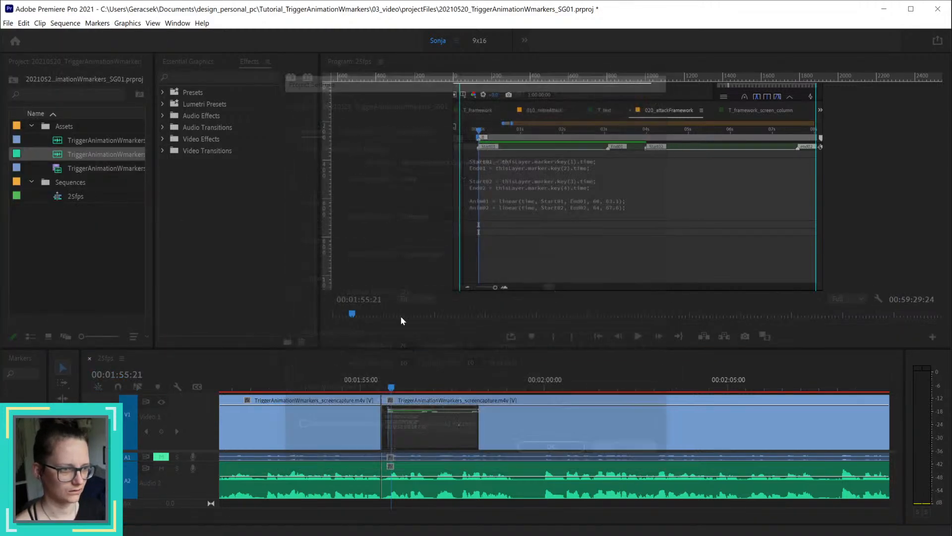
Step: Open the Audio Hardware preferences and review the default input devices, keeping Microphone (Realtek(R) Audio) selected
{"action": "left_click", "coordinate": [25, 23]}
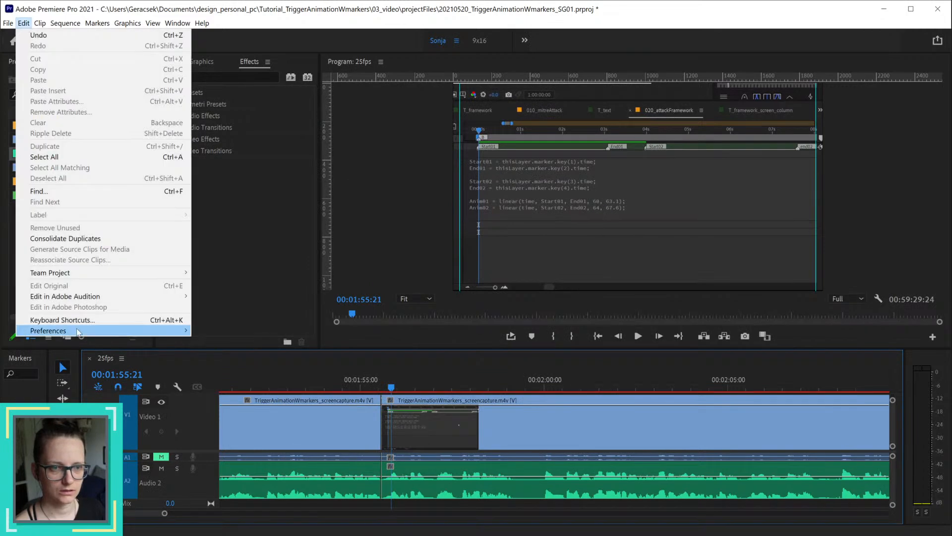
{"action": "mouse_move", "coordinate": [79, 331]}
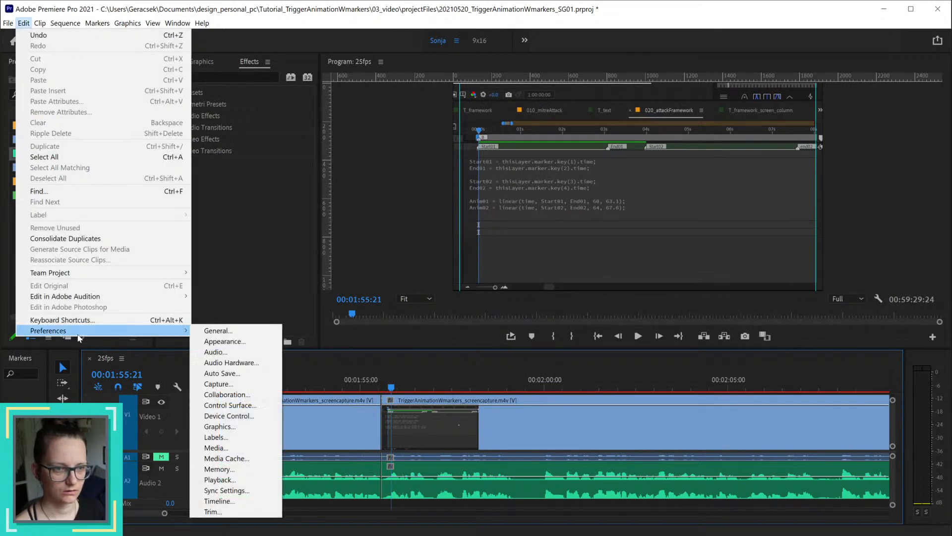
{"action": "left_click", "coordinate": [231, 363]}
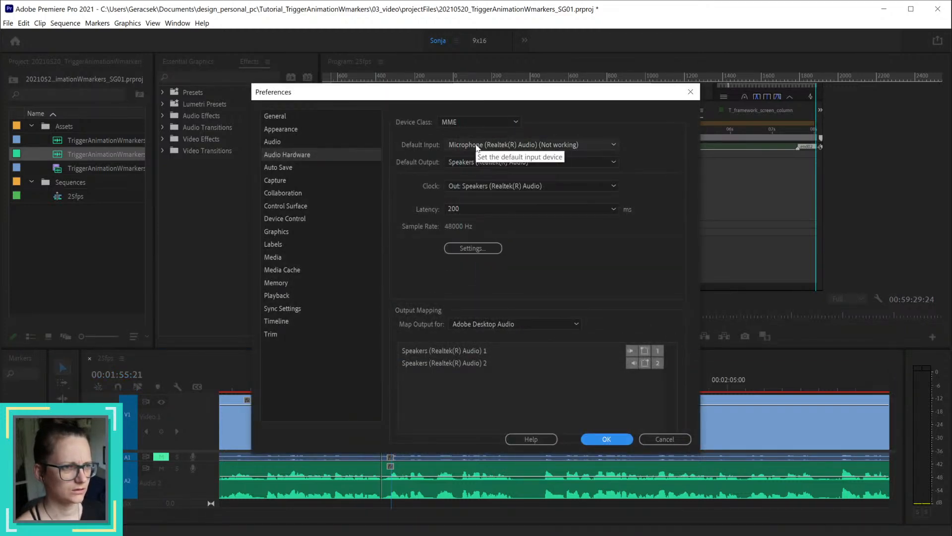
{"action": "left_click", "coordinate": [604, 143]}
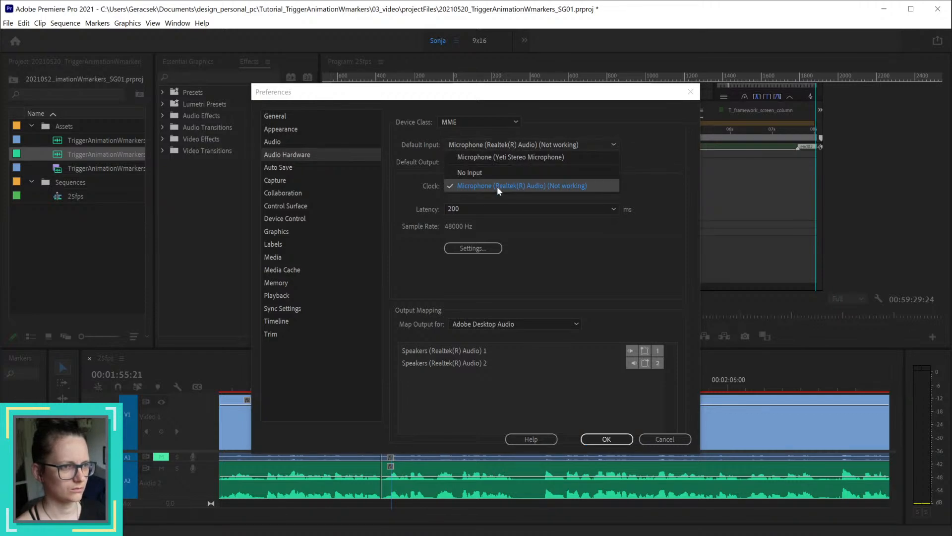
{"action": "left_click", "coordinate": [534, 186]}
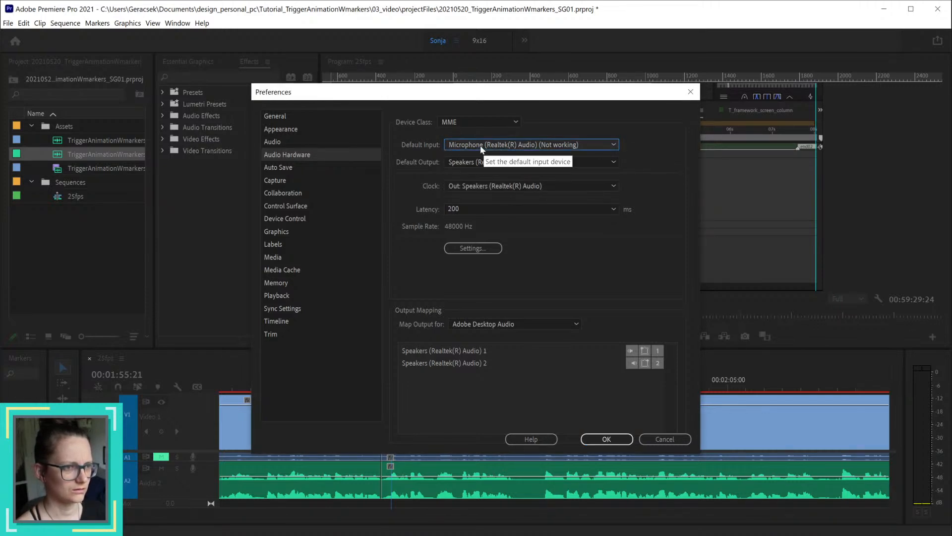
Step: Review the default output and clock device options, keeping Speakers (Realtek(R) Audio) for both
{"action": "left_click", "coordinate": [549, 162]}
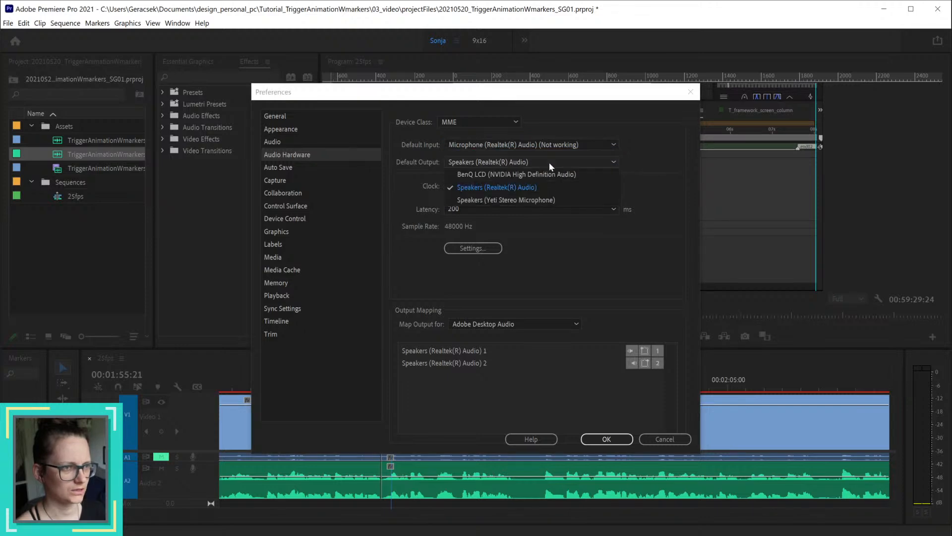
{"action": "left_click", "coordinate": [514, 189]}
{"action": "left_click", "coordinate": [513, 186]}
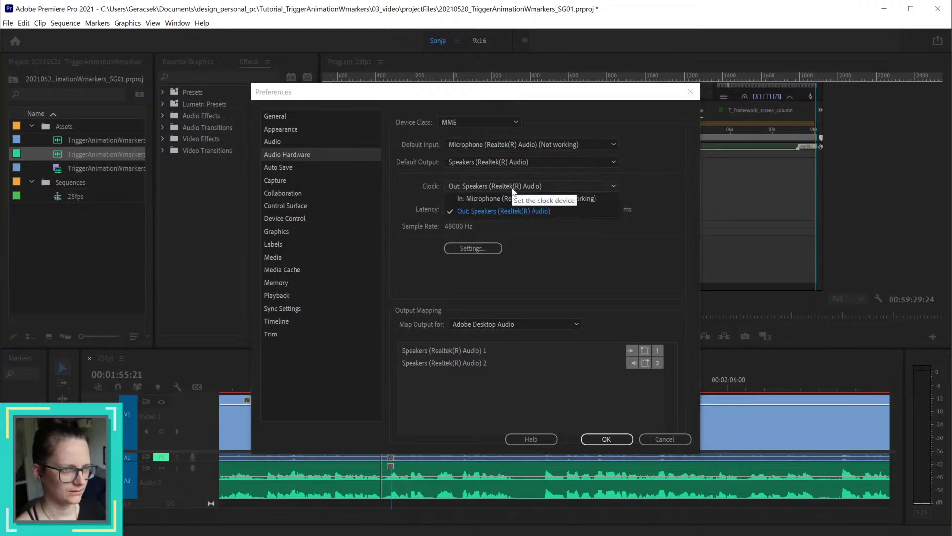
{"action": "left_click", "coordinate": [511, 210]}
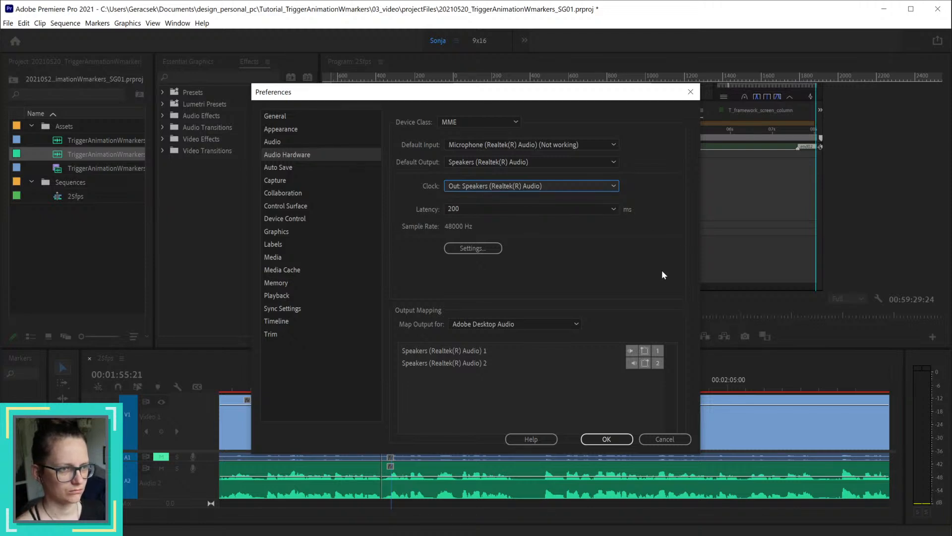
Step: Look through the general Audio, Audio Hardware and Auto Save preferences and confirm the preferences dialog
{"action": "left_click", "coordinate": [272, 143]}
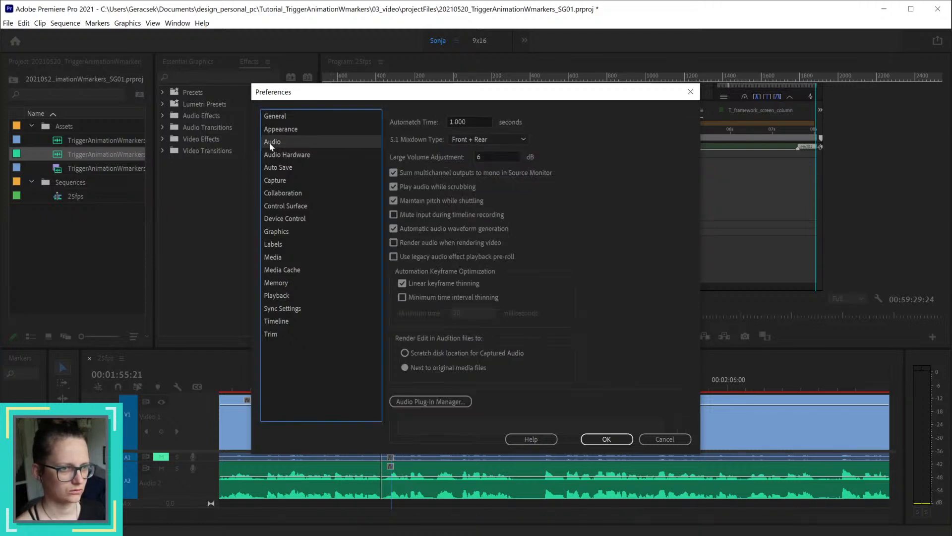
{"action": "left_click", "coordinate": [281, 154]}
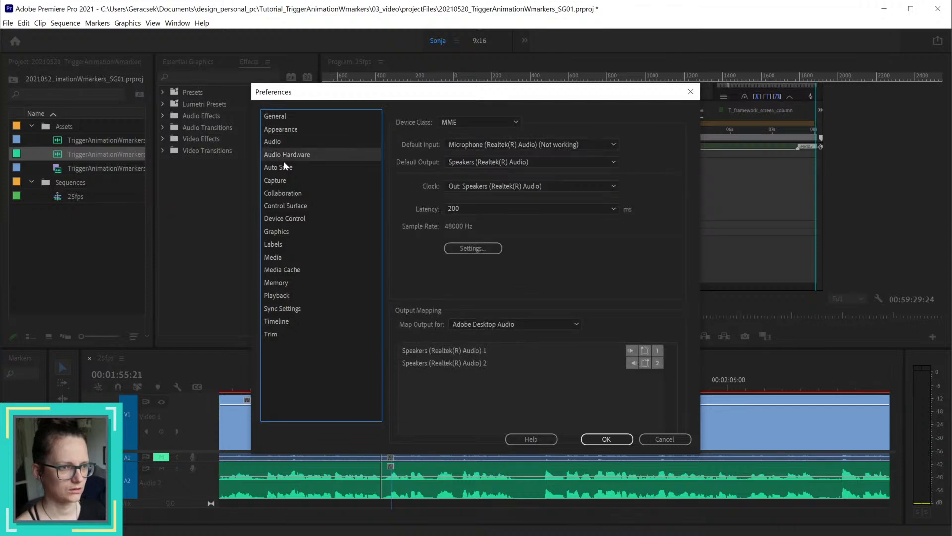
{"action": "left_click", "coordinate": [284, 167]}
{"action": "left_click", "coordinate": [624, 440]}
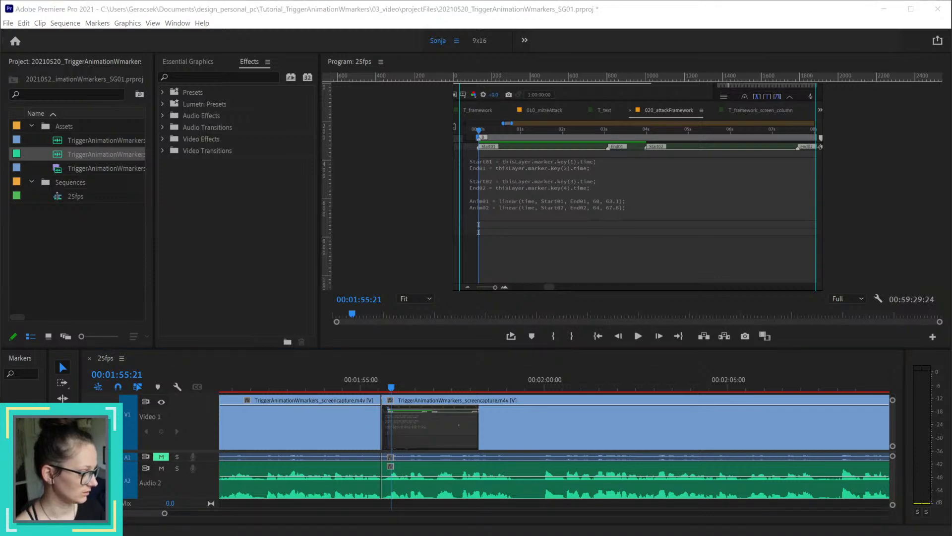
Step: Play back repeatedly from about 00:01:55:00 across the 00:01:55:14 join to test the sequence's sound output
{"action": "left_click", "coordinate": [367, 387]}
{"action": "key", "text": "space"}
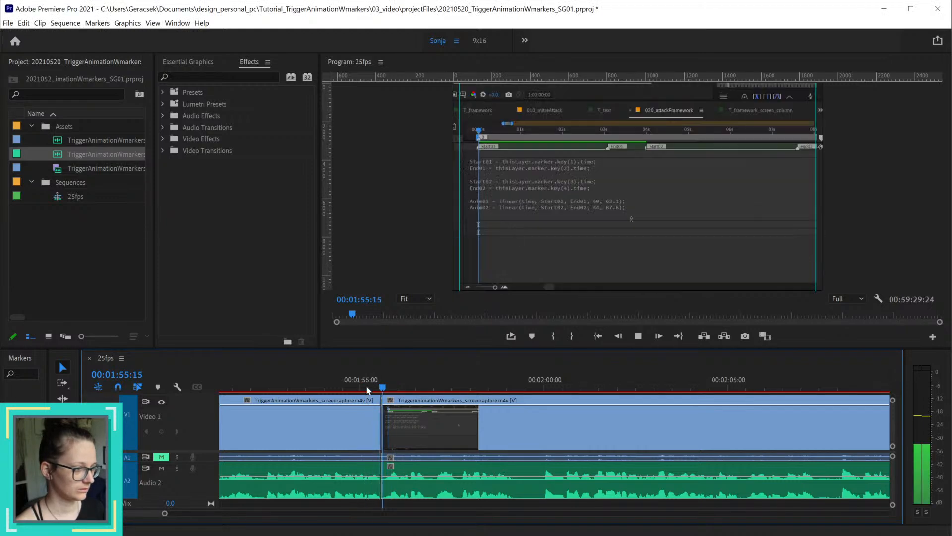
{"action": "key", "text": "space"}
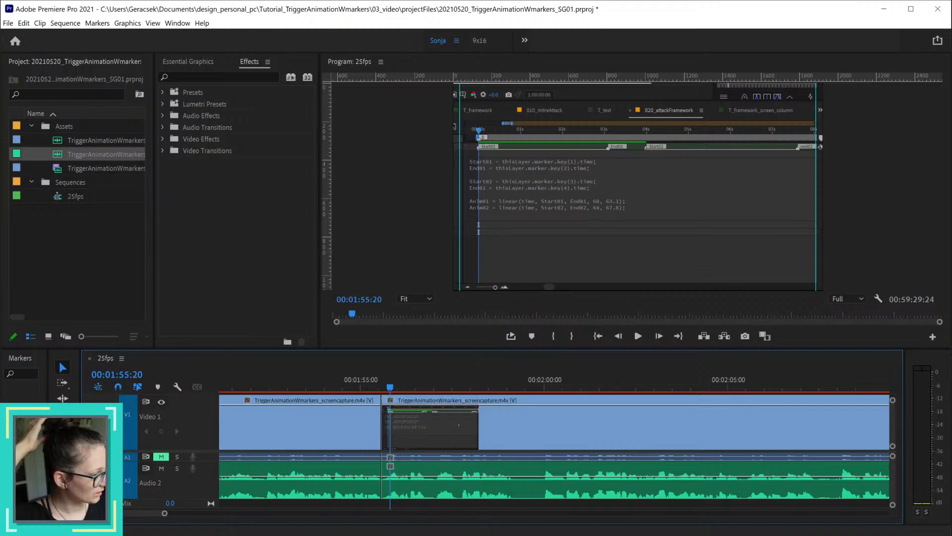
{"action": "key", "text": "alt+Tab"}
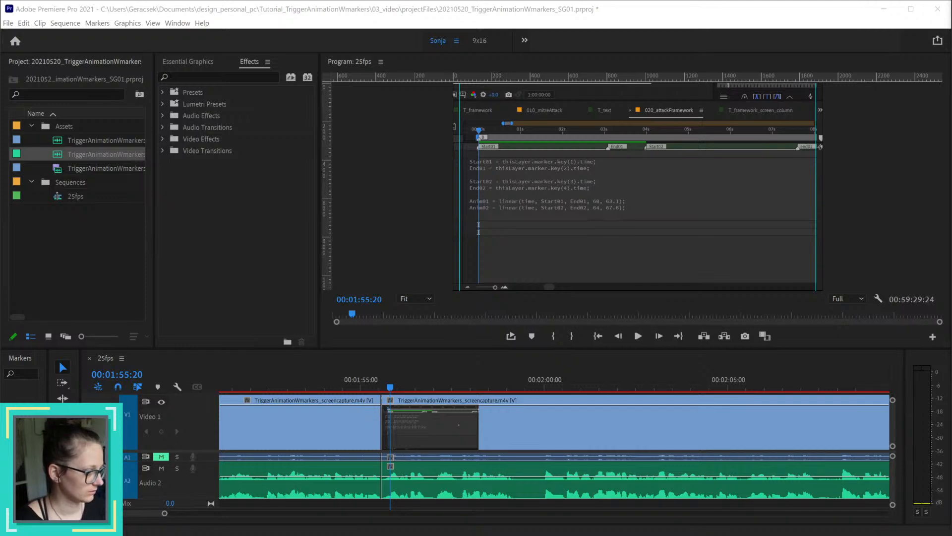
{"action": "left_click", "coordinate": [361, 387]}
{"action": "key", "text": "space"}
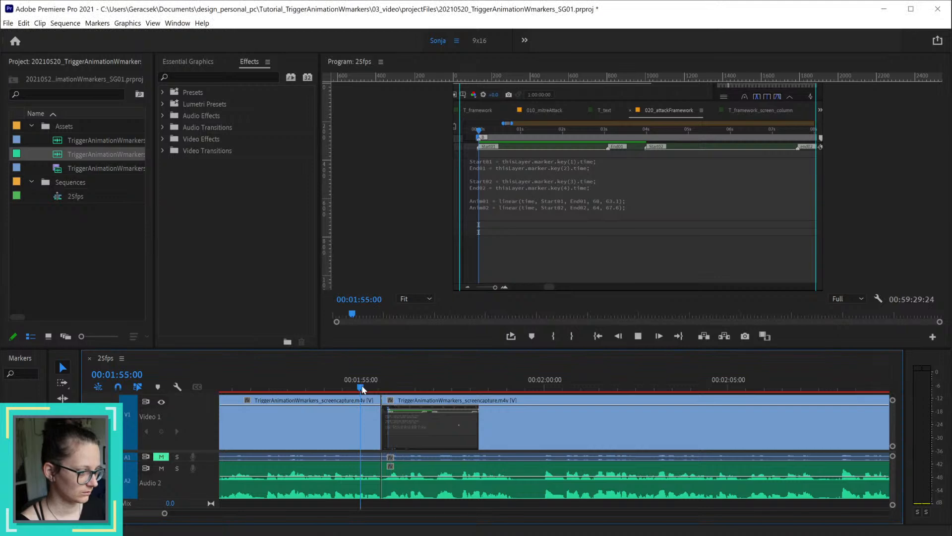
{"action": "key", "text": "space"}
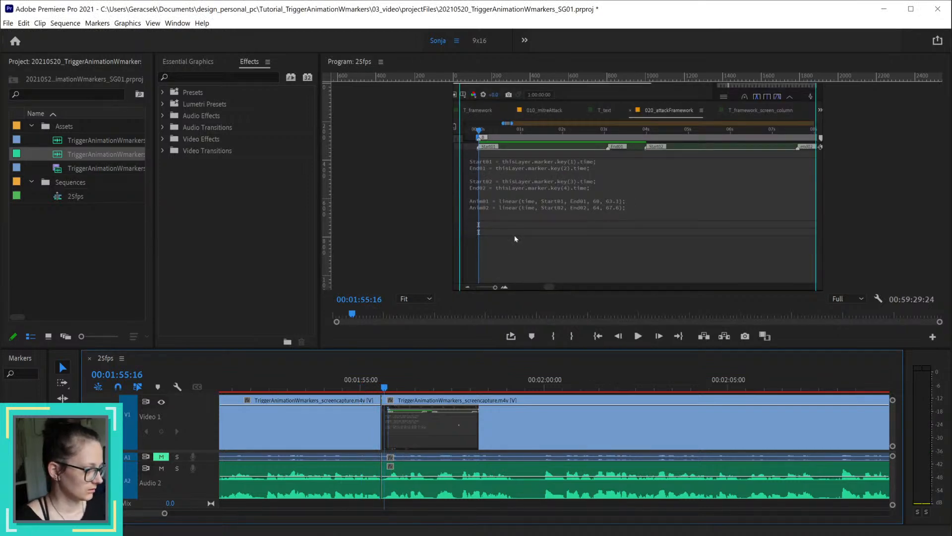
{"action": "left_click", "coordinate": [345, 387]}
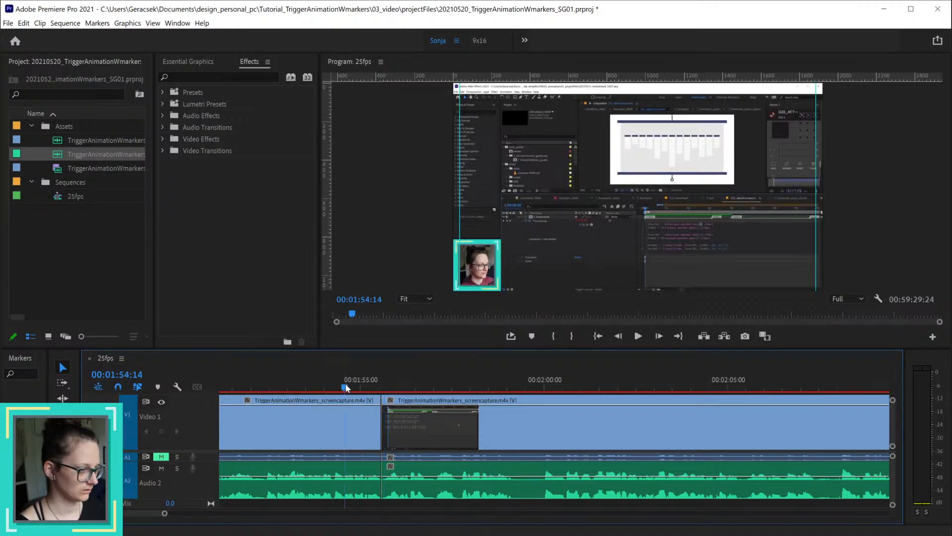
{"action": "key", "text": "space"}
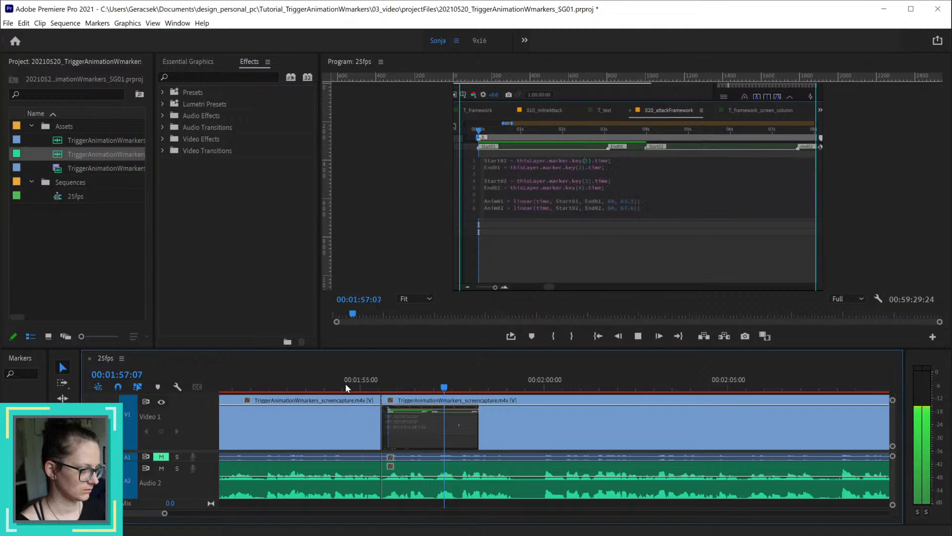
{"action": "key", "text": "space"}
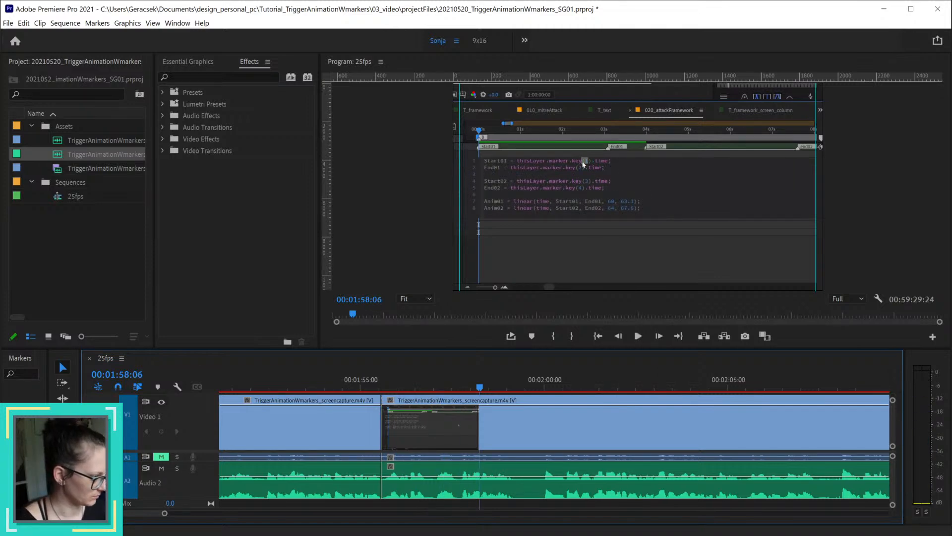
{"action": "key", "text": "alt+Tab"}
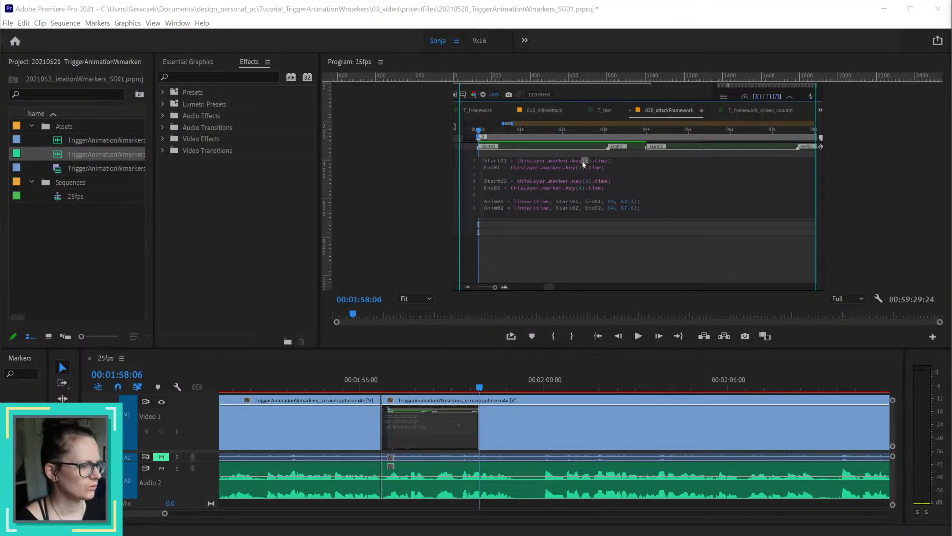
{"action": "left_click", "coordinate": [364, 387]}
{"action": "key", "text": "space"}
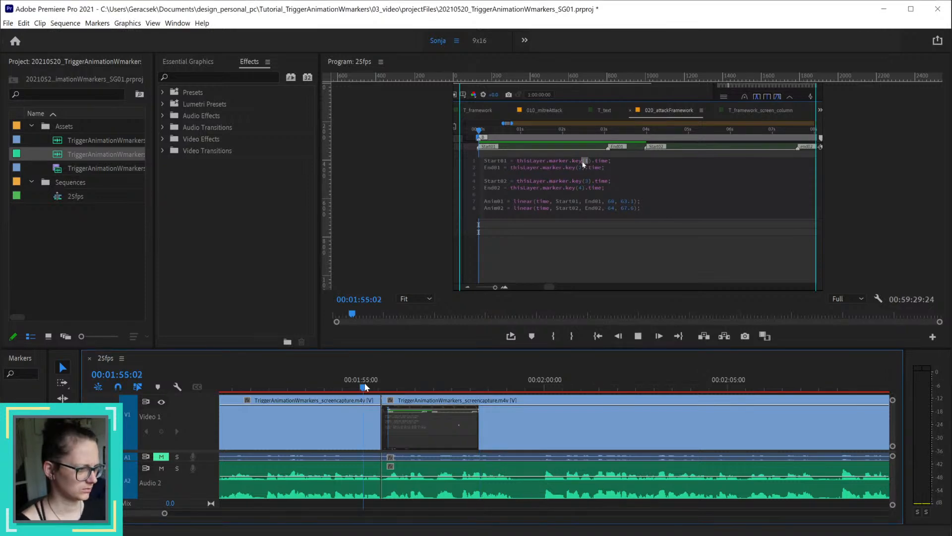
{"action": "key", "text": "space"}
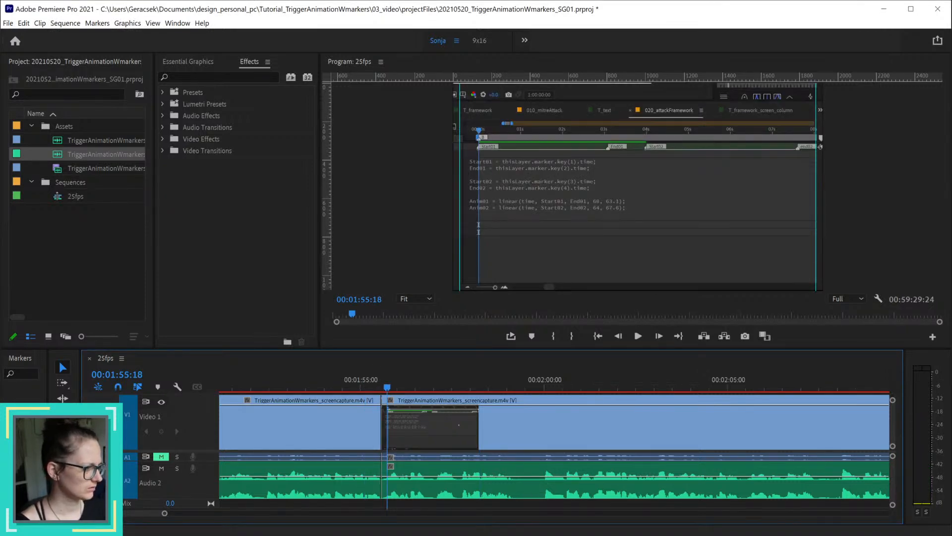
Step: Switch to the browser, play a later part of the After Effects live stream on YouTube to compare its sound, and minimize the browser
{"action": "key", "text": "alt+Tab"}
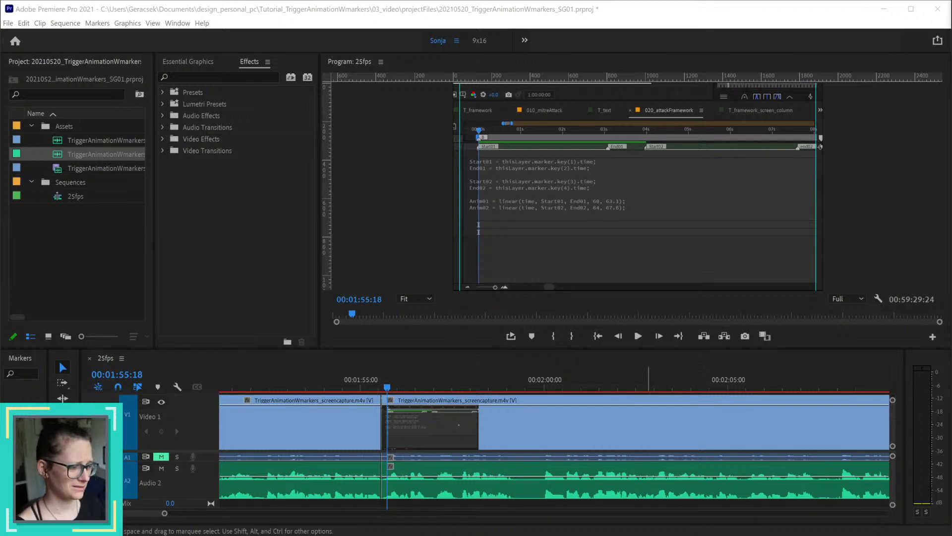
{"action": "key", "text": "alt+Tab"}
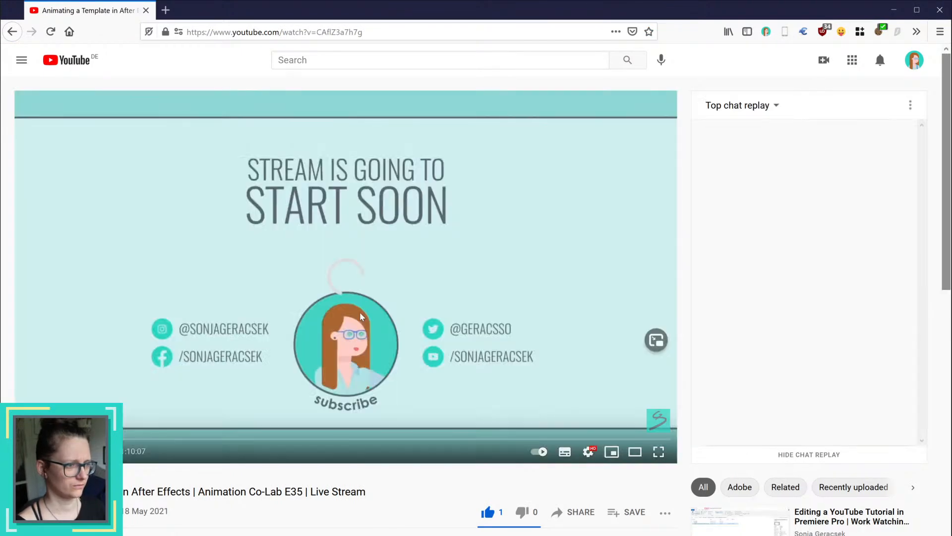
{"action": "left_click", "coordinate": [611, 451]}
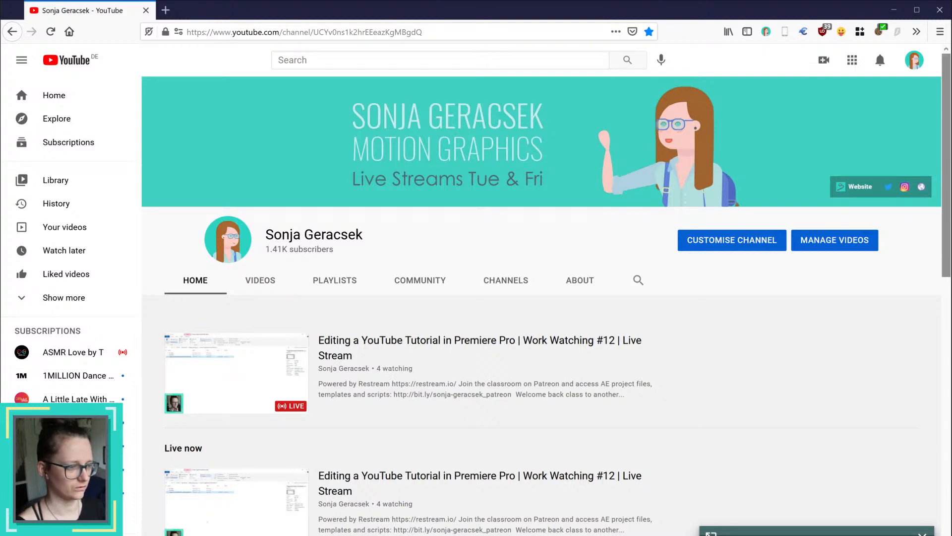
{"action": "left_click", "coordinate": [711, 533]}
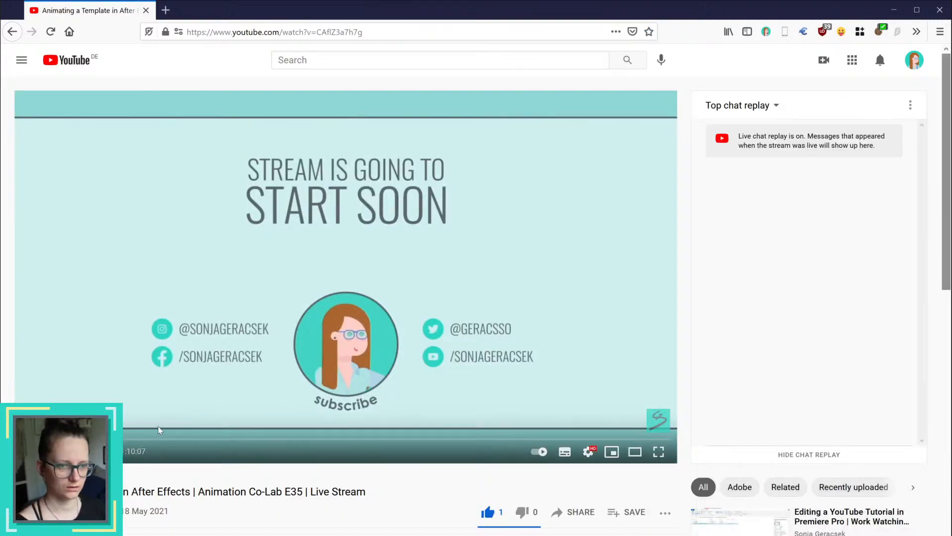
{"action": "left_click", "coordinate": [170, 439]}
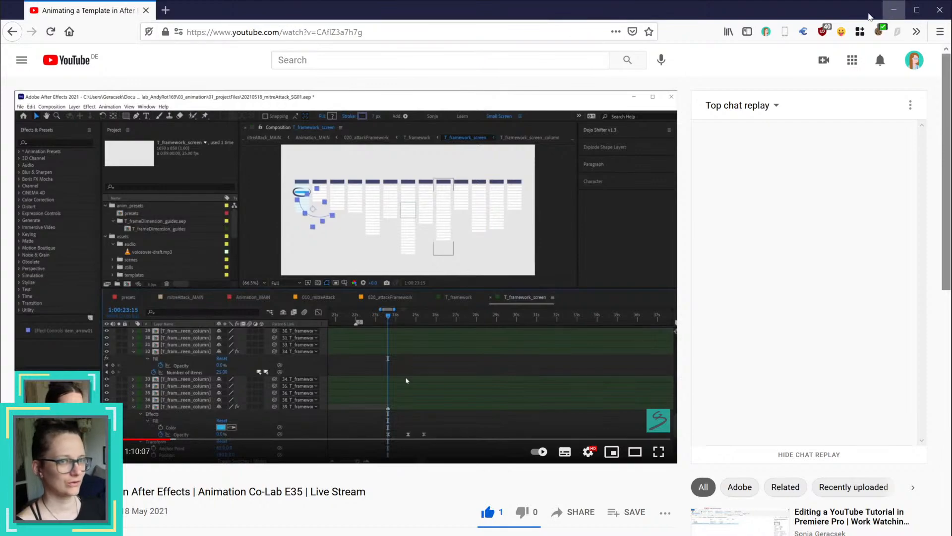
{"action": "left_click", "coordinate": [893, 11]}
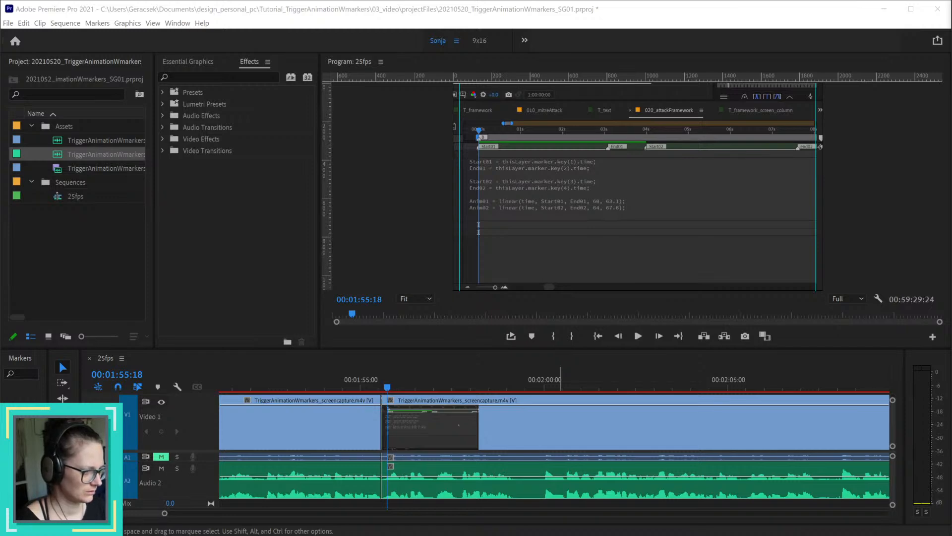
Step: Play back the section around the 00:01:55:14 join three more times in Premiere Pro to recheck the audio
{"action": "left_click", "coordinate": [352, 386]}
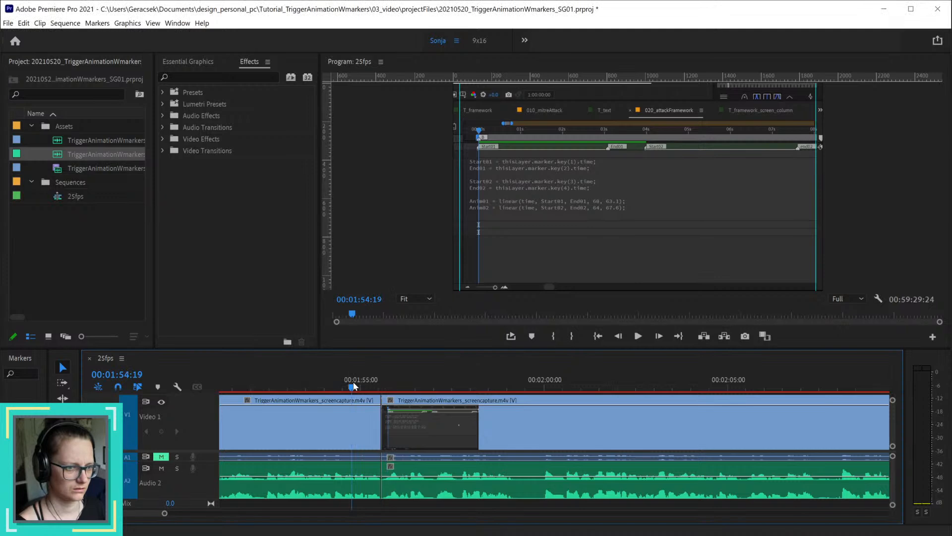
{"action": "key", "text": "space"}
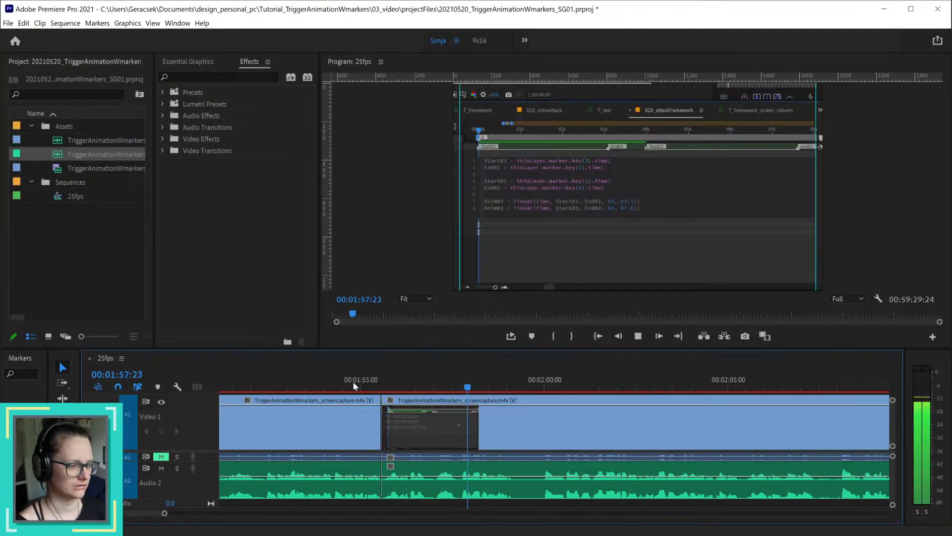
{"action": "key", "text": "space"}
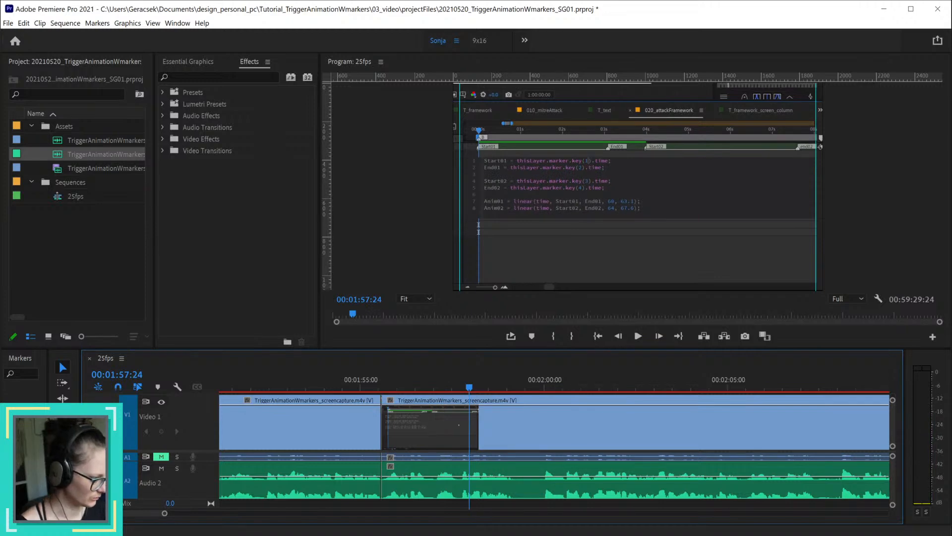
{"action": "left_click", "coordinate": [364, 388]}
{"action": "key", "text": "space"}
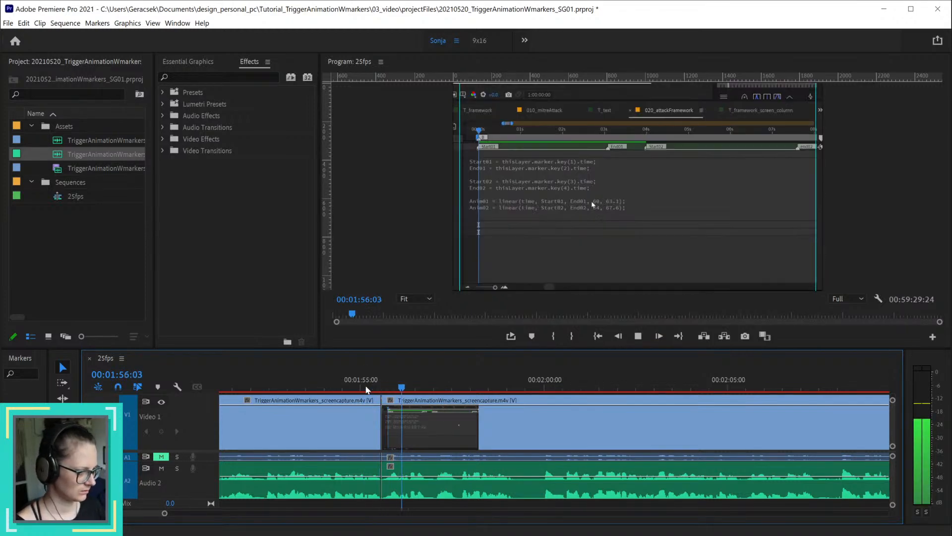
{"action": "key", "text": "space"}
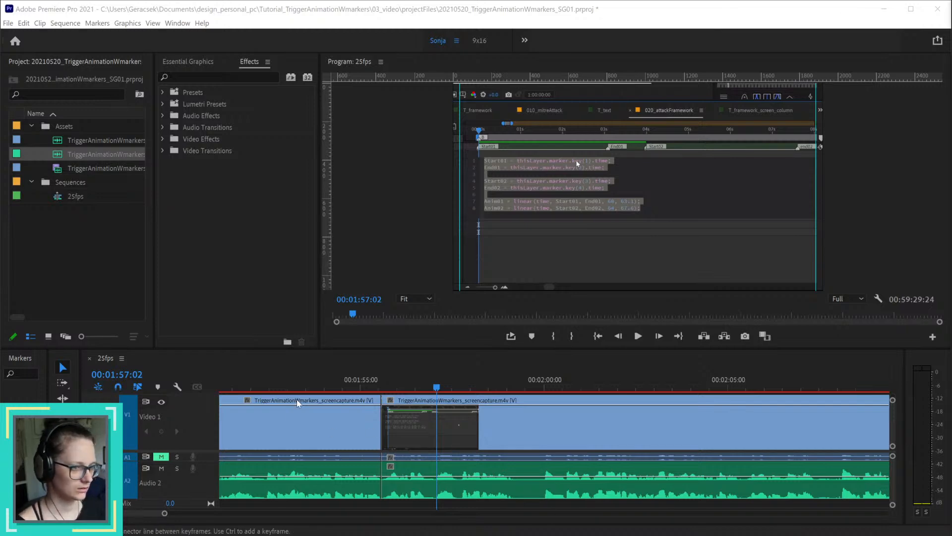
{"action": "left_click", "coordinate": [355, 385]}
{"action": "key", "text": "space"}
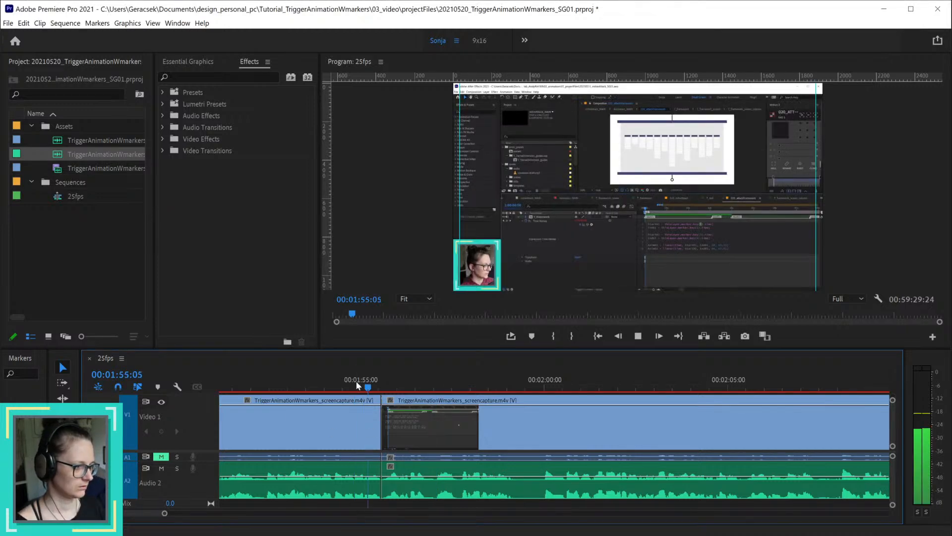
{"action": "key", "text": "space"}
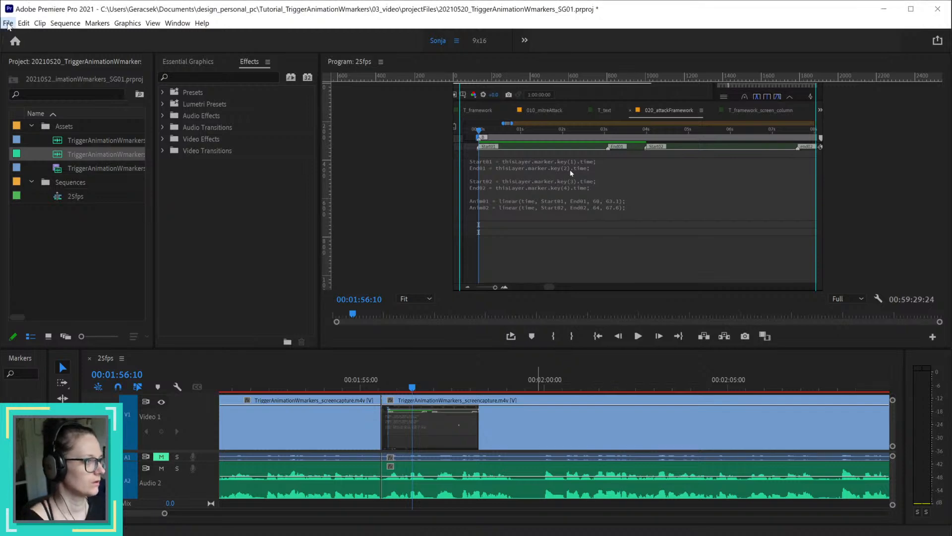
Step: Open the Audio Hardware preferences and check which targets are available for the output mapping
{"action": "left_click", "coordinate": [8, 24]}
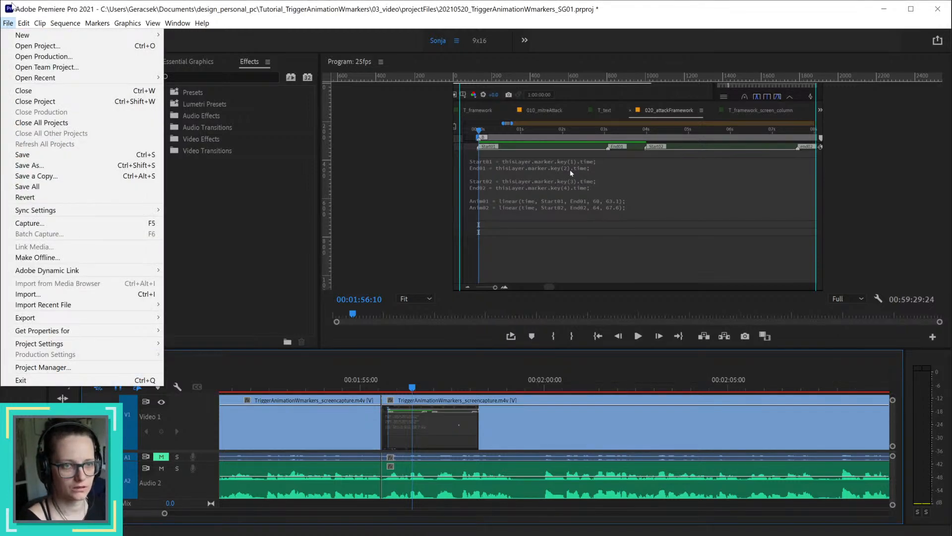
{"action": "mouse_move", "coordinate": [22, 23]}
{"action": "mouse_move", "coordinate": [92, 334]}
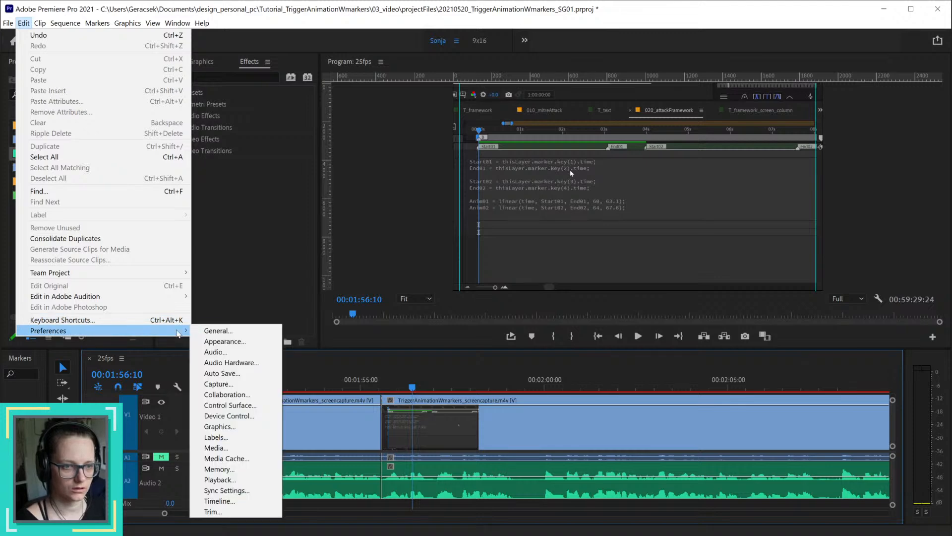
{"action": "left_click", "coordinate": [253, 371]}
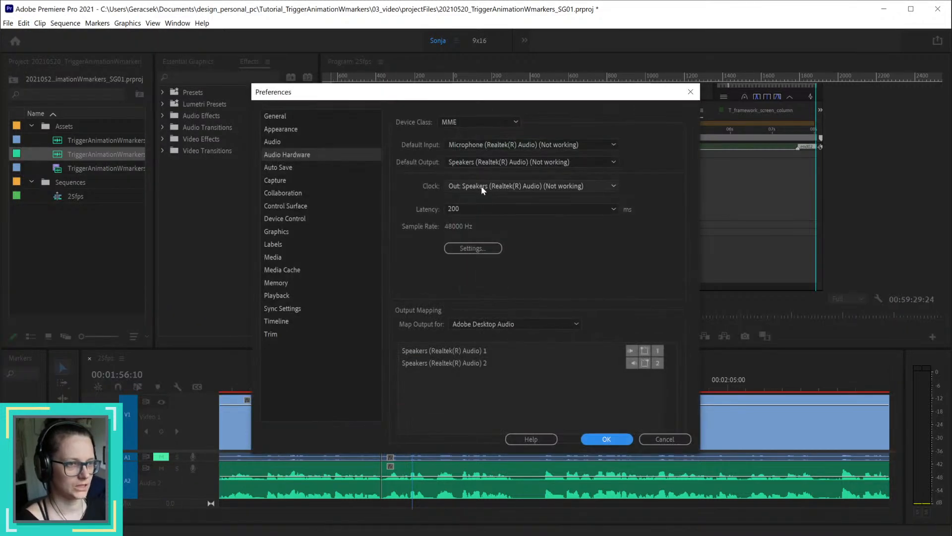
{"action": "left_click", "coordinate": [512, 323]}
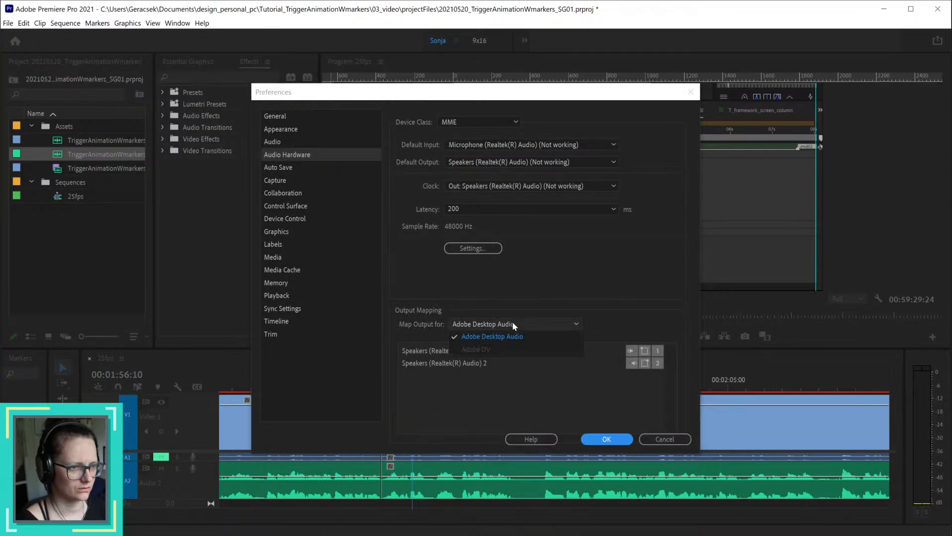
{"action": "left_click", "coordinate": [571, 294]}
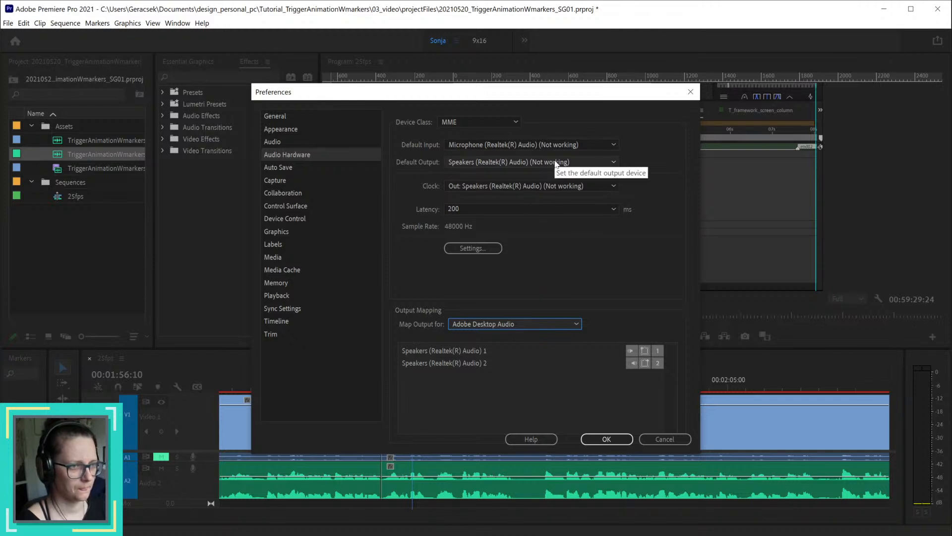
Step: Check the default input devices, choose the last-listed Speakers (Realtek(R) Audio) entry as default output, and confirm the preferences
{"action": "left_click", "coordinate": [564, 142]}
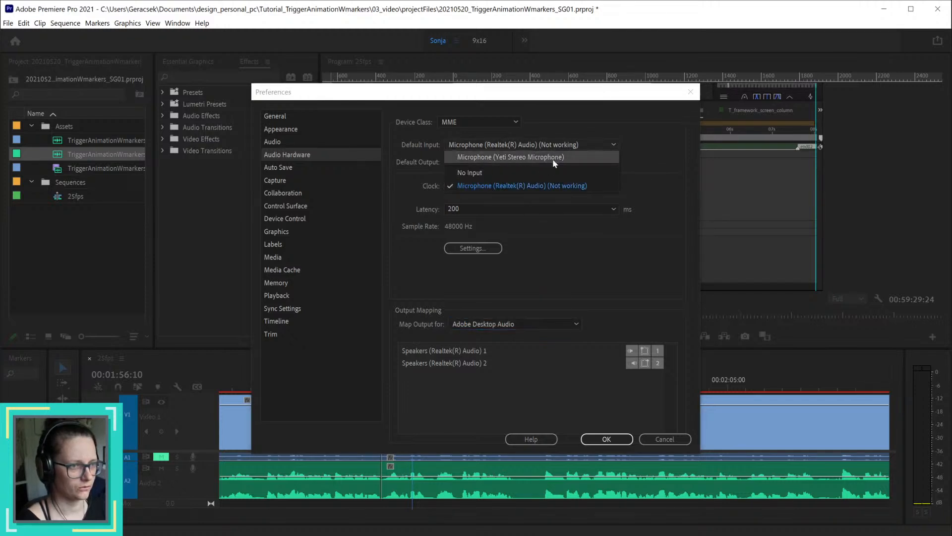
{"action": "left_click", "coordinate": [501, 187]}
{"action": "left_click", "coordinate": [554, 164]}
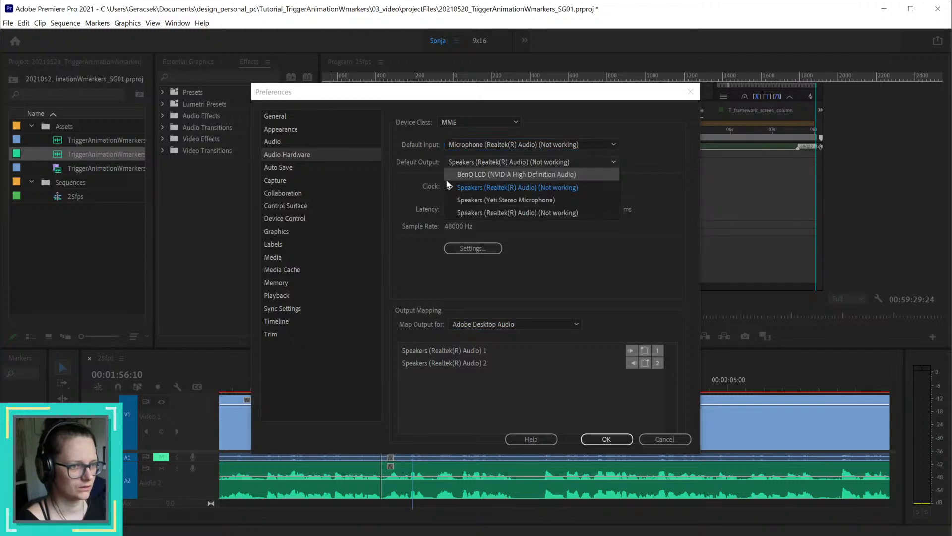
{"action": "left_click", "coordinate": [573, 211]}
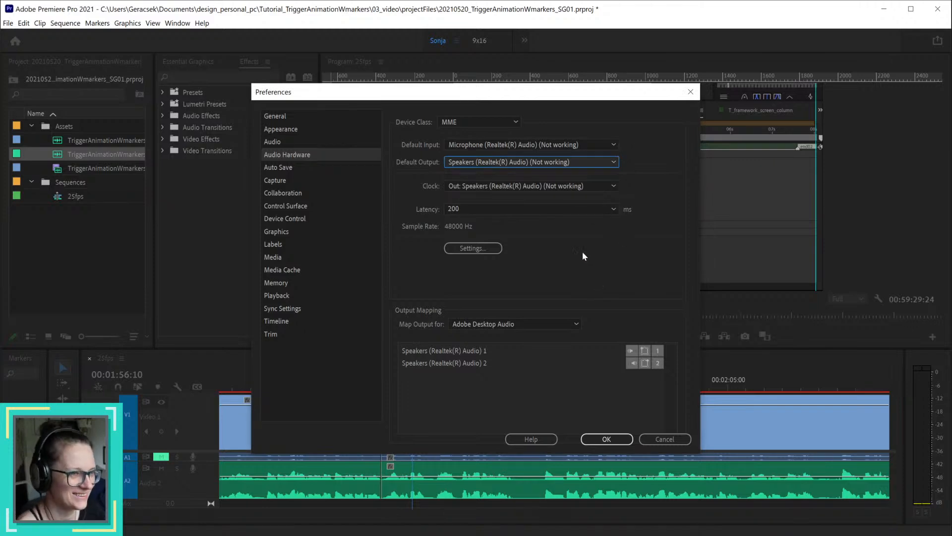
{"action": "left_click", "coordinate": [606, 439]}
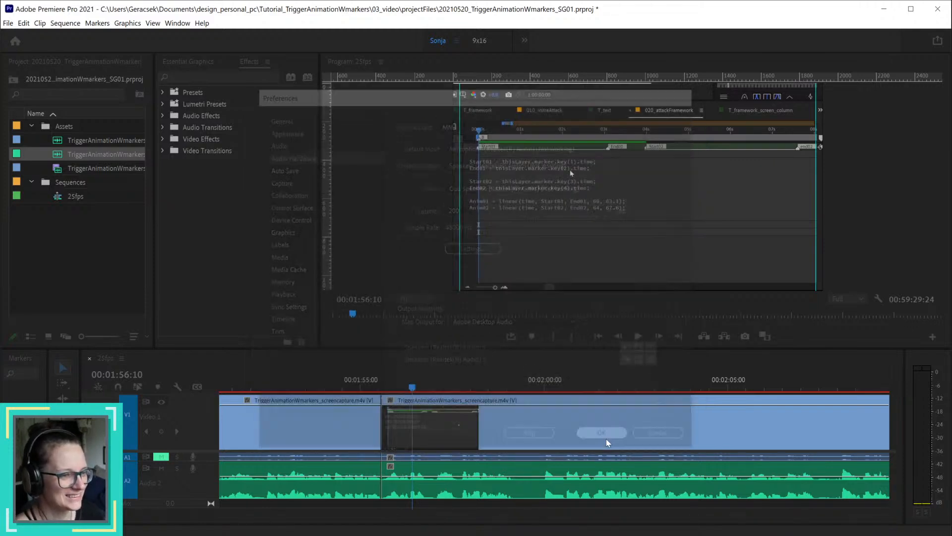
Step: Play back across the 00:01:55:14 join to test the sound, and save the project
{"action": "key", "text": "space"}
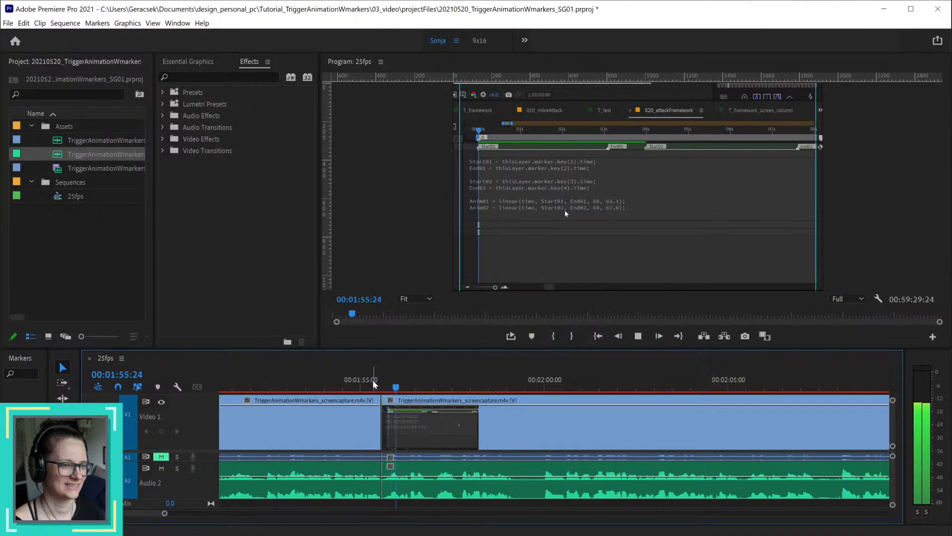
{"action": "key", "text": "space"}
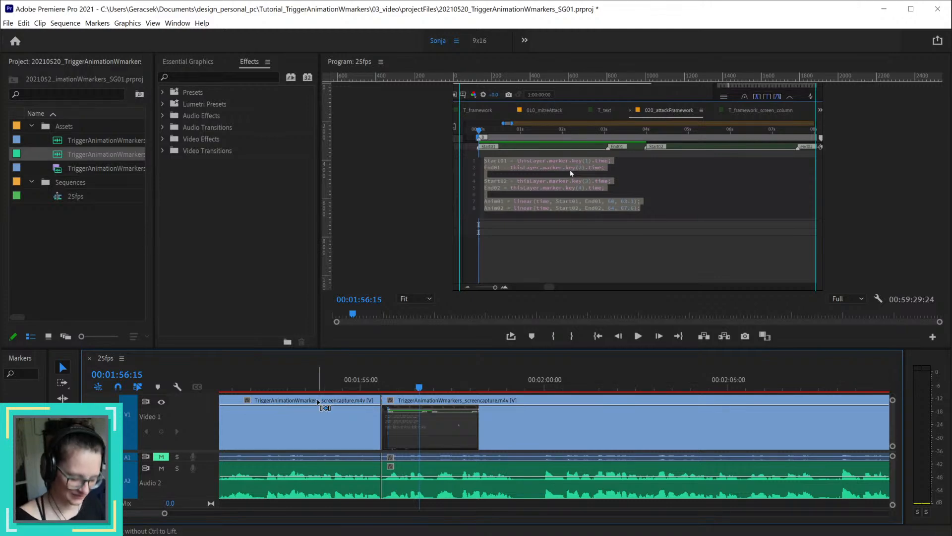
{"action": "key", "text": "ctrl+s"}
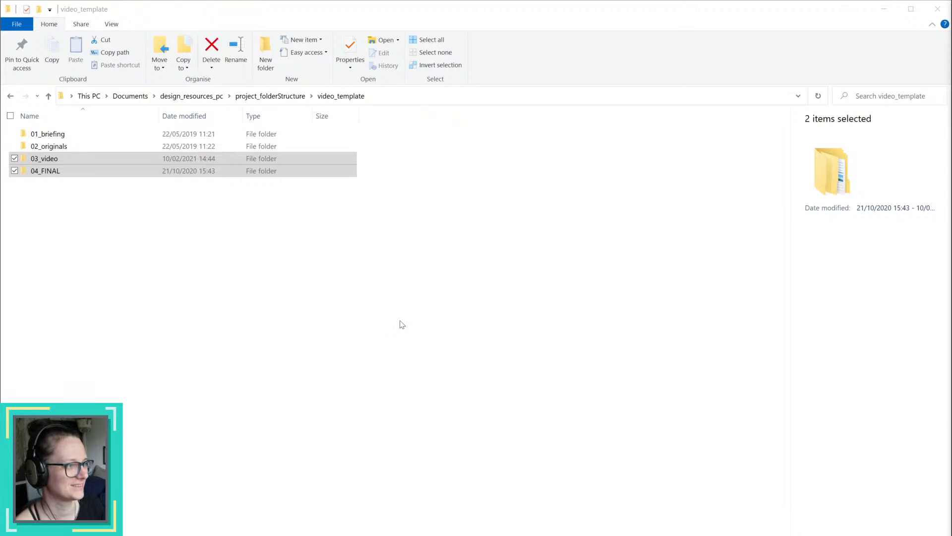
Step: Switch to File Explorer, go to Tutorial_TriggerAnimationWmarkers > 03_video > projectFiles and reopen 20210520_TriggerAnimationWmarkers_SG01.prproj
{"action": "left_click", "coordinate": [75, 194]}
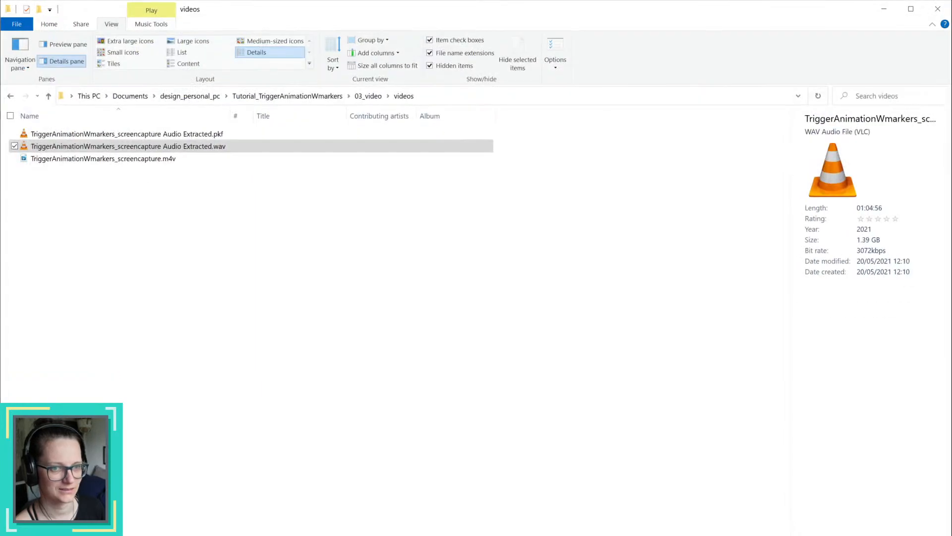
{"action": "left_click", "coordinate": [288, 95]}
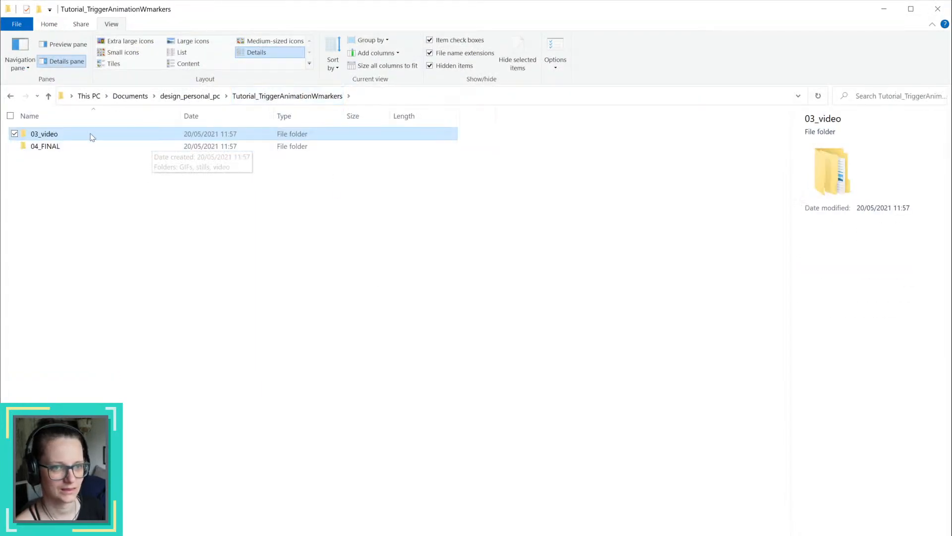
{"action": "double_click", "coordinate": [82, 131]}
{"action": "double_click", "coordinate": [76, 144]}
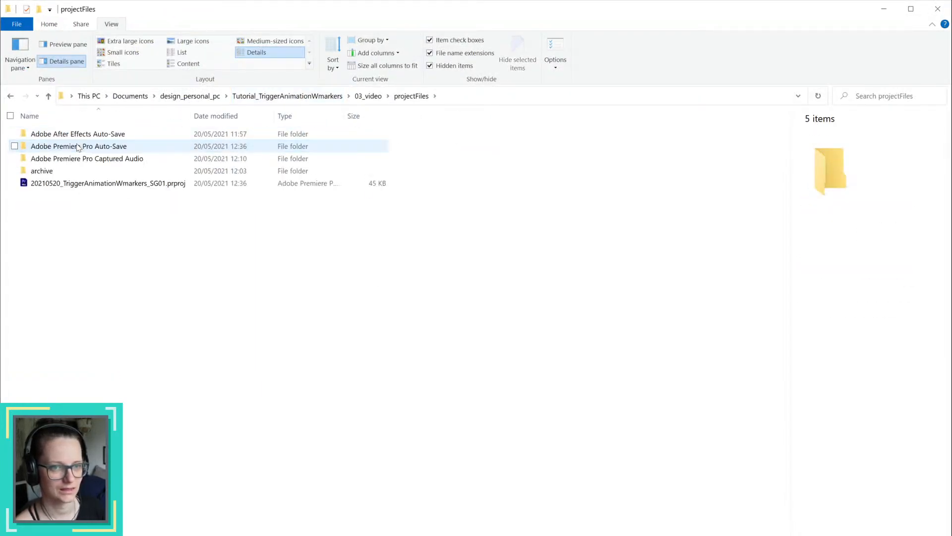
{"action": "left_click", "coordinate": [105, 184]}
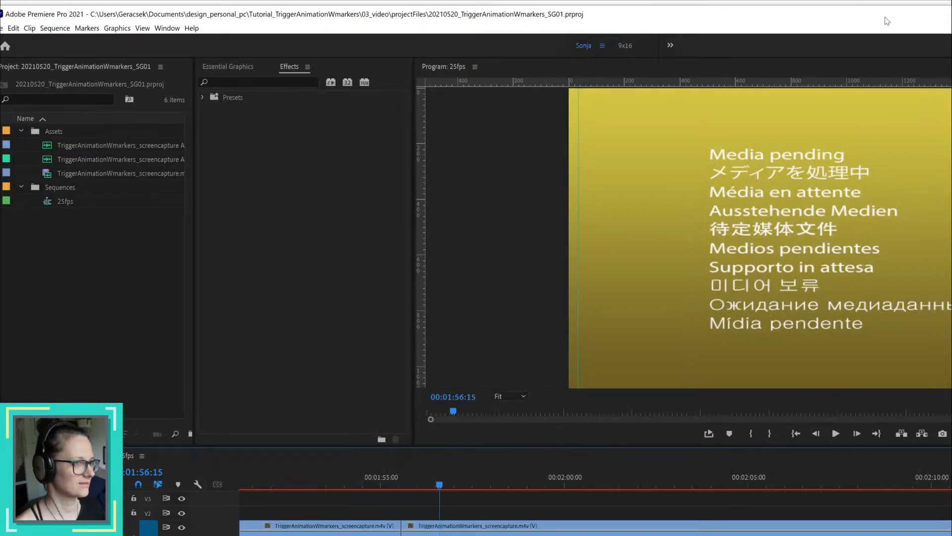
Step: Reposition the Premiere Pro window and play back from about 00:01:55:00 across the clip join to test the reopened project's audio
{"action": "left_click_drag", "start_coordinate": [896, 19], "coordinate": [1, 213]}
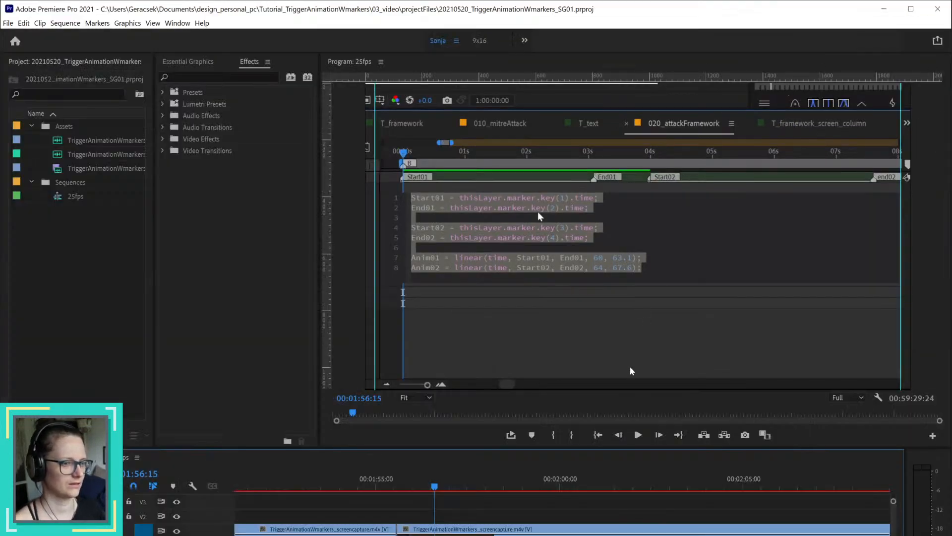
{"action": "left_click", "coordinate": [382, 485]}
{"action": "key", "text": "space"}
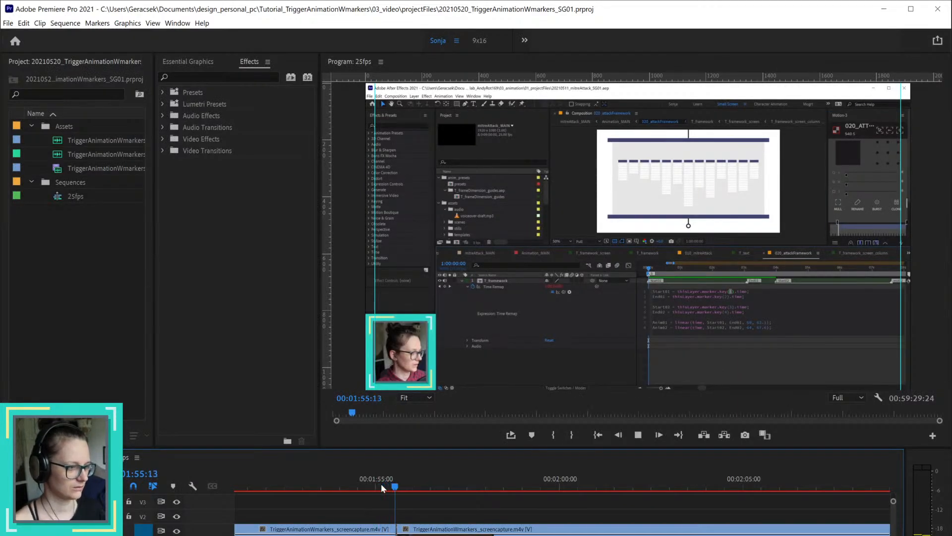
{"action": "key", "text": "space"}
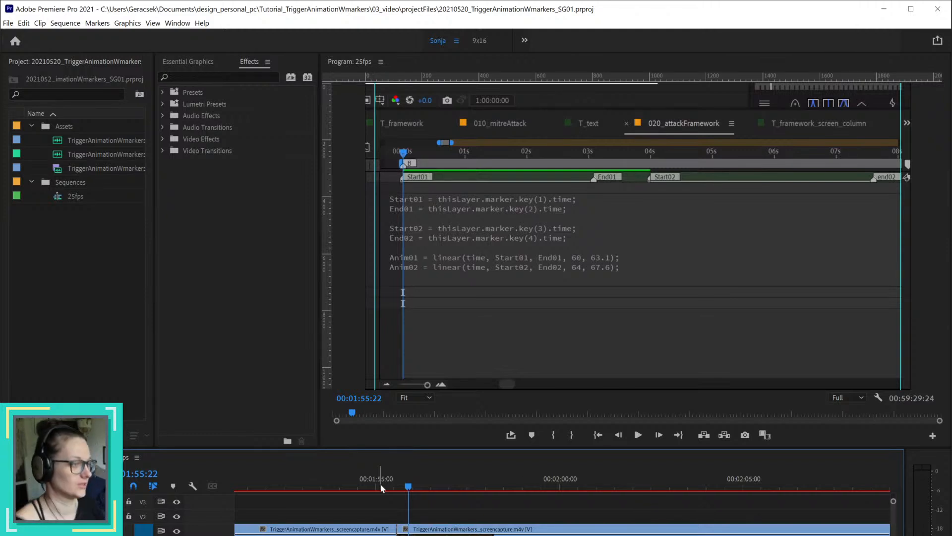
{"action": "left_click_drag", "start_coordinate": [400, 486], "coordinate": [384, 487]}
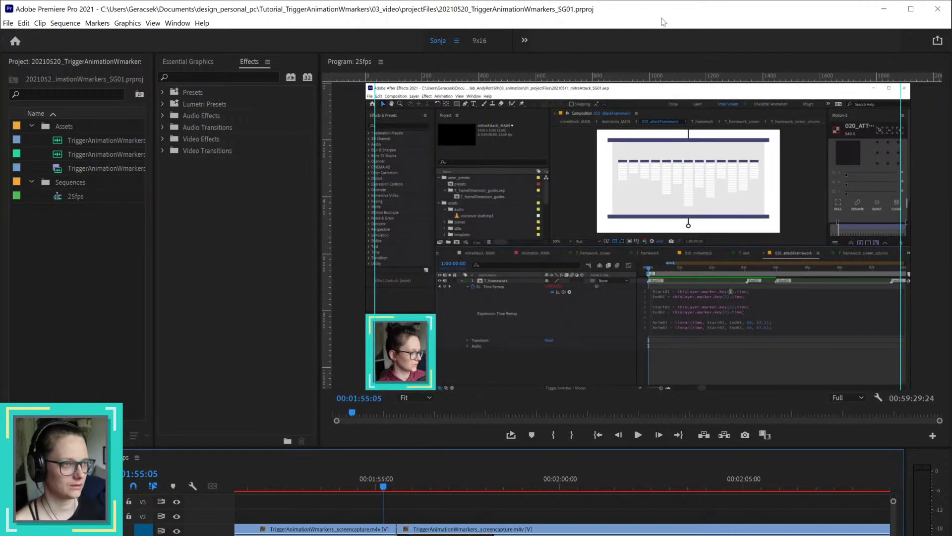
Step: Resize the Premiere Pro window to the full screen height so the complete timeline fits
{"action": "key", "text": "super+Up"}
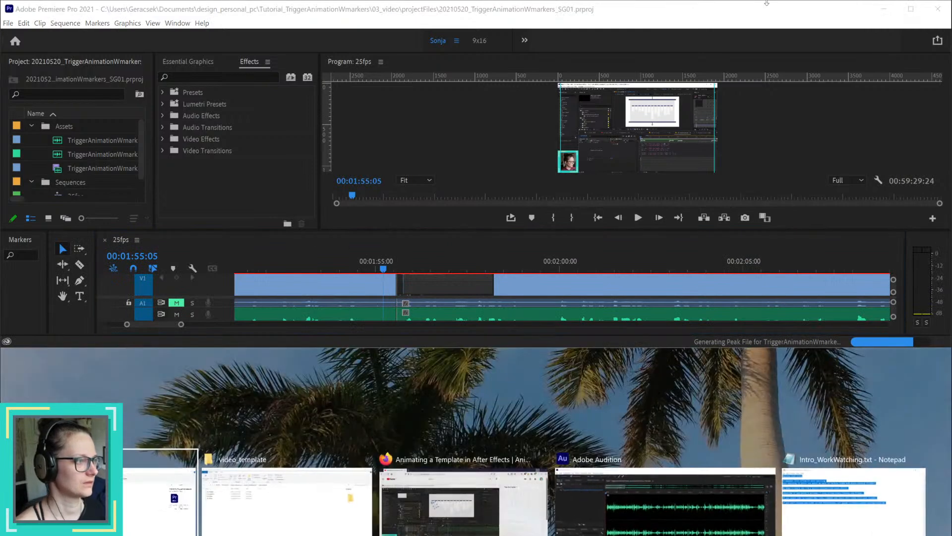
{"action": "left_click", "coordinate": [705, 18]}
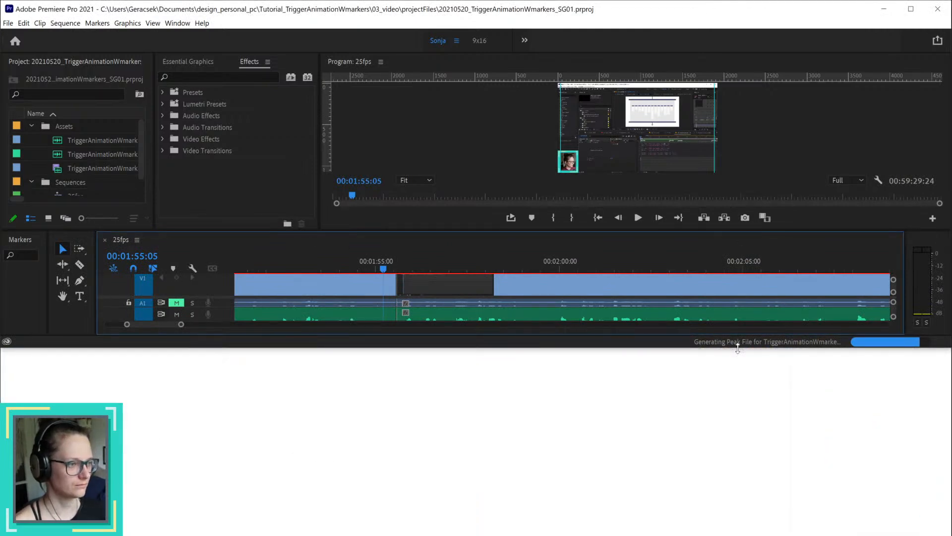
{"action": "left_click_drag", "start_coordinate": [738, 347], "coordinate": [747, 534]}
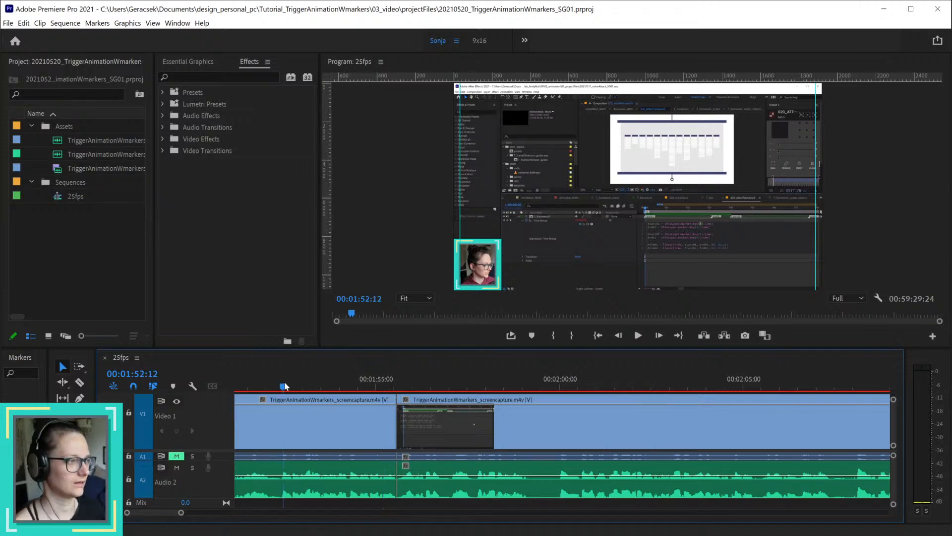
Step: Play back the join at 00:01:55:14 repeatedly, starting from about 00:01:52:12 and from 00:01:54:07, to check the audio
{"action": "key", "text": "space"}
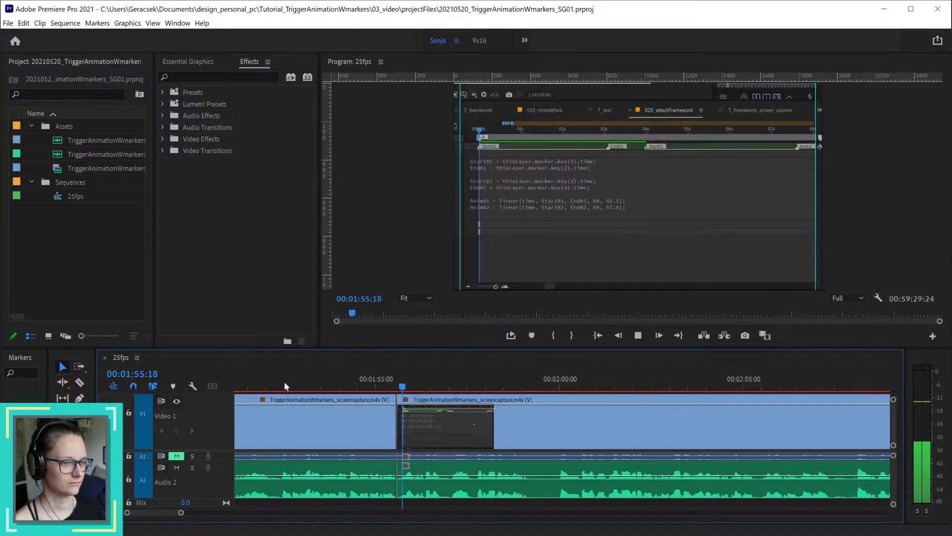
{"action": "left_click", "coordinate": [284, 382]}
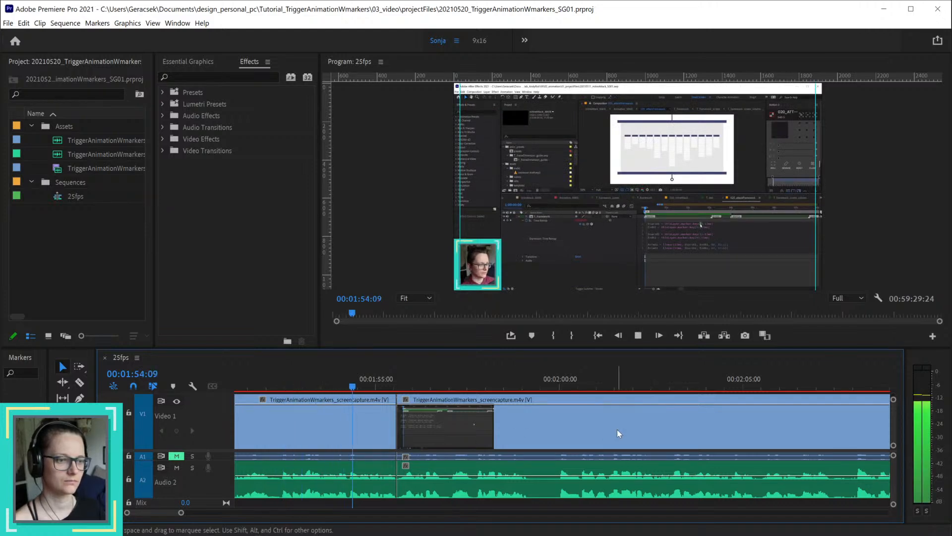
{"action": "key", "text": "space"}
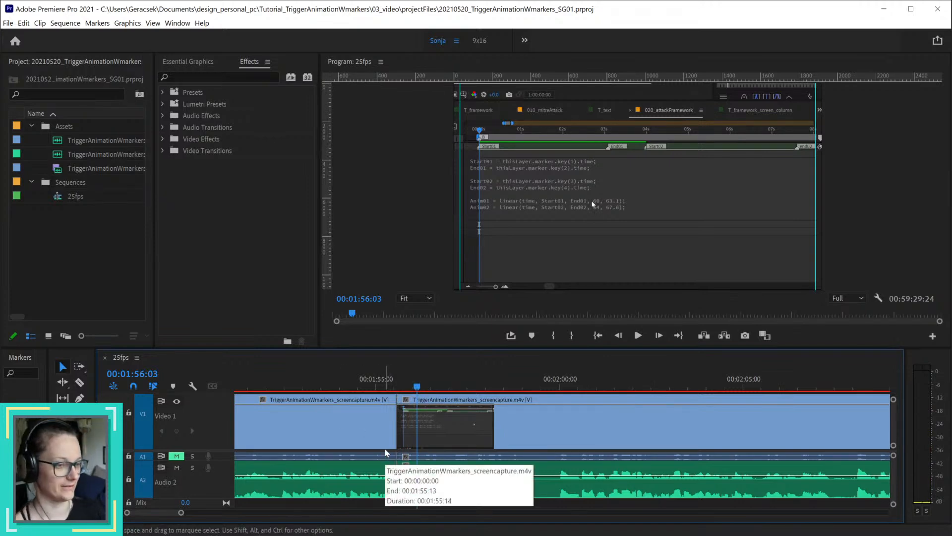
{"action": "left_click", "coordinate": [350, 387]}
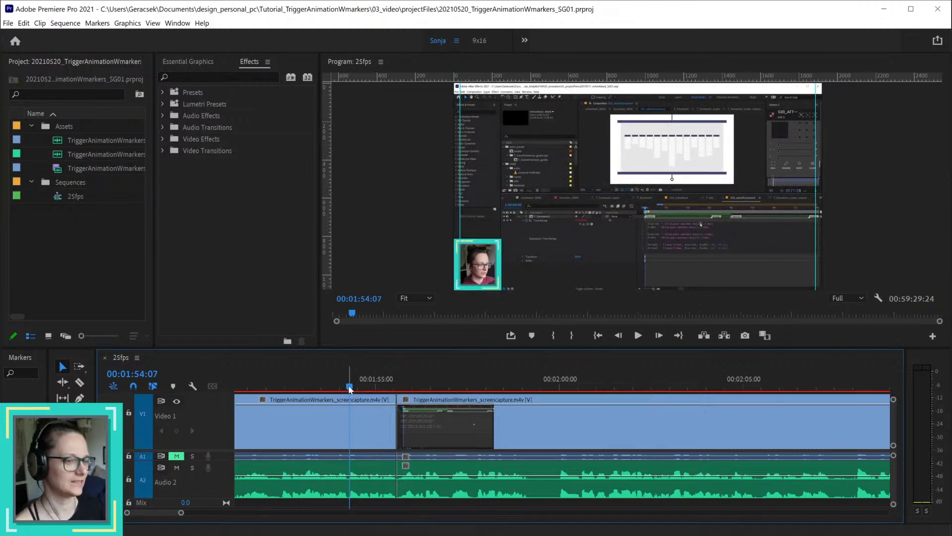
{"action": "key", "text": "space"}
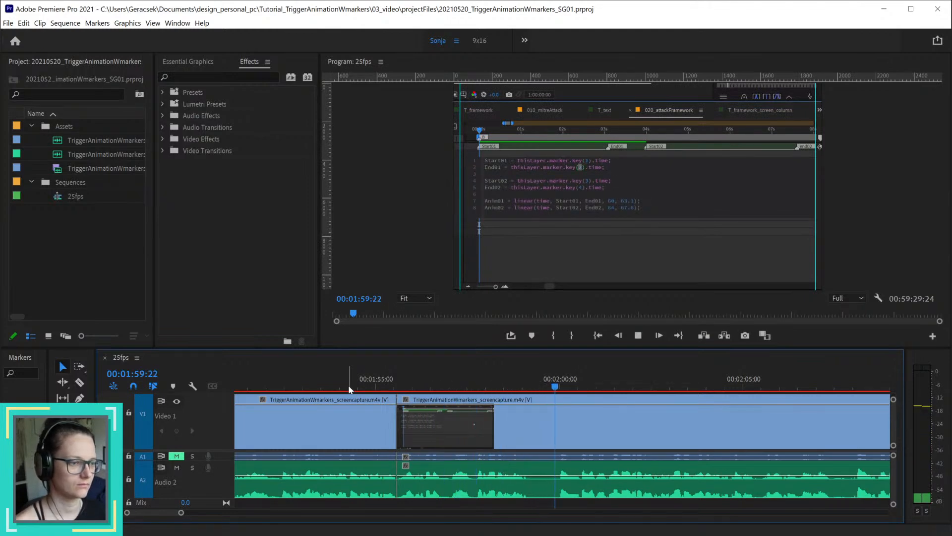
{"action": "key", "text": "space"}
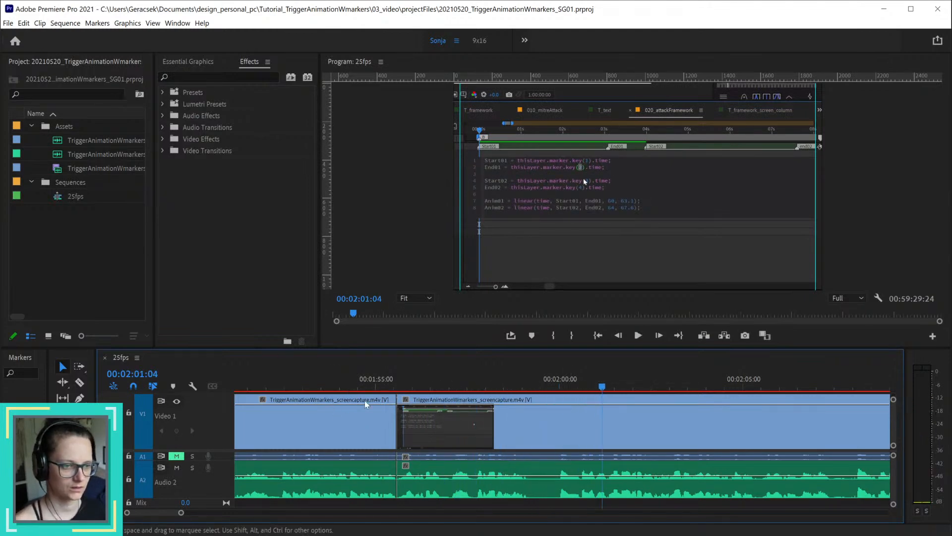
Step: Play the earlier section from about 00:01:44:00 to 00:01:52:00 and park the playhead at 00:01:52:10
{"action": "scroll", "coordinate": [366, 404], "scroll_direction": "down", "scroll_amount": 6}
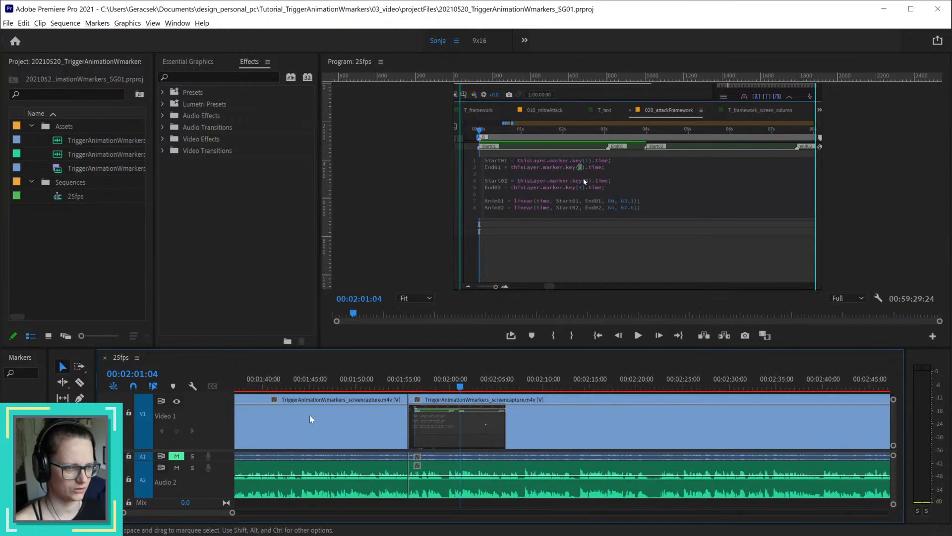
{"action": "left_click", "coordinate": [273, 387]}
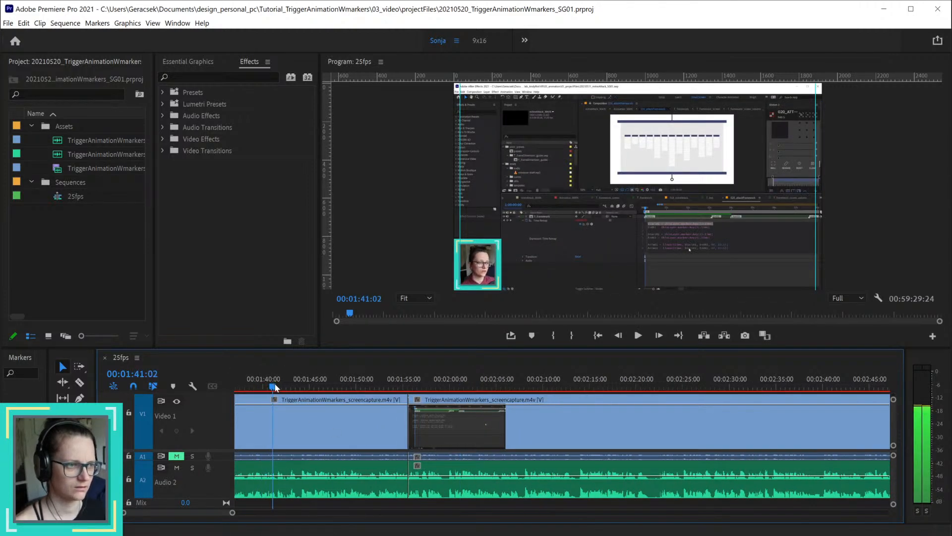
{"action": "left_click_drag", "start_coordinate": [275, 387], "coordinate": [302, 388]}
{"action": "scroll", "coordinate": [285, 461], "scroll_direction": "up", "scroll_amount": 4}
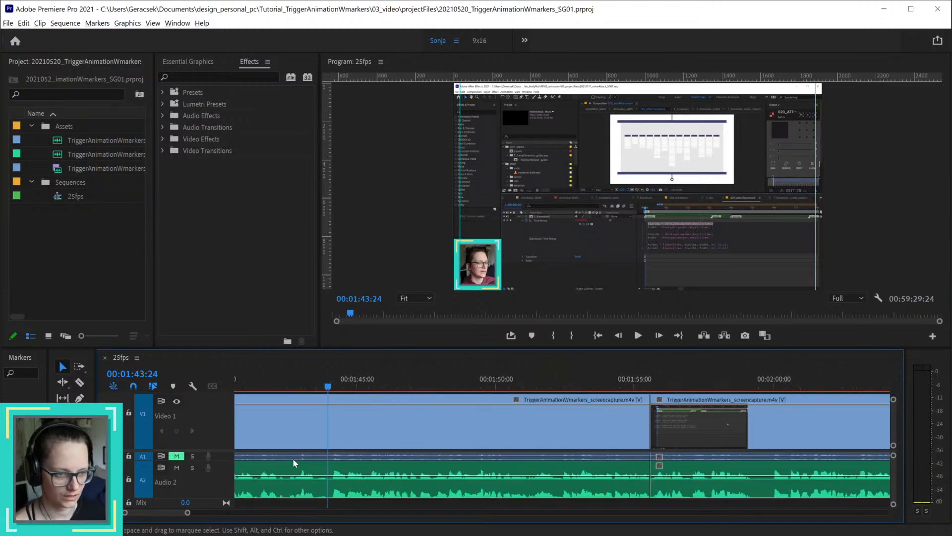
{"action": "scroll", "coordinate": [293, 461], "scroll_direction": "up", "scroll_amount": 2}
{"action": "key", "text": "space"}
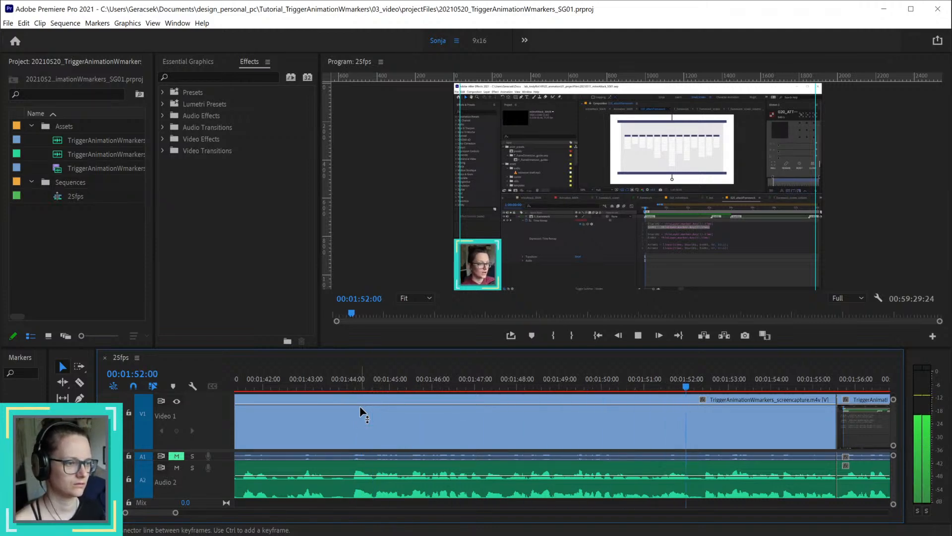
{"action": "left_click", "coordinate": [682, 382]}
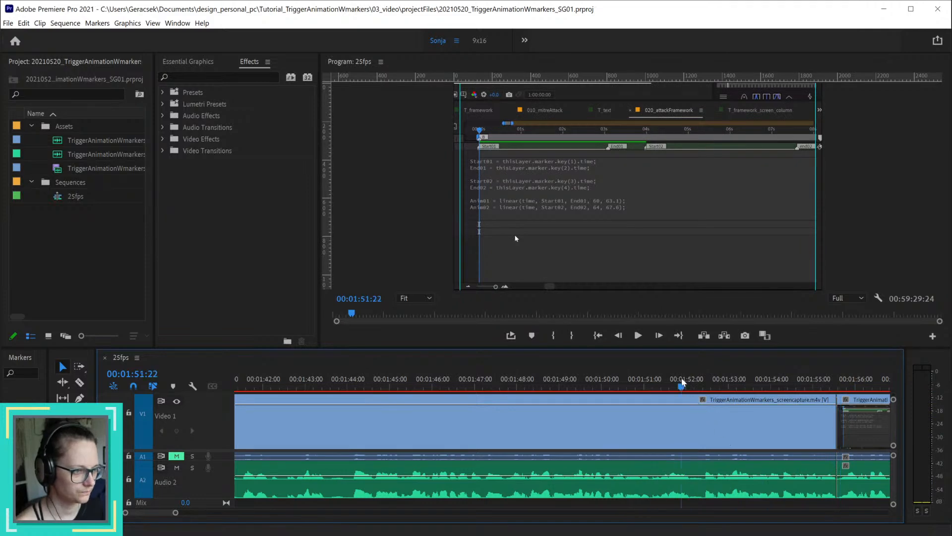
{"action": "left_click_drag", "start_coordinate": [682, 382], "coordinate": [705, 381]}
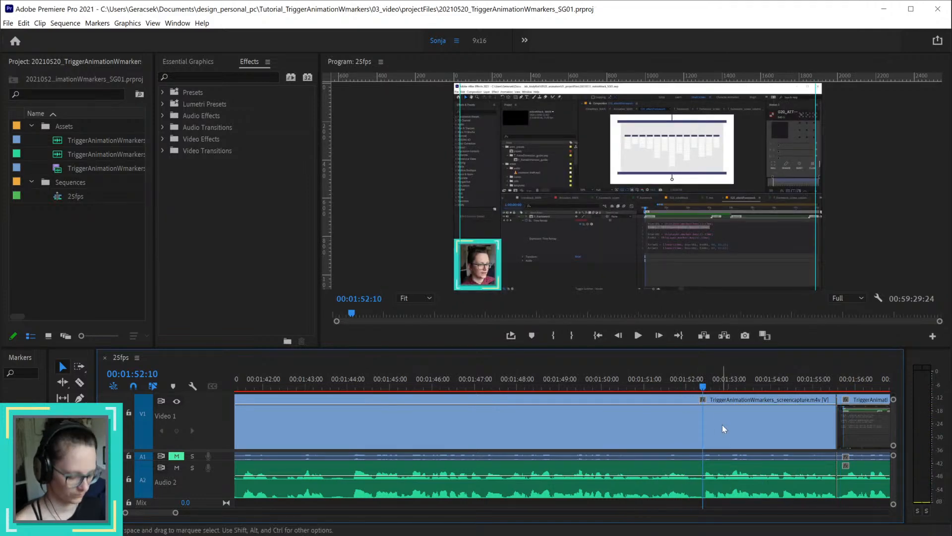
Step: Split the clips at 00:01:52:10, ripple-delete the section up to the next join, and play back from about 00:01:50:00 across the edit
{"action": "key", "text": "ctrl+k"}
{"action": "left_click", "coordinate": [772, 422]}
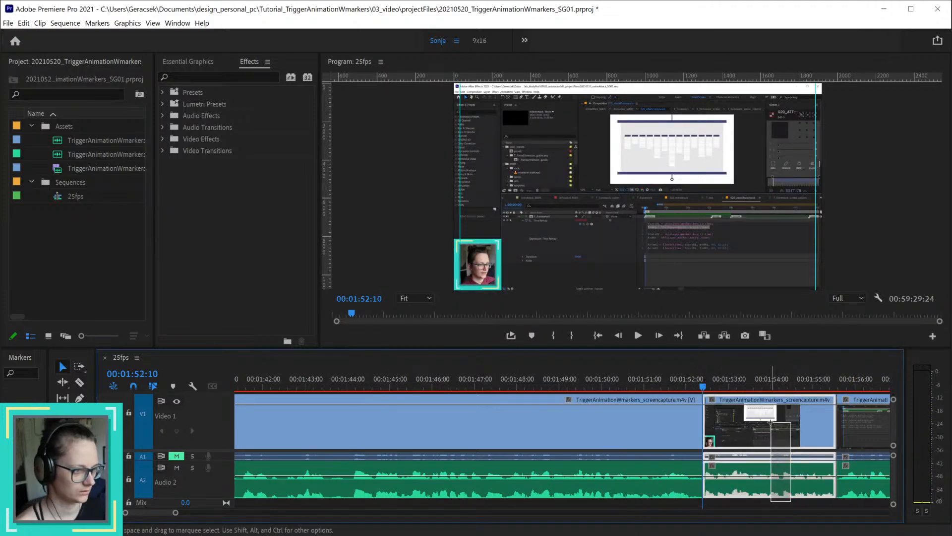
{"action": "key", "text": "shift+Delete"}
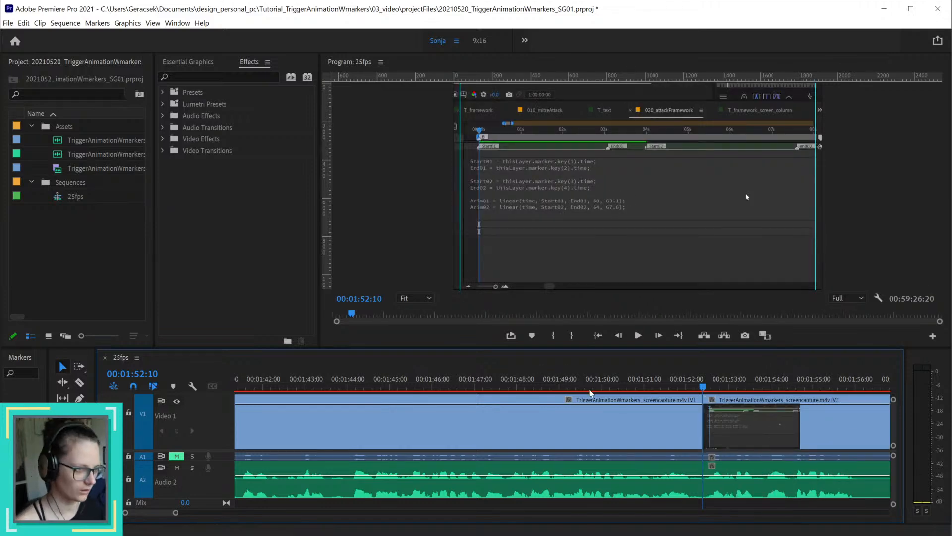
{"action": "left_click", "coordinate": [603, 382]}
{"action": "key", "text": "space"}
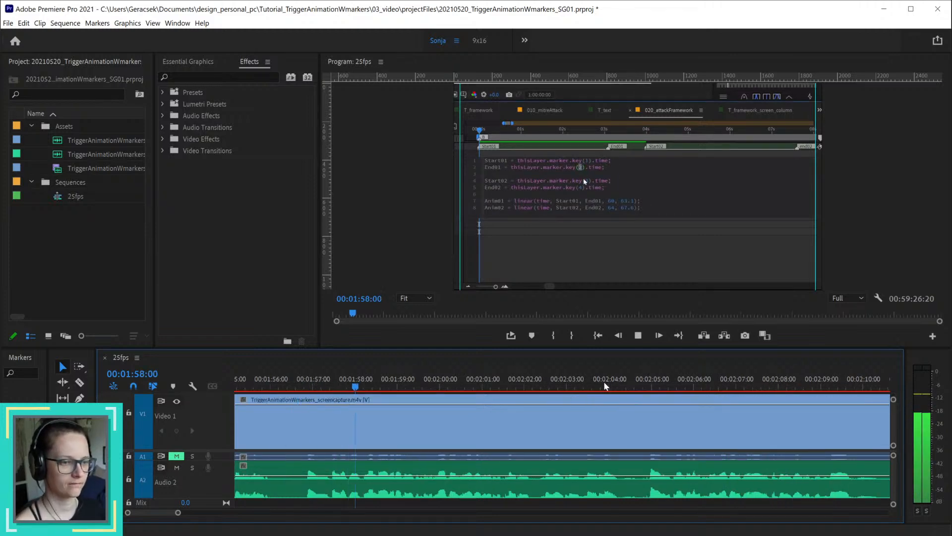
{"action": "key", "text": "space"}
Step: Split the clips at 00:01:56:01 and 00:01:56:20 and ripple-delete the short pause between the two cuts
{"action": "left_click_drag", "start_coordinate": [252, 386], "coordinate": [278, 388]}
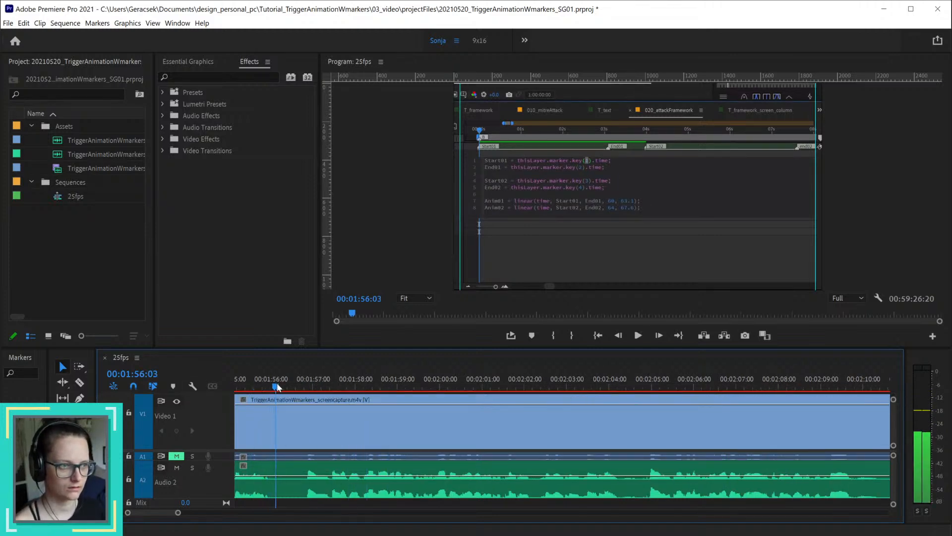
{"action": "key", "text": "Left"}
{"action": "key", "text": "Left"}
{"action": "key", "text": "ctrl+k"}
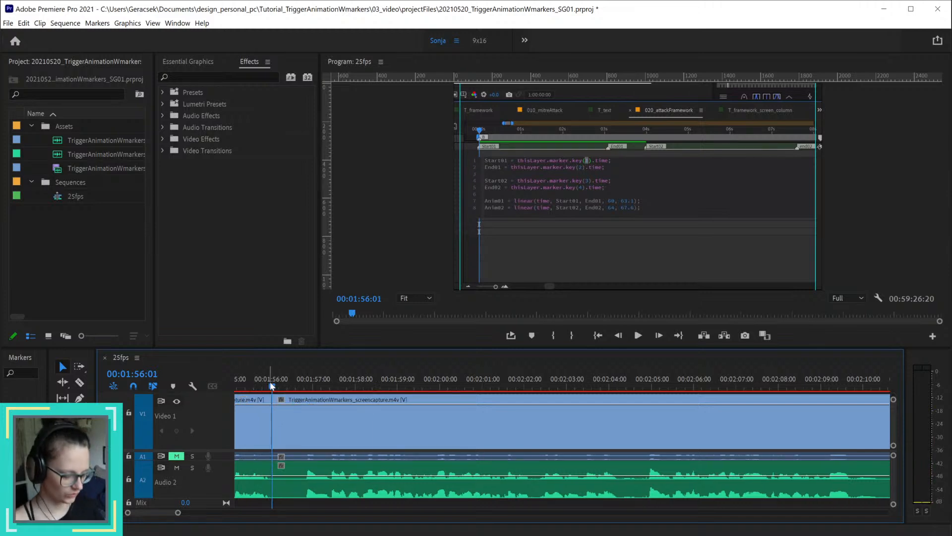
{"action": "left_click_drag", "start_coordinate": [278, 391], "coordinate": [308, 384]}
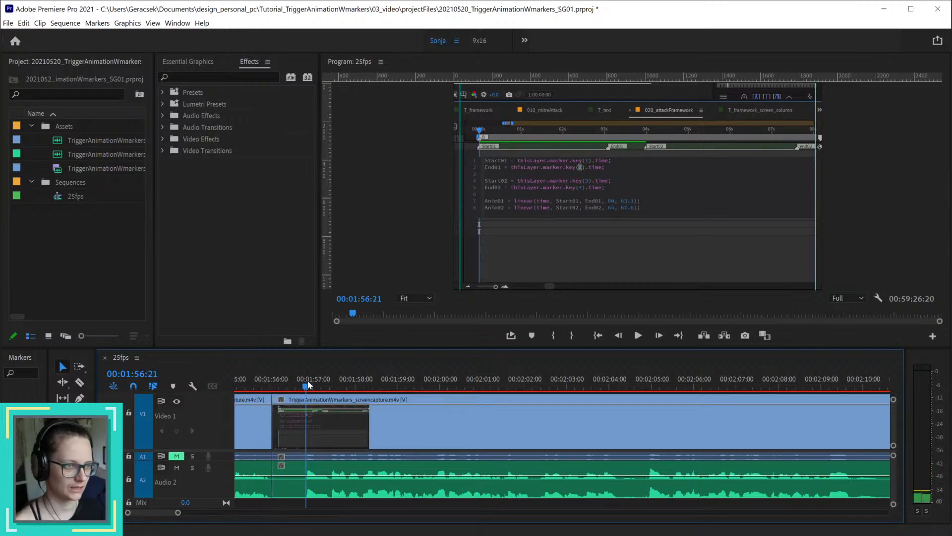
{"action": "key", "text": "Left"}
{"action": "key", "text": "ctrl+k"}
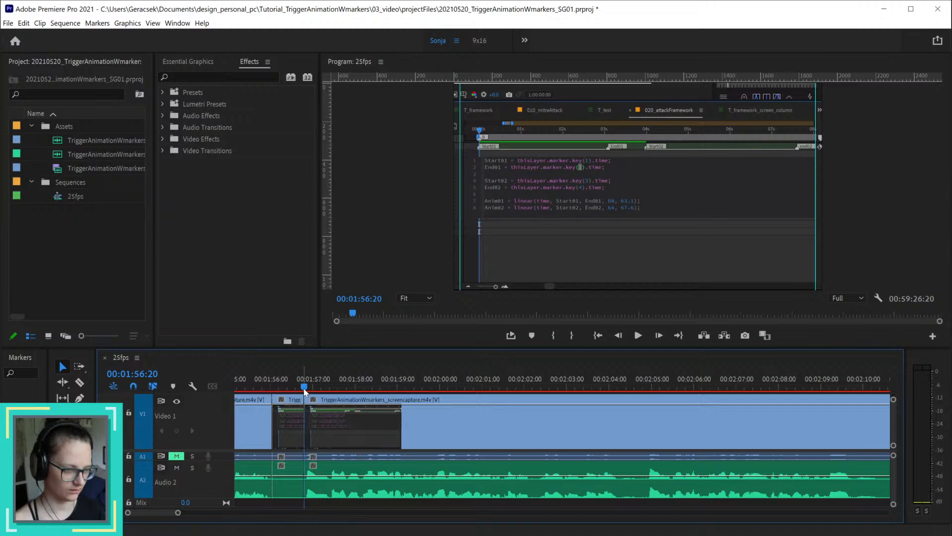
{"action": "left_click", "coordinate": [287, 437]}
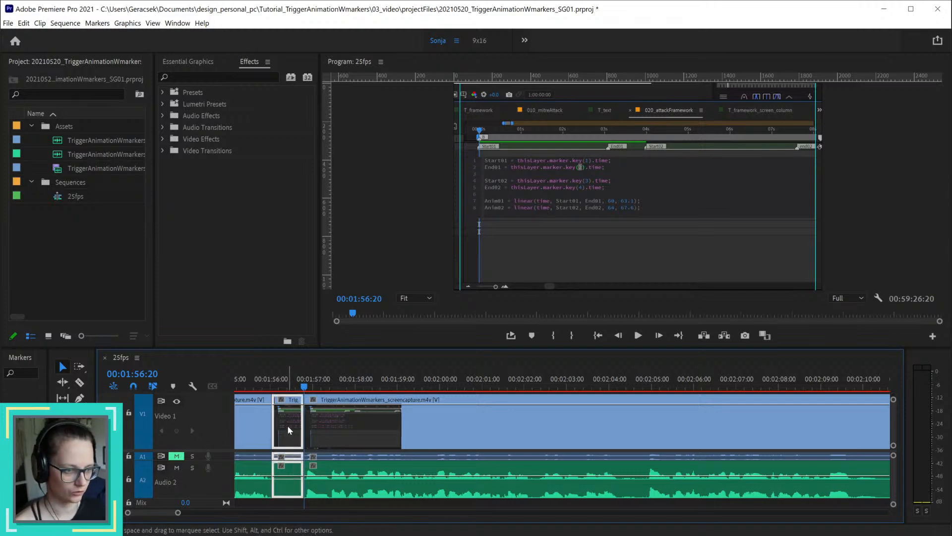
{"action": "key", "text": "shift+Delete"}
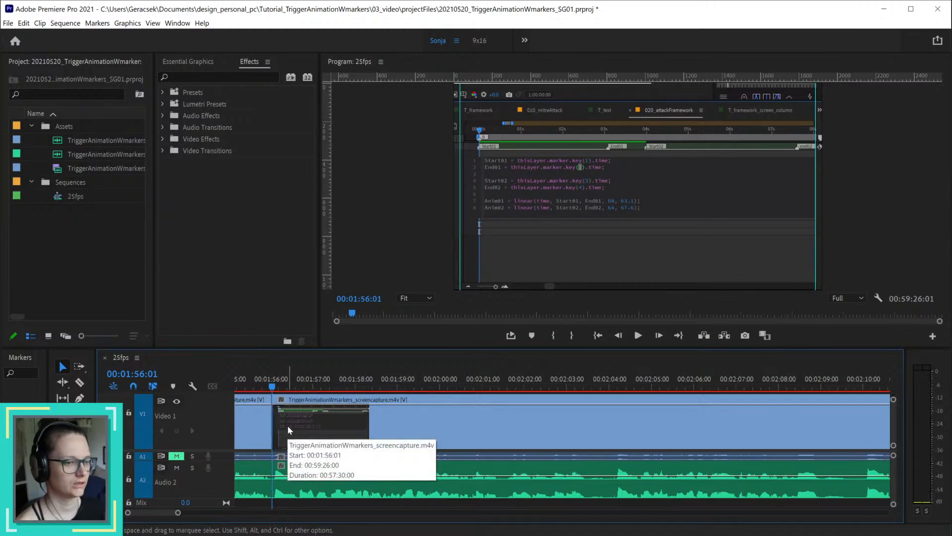
Step: Play back the sequence from 00:01:55:04 to about 00:02:10:19 to review the edited joins and following narration
{"action": "key", "text": "minus"}
{"action": "left_click", "coordinate": [253, 387]}
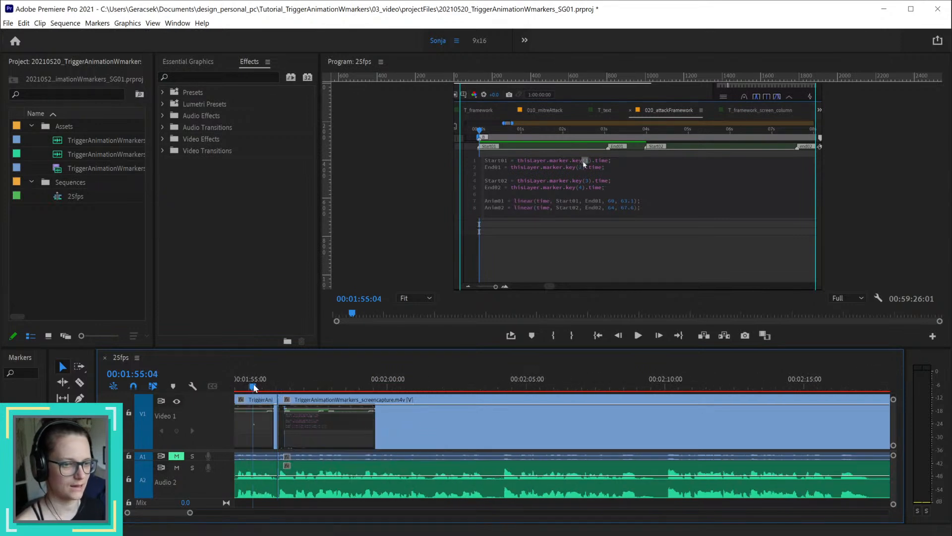
{"action": "key", "text": "space"}
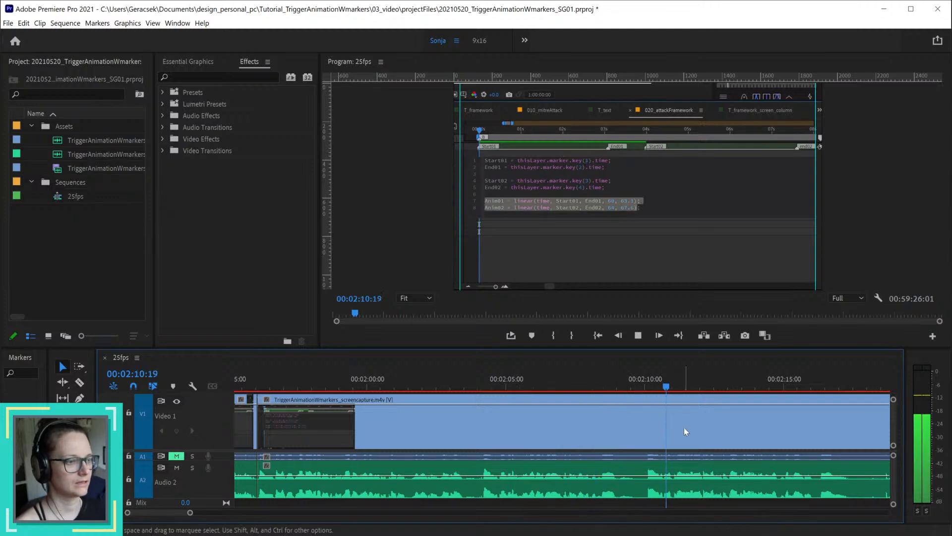
{"action": "key", "text": "space"}
Step: Split the clips at 00:02:09:02 and 00:02:09:24 and ripple-delete the pause between the cuts
{"action": "left_click_drag", "start_coordinate": [600, 387], "coordinate": [620, 391]}
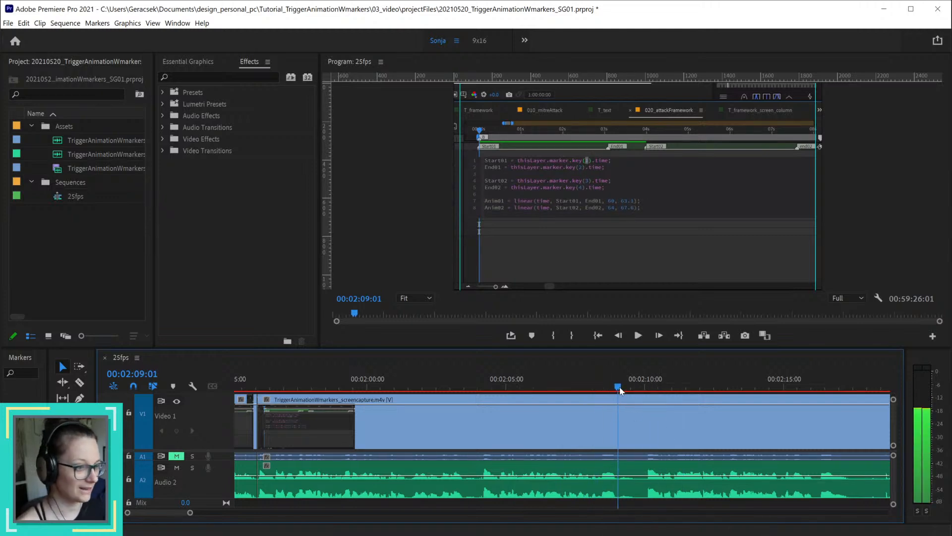
{"action": "key", "text": "ctrl+k"}
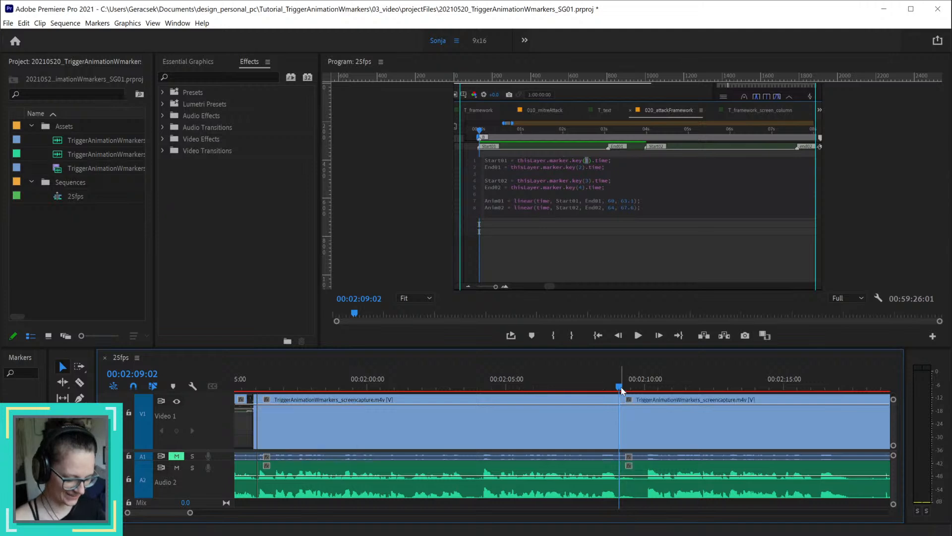
{"action": "mouse_move", "coordinate": [637, 387]}
{"action": "left_mouse_down"}
{"action": "mouse_move", "coordinate": [649, 389]}
{"action": "mouse_move", "coordinate": [623, 389]}
{"action": "mouse_move", "coordinate": [642, 388]}
{"action": "left_mouse_up"}
{"action": "key", "text": "ctrl+k"}
{"action": "key", "text": "ctrl+z"}
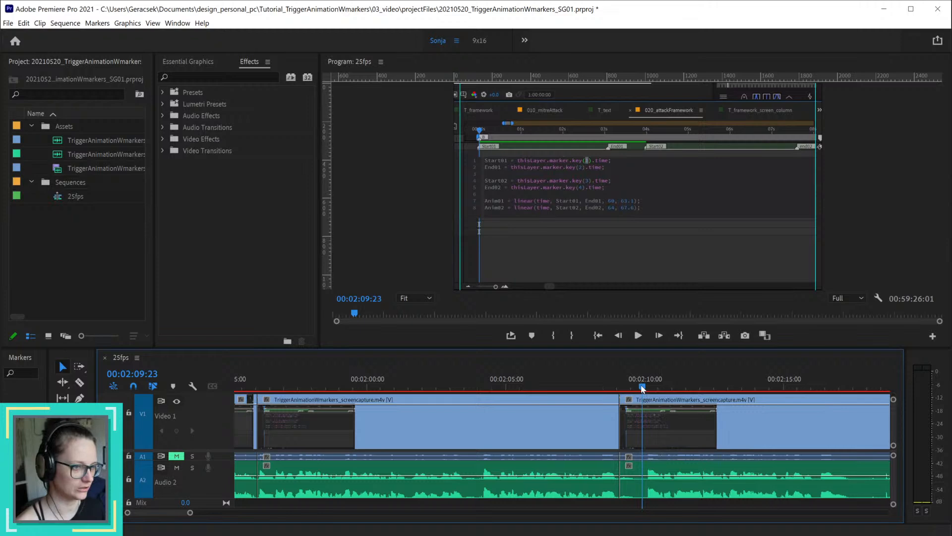
{"action": "left_click", "coordinate": [644, 388]}
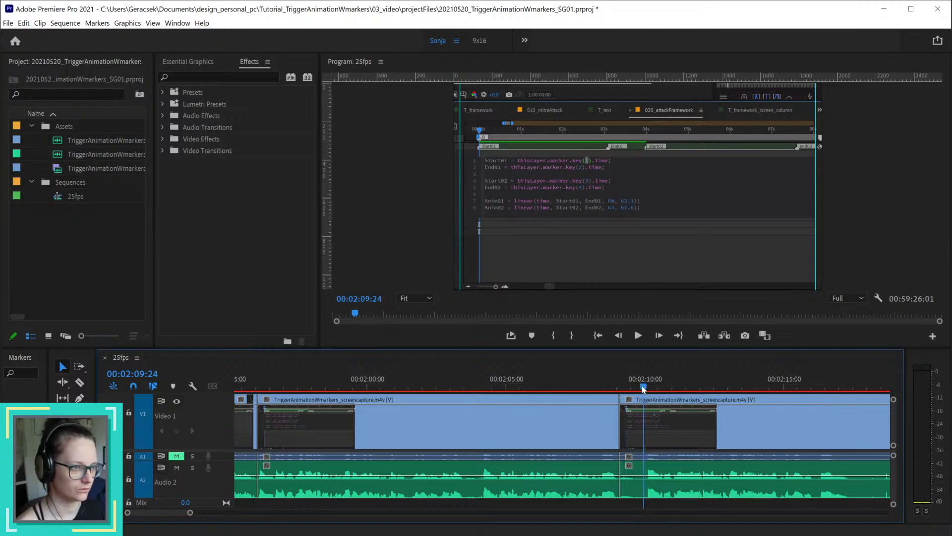
{"action": "left_click_drag", "start_coordinate": [644, 388], "coordinate": [644, 388]}
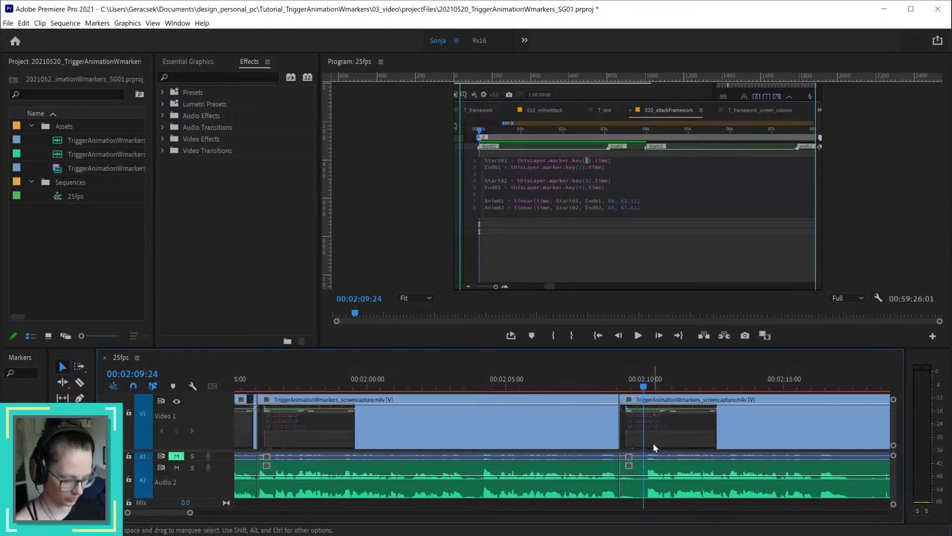
{"action": "key", "text": "ctrl+k"}
{"action": "left_click", "coordinate": [630, 445]}
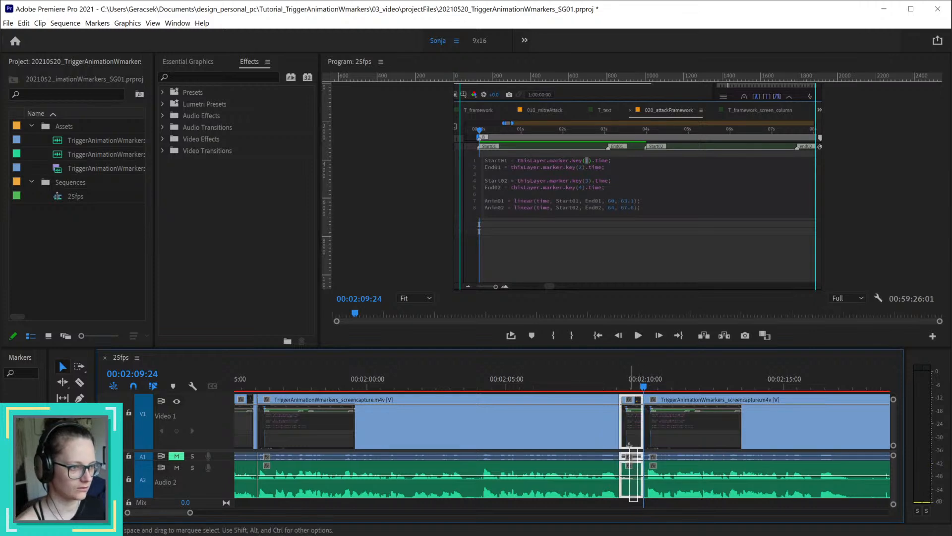
{"action": "key", "text": "shift+Delete"}
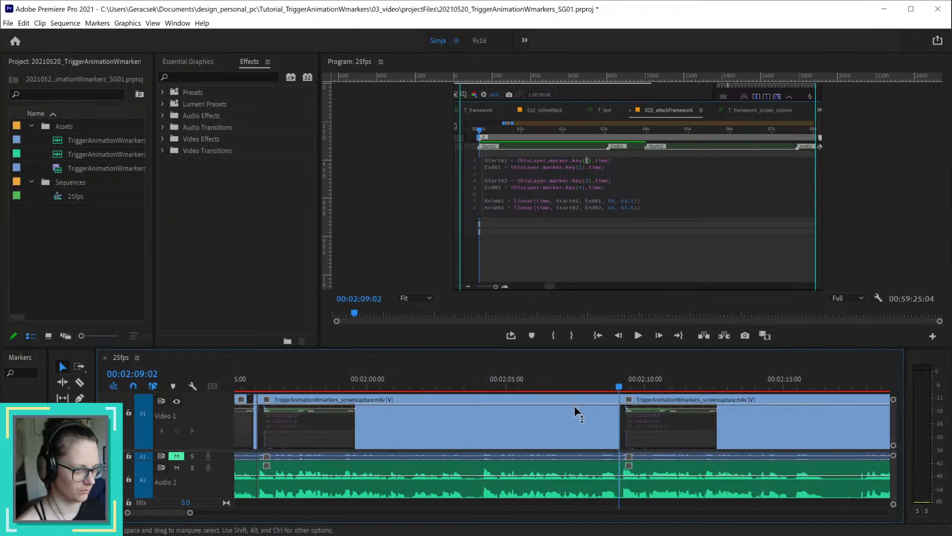
Step: Play back from about 00:02:07:20 to 00:02:17:11 to check the new join and the narration after it
{"action": "left_click", "coordinate": [585, 382]}
{"action": "key", "text": "space"}
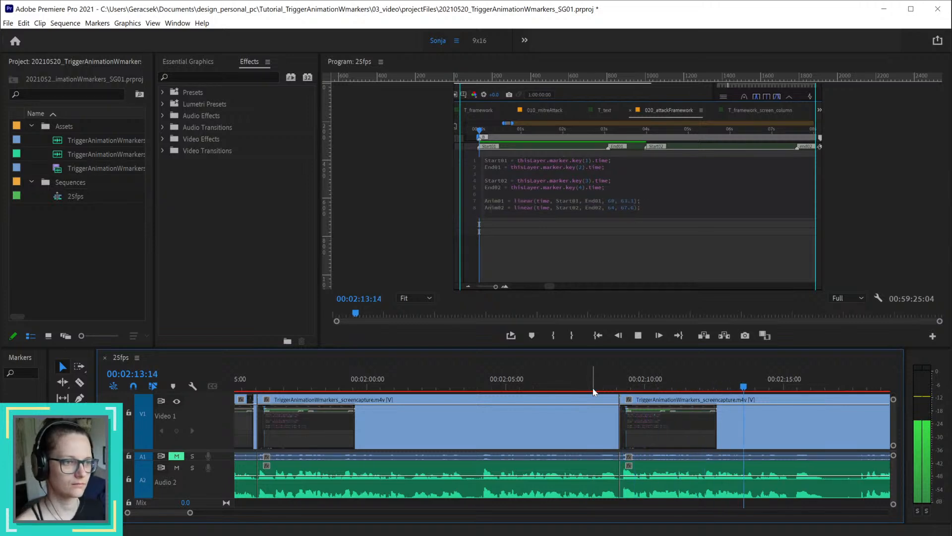
{"action": "key", "text": "space"}
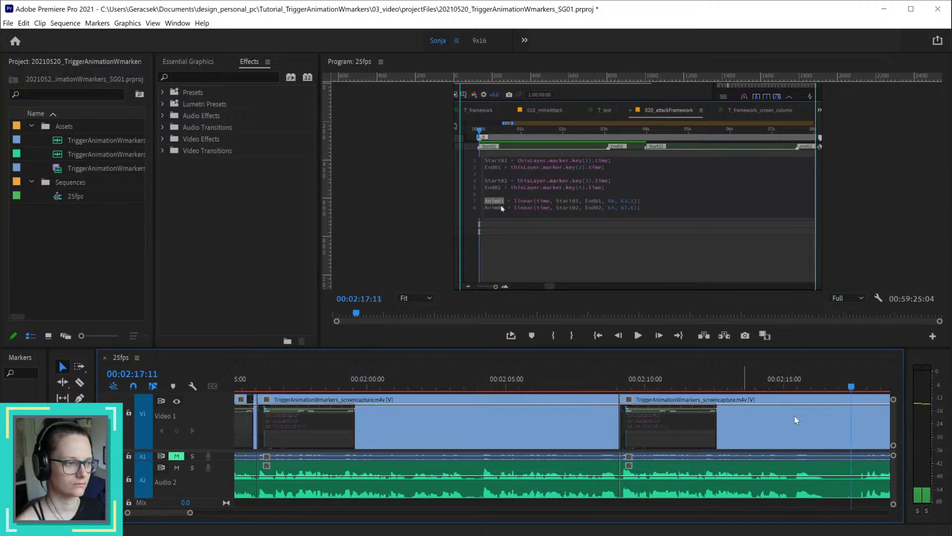
Step: Split the clips at 00:02:13:23, 00:02:15:05 and 00:02:17:23 to isolate the unwanted narration
{"action": "left_click", "coordinate": [760, 385]}
{"action": "left_click_drag", "start_coordinate": [762, 385], "coordinate": [790, 392]}
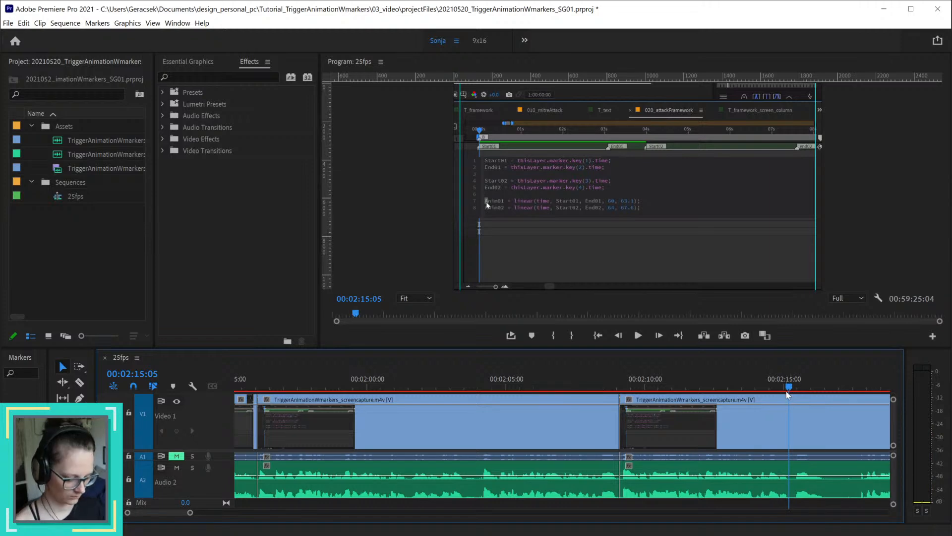
{"action": "key", "text": "ctrl+k"}
{"action": "left_click_drag", "start_coordinate": [790, 388], "coordinate": [762, 401]}
{"action": "key", "text": "ctrl+k"}
{"action": "key", "text": "Right"}
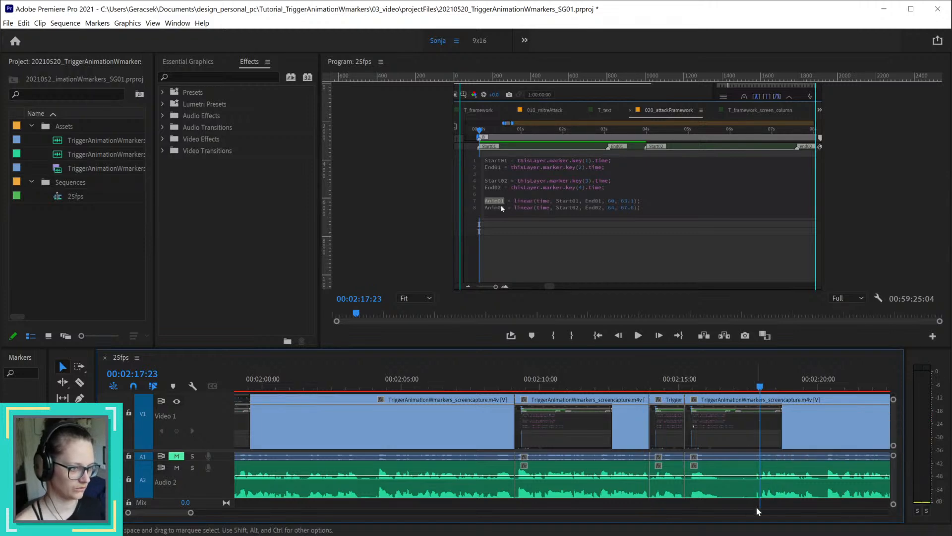
{"action": "key", "text": "ctrl+k"}
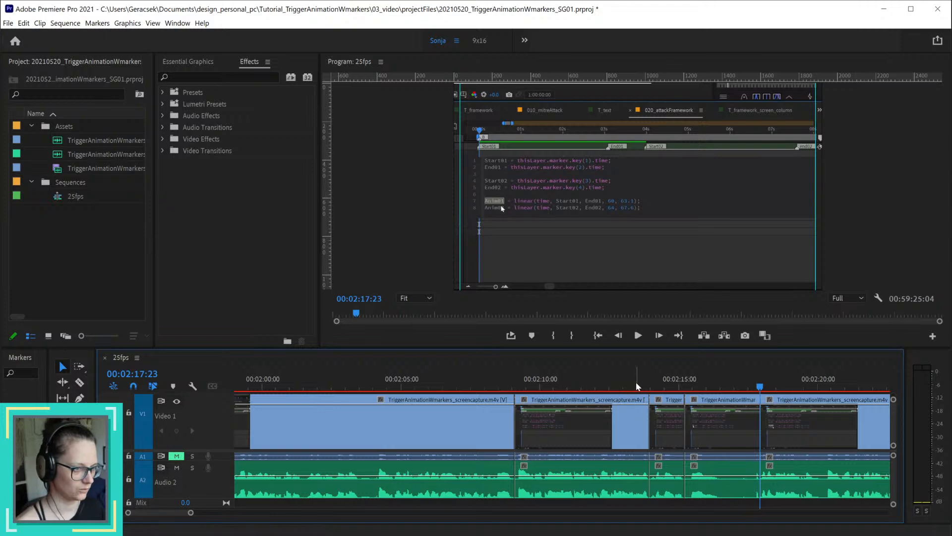
Step: Split only the video at 00:02:14:10 and replace the short piece before it by extending the preceding video clip to that point
{"action": "left_click", "coordinate": [654, 384]}
{"action": "left_click_drag", "start_coordinate": [656, 384], "coordinate": [664, 381]}
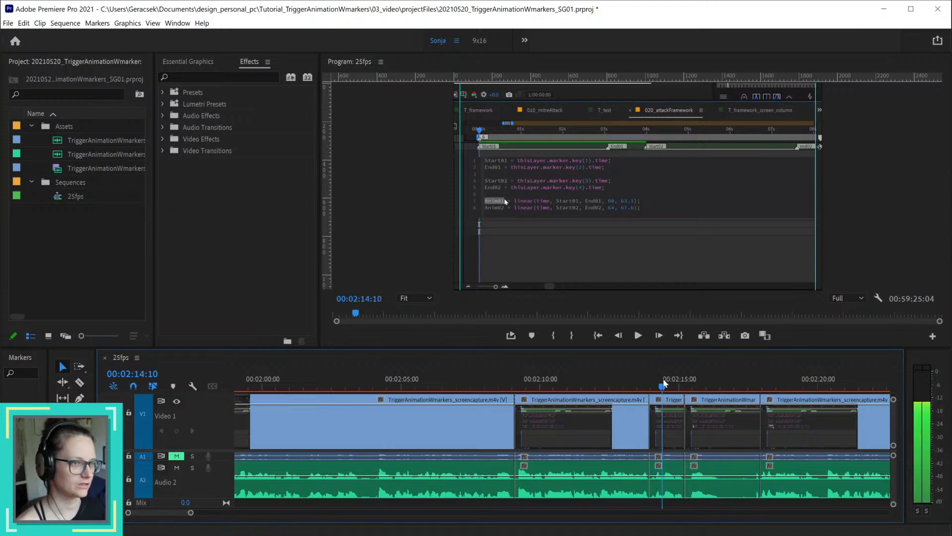
{"action": "left_click", "coordinate": [670, 421]}
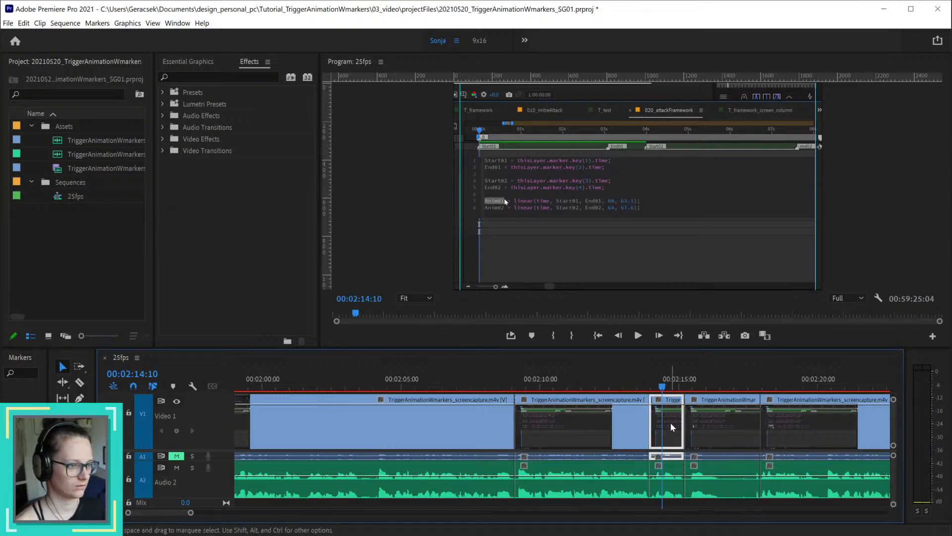
{"action": "key", "text": "ctrl+k"}
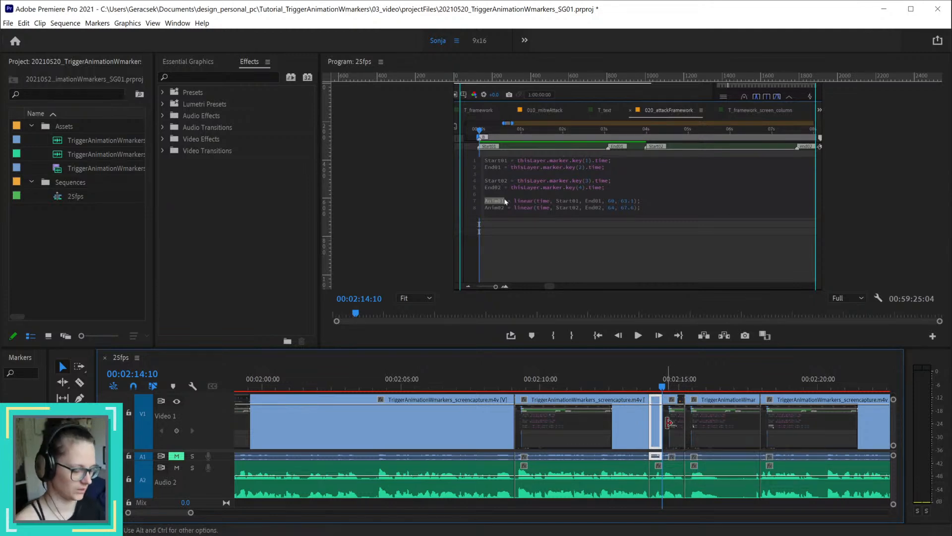
{"action": "key", "text": "Delete"}
{"action": "left_click_drag", "start_coordinate": [650, 421], "coordinate": [663, 421]}
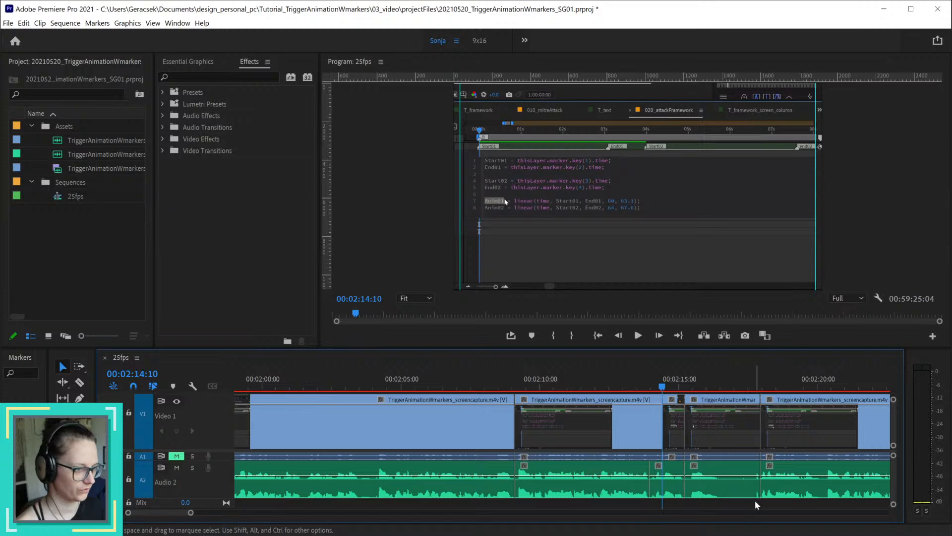
Step: Delete the Audio 2 pieces between 00:02:13:23 and 00:02:17:23 and the video piece between 00:02:15:05 and 00:02:17:23
{"action": "left_click_drag", "start_coordinate": [755, 500], "coordinate": [673, 488]}
{"action": "key", "text": "Delete"}
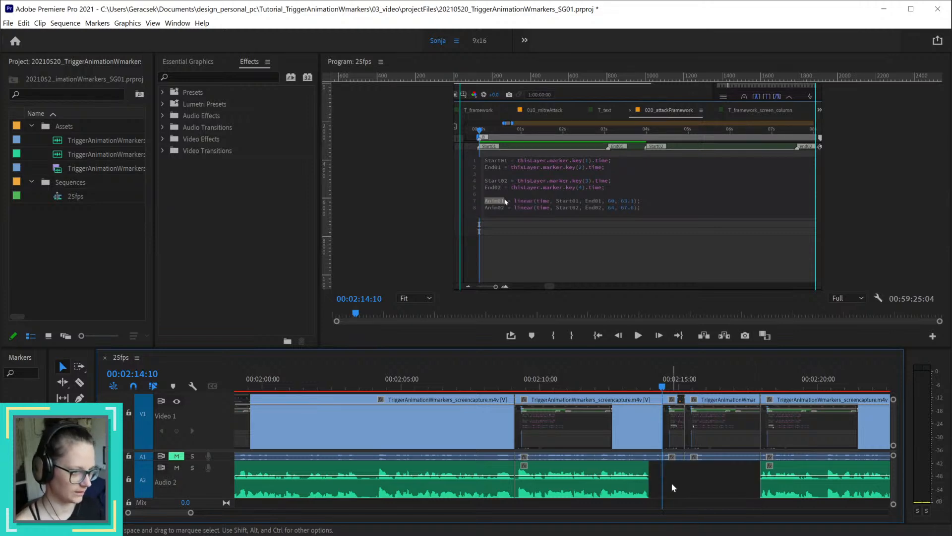
{"action": "left_click", "coordinate": [710, 421]}
{"action": "key", "text": "Delete"}
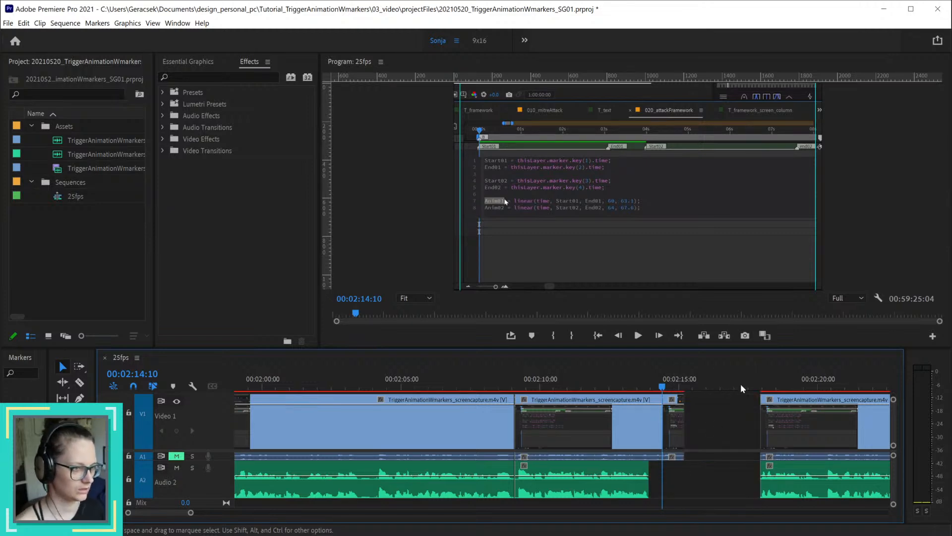
Step: Delete the leftover short video piece after 00:02:14:10 and set the preceding video clip's end to 00:02:14:23
{"action": "left_click_drag", "start_coordinate": [758, 386], "coordinate": [679, 383]}
{"action": "left_click", "coordinate": [674, 410]}
{"action": "key", "text": "Delete"}
{"action": "left_click", "coordinate": [656, 386]}
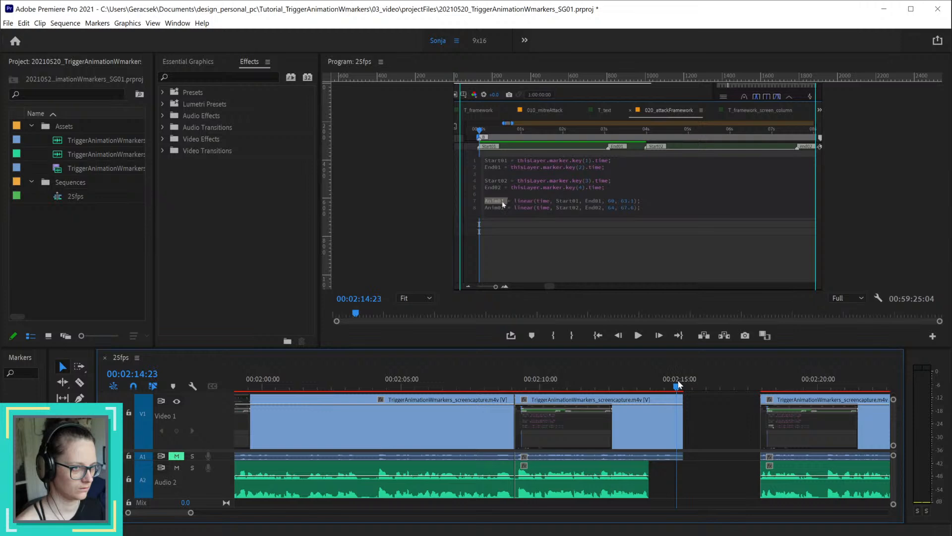
{"action": "left_click_drag", "start_coordinate": [682, 429], "coordinate": [676, 429]}
Step: Trim the start of the video clip after the gap to 00:02:19:06 and ripple-delete the empty gap on Audio 2
{"action": "left_click_drag", "start_coordinate": [760, 385], "coordinate": [797, 413]}
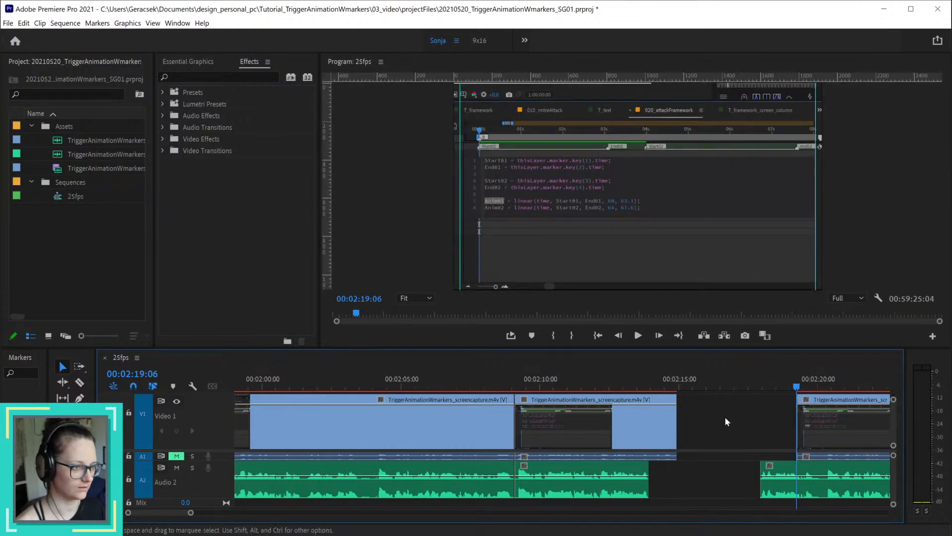
{"action": "right_click", "coordinate": [718, 479]}
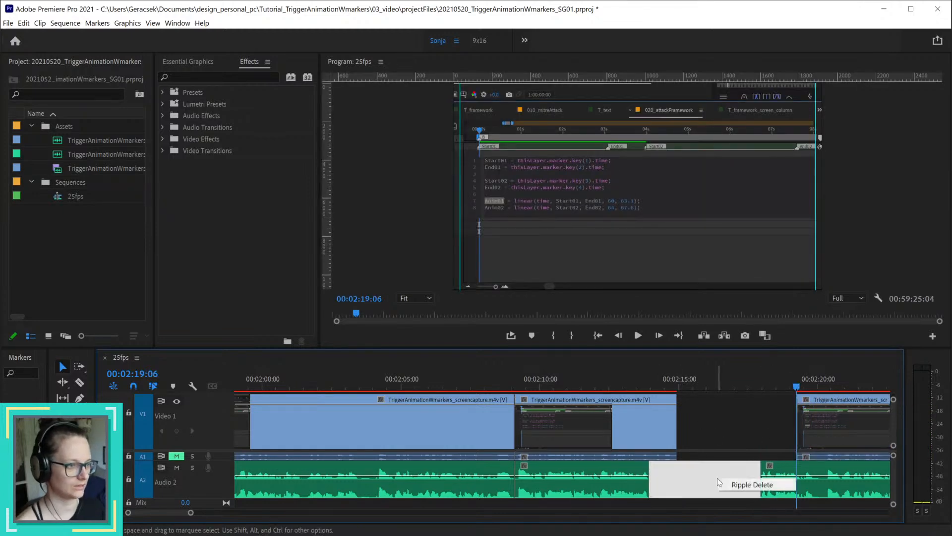
{"action": "left_click", "coordinate": [744, 485]}
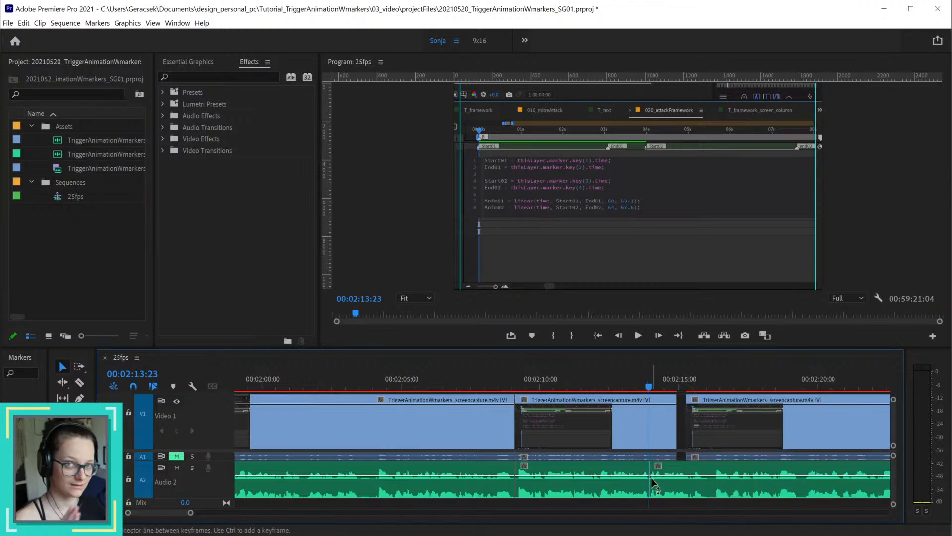
Step: Extend the following video clip's start back to 00:02:14:23 to close the video gap, and park the playhead at 00:02:08:14
{"action": "left_click_drag", "start_coordinate": [688, 430], "coordinate": [678, 431]}
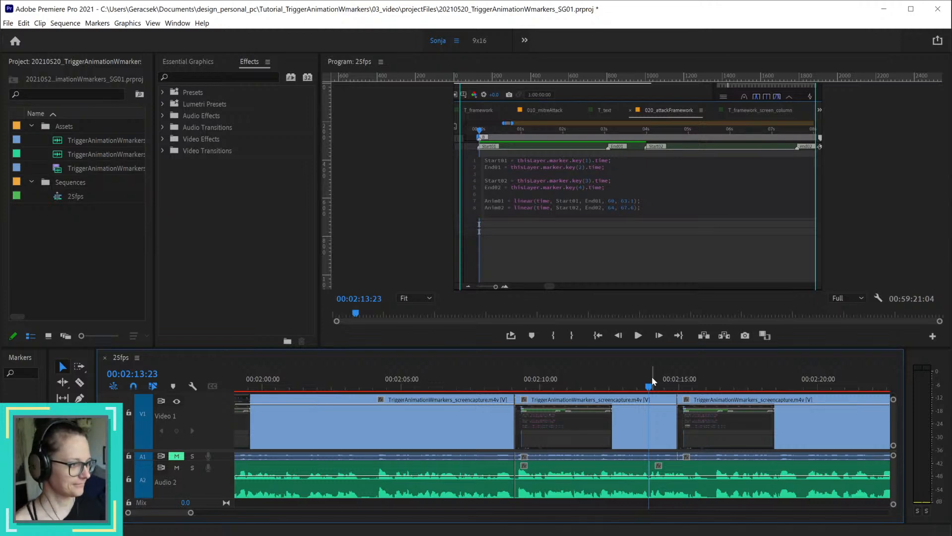
{"action": "left_click", "coordinate": [501, 385]}
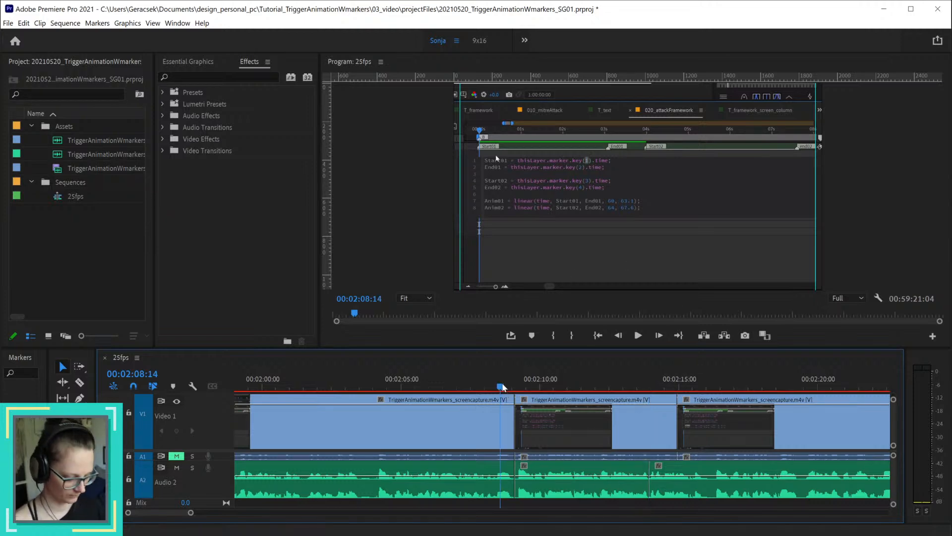
Step: Play back the edited section from 00:02:08:14, replaying from 00:02:12:18 and 00:02:11:19, to check the cuts around 00:02:14:23
{"action": "key", "text": "space"}
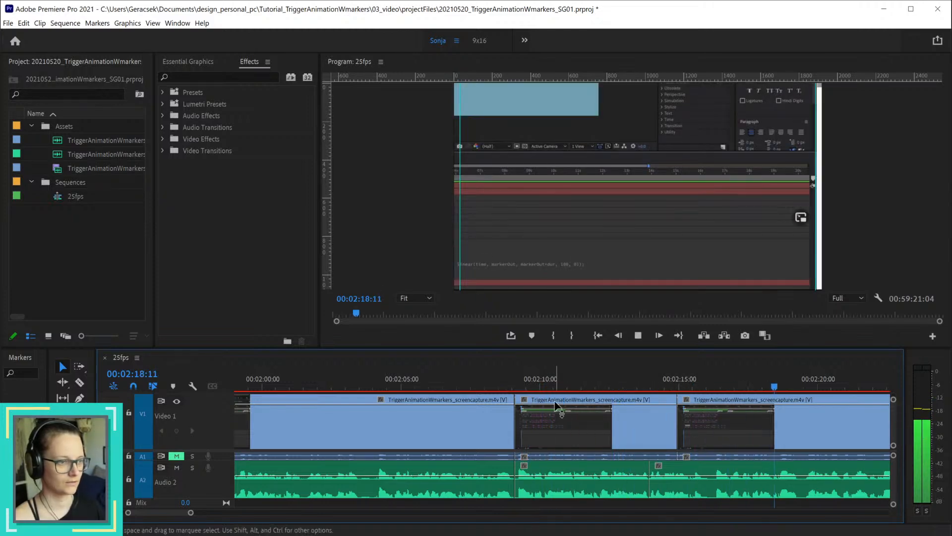
{"action": "left_click", "coordinate": [615, 387]}
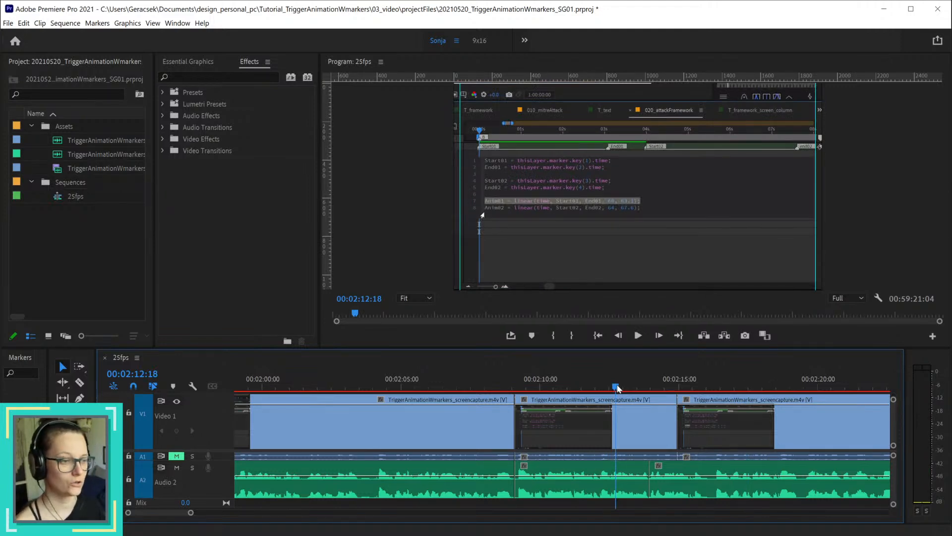
{"action": "key", "text": "space"}
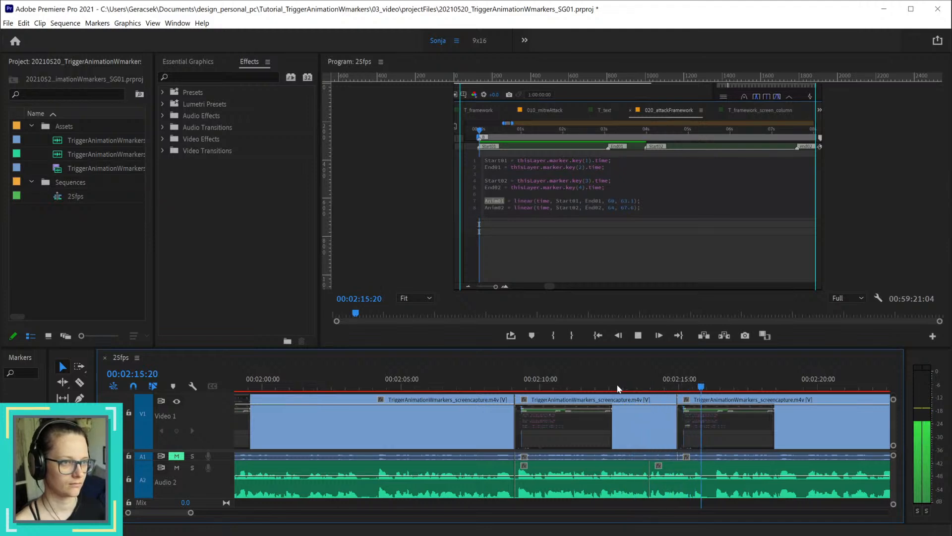
{"action": "key", "text": "space"}
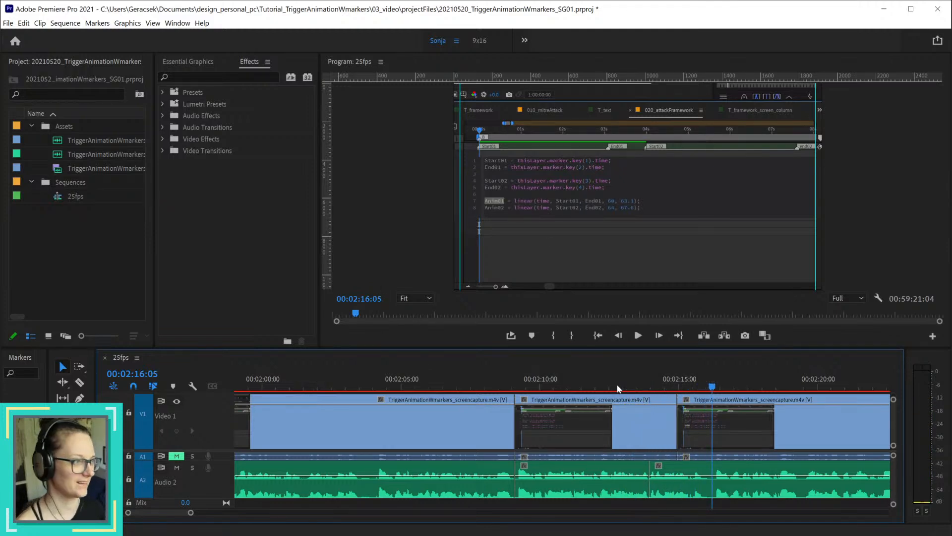
{"action": "left_click", "coordinate": [589, 380]}
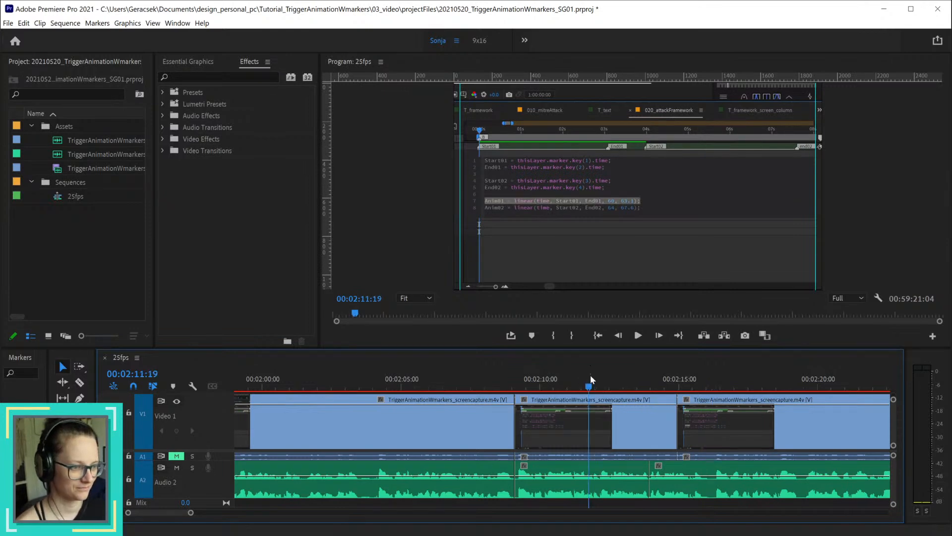
{"action": "key", "text": "space"}
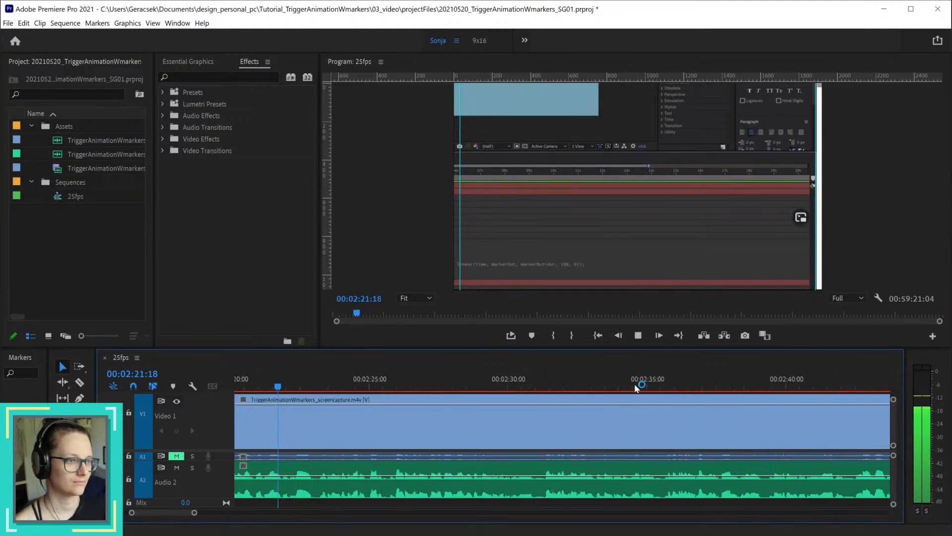
{"action": "key", "text": "space"}
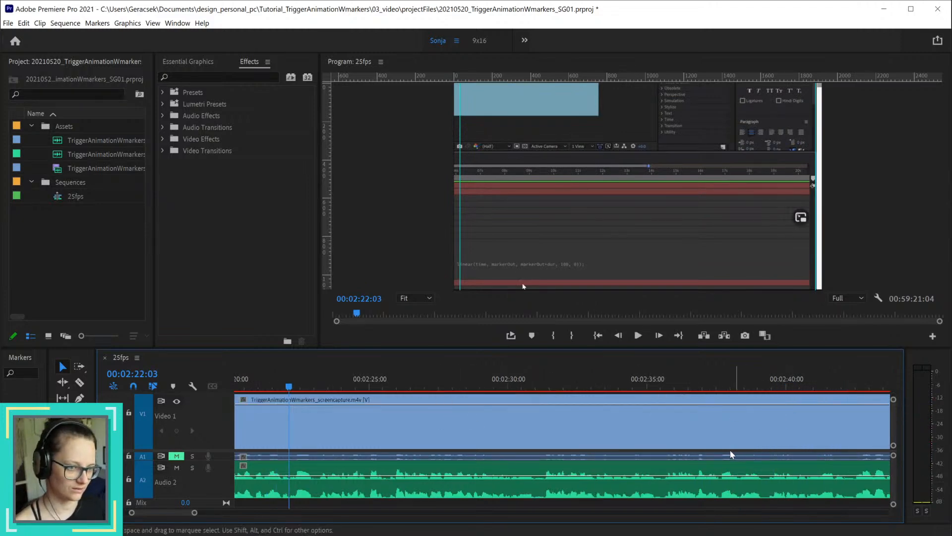
Step: Locate the point where the narration restarts near 00:02:31 and split the video and audio clips at 00:02:31:07
{"action": "scroll", "coordinate": [689, 456], "scroll_direction": "down", "scroll_amount": 5}
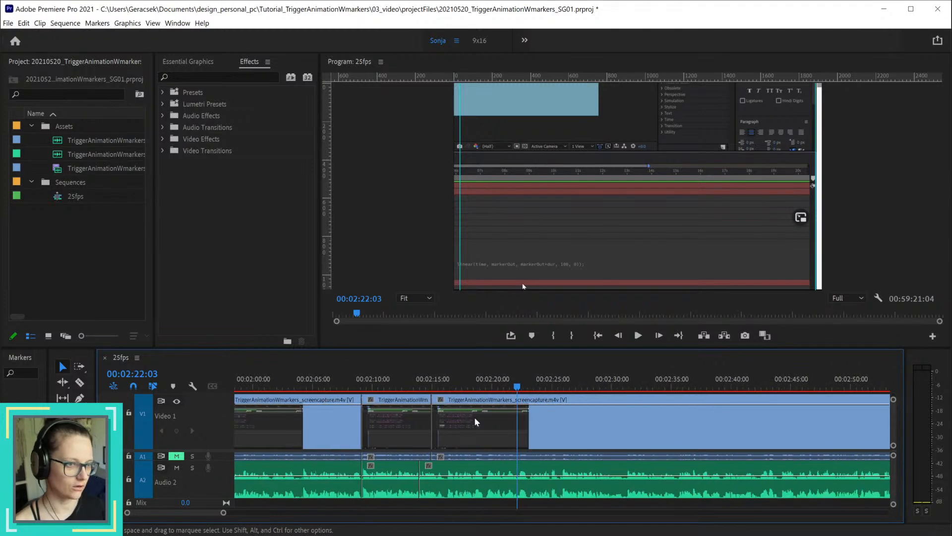
{"action": "left_click_drag", "start_coordinate": [433, 389], "coordinate": [636, 391]}
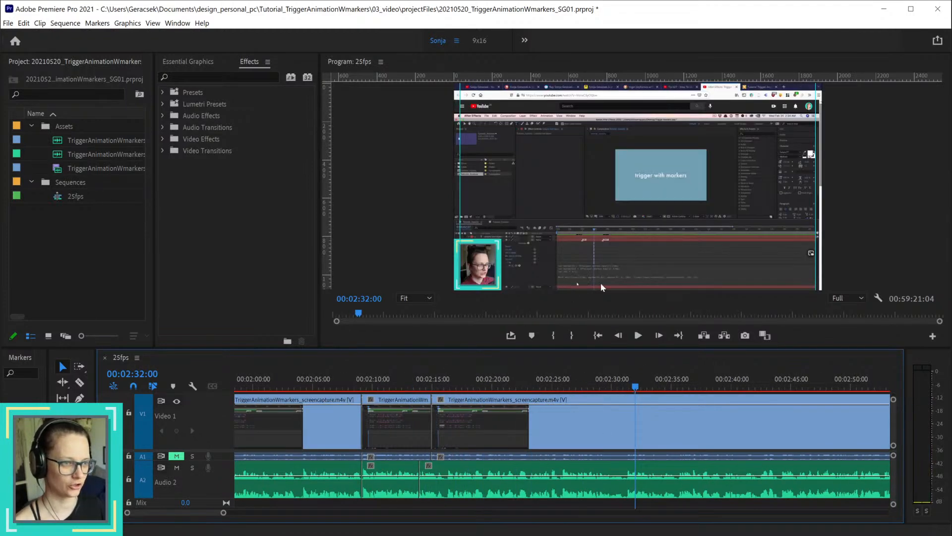
{"action": "left_click_drag", "start_coordinate": [509, 394], "coordinate": [628, 380]}
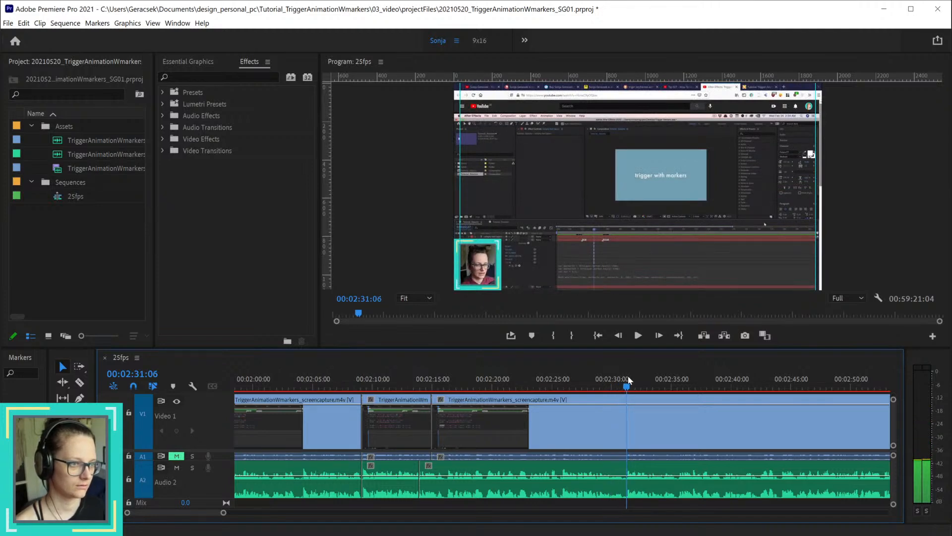
{"action": "key", "text": "space"}
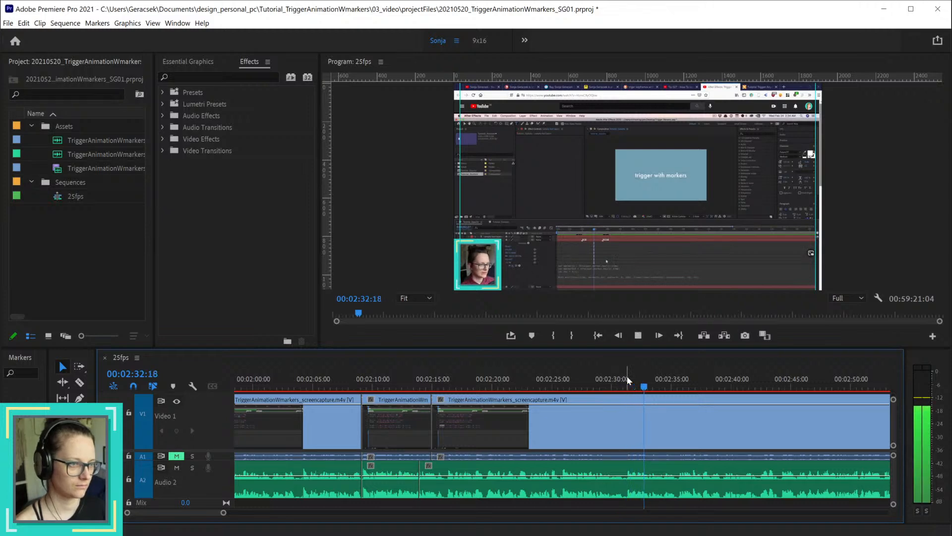
{"action": "left_click", "coordinate": [626, 380]}
{"action": "left_click", "coordinate": [628, 380]}
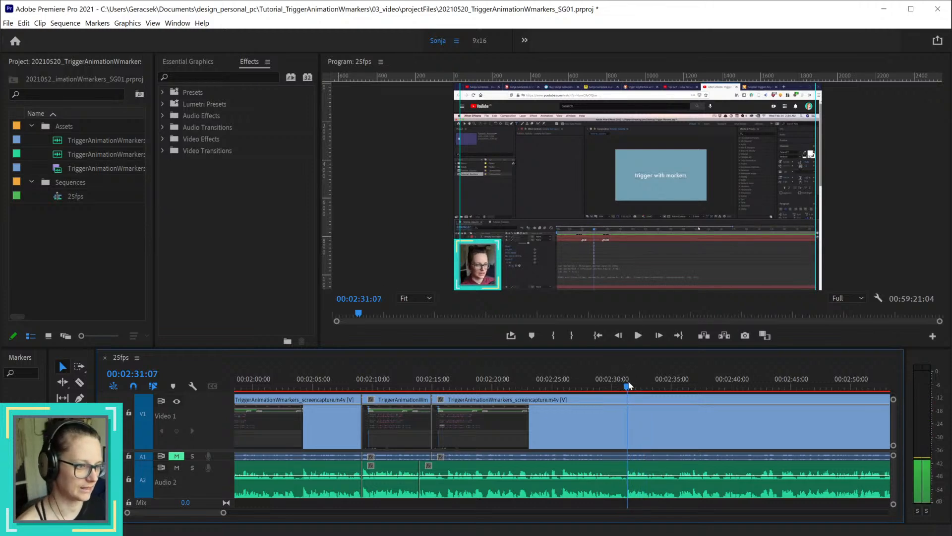
{"action": "key", "text": "ctrl+k"}
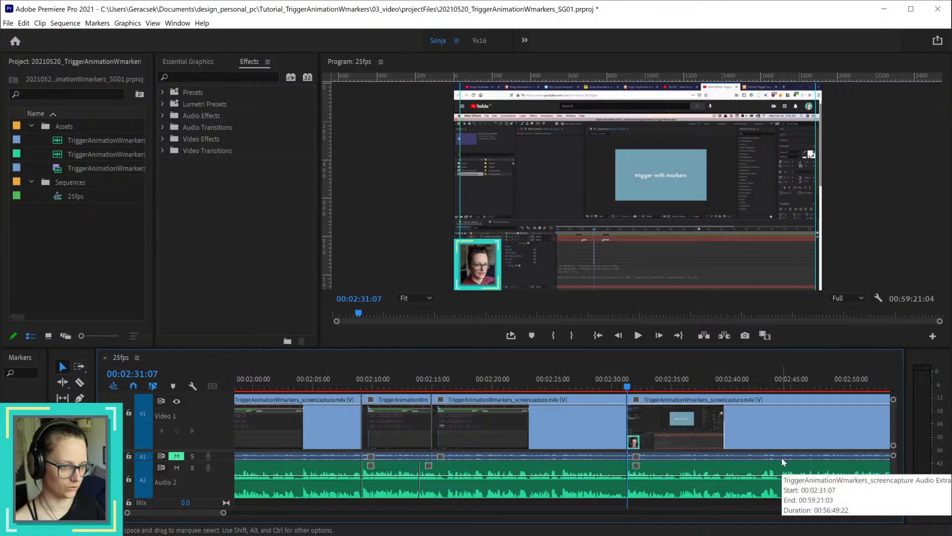
Step: Compare the narration around 00:02:13 with the narration that starts at the new cut at 00:02:31:07
{"action": "left_click", "coordinate": [427, 381]}
{"action": "mouse_move", "coordinate": [429, 381]}
{"action": "left_mouse_down"}
{"action": "mouse_move", "coordinate": [469, 378]}
{"action": "mouse_move", "coordinate": [410, 379]}
{"action": "left_mouse_up"}
{"action": "key", "text": "space"}
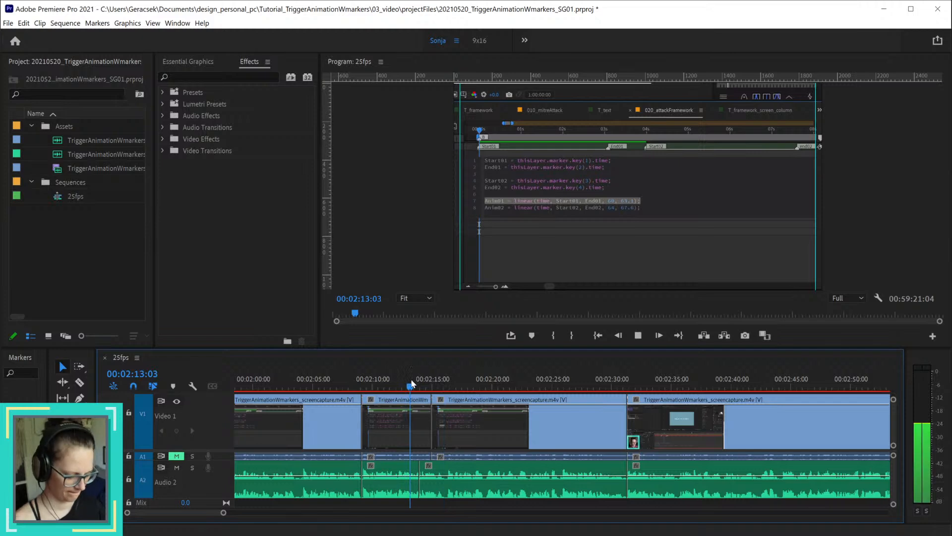
{"action": "left_click", "coordinate": [627, 384]}
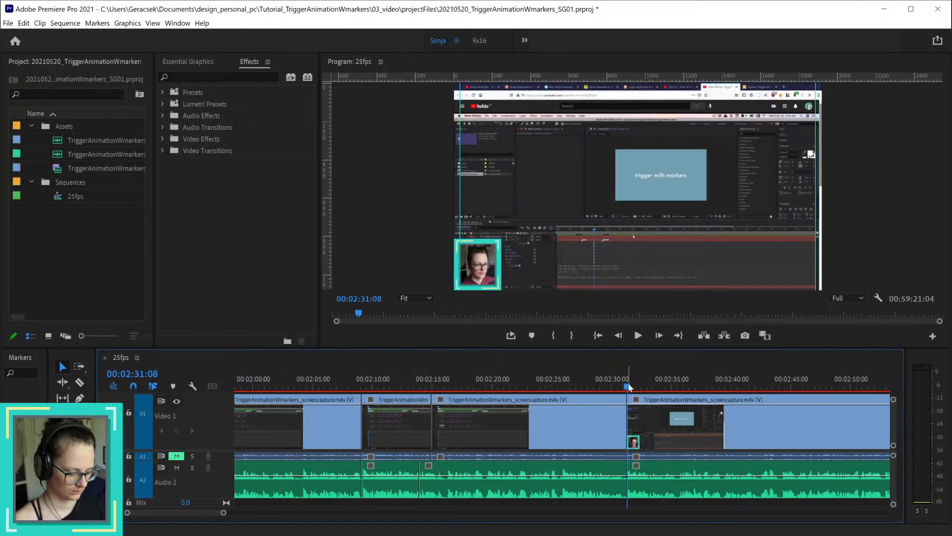
{"action": "key", "text": "space"}
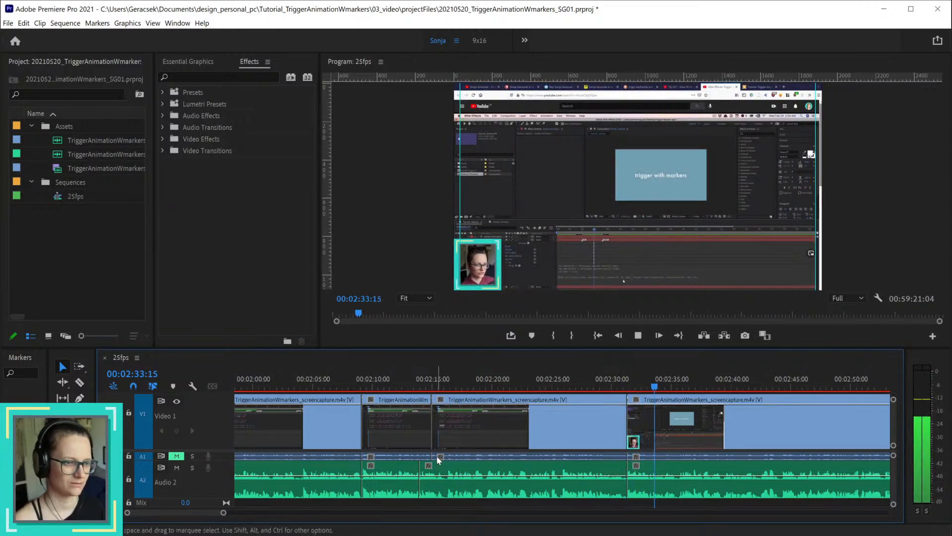
{"action": "key", "text": "space"}
Step: Examine the section after the 00:02:14:23 video cut, replaying from about 00:02:16:06 to check the picture against the narration
{"action": "scroll", "coordinate": [431, 444], "scroll_direction": "up", "scroll_amount": 4}
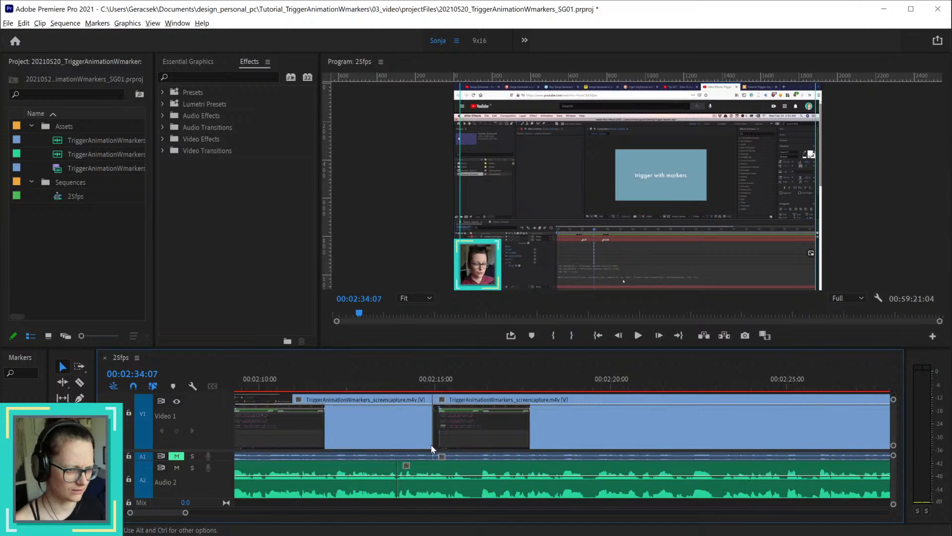
{"action": "scroll", "coordinate": [431, 447], "scroll_direction": "up", "scroll_amount": 1}
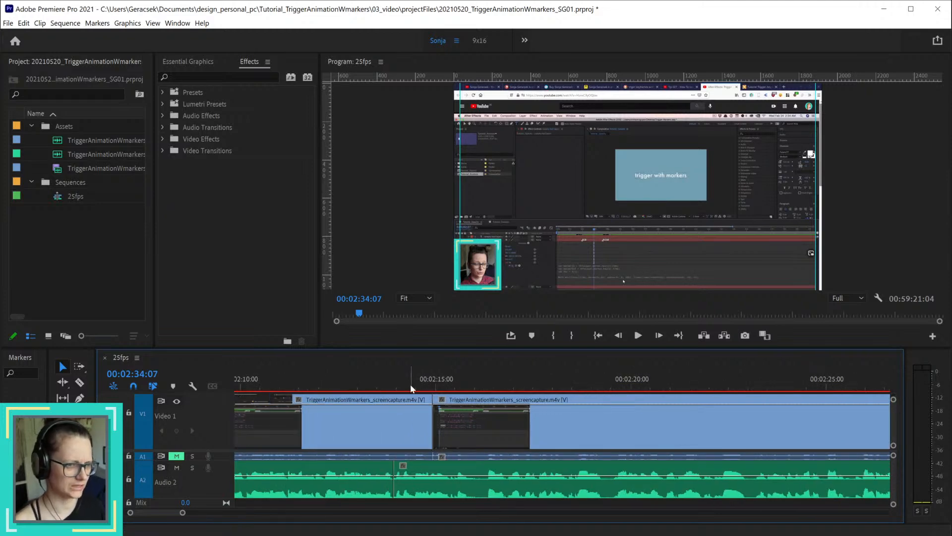
{"action": "left_click_drag", "start_coordinate": [412, 389], "coordinate": [507, 389]}
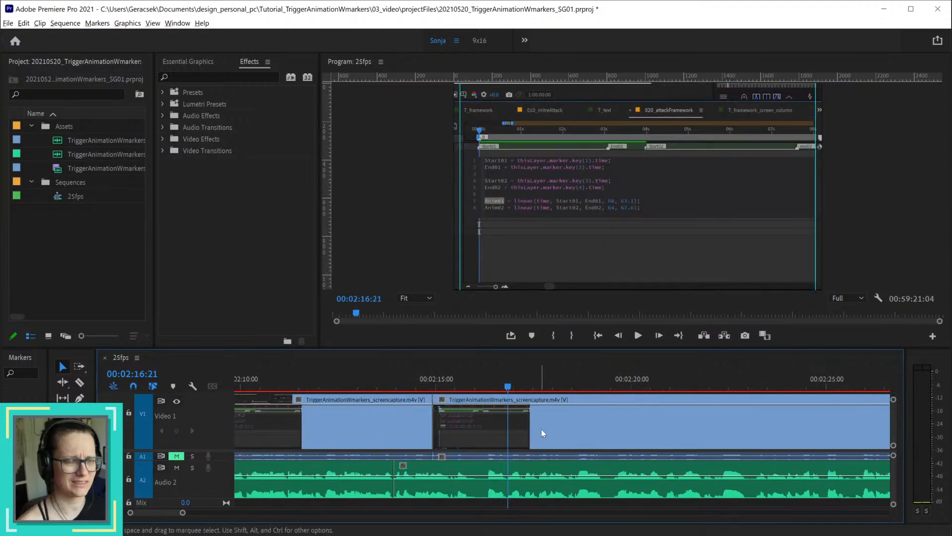
{"action": "scroll", "coordinate": [541, 430], "scroll_direction": "down", "scroll_amount": 2}
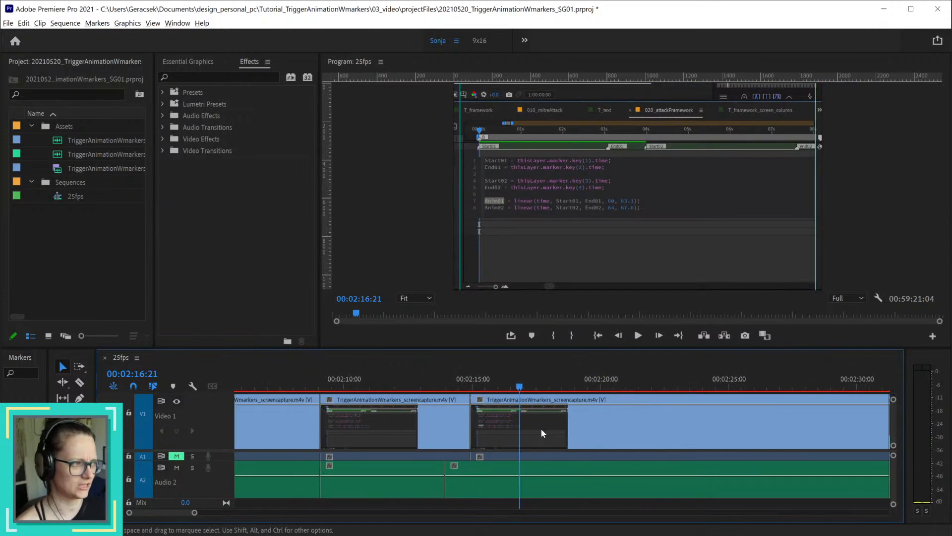
{"action": "left_click", "coordinate": [502, 386]}
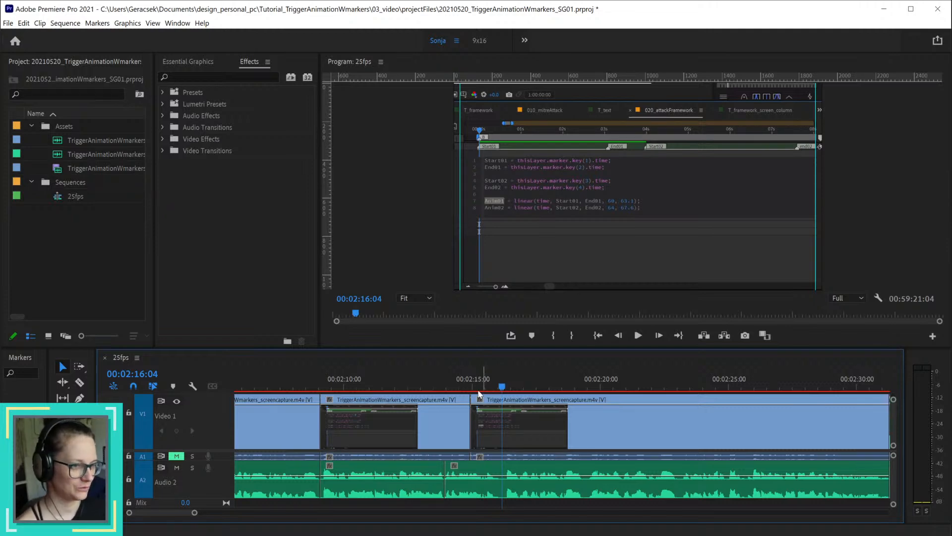
{"action": "mouse_move", "coordinate": [471, 386]}
{"action": "left_mouse_down"}
{"action": "mouse_move", "coordinate": [491, 386]}
{"action": "mouse_move", "coordinate": [476, 391]}
{"action": "left_mouse_up"}
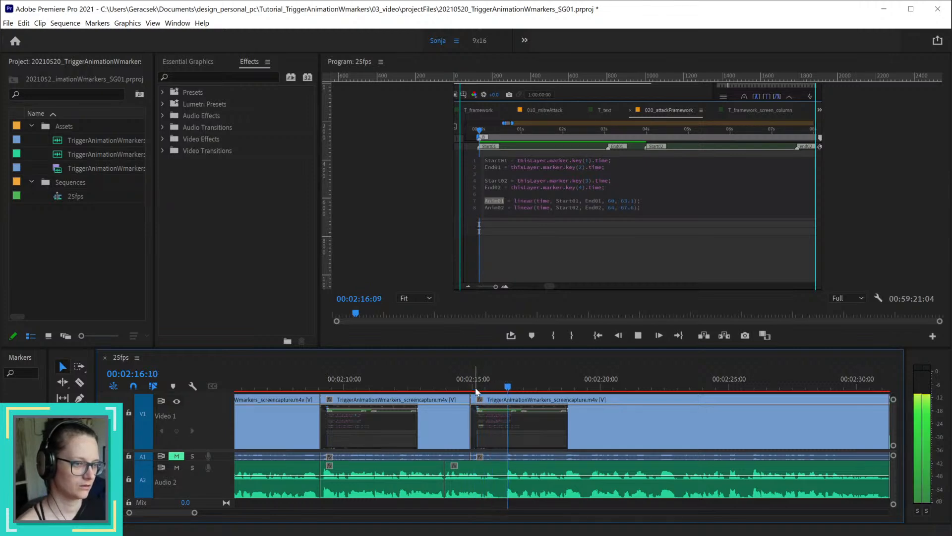
{"action": "key", "text": "space"}
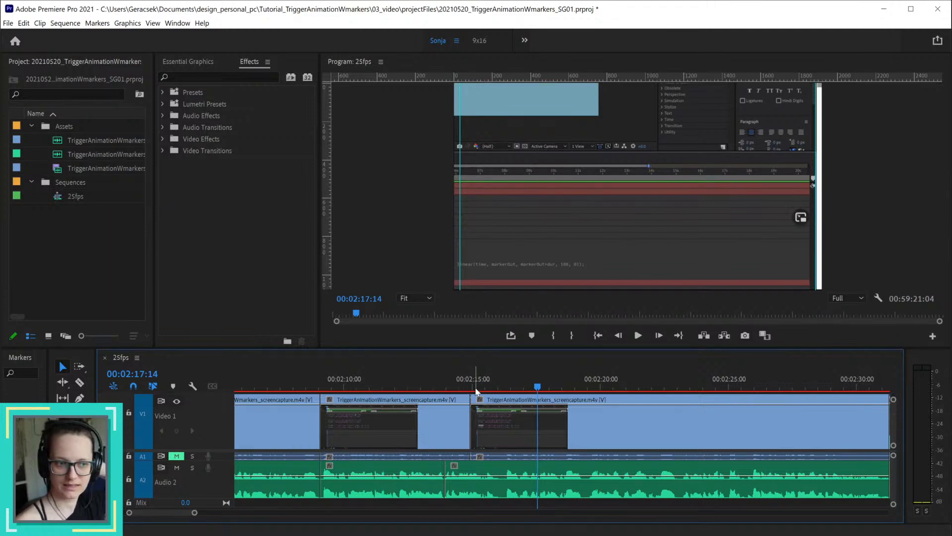
{"action": "left_click", "coordinate": [453, 413]}
{"action": "left_click_drag", "start_coordinate": [416, 387], "coordinate": [522, 396]}
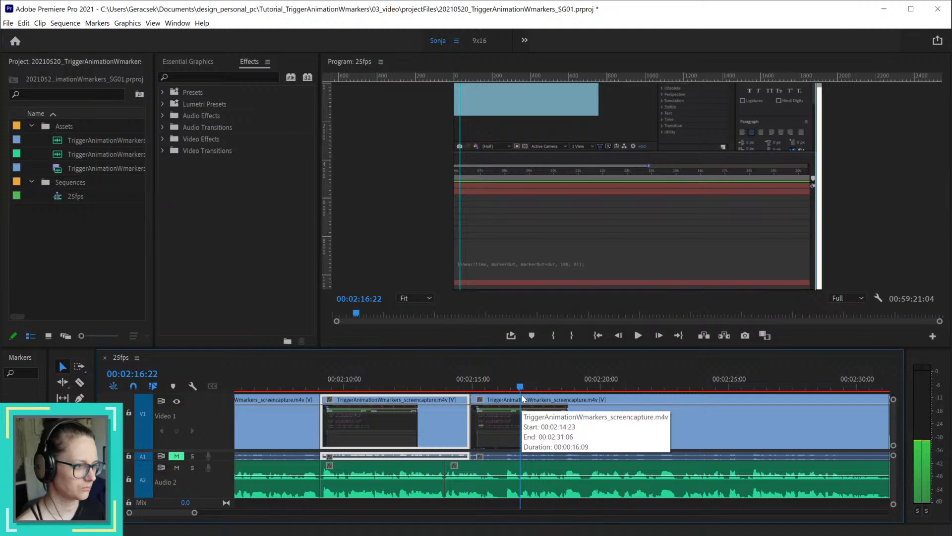
{"action": "mouse_move", "coordinate": [521, 397]}
{"action": "left_mouse_down"}
{"action": "mouse_move", "coordinate": [481, 400]}
{"action": "mouse_move", "coordinate": [506, 399]}
{"action": "left_mouse_up"}
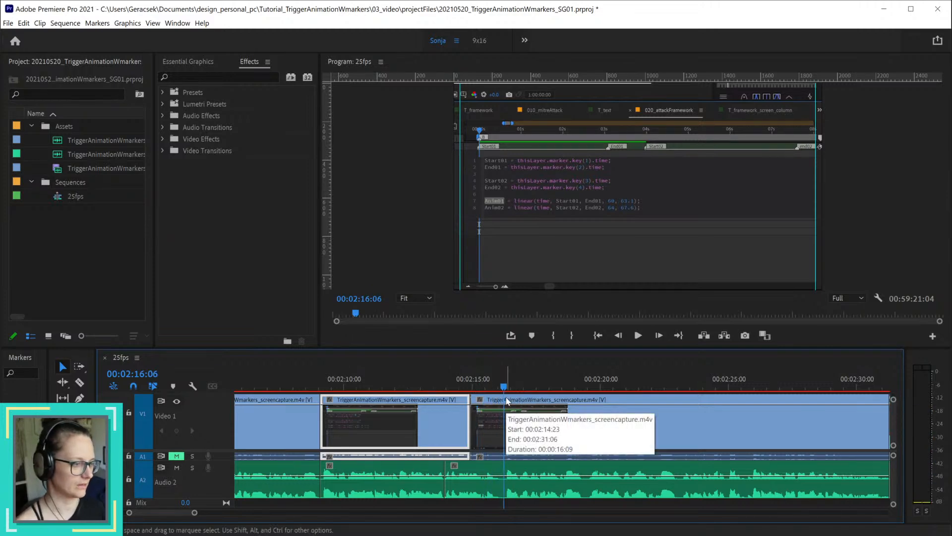
{"action": "key", "text": "space"}
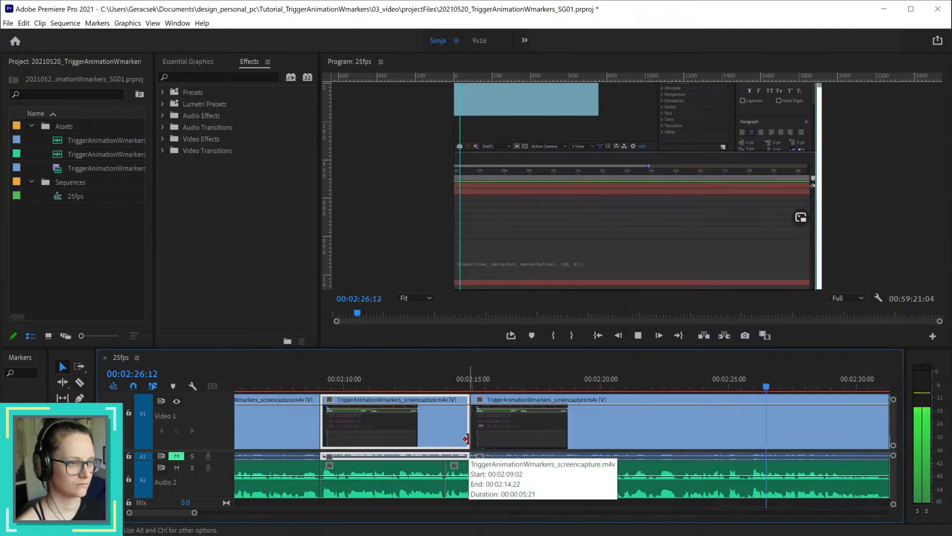
{"action": "key", "text": "space"}
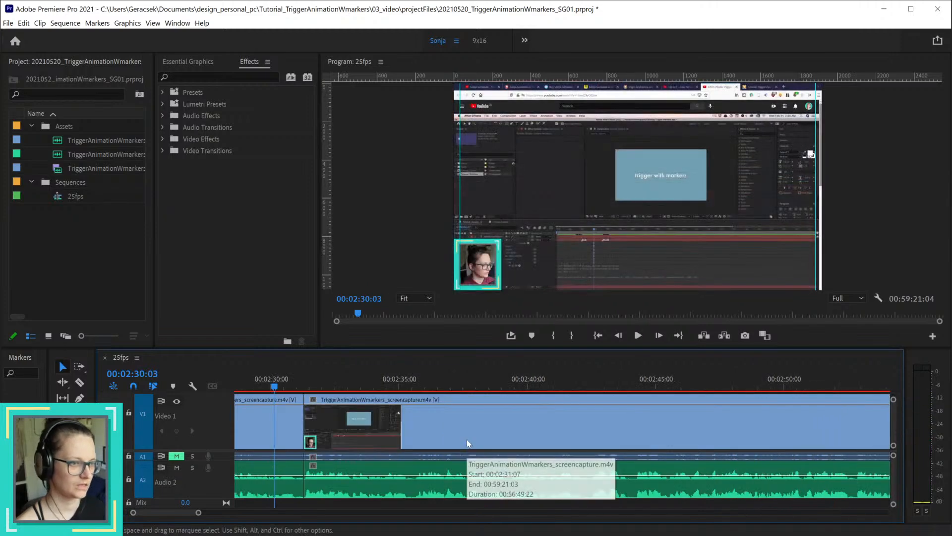
Step: Review the sequence from its opening seconds through the cuts near 00:02:31 and the uncut footage after 00:02:37:15
{"action": "left_click_drag", "start_coordinate": [173, 511], "coordinate": [143, 516]}
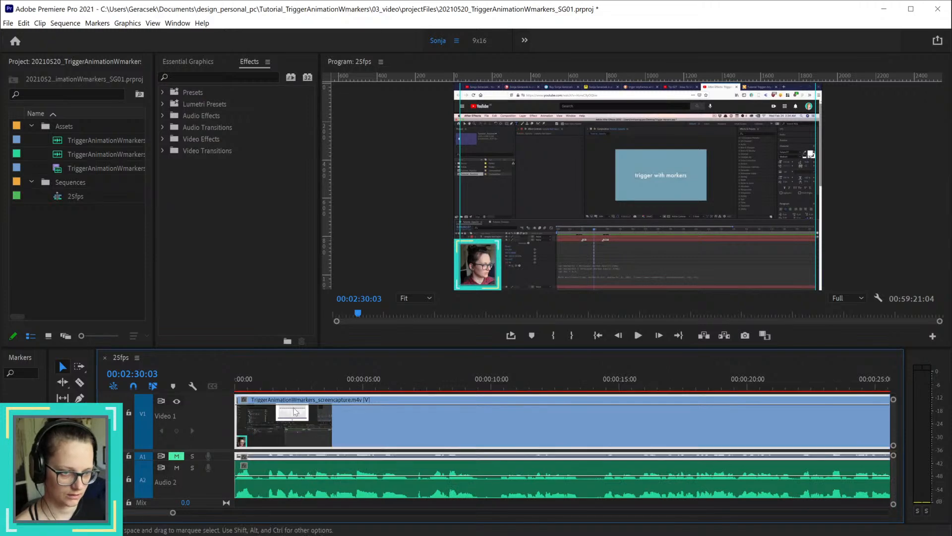
{"action": "left_click_drag", "start_coordinate": [268, 386], "coordinate": [412, 398]}
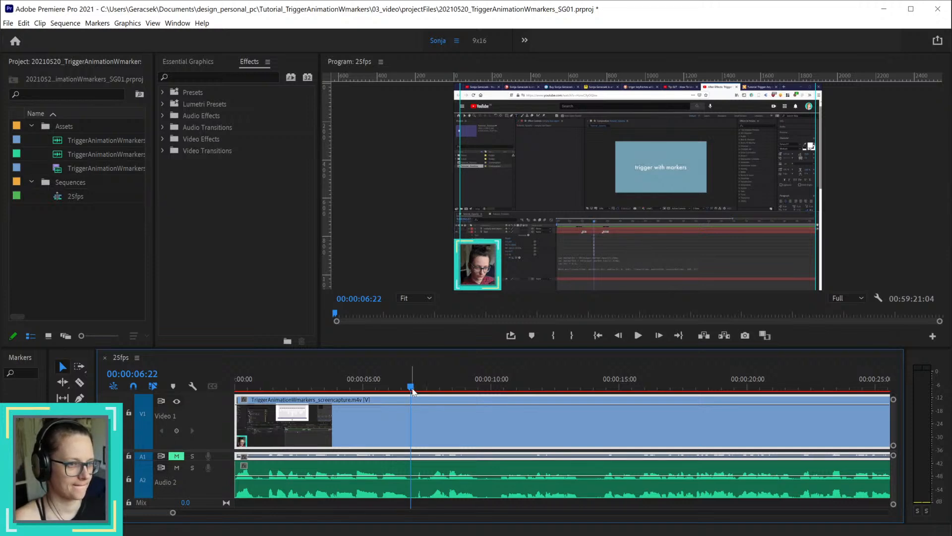
{"action": "left_click_drag", "start_coordinate": [412, 392], "coordinate": [809, 375]}
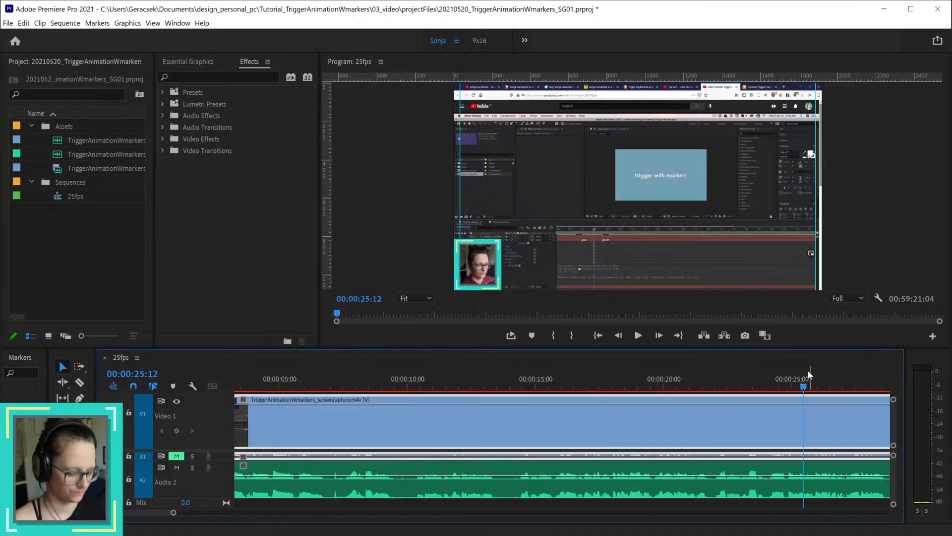
{"action": "scroll", "coordinate": [804, 446], "scroll_direction": "down", "scroll_amount": 5}
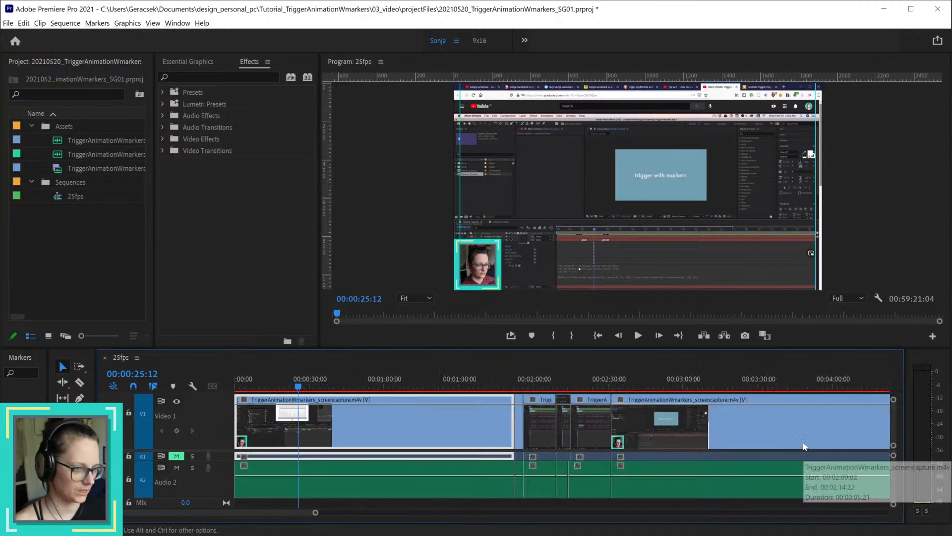
{"action": "scroll", "coordinate": [633, 440], "scroll_direction": "up", "scroll_amount": 4}
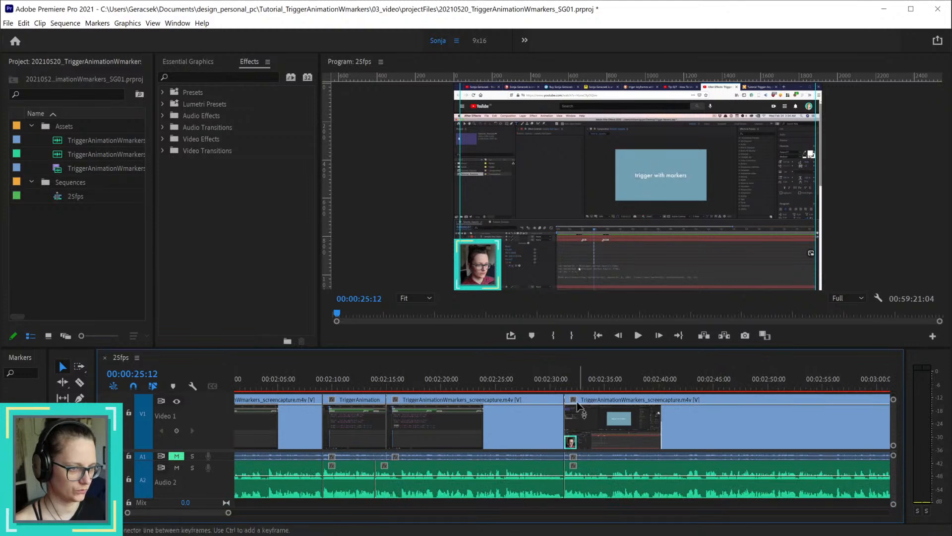
{"action": "left_click_drag", "start_coordinate": [548, 380], "coordinate": [633, 380]}
{"action": "scroll", "coordinate": [777, 448], "scroll_direction": "down", "scroll_amount": 2}
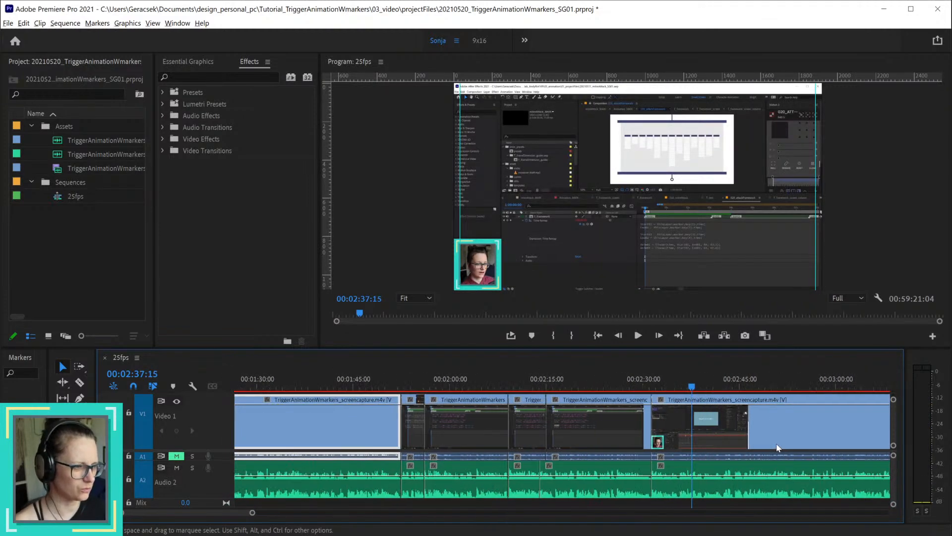
{"action": "left_click_drag", "start_coordinate": [240, 510], "coordinate": [283, 510]}
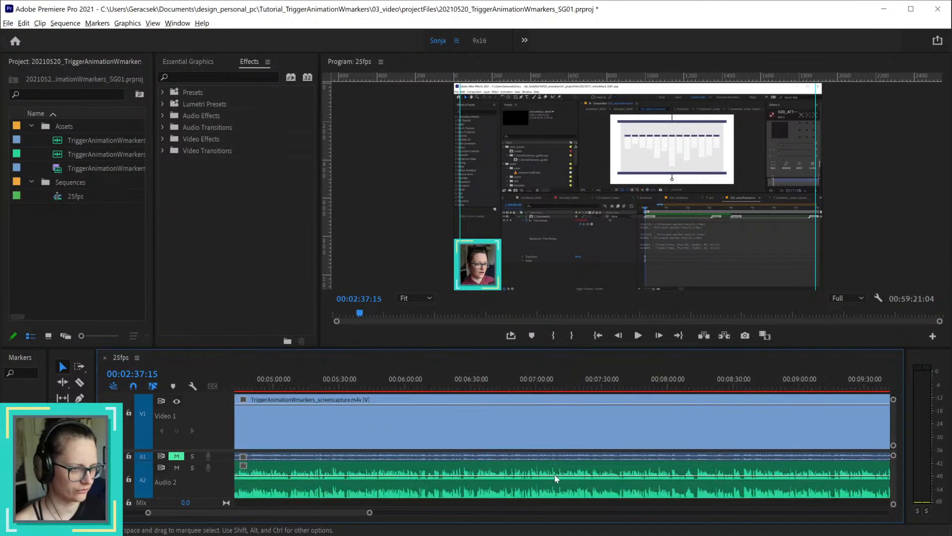
{"action": "scroll", "coordinate": [496, 479], "scroll_direction": "down", "scroll_amount": 8}
{"action": "scroll", "coordinate": [313, 430], "scroll_direction": "up", "scroll_amount": 8}
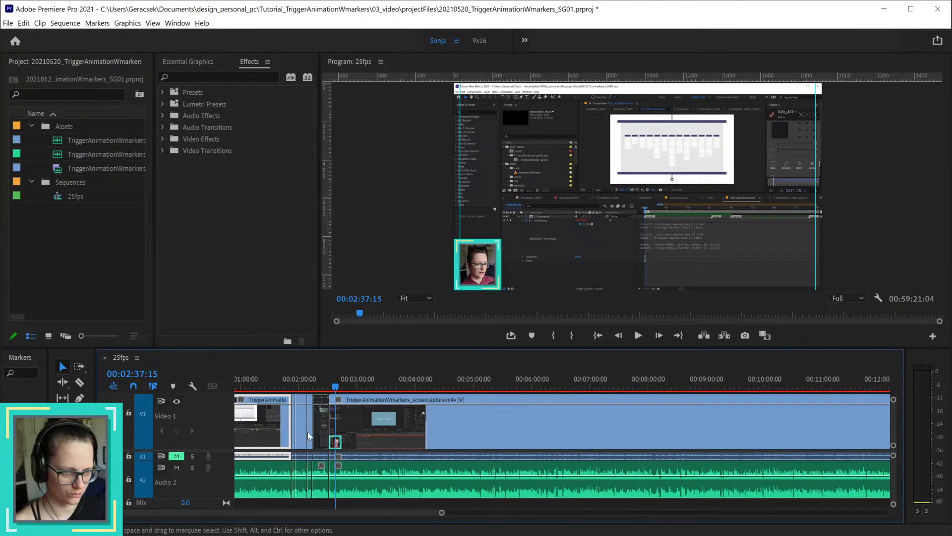
Step: Replay and scrub the footage between about 00:02:16 and 00:02:19 to find where the picture changes to the browser code view
{"action": "left_click", "coordinate": [341, 386]}
{"action": "key", "text": "space"}
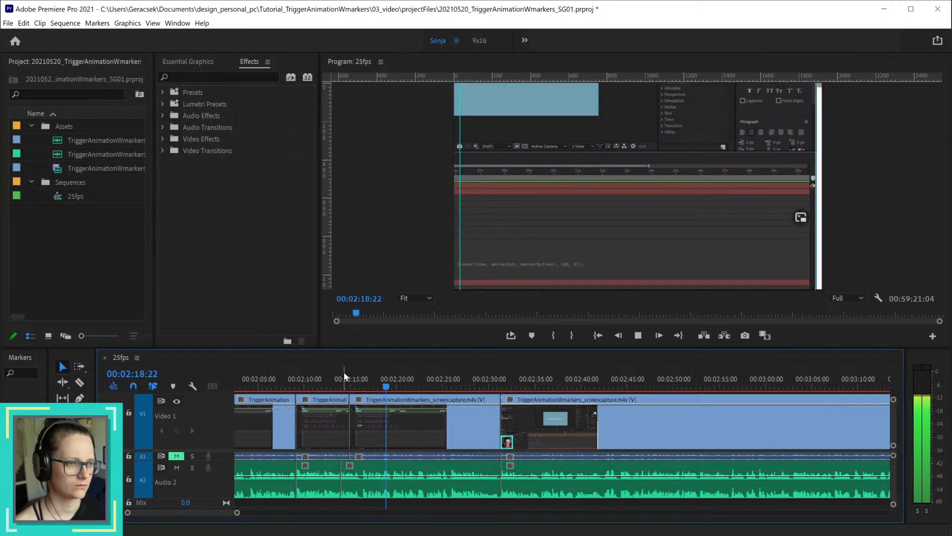
{"action": "key", "text": "space"}
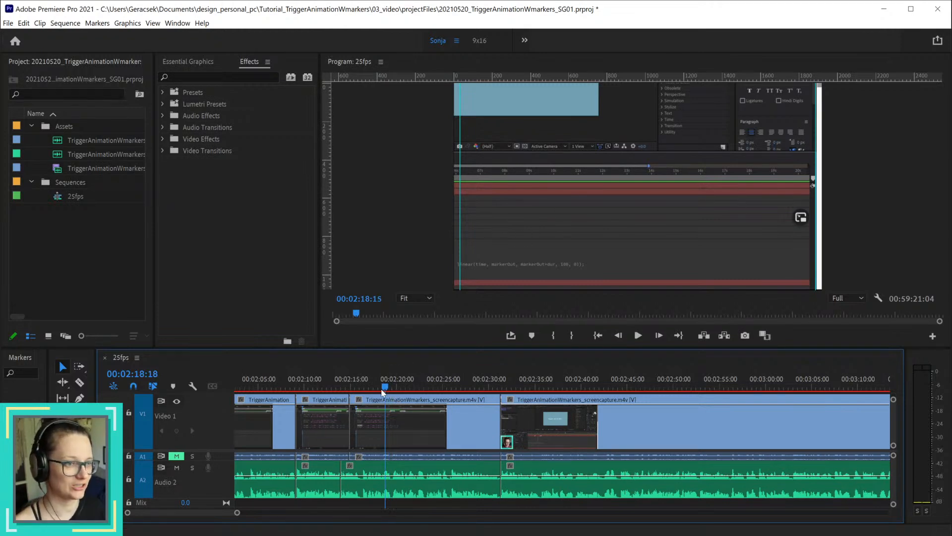
{"action": "left_click_drag", "start_coordinate": [389, 387], "coordinate": [367, 394]}
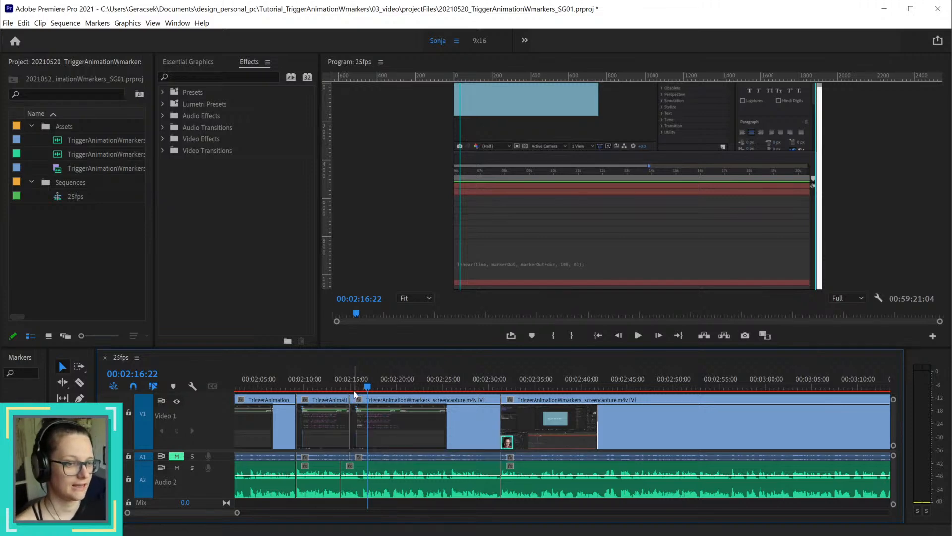
{"action": "left_click_drag", "start_coordinate": [368, 386], "coordinate": [371, 389]}
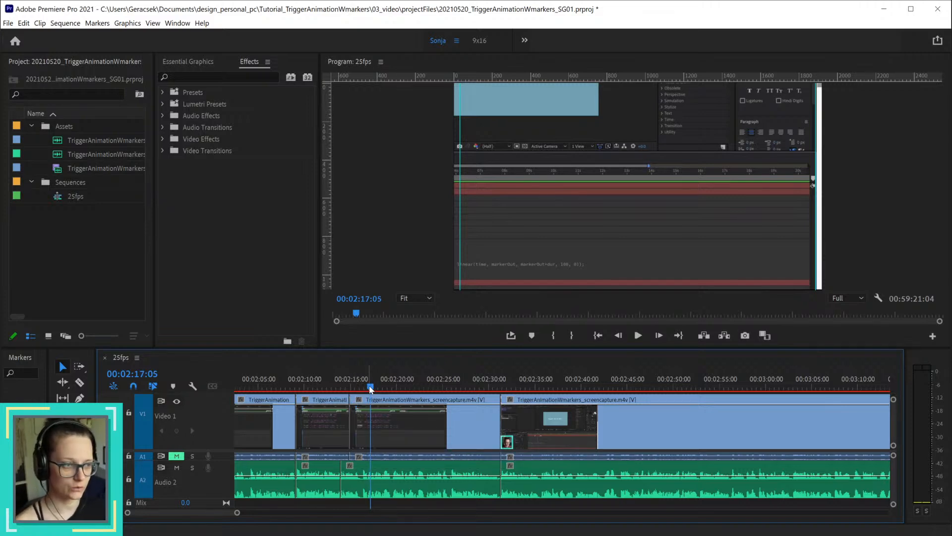
{"action": "left_click", "coordinate": [87, 193]}
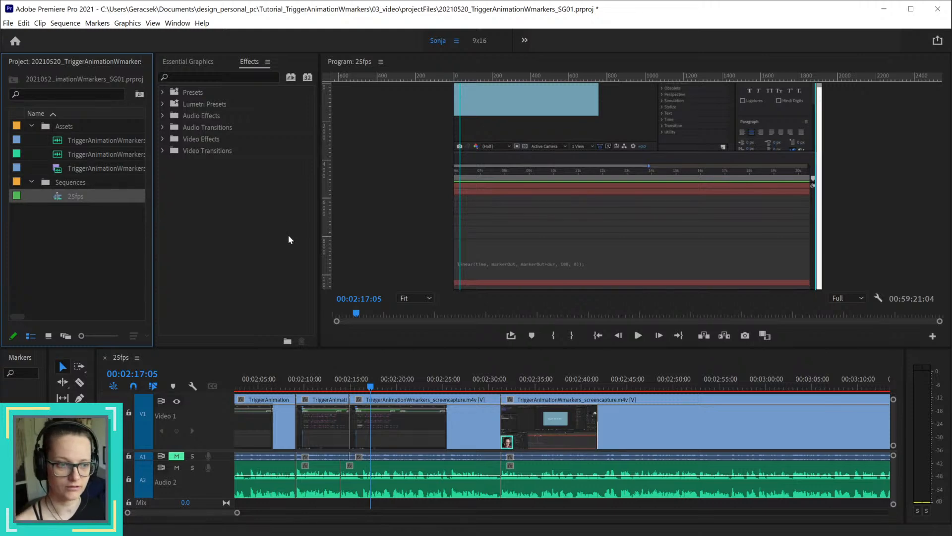
Step: Add a red sequence marker at 00:02:16:22 named "Add Screenshot of Creative Dojo Code"
{"action": "left_click_drag", "start_coordinate": [369, 387], "coordinate": [369, 387]}
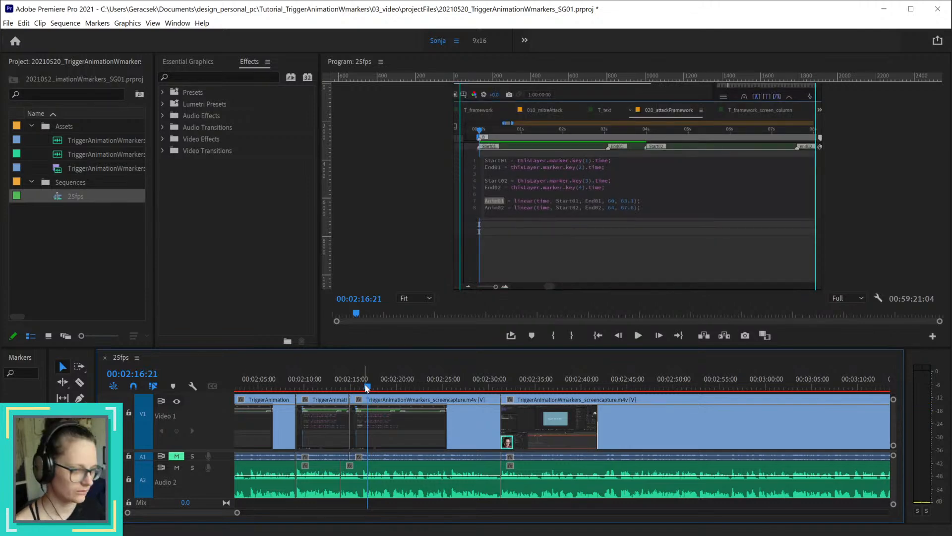
{"action": "key", "text": "Right"}
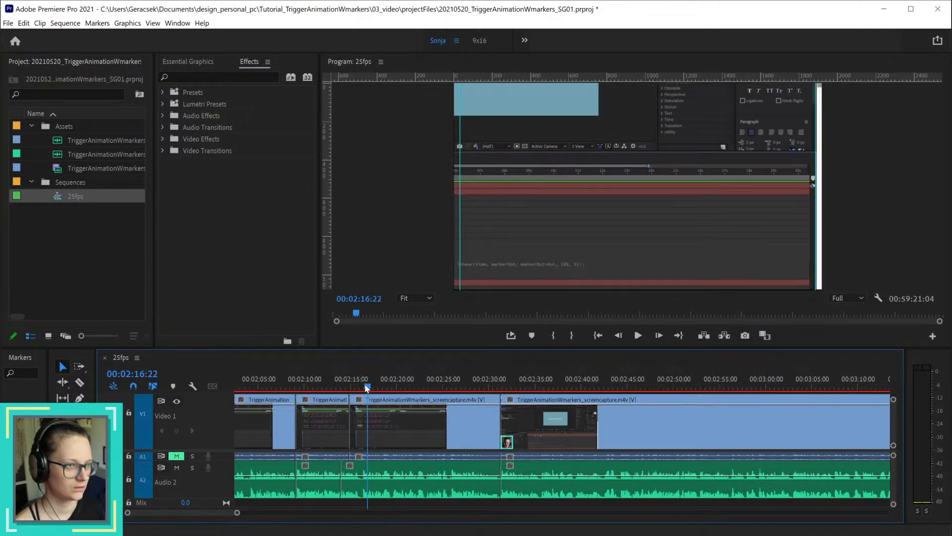
{"action": "key", "text": "Left"}
{"action": "key", "text": "Right"}
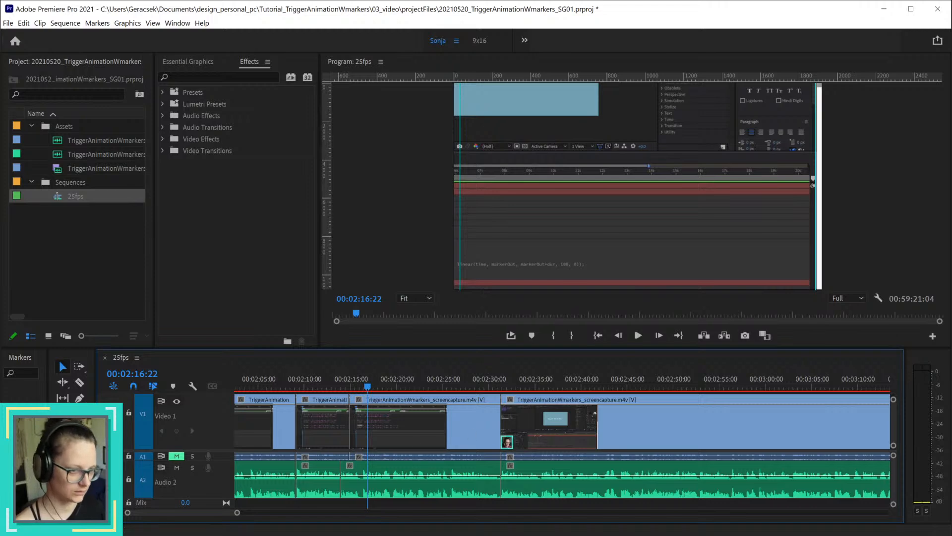
{"action": "key", "text": "m"}
{"action": "key", "text": "m"}
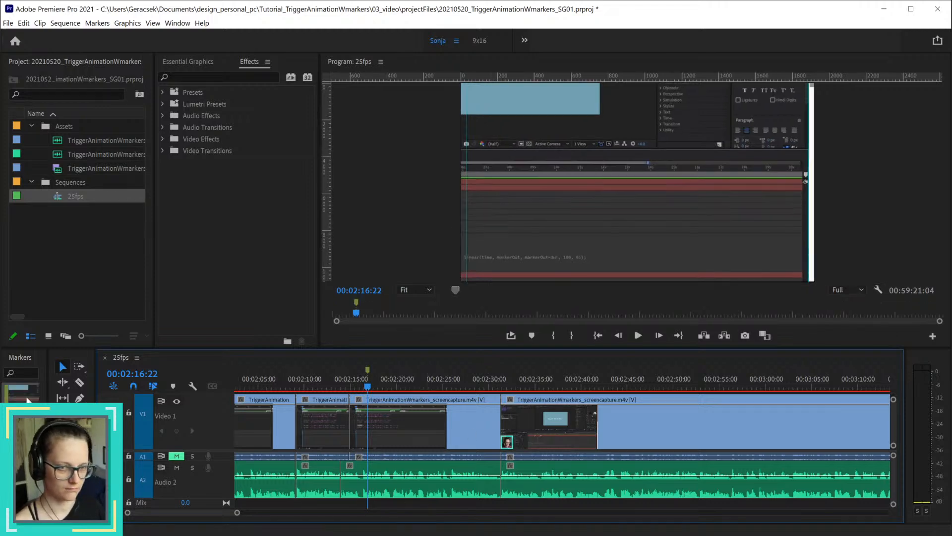
{"action": "left_click", "coordinate": [443, 213]}
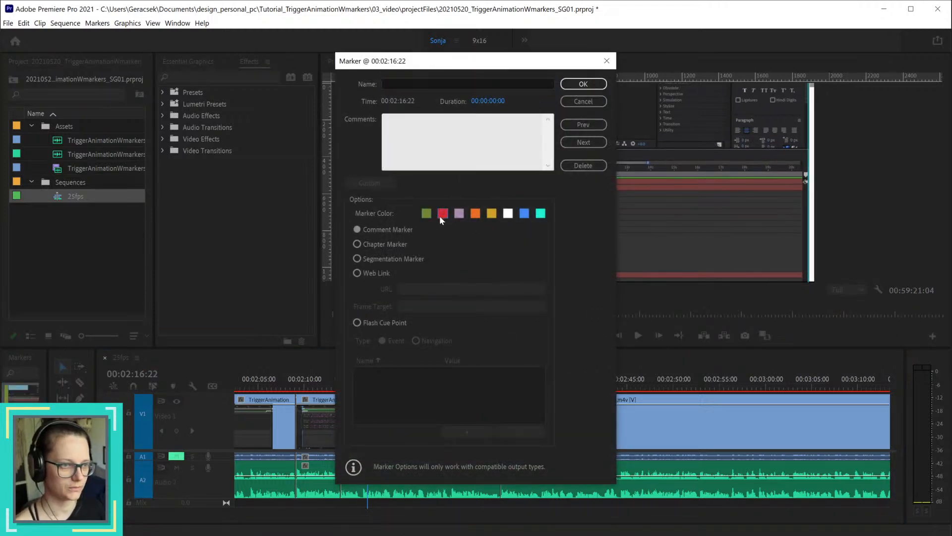
{"action": "left_click", "coordinate": [417, 82]}
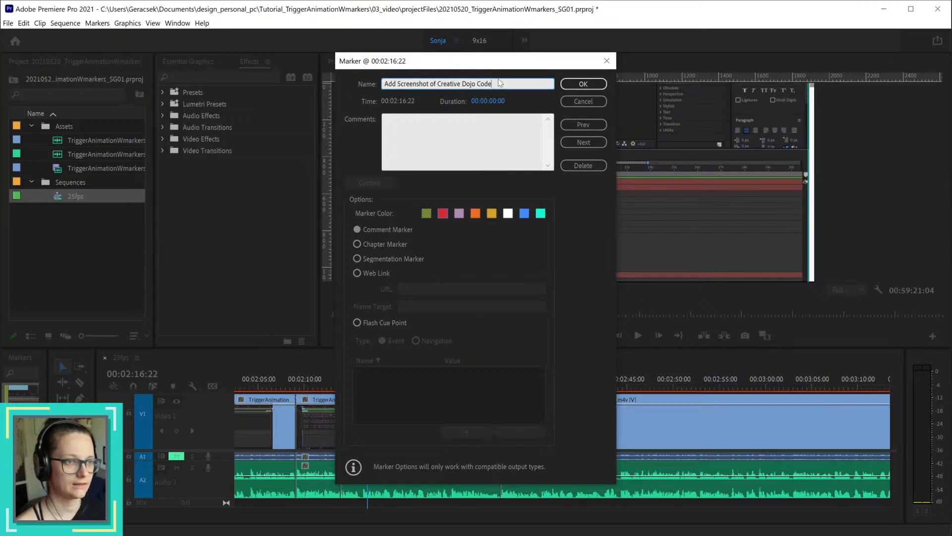
{"action": "left_click", "coordinate": [572, 85]}
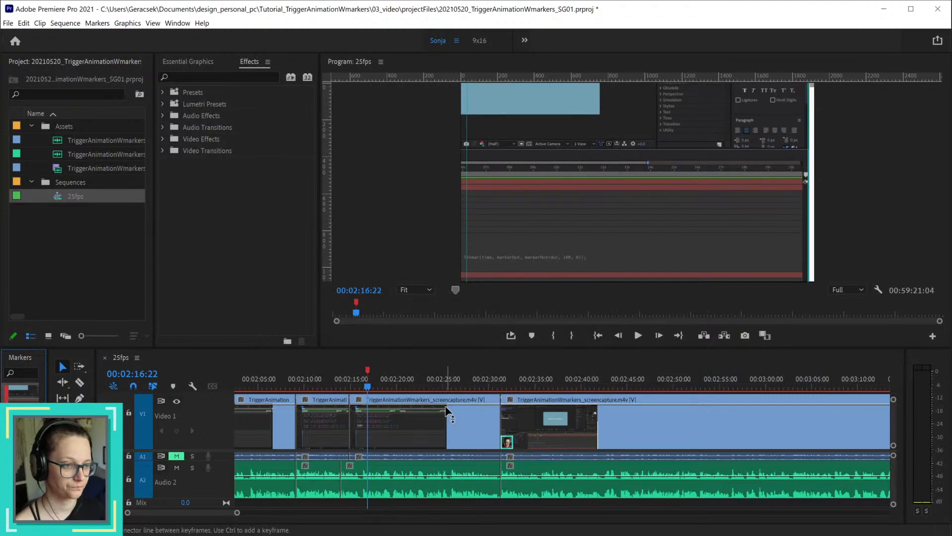
Step: Split the video and audio clips at 00:02:25:17 and ripple-delete the section up to the 00:02:31:07 cut
{"action": "key", "text": "space"}
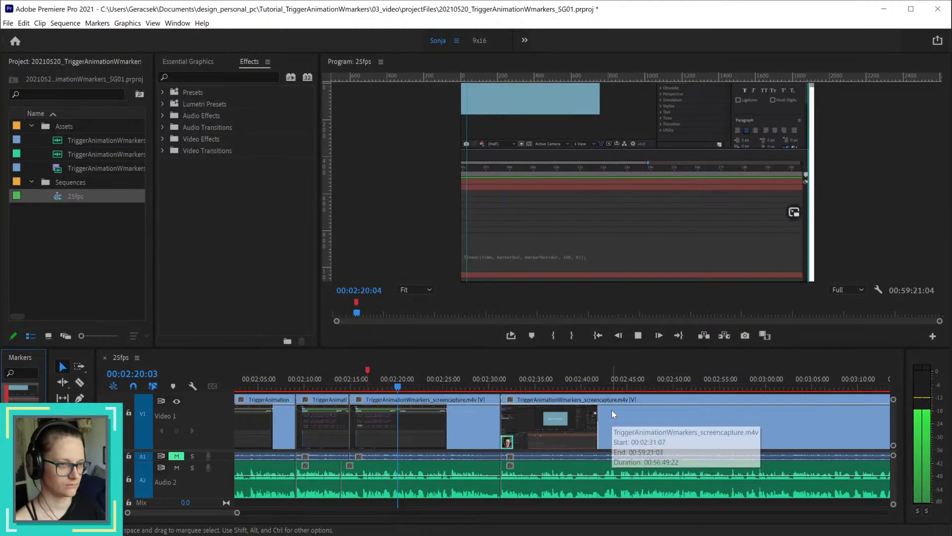
{"action": "left_click", "coordinate": [457, 502]}
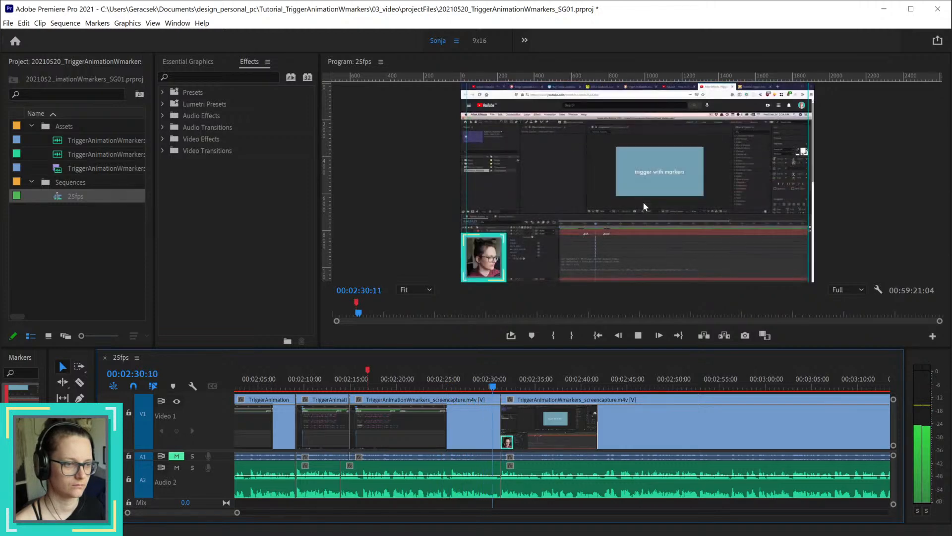
{"action": "key", "text": "space"}
{"action": "scroll", "coordinate": [493, 440], "scroll_direction": "up", "scroll_amount": 3}
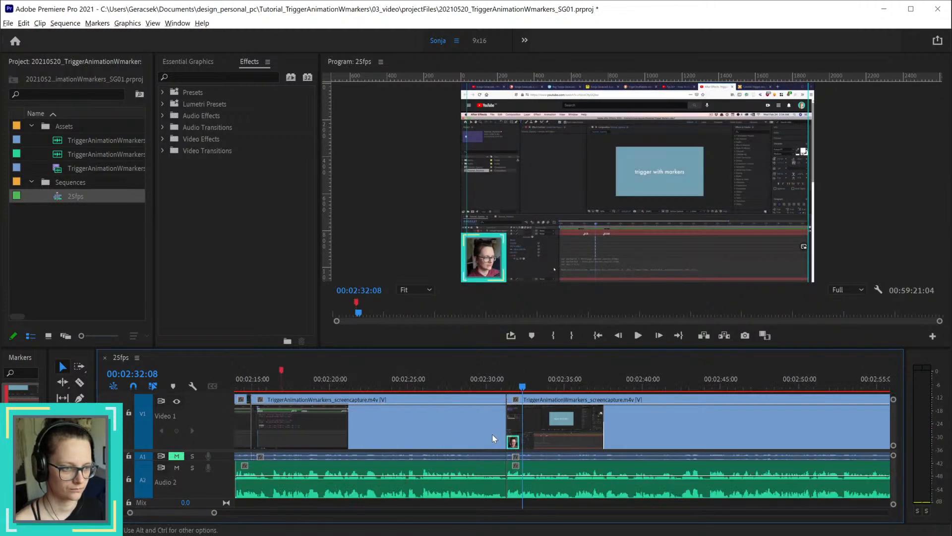
{"action": "left_click", "coordinate": [402, 386]}
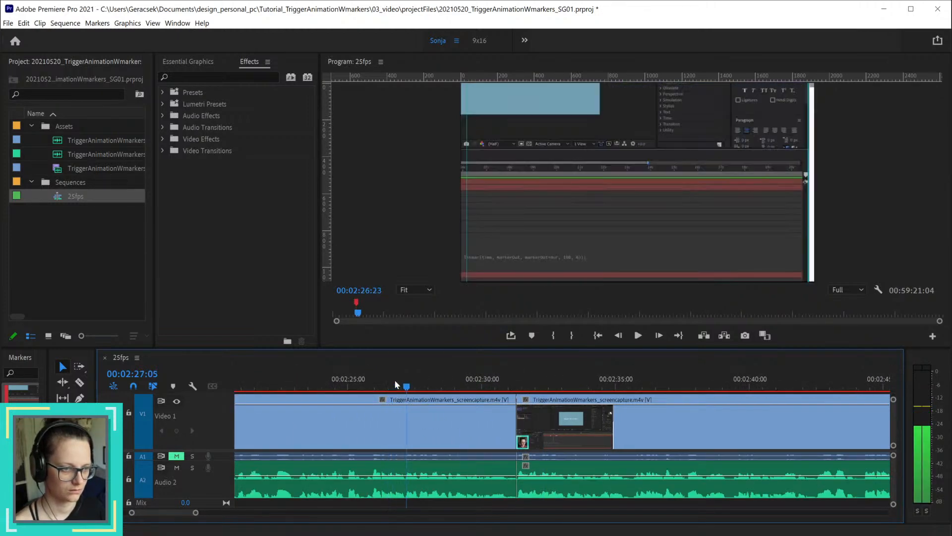
{"action": "left_click_drag", "start_coordinate": [355, 385], "coordinate": [369, 386]}
{"action": "key", "text": "ctrl+k"}
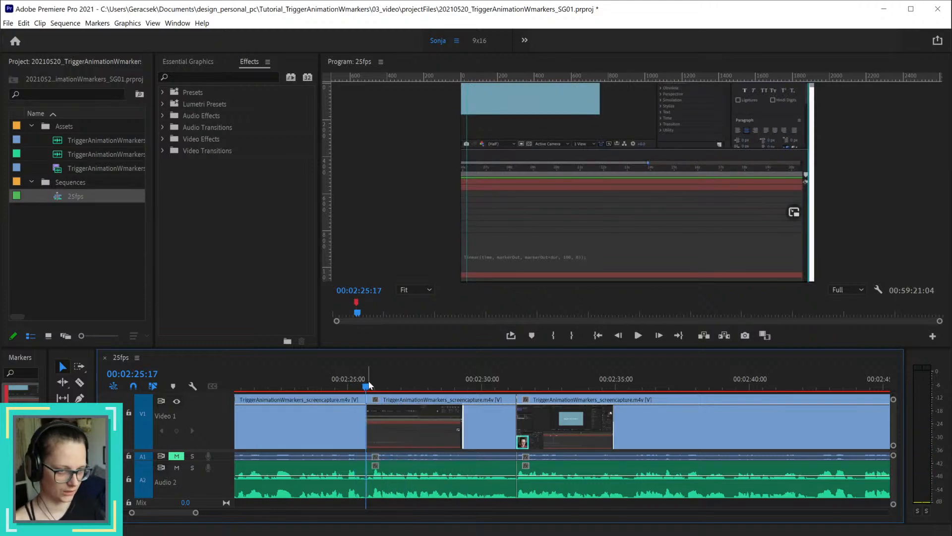
{"action": "left_click", "coordinate": [502, 493]}
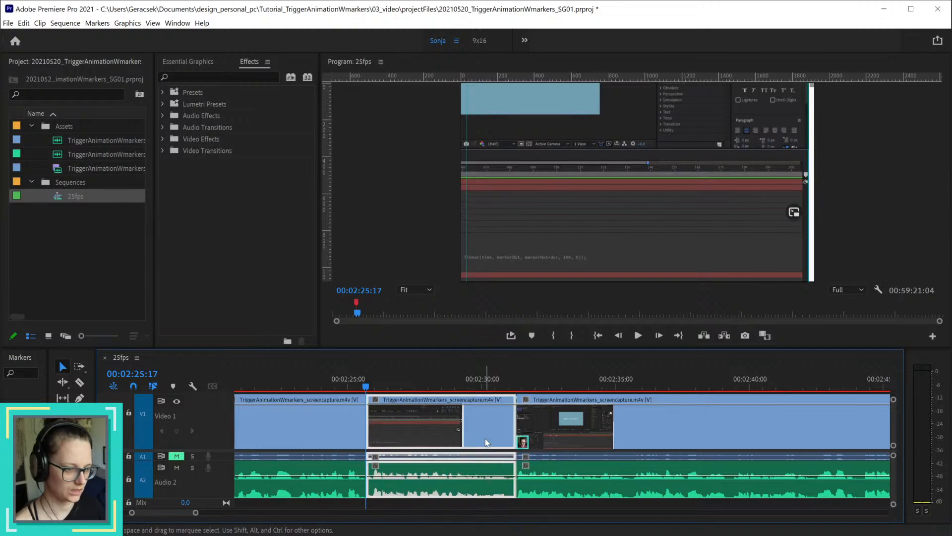
{"action": "key", "text": "shift+Delete"}
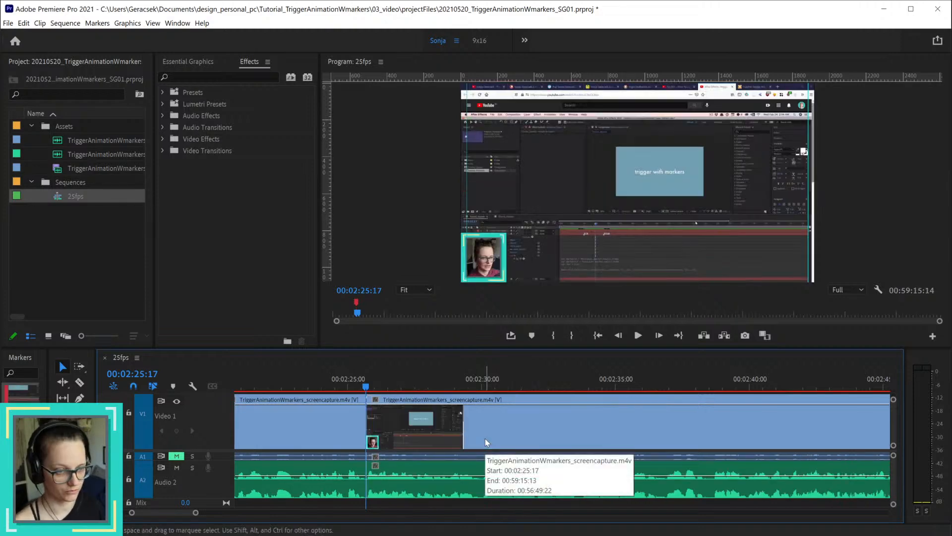
Step: Split the clips again at 00:02:24:23 and ripple-delete the short piece before the 00:02:25:17 cut
{"action": "left_click", "coordinate": [348, 387]}
{"action": "key", "text": "space"}
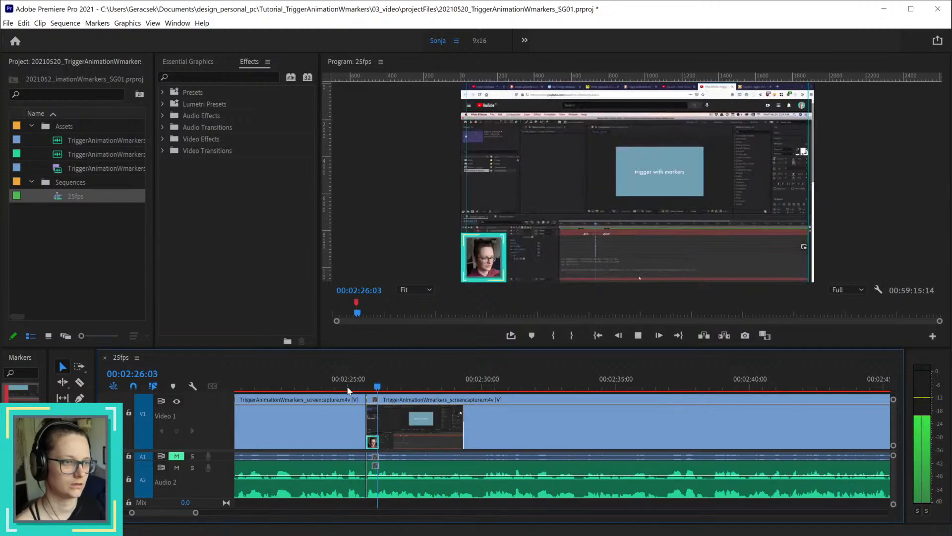
{"action": "left_click_drag", "start_coordinate": [342, 385], "coordinate": [345, 386]}
{"action": "key", "text": "Right"}
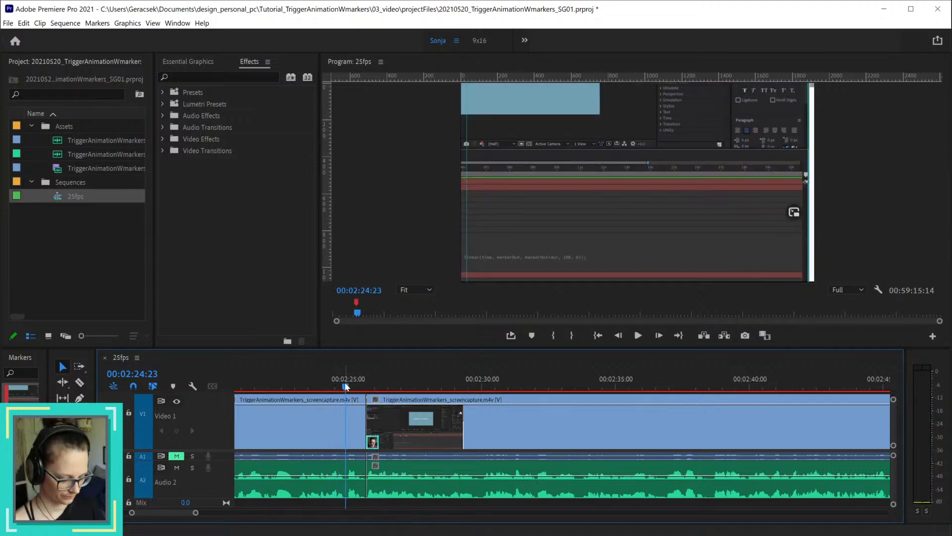
{"action": "key", "text": "ctrl+k"}
{"action": "left_click", "coordinate": [356, 426]}
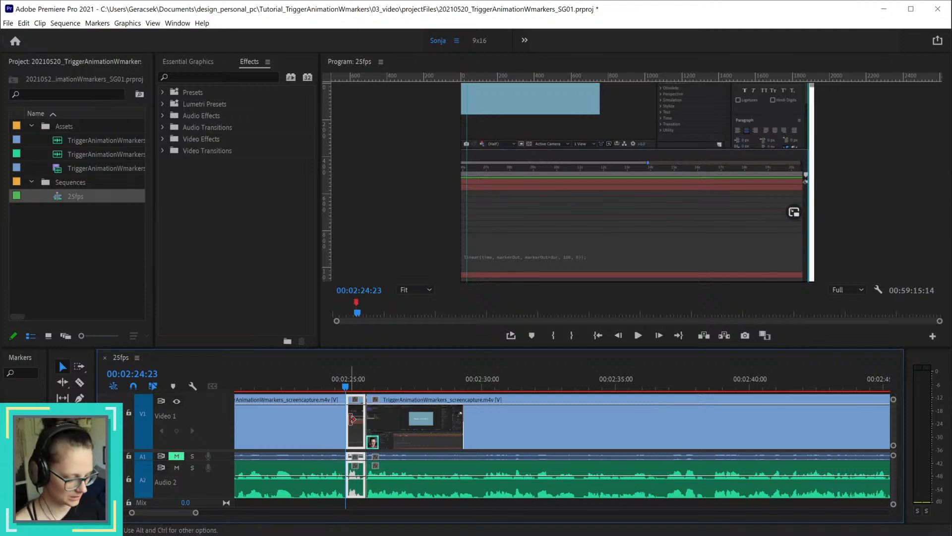
{"action": "key", "text": "shift+Delete"}
Step: Play back the join at 00:02:24:23 and listen through the uncut footage to about 00:03:17
{"action": "left_click", "coordinate": [317, 384]}
{"action": "key", "text": "space"}
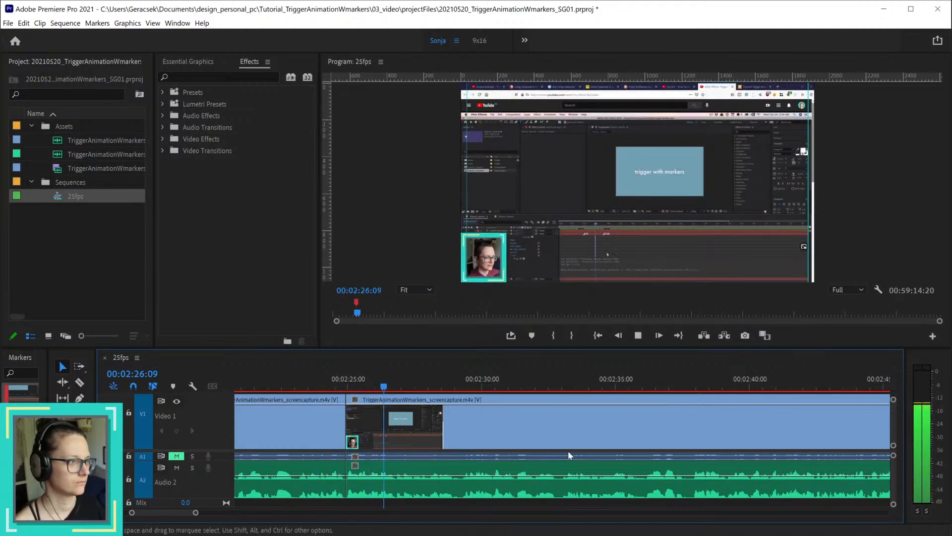
{"action": "key", "text": "space"}
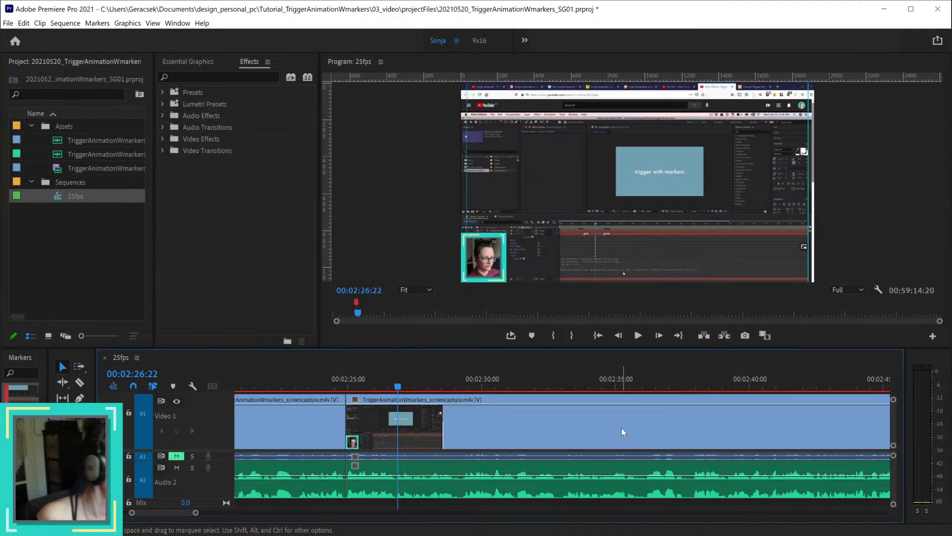
{"action": "key", "text": "XF86AudioRaiseVolume"}
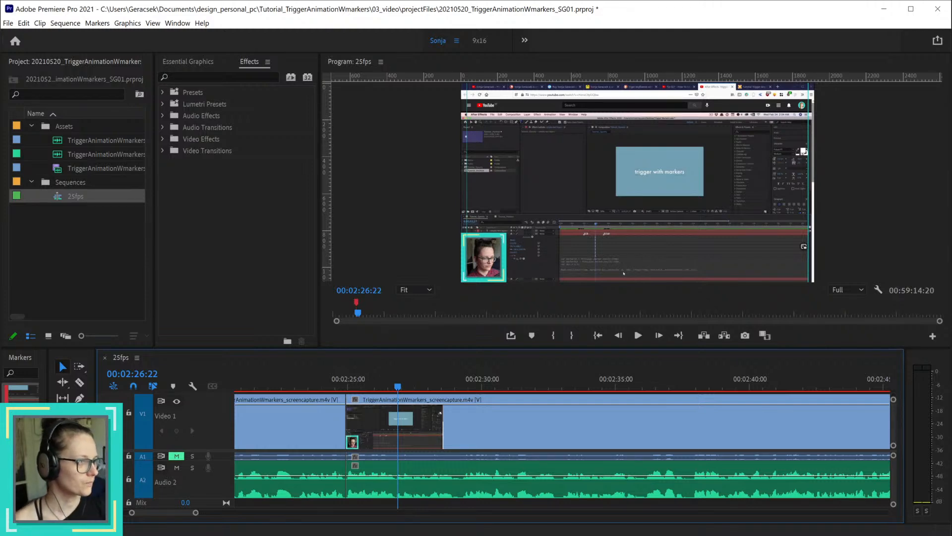
{"action": "left_click", "coordinate": [328, 376]}
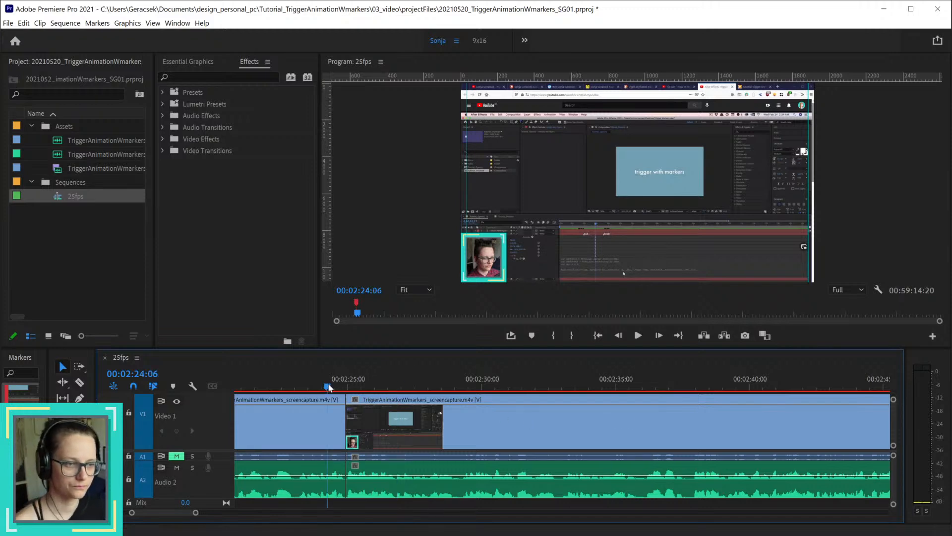
{"action": "key", "text": "space"}
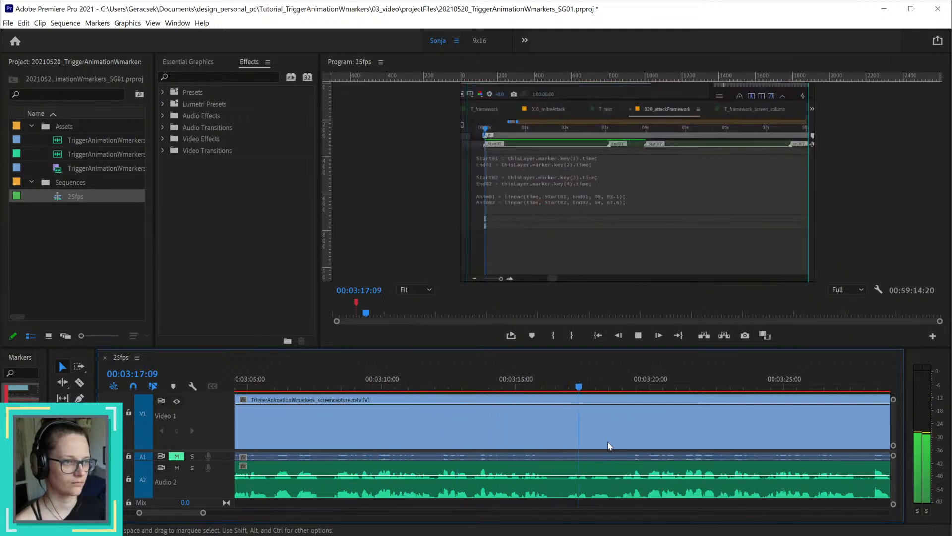
{"action": "key", "text": "space"}
Step: Split the video and audio clips at 00:03:20:11 and 00:03:12:01, and ripple-delete the section between the cuts
{"action": "left_click_drag", "start_coordinate": [501, 387], "coordinate": [664, 384]}
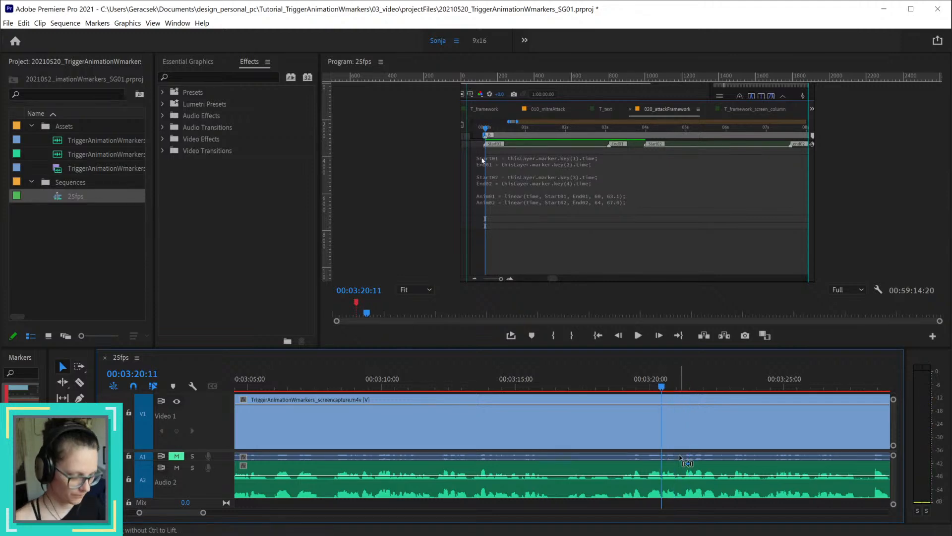
{"action": "key", "text": "ctrl+k"}
{"action": "mouse_move", "coordinate": [434, 386]}
{"action": "left_mouse_down"}
{"action": "mouse_move", "coordinate": [484, 375]}
{"action": "mouse_move", "coordinate": [680, 382]}
{"action": "mouse_move", "coordinate": [663, 385]}
{"action": "mouse_move", "coordinate": [687, 392]}
{"action": "mouse_move", "coordinate": [385, 392]}
{"action": "mouse_move", "coordinate": [436, 390]}
{"action": "left_mouse_up"}
{"action": "key", "text": "ctrl+k"}
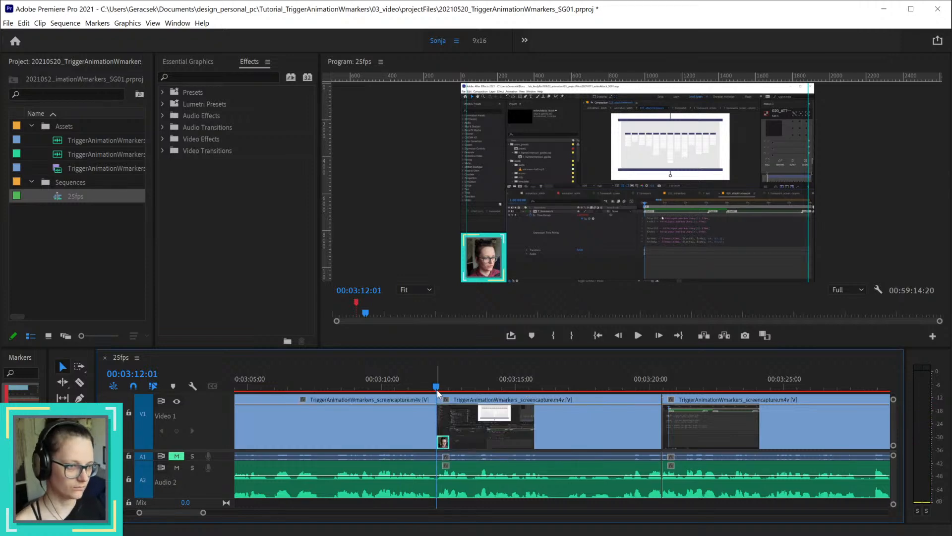
{"action": "left_click_drag", "start_coordinate": [621, 500], "coordinate": [606, 385]}
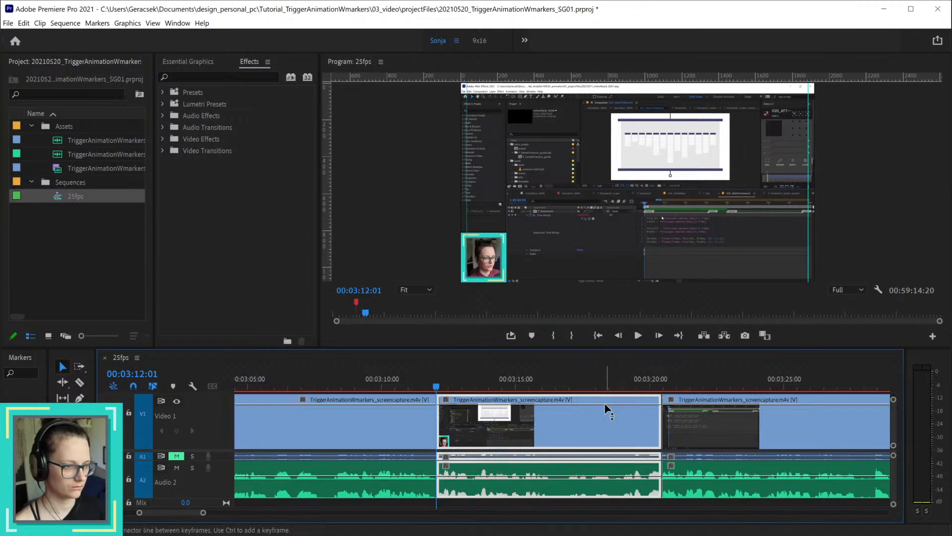
{"action": "key", "text": "shift+Delete"}
Step: Split the video and audio clips at 00:03:09:13 and ripple-delete the section up to the 00:03:12:01 cut
{"action": "left_click", "coordinate": [377, 387]}
{"action": "key", "text": "space"}
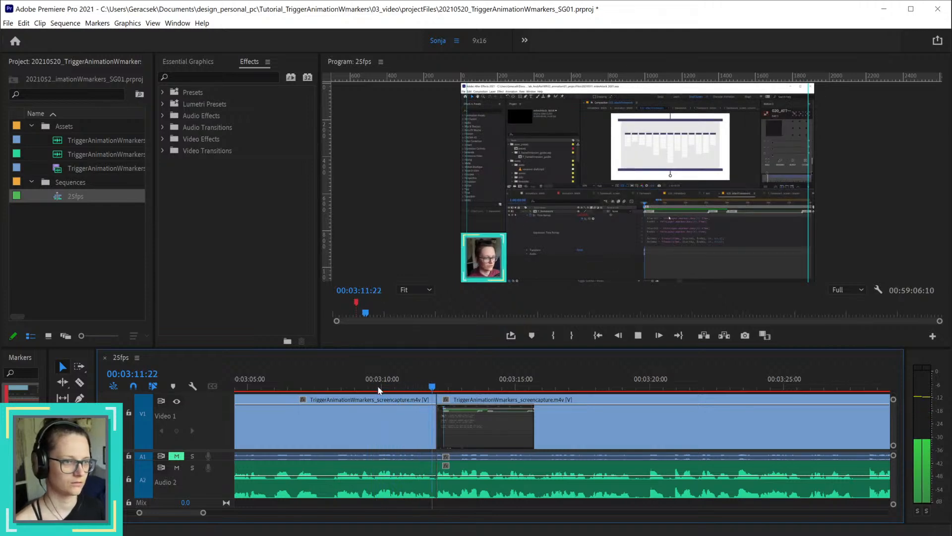
{"action": "key", "text": "space"}
{"action": "left_click_drag", "start_coordinate": [320, 382], "coordinate": [374, 378]}
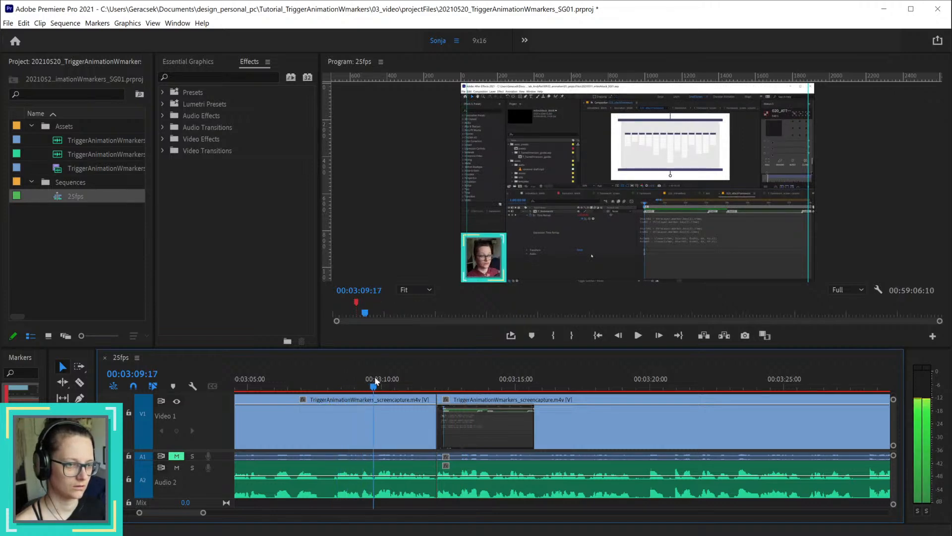
{"action": "scroll", "coordinate": [368, 436], "scroll_direction": "up", "scroll_amount": 5}
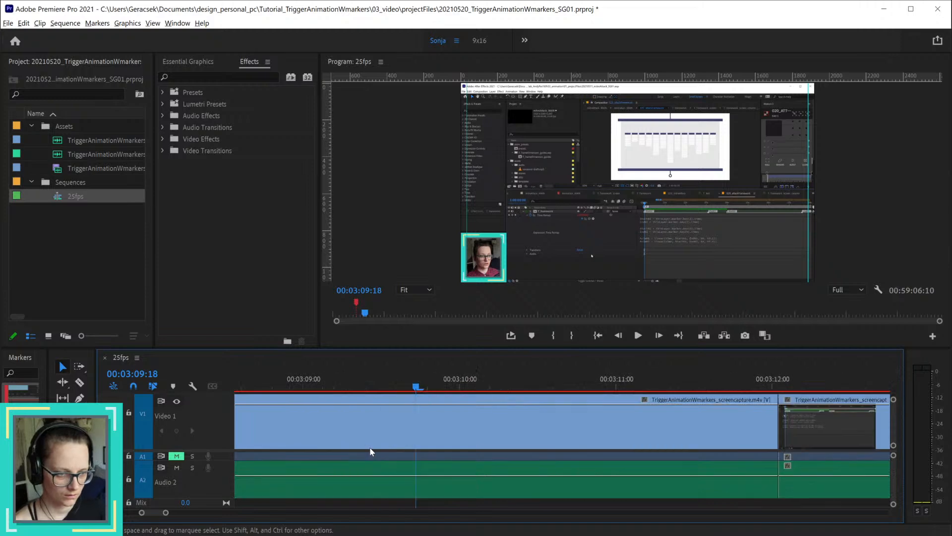
{"action": "left_click_drag", "start_coordinate": [353, 383], "coordinate": [389, 387]}
{"action": "key", "text": "ctrl+k"}
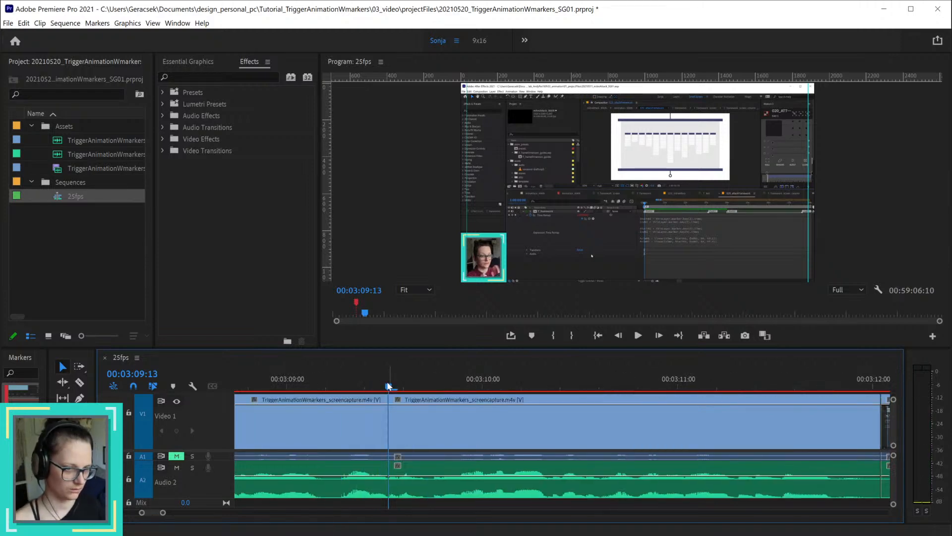
{"action": "scroll", "coordinate": [656, 458], "scroll_direction": "down", "scroll_amount": 2}
{"action": "left_click", "coordinate": [674, 472]}
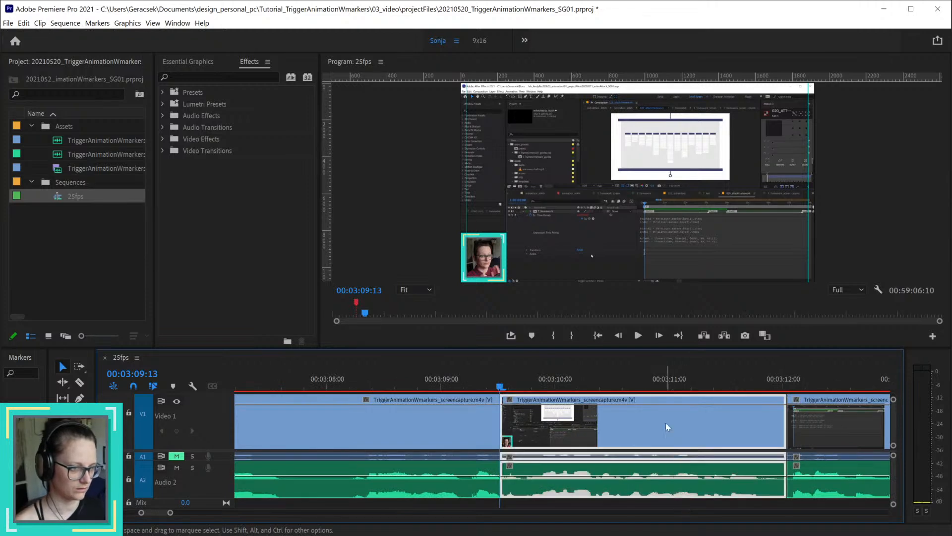
{"action": "key", "text": "shift+Delete"}
Step: Listen on past the 00:03:09:13 join and split the video and audio clips at 00:03:16:19 and 00:03:18:10
{"action": "key", "text": "space"}
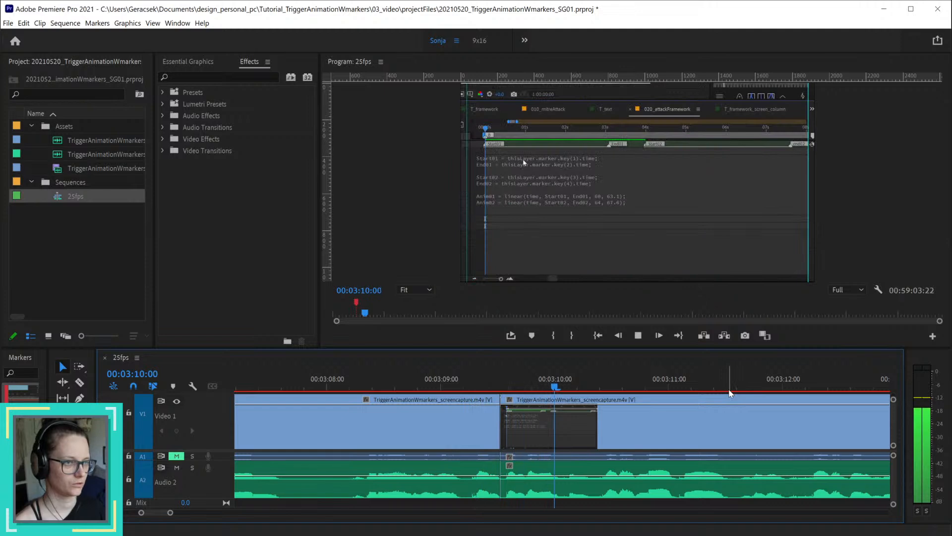
{"action": "scroll", "coordinate": [634, 448], "scroll_direction": "down", "scroll_amount": 3}
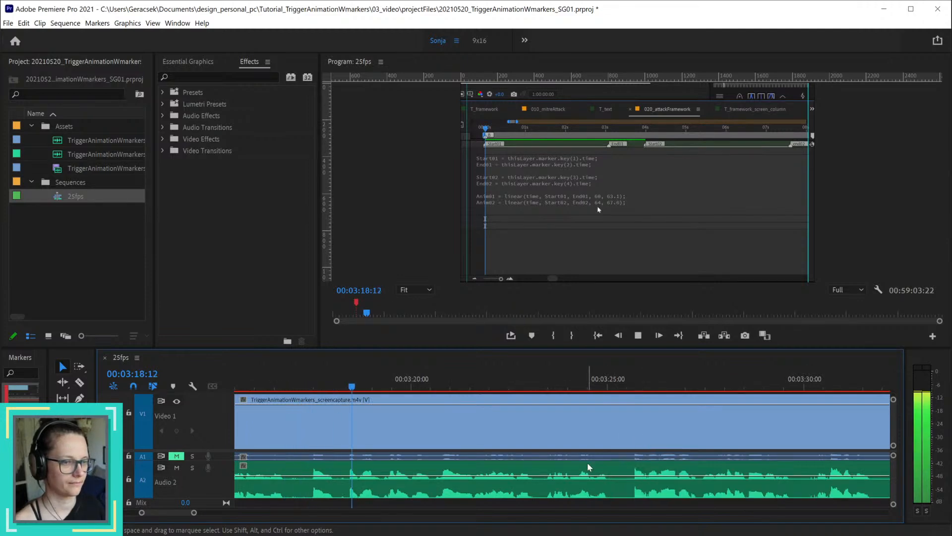
{"action": "left_click", "coordinate": [269, 386]}
{"action": "left_click_drag", "start_coordinate": [271, 387], "coordinate": [349, 388]}
{"action": "key", "text": "ctrl+k"}
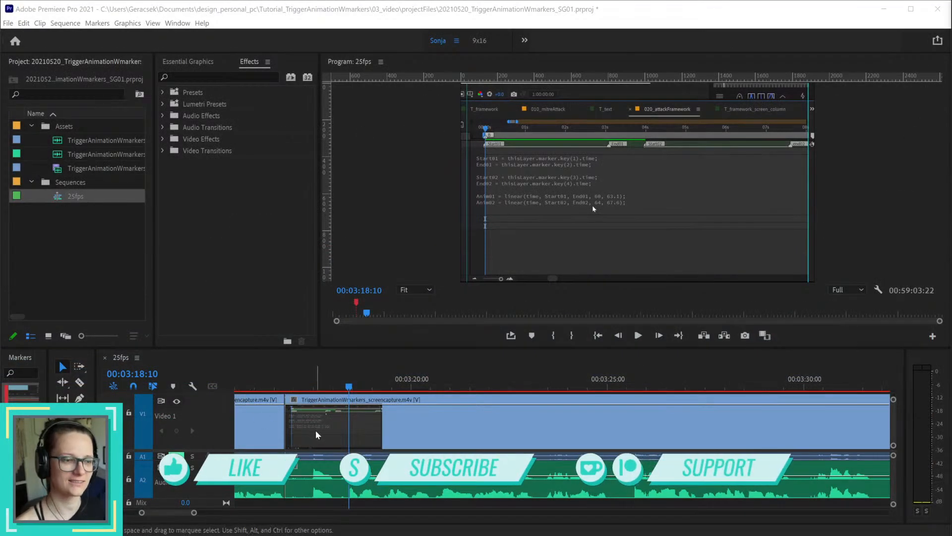
{"action": "left_click", "coordinate": [356, 415]}
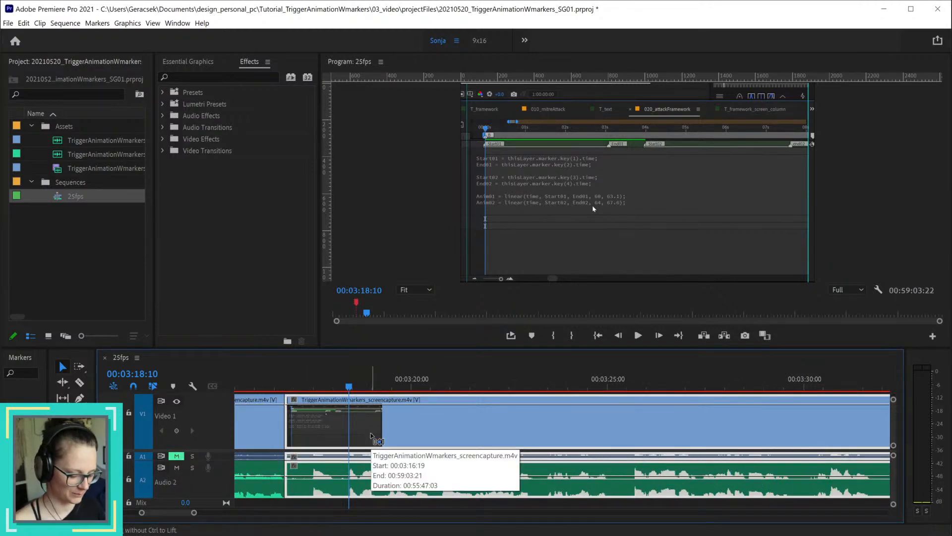
{"action": "key", "text": "ctrl+k"}
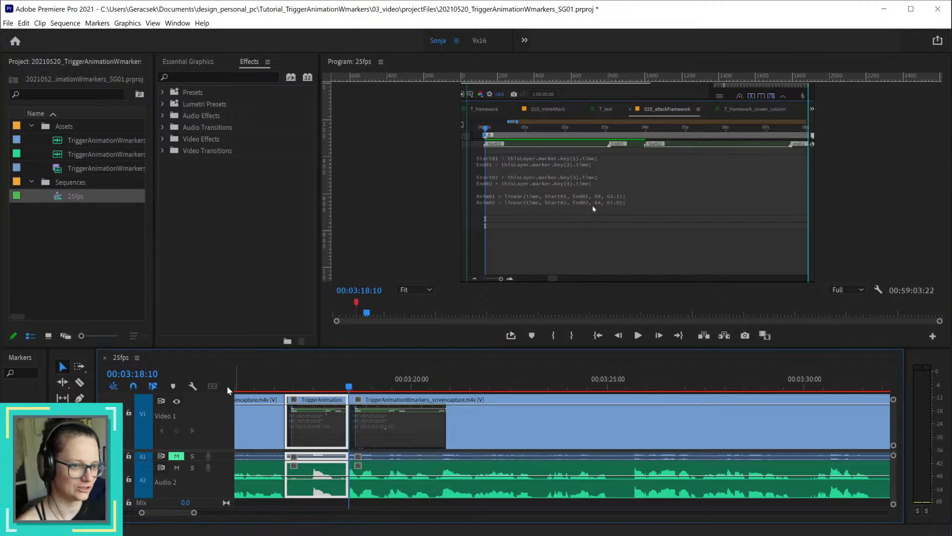
Step: Delete the video between 00:03:16:19 and 00:03:18:05, and move the short remaining video piece back to end at the 00:03:16:19 cut
{"action": "left_click_drag", "start_coordinate": [271, 390], "coordinate": [342, 389]}
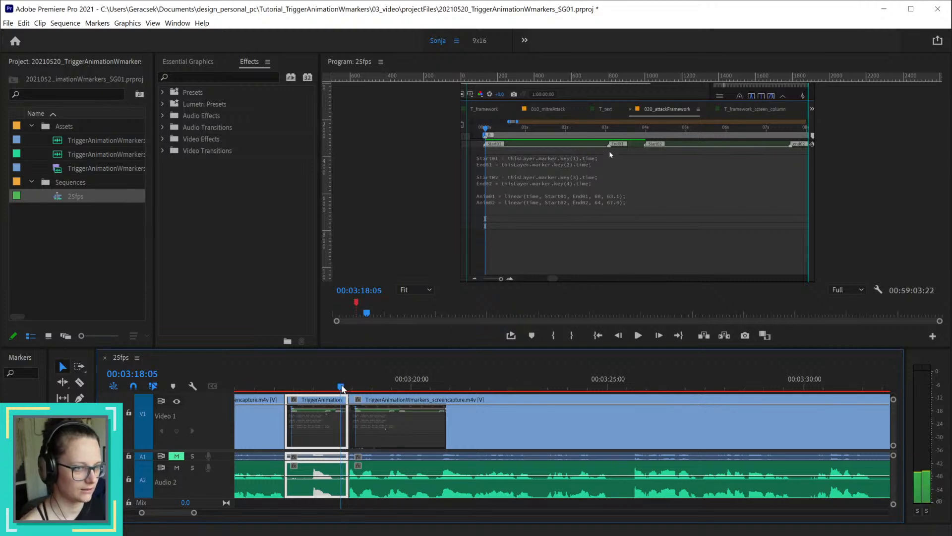
{"action": "left_click", "coordinate": [361, 503]}
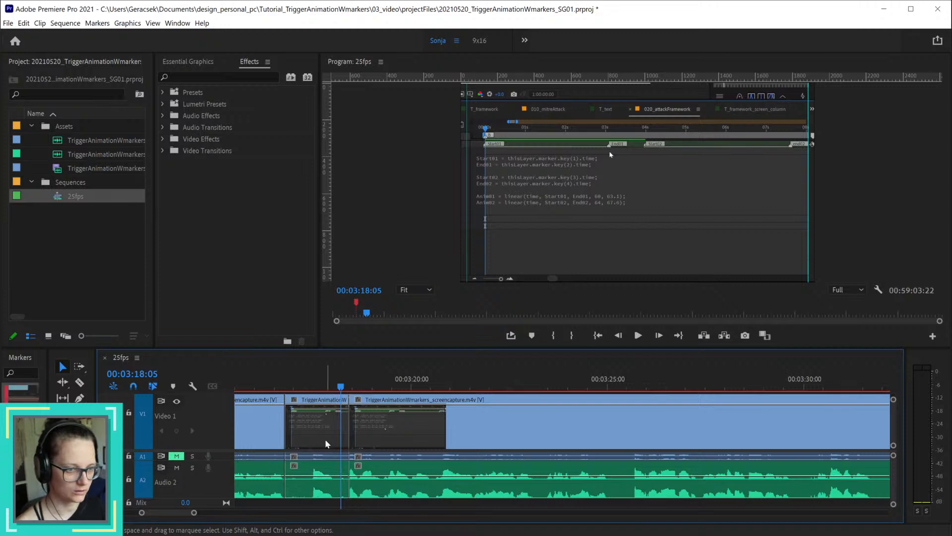
{"action": "left_click", "coordinate": [325, 440]}
{"action": "key", "text": "Delete"}
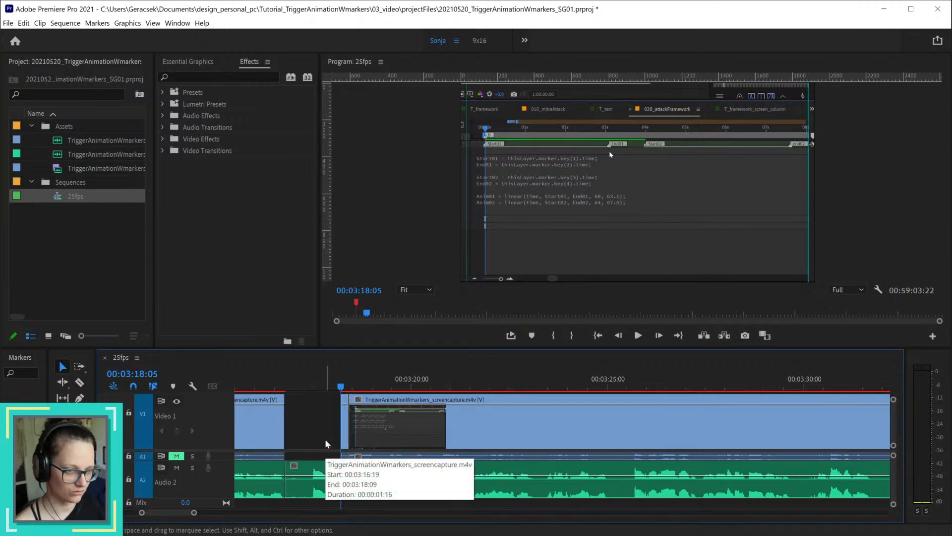
{"action": "left_click_drag", "start_coordinate": [258, 385], "coordinate": [278, 386]}
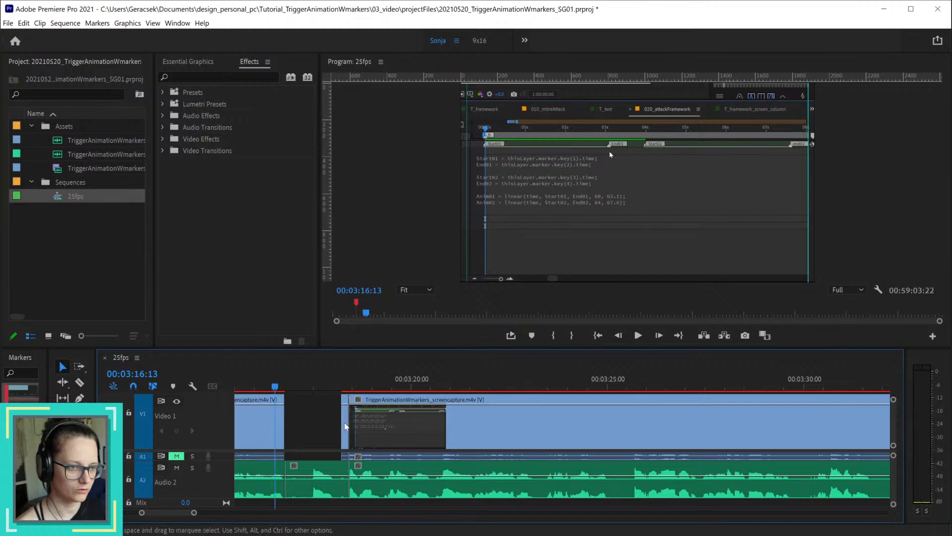
{"action": "left_click_drag", "start_coordinate": [349, 427], "coordinate": [283, 427]}
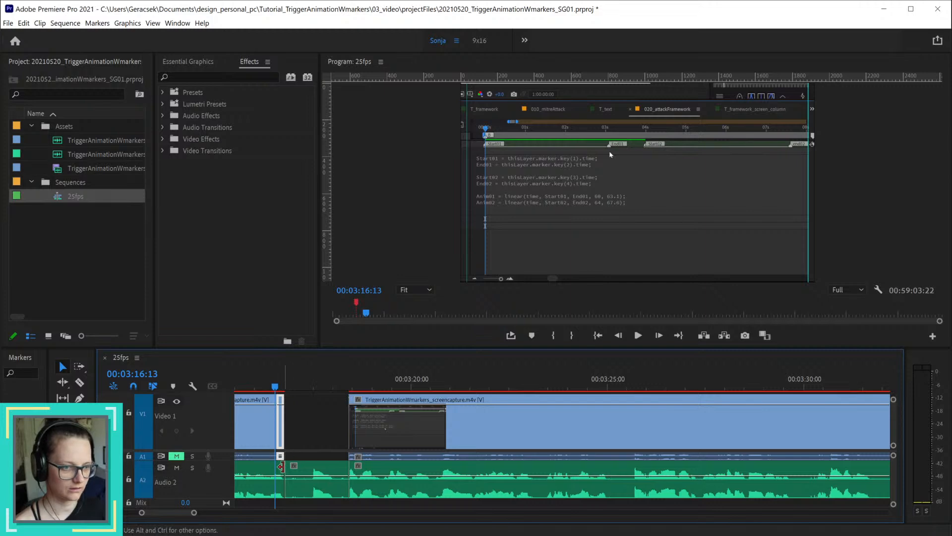
Step: Delete the leftover audio piece between 00:03:16:19 and 00:03:18:10 and ripple-delete the gap
{"action": "left_click", "coordinate": [325, 476]}
{"action": "key", "text": "Delete"}
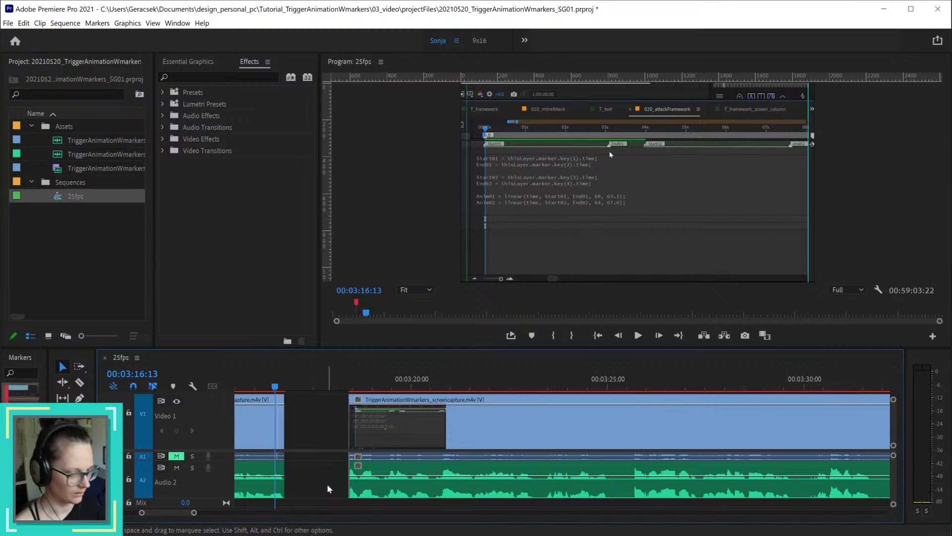
{"action": "right_click", "coordinate": [320, 433]}
{"action": "left_click", "coordinate": [336, 436]}
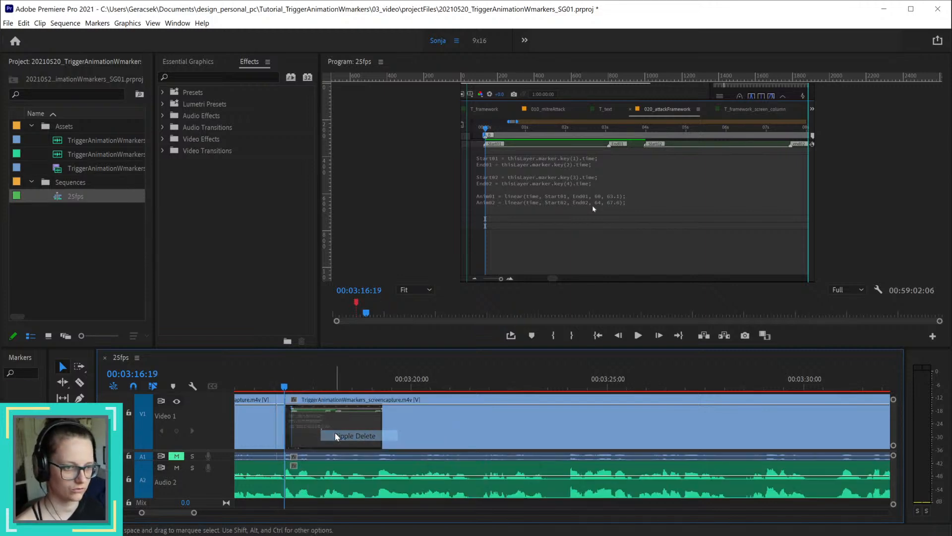
Step: Play back the join at 00:03:16:19 and listen through the following footage to about 00:03:22
{"action": "left_click", "coordinate": [266, 388]}
{"action": "key", "text": "space"}
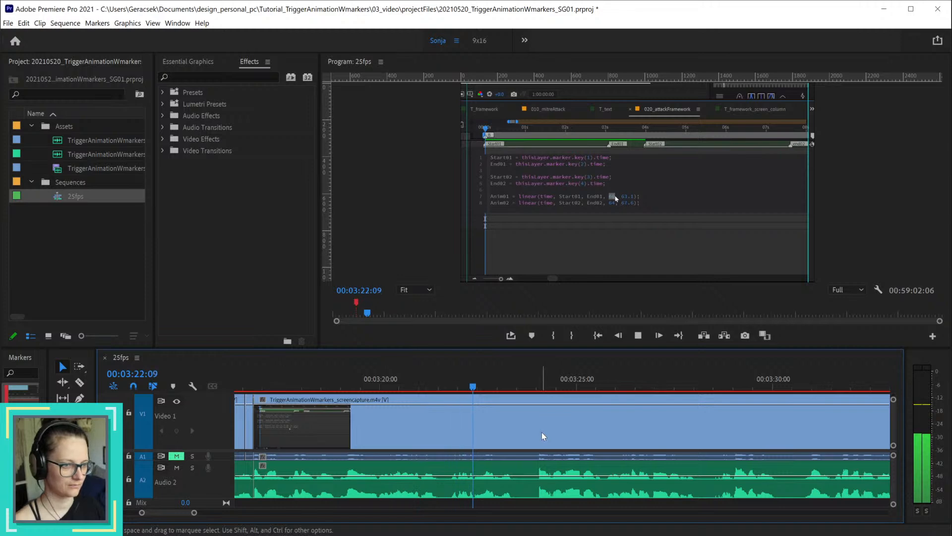
{"action": "key", "text": "space"}
{"action": "mouse_move", "coordinate": [258, 385]}
{"action": "left_mouse_down"}
{"action": "mouse_move", "coordinate": [365, 387]}
{"action": "mouse_move", "coordinate": [261, 385]}
{"action": "left_mouse_up"}
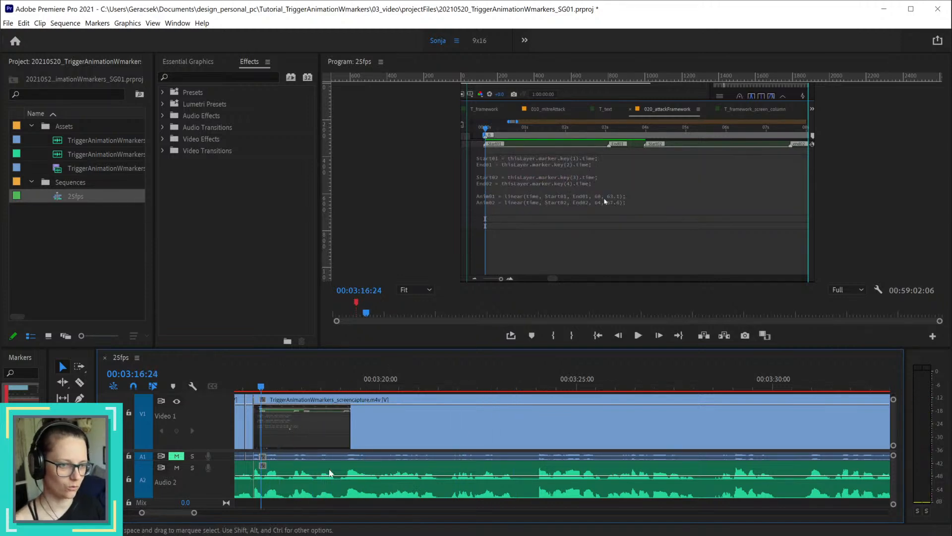
{"action": "scroll", "coordinate": [357, 439], "scroll_direction": "up", "scroll_amount": 10}
{"action": "key", "text": "space"}
{"action": "left_click_drag", "start_coordinate": [349, 431], "coordinate": [414, 427]}
{"action": "key", "text": "space"}
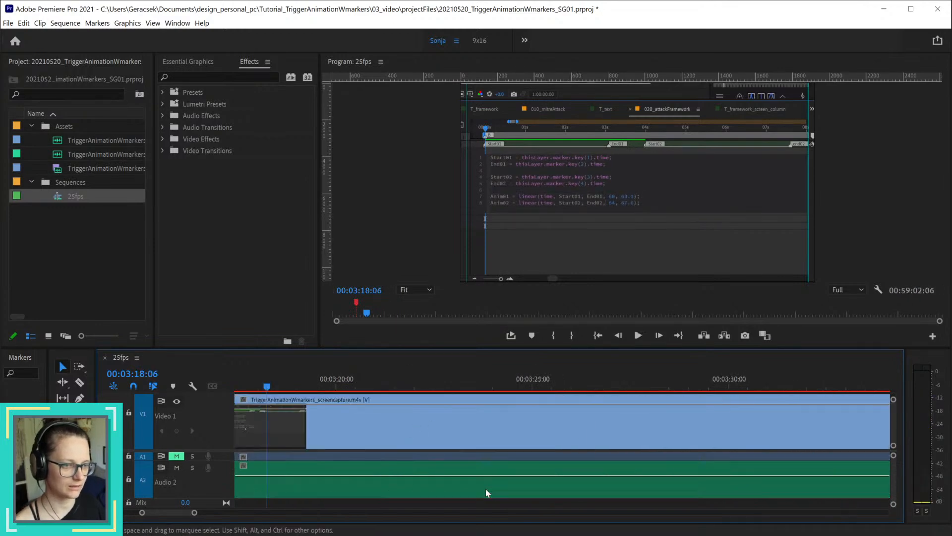
{"action": "left_click_drag", "start_coordinate": [178, 510], "coordinate": [175, 514]}
{"action": "key", "text": "ctrl+z"}
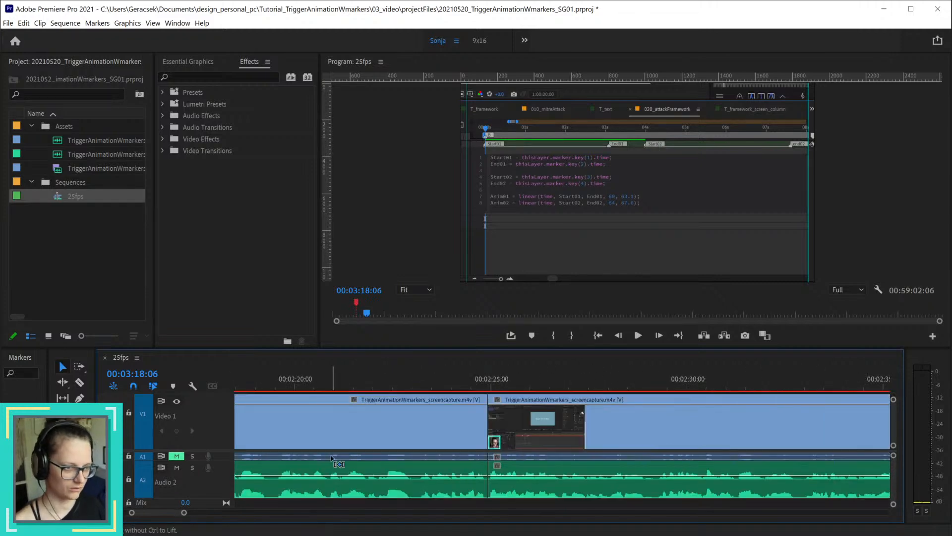
{"action": "left_click_drag", "start_coordinate": [168, 512], "coordinate": [178, 511]}
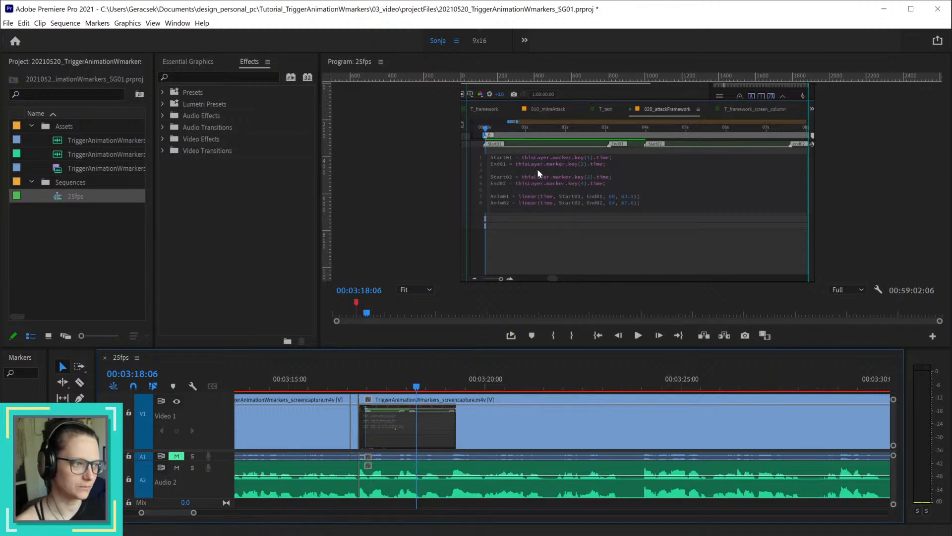
Step: Split only the video clip at 00:03:18:11, leaving the Audio 2 narration uncut
{"action": "left_click", "coordinate": [349, 387]}
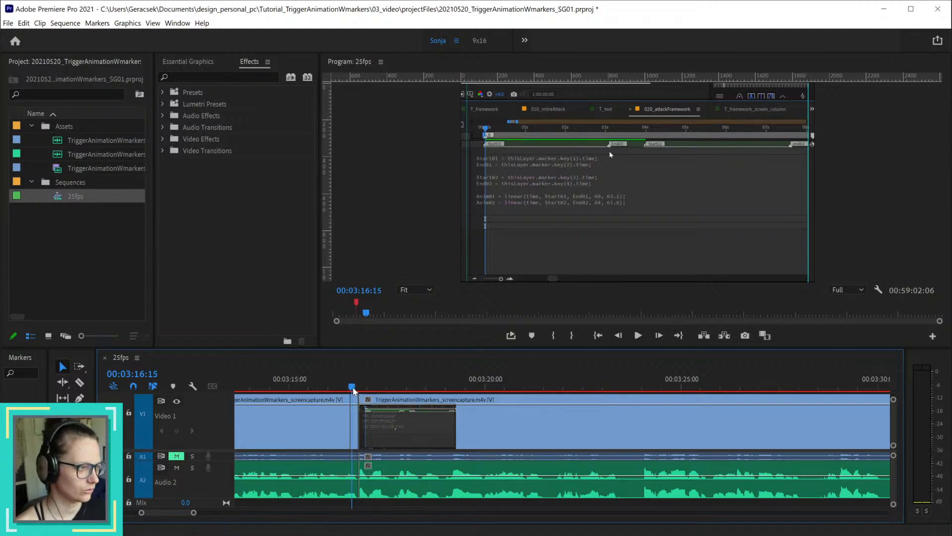
{"action": "left_click_drag", "start_coordinate": [354, 390], "coordinate": [423, 397]}
{"action": "left_click", "coordinate": [455, 435]}
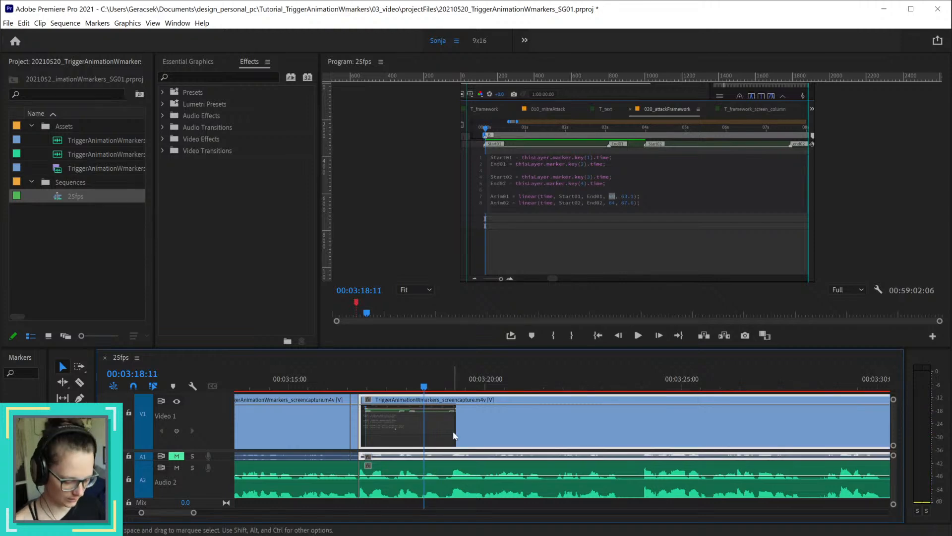
{"action": "key", "text": "ctrl+k"}
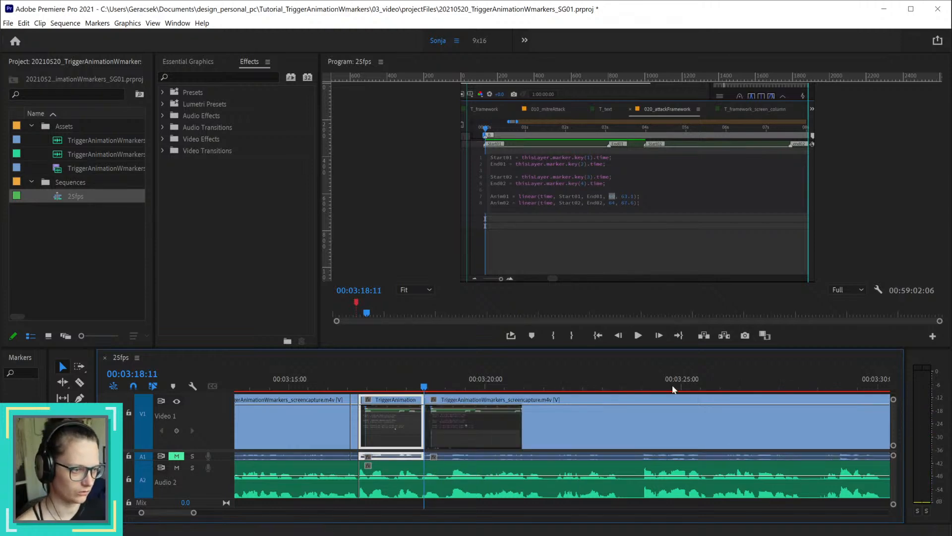
Step: Listen through the footage between about 00:03:27 and 00:03:36 for the end of the unwanted narration
{"action": "left_click", "coordinate": [726, 387]}
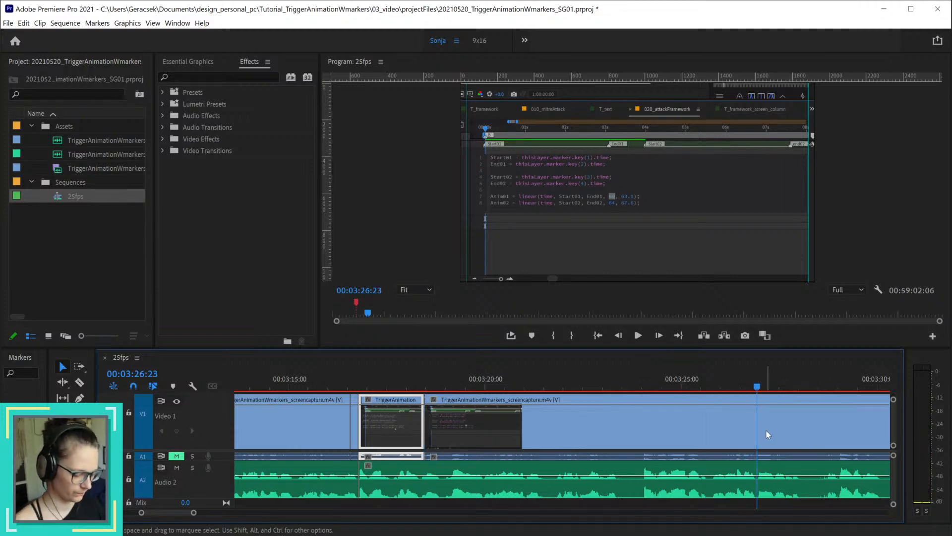
{"action": "key", "text": "space"}
{"action": "scroll", "coordinate": [714, 389], "scroll_direction": "down", "scroll_amount": 5}
{"action": "left_click", "coordinate": [708, 387]}
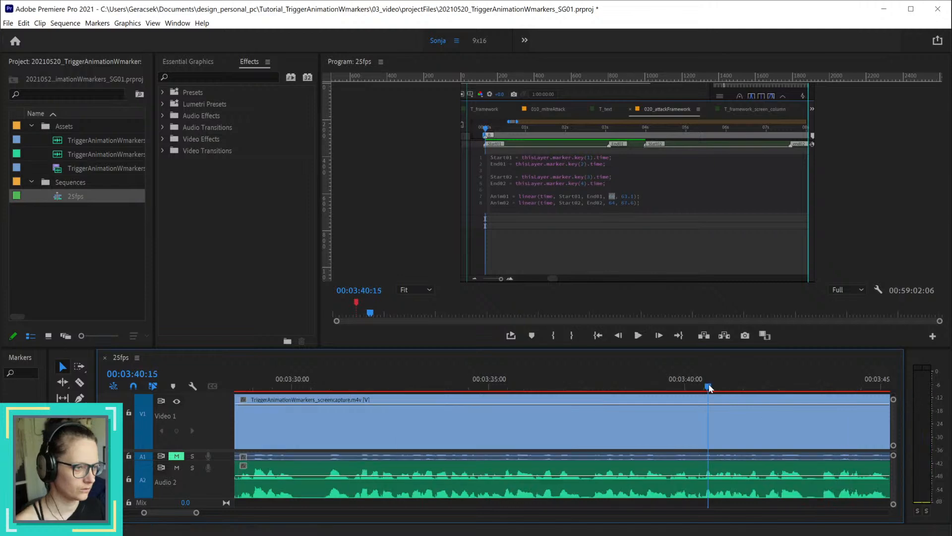
{"action": "left_click_drag", "start_coordinate": [710, 388], "coordinate": [340, 389]}
{"action": "key", "text": "space"}
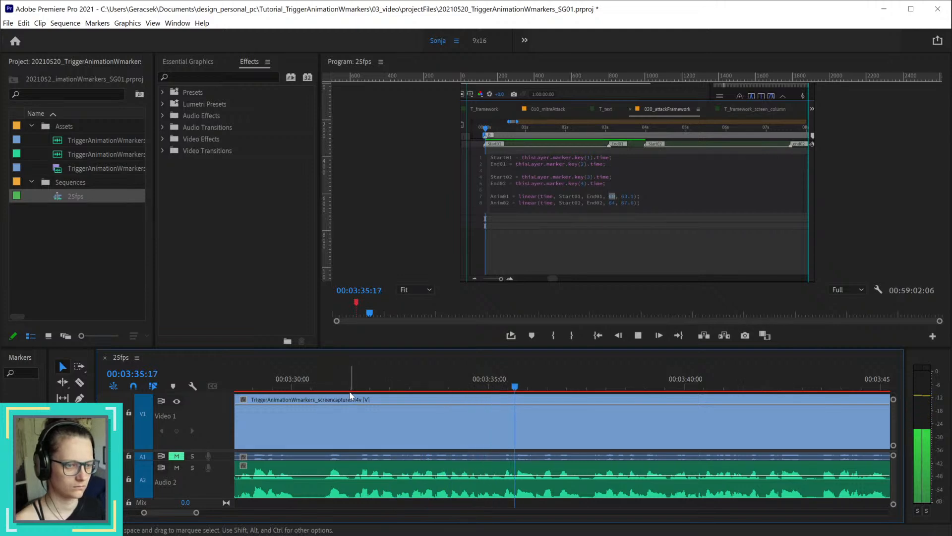
{"action": "key", "text": "space"}
{"action": "left_click_drag", "start_coordinate": [173, 513], "coordinate": [169, 513]}
Step: Split the clips at 00:03:25:19, then delete the video from 00:03:18:11 and the Audio 2 narration from 00:03:16:19 up to that cut
{"action": "left_click", "coordinate": [720, 387]}
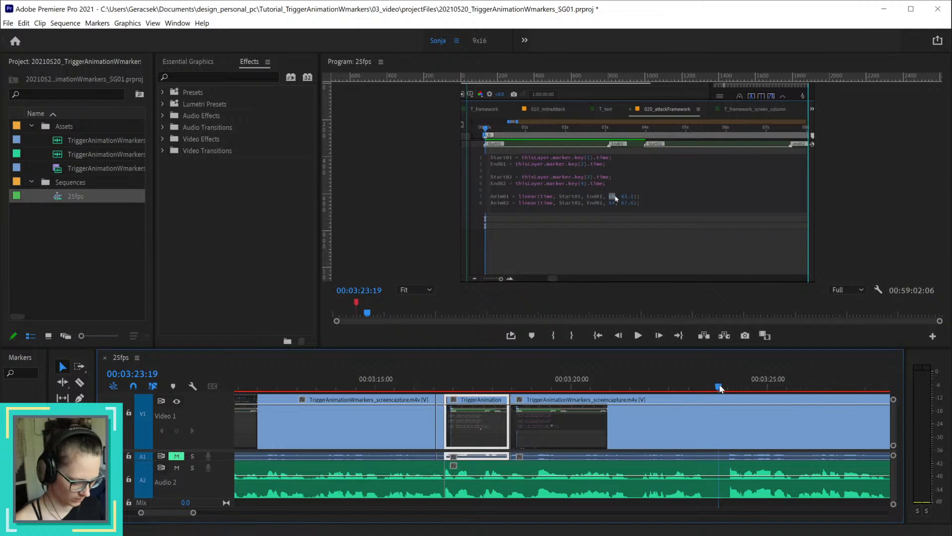
{"action": "key", "text": "space"}
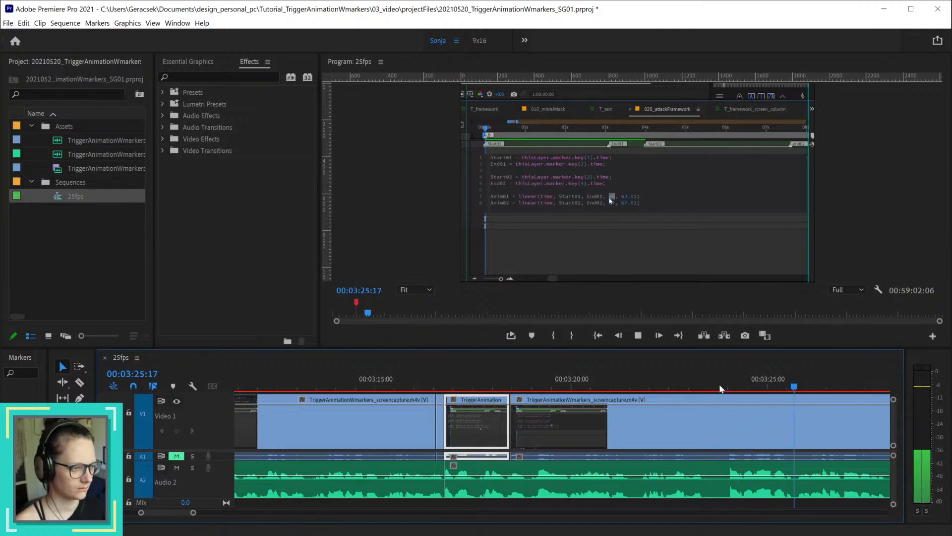
{"action": "key", "text": "space"}
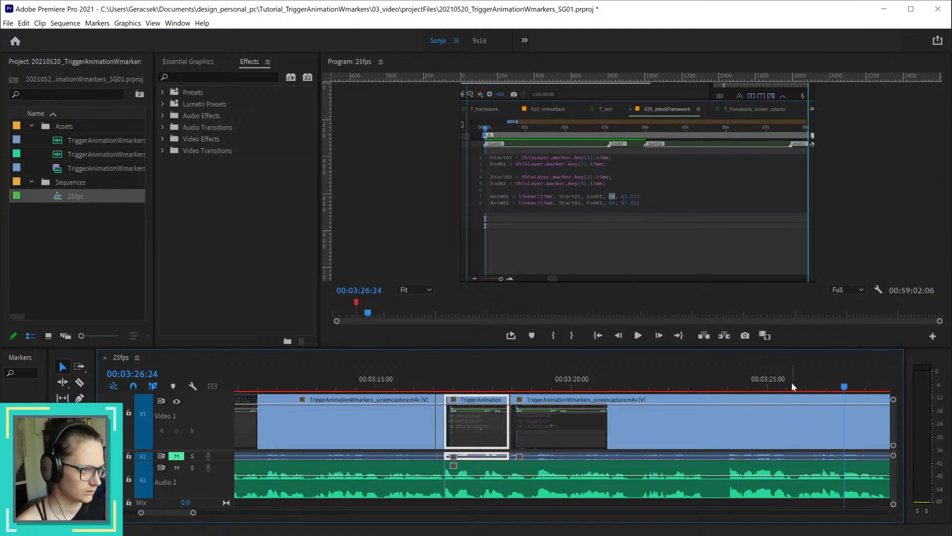
{"action": "mouse_move", "coordinate": [792, 387]}
{"action": "left_mouse_down"}
{"action": "mouse_move", "coordinate": [812, 386]}
{"action": "mouse_move", "coordinate": [800, 391]}
{"action": "left_mouse_up"}
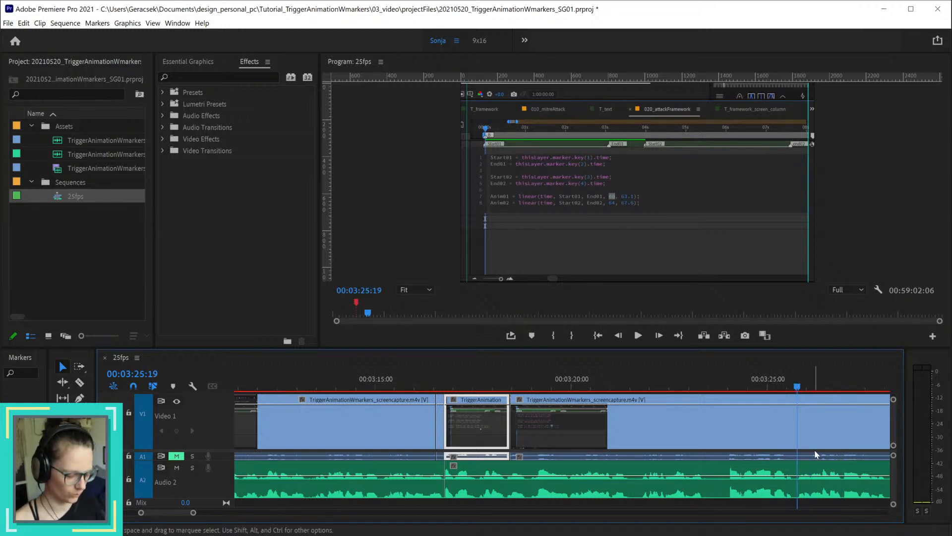
{"action": "key", "text": "ctrl+k"}
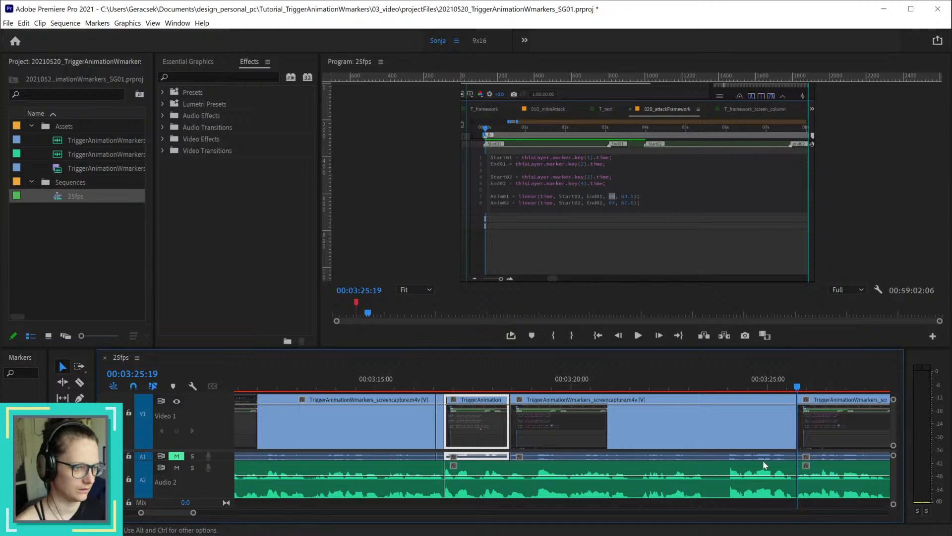
{"action": "left_click_drag", "start_coordinate": [750, 500], "coordinate": [734, 430]}
{"action": "key", "text": "Delete"}
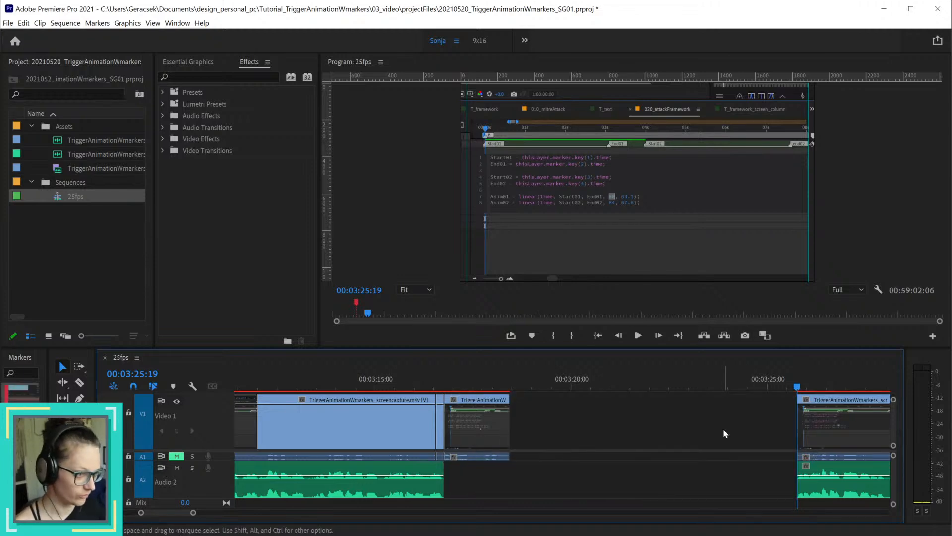
{"action": "left_click_drag", "start_coordinate": [797, 386], "coordinate": [869, 386]}
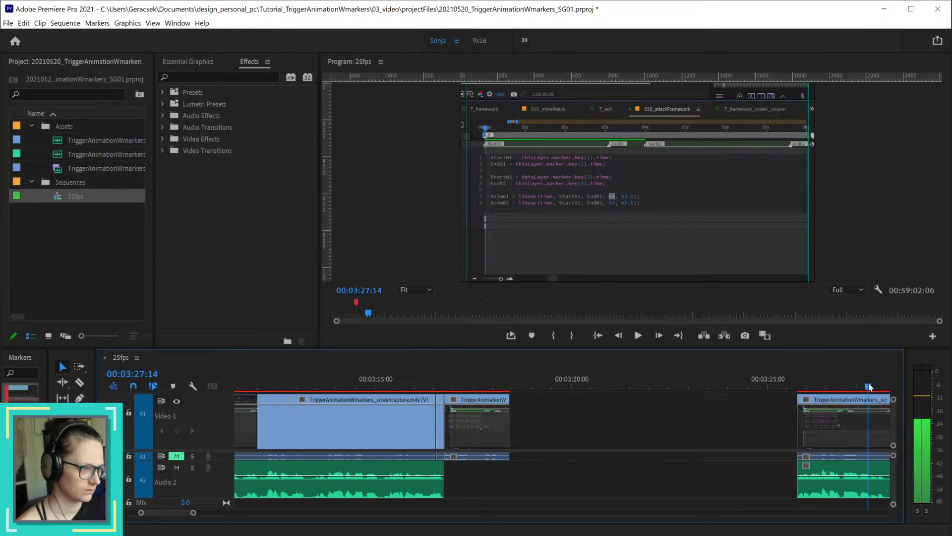
Step: Trim the start of the video clip after the gap to 00:03:27:14, and ripple delete the Audio 2 gap starting at 00:03:16:19
{"action": "left_click_drag", "start_coordinate": [800, 422], "coordinate": [872, 422]}
{"action": "right_click", "coordinate": [568, 480]}
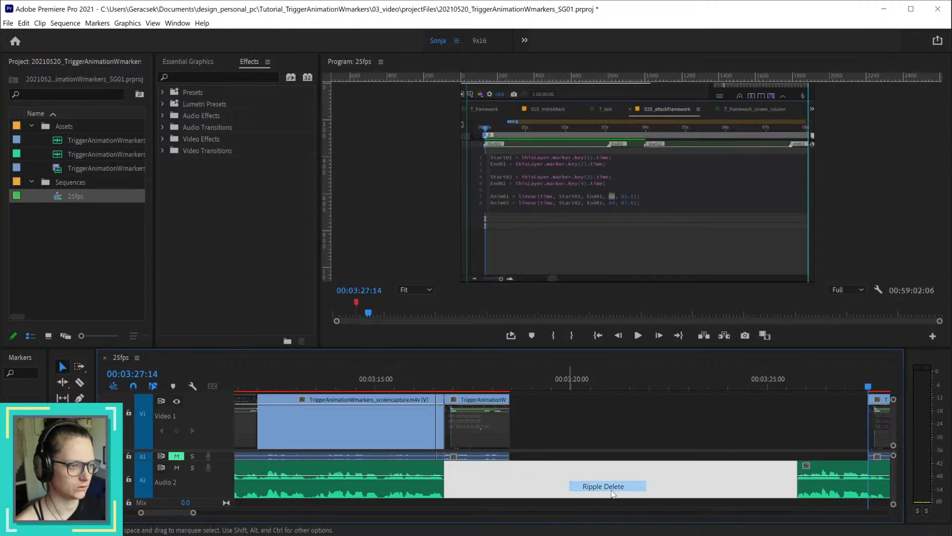
{"action": "left_click", "coordinate": [612, 491]}
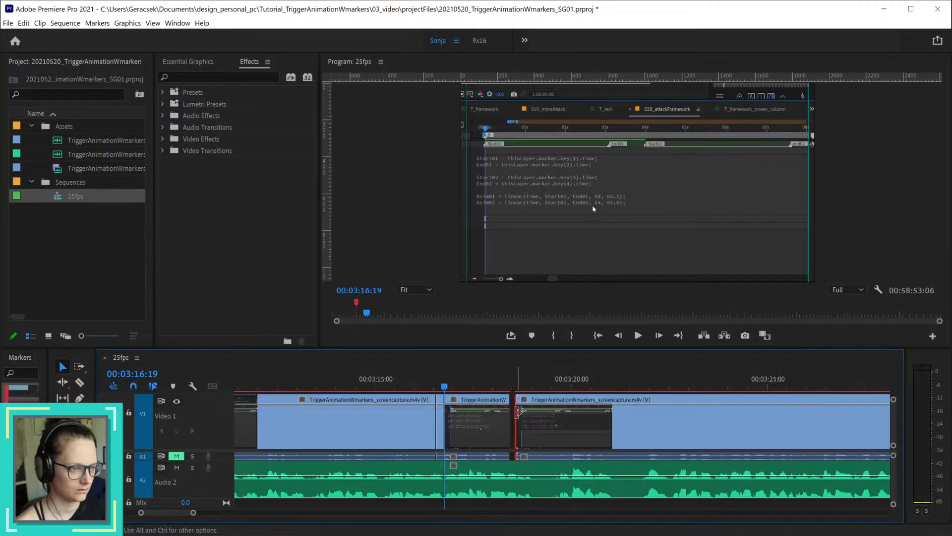
Step: Play back the closed join from 00:03:16:09 to about 00:03:20
{"action": "key", "text": "shift+Left"}
{"action": "key", "text": "shift+Left"}
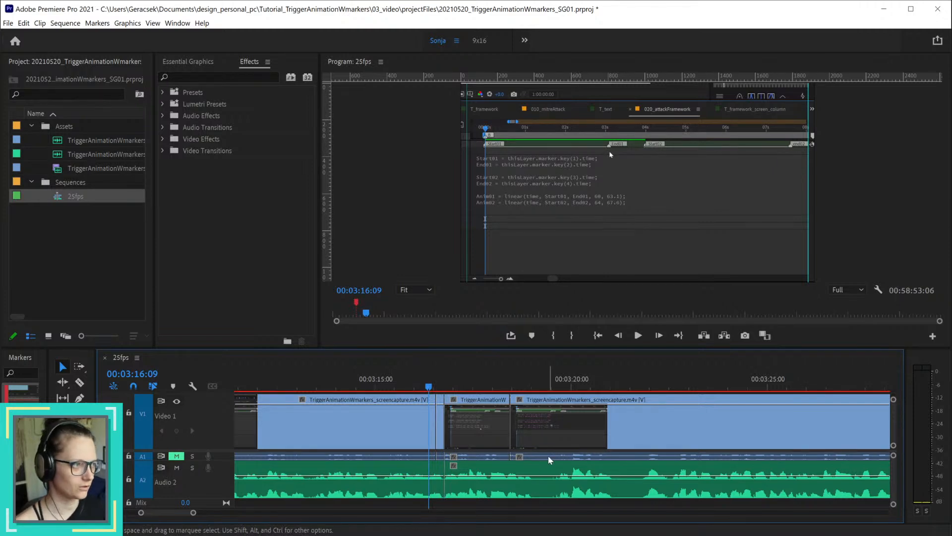
{"action": "key", "text": "space"}
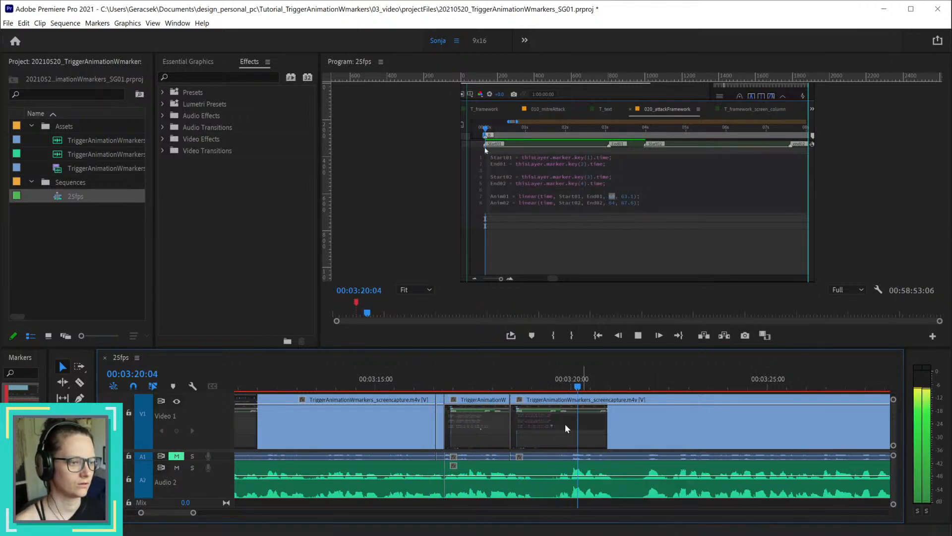
{"action": "key", "text": "space"}
Step: Split the clips at 00:03:19:01 and 00:03:19:17, and ripple delete the piece between the two cuts
{"action": "left_click_drag", "start_coordinate": [523, 378], "coordinate": [533, 380]}
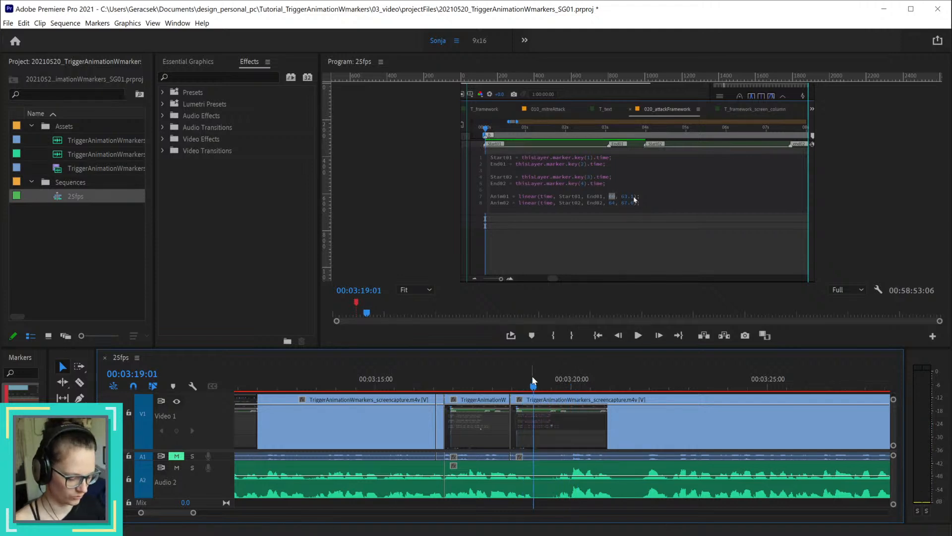
{"action": "key", "text": "ctrl+k"}
{"action": "left_click", "coordinate": [555, 385]}
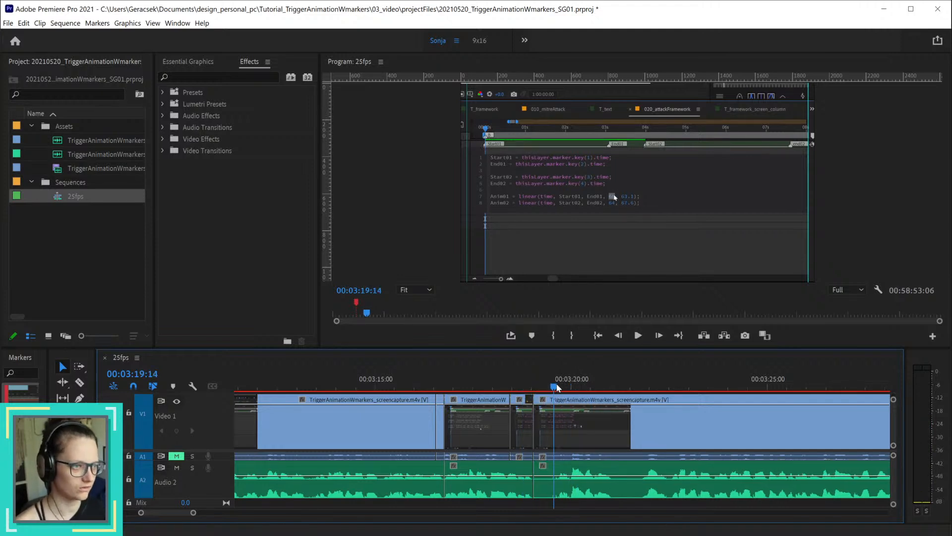
{"action": "mouse_move", "coordinate": [556, 387]}
{"action": "left_mouse_down"}
{"action": "mouse_move", "coordinate": [541, 387]}
{"action": "mouse_move", "coordinate": [560, 390]}
{"action": "left_mouse_up"}
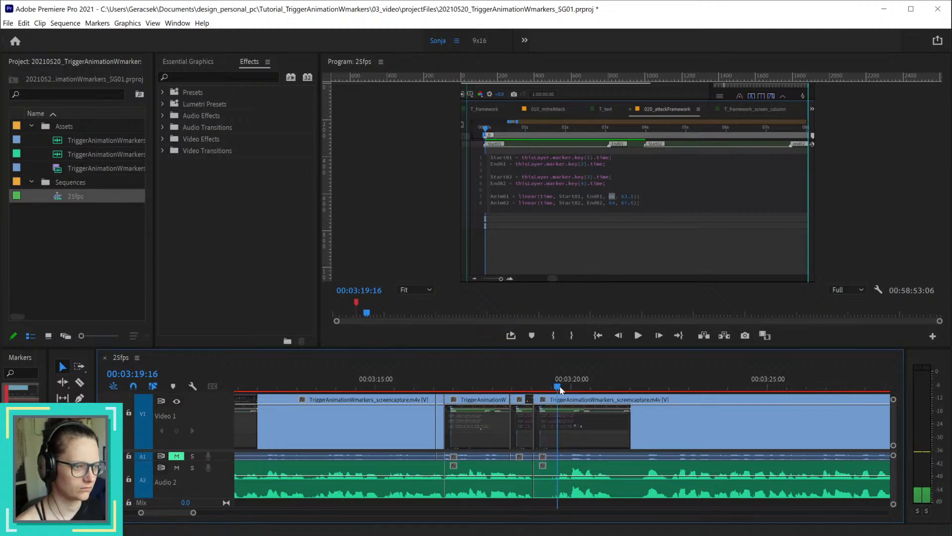
{"action": "scroll", "coordinate": [563, 429], "scroll_direction": "up", "scroll_amount": 3}
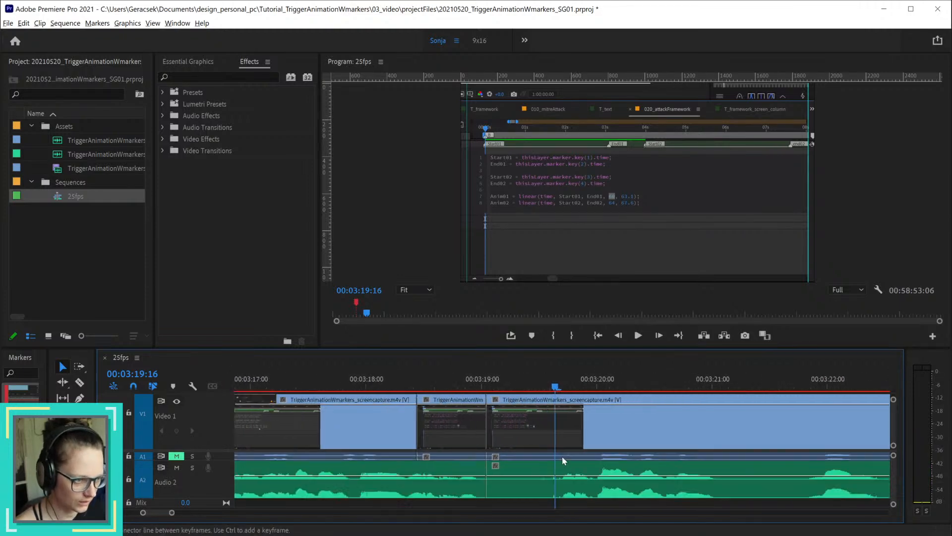
{"action": "left_click_drag", "start_coordinate": [557, 389], "coordinate": [562, 388]}
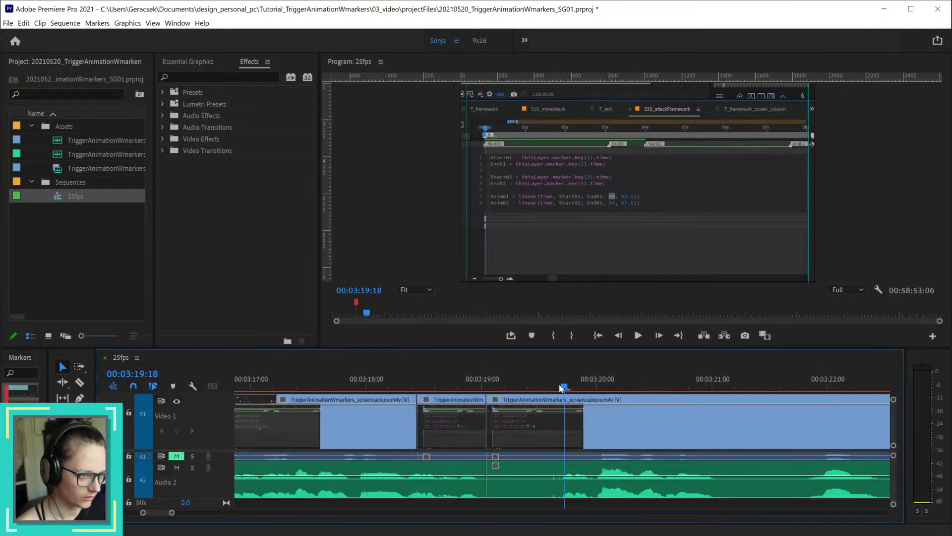
{"action": "key", "text": "ctrl+k"}
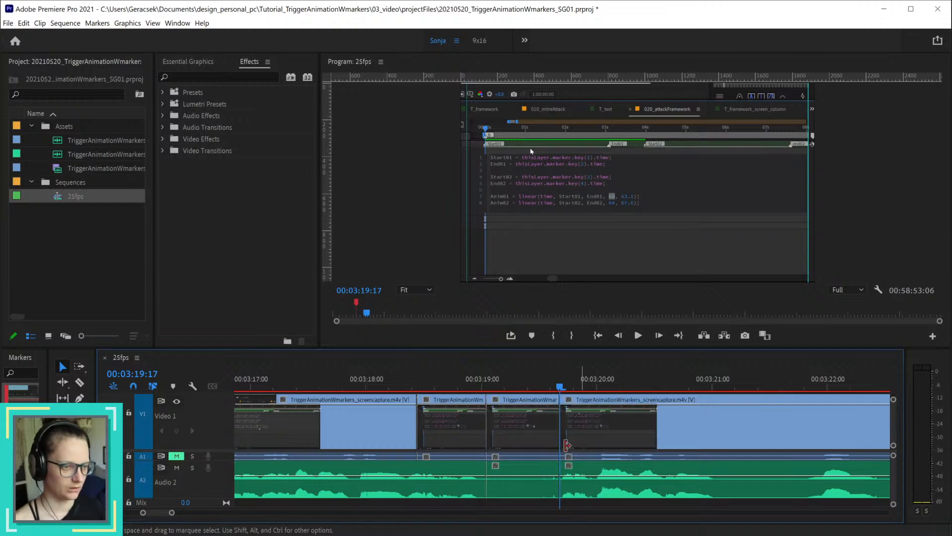
{"action": "left_click", "coordinate": [526, 427]}
{"action": "key", "text": "shift+Delete"}
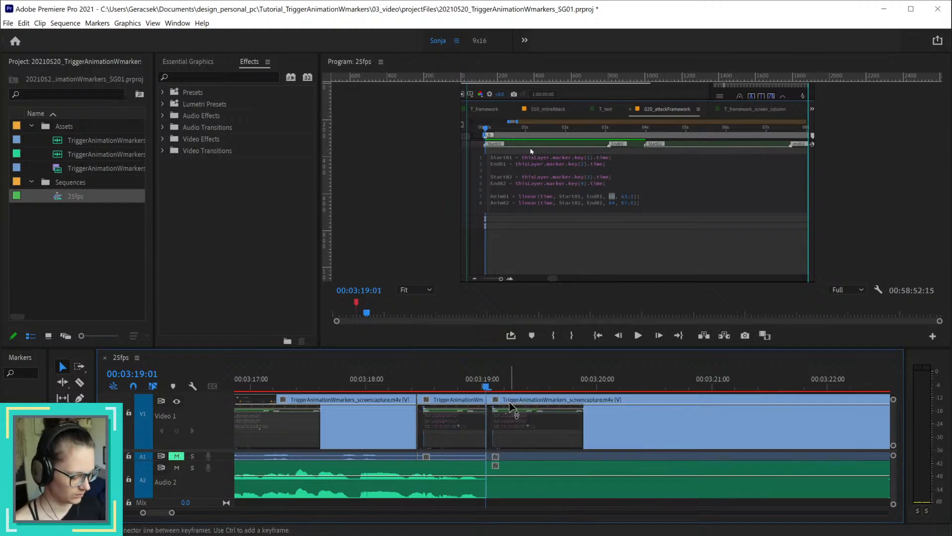
Step: Listen to the new join at 00:03:19:01, replaying it from 00:03:18:10 to about 00:03:20
{"action": "key", "text": "space"}
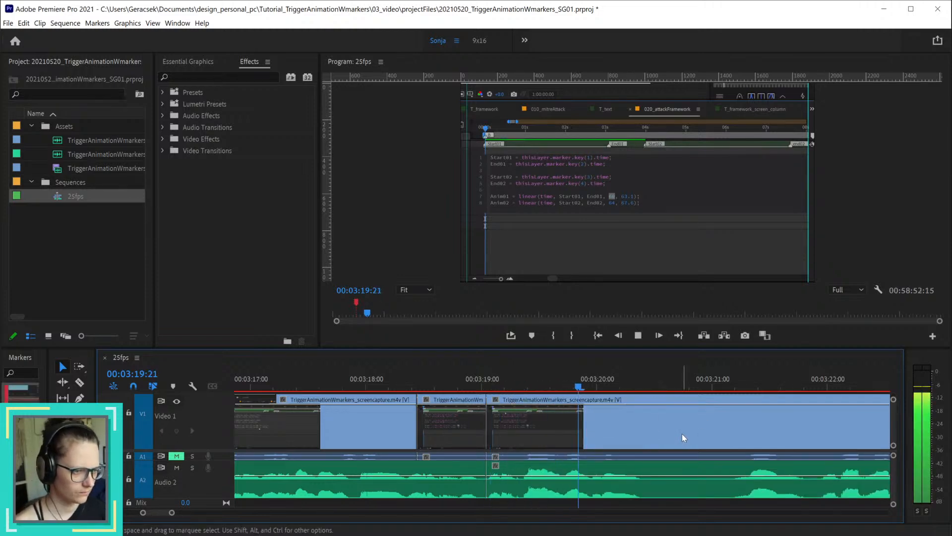
{"action": "key", "text": "space"}
{"action": "key", "text": "minus"}
{"action": "left_click", "coordinate": [514, 382]}
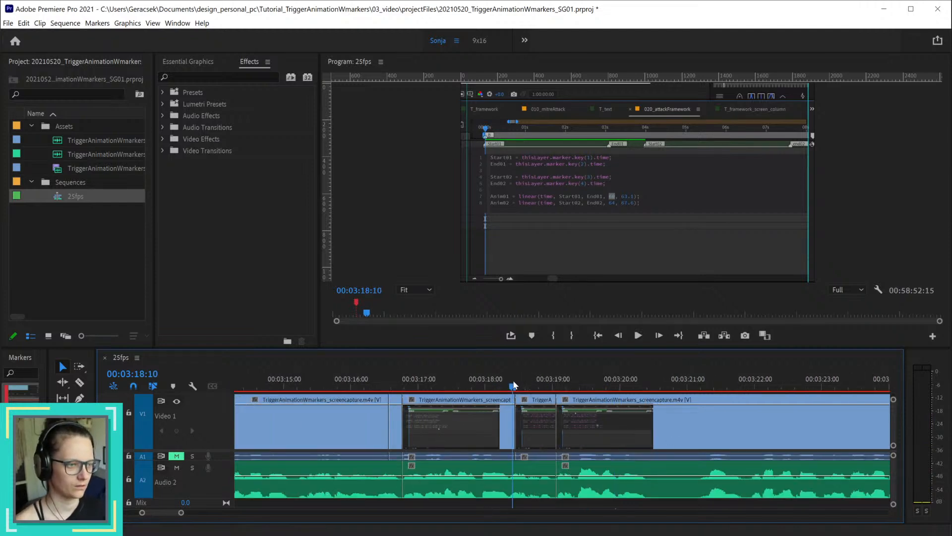
{"action": "key", "text": "space"}
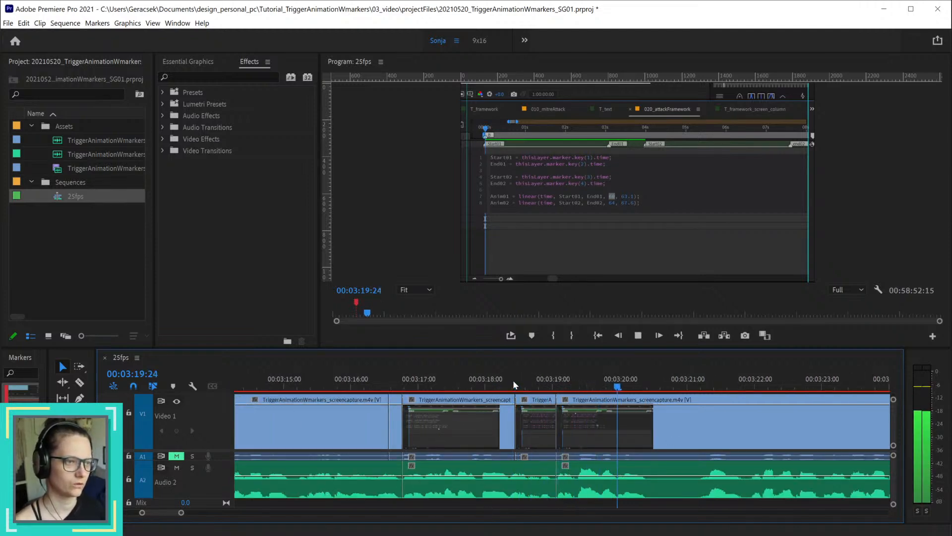
Step: Cut out the pause between 00:03:20:10 and 00:03:21:04 by splitting the clips at both points and ripple deleting the piece between
{"action": "left_click_drag", "start_coordinate": [630, 386], "coordinate": [648, 388]}
{"action": "key", "text": "ctrl+k"}
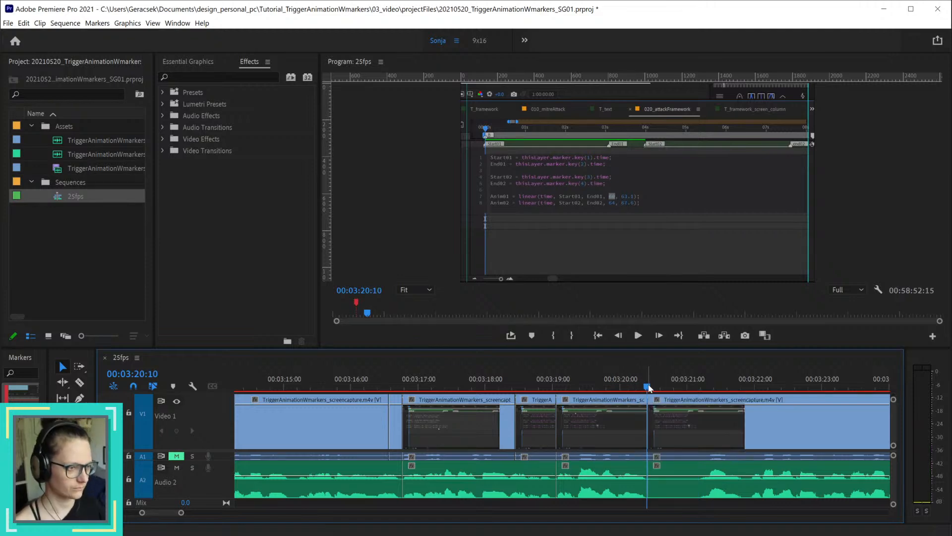
{"action": "left_click", "coordinate": [702, 386]}
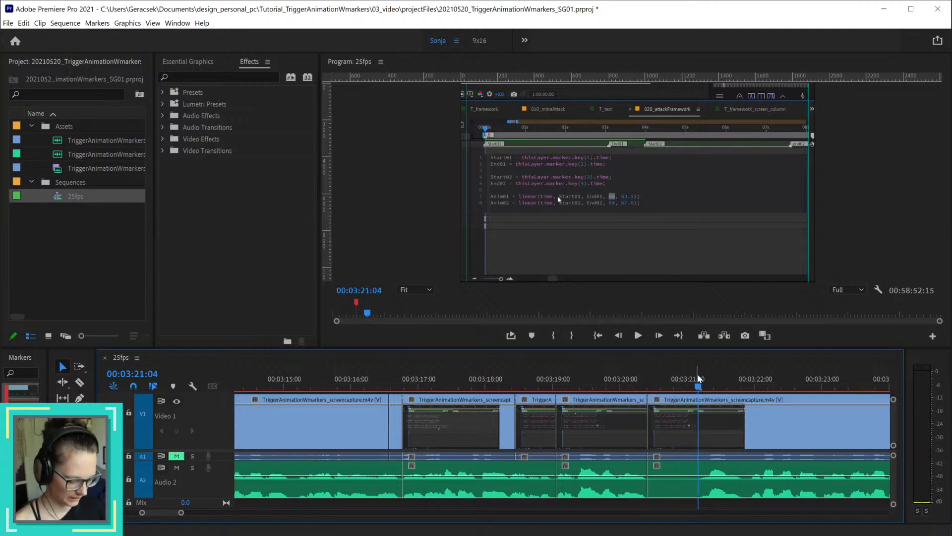
{"action": "key", "text": "ctrl+k"}
{"action": "left_click", "coordinate": [683, 491]}
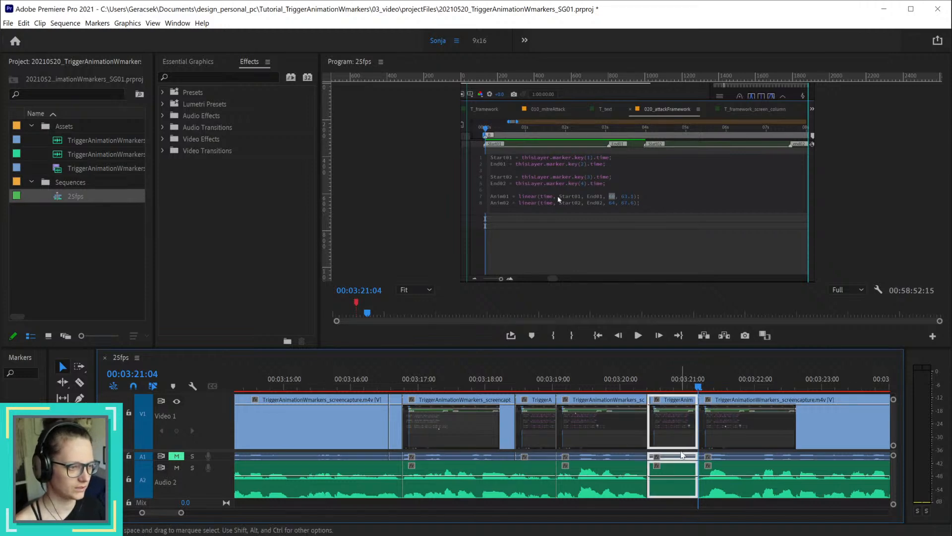
{"action": "key", "text": "shift+Delete"}
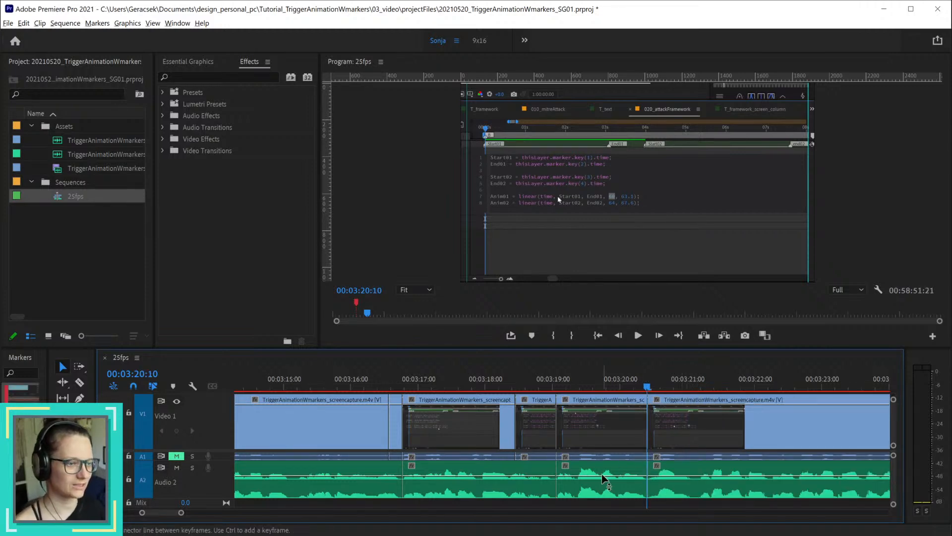
Step: Save the project
{"action": "scroll", "coordinate": [603, 474], "scroll_direction": "down", "scroll_amount": 5}
{"action": "scroll", "coordinate": [598, 474], "scroll_direction": "down", "scroll_amount": 3}
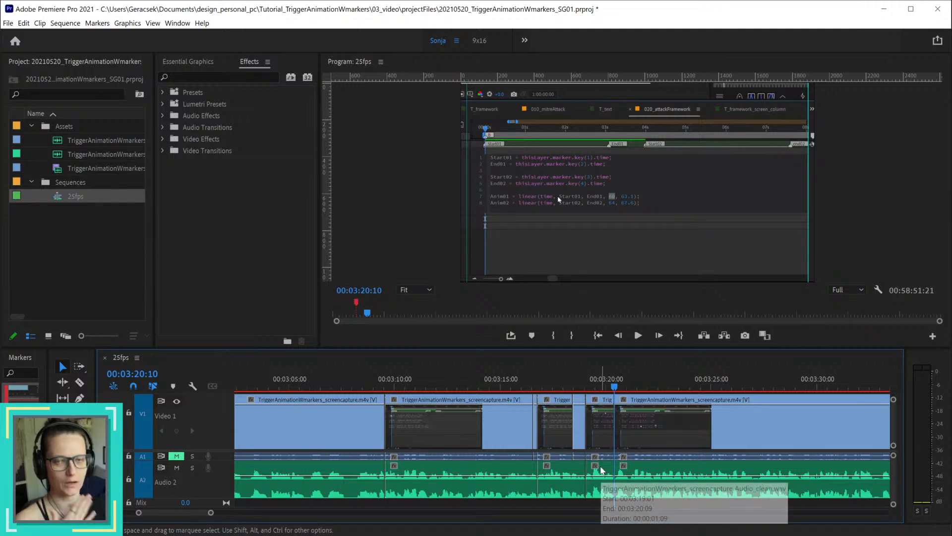
{"action": "key", "text": "ctrl+s"}
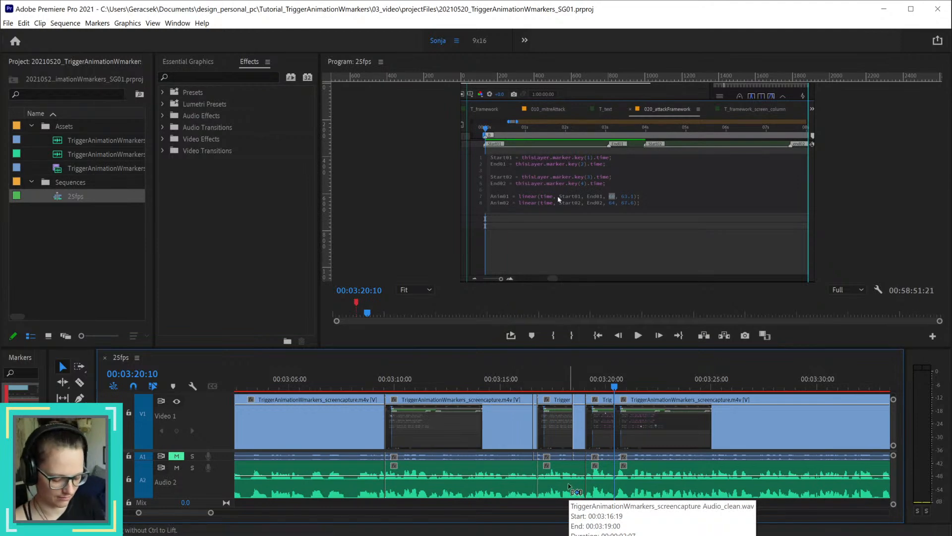
{"action": "key", "text": "ctrl+s"}
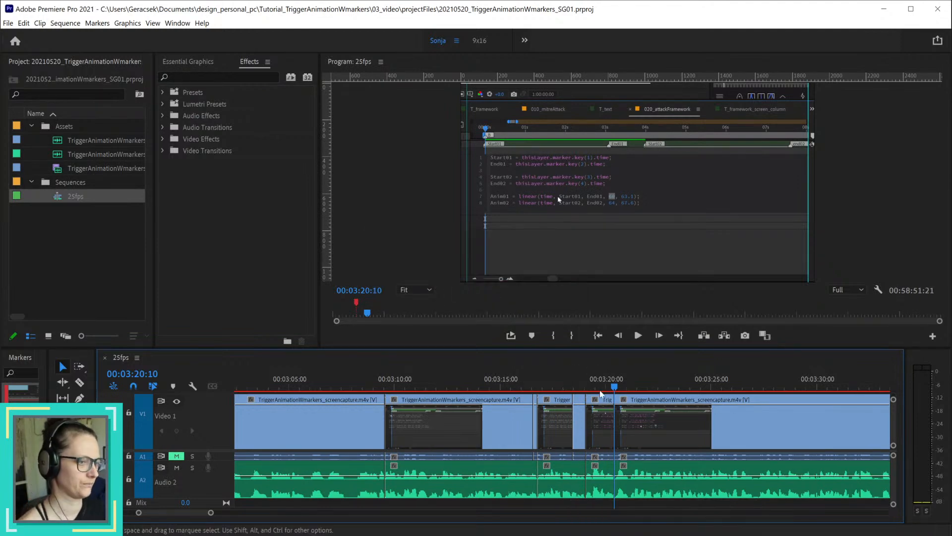
Step: Play back the join at 00:03:20:10 through to 00:03:23:02, and return the playhead to 00:03:18:20
{"action": "left_click", "coordinate": [601, 392]}
{"action": "key", "text": "space"}
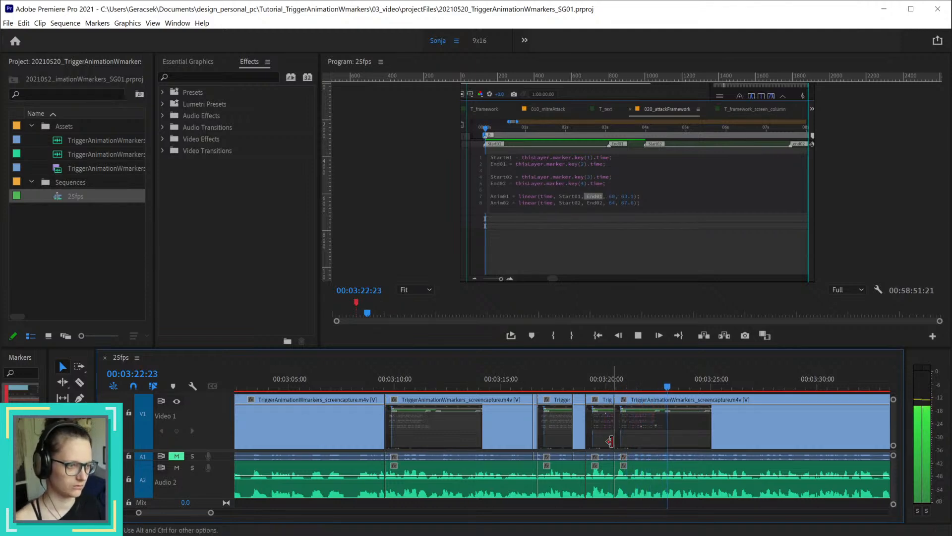
{"action": "key", "text": "space"}
{"action": "scroll", "coordinate": [614, 431], "scroll_direction": "up", "scroll_amount": 4}
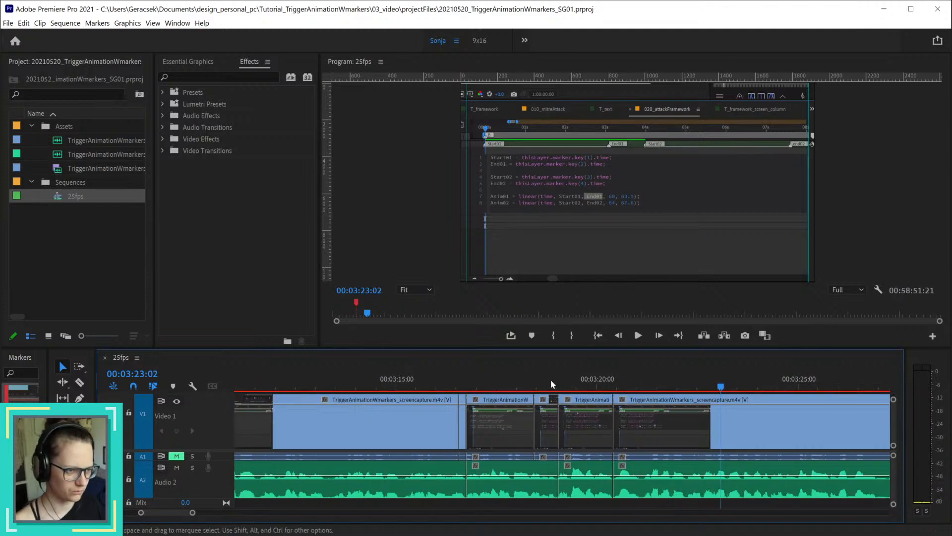
{"action": "left_click", "coordinate": [549, 379]}
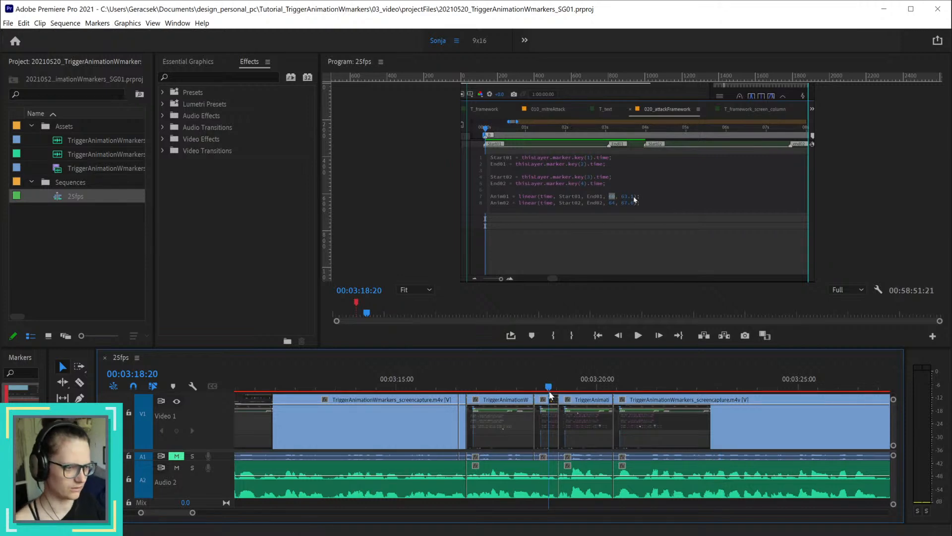
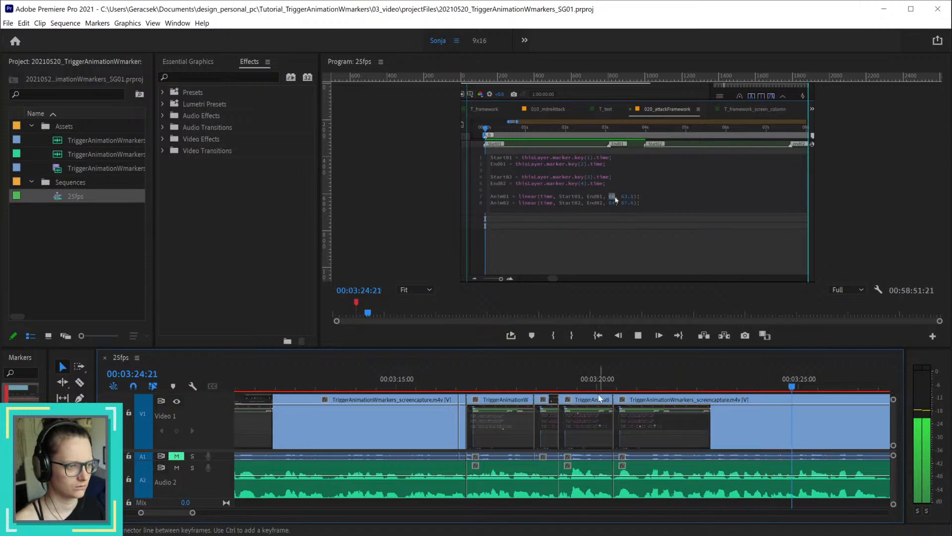
Step: Remove the short clip between 00:03:19:01 and 00:03:20:10, deleting its audio and ripple deleting its video to close the gap
{"action": "left_click", "coordinate": [617, 385]}
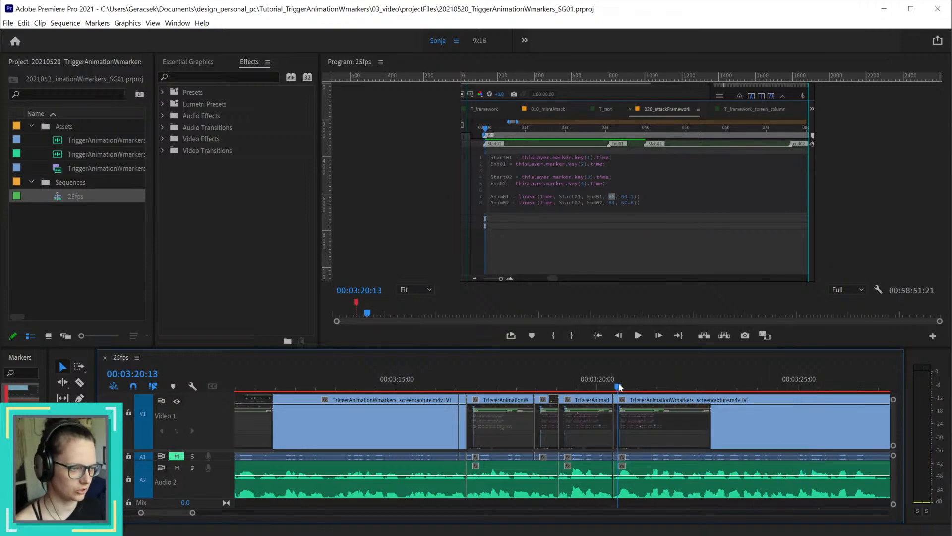
{"action": "left_click", "coordinate": [584, 471]}
{"action": "key", "text": "Delete"}
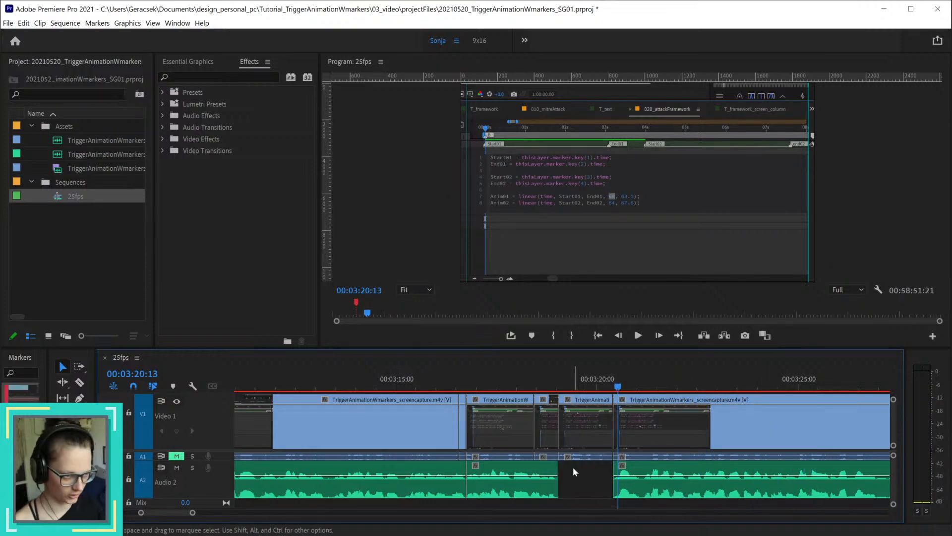
{"action": "left_click", "coordinate": [520, 385]}
{"action": "left_click_drag", "start_coordinate": [525, 379], "coordinate": [638, 374]}
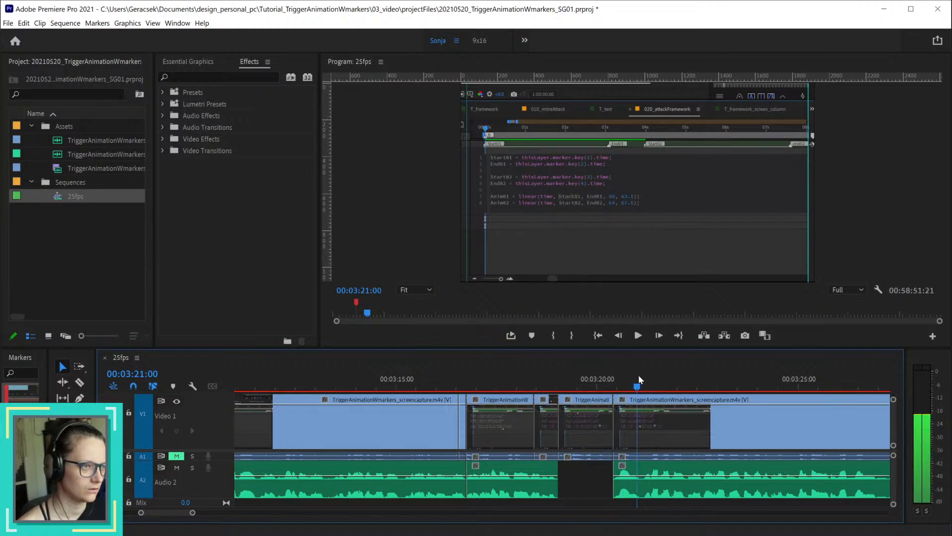
{"action": "left_click", "coordinate": [569, 421]}
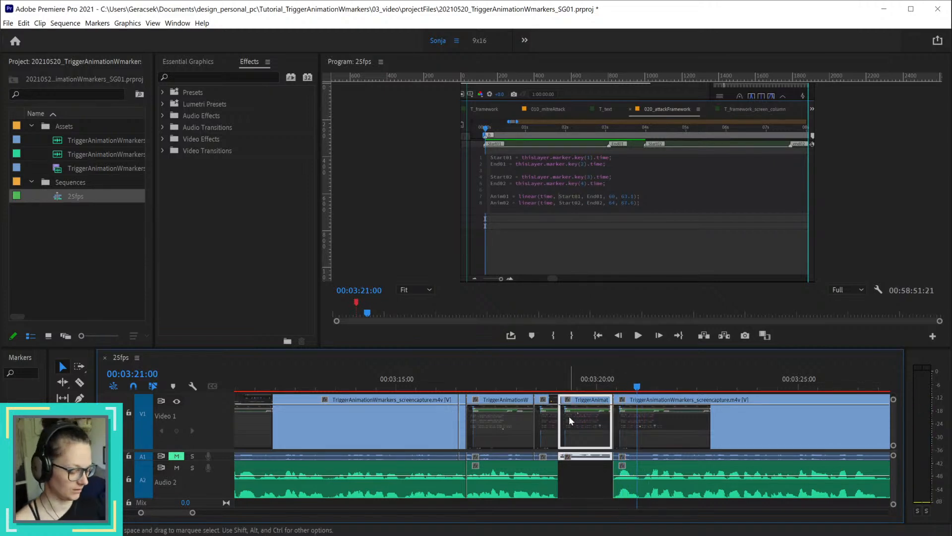
{"action": "key", "text": "shift+Delete"}
{"action": "key", "text": "Up"}
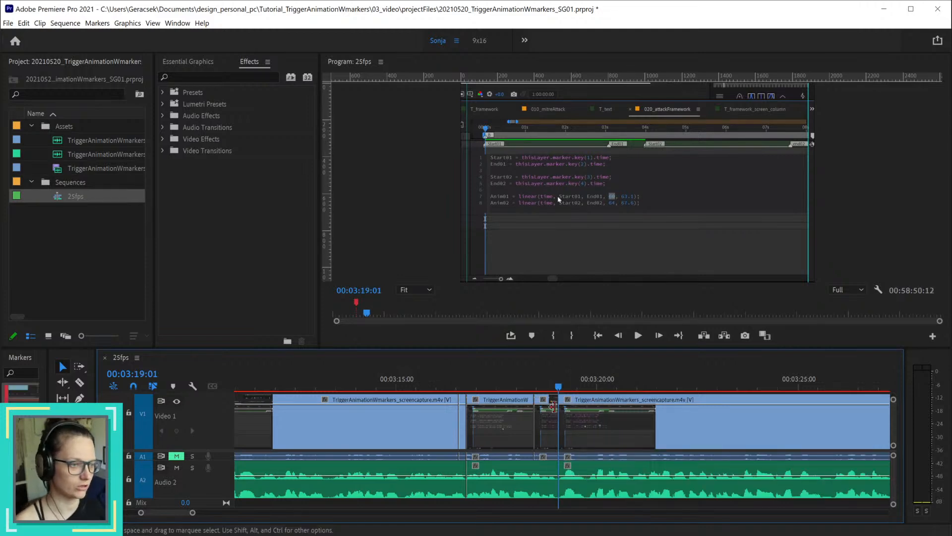
Step: Play back the new join at 00:03:19:01 and the narration following it up to 00:03:35:02
{"action": "left_click", "coordinate": [531, 387]}
{"action": "key", "text": "space"}
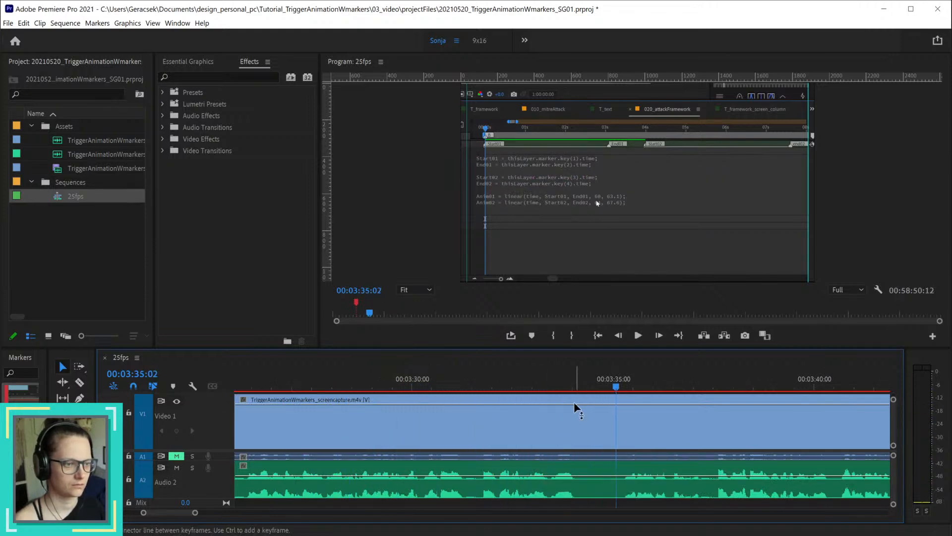
{"action": "key", "text": "space"}
Step: Locate the end of the wanted narration near 00:03:30 and split the clips at 00:03:31:08
{"action": "left_click_drag", "start_coordinate": [388, 379], "coordinate": [401, 381]}
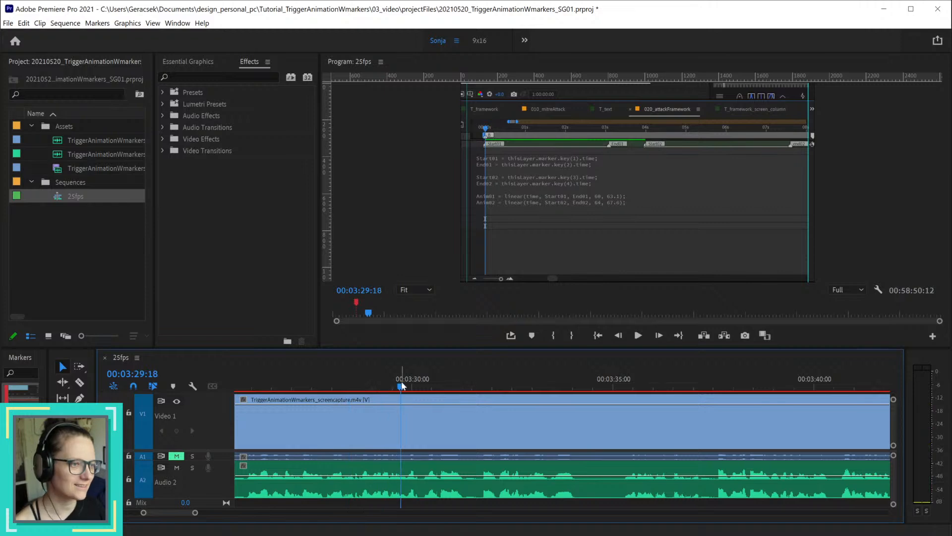
{"action": "scroll", "coordinate": [438, 431], "scroll_direction": "down", "scroll_amount": 5}
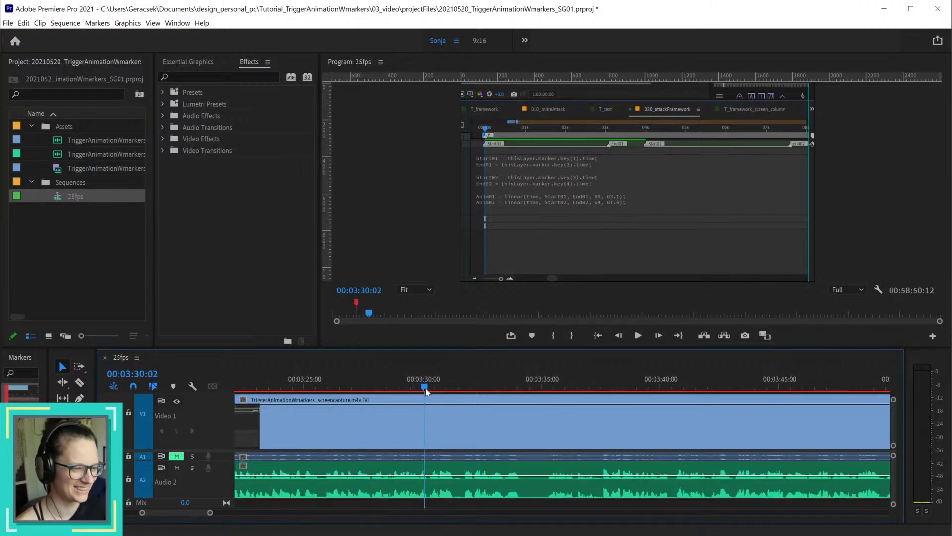
{"action": "left_click_drag", "start_coordinate": [426, 391], "coordinate": [456, 391]}
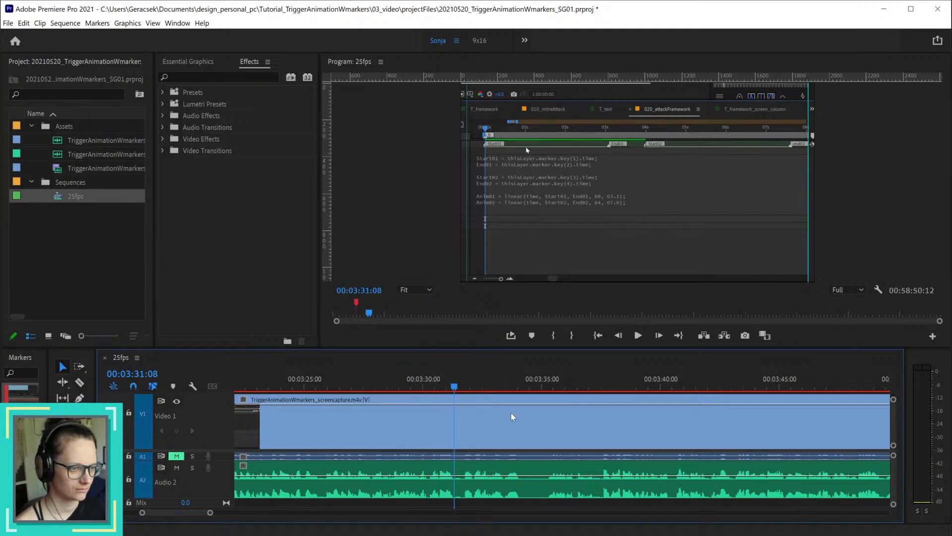
{"action": "key", "text": "ctrl+k"}
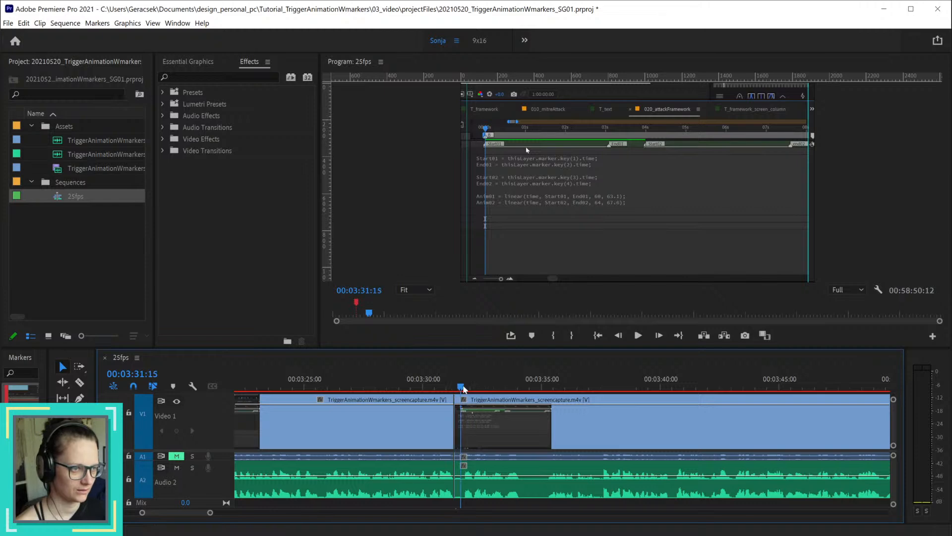
Step: Cut out the narration after the 00:03:31:08 split by splitting the clips at 00:03:43:02 and ripple deleting the piece between
{"action": "left_click_drag", "start_coordinate": [463, 390], "coordinate": [770, 406]}
{"action": "scroll", "coordinate": [730, 466], "scroll_direction": "down", "scroll_amount": 1}
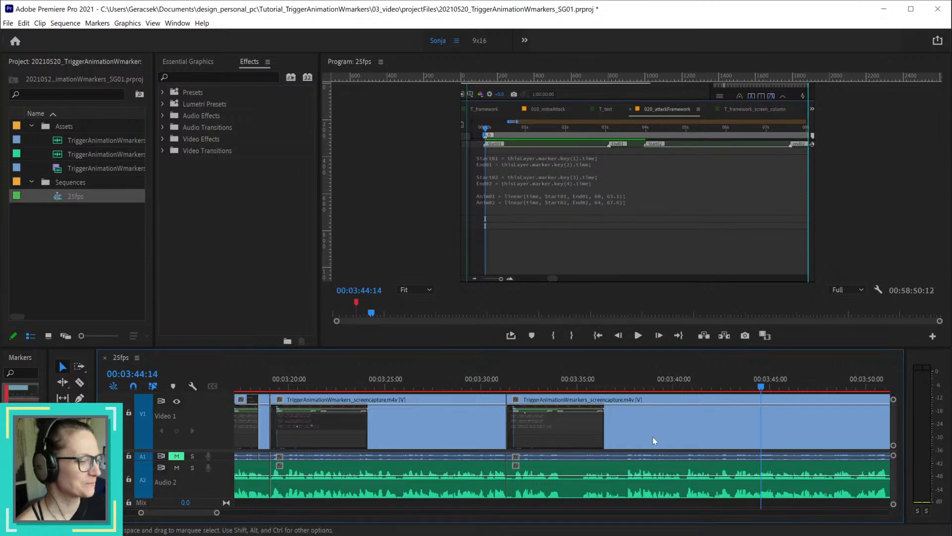
{"action": "key", "text": "minus"}
{"action": "key", "text": "minus"}
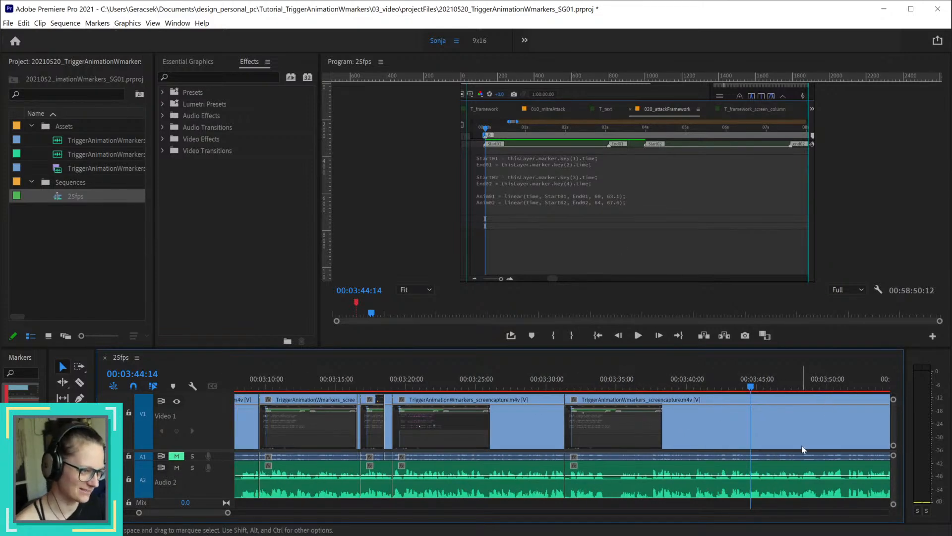
{"action": "key", "text": "space"}
{"action": "left_click_drag", "start_coordinate": [655, 387], "coordinate": [732, 387]}
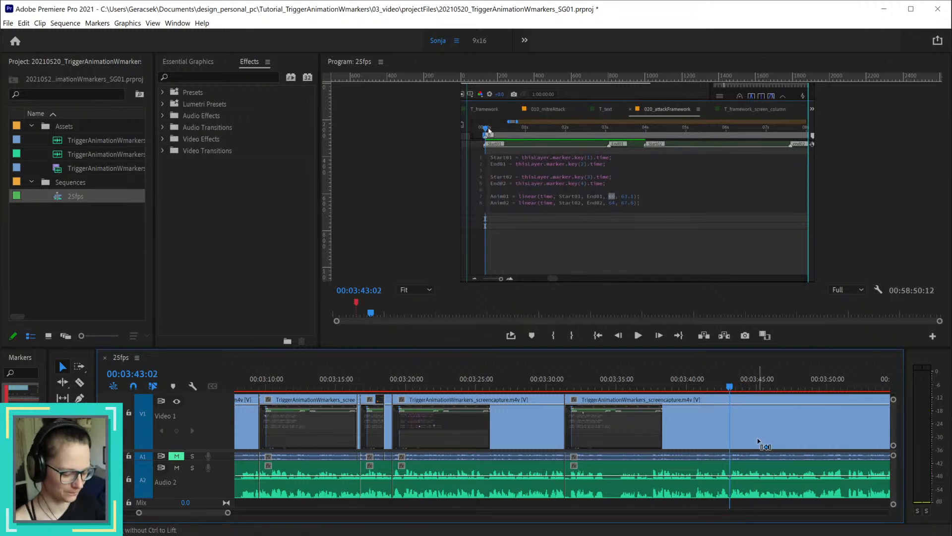
{"action": "key", "text": "ctrl+k"}
{"action": "left_click", "coordinate": [711, 496]}
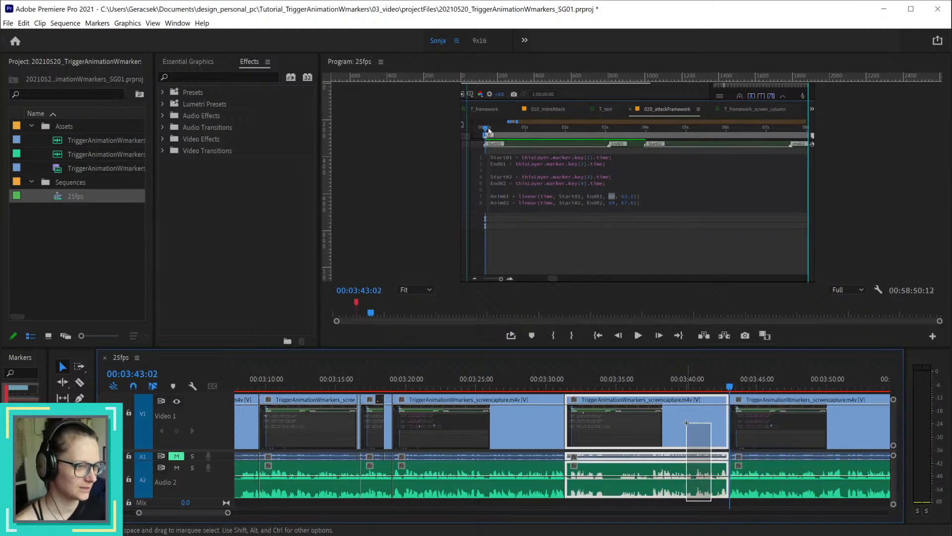
{"action": "key", "text": "shift+Delete"}
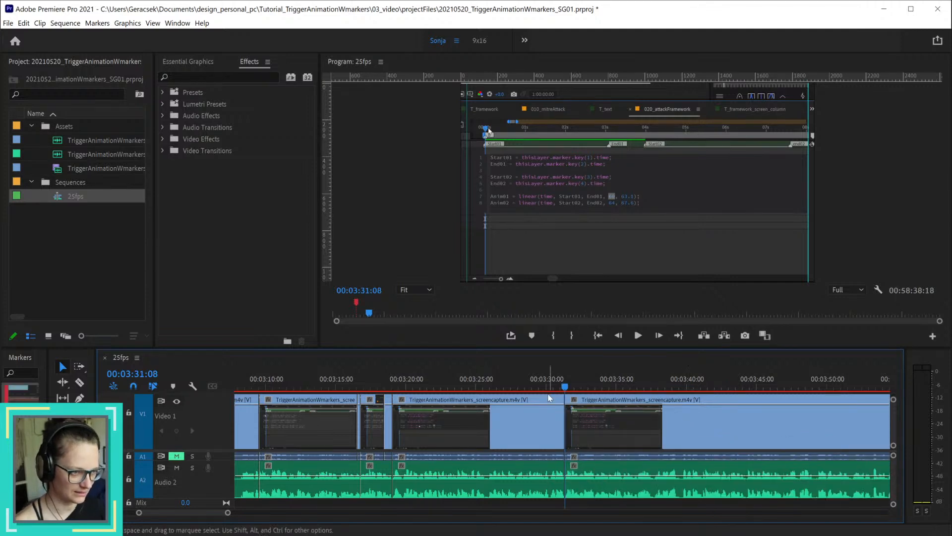
Step: Play back the join at 00:03:31:08, replaying the narration leading up to it until 00:03:30:19
{"action": "left_click", "coordinate": [534, 382]}
{"action": "key", "text": "space"}
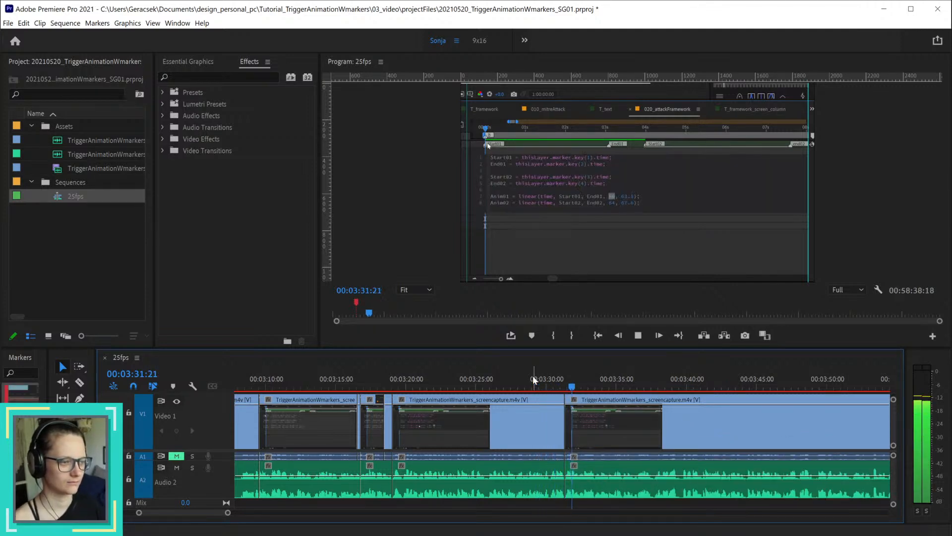
{"action": "left_click", "coordinate": [512, 387]}
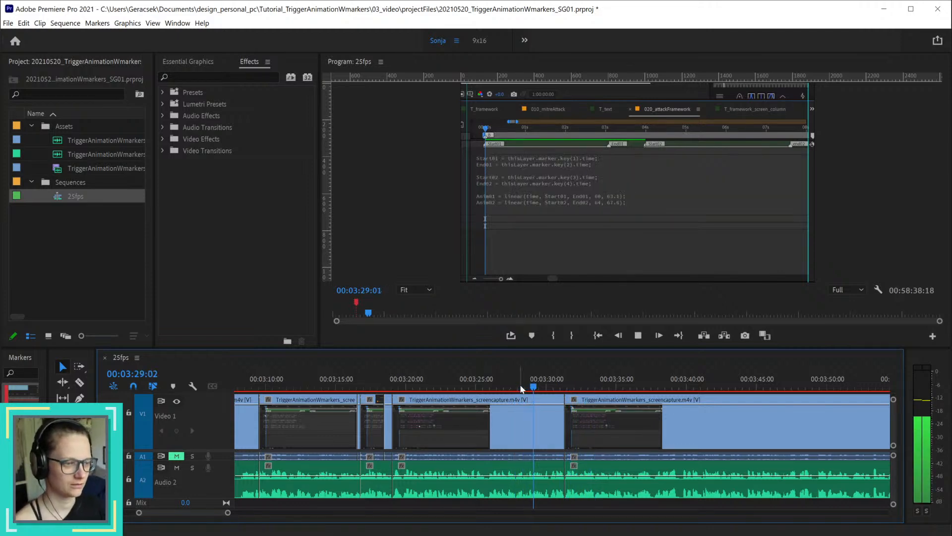
{"action": "key", "text": "space"}
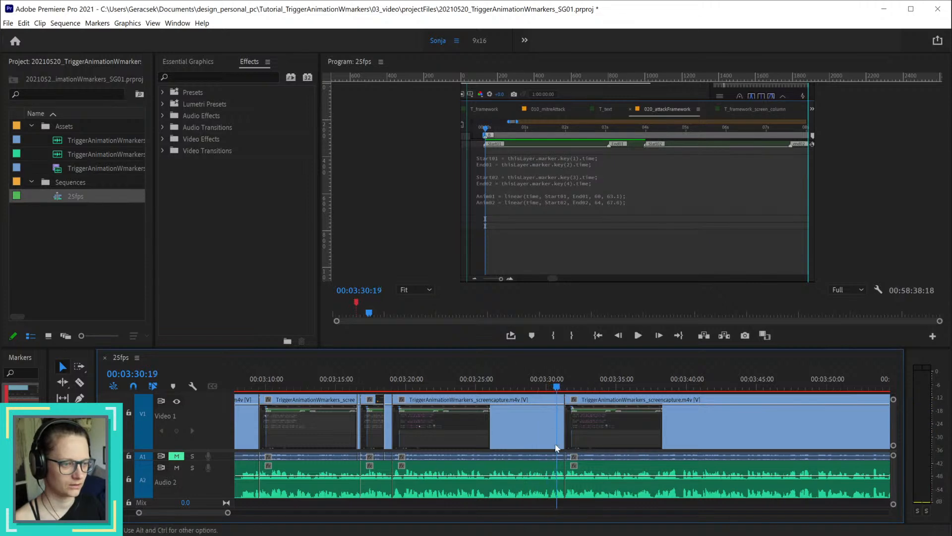
Step: Split the clips at 00:03:28:14 and ripple delete the piece from there to the join at 00:03:31:08
{"action": "key", "text": "="}
{"action": "key", "text": "="}
{"action": "left_click", "coordinate": [446, 388]}
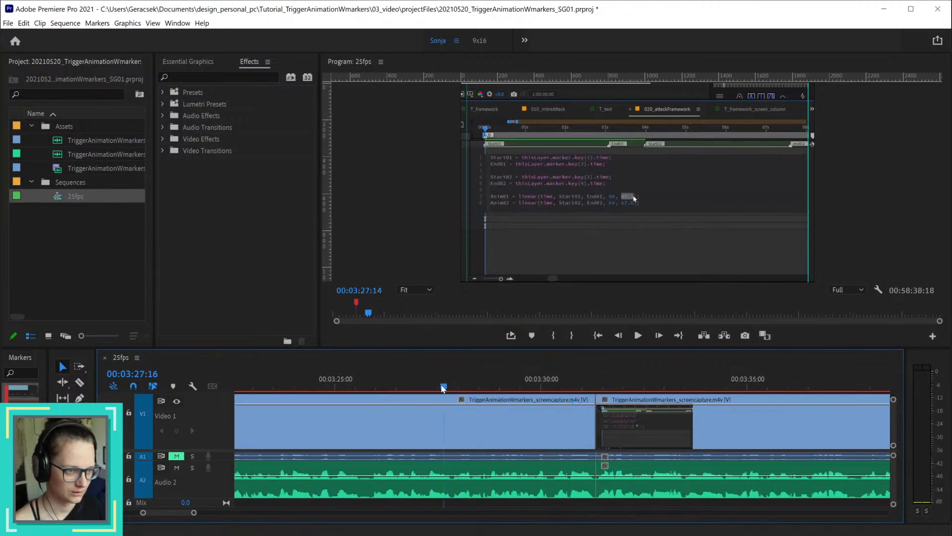
{"action": "left_click_drag", "start_coordinate": [448, 388], "coordinate": [491, 392]}
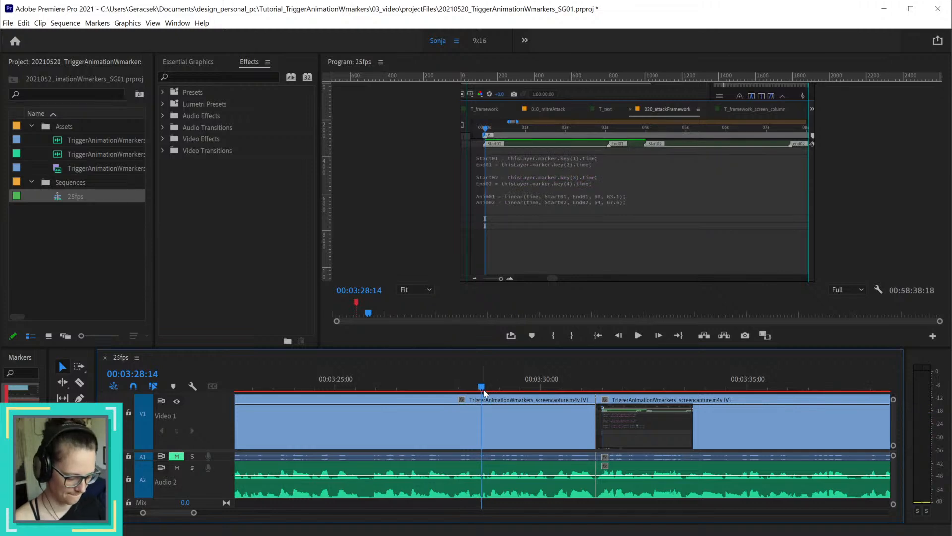
{"action": "key", "text": "space"}
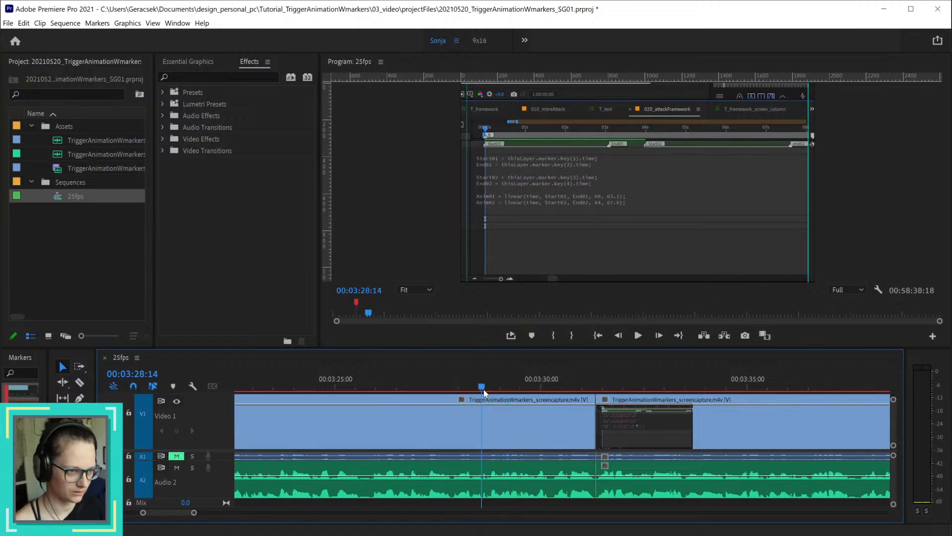
{"action": "key", "text": "ctrl+k"}
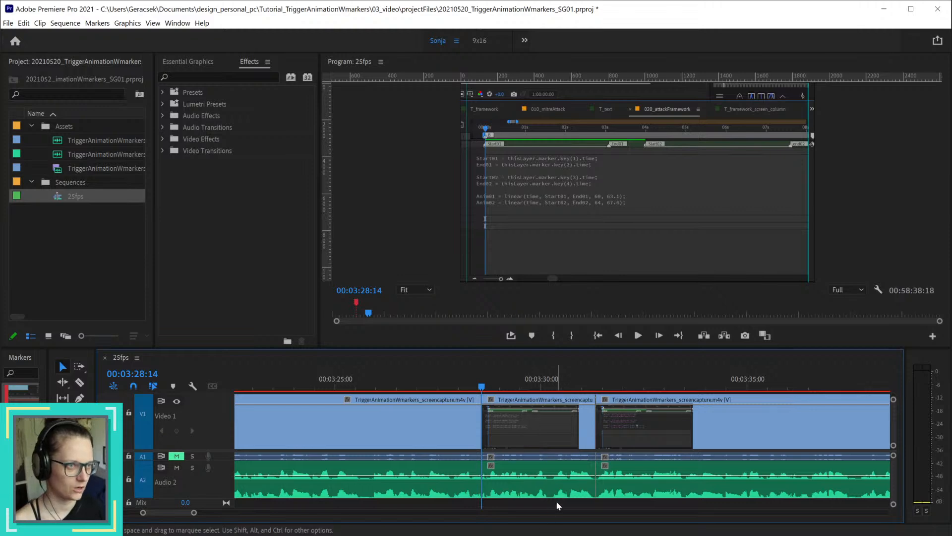
{"action": "left_click", "coordinate": [556, 498]}
{"action": "key", "text": "shift+Delete"}
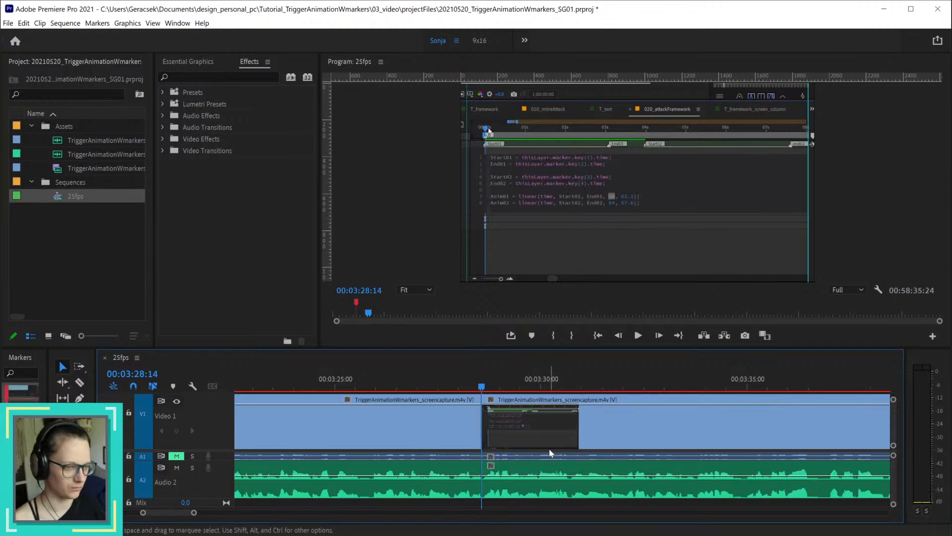
Step: Check the join at 00:03:28:14, and undo the last two ripple deletions and the splits made for them at 00:03:28:14 and 00:03:43:02
{"action": "left_click_drag", "start_coordinate": [481, 386], "coordinate": [521, 394]}
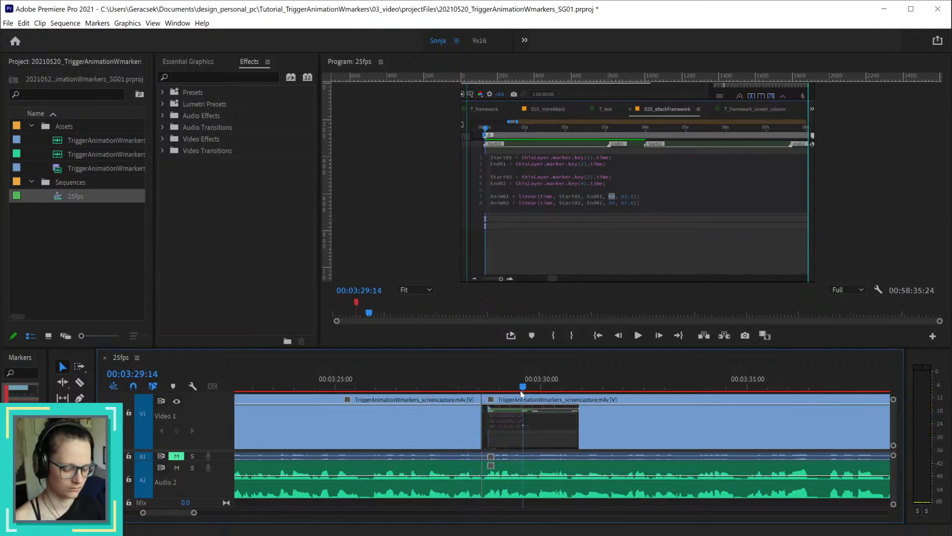
{"action": "key", "text": "ctrl+z"}
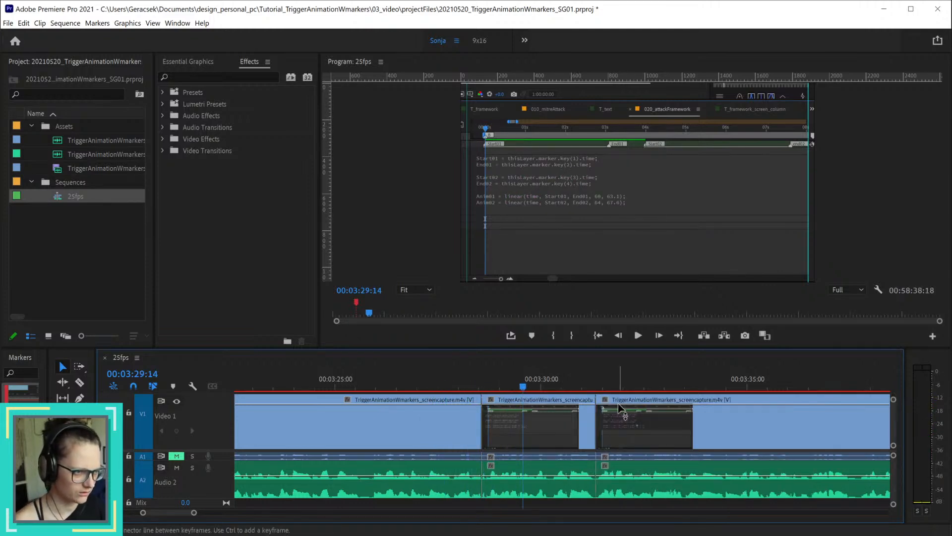
{"action": "key", "text": "ctrl+z"}
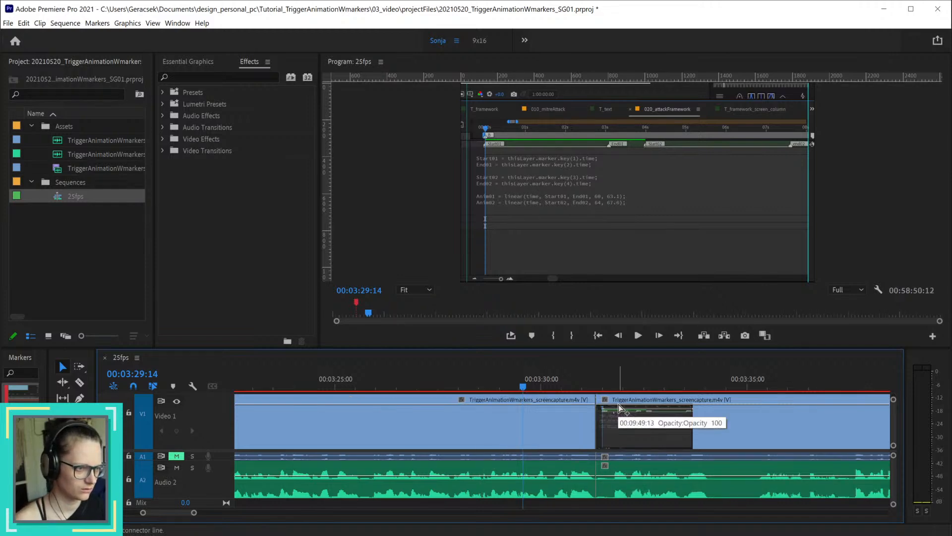
{"action": "scroll", "coordinate": [656, 439], "scroll_direction": "down", "scroll_amount": 5}
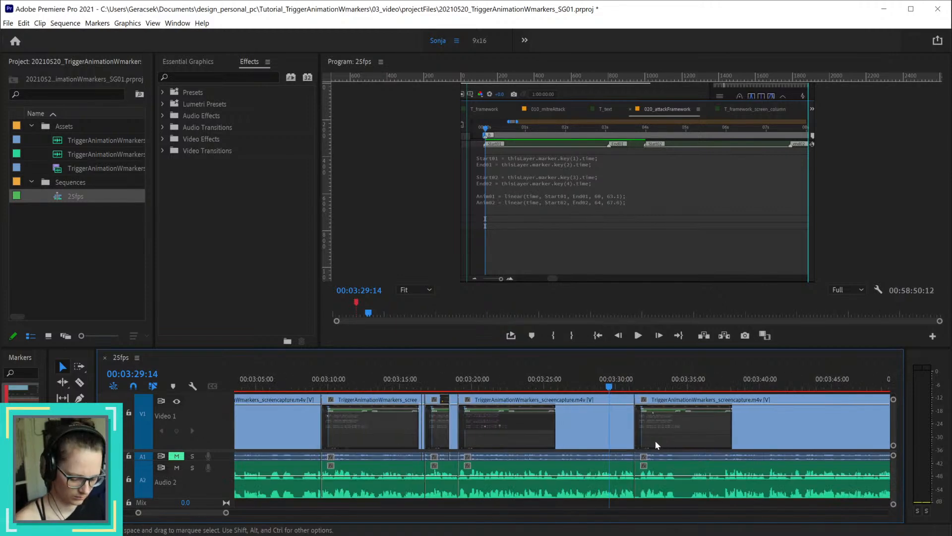
{"action": "left_click_drag", "start_coordinate": [775, 388], "coordinate": [793, 387]}
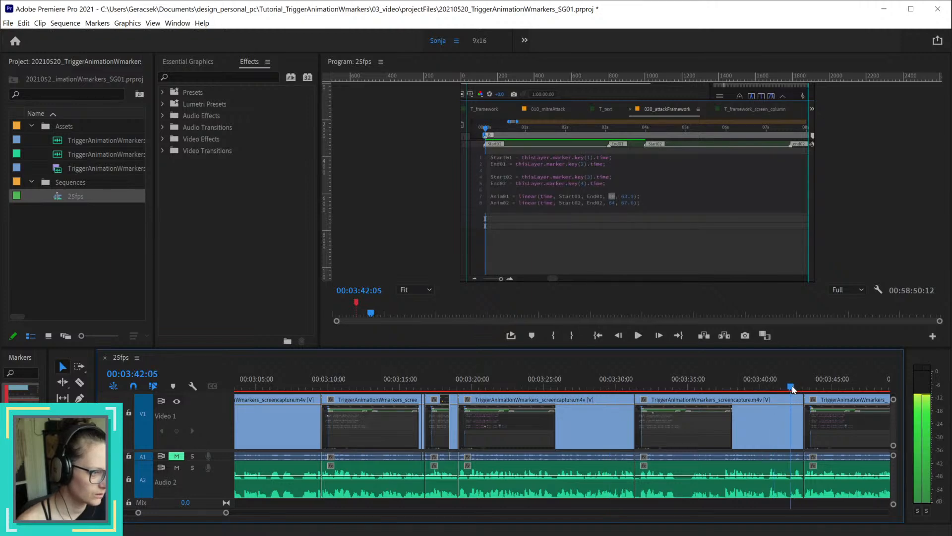
{"action": "key", "text": "ctrl+z"}
Step: Cut out the narration between 00:03:28:14 and 00:03:42:03 by splitting the clips at both points and ripple deleting everything between
{"action": "scroll", "coordinate": [801, 425], "scroll_direction": "up", "scroll_amount": 3}
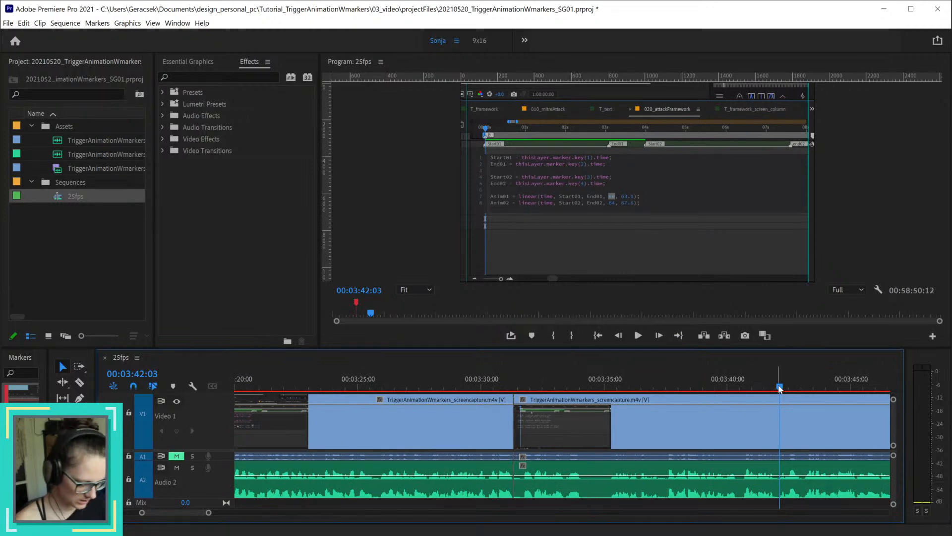
{"action": "key", "text": "ctrl+k"}
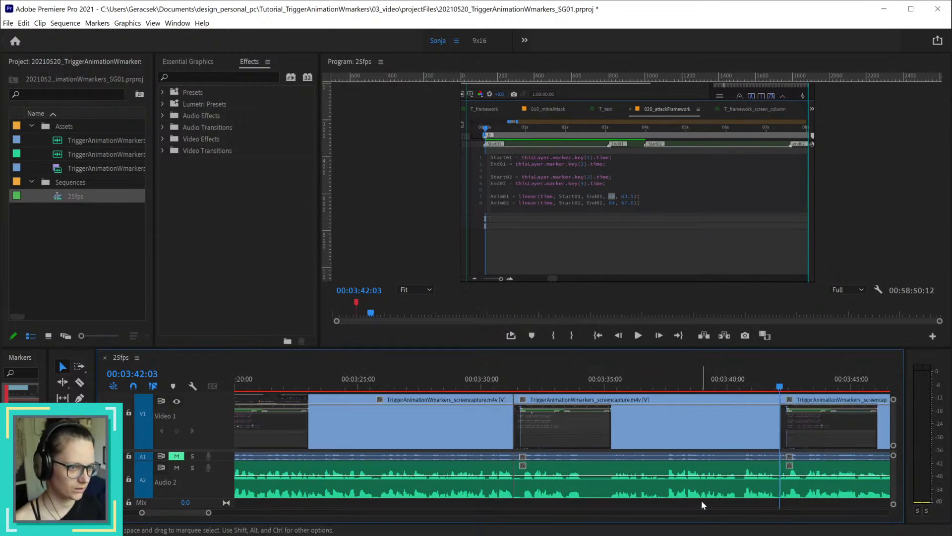
{"action": "left_click_drag", "start_coordinate": [497, 385], "coordinate": [451, 375]}
{"action": "scroll", "coordinate": [451, 421], "scroll_direction": "up", "scroll_amount": 5}
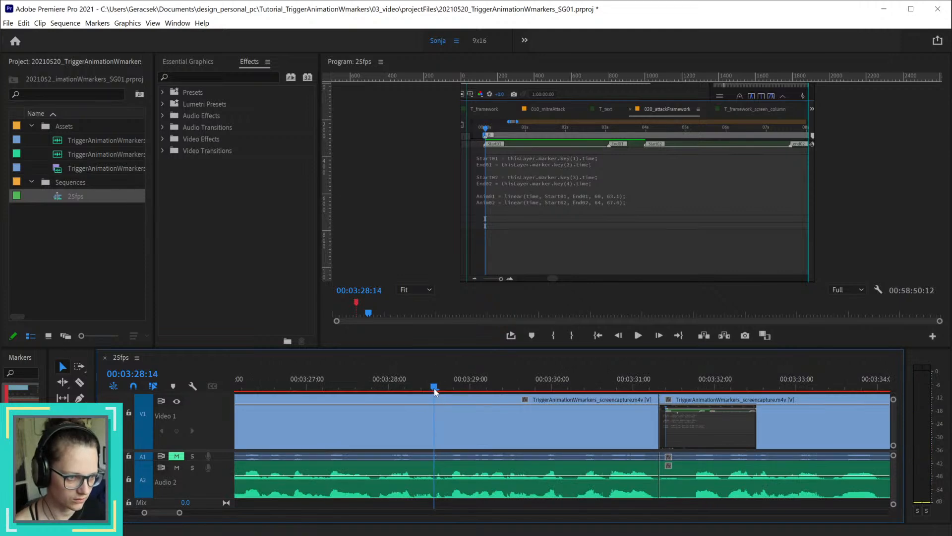
{"action": "scroll", "coordinate": [498, 416], "scroll_direction": "down", "scroll_amount": 6}
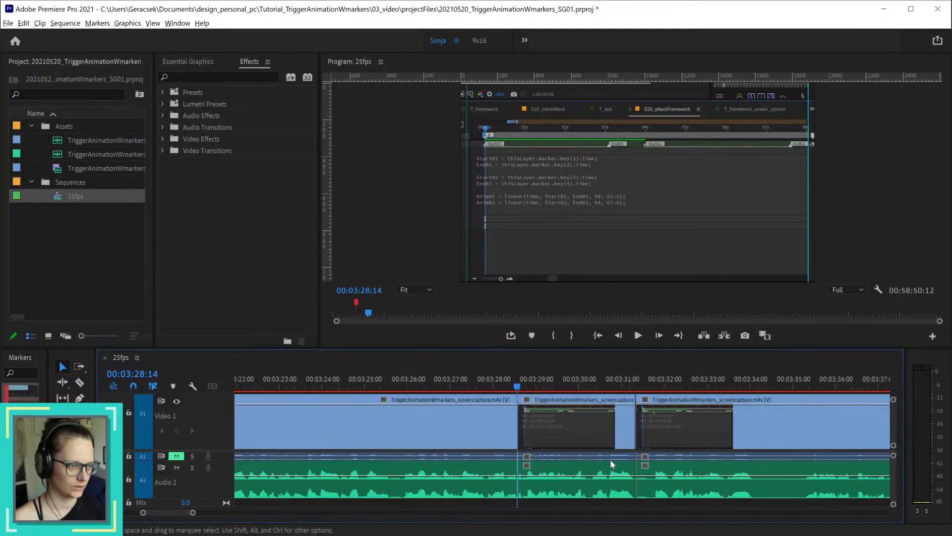
{"action": "left_click_drag", "start_coordinate": [719, 499], "coordinate": [655, 455]}
{"action": "key", "text": "shift+Delete"}
Step: Play back the join at 00:03:28:14 starting from 00:03:27:08, and return the playhead to 00:03:27:12
{"action": "left_click", "coordinate": [566, 382]}
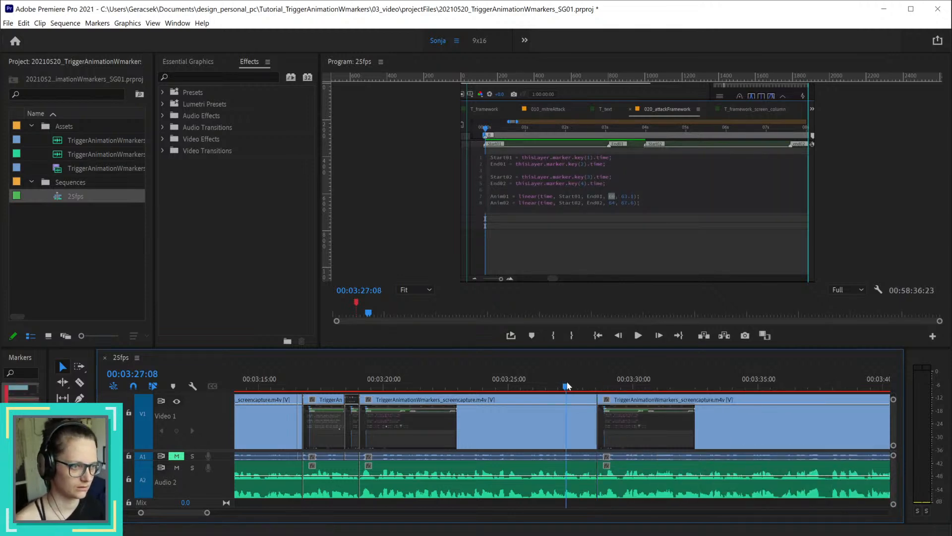
{"action": "key", "text": "space"}
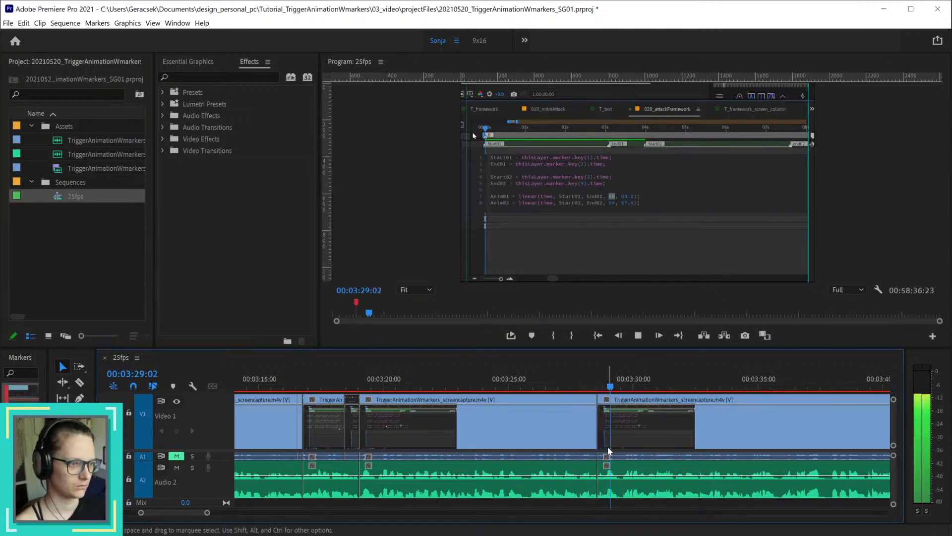
{"action": "key", "text": "space"}
{"action": "left_click", "coordinate": [570, 386]}
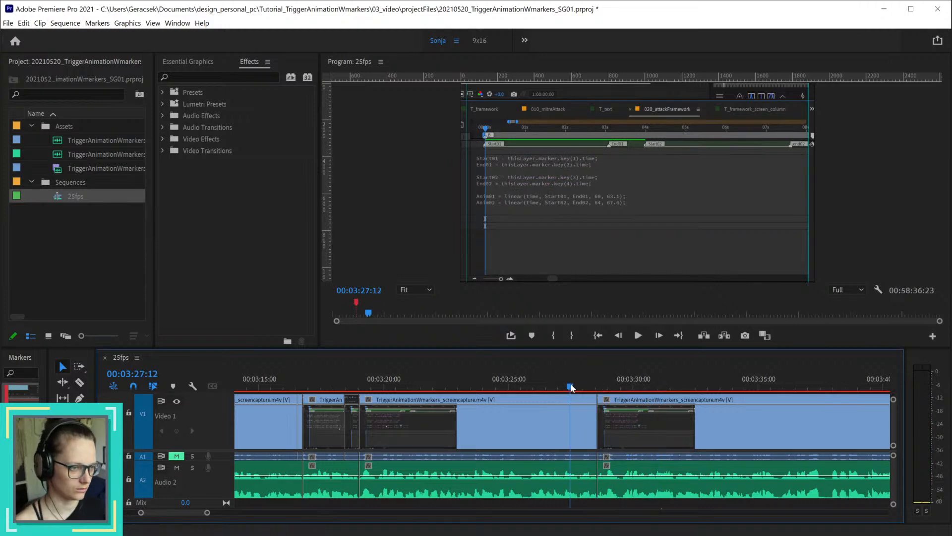
Step: Play back the join at 00:03:28:14 from 00:03:27:12 and return the playhead to the join
{"action": "key", "text": "space"}
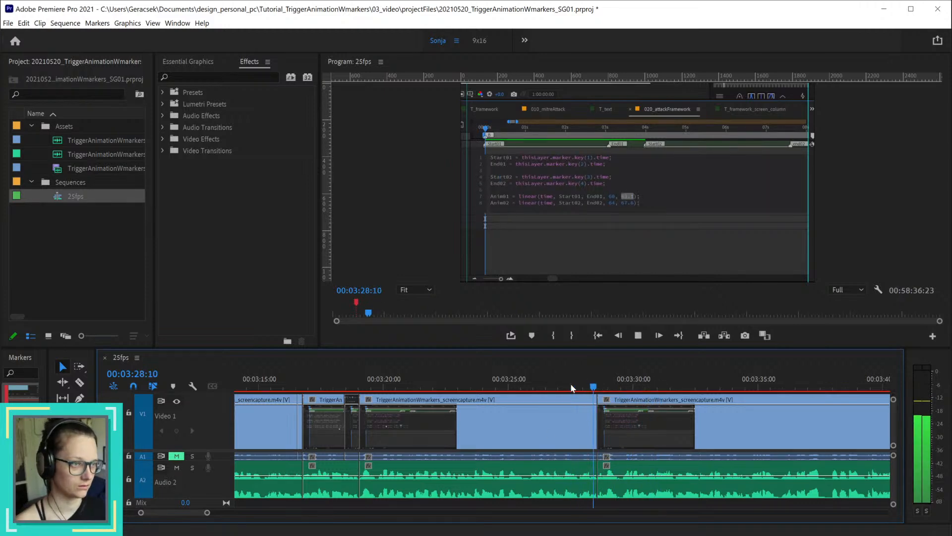
{"action": "key", "text": "space"}
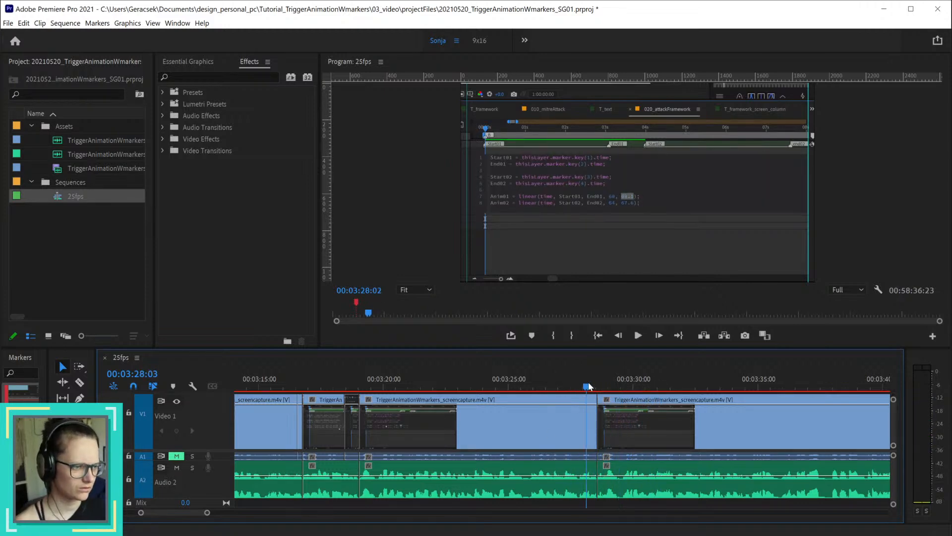
{"action": "left_click", "coordinate": [598, 386]}
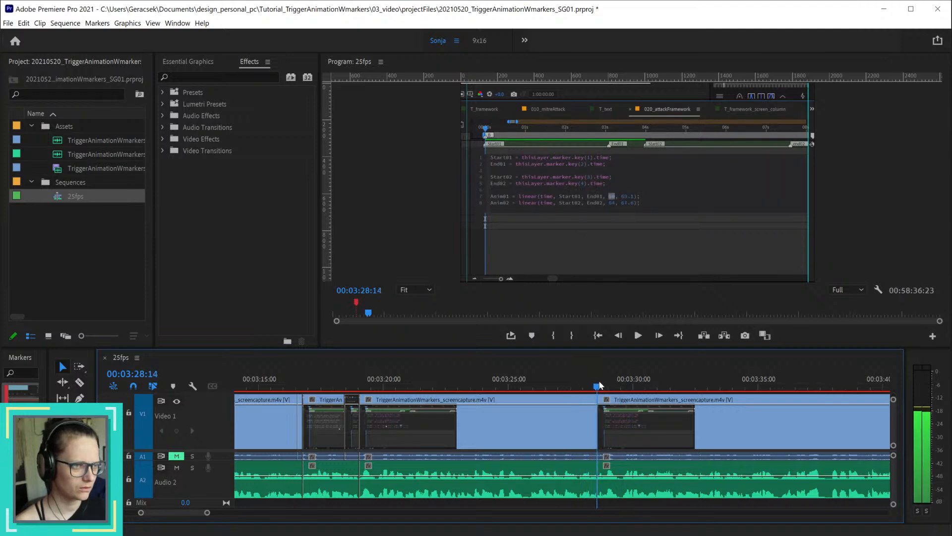
Step: Try to shift only the video cut at 00:03:28:14 to 00:03:28:12, ending the outgoing clip and starting the incoming one there
{"action": "scroll", "coordinate": [600, 426], "scroll_direction": "up", "scroll_amount": 8}
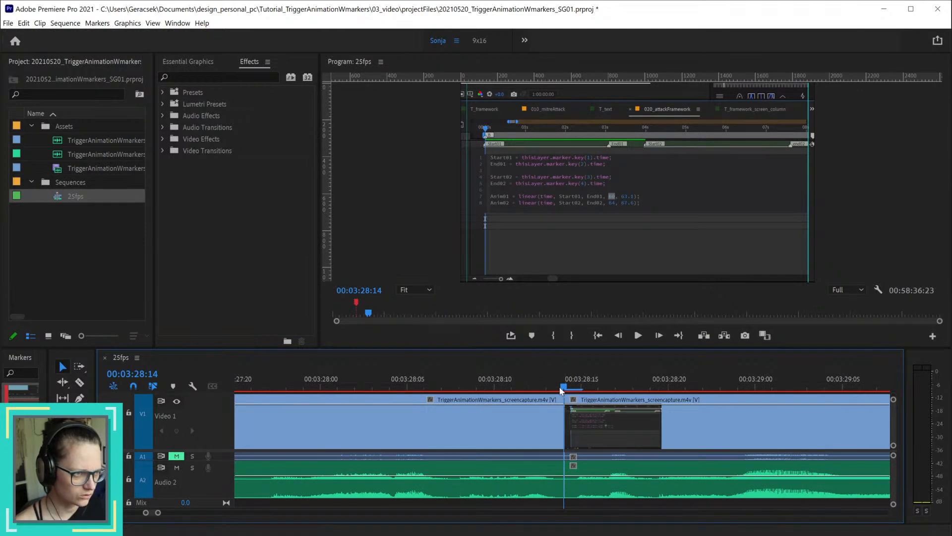
{"action": "left_click_drag", "start_coordinate": [559, 391], "coordinate": [530, 383]}
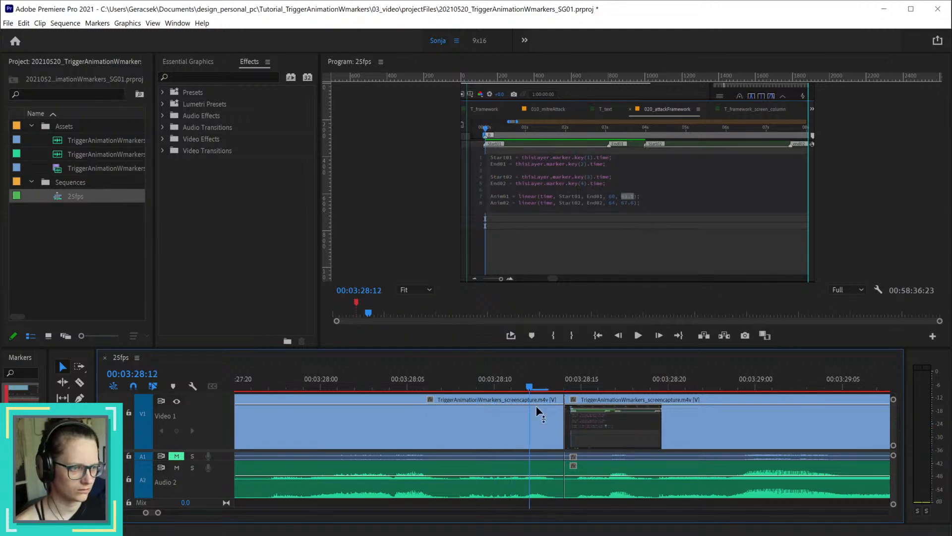
{"action": "left_click_drag", "start_coordinate": [557, 416], "coordinate": [547, 386]}
{"action": "left_click", "coordinate": [512, 388]}
Step: Play back across the shifted video cut from shortly before it, and set the playhead to 00:03:28:13
{"action": "scroll", "coordinate": [643, 427], "scroll_direction": "down", "scroll_amount": 4}
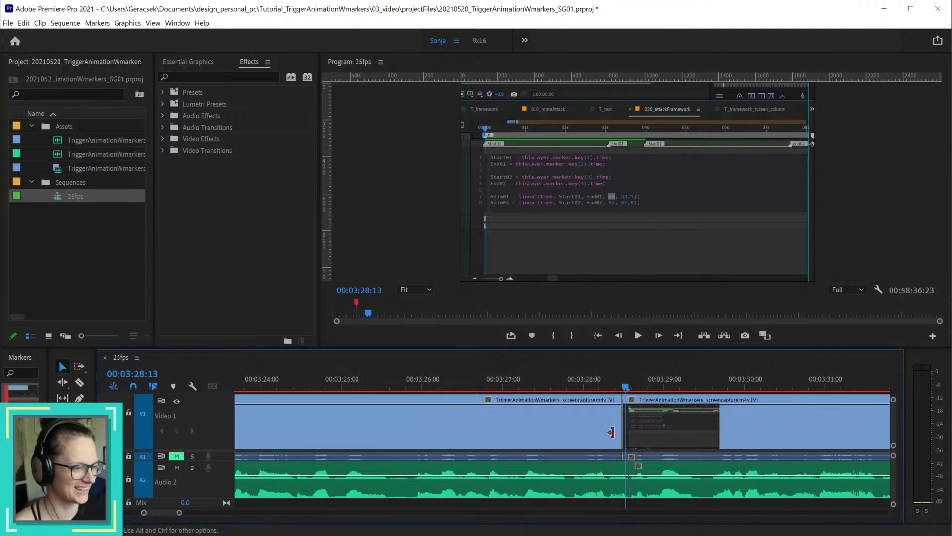
{"action": "scroll", "coordinate": [620, 447], "scroll_direction": "down", "scroll_amount": 1}
{"action": "scroll", "coordinate": [620, 448], "scroll_direction": "down", "scroll_amount": 1}
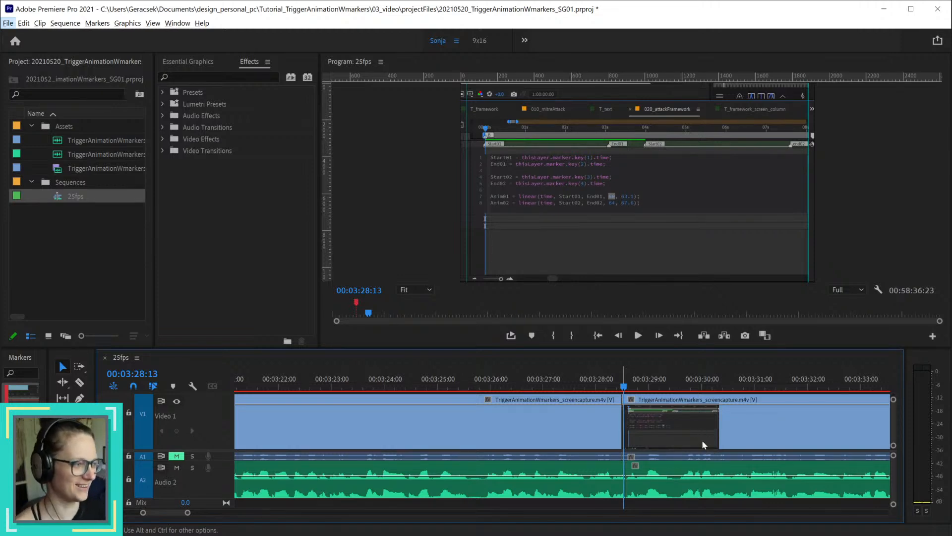
{"action": "scroll", "coordinate": [715, 434], "scroll_direction": "down", "scroll_amount": 2}
{"action": "scroll", "coordinate": [716, 434], "scroll_direction": "up", "scroll_amount": 2}
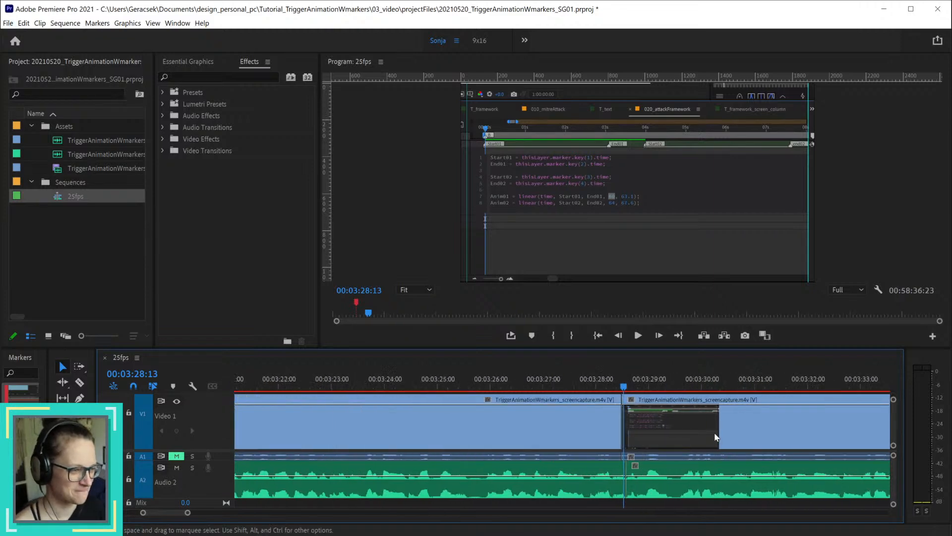
{"action": "left_click", "coordinate": [574, 383]}
{"action": "key", "text": "space"}
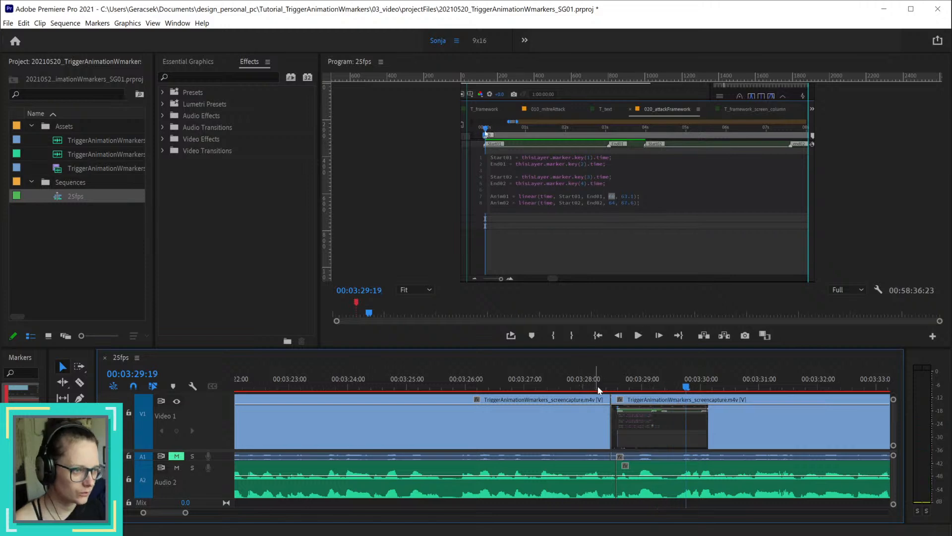
{"action": "left_click_drag", "start_coordinate": [596, 384], "coordinate": [614, 388]}
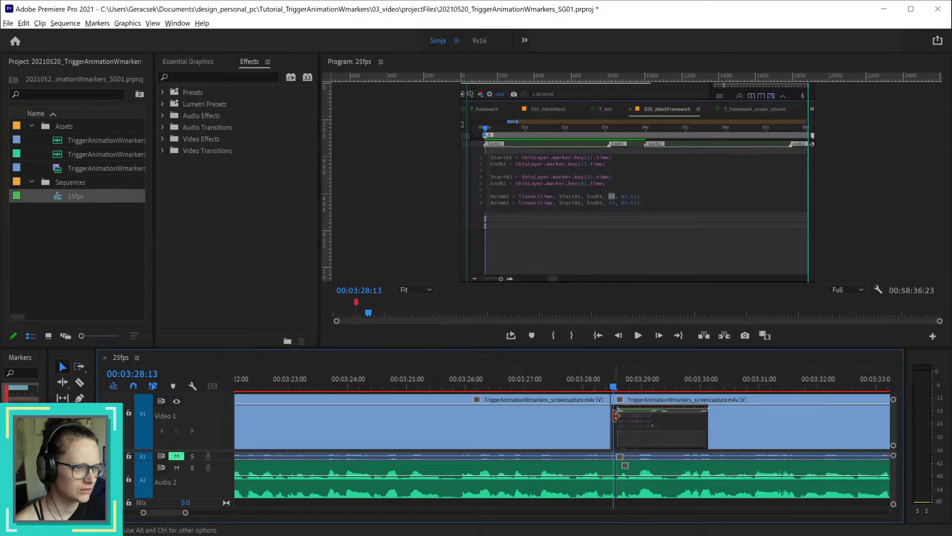
Step: Try extending the incoming video's start back to 00:03:28:02 and trimming the outgoing video's end to about 00:03:26:21
{"action": "key", "text": "="}
{"action": "left_click", "coordinate": [538, 386]}
{"action": "left_click_drag", "start_coordinate": [537, 385], "coordinate": [563, 386]}
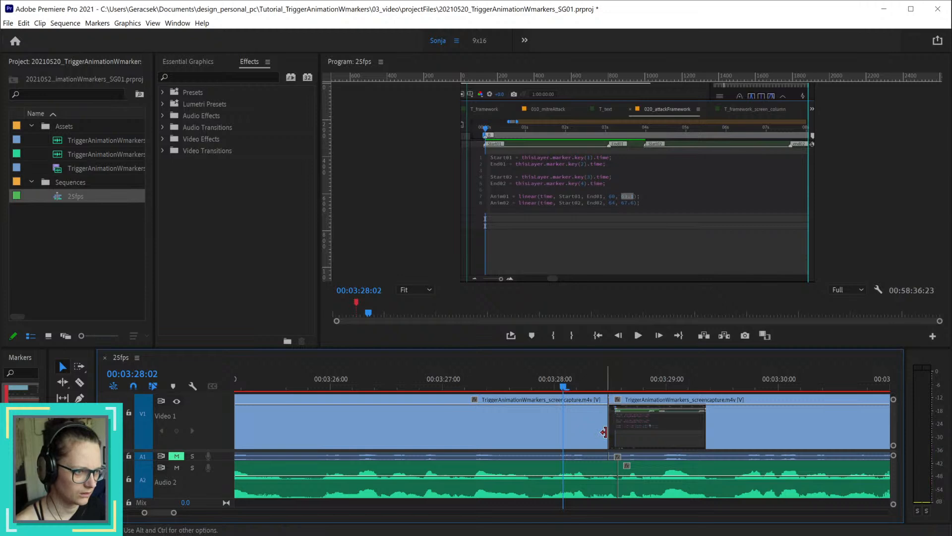
{"action": "left_click_drag", "start_coordinate": [608, 426], "coordinate": [564, 426]}
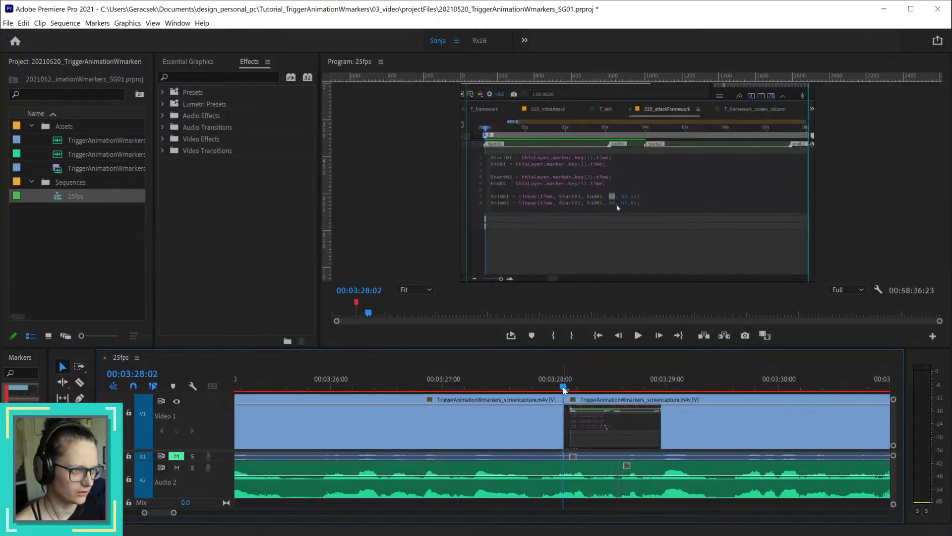
{"action": "left_click_drag", "start_coordinate": [564, 390], "coordinate": [397, 390]}
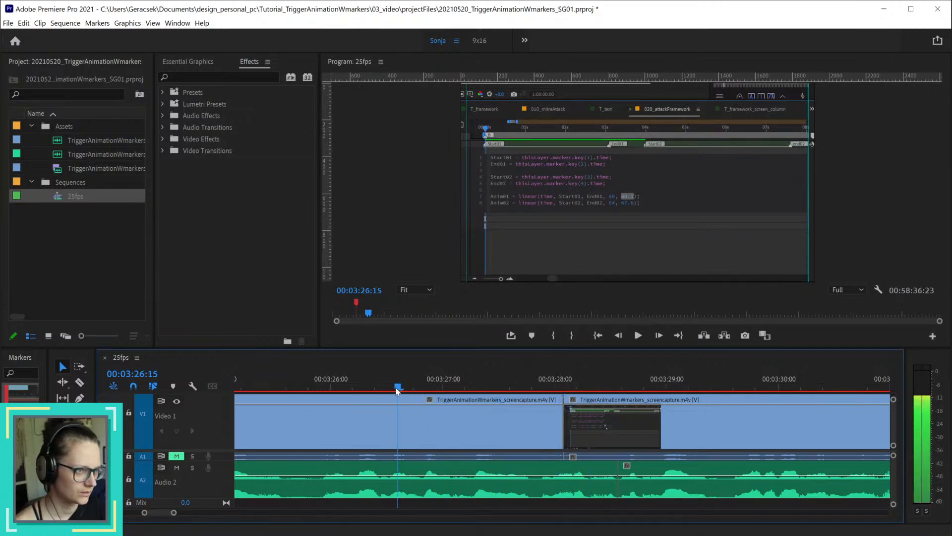
{"action": "left_click_drag", "start_coordinate": [562, 416], "coordinate": [434, 419]}
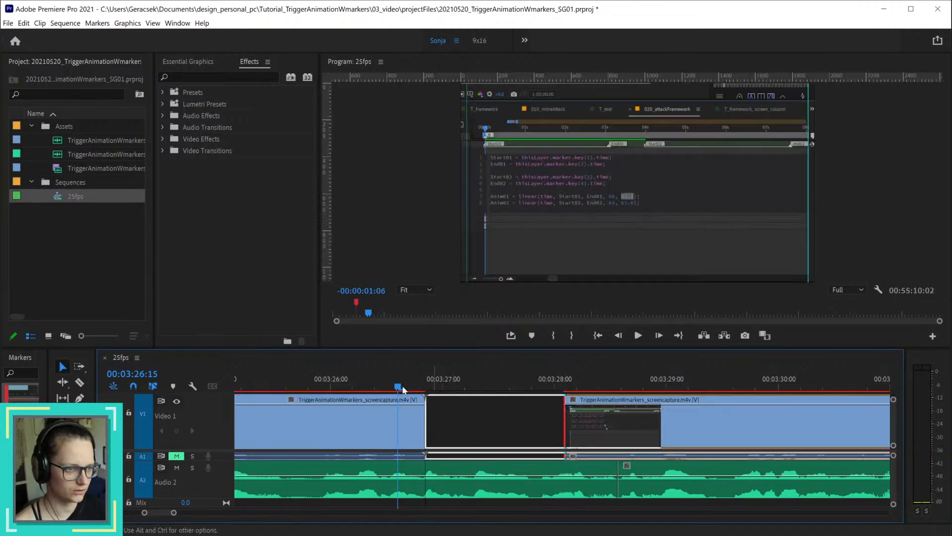
Step: Undo the video trims around the join until both video clips meet at 00:03:28:14 again
{"action": "left_click_drag", "start_coordinate": [398, 387], "coordinate": [590, 394]}
{"action": "key", "text": "ctrl+z"}
{"action": "key", "text": "ctrl+z"}
{"action": "key", "text": "ctrl+z"}
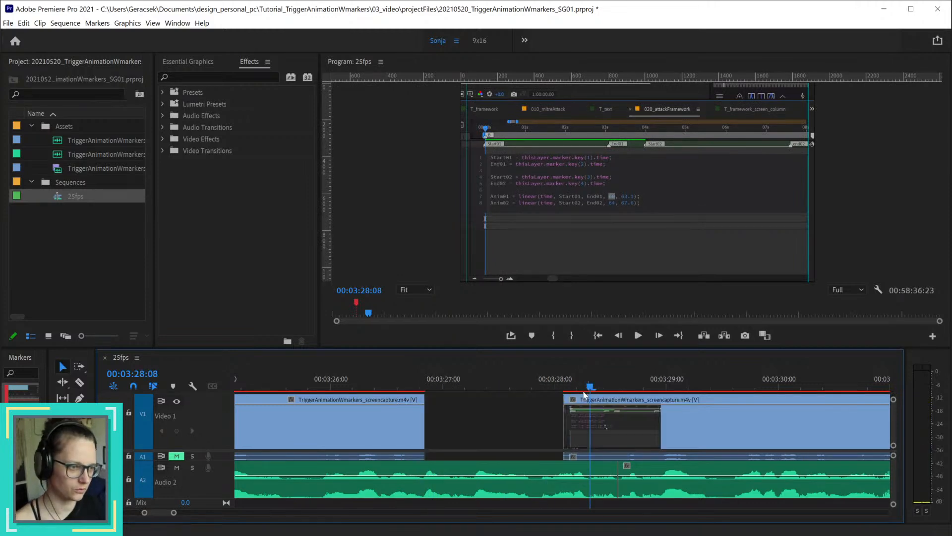
{"action": "key", "text": "ctrl+shift+z"}
{"action": "key", "text": "ctrl+shift+z"}
{"action": "key", "text": "ctrl+shift+z"}
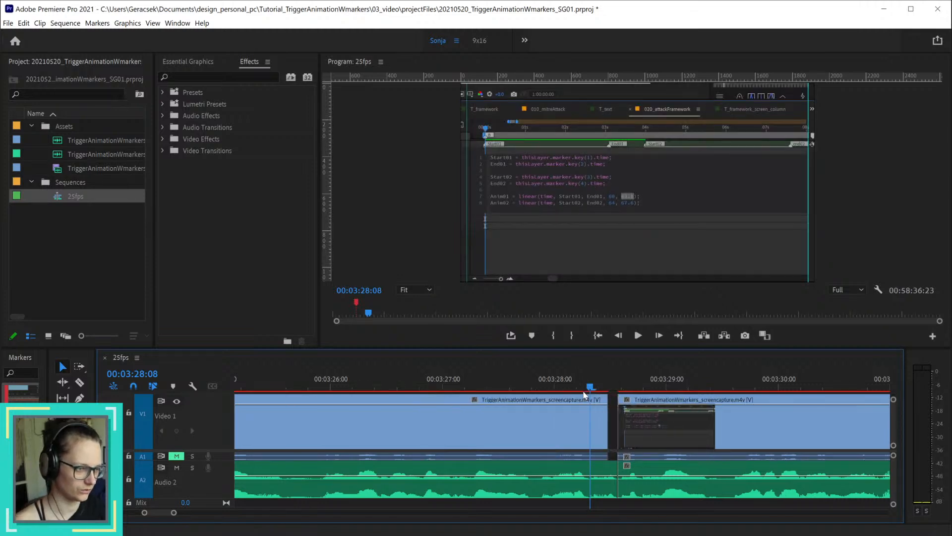
Step: Trim the outgoing video's end back to about 00:03:21:04 and extend the incoming video's start back to 00:03:22:15, leaving the narration untouched
{"action": "left_click", "coordinate": [622, 411]}
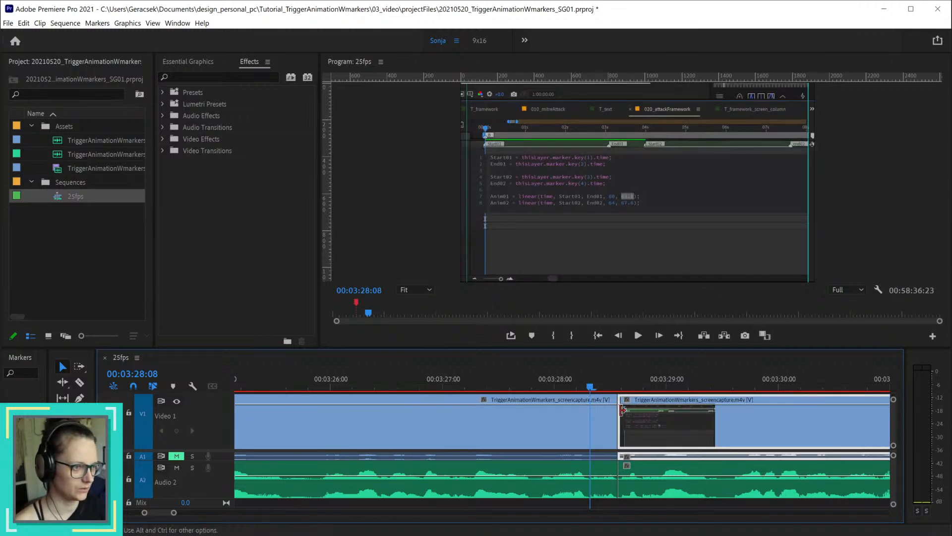
{"action": "left_click_drag", "start_coordinate": [613, 412], "coordinate": [251, 410]}
{"action": "scroll", "coordinate": [444, 437], "scroll_direction": "down", "scroll_amount": 3}
{"action": "scroll", "coordinate": [444, 435], "scroll_direction": "down", "scroll_amount": 3}
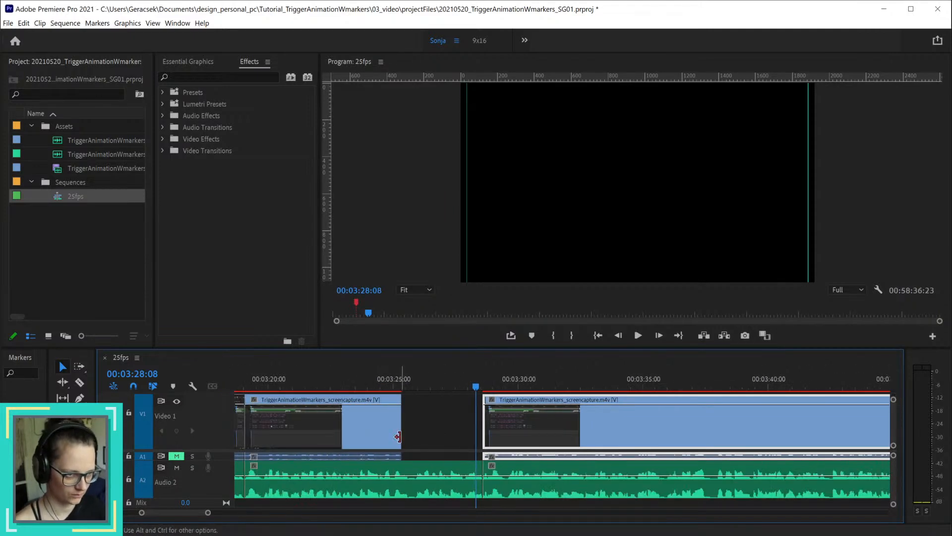
{"action": "left_click_drag", "start_coordinate": [401, 437], "coordinate": [297, 429]}
{"action": "left_click_drag", "start_coordinate": [493, 423], "coordinate": [345, 422]}
Step: Scrub through the extended start of the incoming video to 00:03:25:03 and postpone the rest break reminder
{"action": "left_click", "coordinate": [342, 386]}
{"action": "left_click_drag", "start_coordinate": [344, 388], "coordinate": [398, 393]}
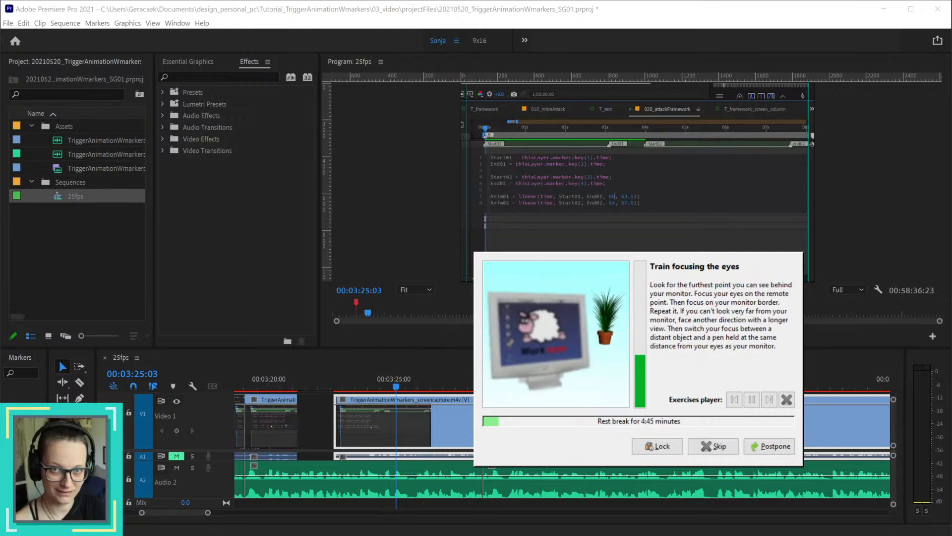
{"action": "left_click", "coordinate": [778, 448]}
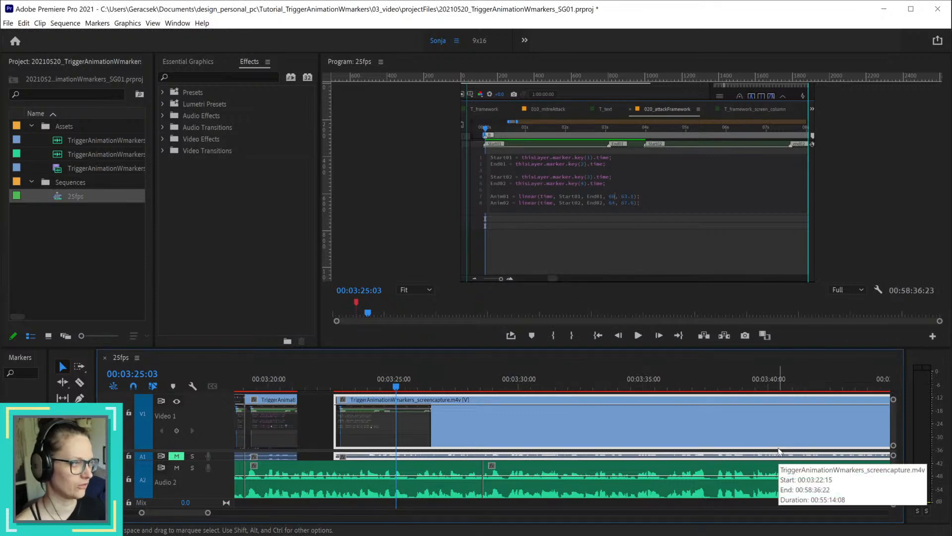
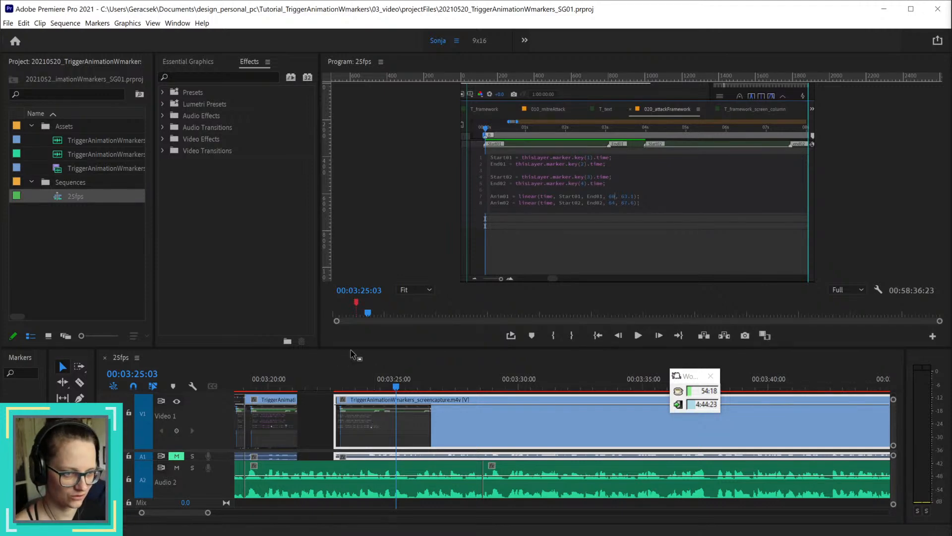
Step: Trim the incoming video's start to 00:03:25:03 and split that video at 00:03:25:14
{"action": "left_click", "coordinate": [338, 387]}
{"action": "left_click_drag", "start_coordinate": [337, 386], "coordinate": [399, 401]}
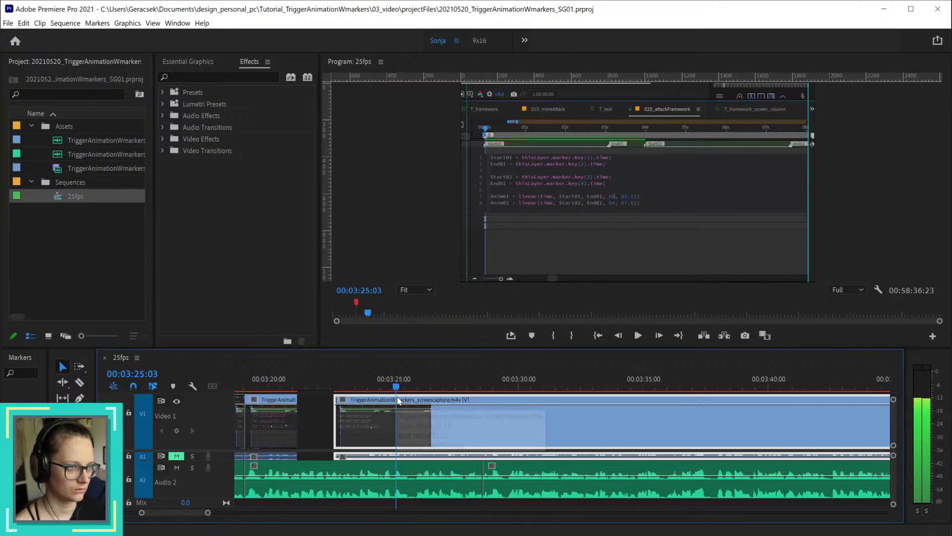
{"action": "left_click_drag", "start_coordinate": [339, 426], "coordinate": [407, 392]}
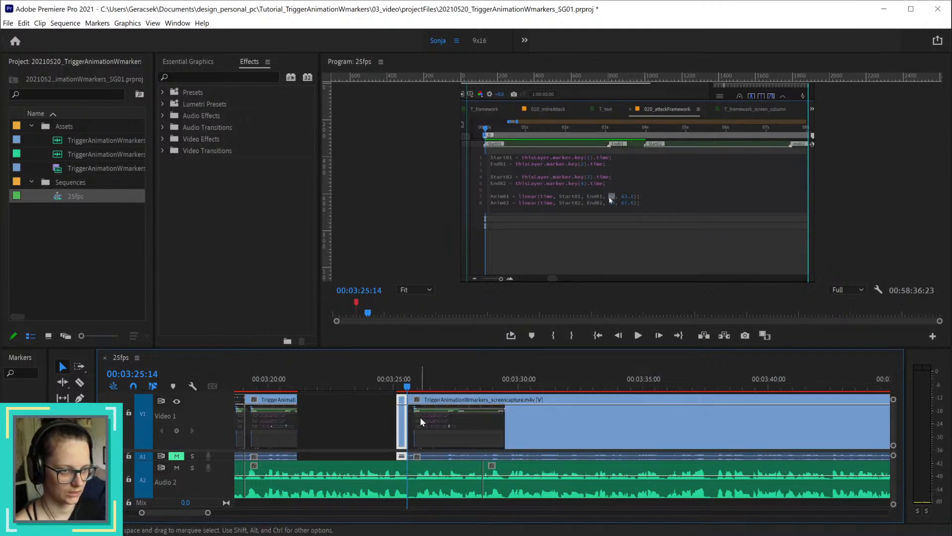
Step: Fill the video gap before 00:03:28:14 by moving the short piece against the incoming clip and extending the outgoing video to meet it
{"action": "left_click_drag", "start_coordinate": [409, 422], "coordinate": [487, 425]}
{"action": "left_click_drag", "start_coordinate": [404, 424], "coordinate": [480, 425]}
{"action": "left_click_drag", "start_coordinate": [297, 423], "coordinate": [471, 430]}
Step: Scrub the extended outgoing video around 00:03:27:09 and save the project
{"action": "left_click_drag", "start_coordinate": [396, 388], "coordinate": [457, 392]}
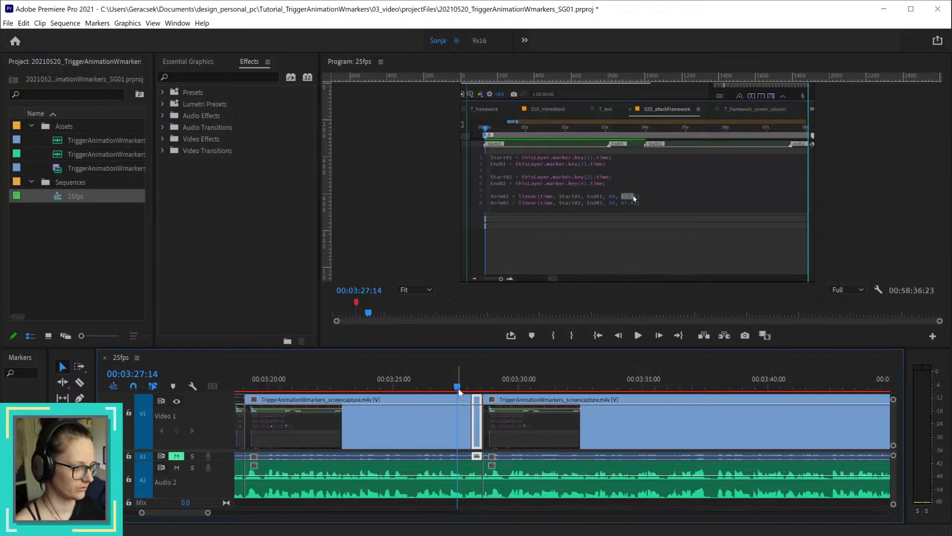
{"action": "mouse_move", "coordinate": [459, 392]}
{"action": "left_mouse_down"}
{"action": "mouse_move", "coordinate": [433, 389]}
{"action": "mouse_move", "coordinate": [455, 389]}
{"action": "left_mouse_up"}
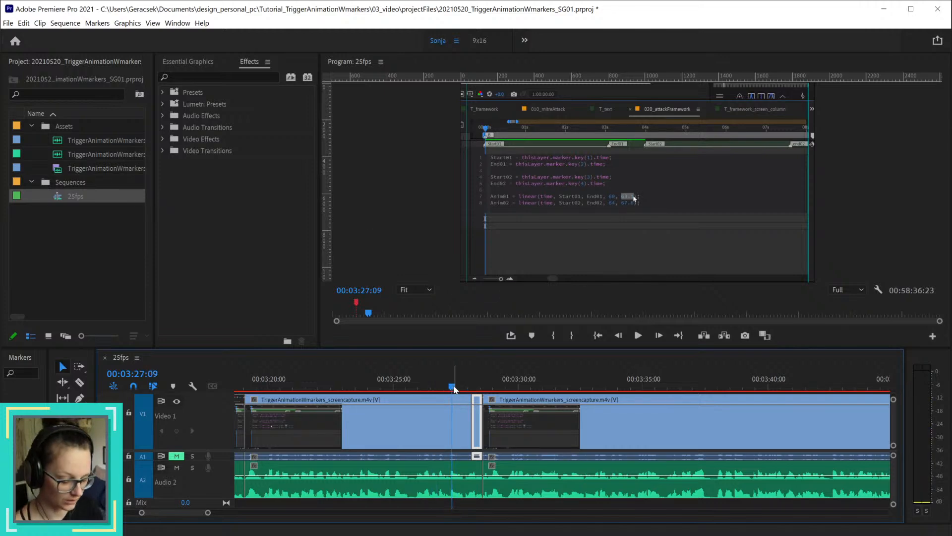
{"action": "key", "text": "ctrl+s"}
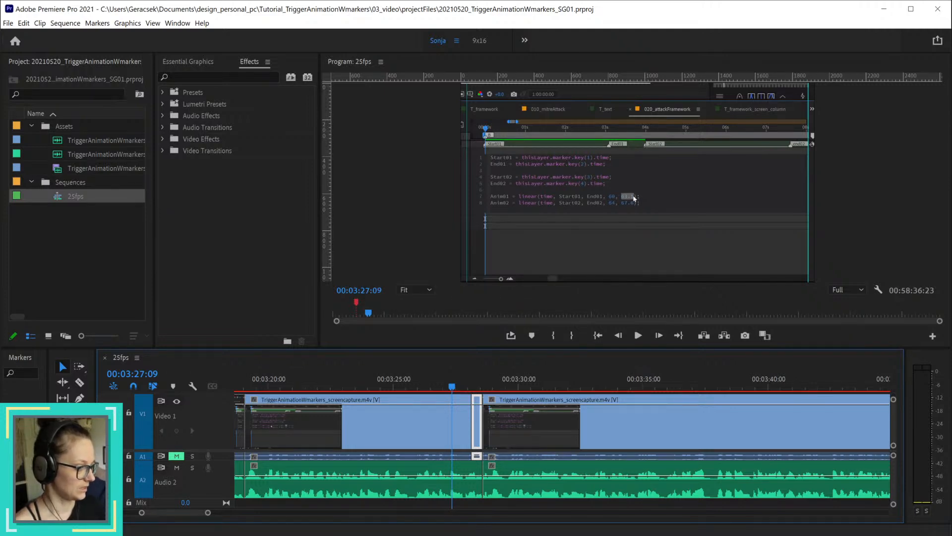
Step: Play the sequence from 00:03:27:14 to 00:04:07:16 to review the rebuilt join and the narration after it
{"action": "left_click_drag", "start_coordinate": [451, 387], "coordinate": [457, 386]}
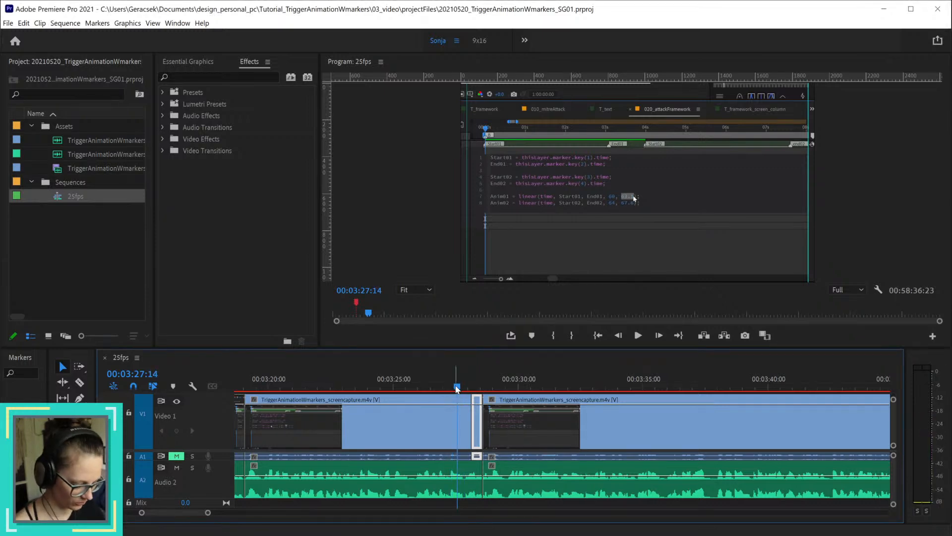
{"action": "key", "text": "space"}
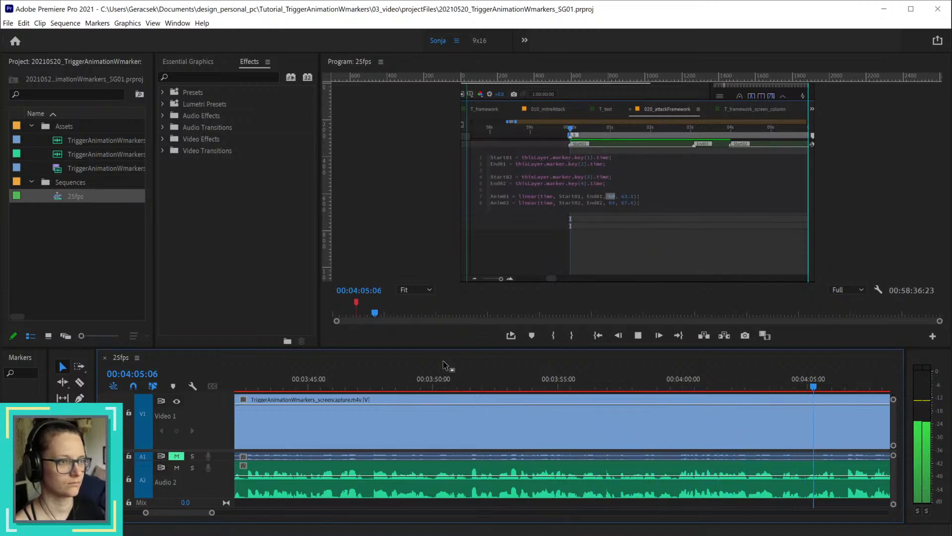
{"action": "key", "text": "space"}
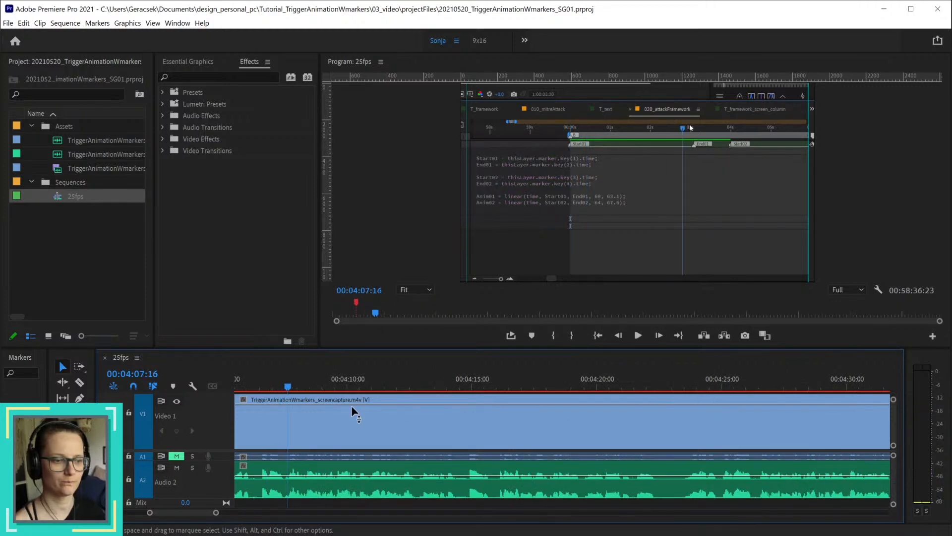
Step: Replay the narration between about 00:03:57:17 and 00:04:07:20 to find the passage to remove
{"action": "scroll", "coordinate": [366, 433], "scroll_direction": "down", "scroll_amount": 4}
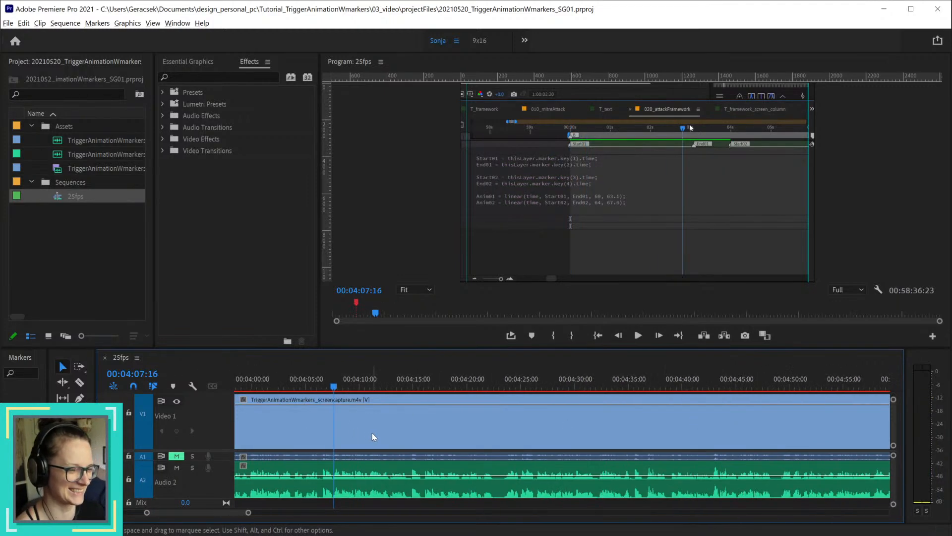
{"action": "left_click", "coordinate": [290, 392]}
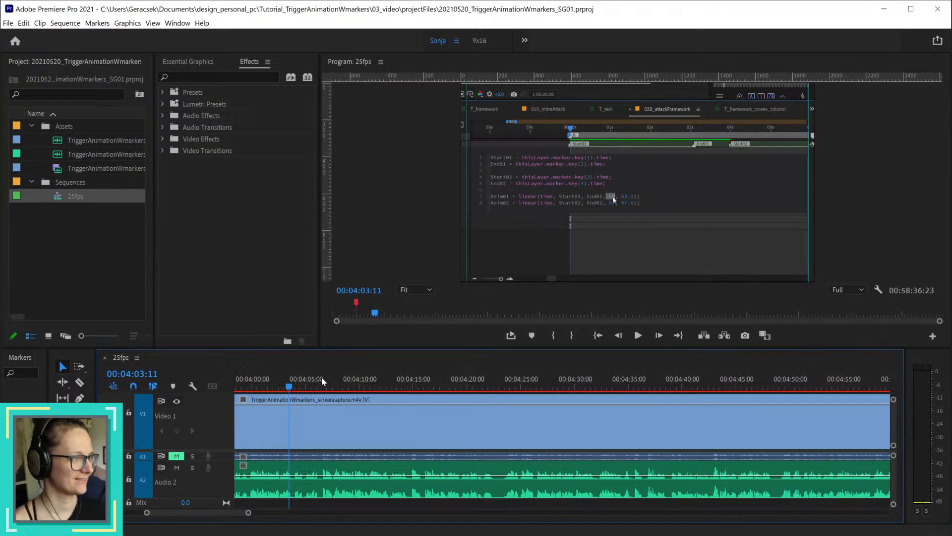
{"action": "left_click_drag", "start_coordinate": [271, 390], "coordinate": [425, 392]}
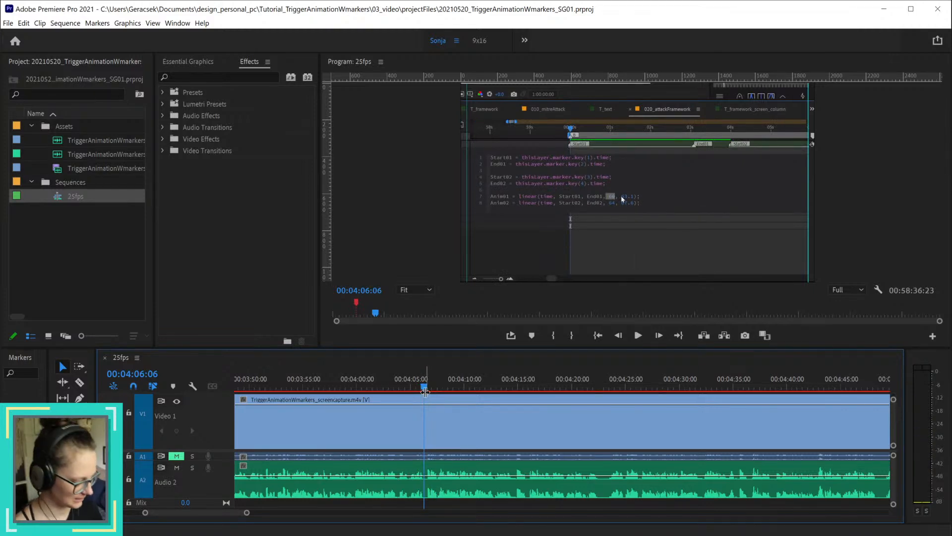
{"action": "key", "text": "space"}
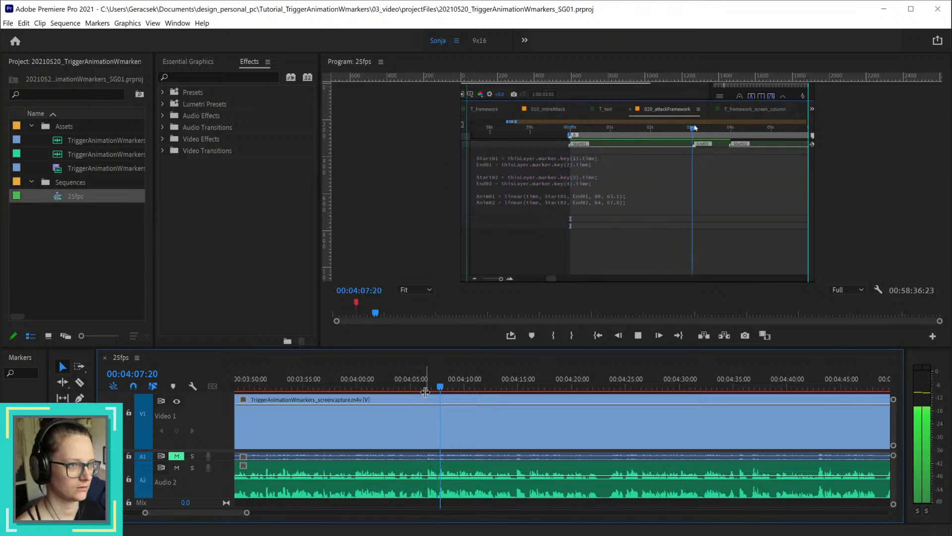
{"action": "key", "text": "space"}
{"action": "left_click", "coordinate": [332, 385]}
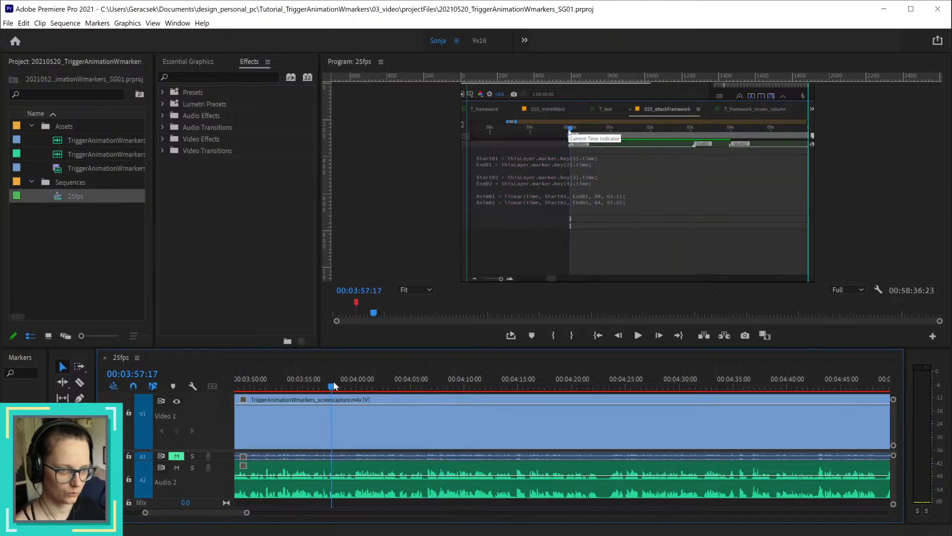
{"action": "key", "text": "space"}
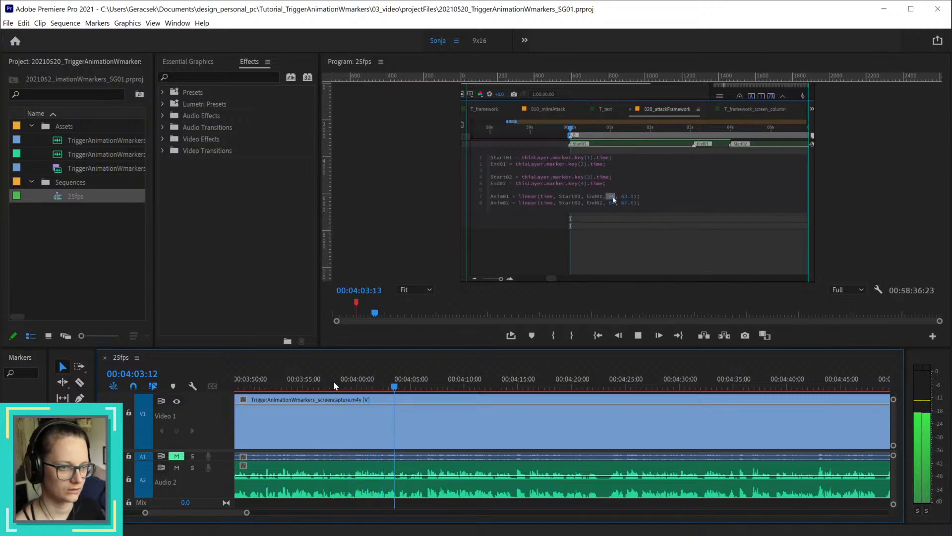
{"action": "key", "text": "space"}
Step: Split the video and both audio tracks at 00:04:01:21
{"action": "key", "text": "="}
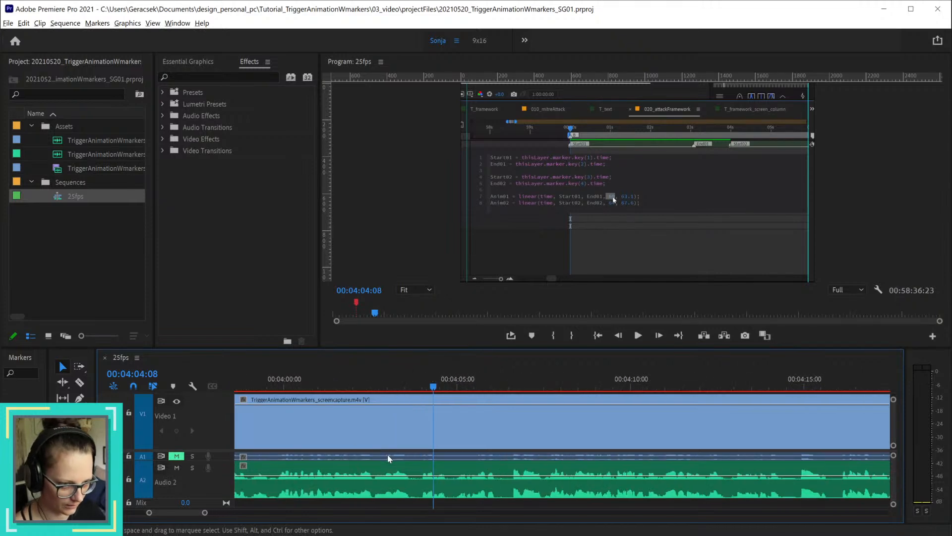
{"action": "left_click", "coordinate": [288, 385]}
{"action": "left_click_drag", "start_coordinate": [306, 379], "coordinate": [349, 379]}
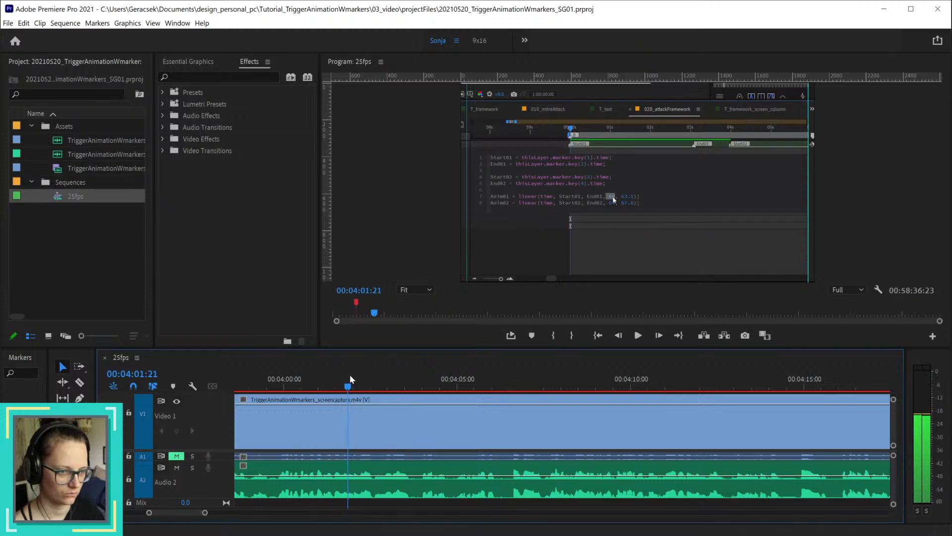
{"action": "key", "text": "ctrl+k"}
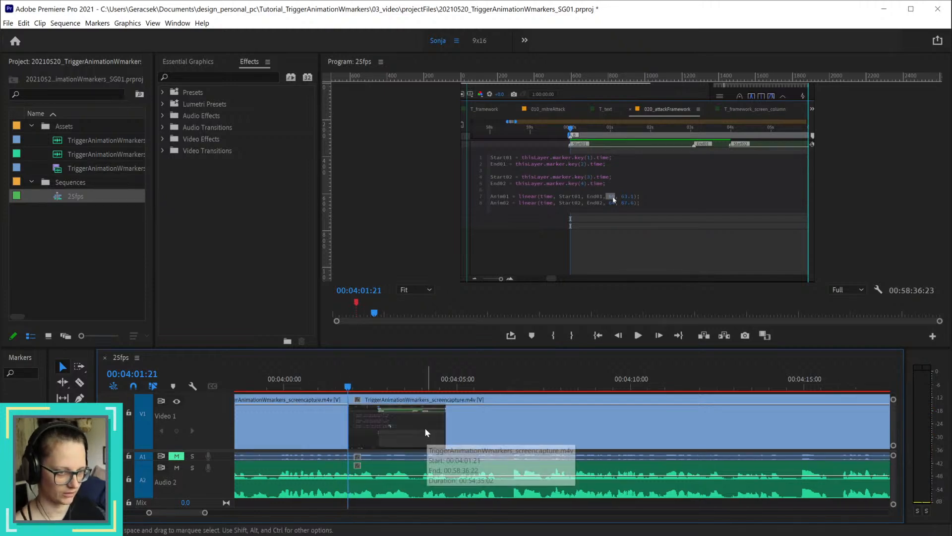
{"action": "key", "text": "ctrl+z"}
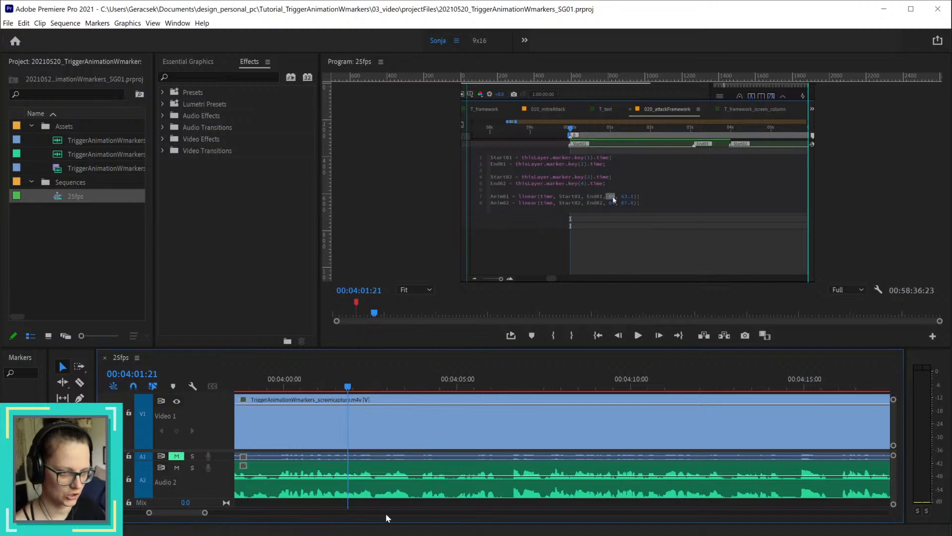
{"action": "key", "text": "ctrl+k"}
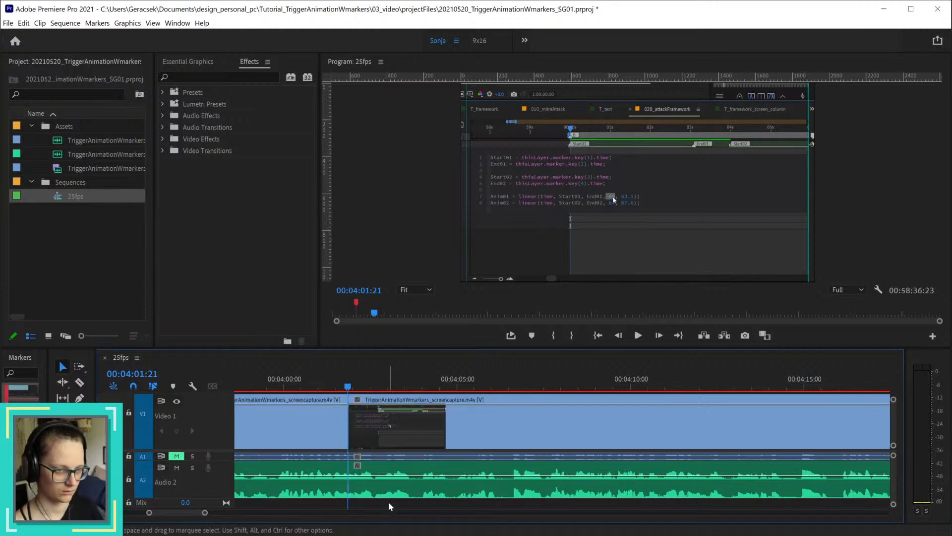
Step: Split all tracks at 00:04:06:08 and ripple delete the section between 00:04:01:21 and that cut
{"action": "key", "text": "space"}
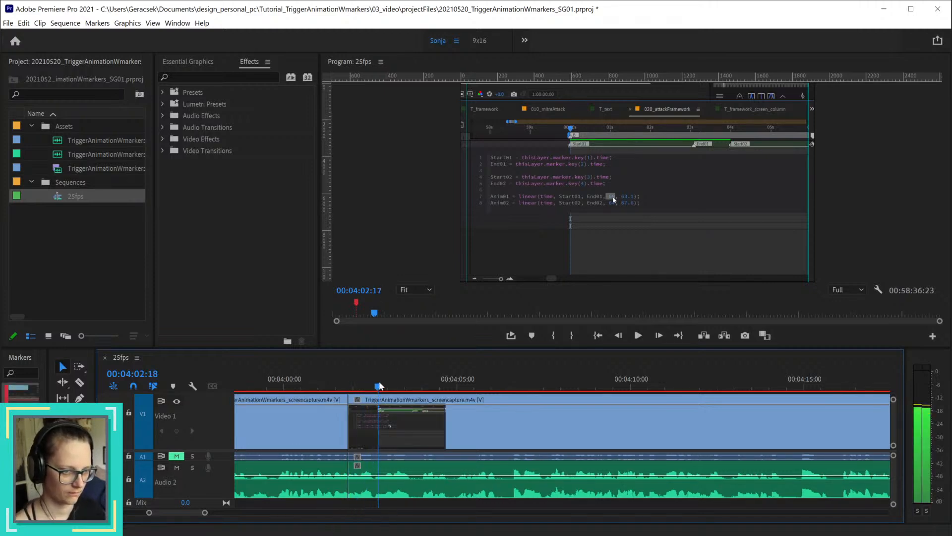
{"action": "left_click_drag", "start_coordinate": [422, 385], "coordinate": [502, 383]}
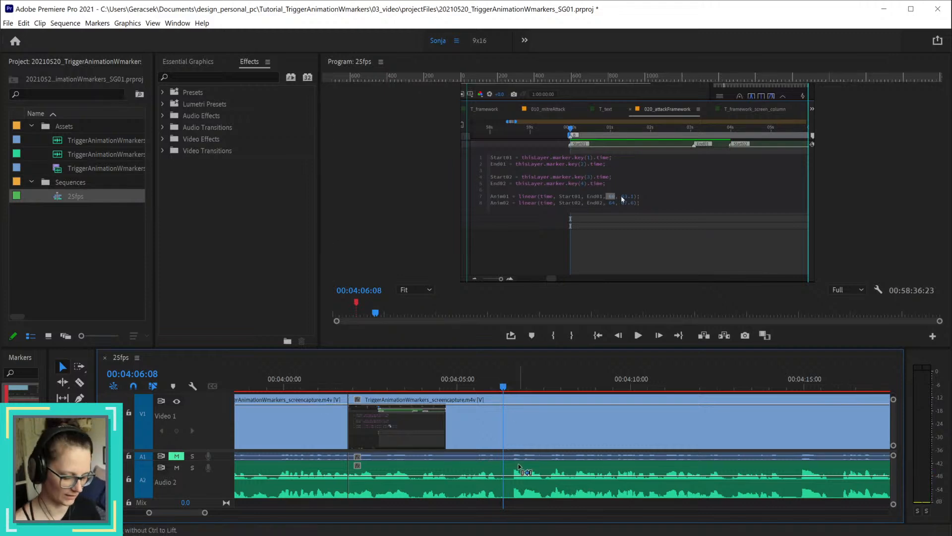
{"action": "key", "text": "ctrl+k"}
{"action": "left_click", "coordinate": [486, 492]}
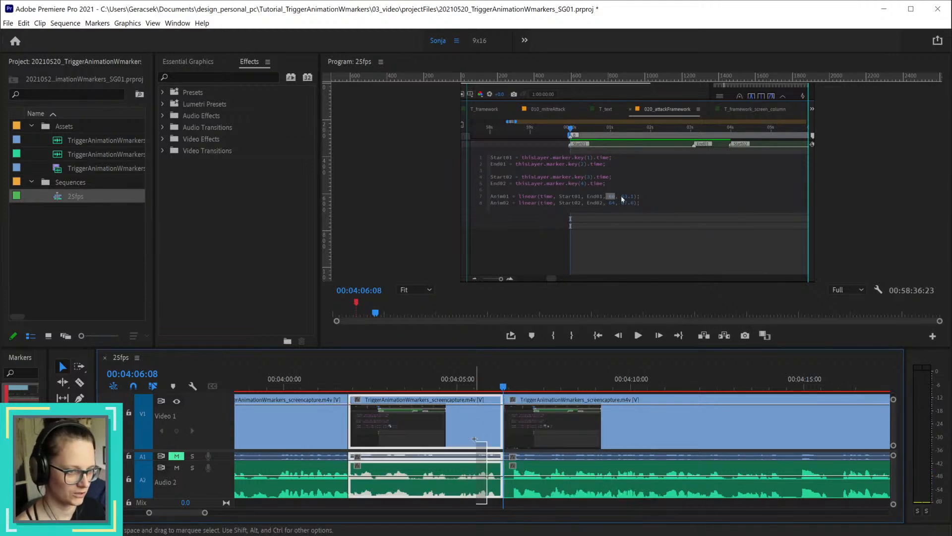
{"action": "key", "text": "shift+Delete"}
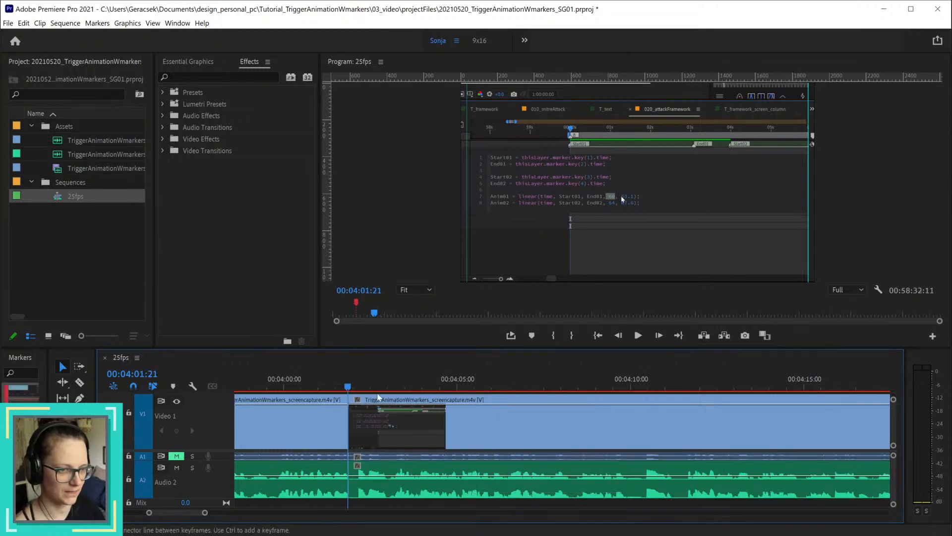
Step: Play the sequence across the join at 00:04:01:21 and on to 00:04:22:08 to check the narration
{"action": "left_click", "coordinate": [308, 387]}
{"action": "key", "text": "space"}
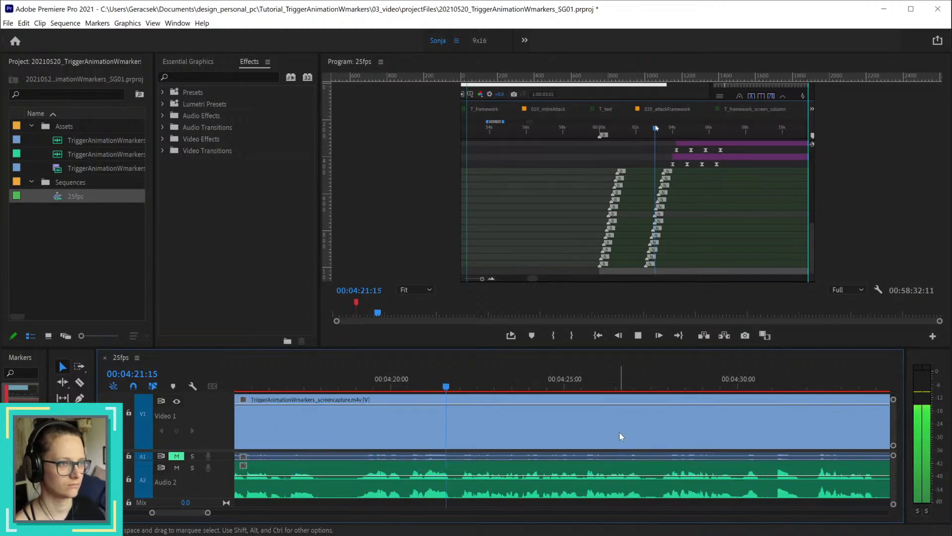
{"action": "key", "text": "space"}
Step: Split all tracks at 00:04:17:24 and 00:04:18:24 and ripple delete the section between the two cuts
{"action": "scroll", "coordinate": [449, 460], "scroll_direction": "down", "scroll_amount": 1}
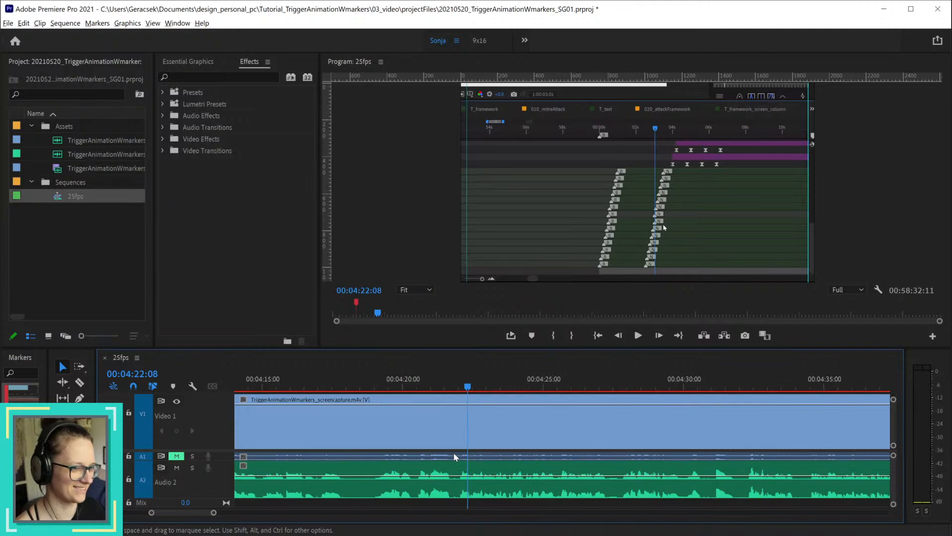
{"action": "left_click_drag", "start_coordinate": [326, 379], "coordinate": [346, 379]}
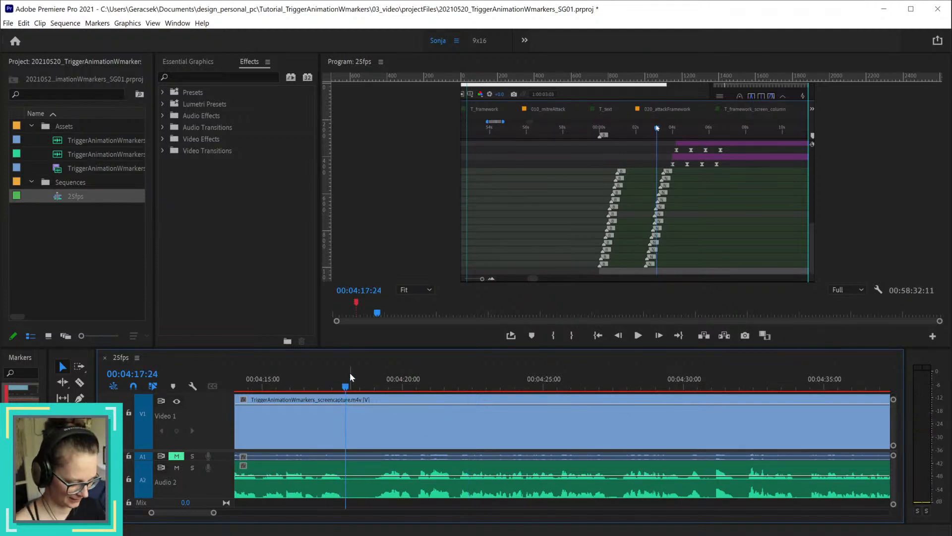
{"action": "key", "text": "ctrl+k"}
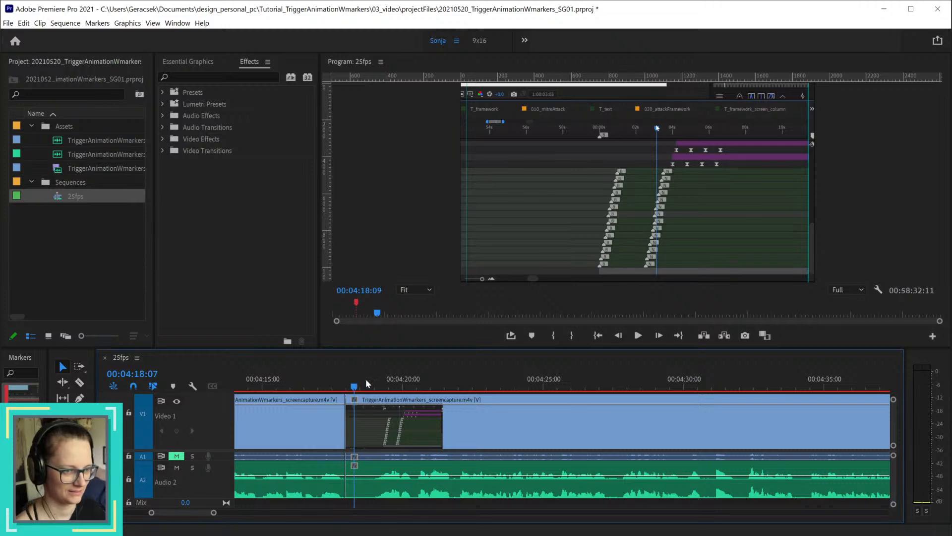
{"action": "left_click_drag", "start_coordinate": [366, 380], "coordinate": [448, 364]}
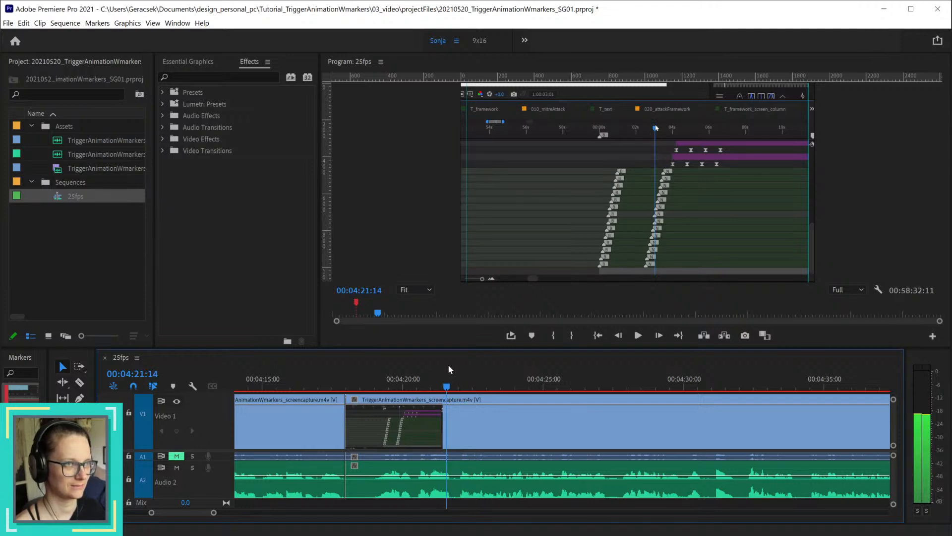
{"action": "left_click_drag", "start_coordinate": [448, 369], "coordinate": [375, 370]}
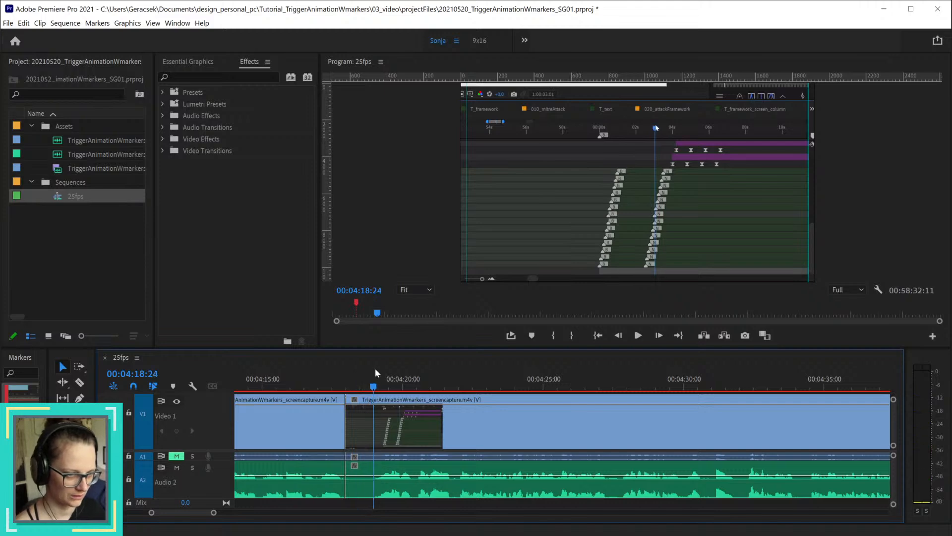
{"action": "key", "text": "ctrl+k"}
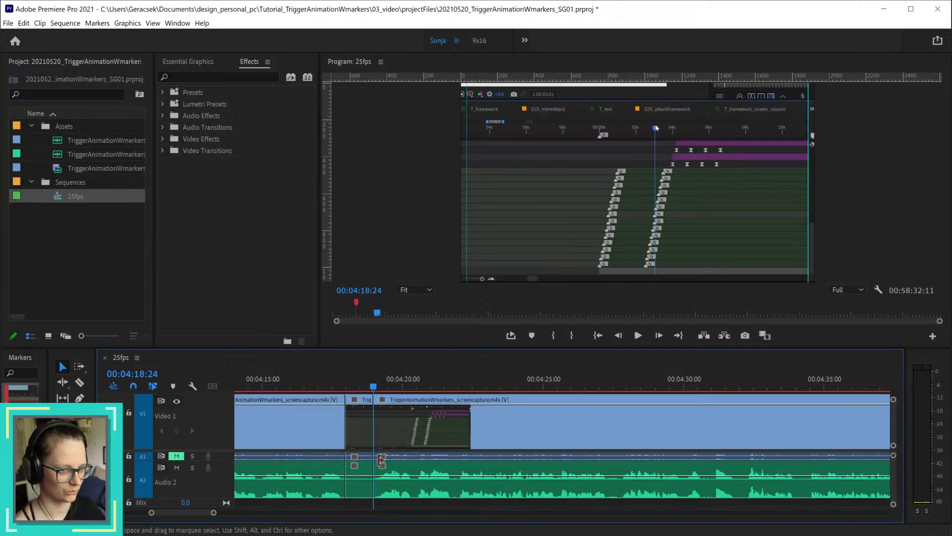
{"action": "left_click_drag", "start_coordinate": [365, 501], "coordinate": [355, 421]}
{"action": "key", "text": "shift+Delete"}
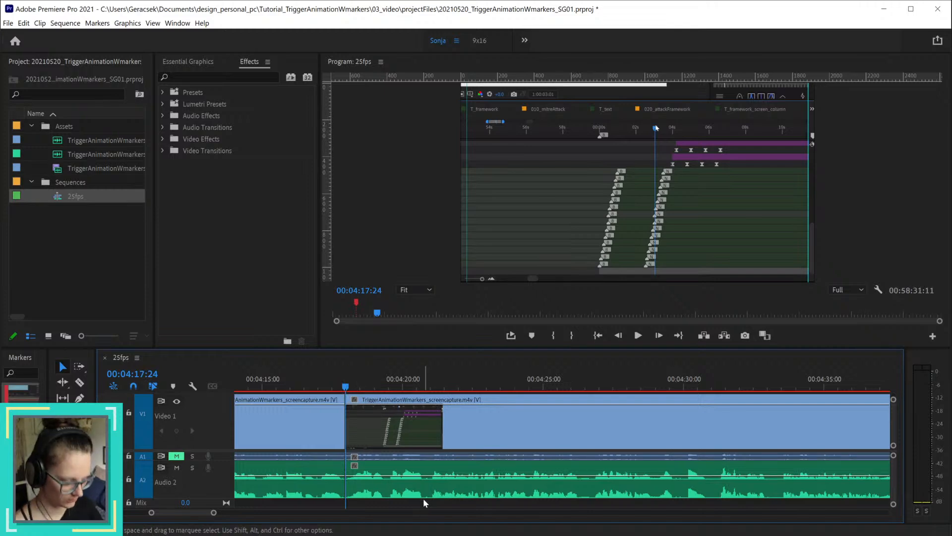
Step: Add a red comment marker named "*seconds" at the join at 00:04:17:24
{"action": "key", "text": "m"}
{"action": "key", "text": "m"}
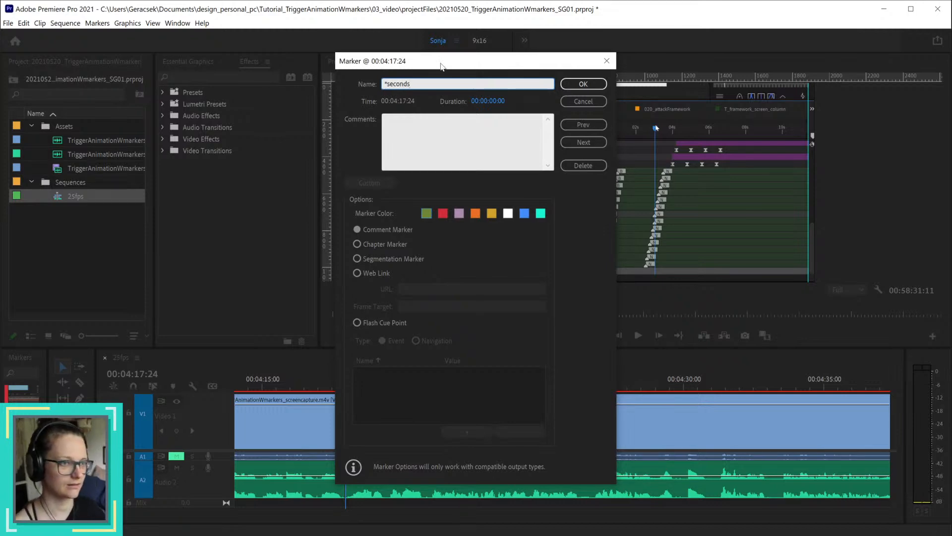
{"action": "left_click", "coordinate": [451, 215]}
{"action": "left_click", "coordinate": [584, 85]}
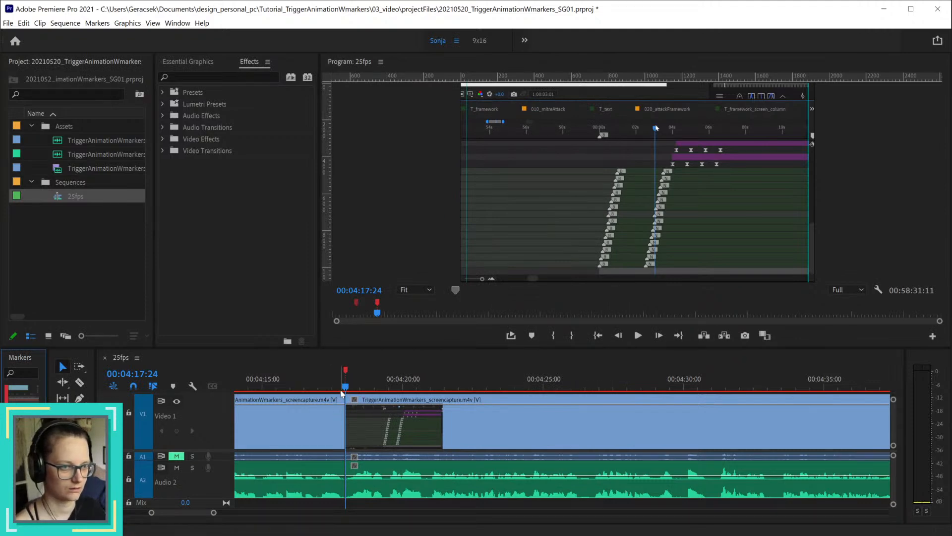
Step: Play the sequence from the marker at 00:04:17:24 to 00:04:34:01 to review the narration
{"action": "key", "text": "space"}
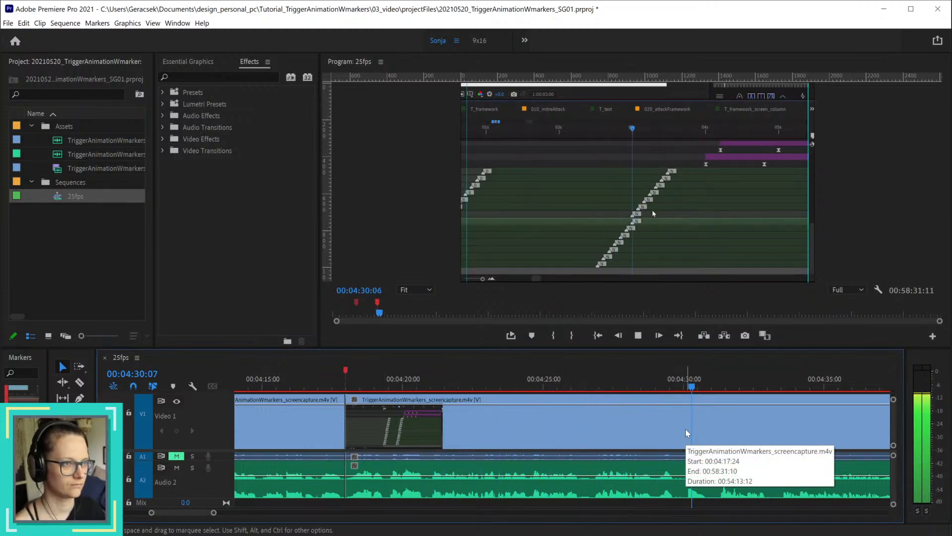
{"action": "key", "text": "space"}
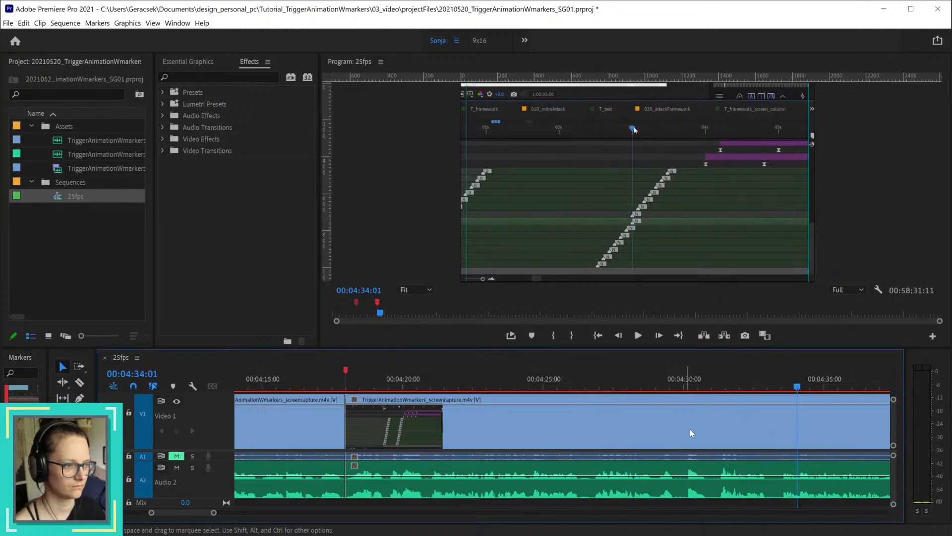
Step: Split all tracks at 00:04:37:10, where the narration resumes after the pause
{"action": "left_click_drag", "start_coordinate": [713, 386], "coordinate": [827, 387]}
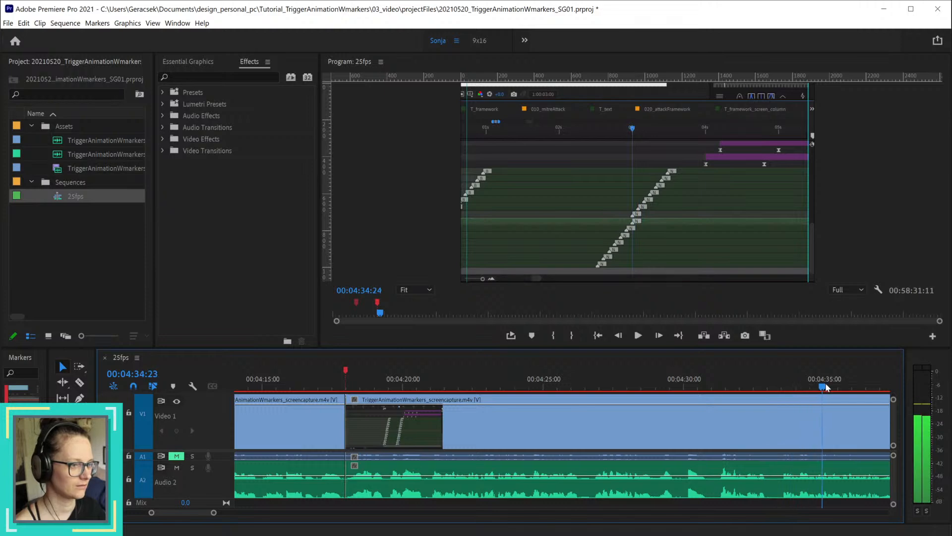
{"action": "scroll", "coordinate": [834, 432], "scroll_direction": "down", "scroll_amount": 12}
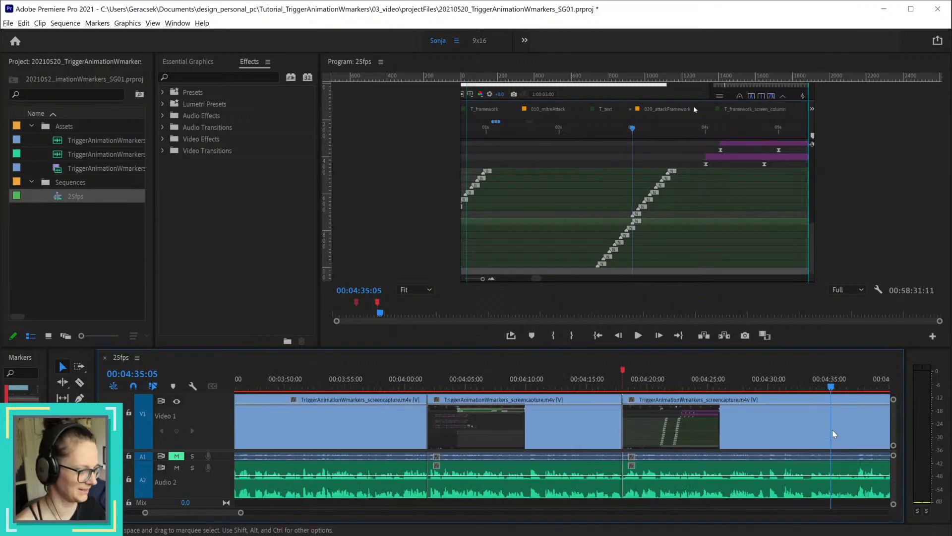
{"action": "scroll", "coordinate": [839, 440], "scroll_direction": "down", "scroll_amount": 1}
{"action": "scroll", "coordinate": [229, 517], "scroll_direction": "up", "scroll_amount": 2}
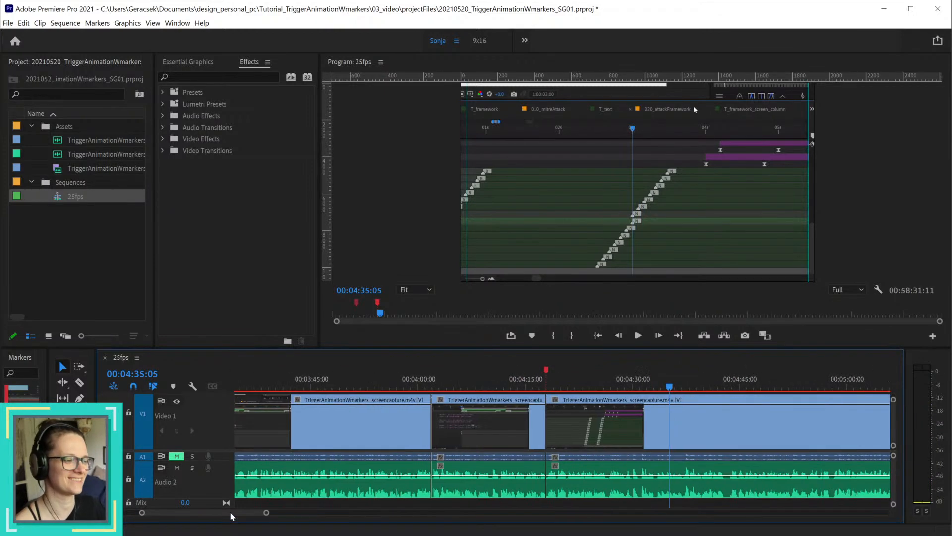
{"action": "scroll", "coordinate": [648, 462], "scroll_direction": "up", "scroll_amount": 2}
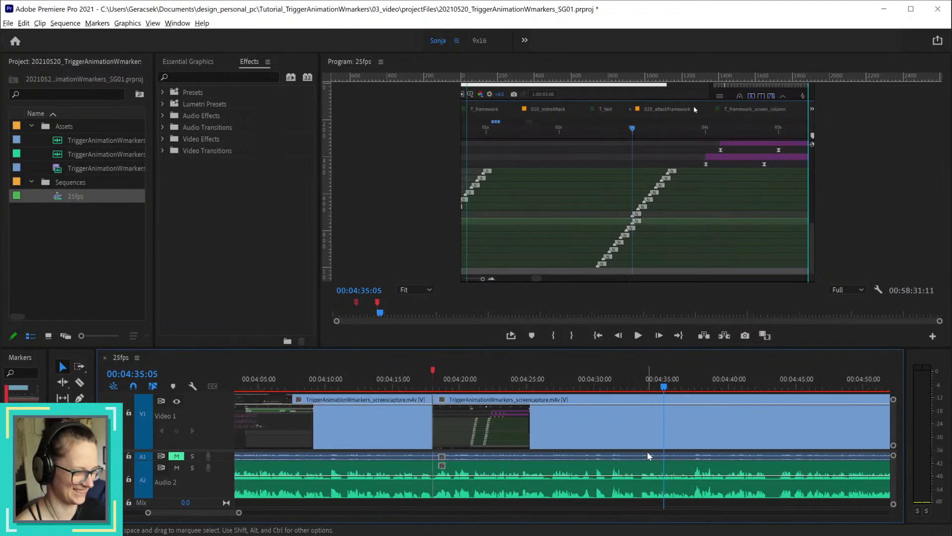
{"action": "left_click_drag", "start_coordinate": [624, 382], "coordinate": [692, 387]}
{"action": "scroll", "coordinate": [704, 427], "scroll_direction": "up", "scroll_amount": 3}
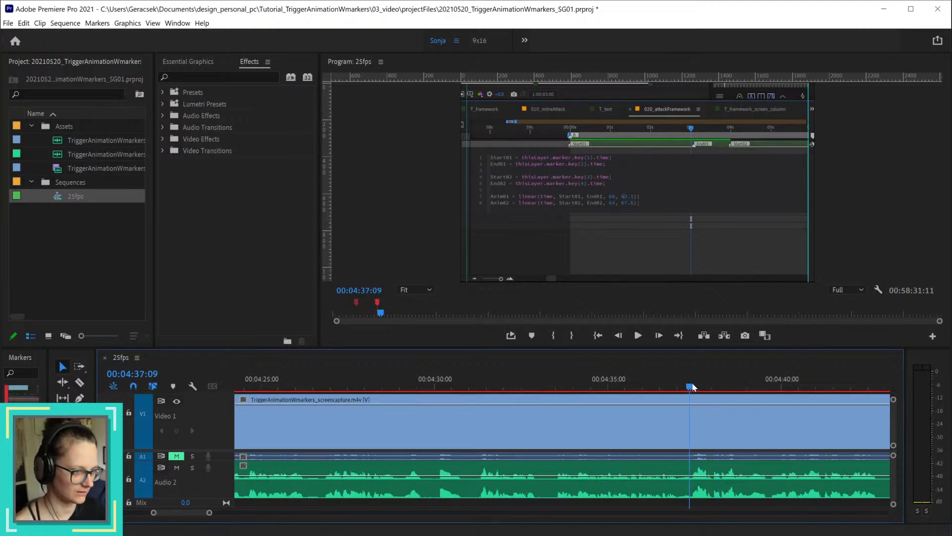
{"action": "scroll", "coordinate": [620, 471], "scroll_direction": "down", "scroll_amount": 2}
{"action": "scroll", "coordinate": [620, 471], "scroll_direction": "down", "scroll_amount": 2}
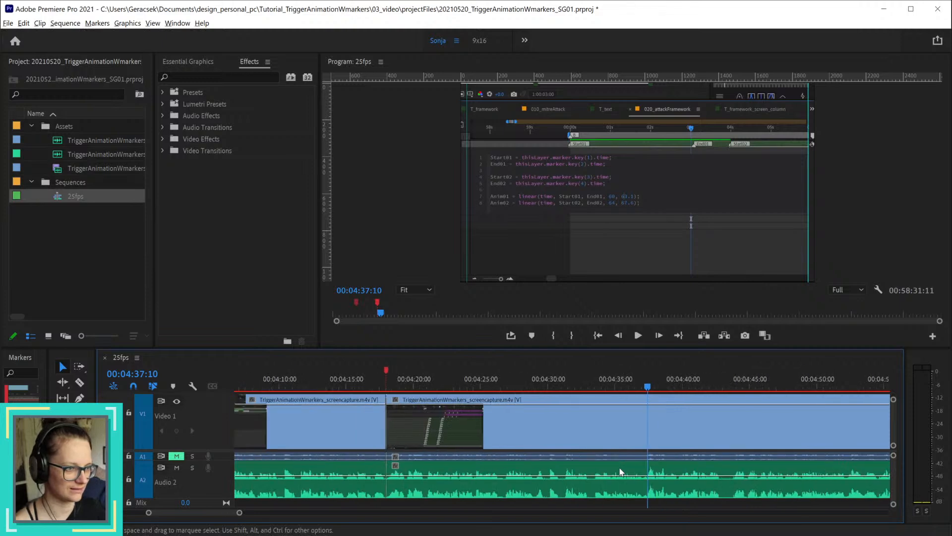
{"action": "key", "text": "ctrl+k"}
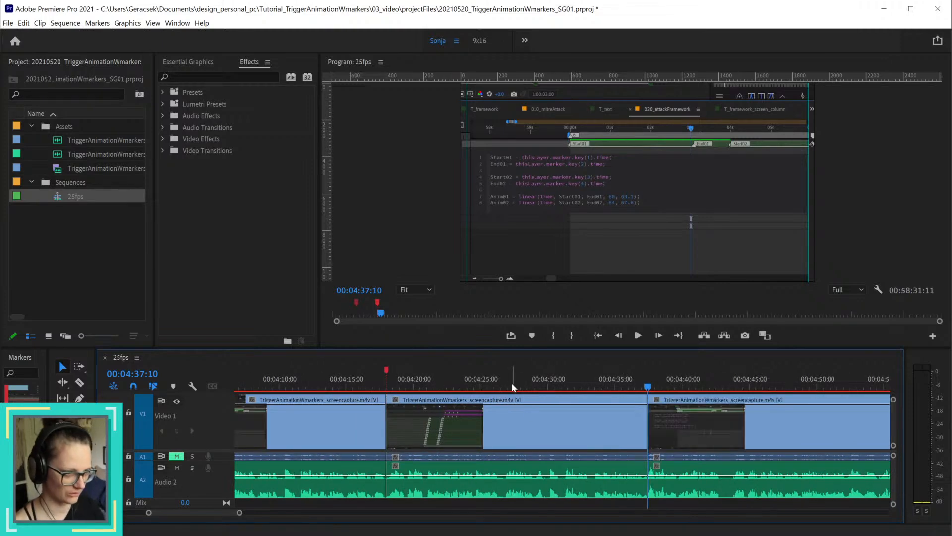
Step: Split all tracks at 00:04:29:16 and ripple delete the section from there to the cut at 00:04:37:10
{"action": "left_click_drag", "start_coordinate": [391, 381], "coordinate": [547, 386]}
{"action": "scroll", "coordinate": [540, 407], "scroll_direction": "up", "scroll_amount": 6}
{"action": "key", "text": "ctrl+k"}
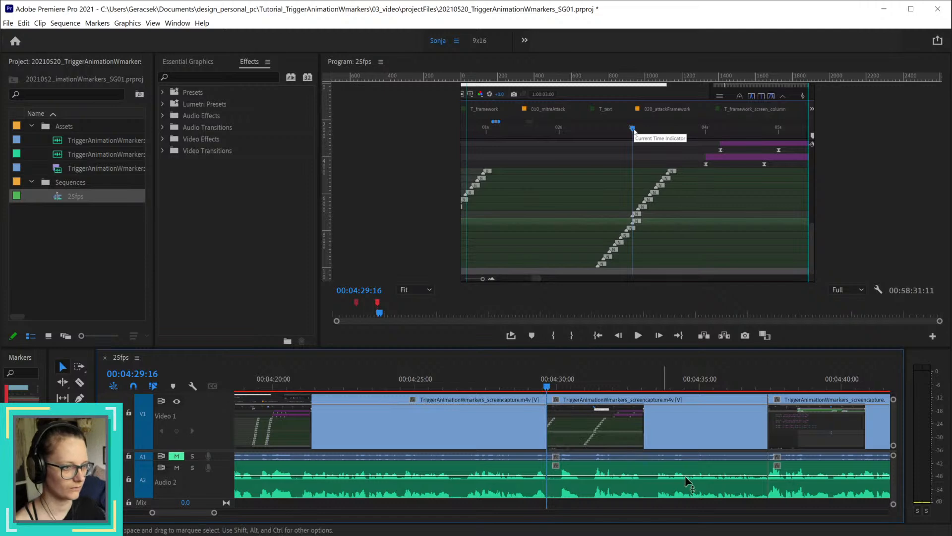
{"action": "left_click", "coordinate": [716, 493]}
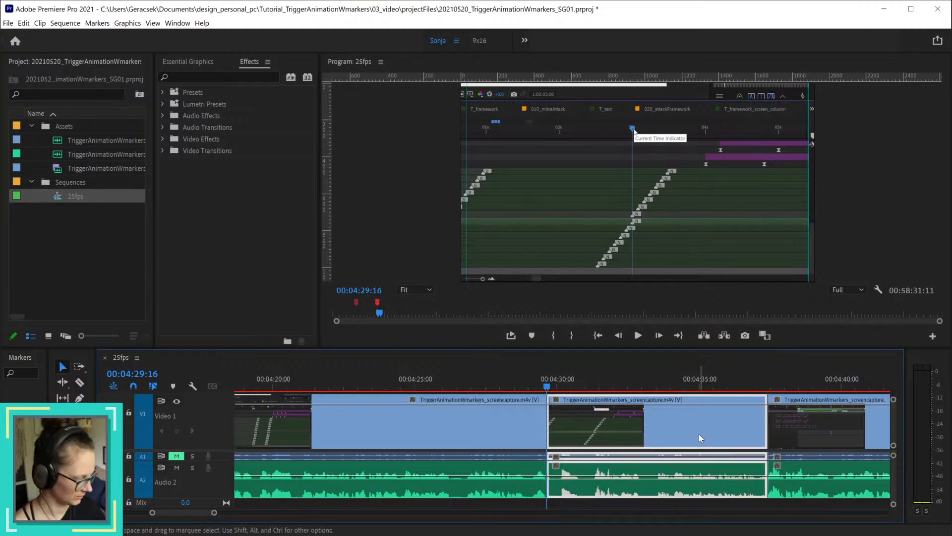
{"action": "key", "text": "shift+Delete"}
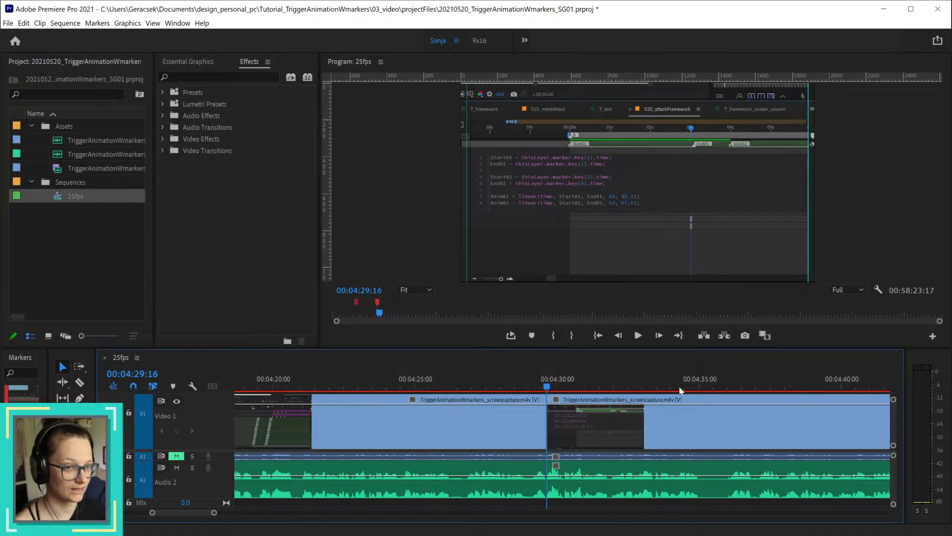
Step: Survey the whole sequence for its existing cuts and remaining uncut footage, returning to the join at 00:04:29:16
{"action": "scroll", "coordinate": [682, 394], "scroll_direction": "down", "scroll_amount": 5}
{"action": "scroll", "coordinate": [682, 393], "scroll_direction": "down", "scroll_amount": 10}
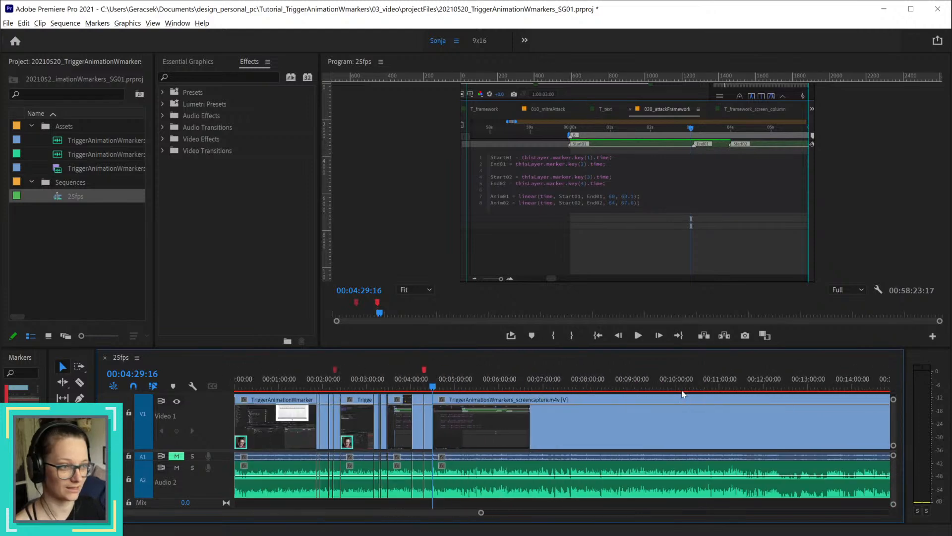
{"action": "scroll", "coordinate": [682, 393], "scroll_direction": "down", "scroll_amount": 3}
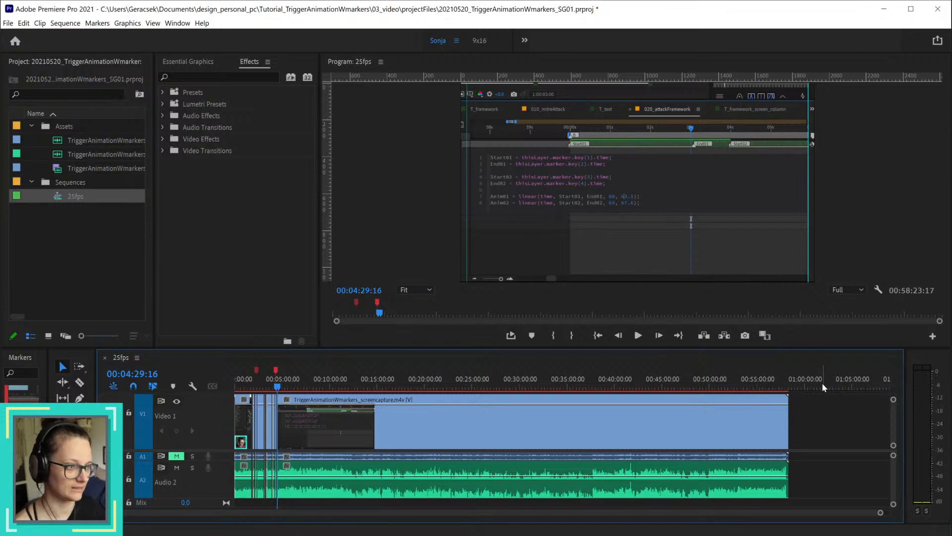
{"action": "scroll", "coordinate": [273, 442], "scroll_direction": "up", "scroll_amount": 4}
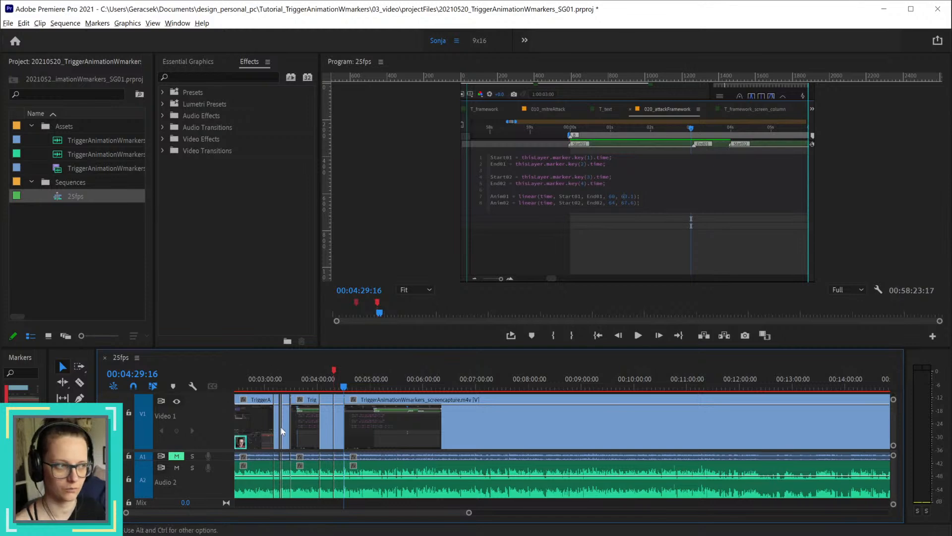
{"action": "scroll", "coordinate": [298, 427], "scroll_direction": "up", "scroll_amount": 2}
{"action": "scroll", "coordinate": [299, 427], "scroll_direction": "left", "scroll_amount": 1}
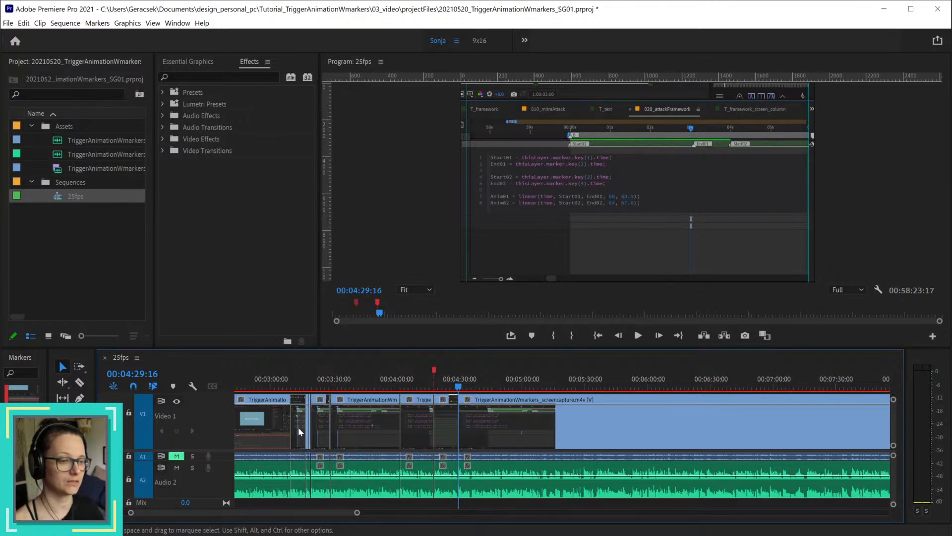
{"action": "scroll", "coordinate": [416, 436], "scroll_direction": "up", "scroll_amount": 3}
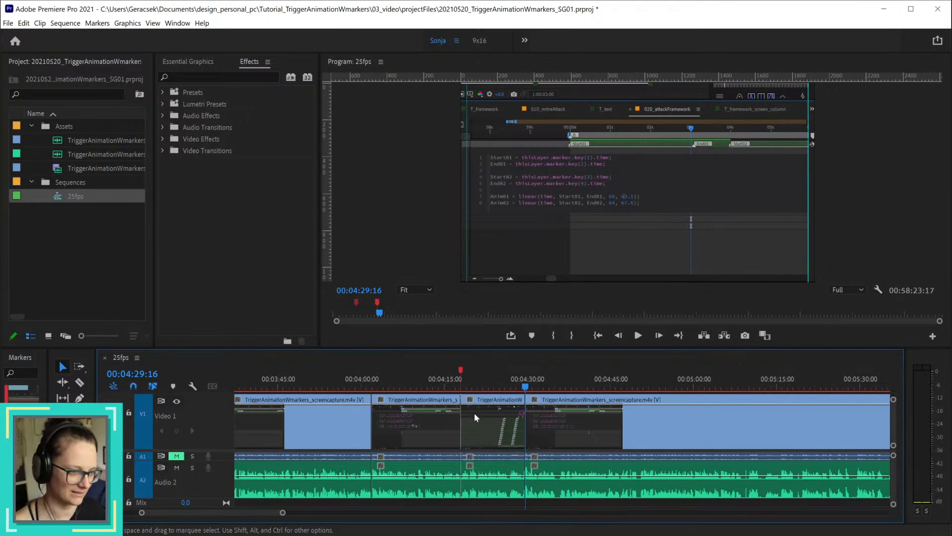
{"action": "scroll", "coordinate": [576, 432], "scroll_direction": "up", "scroll_amount": 1}
{"action": "scroll", "coordinate": [575, 431], "scroll_direction": "up", "scroll_amount": 2}
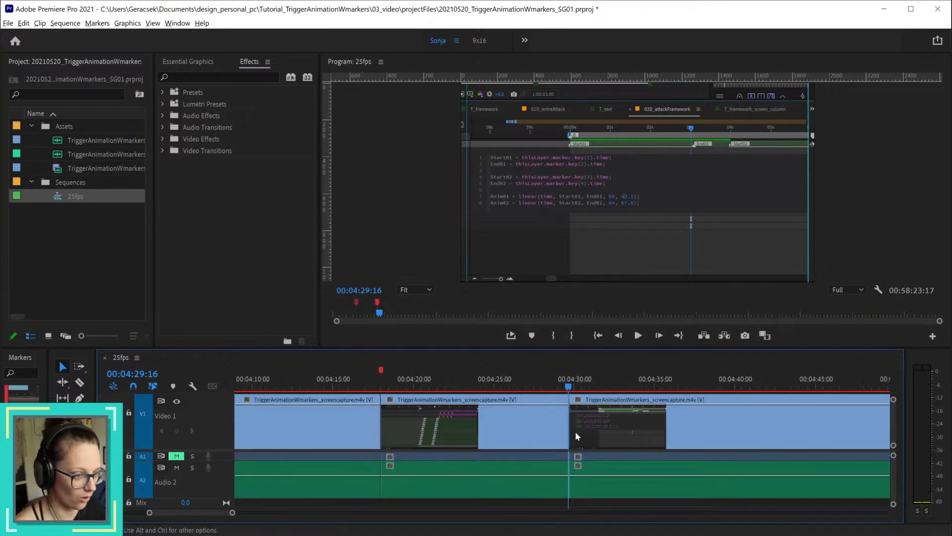
Step: Play the sequence across the join at 00:04:29:16 and on to 00:04:38:24 to check the narration
{"action": "left_click", "coordinate": [528, 389]}
{"action": "key", "text": "space"}
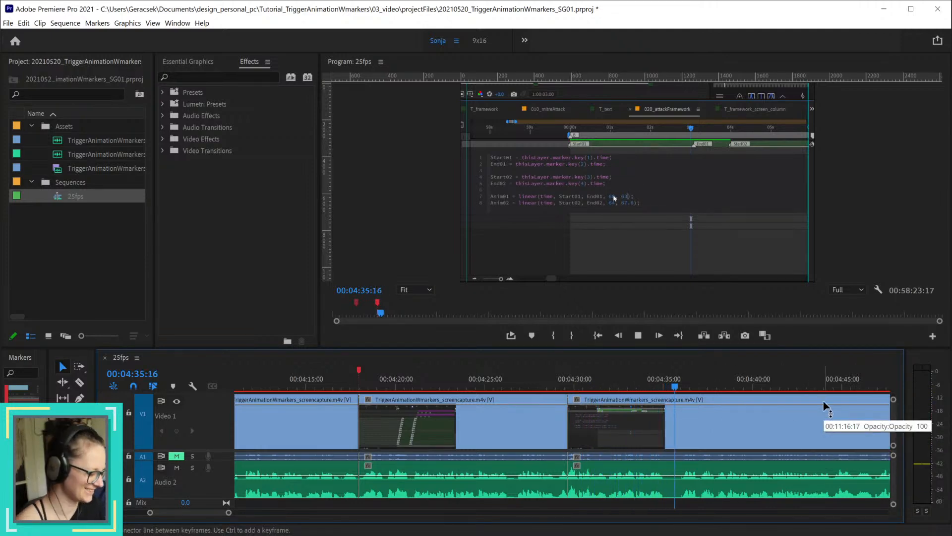
{"action": "key", "text": "space"}
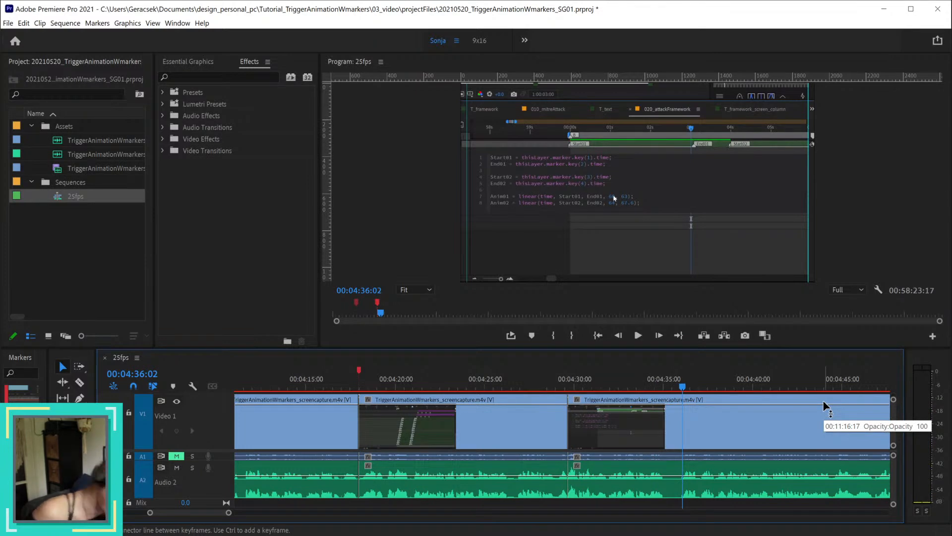
{"action": "key", "text": "space"}
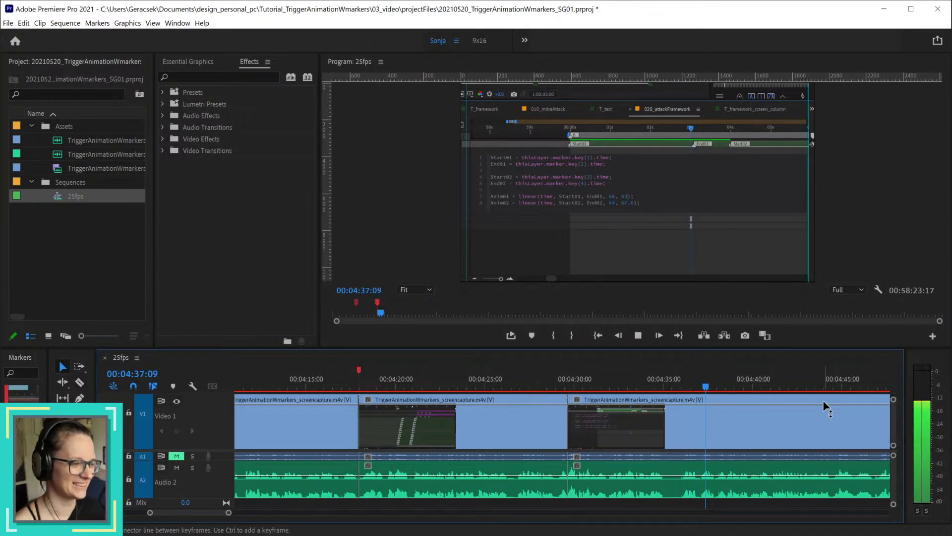
{"action": "key", "text": "space"}
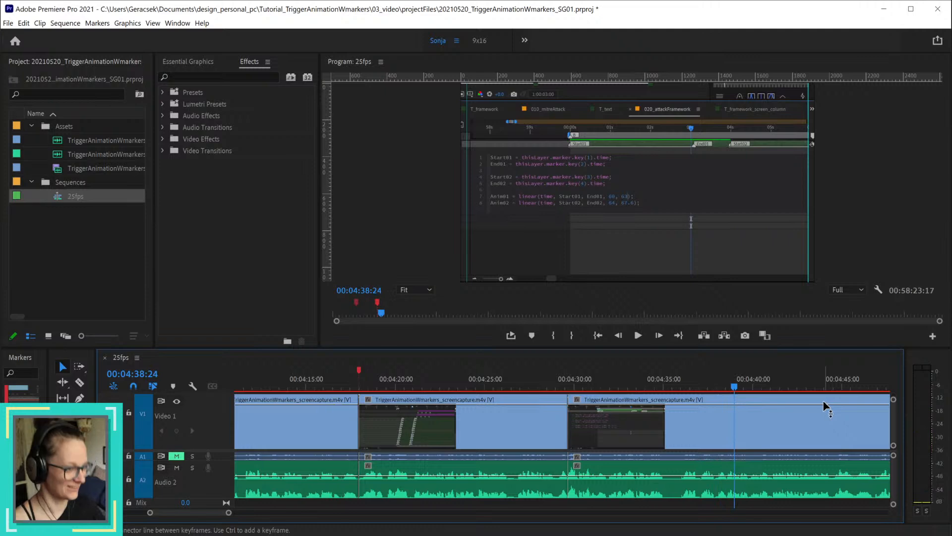
Step: Split all tracks at 00:04:36:02 and ripple delete the section between 00:04:29:16 and that cut
{"action": "scroll", "coordinate": [705, 412], "scroll_direction": "up", "scroll_amount": 3}
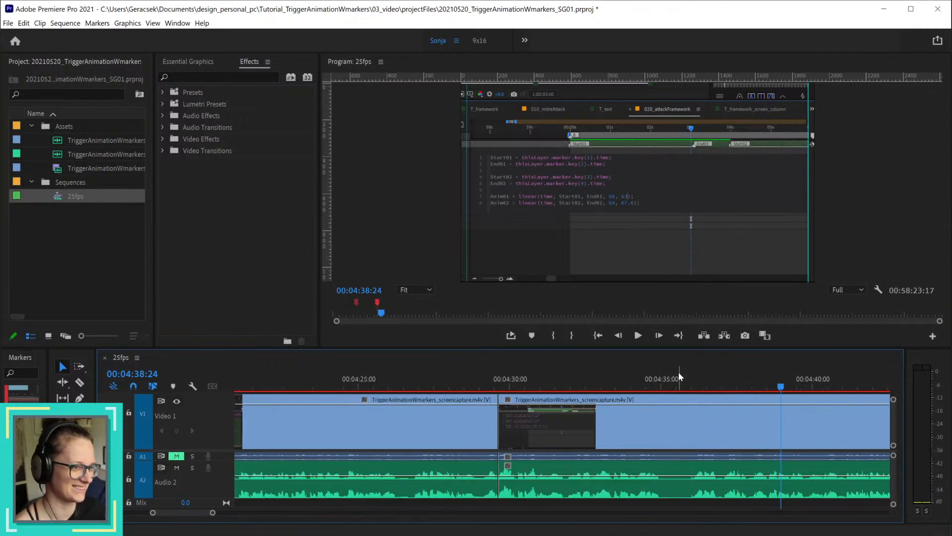
{"action": "left_click_drag", "start_coordinate": [676, 386], "coordinate": [696, 390]}
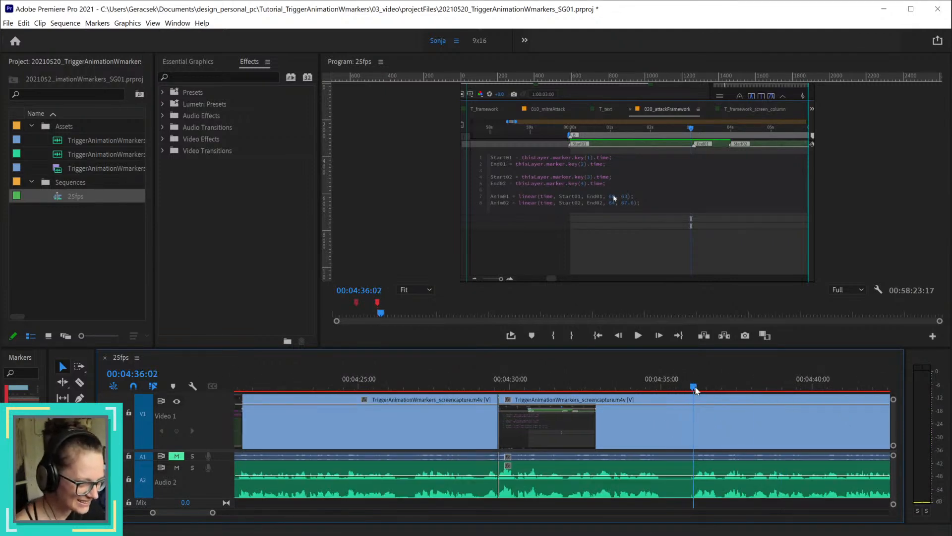
{"action": "key", "text": "ctrl+k"}
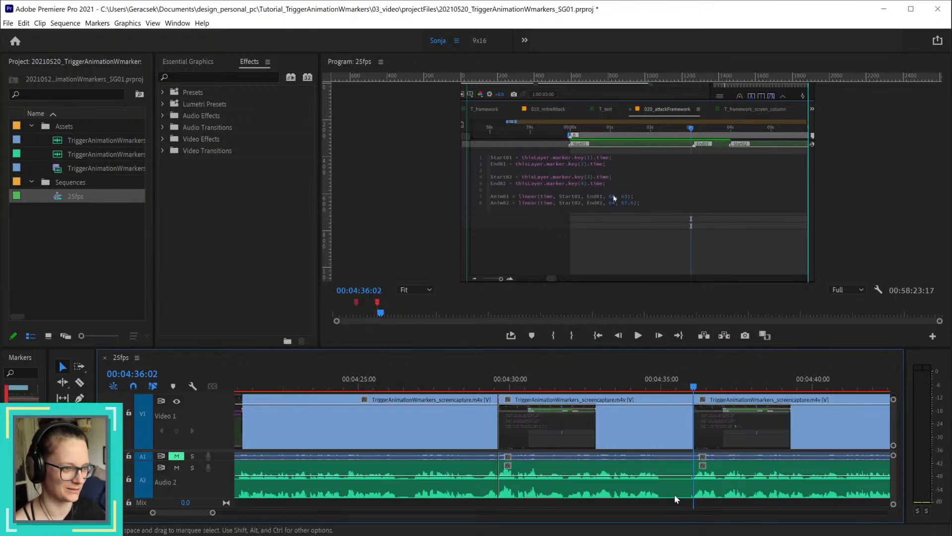
{"action": "left_click", "coordinate": [655, 427]}
{"action": "key", "text": "shift+Delete"}
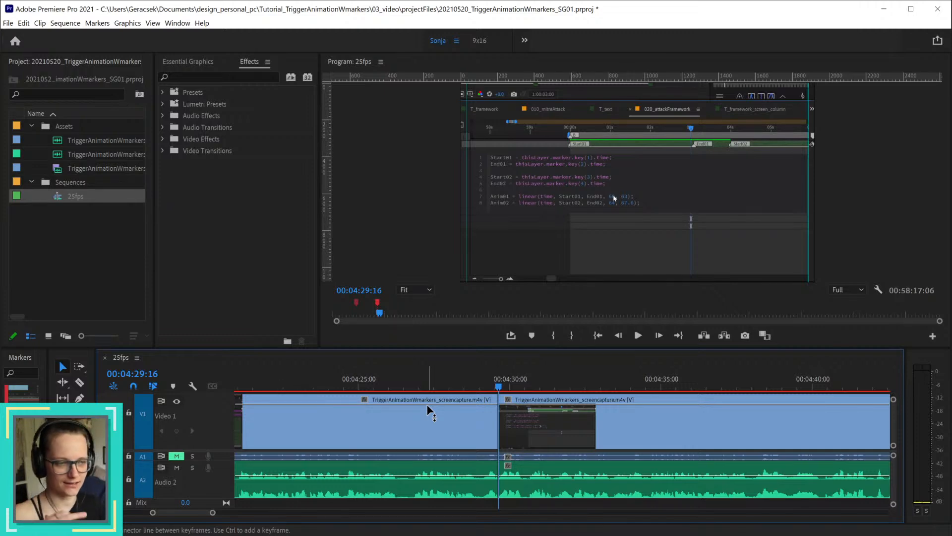
Step: Play the sequence from 00:04:18:23 to 00:04:29:02 and scrub to 00:04:29:13 to check the lead-in to the join
{"action": "scroll", "coordinate": [537, 483], "scroll_direction": "down", "scroll_amount": 3}
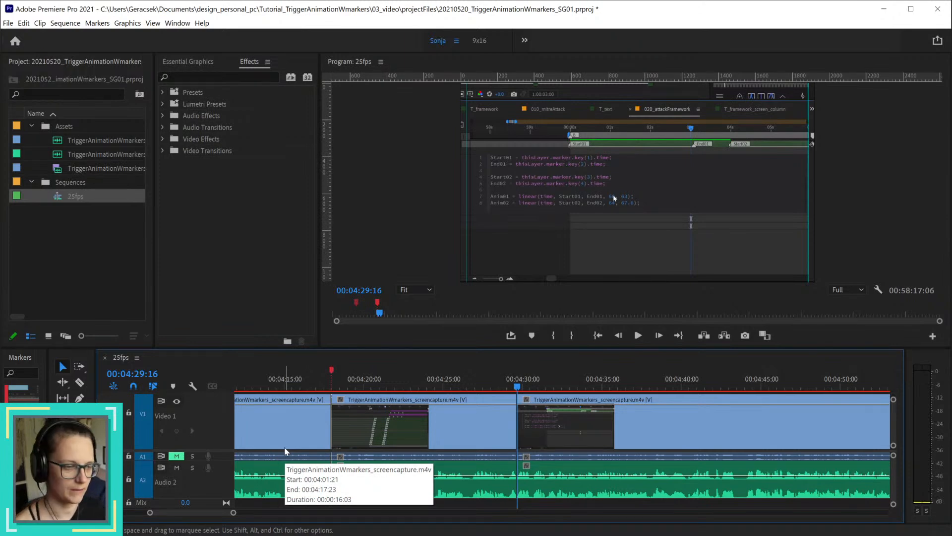
{"action": "left_click", "coordinate": [346, 381]}
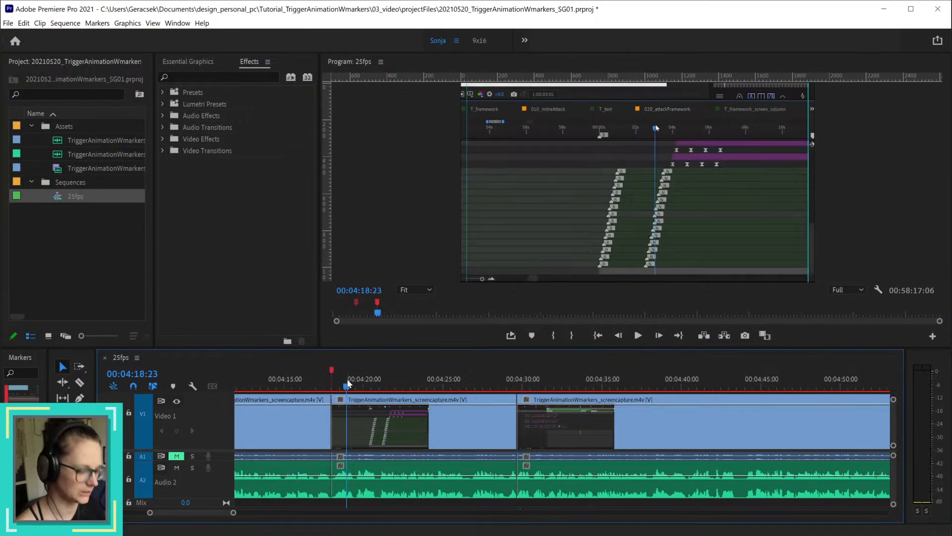
{"action": "key", "text": "space"}
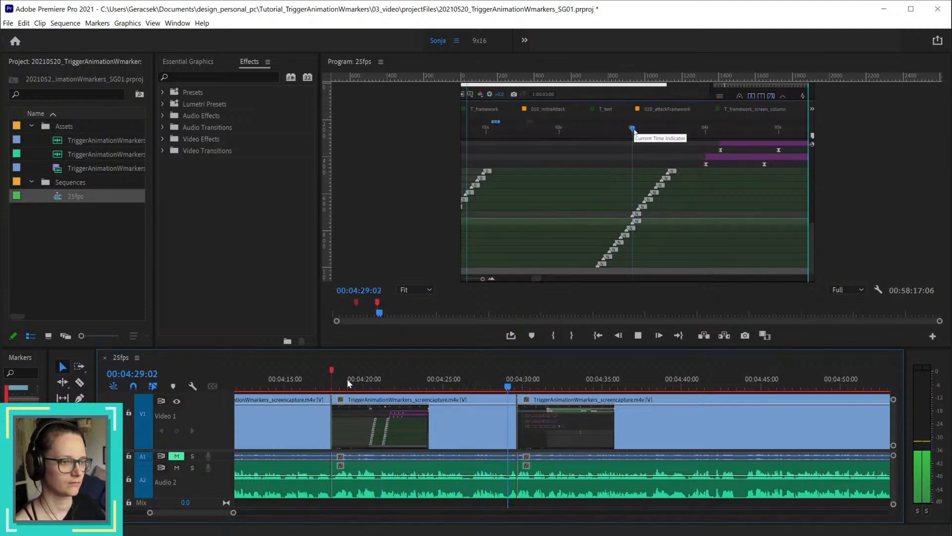
{"action": "left_click", "coordinate": [509, 380]}
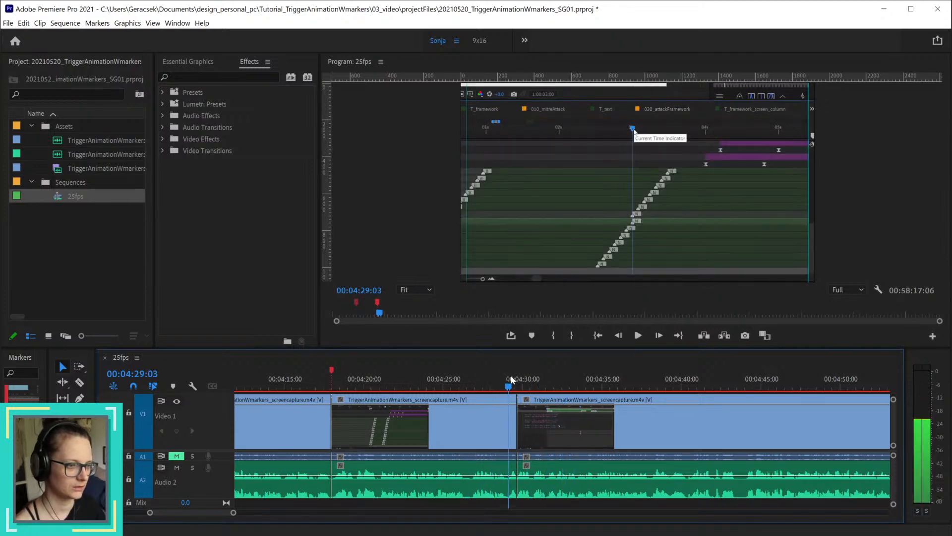
{"action": "left_click_drag", "start_coordinate": [511, 376], "coordinate": [516, 377]}
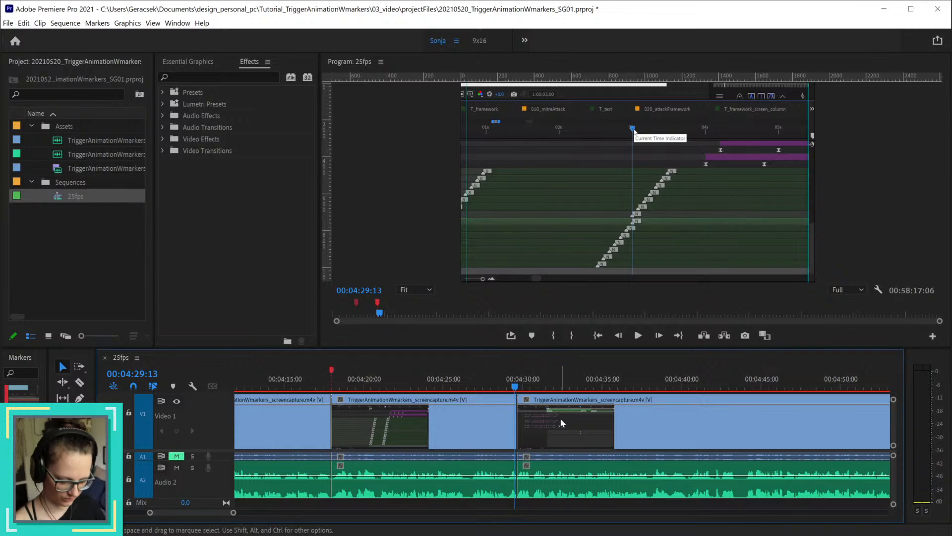
Step: Undo the last ripple delete and instead split all tracks at 00:04:31:22, ripple deleting only the section up to 00:04:36:02
{"action": "key", "text": "ctrl+z"}
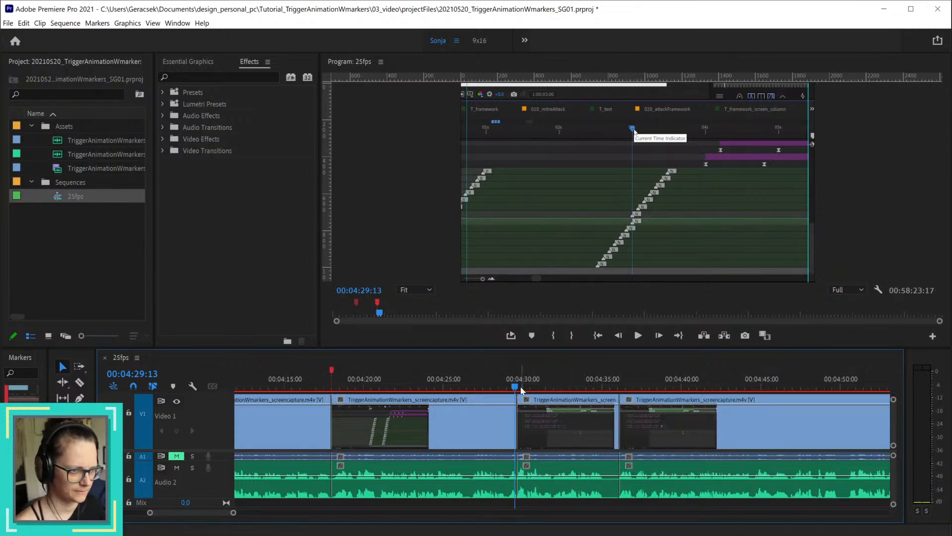
{"action": "left_click_drag", "start_coordinate": [517, 386], "coordinate": [553, 385]}
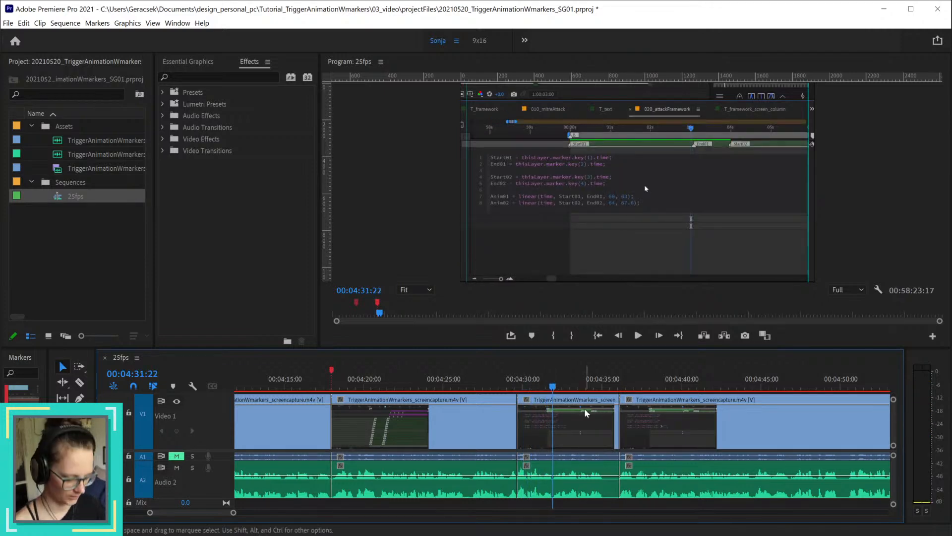
{"action": "key", "text": "ctrl+k"}
{"action": "left_click_drag", "start_coordinate": [605, 501], "coordinate": [597, 421]}
{"action": "key", "text": "shift+Delete"}
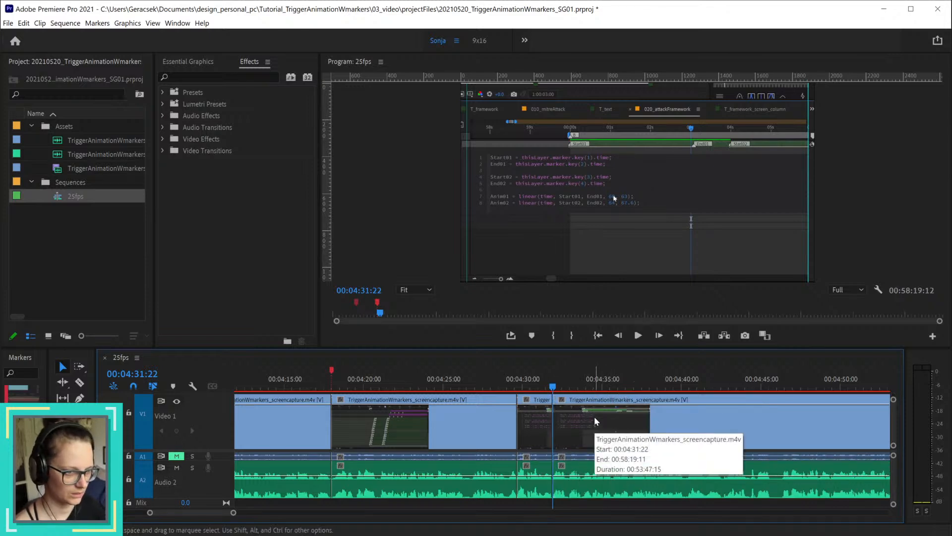
Step: Delete the short section from 00:04:29:16 to 00:04:31:22 on all tracks and extend the preceding clip to fill the gap
{"action": "left_click", "coordinate": [534, 416]}
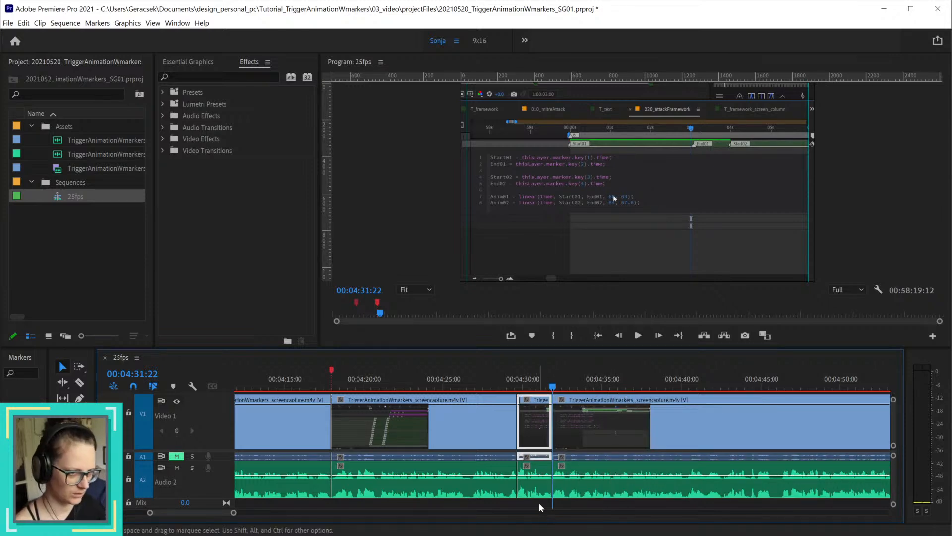
{"action": "left_click_drag", "start_coordinate": [541, 502], "coordinate": [494, 505]}
{"action": "key", "text": "Delete"}
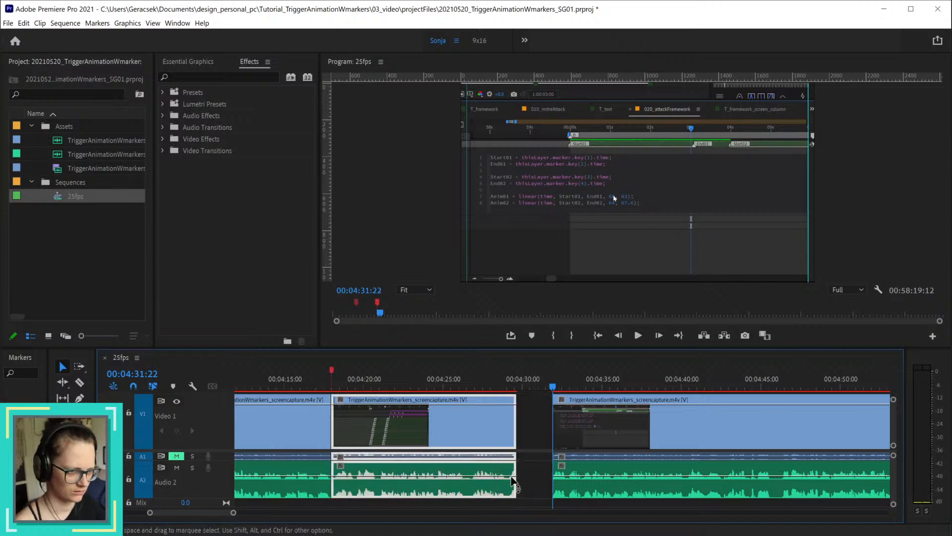
{"action": "left_click_drag", "start_coordinate": [514, 430], "coordinate": [548, 415]}
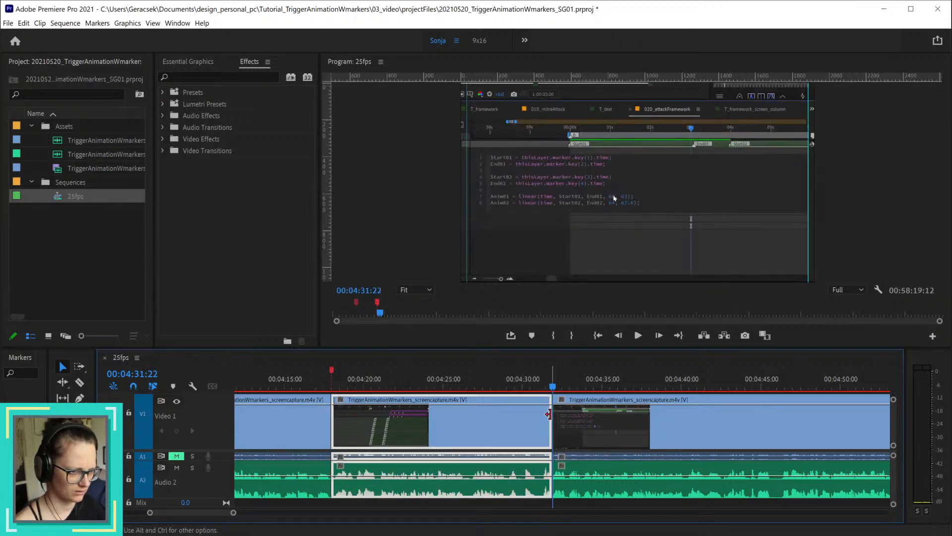
Step: Undo the last deletion and clip extension between 00:04:29:16 and 00:04:31:22, and play the sequence from about 00:04:26 to 00:04:39:13
{"action": "key", "text": "ctrl+z"}
{"action": "key", "text": "ctrl+z"}
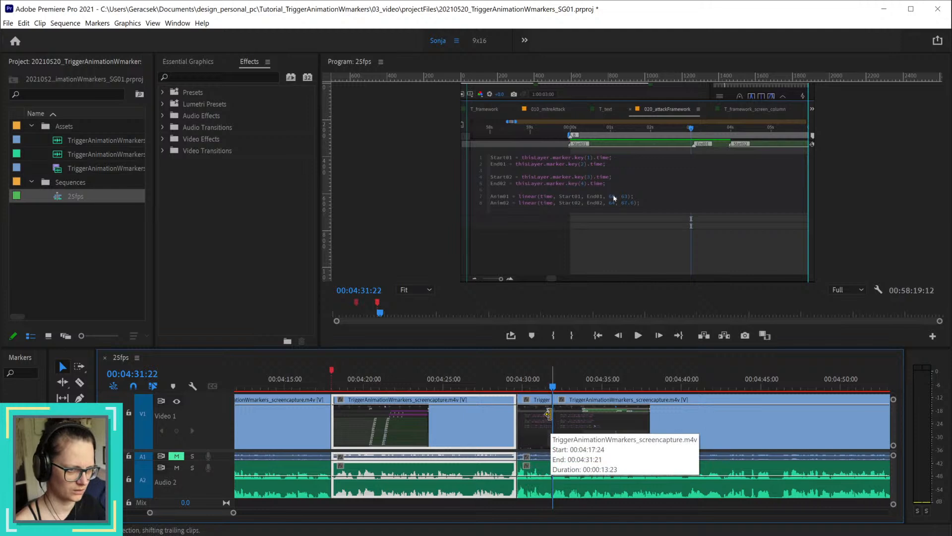
{"action": "left_click", "coordinate": [467, 388]}
{"action": "key", "text": "space"}
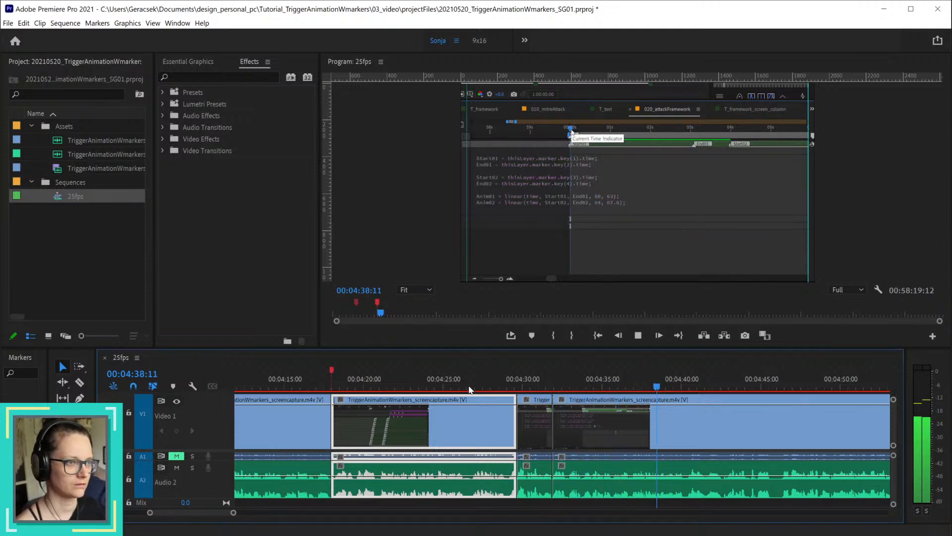
{"action": "key", "text": "space"}
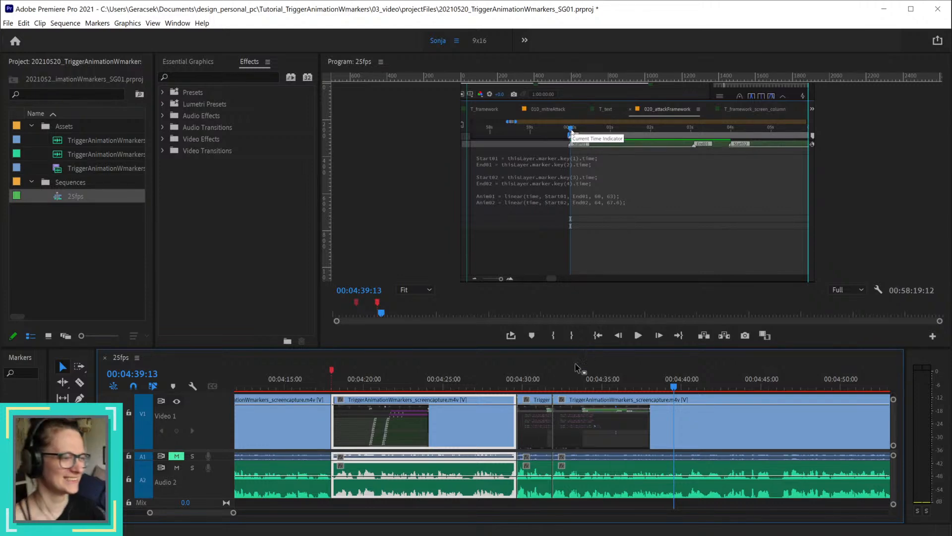
Step: Replay the narration after the 00:04:31:22 cut to find the sentence break and split all tracks at 00:04:35:02
{"action": "left_click", "coordinate": [548, 384]}
{"action": "key", "text": "space"}
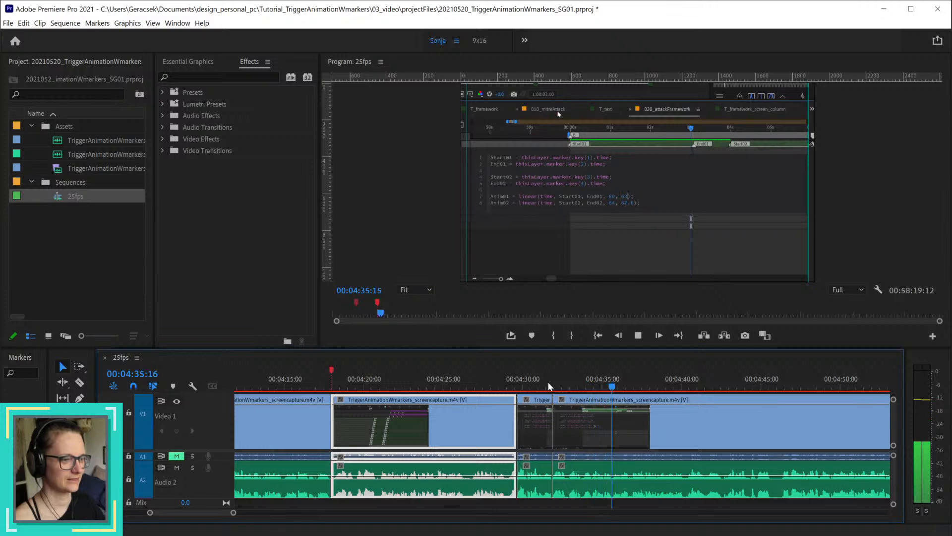
{"action": "key", "text": "space"}
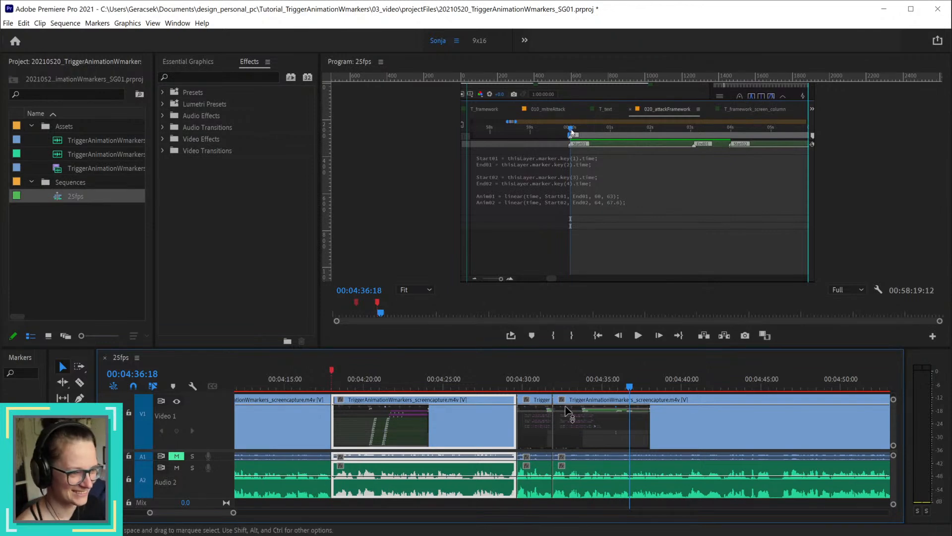
{"action": "left_click", "coordinate": [576, 383]}
{"action": "key", "text": "space"}
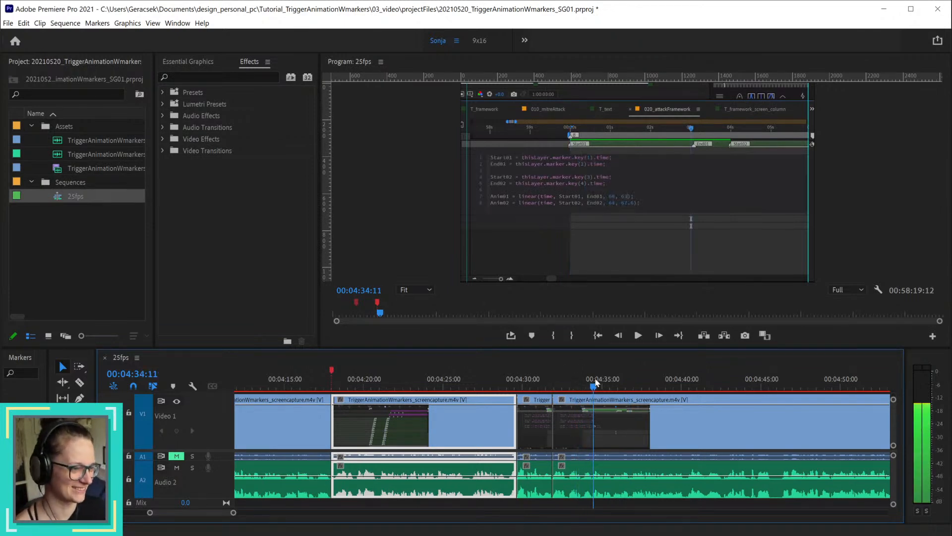
{"action": "key", "text": "space"}
{"action": "key", "text": "="}
{"action": "key", "text": "="}
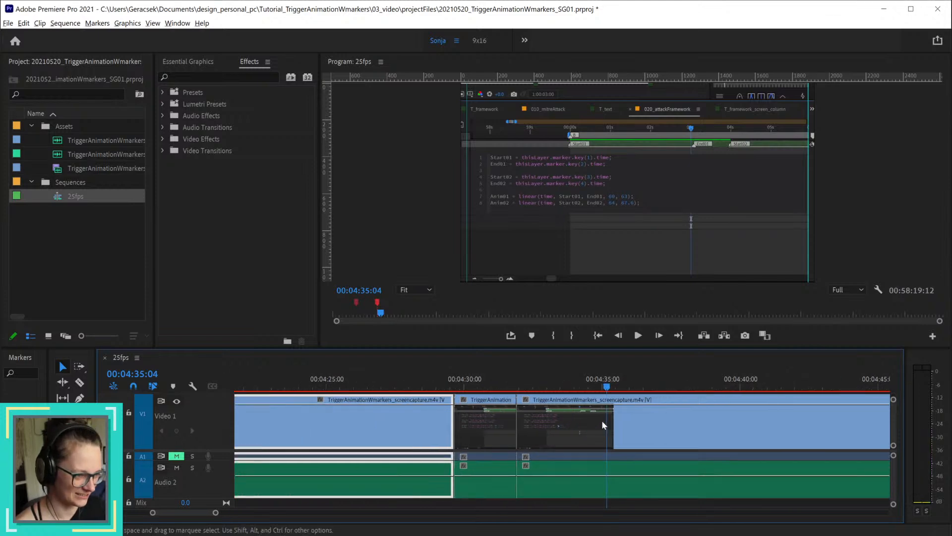
{"action": "left_click_drag", "start_coordinate": [568, 386], "coordinate": [609, 390]}
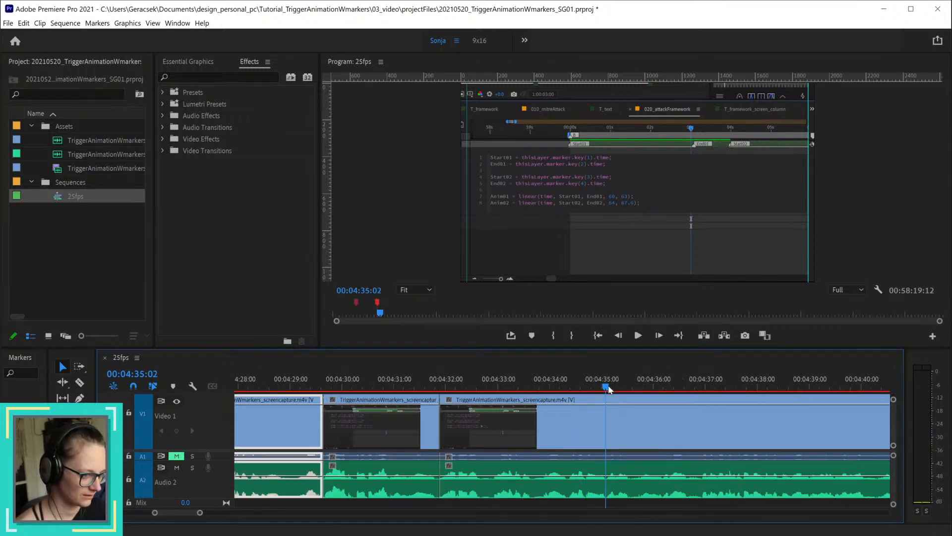
{"action": "scroll", "coordinate": [709, 421], "scroll_direction": "down", "scroll_amount": 2}
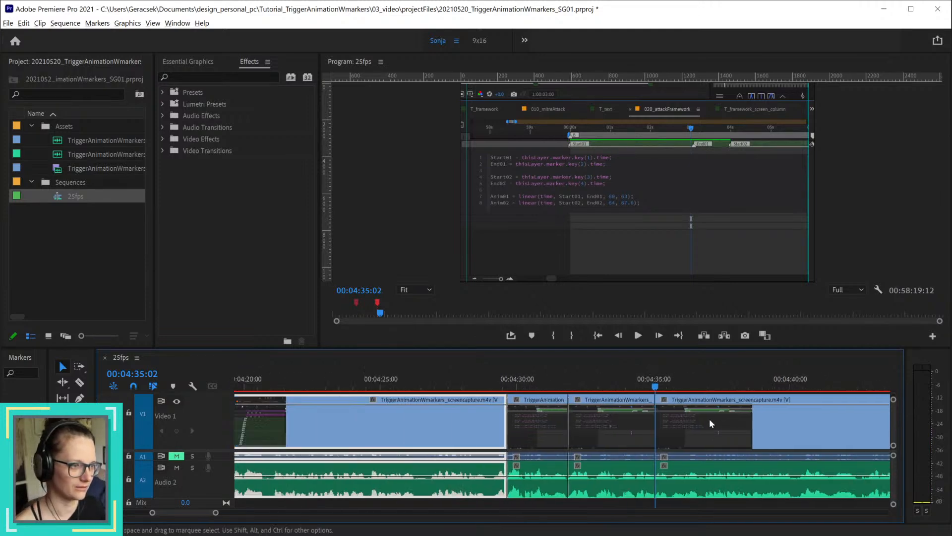
{"action": "key", "text": "alt"}
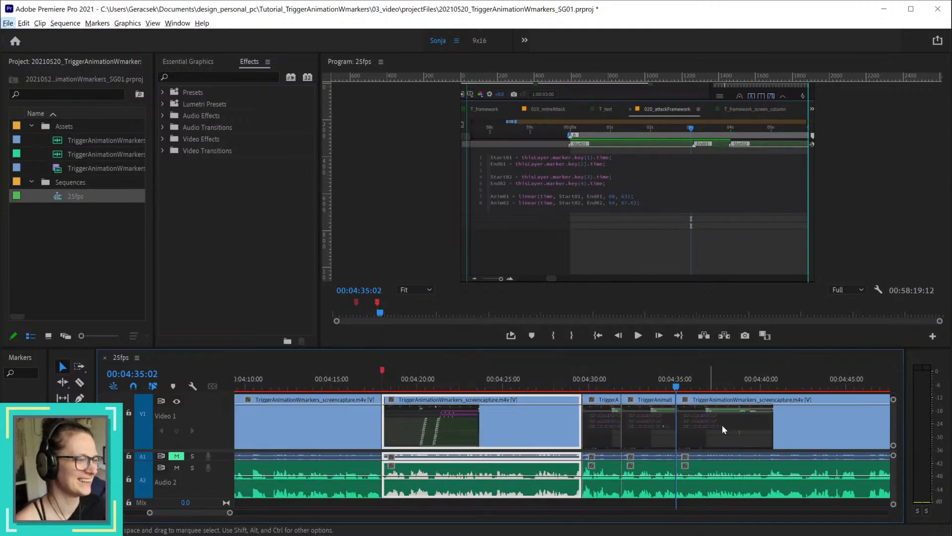
{"action": "scroll", "coordinate": [696, 440], "scroll_direction": "up", "scroll_amount": 1}
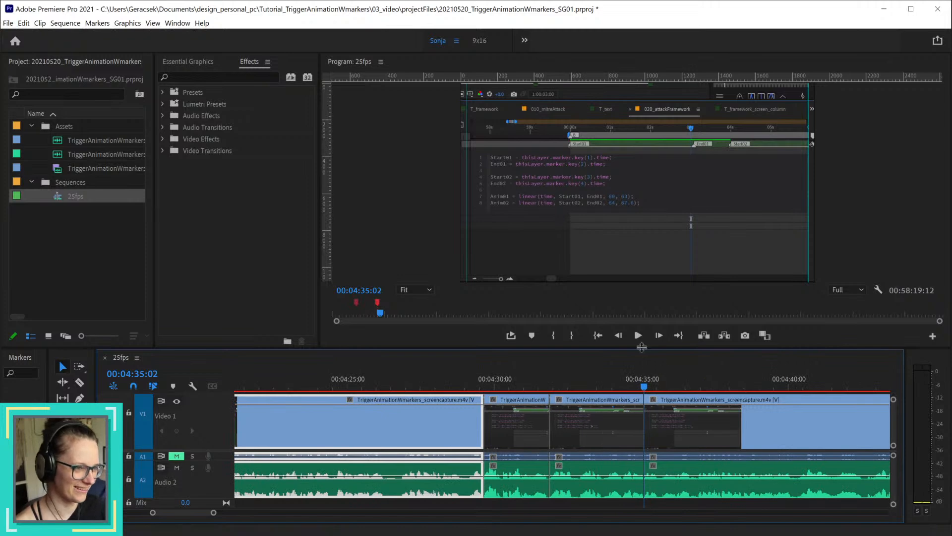
Step: Split all tracks at 00:04:36:23 and ripple delete the section between the 00:04:35:02 cut and that split
{"action": "left_click_drag", "start_coordinate": [645, 387], "coordinate": [728, 403]}
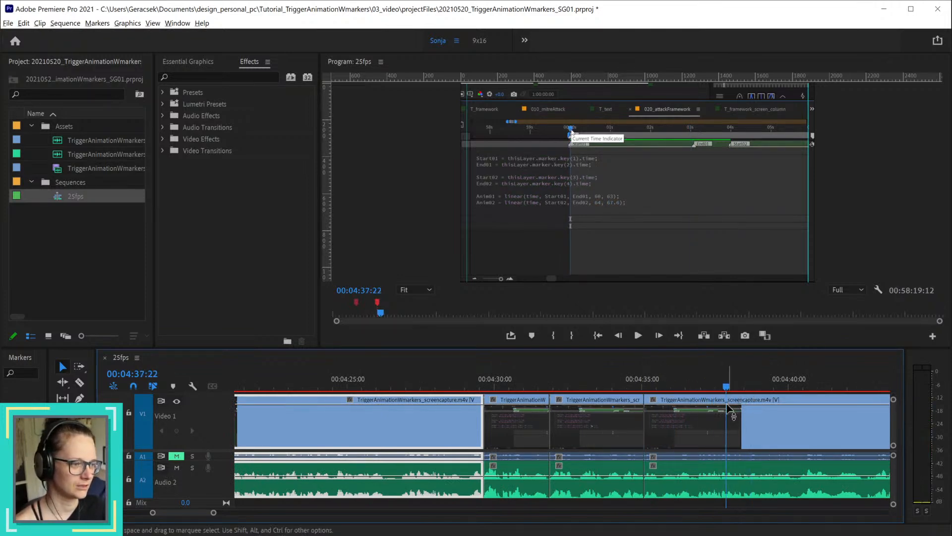
{"action": "scroll", "coordinate": [734, 438], "scroll_direction": "up", "scroll_amount": 3}
{"action": "left_click", "coordinate": [628, 382]}
{"action": "left_click_drag", "start_coordinate": [628, 382], "coordinate": [620, 408]}
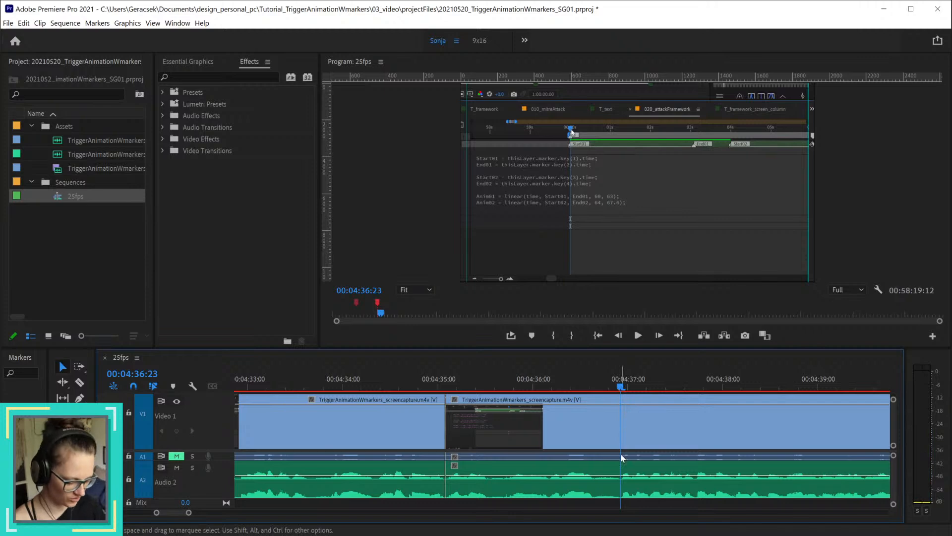
{"action": "key", "text": "ctrl+k"}
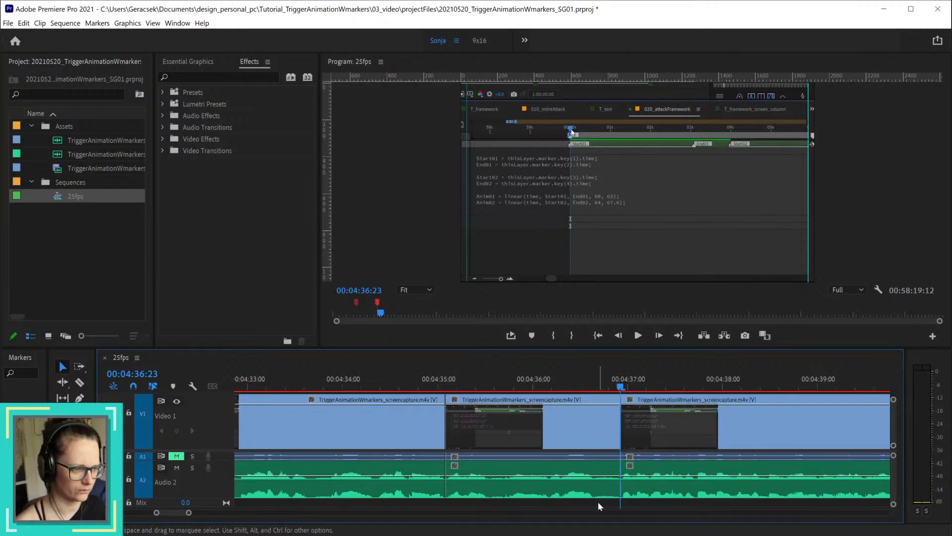
{"action": "left_click", "coordinate": [598, 497]}
{"action": "key", "text": "shift+Delete"}
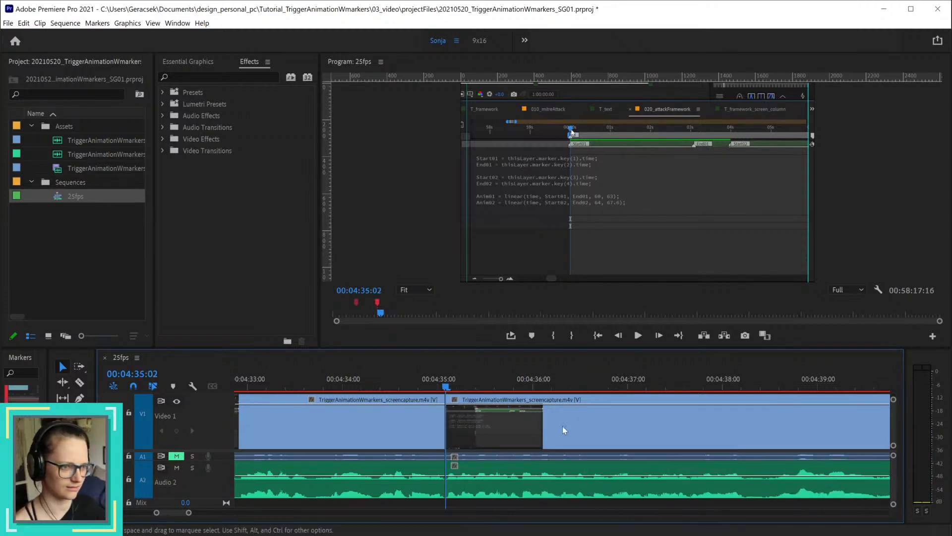
Step: Play across the new join from about 00:04:33:13, and undo the last ripple delete and split
{"action": "left_click", "coordinate": [299, 379]}
{"action": "key", "text": "space"}
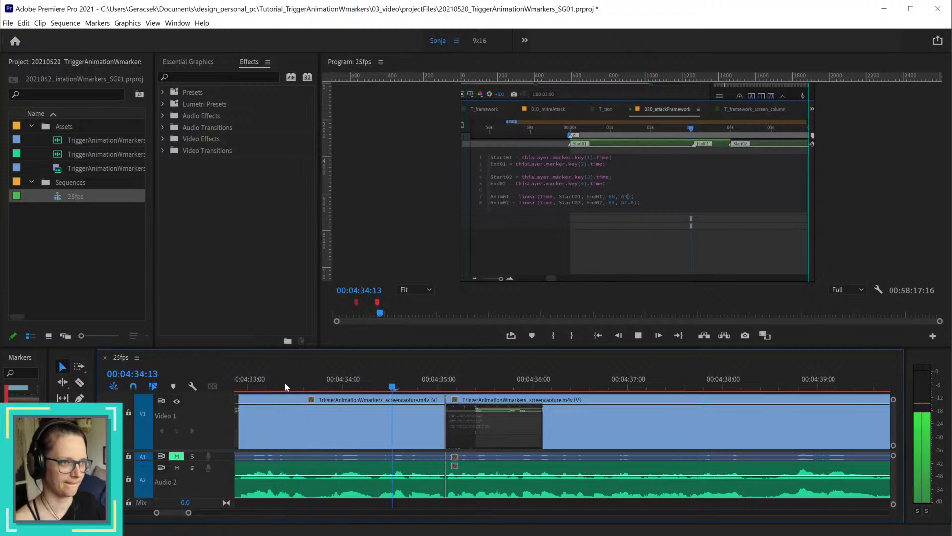
{"action": "key", "text": "space"}
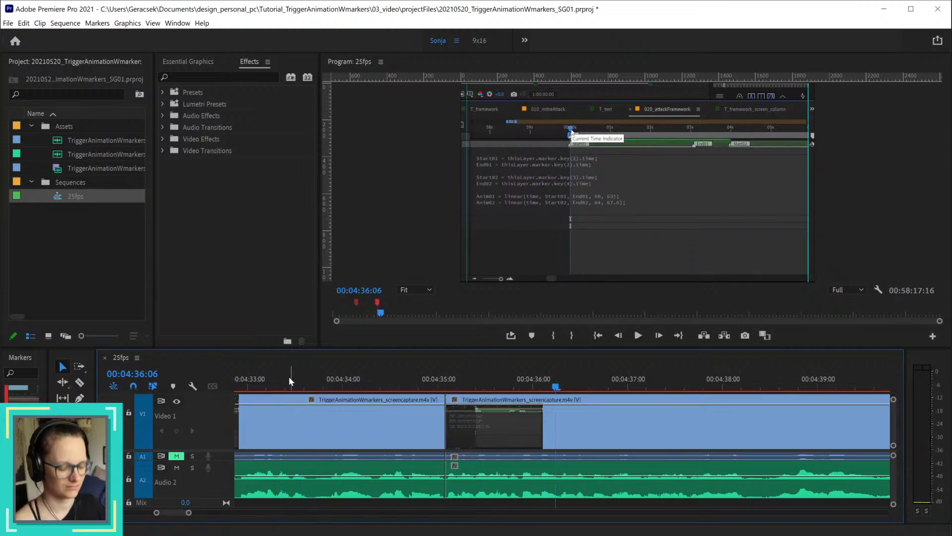
{"action": "key", "text": "ctrl+z"}
{"action": "key", "text": "ctrl+z"}
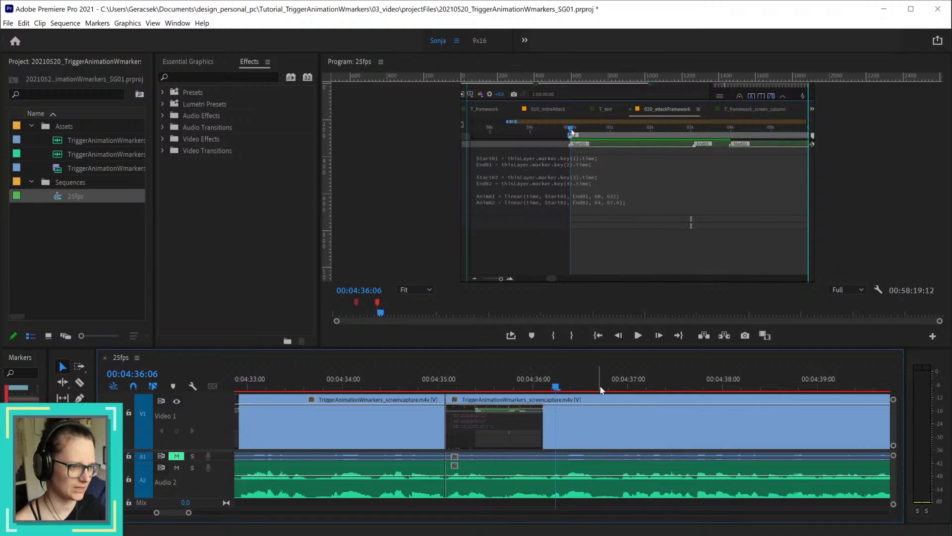
Step: Split the screen capture video and its linked audio at 00:04:36:02 and 00:04:36:07, leaving Audio 2 uncut
{"action": "left_click_drag", "start_coordinate": [581, 387], "coordinate": [544, 389]}
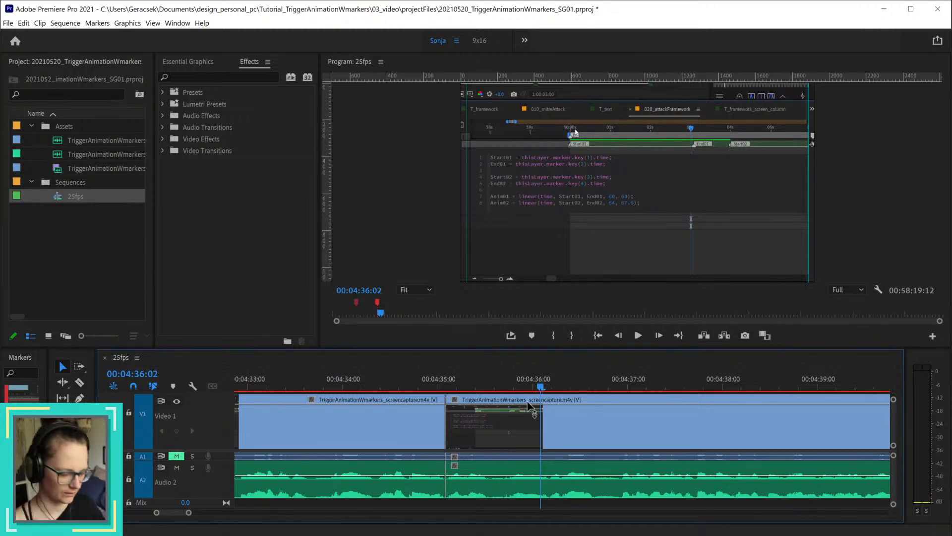
{"action": "left_click", "coordinate": [546, 438]}
{"action": "key", "text": "ctrl+k"}
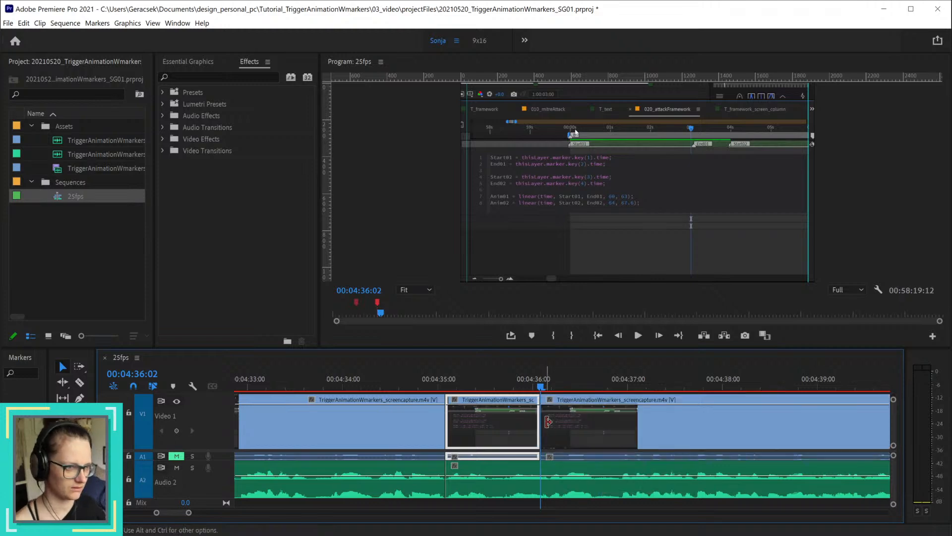
{"action": "left_click_drag", "start_coordinate": [543, 391], "coordinate": [558, 390]}
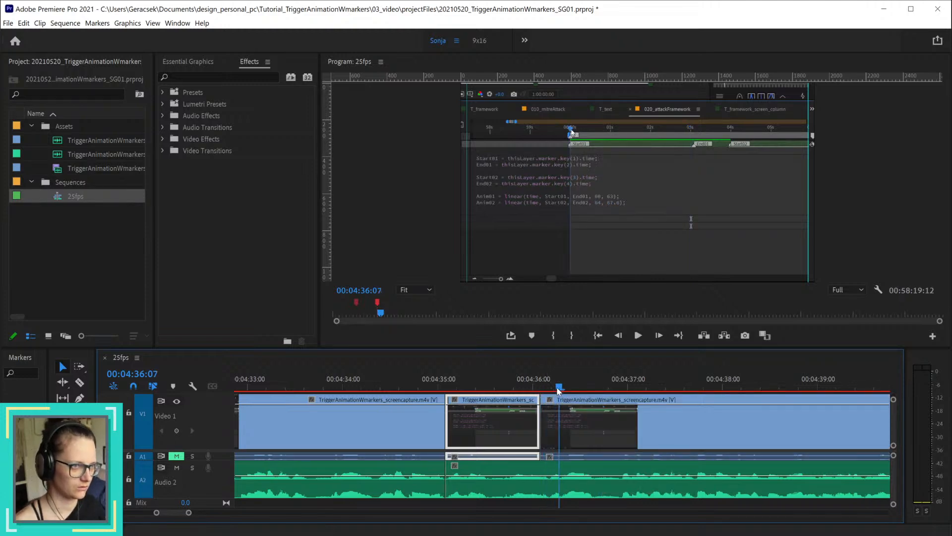
{"action": "left_click", "coordinate": [584, 427]}
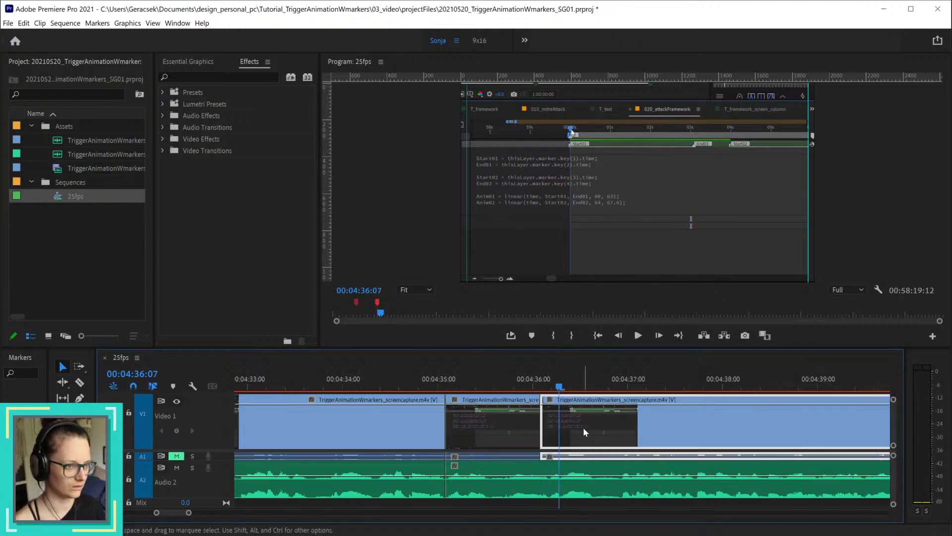
{"action": "key", "text": "ctrl+k"}
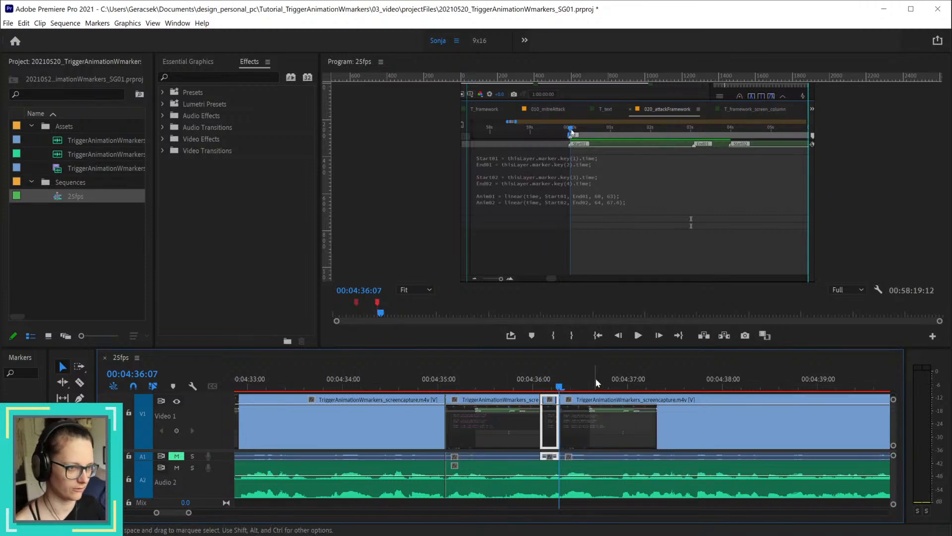
Step: Split Audio 2 at 00:04:36:23, delete its section from 00:04:35:02, and delete the video piece from 00:04:35:02 to 00:04:36:02
{"action": "left_click", "coordinate": [621, 388]}
{"action": "left_click", "coordinate": [644, 470]}
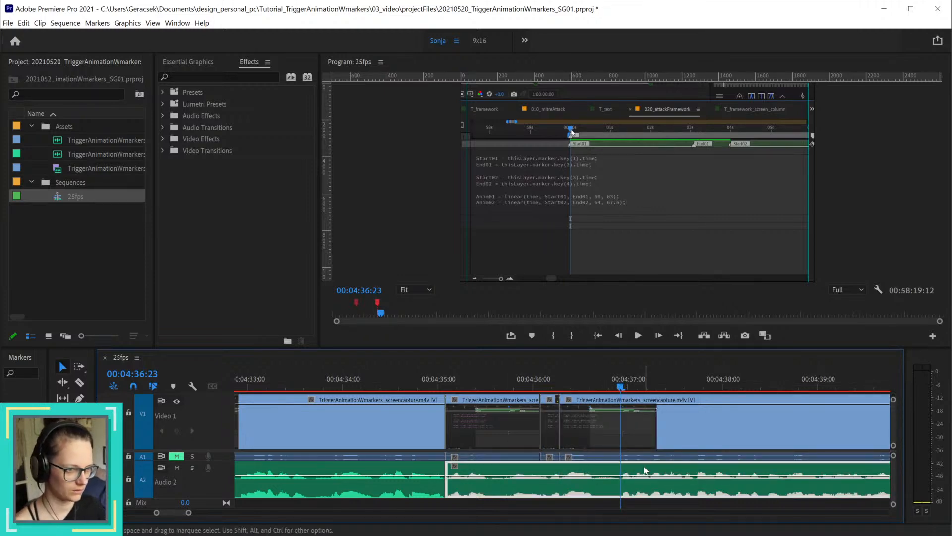
{"action": "key", "text": "ctrl+k"}
{"action": "key", "text": "Delete"}
{"action": "left_click", "coordinate": [490, 418]}
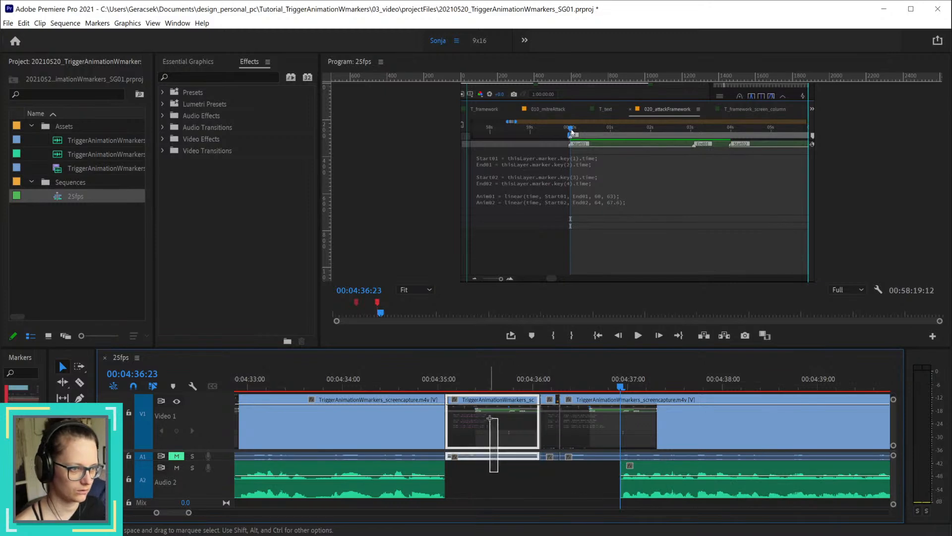
{"action": "key", "text": "Delete"}
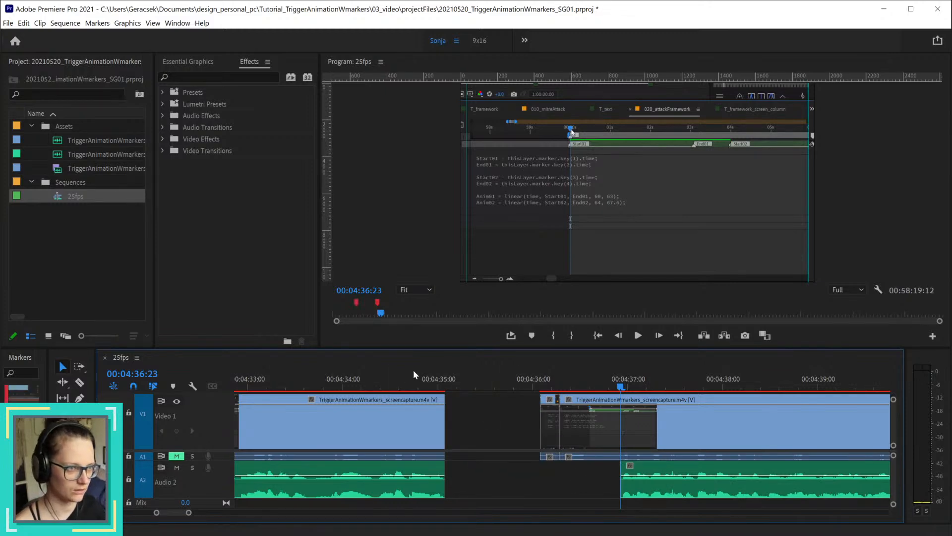
Step: Try placing the short video piece over the end of the preceding clip, and move it back to 00:04:36:02
{"action": "mouse_move", "coordinate": [414, 371]}
{"action": "left_mouse_down"}
{"action": "mouse_move", "coordinate": [404, 370]}
{"action": "mouse_move", "coordinate": [427, 367]}
{"action": "mouse_move", "coordinate": [417, 372]}
{"action": "left_mouse_up"}
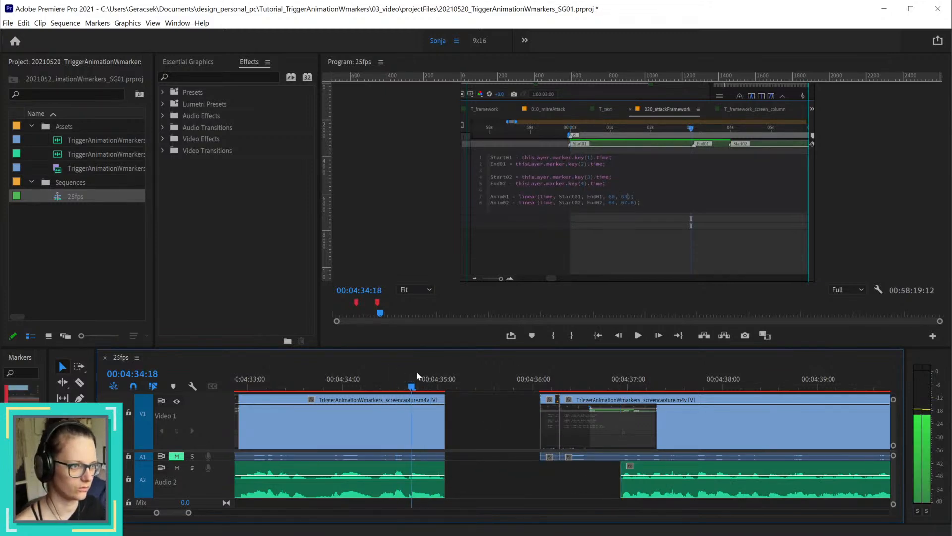
{"action": "left_click_drag", "start_coordinate": [548, 432], "coordinate": [437, 433]}
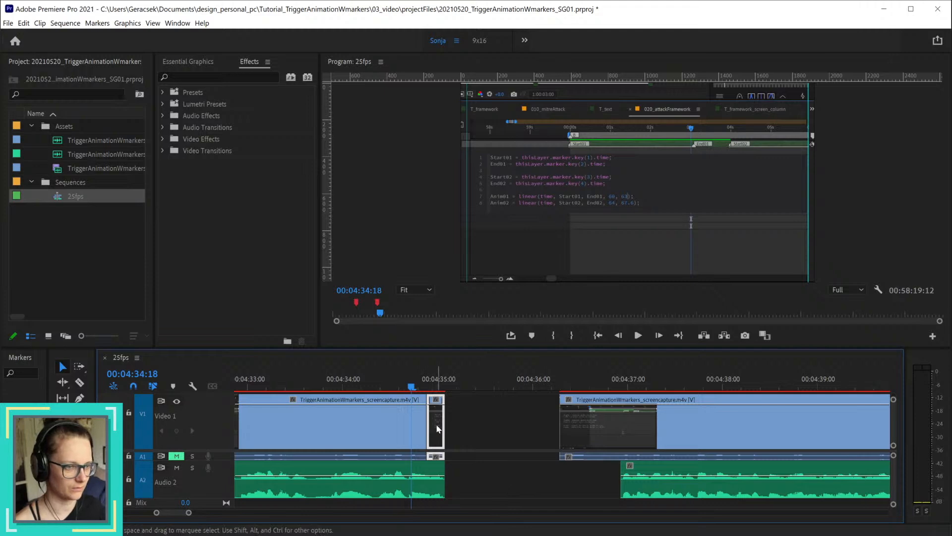
{"action": "left_click_drag", "start_coordinate": [438, 428], "coordinate": [550, 417]}
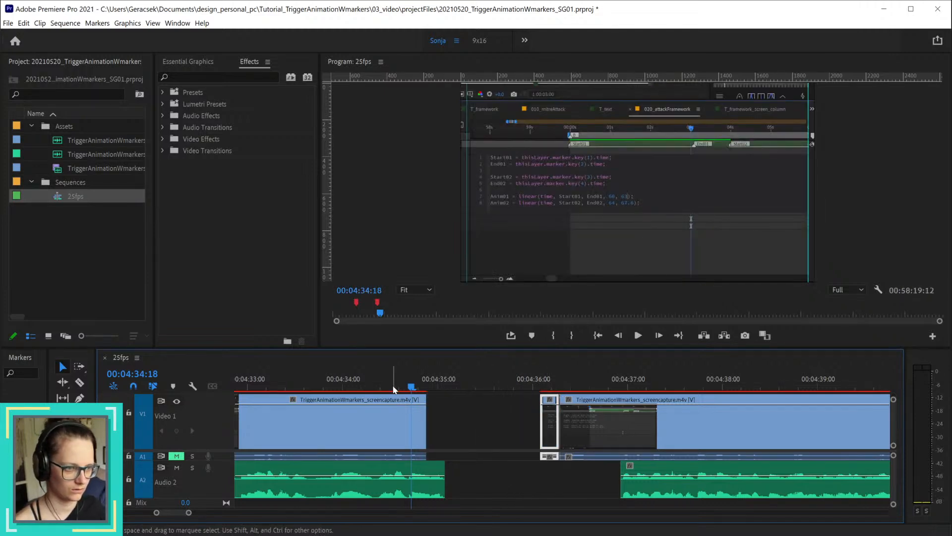
Step: Close the gap by trimming the preceding video to 00:04:33:11, ripple deleting the Audio 2 gap, and extending the video to the short piece
{"action": "left_click_drag", "start_coordinate": [411, 386], "coordinate": [290, 390]}
{"action": "left_click_drag", "start_coordinate": [426, 421], "coordinate": [291, 420]}
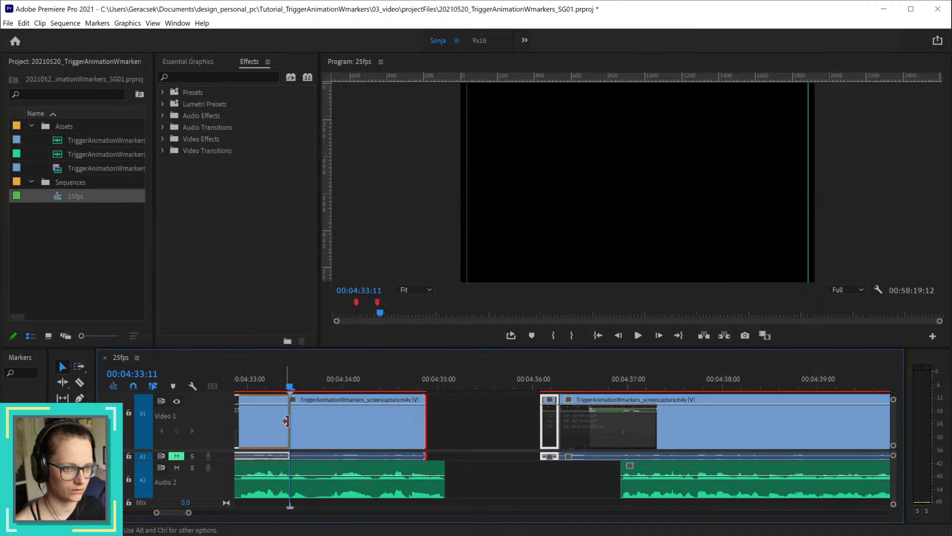
{"action": "right_click", "coordinate": [548, 472]}
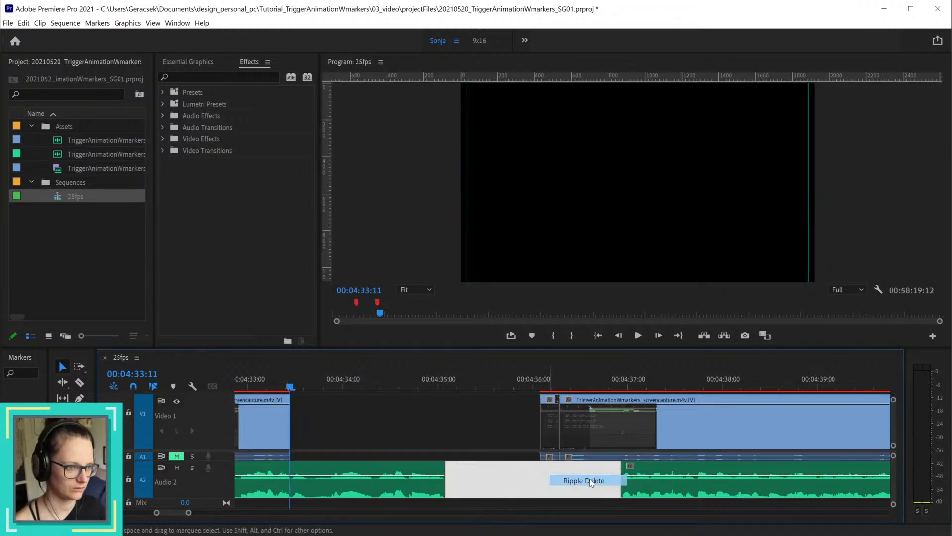
{"action": "left_click", "coordinate": [571, 478]}
{"action": "left_click_drag", "start_coordinate": [290, 416], "coordinate": [366, 416]}
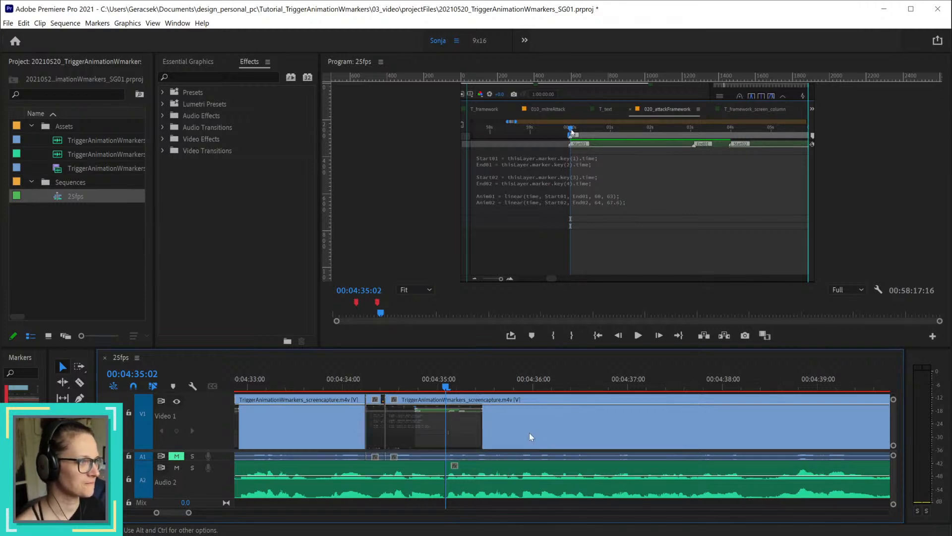
Step: Play the sequence from 00:04:31:21 to check the edited join around 00:04:35:02
{"action": "key", "text": "minus"}
{"action": "key", "text": "minus"}
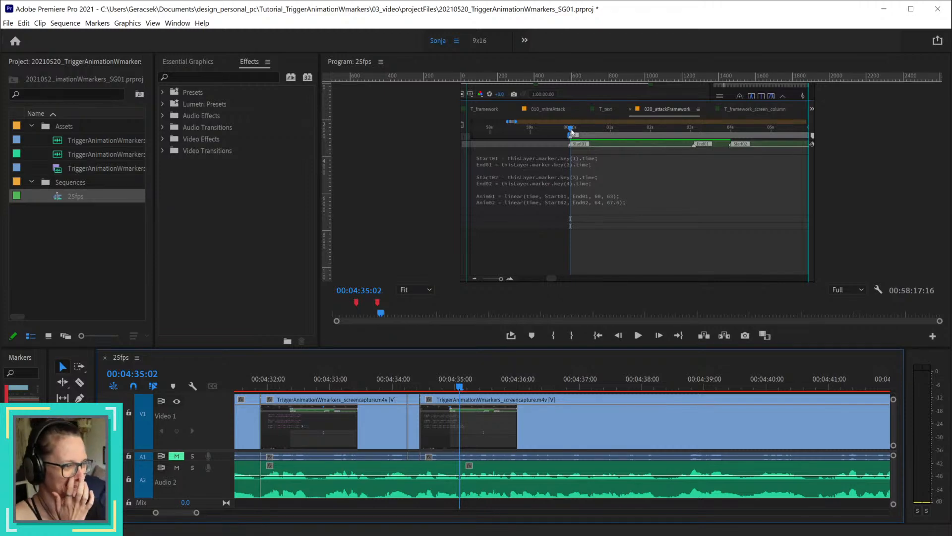
{"action": "left_click", "coordinate": [258, 386]}
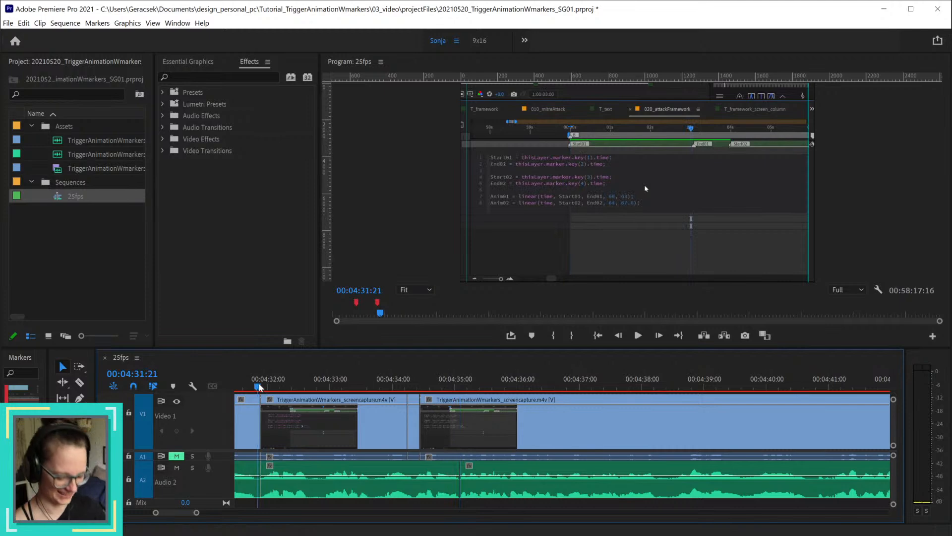
{"action": "key", "text": "space"}
{"action": "key", "text": "space"}
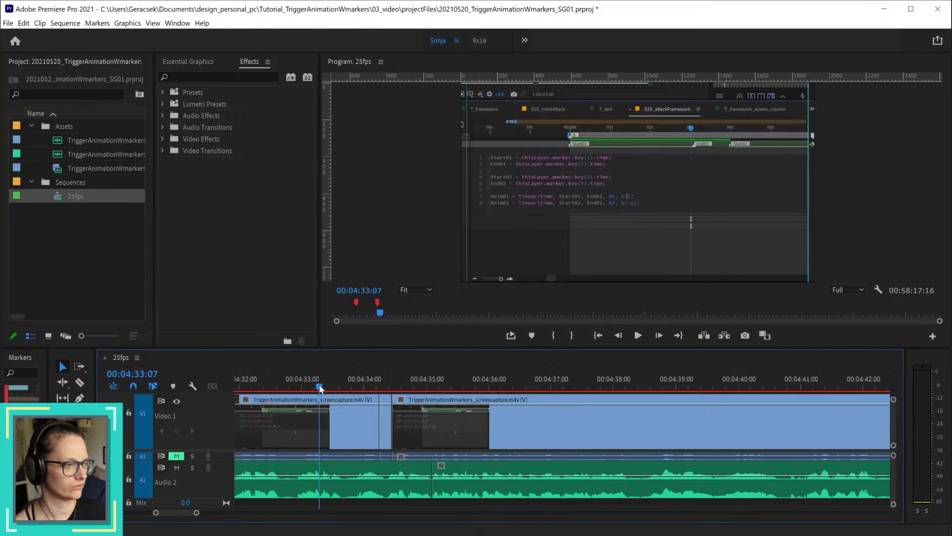
Step: Play the sequence from 00:04:33:07 to 00:04:52:12 to review the narration after the edited join
{"action": "key", "text": "space"}
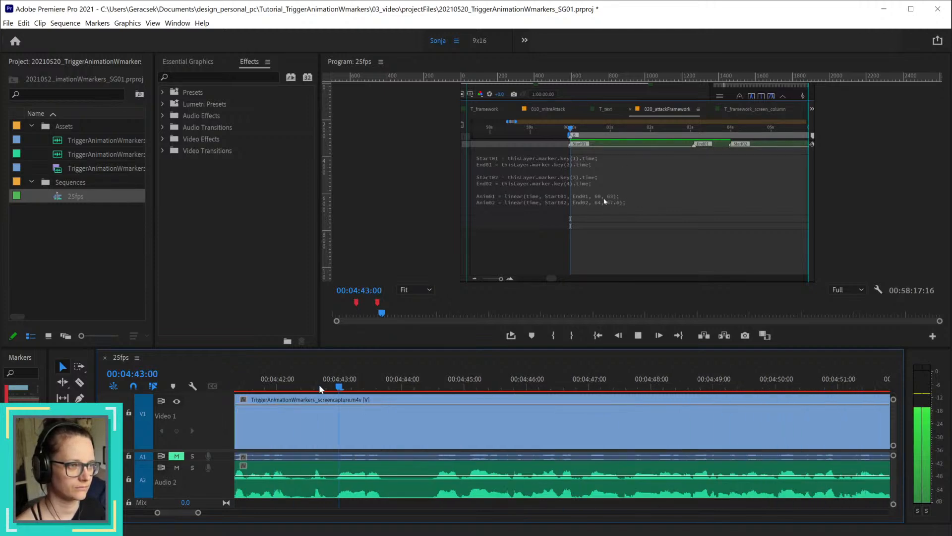
{"action": "key", "text": "space"}
{"action": "left_click_drag", "start_coordinate": [368, 382], "coordinate": [381, 383]}
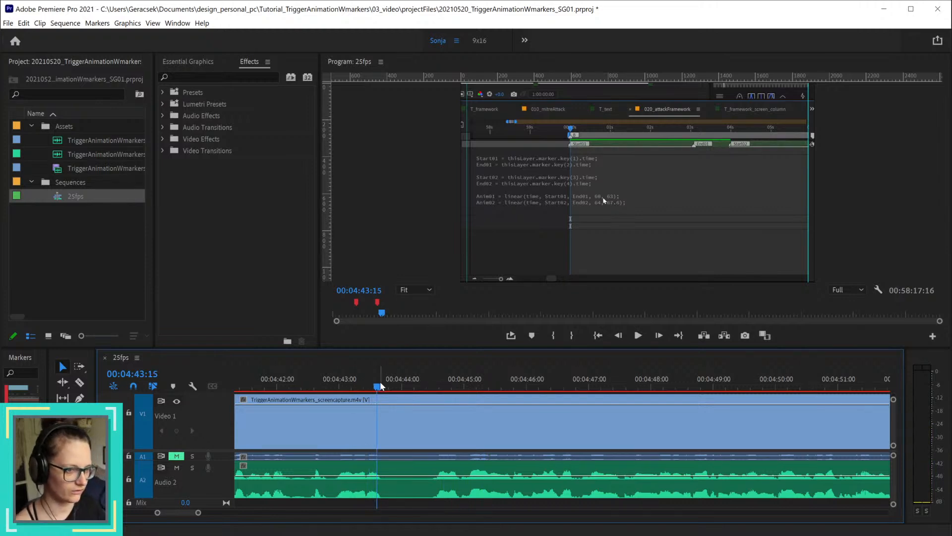
{"action": "key", "text": "space"}
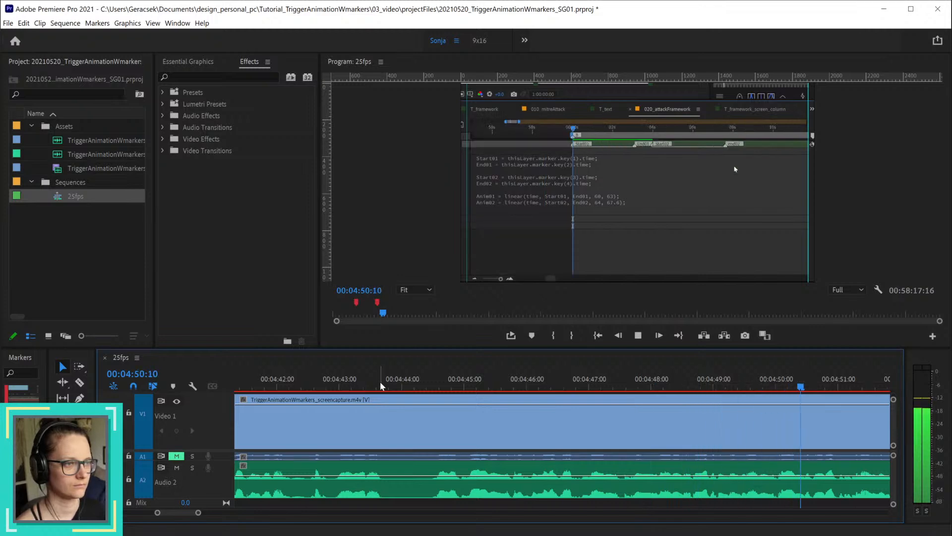
{"action": "key", "text": "space"}
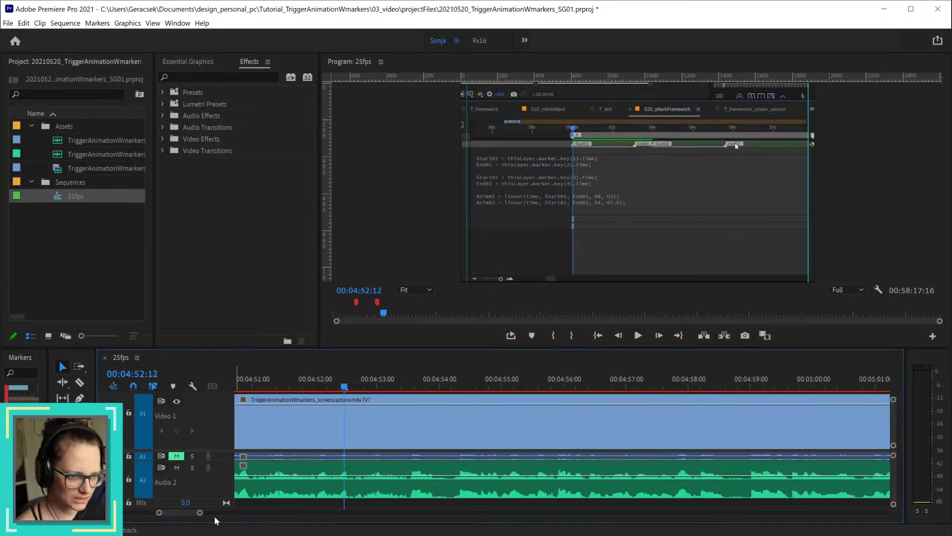
{"action": "scroll", "coordinate": [184, 511], "scroll_direction": "up", "scroll_amount": 5}
{"action": "scroll", "coordinate": [469, 450], "scroll_direction": "down", "scroll_amount": 5}
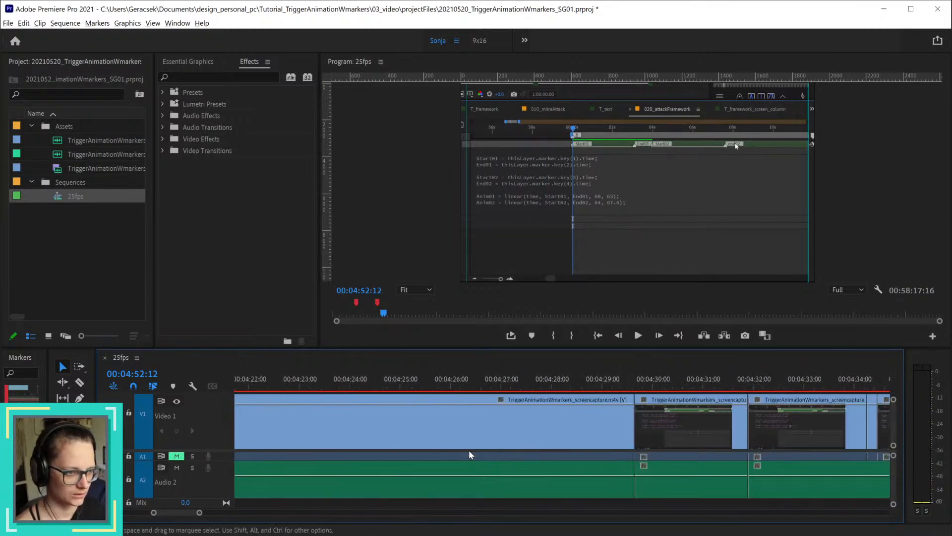
{"action": "scroll", "coordinate": [680, 451], "scroll_direction": "down", "scroll_amount": 4}
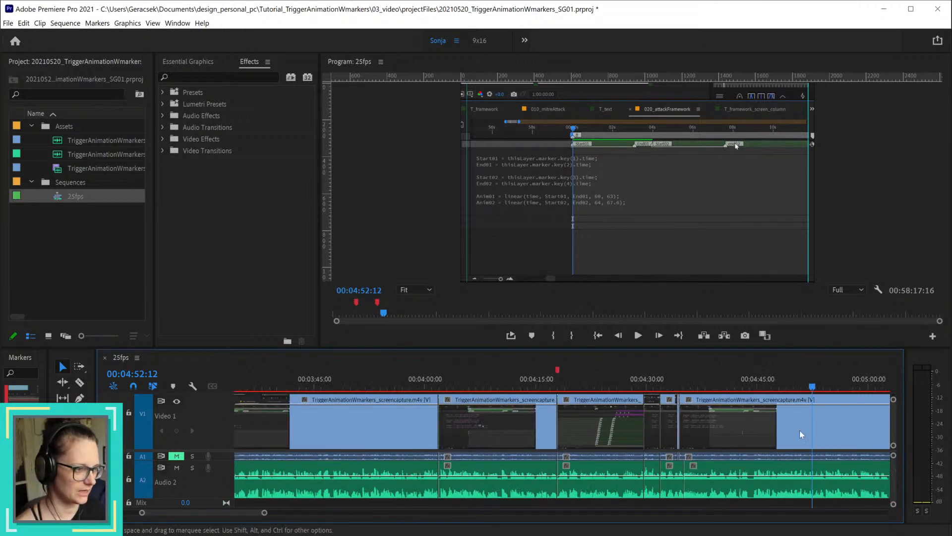
Step: Replay the narration from about 00:04:34 to 00:05:01:17 to find the passage worth cutting
{"action": "left_click", "coordinate": [677, 388]}
{"action": "scroll", "coordinate": [720, 409], "scroll_direction": "up", "scroll_amount": 3}
{"action": "key", "text": "space"}
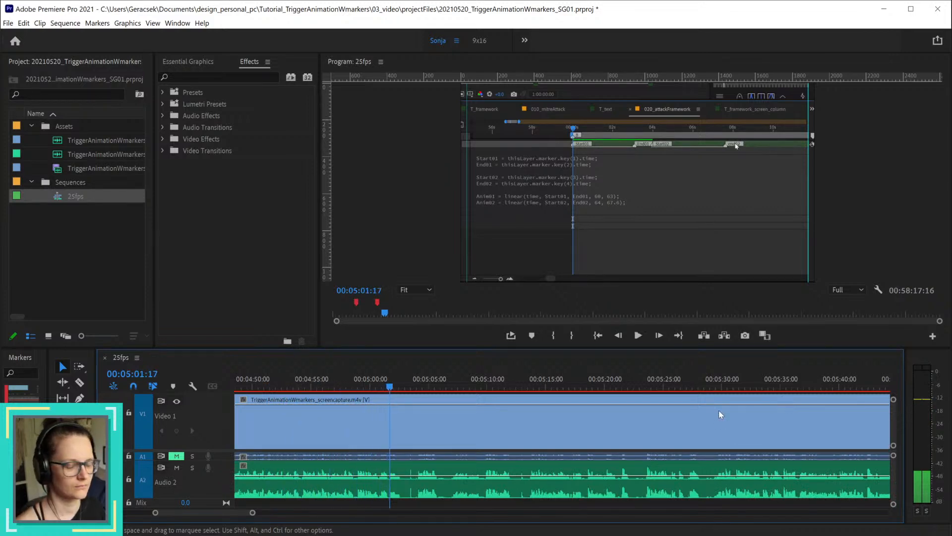
{"action": "key", "text": "space"}
{"action": "left_click_drag", "start_coordinate": [228, 509], "coordinate": [220, 510]}
{"action": "scroll", "coordinate": [697, 452], "scroll_direction": "up", "scroll_amount": 2}
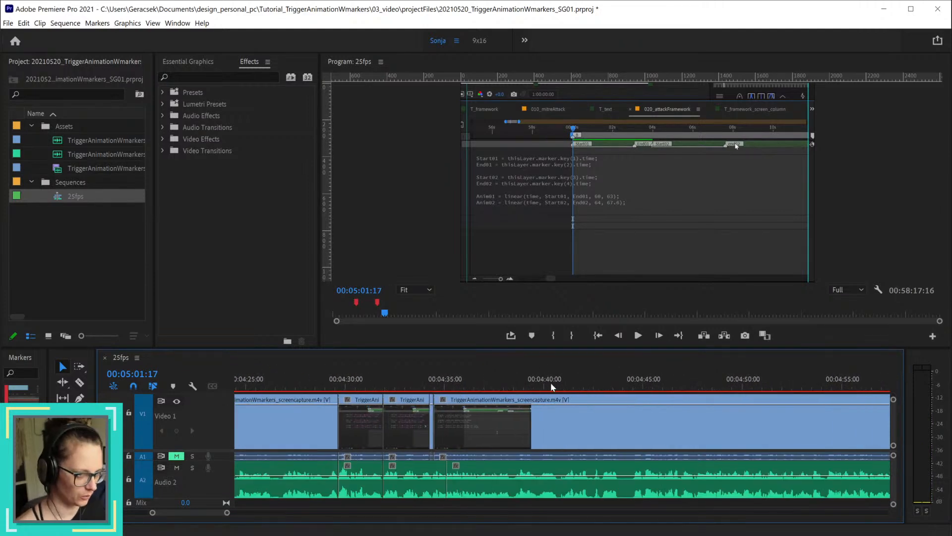
Step: Find the start of the unwanted narration and split all tracks at 00:04:42:22
{"action": "left_click_drag", "start_coordinate": [551, 382], "coordinate": [602, 384]}
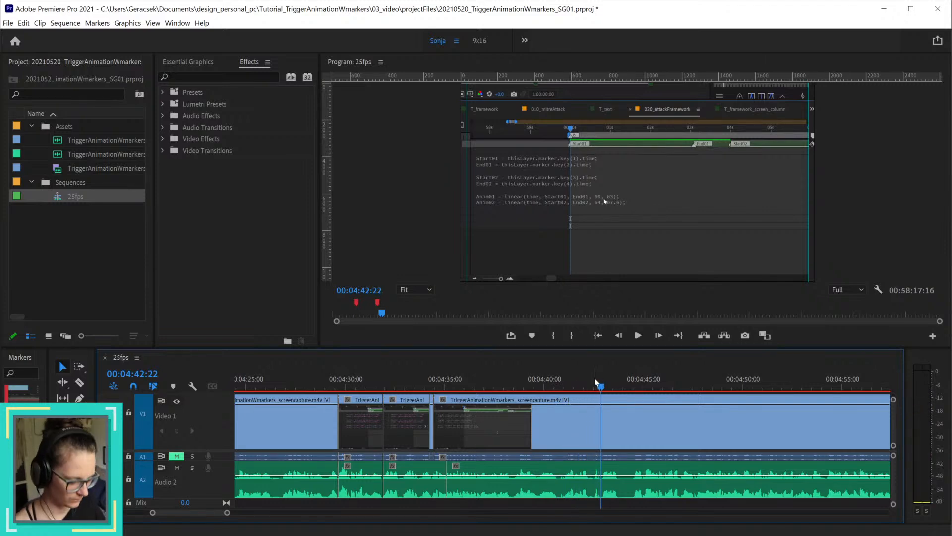
{"action": "key", "text": "ctrl+k"}
{"action": "left_click", "coordinate": [601, 386]}
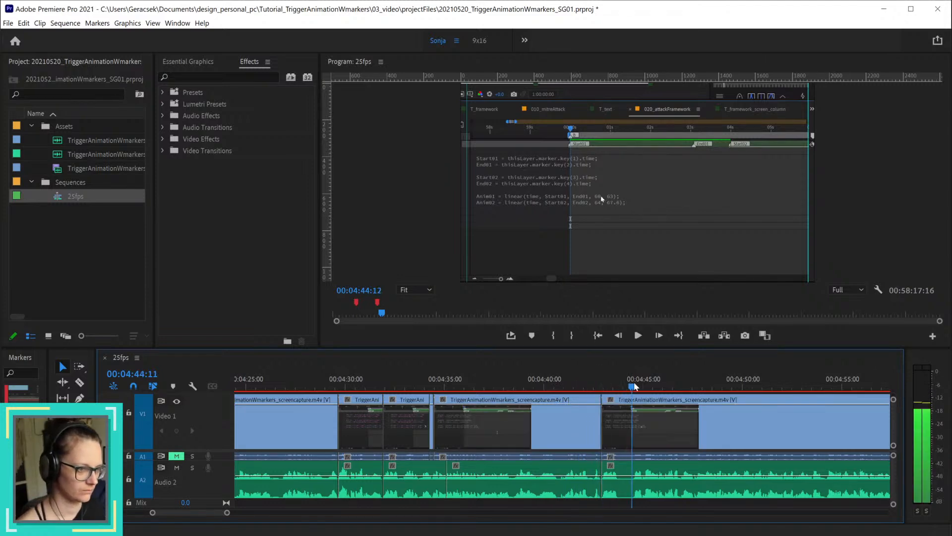
Step: Split all tracks at 00:04:46:22 and ripple delete the section back to 00:04:42:22
{"action": "left_click_drag", "start_coordinate": [601, 390], "coordinate": [828, 406]}
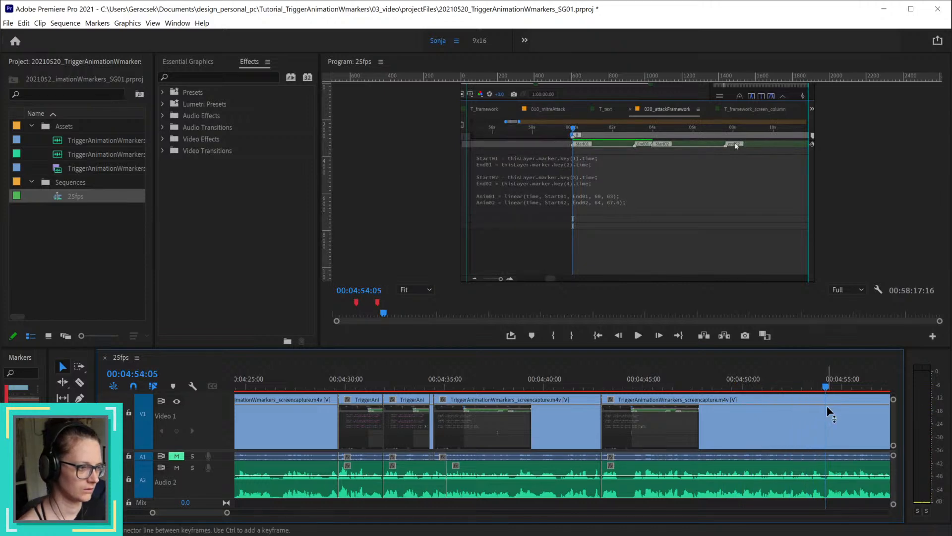
{"action": "key", "text": "space"}
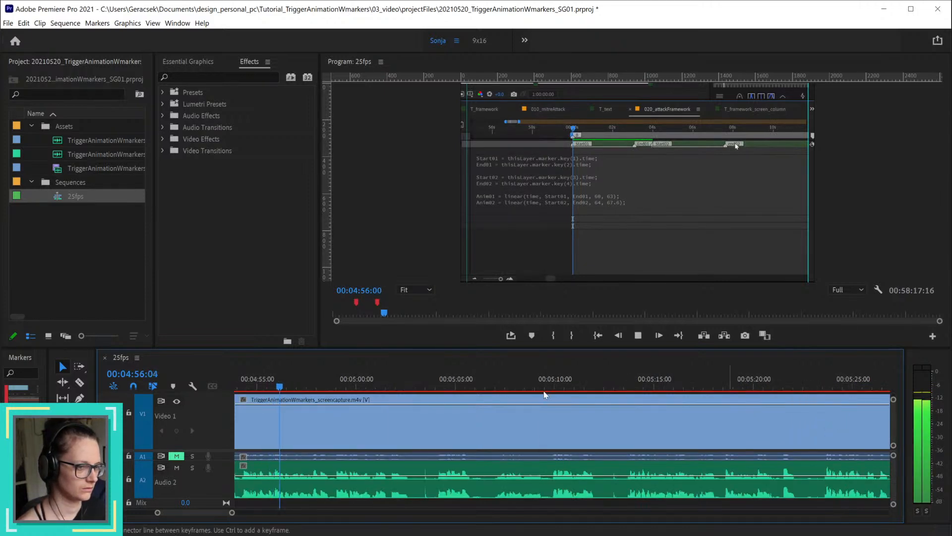
{"action": "key", "text": "space"}
{"action": "left_click_drag", "start_coordinate": [224, 513], "coordinate": [221, 513]}
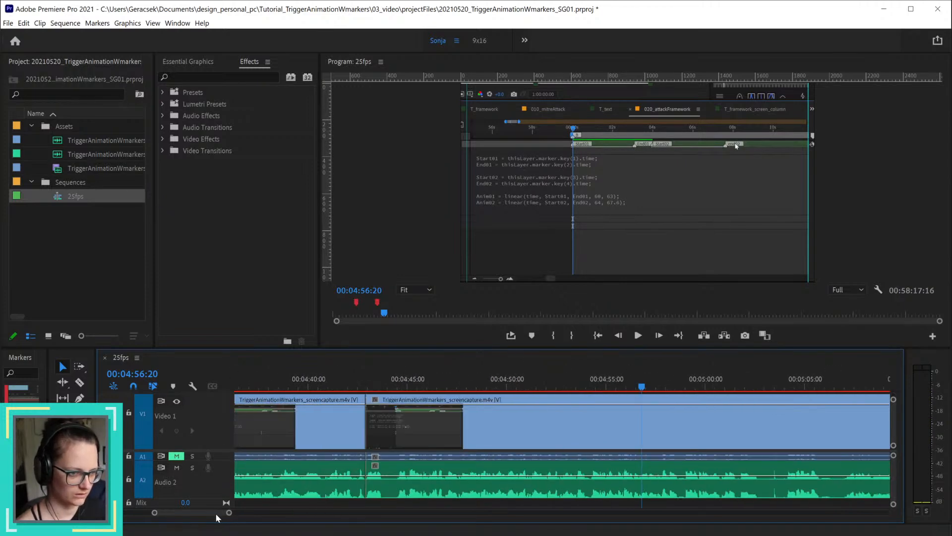
{"action": "mouse_move", "coordinate": [506, 386]}
{"action": "left_mouse_down"}
{"action": "mouse_move", "coordinate": [533, 390]}
{"action": "mouse_move", "coordinate": [516, 391]}
{"action": "left_mouse_up"}
{"action": "mouse_move", "coordinate": [438, 392]}
{"action": "left_mouse_down"}
{"action": "mouse_move", "coordinate": [487, 392]}
{"action": "mouse_move", "coordinate": [437, 392]}
{"action": "mouse_move", "coordinate": [449, 387]}
{"action": "left_mouse_up"}
{"action": "scroll", "coordinate": [444, 431], "scroll_direction": "up", "scroll_amount": 6}
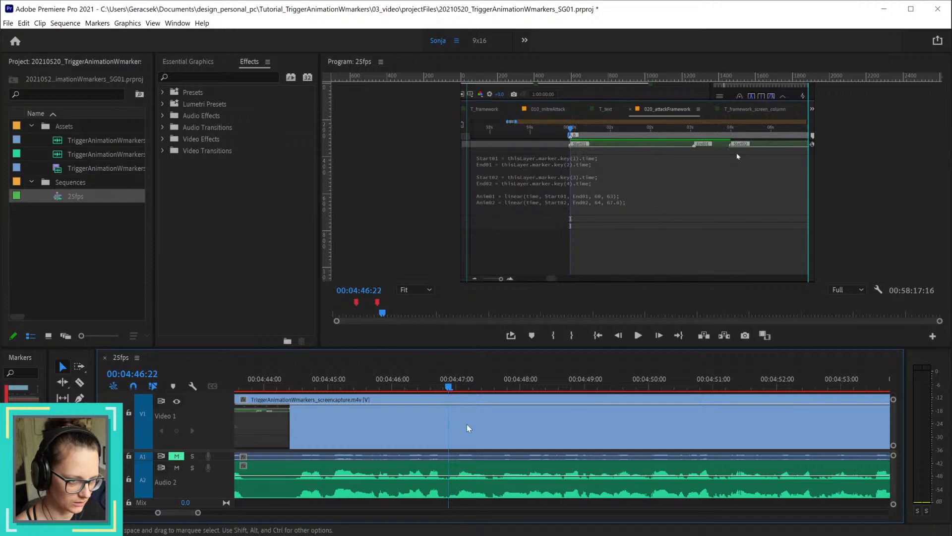
{"action": "scroll", "coordinate": [480, 437], "scroll_direction": "down", "scroll_amount": 2}
{"action": "scroll", "coordinate": [486, 436], "scroll_direction": "down", "scroll_amount": 2}
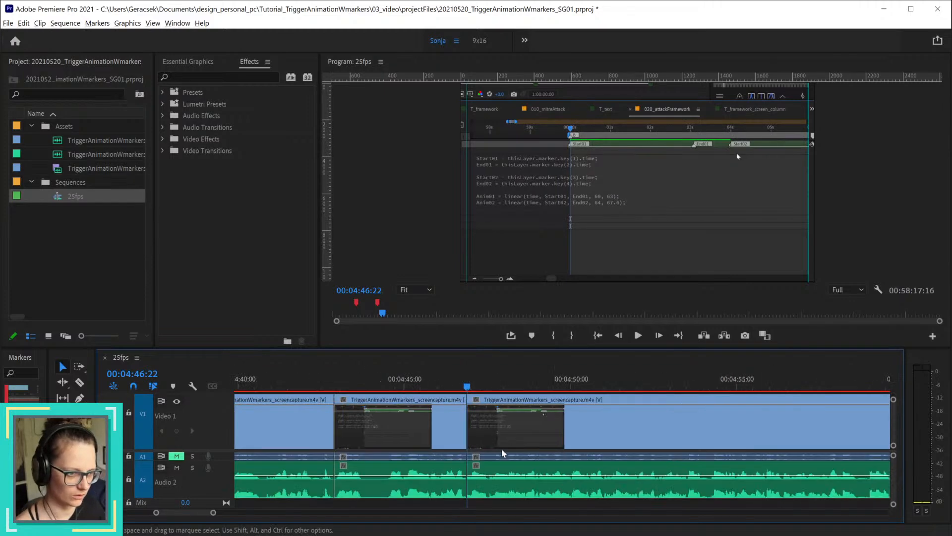
{"action": "key", "text": "Up"}
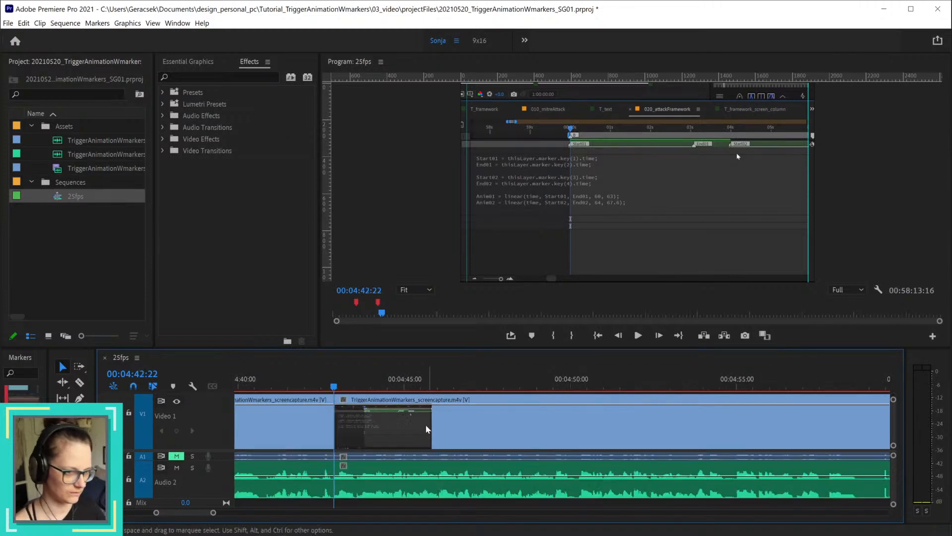
Step: Scrub across the join at 00:04:42:22 and the passage from about 00:04:35 to 00:04:37:21 to compare sound and picture
{"action": "scroll", "coordinate": [436, 432], "scroll_direction": "down", "scroll_amount": 2}
{"action": "scroll", "coordinate": [436, 432], "scroll_direction": "down", "scroll_amount": 2}
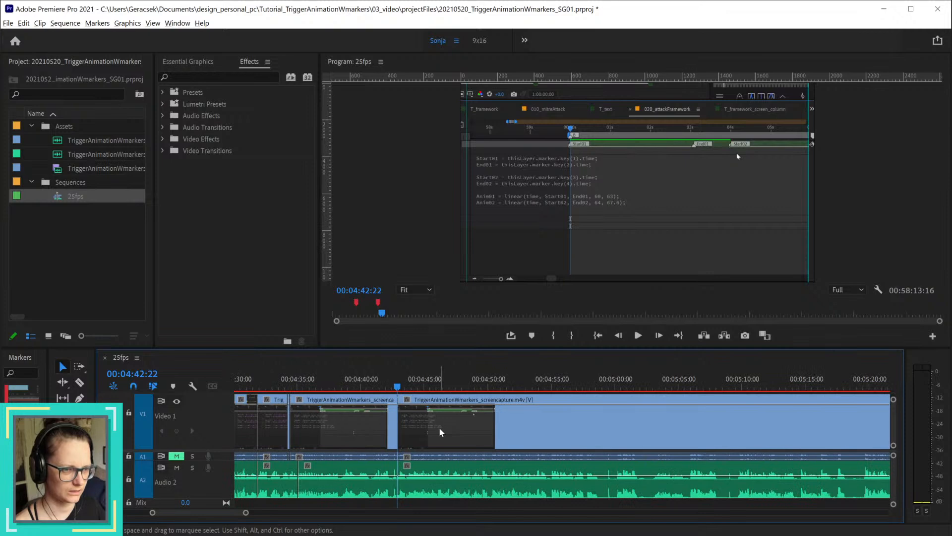
{"action": "left_click", "coordinate": [379, 387]}
{"action": "left_click_drag", "start_coordinate": [379, 387], "coordinate": [408, 389]}
{"action": "mouse_move", "coordinate": [388, 393]}
{"action": "left_mouse_down"}
{"action": "mouse_move", "coordinate": [403, 393]}
{"action": "mouse_move", "coordinate": [395, 393]}
{"action": "left_mouse_up"}
{"action": "scroll", "coordinate": [390, 439], "scroll_direction": "up", "scroll_amount": 3}
{"action": "scroll", "coordinate": [389, 439], "scroll_direction": "up", "scroll_amount": 3}
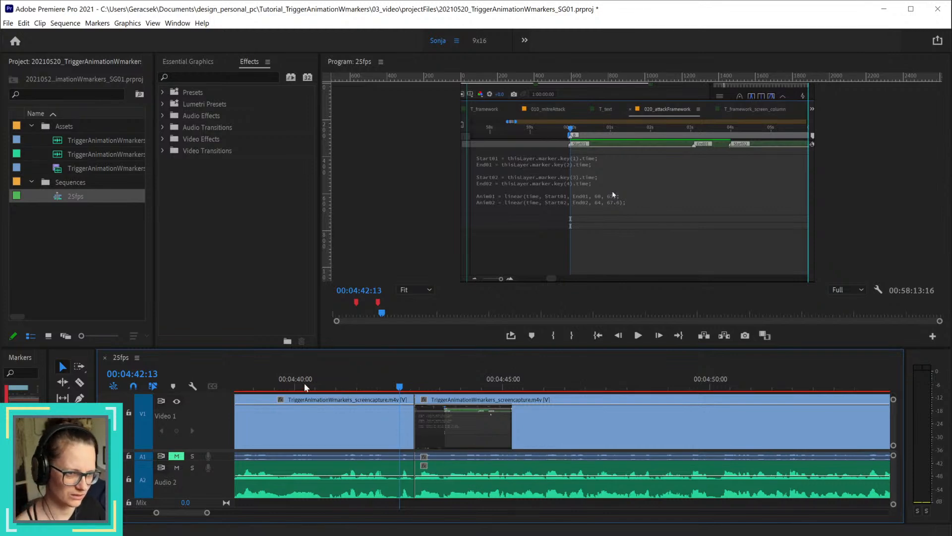
{"action": "scroll", "coordinate": [350, 433], "scroll_direction": "down", "scroll_amount": 3}
{"action": "scroll", "coordinate": [350, 433], "scroll_direction": "down", "scroll_amount": 2}
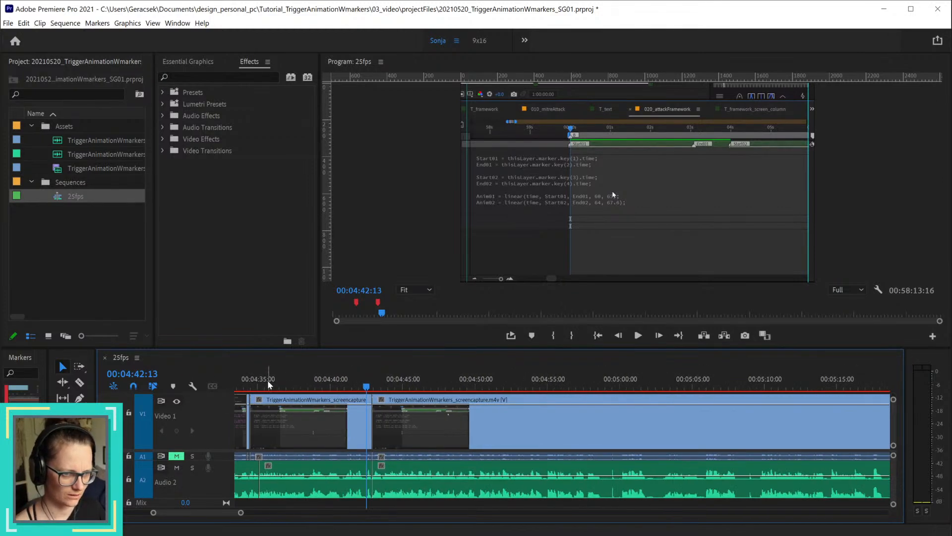
{"action": "left_click_drag", "start_coordinate": [263, 387], "coordinate": [301, 394]}
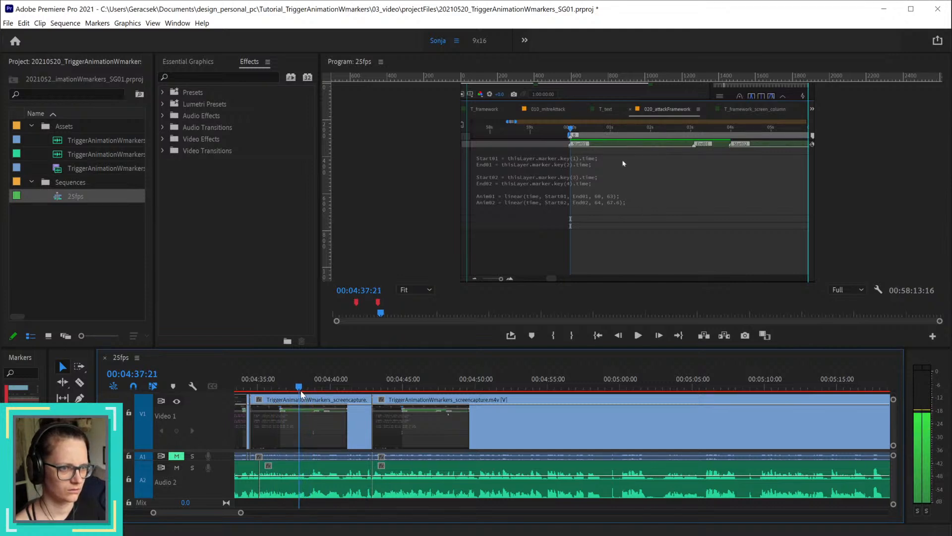
Step: Move the Video 1 and Audio 1 cut at 00:04:42:22 back to about 00:04:39:10, trimming the earlier clip and extending the later one
{"action": "scroll", "coordinate": [289, 431], "scroll_direction": "up", "scroll_amount": 4}
{"action": "left_click_drag", "start_coordinate": [185, 513], "coordinate": [184, 516]}
{"action": "scroll", "coordinate": [595, 447], "scroll_direction": "down", "scroll_amount": 2}
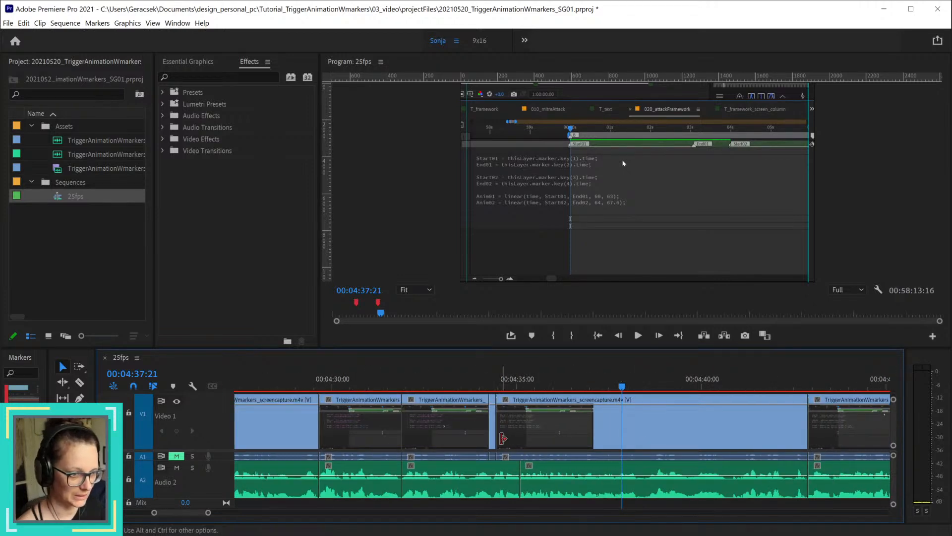
{"action": "left_click_drag", "start_coordinate": [502, 417], "coordinate": [623, 416]}
{"action": "left_click_drag", "start_coordinate": [784, 422], "coordinate": [667, 427]}
{"action": "left_click_drag", "start_coordinate": [809, 422], "coordinate": [679, 423]}
Step: Scrub and play past the adjusted video cut up to 00:04:54:10 to check picture and narration
{"action": "left_click_drag", "start_coordinate": [678, 386], "coordinate": [835, 406]}
{"action": "left_click_drag", "start_coordinate": [495, 387], "coordinate": [475, 386]}
{"action": "key", "text": "space"}
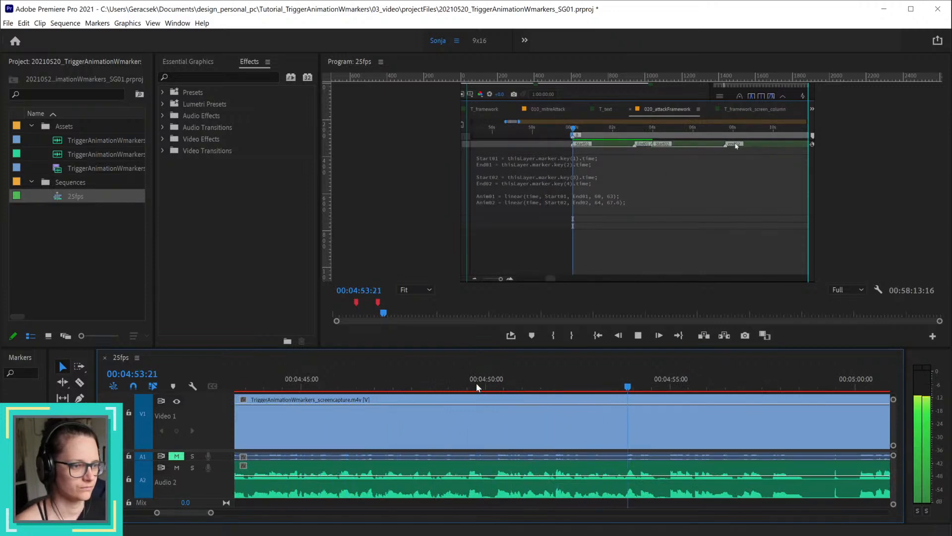
{"action": "key", "text": "space"}
{"action": "scroll", "coordinate": [568, 469], "scroll_direction": "down", "scroll_amount": 1, "text": "alt"}
{"action": "scroll", "coordinate": [567, 470], "scroll_direction": "down", "scroll_amount": 1, "text": "alt"}
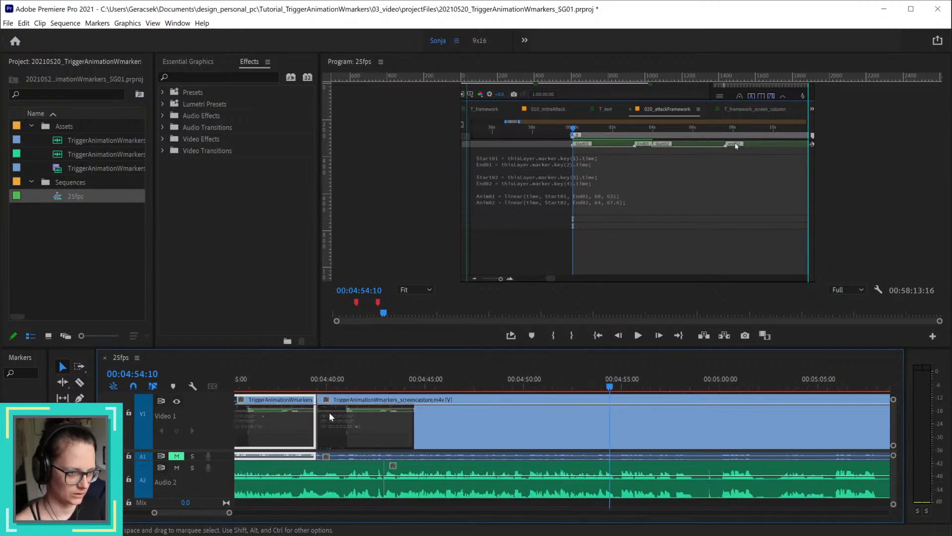
Step: Locate the start of the next unwanted narration passage and split all tracks at 00:04:46:15
{"action": "left_click_drag", "start_coordinate": [335, 385], "coordinate": [460, 388]}
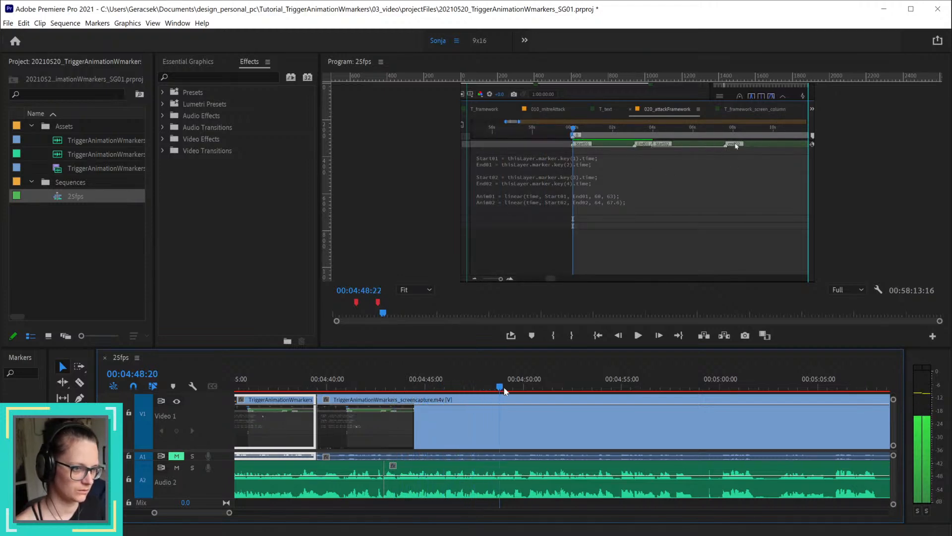
{"action": "left_click_drag", "start_coordinate": [520, 392], "coordinate": [434, 390]}
{"action": "key", "text": "="}
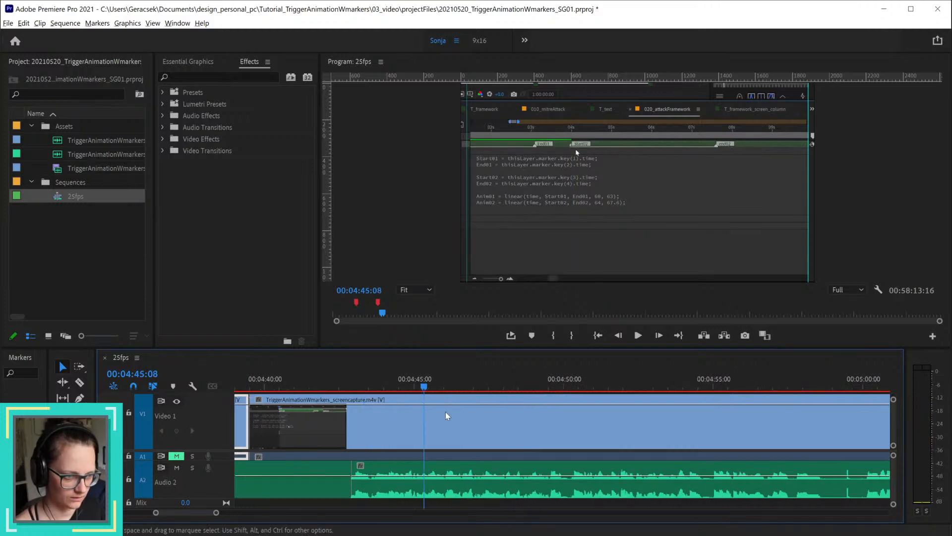
{"action": "key", "text": "="}
{"action": "key", "text": "="}
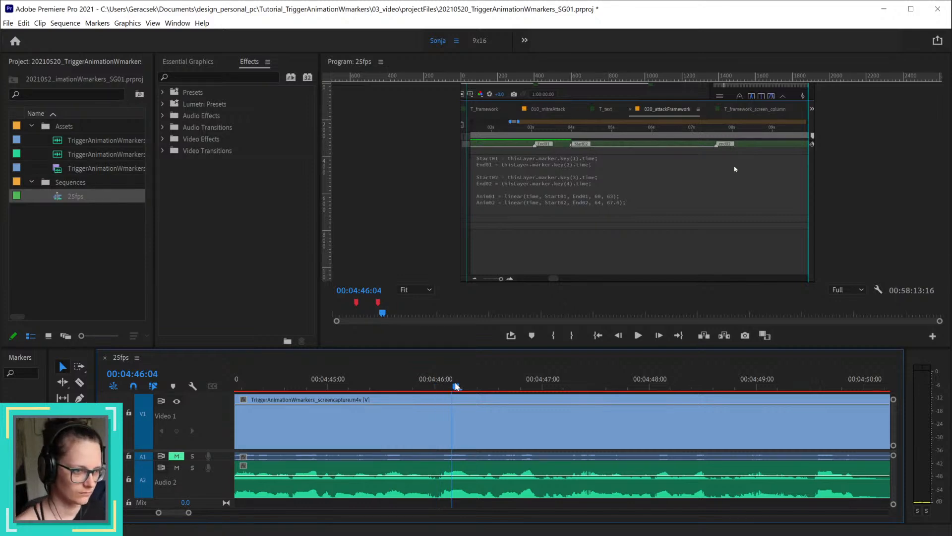
{"action": "left_click_drag", "start_coordinate": [456, 386], "coordinate": [496, 383]}
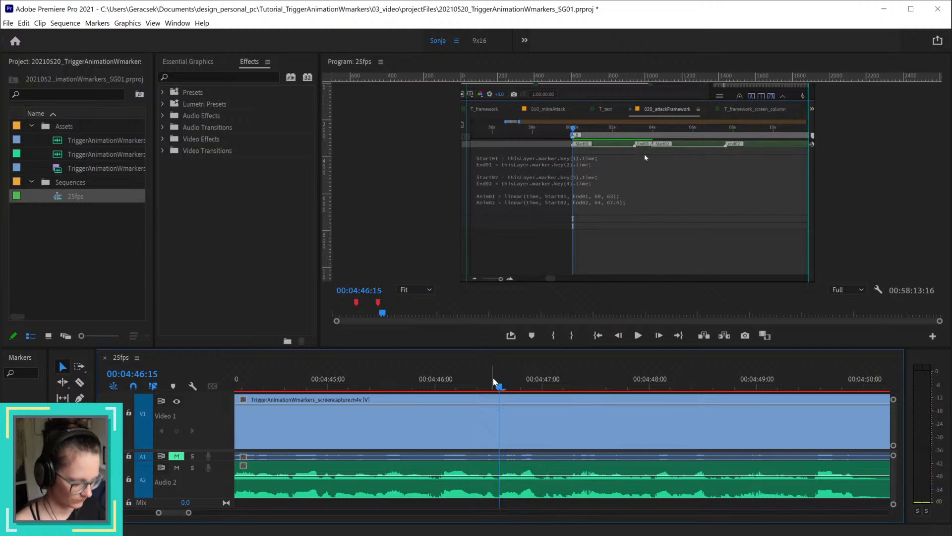
{"action": "key", "text": "ctrl+k"}
{"action": "scroll", "coordinate": [595, 447], "scroll_direction": "down", "scroll_amount": 3}
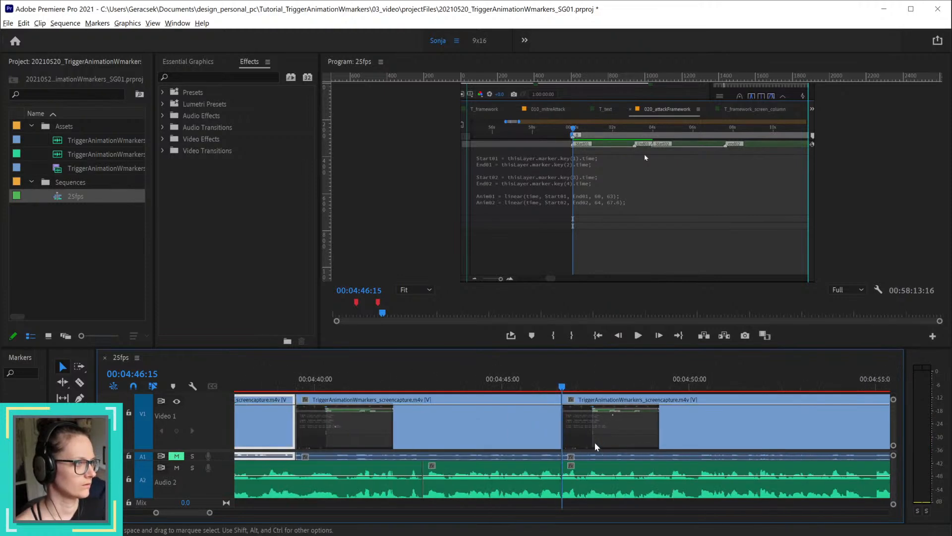
{"action": "scroll", "coordinate": [595, 447], "scroll_direction": "down", "scroll_amount": 3}
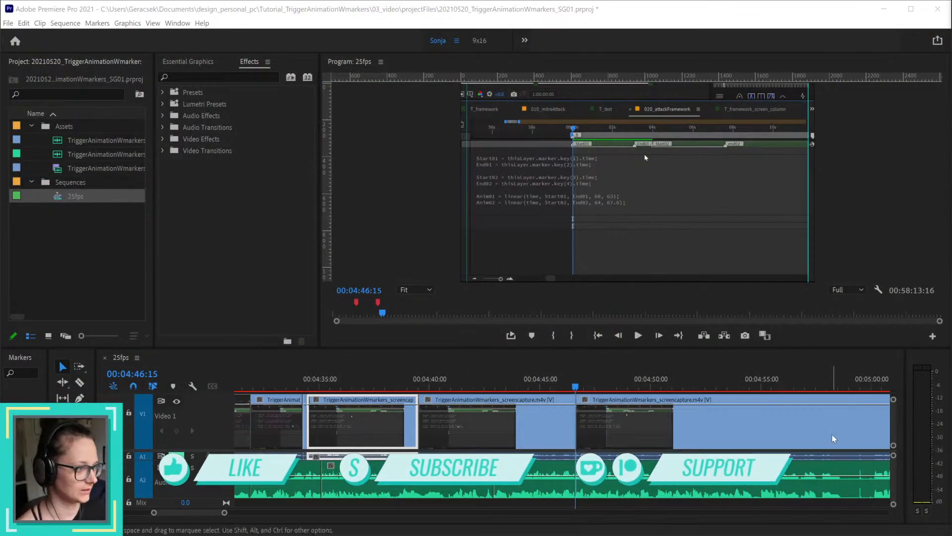
Step: Split all tracks at 00:04:50:06 and ripple delete the section back to 00:04:46:15
{"action": "left_click", "coordinate": [566, 387]}
{"action": "left_click_drag", "start_coordinate": [572, 389], "coordinate": [656, 392]}
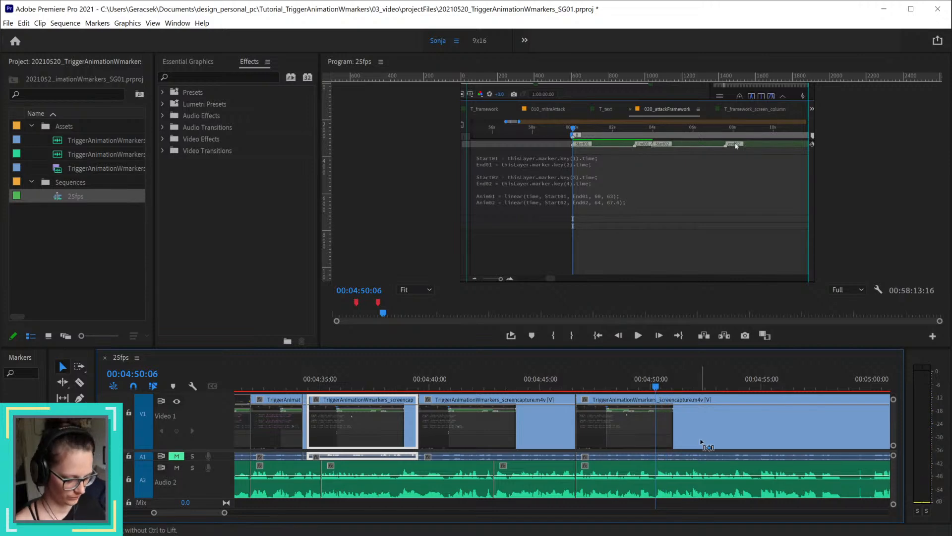
{"action": "key", "text": "ctrl+k"}
{"action": "left_click", "coordinate": [629, 428]}
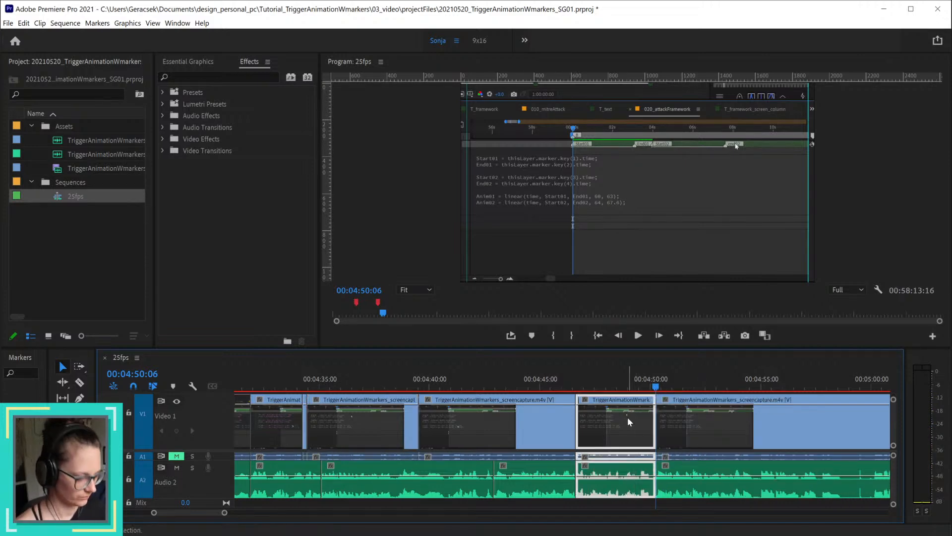
{"action": "key", "text": "shift+Delete"}
Step: Play through the join at 00:04:46:15 to about 00:04:55:21, and re-check the narration around 00:04:51:09
{"action": "left_click", "coordinate": [464, 386]}
{"action": "left_click_drag", "start_coordinate": [465, 386], "coordinate": [547, 392]}
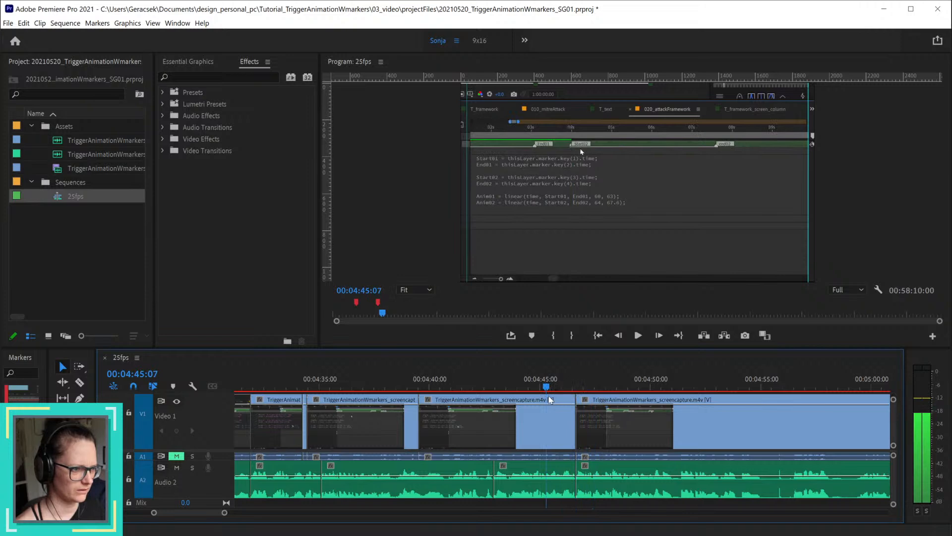
{"action": "key", "text": "space"}
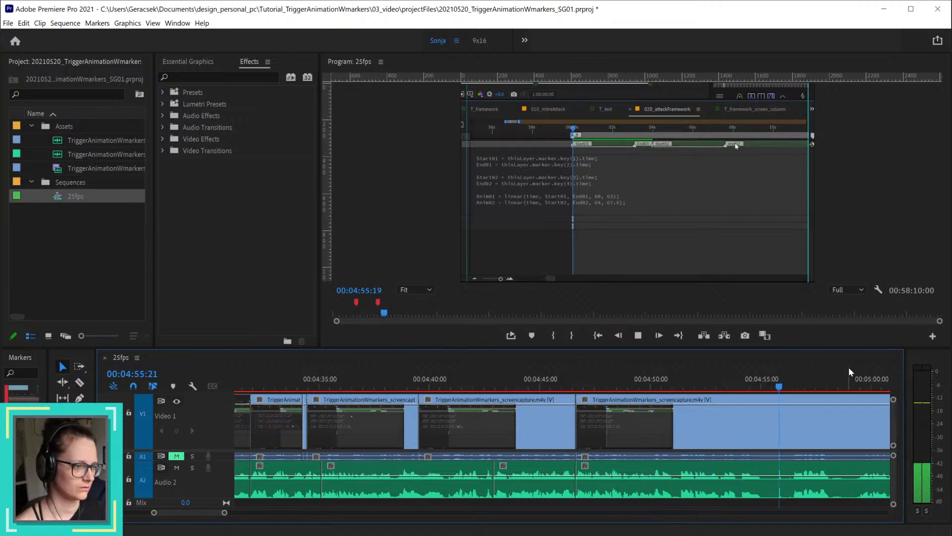
{"action": "left_click", "coordinate": [682, 381]}
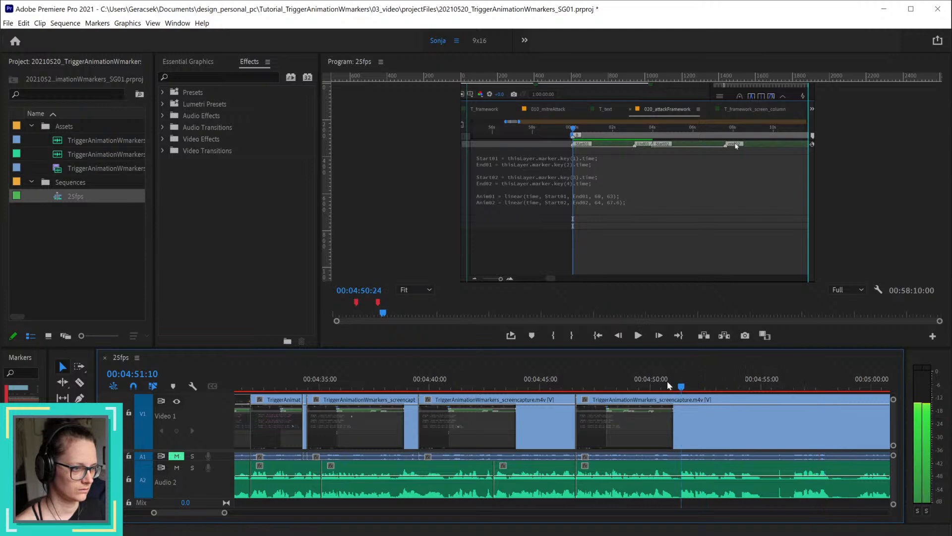
{"action": "left_click_drag", "start_coordinate": [682, 386], "coordinate": [696, 386]}
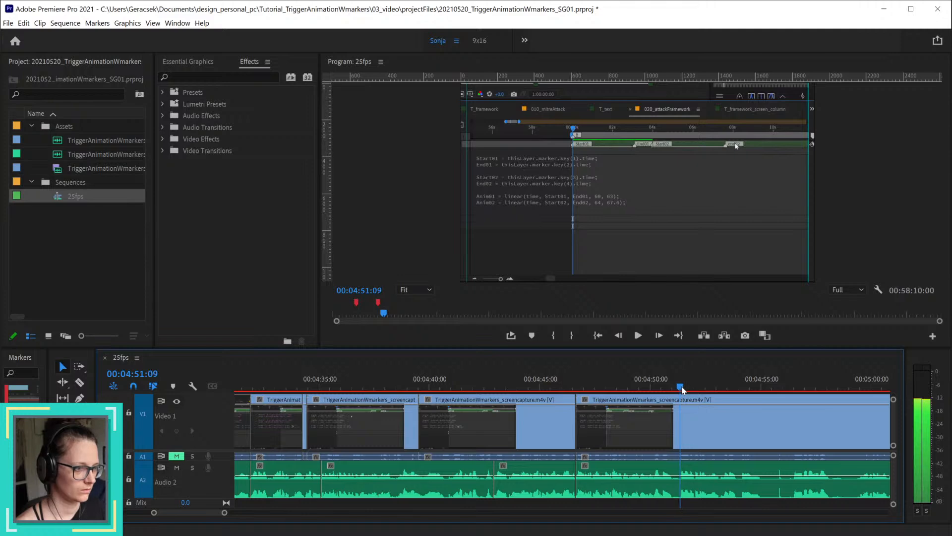
Step: Listen ahead to about 00:05:06:21 for the next unwanted narration passage and split all tracks at its start, 00:04:53:03
{"action": "scroll", "coordinate": [847, 459], "scroll_direction": "down", "scroll_amount": 4, "text": "alt"}
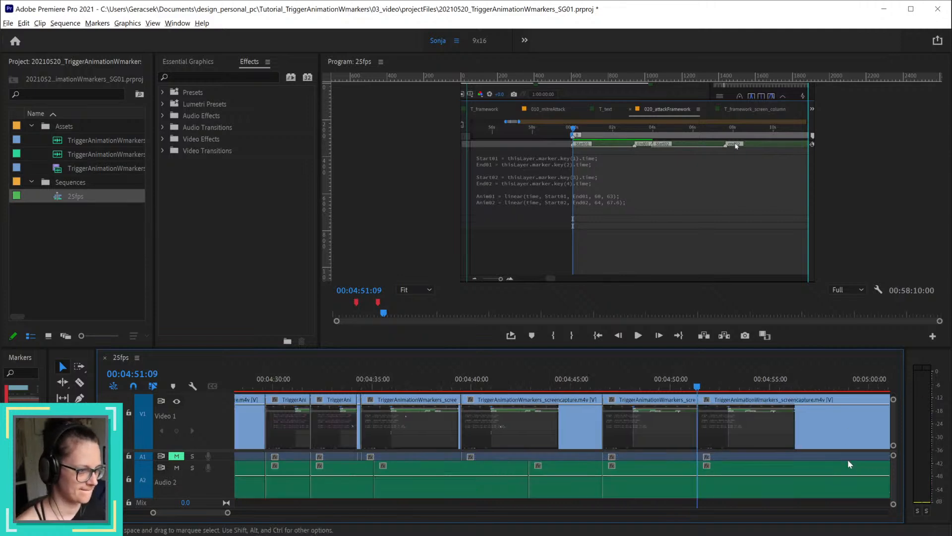
{"action": "left_click_drag", "start_coordinate": [231, 512], "coordinate": [238, 513]}
{"action": "scroll", "coordinate": [483, 461], "scroll_direction": "up", "scroll_amount": 1, "text": "alt"}
{"action": "left_click_drag", "start_coordinate": [457, 386], "coordinate": [621, 404]}
{"action": "scroll", "coordinate": [455, 441], "scroll_direction": "up", "scroll_amount": 4}
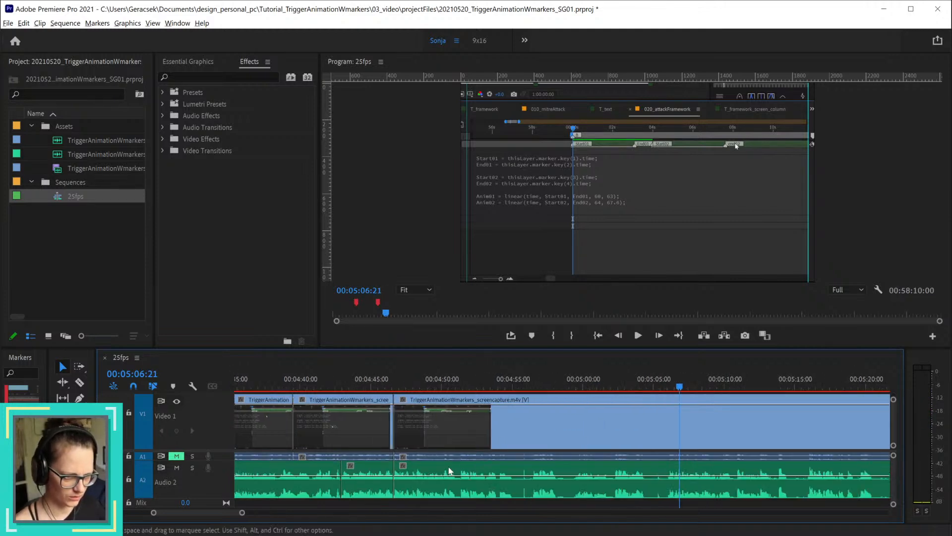
{"action": "left_click_drag", "start_coordinate": [453, 389], "coordinate": [522, 392]}
{"action": "key", "text": "ctrl+k"}
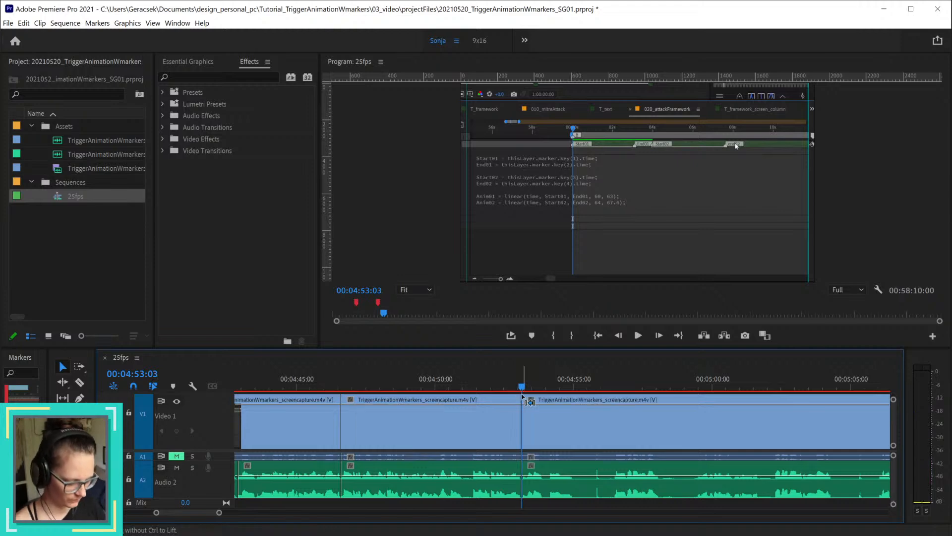
Step: Split all tracks at 00:05:06:00 and ripple delete the section back to 00:04:53:03
{"action": "scroll", "coordinate": [704, 461], "scroll_direction": "down", "scroll_amount": 3}
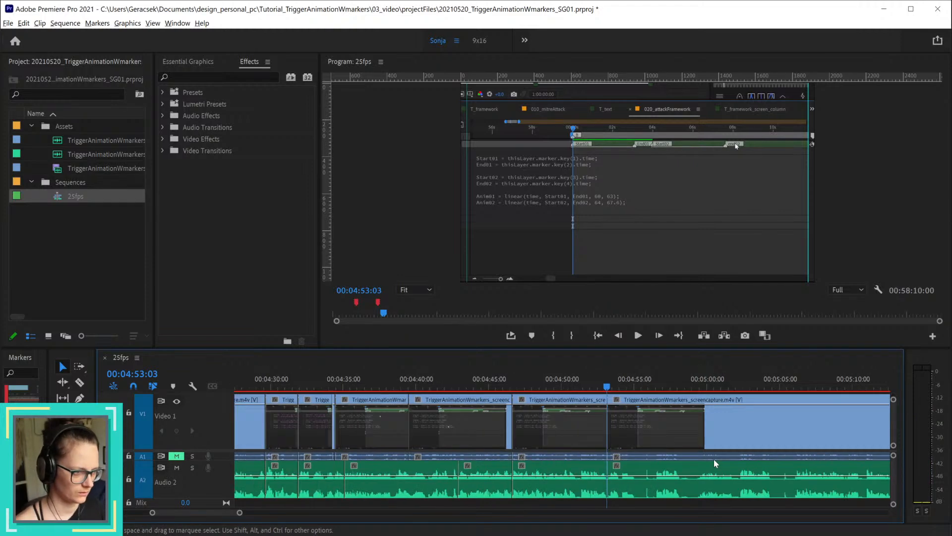
{"action": "left_click", "coordinate": [788, 387]}
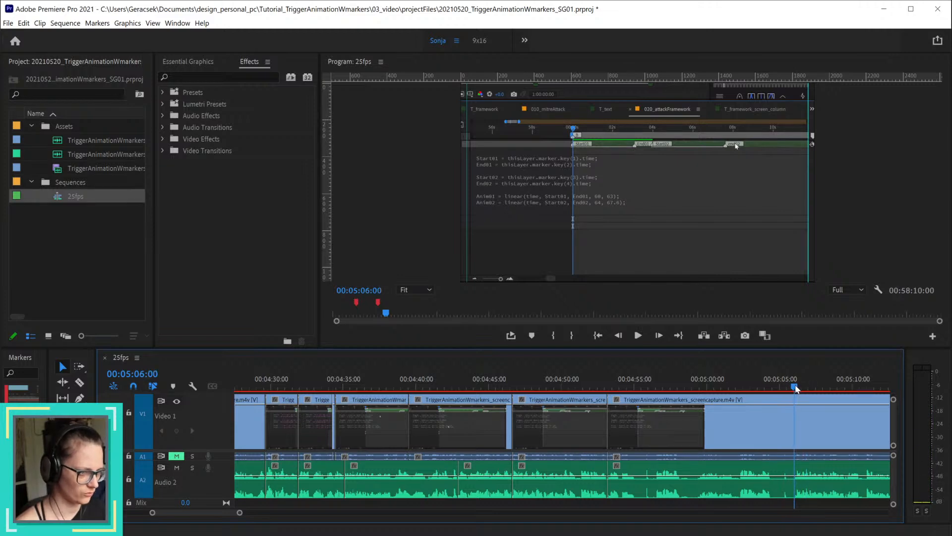
{"action": "key", "text": "ctrl+k"}
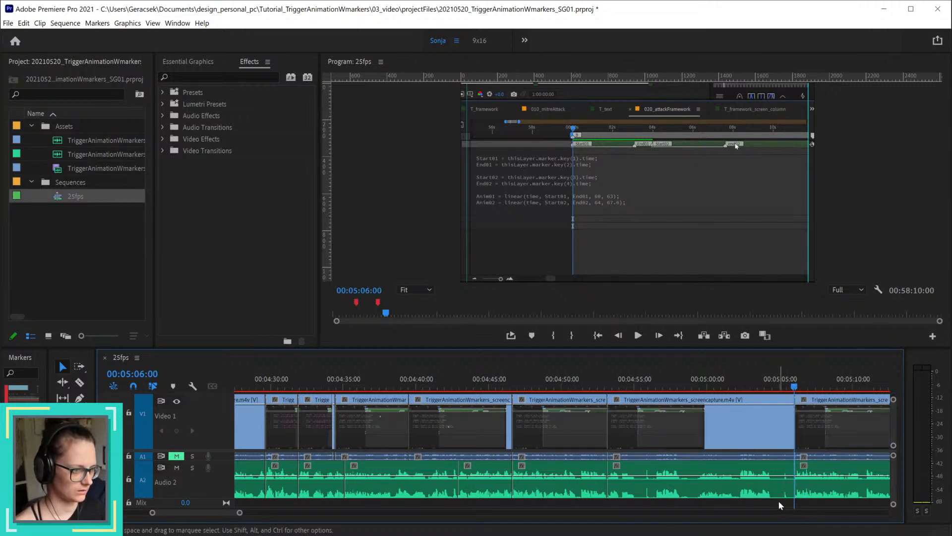
{"action": "left_click", "coordinate": [773, 489]}
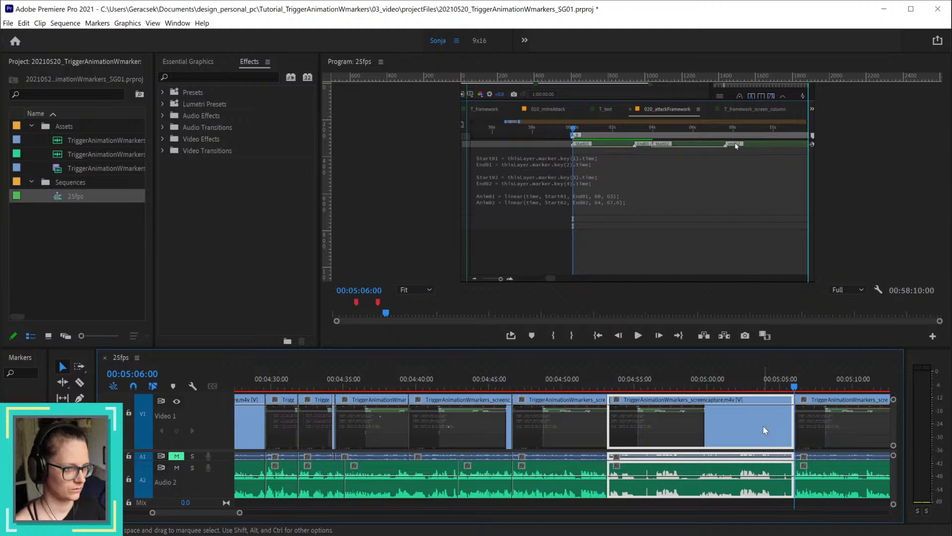
{"action": "key", "text": "shift+Delete"}
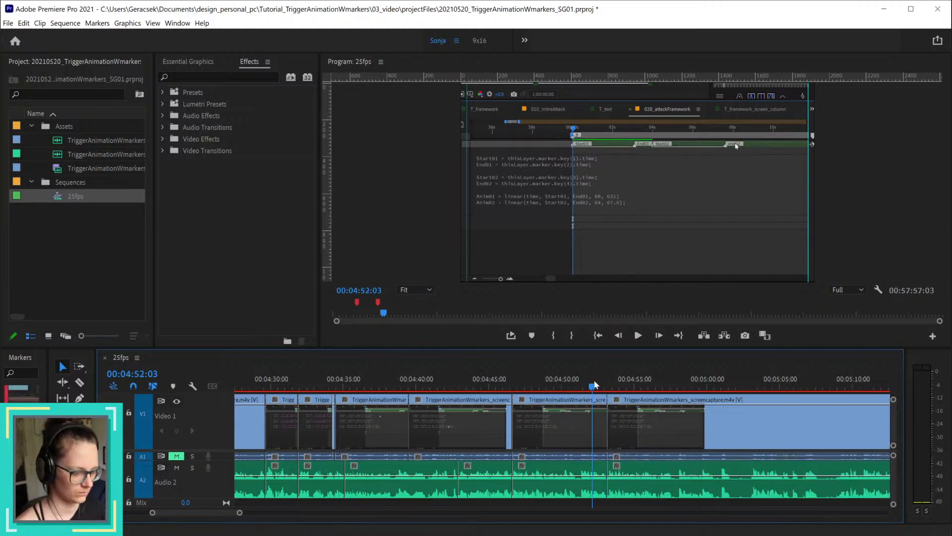
Step: Play through the join, split all tracks at 00:05:00:24, and trim the following video clip's start to 00:05:02:07
{"action": "key", "text": "space"}
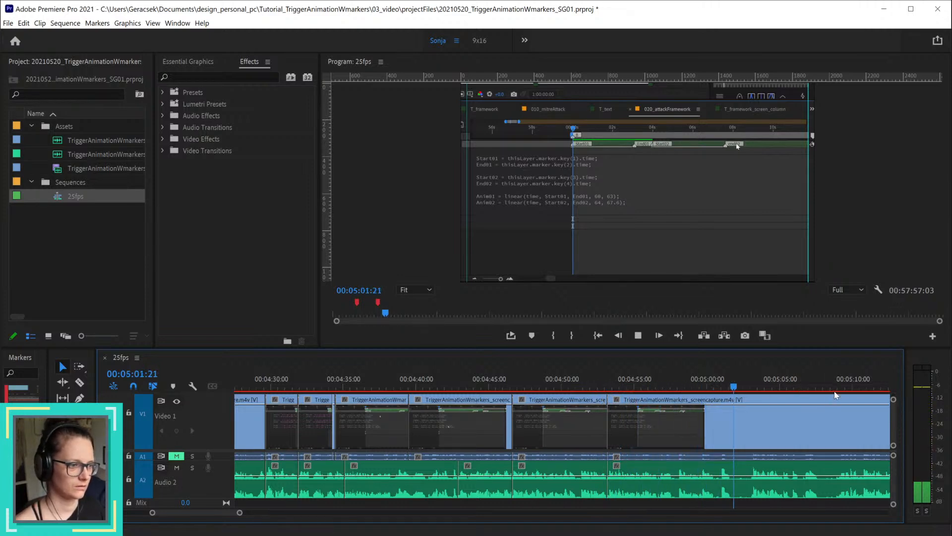
{"action": "key", "text": "space"}
{"action": "left_click_drag", "start_coordinate": [703, 386], "coordinate": [741, 386]}
{"action": "key", "text": "ctrl+k"}
{"action": "left_click", "coordinate": [755, 419]}
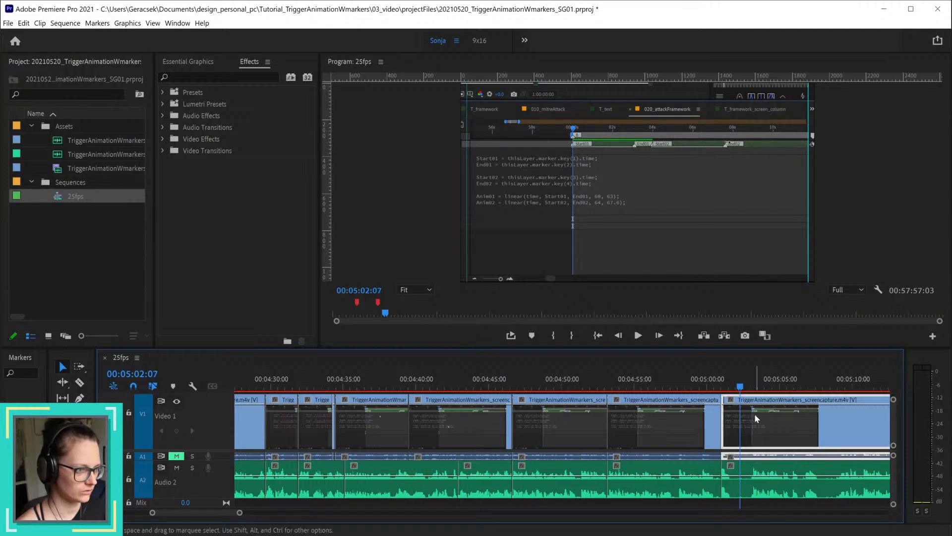
{"action": "left_click_drag", "start_coordinate": [755, 418], "coordinate": [774, 418]}
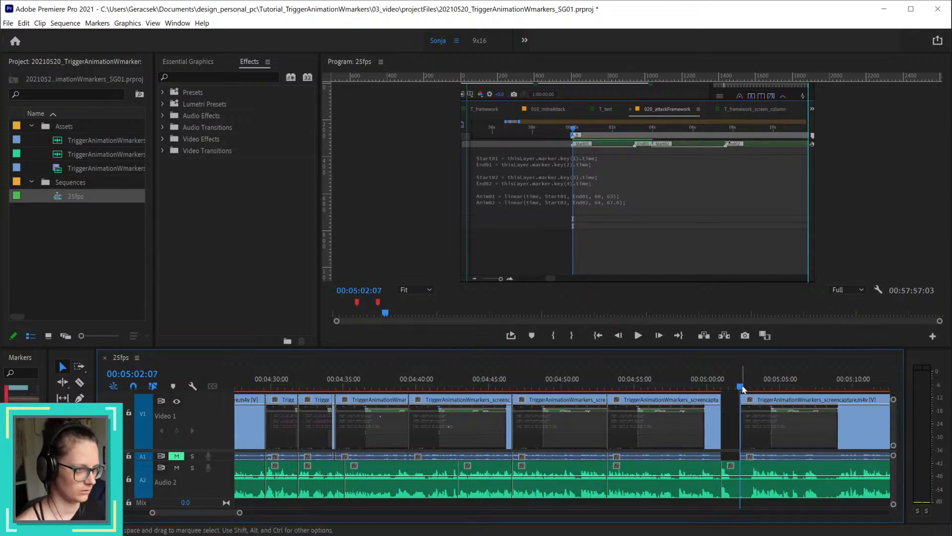
Step: Remove the Audio 2 narration from 00:05:00:24 up to 00:05:03:01
{"action": "left_click", "coordinate": [744, 387]}
{"action": "left_click_drag", "start_coordinate": [744, 387], "coordinate": [752, 387]}
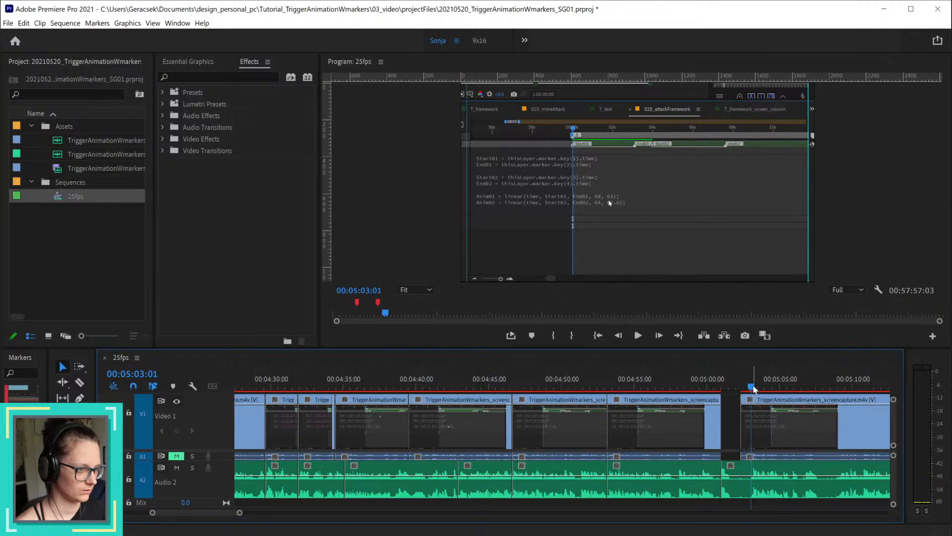
{"action": "left_click", "coordinate": [776, 474]}
{"action": "key", "text": "Delete"}
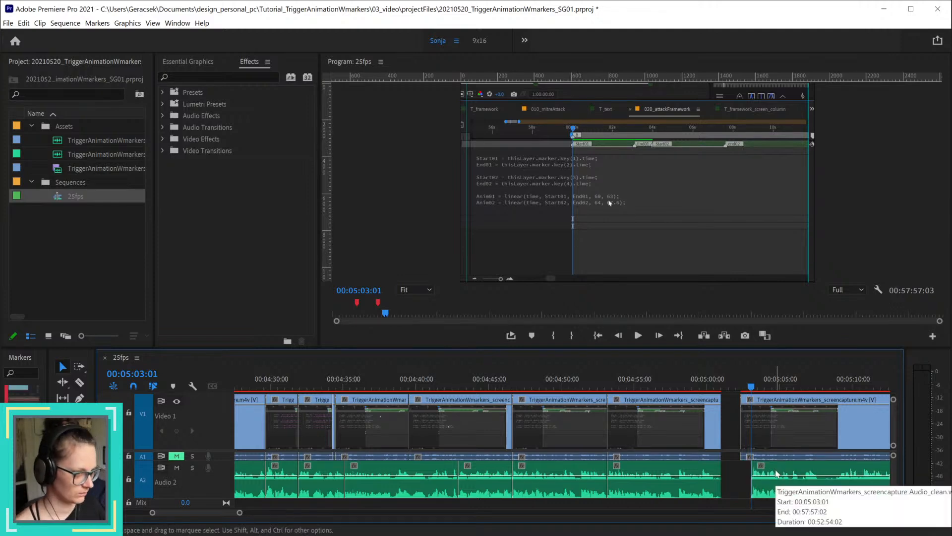
Step: Trim back the video before the gap, ripple delete the gap at 00:05:00:24, and extend that video clip to meet the next one
{"action": "left_click", "coordinate": [703, 385]}
{"action": "key", "text": "space"}
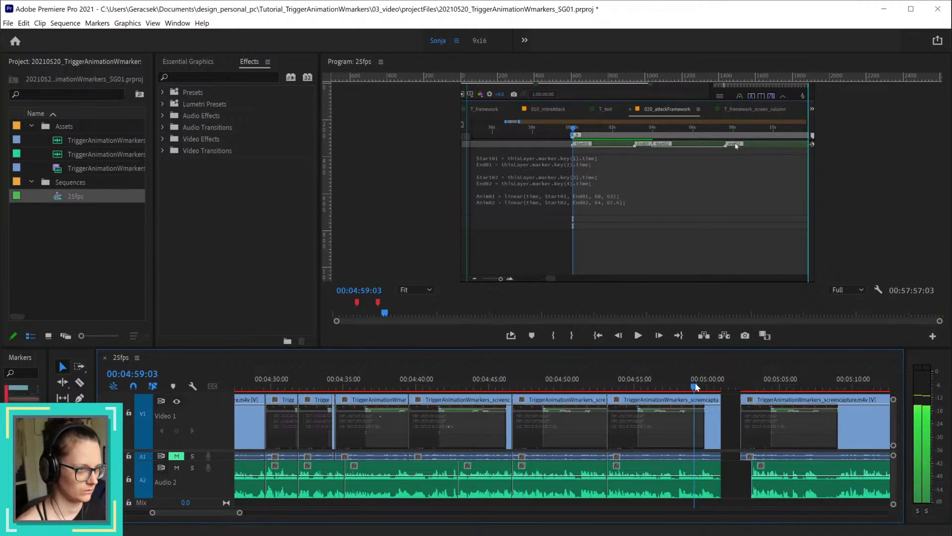
{"action": "key", "text": "space"}
{"action": "left_click_drag", "start_coordinate": [715, 433], "coordinate": [702, 433]}
{"action": "right_click", "coordinate": [733, 480]}
{"action": "left_click", "coordinate": [767, 488]}
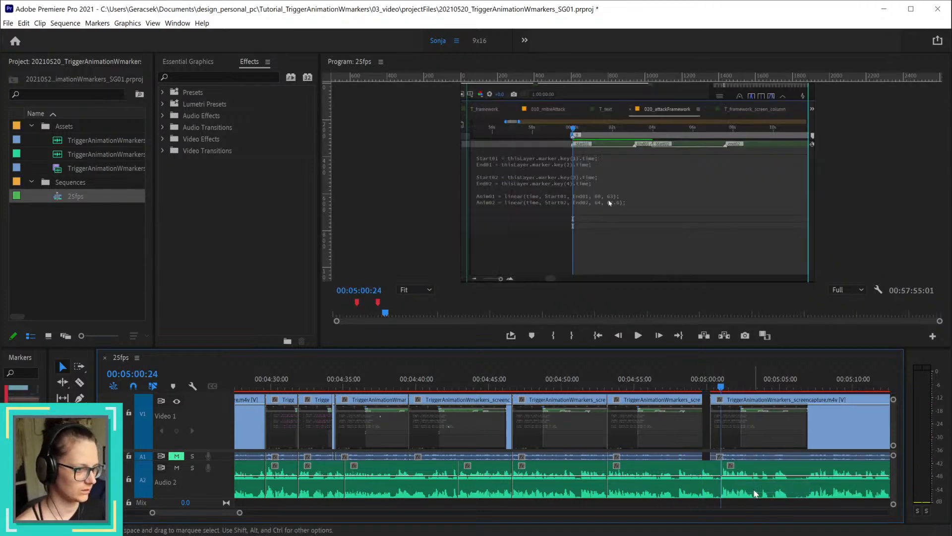
{"action": "left_click_drag", "start_coordinate": [703, 413], "coordinate": [711, 414]}
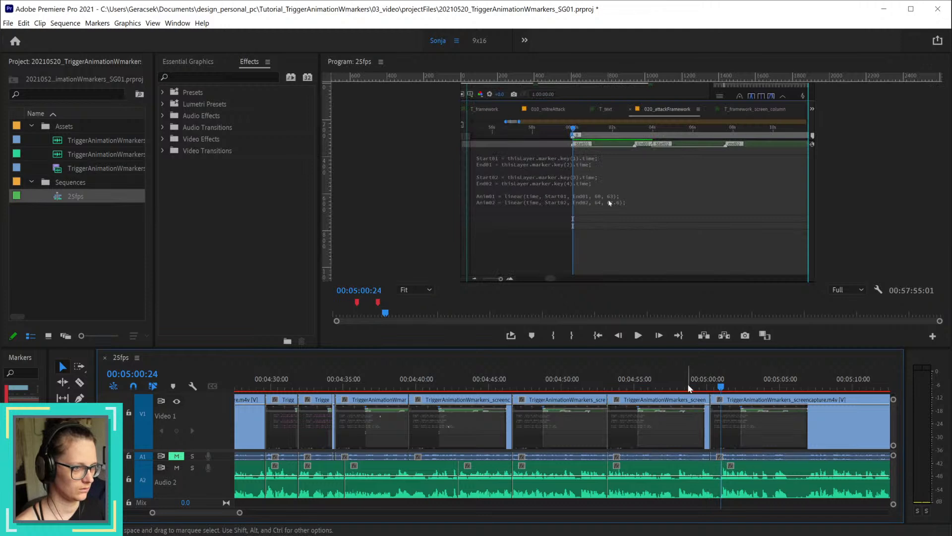
Step: Play through the closed join around 00:05:00:24 to about 00:05:08:04 to check picture and narration
{"action": "left_click", "coordinate": [688, 386]}
{"action": "key", "text": "space"}
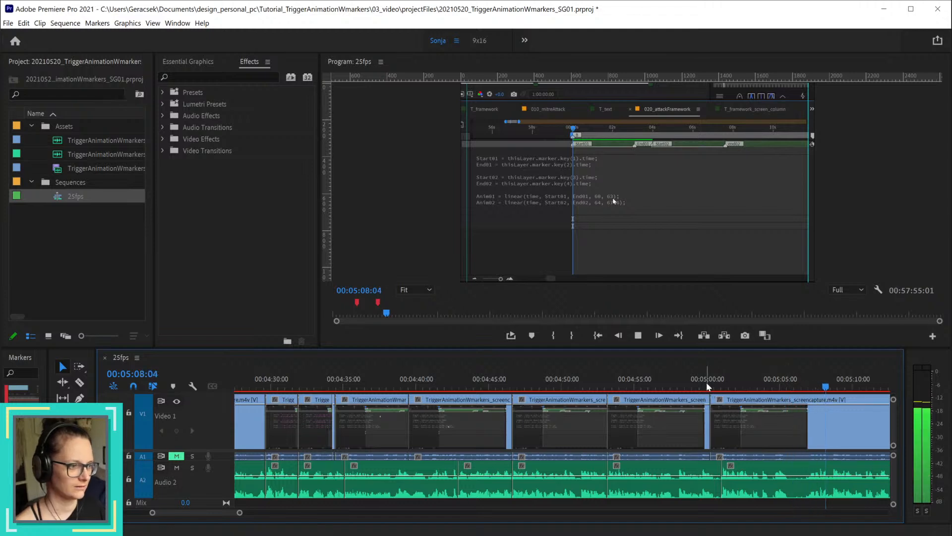
{"action": "key", "text": "space"}
Step: Scrub past the join to locate the start of the next unwanted passage and split all tracks at 00:05:02:00
{"action": "left_click", "coordinate": [709, 386]}
{"action": "left_click_drag", "start_coordinate": [713, 386], "coordinate": [738, 399]}
{"action": "scroll", "coordinate": [766, 445], "scroll_direction": "up", "scroll_amount": 5}
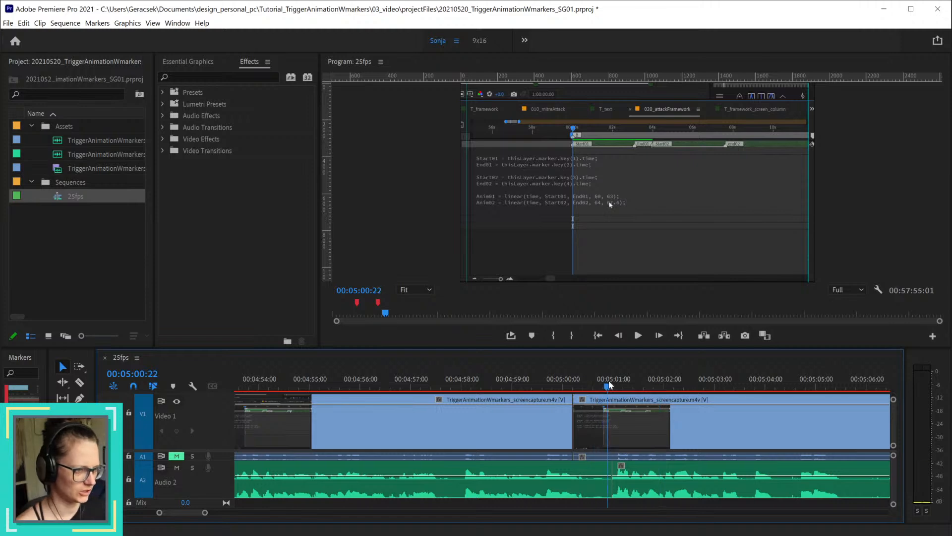
{"action": "left_click_drag", "start_coordinate": [610, 385], "coordinate": [667, 392]}
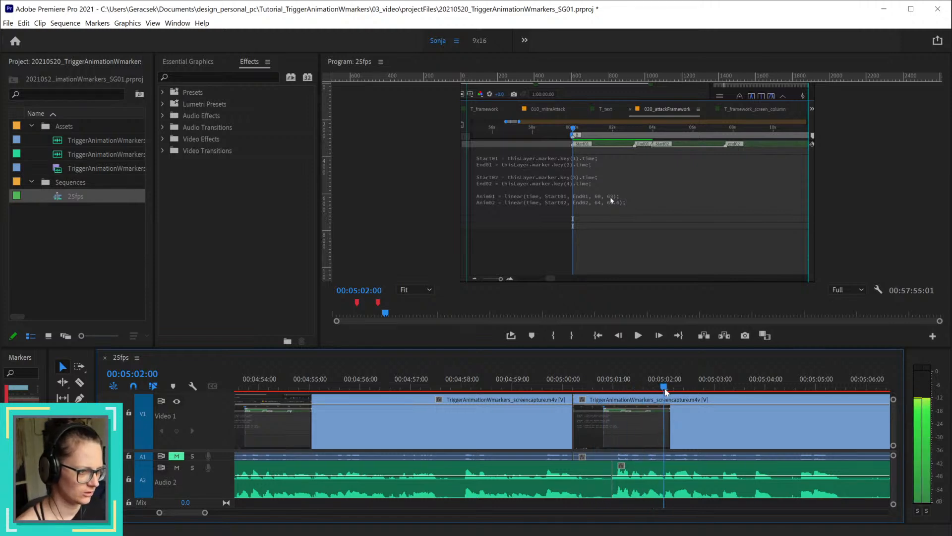
{"action": "key", "text": "ctrl+k"}
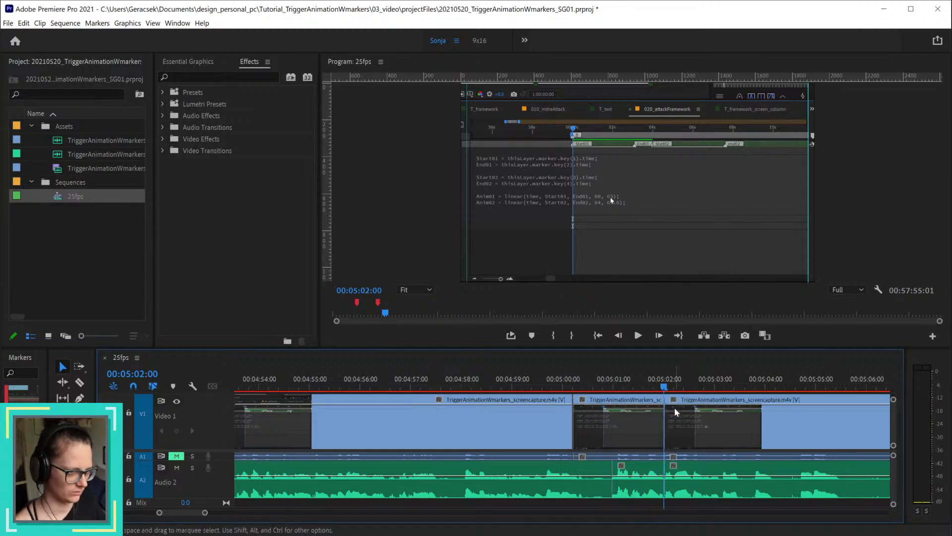
Step: Scrub through the narration to about 00:05:09:17 and split all tracks at the passage's end, 00:05:08:16
{"action": "key", "text": "minus"}
{"action": "key", "text": "minus"}
{"action": "key", "text": "minus"}
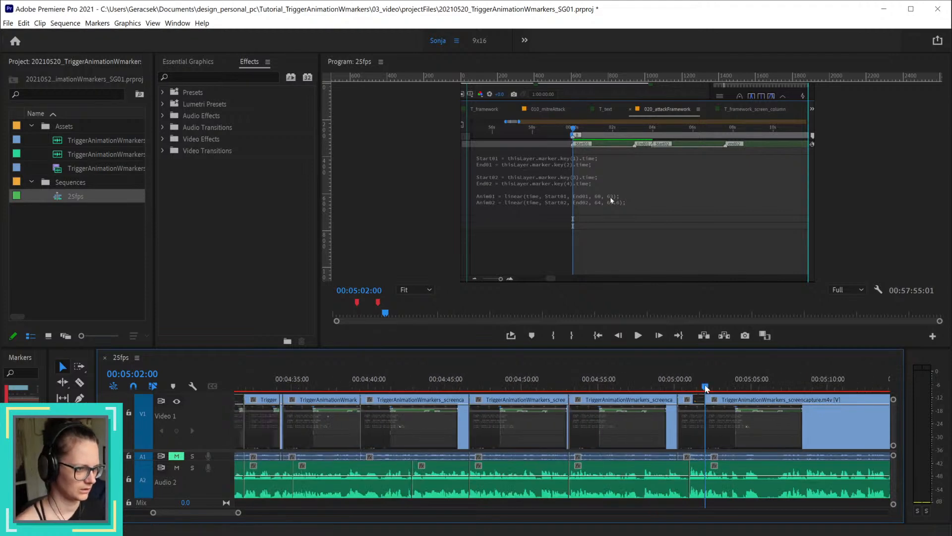
{"action": "left_click_drag", "start_coordinate": [713, 388], "coordinate": [825, 396]}
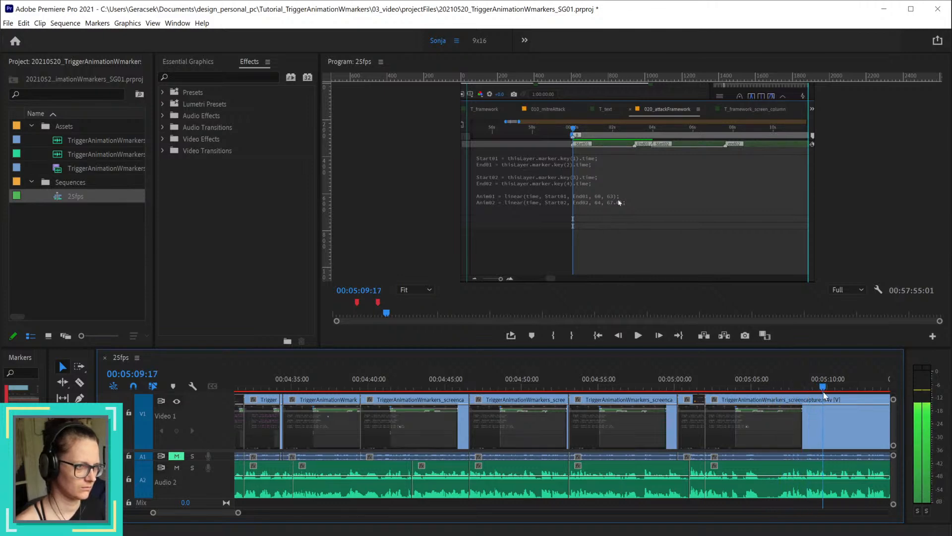
{"action": "scroll", "coordinate": [842, 426], "scroll_direction": "up", "scroll_amount": 3}
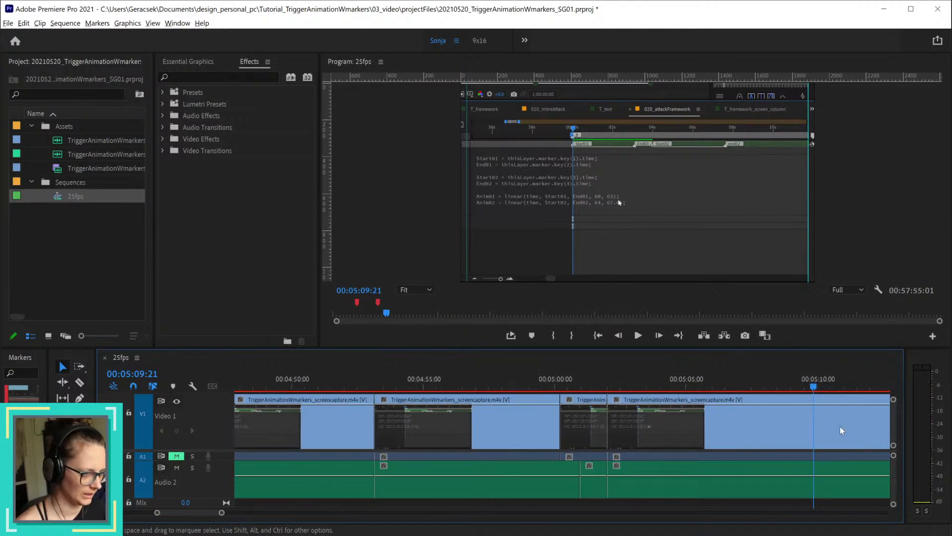
{"action": "left_click", "coordinate": [757, 382]}
{"action": "left_click_drag", "start_coordinate": [757, 380], "coordinate": [769, 379]}
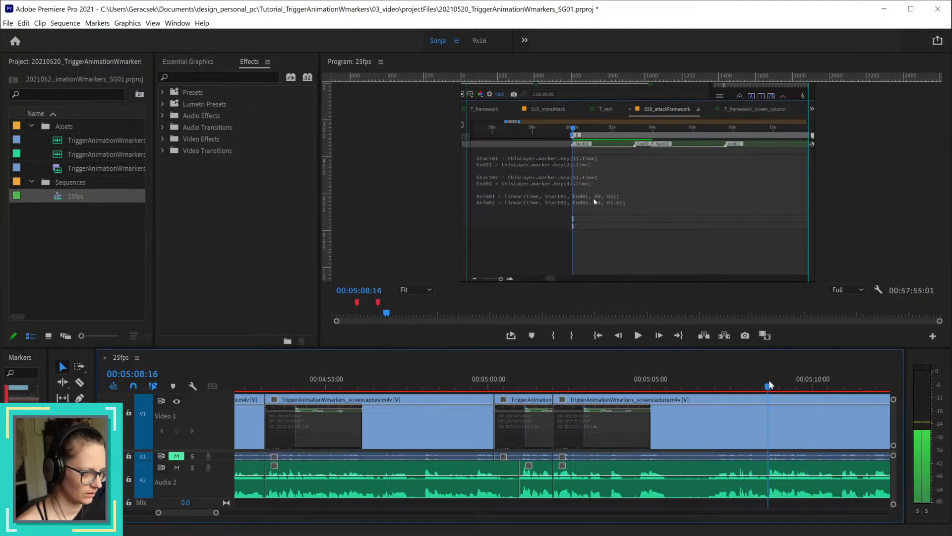
{"action": "key", "text": "ctrl+k"}
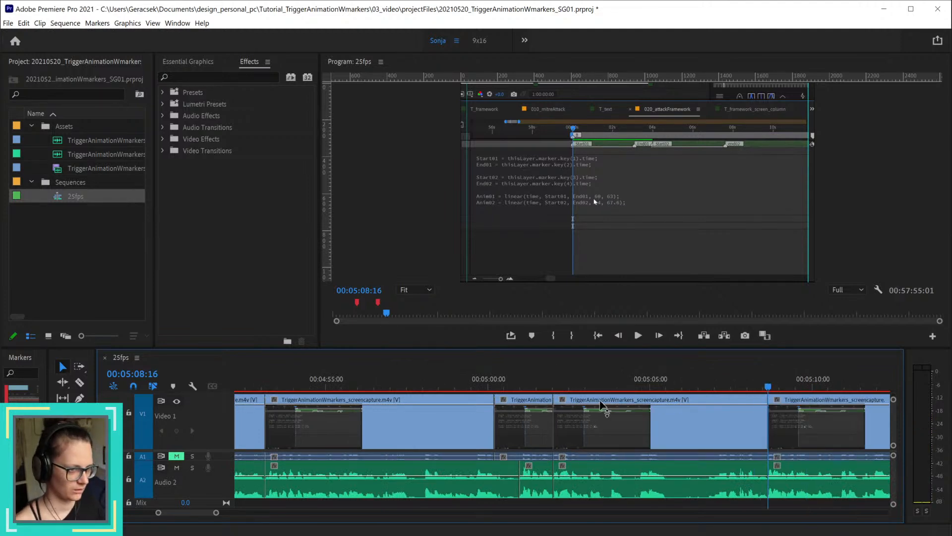
Step: Roll the video cut back to 00:05:08:10 and delete the video and audio section between it and 00:05:02:00
{"action": "left_click_drag", "start_coordinate": [539, 387], "coordinate": [764, 412]}
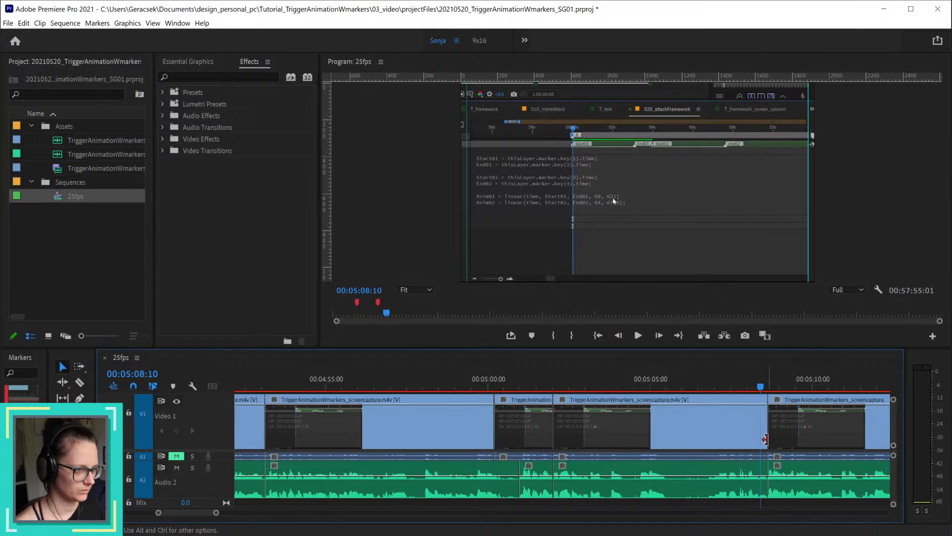
{"action": "left_click_drag", "start_coordinate": [765, 439], "coordinate": [762, 438]}
{"action": "left_click_drag", "start_coordinate": [724, 499], "coordinate": [675, 446]}
{"action": "key", "text": "Delete"}
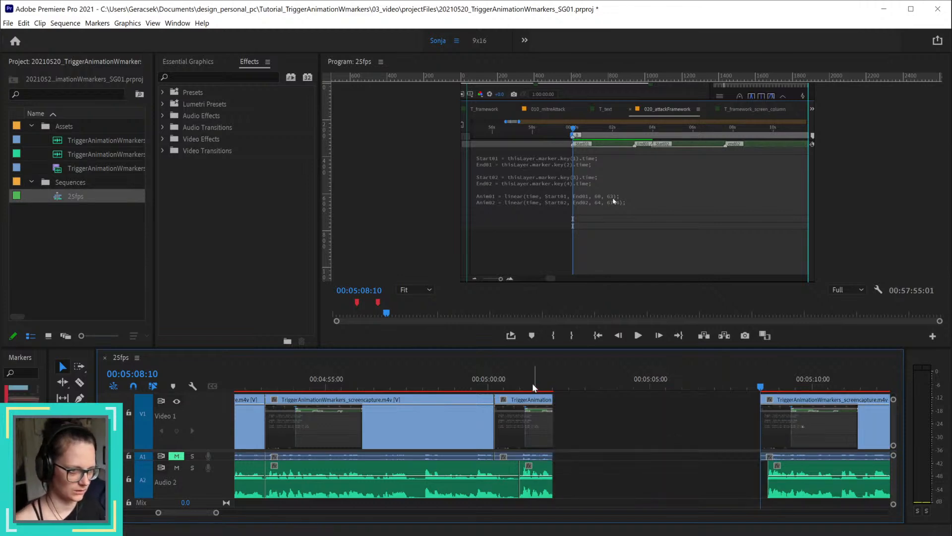
Step: Trim the end of the video clip before the gap by about six frames and ripple delete the gap at 00:05:02:00
{"action": "left_click_drag", "start_coordinate": [536, 387], "coordinate": [545, 430]}
{"action": "right_click", "coordinate": [599, 483]}
{"action": "left_click", "coordinate": [619, 489]}
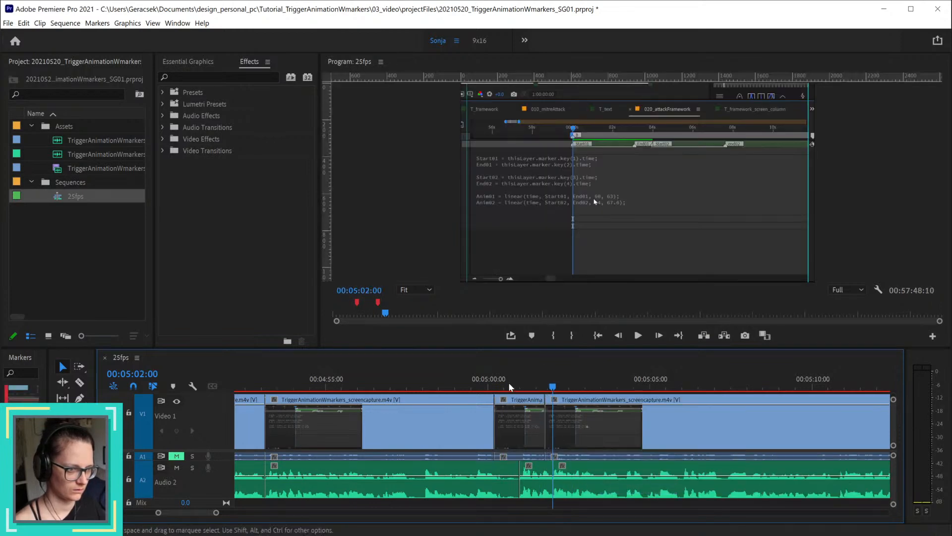
Step: Play through the join at 00:05:02:00 to about 00:05:07:15 and split all tracks at 00:05:04:00
{"action": "left_click", "coordinate": [480, 385]}
{"action": "key", "text": "space"}
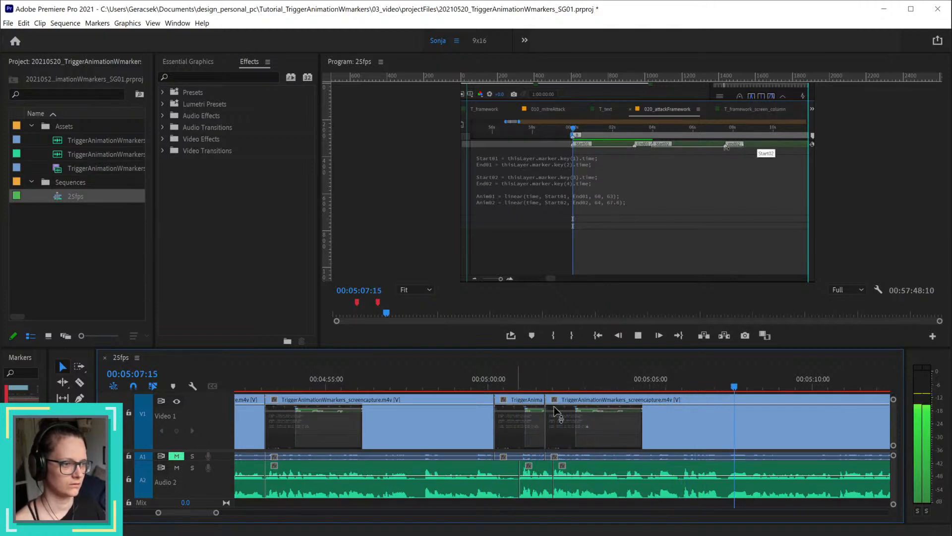
{"action": "key", "text": "space"}
{"action": "left_click_drag", "start_coordinate": [594, 380], "coordinate": [620, 380]}
{"action": "key", "text": "ctrl+k"}
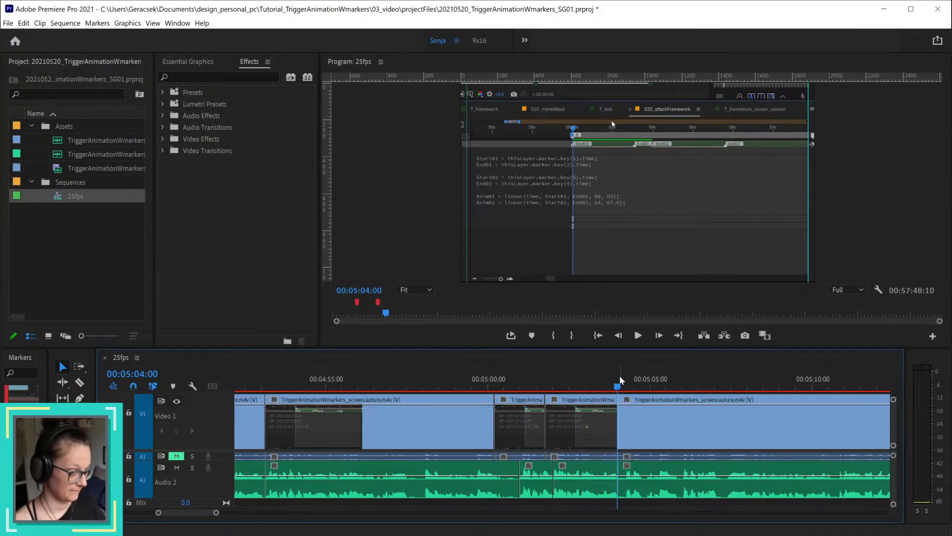
Step: Split all tracks at 00:05:04:22 and delete the Audio 2 narration back to 00:05:04:00
{"action": "left_click", "coordinate": [624, 384]}
{"action": "left_click_drag", "start_coordinate": [626, 386], "coordinate": [643, 388]}
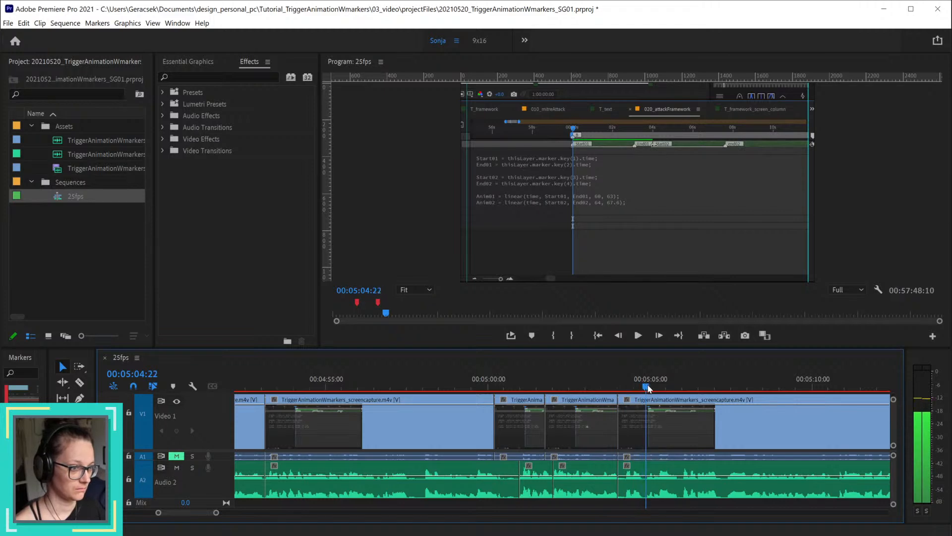
{"action": "key", "text": "ctrl+k"}
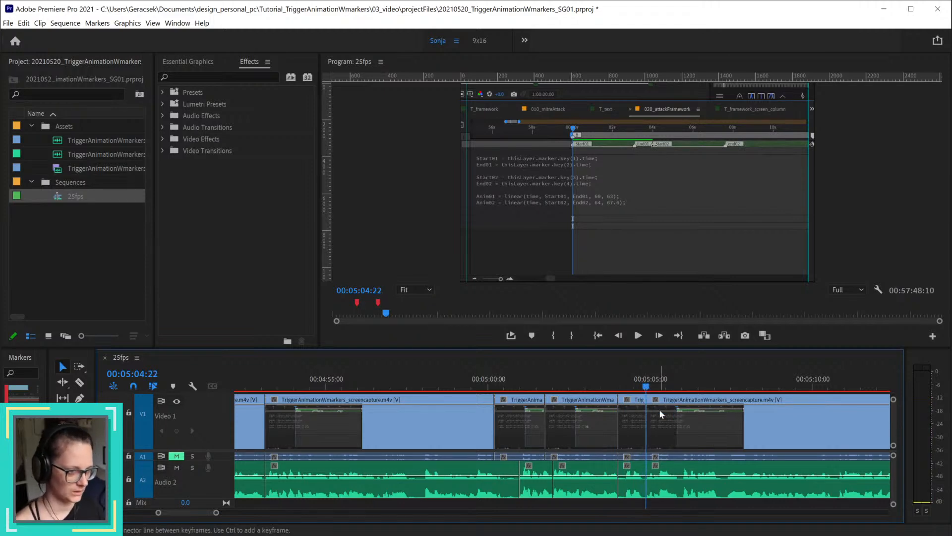
{"action": "left_click", "coordinate": [636, 473]}
{"action": "key", "text": "Delete"}
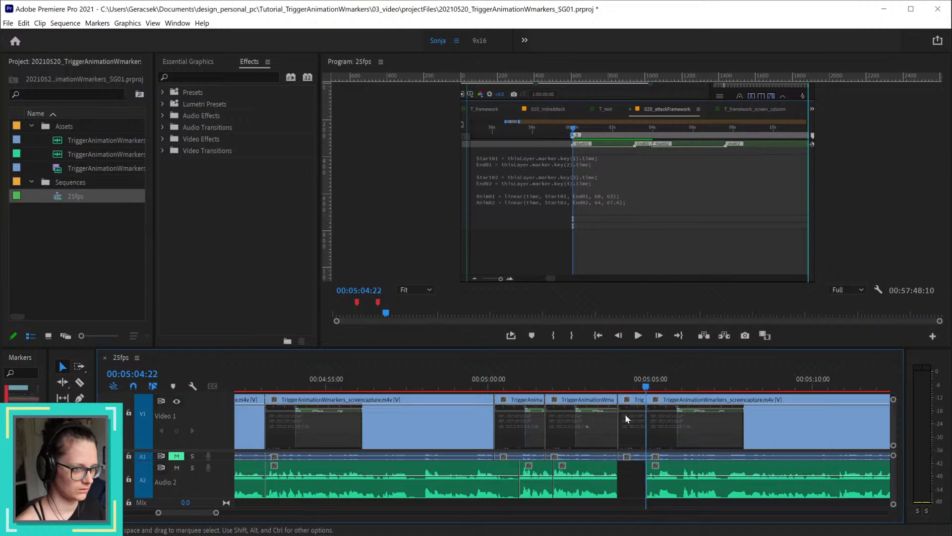
Step: Roll the video cut at 00:05:04:00 to 00:05:04:05 and delete the short video section between it and 00:05:04:22
{"action": "left_click_drag", "start_coordinate": [625, 415], "coordinate": [621, 418]}
{"action": "left_click_drag", "start_coordinate": [612, 386], "coordinate": [626, 387]}
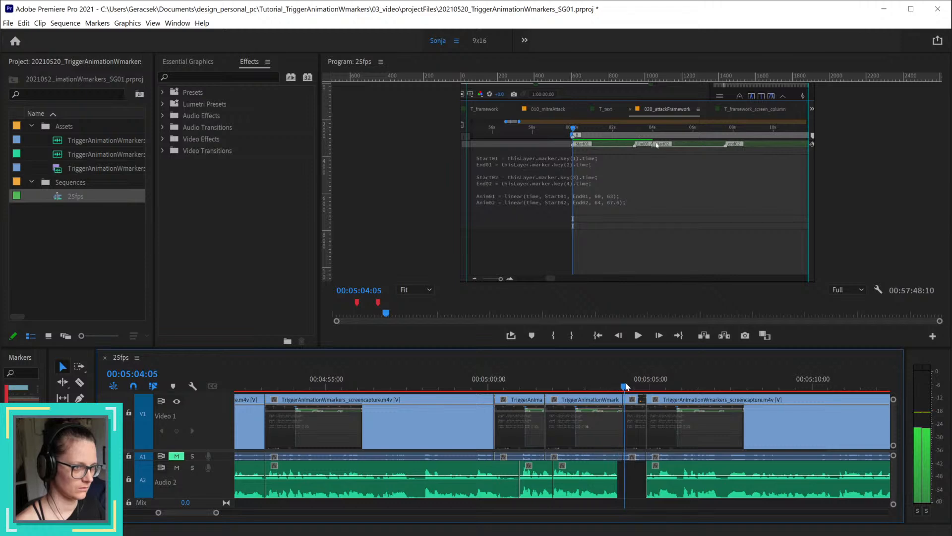
{"action": "left_click_drag", "start_coordinate": [627, 430], "coordinate": [625, 430]}
{"action": "left_click", "coordinate": [635, 430]}
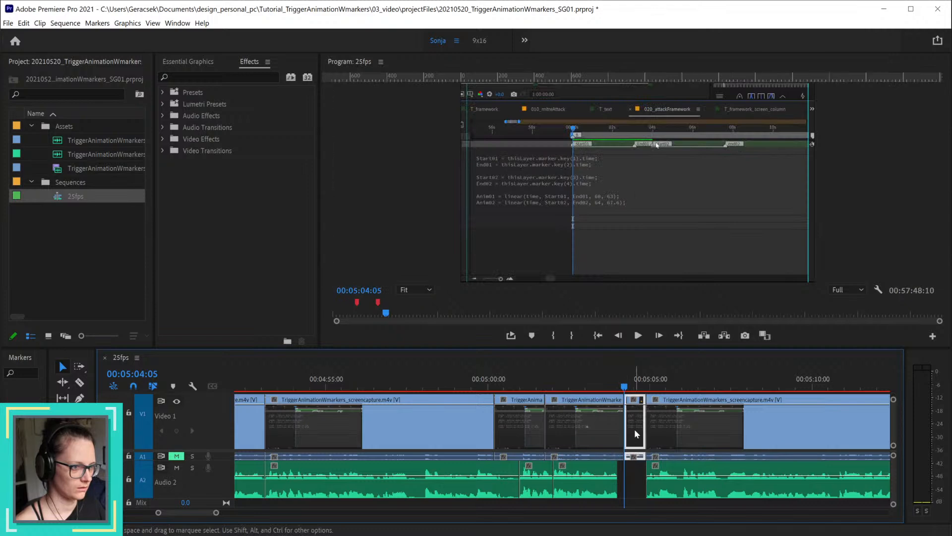
{"action": "key", "text": "Delete"}
Step: Trim about five frames off the start of the video clip after the gap and ripple delete the Audio 2 gap at 00:05:04:00
{"action": "left_click_drag", "start_coordinate": [650, 384], "coordinate": [661, 388]}
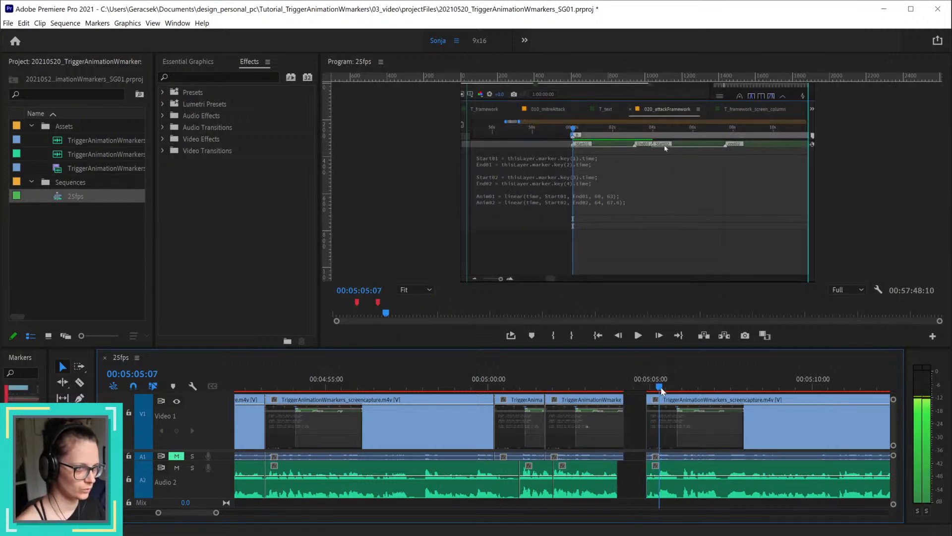
{"action": "left_click_drag", "start_coordinate": [652, 430], "coordinate": [656, 429]}
{"action": "right_click", "coordinate": [630, 472]}
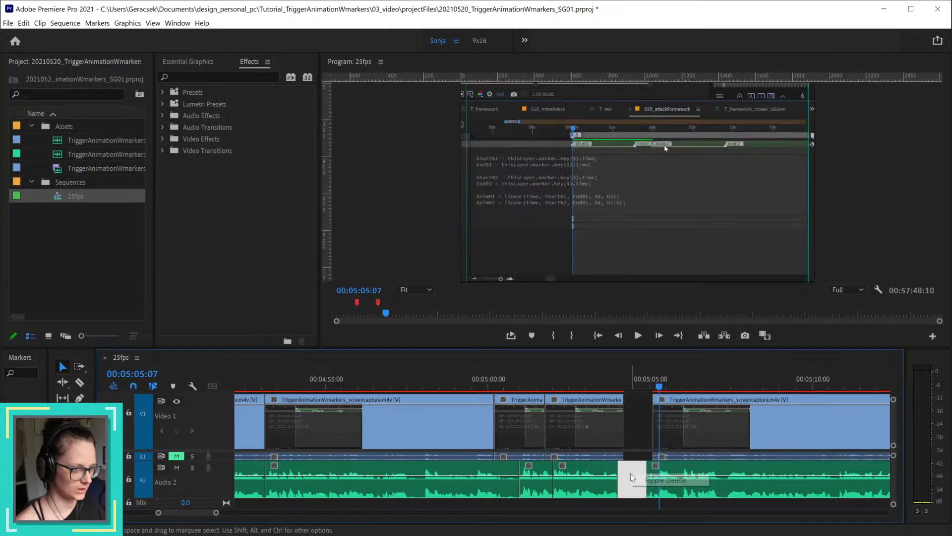
{"action": "left_click", "coordinate": [637, 479]}
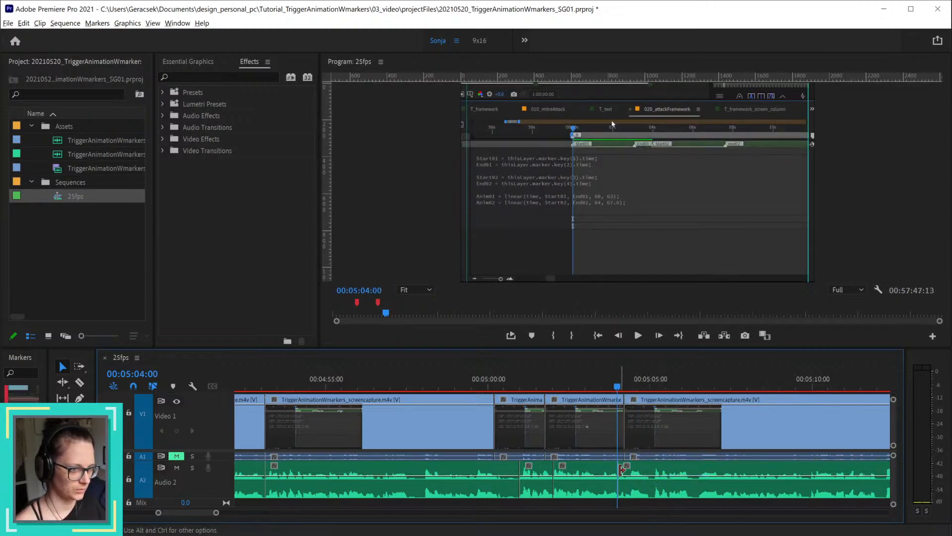
Step: Save the project and play the sequence from 00:05:03:01 to about 00:05:12:02
{"action": "scroll", "coordinate": [618, 466], "scroll_direction": "up", "scroll_amount": 6}
{"action": "scroll", "coordinate": [619, 469], "scroll_direction": "down", "scroll_amount": 4}
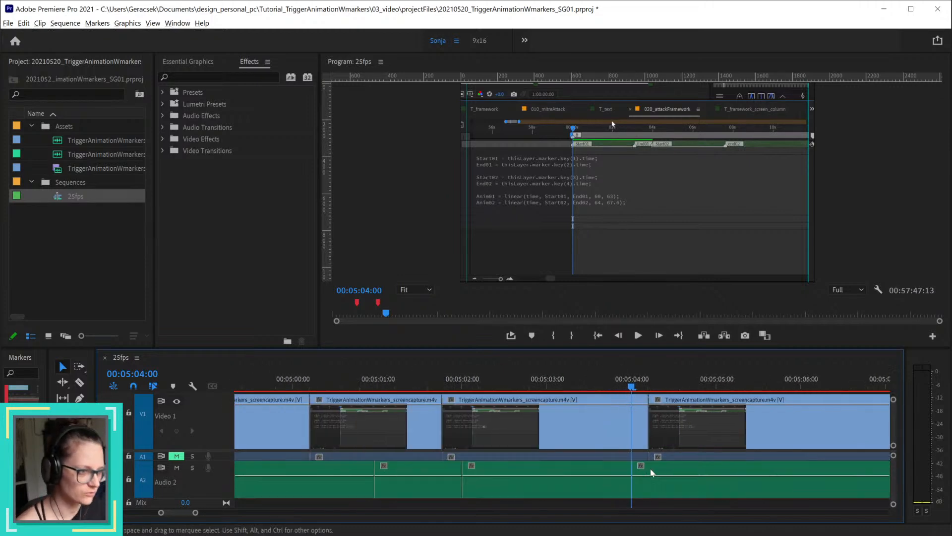
{"action": "left_click", "coordinate": [594, 383]}
{"action": "key", "text": "ctrl+s"}
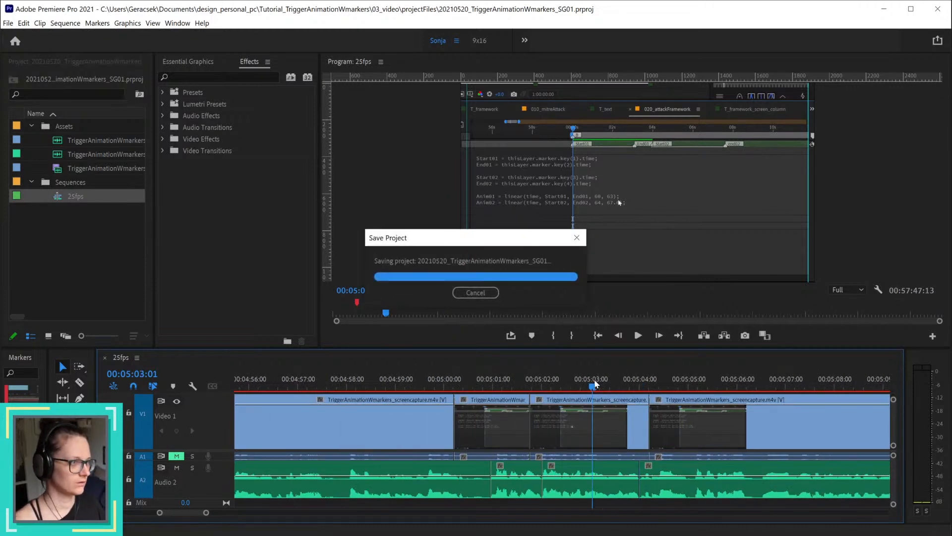
{"action": "key", "text": "ctrl+s"}
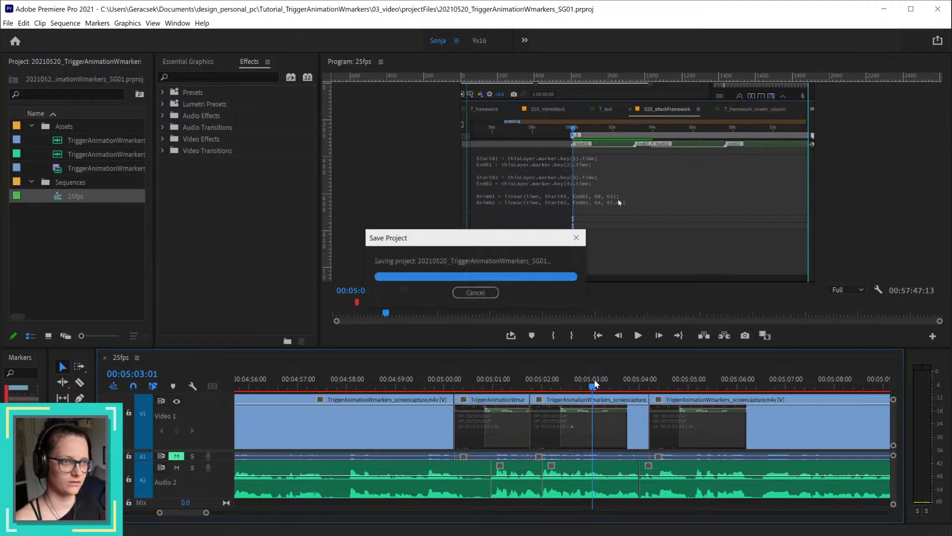
{"action": "key", "text": "space"}
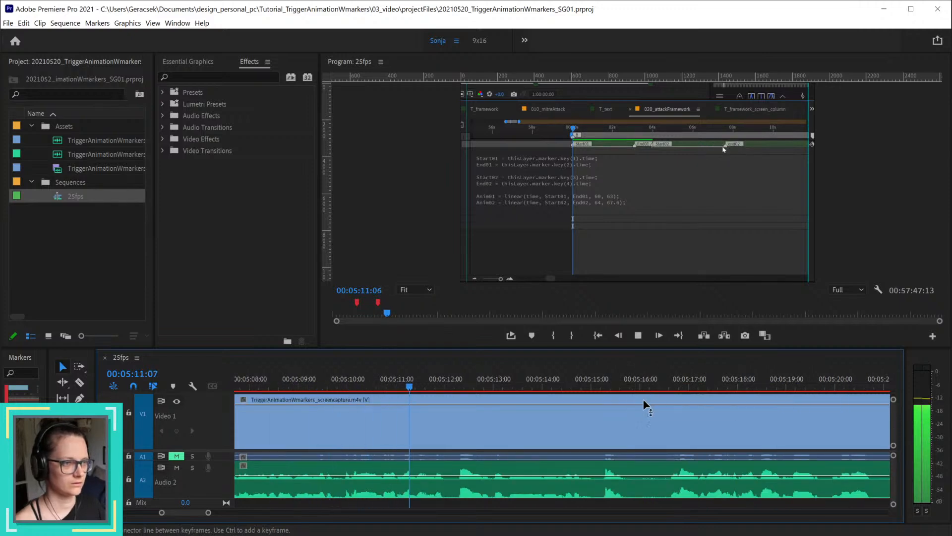
{"action": "key", "text": "space"}
Step: Split all tracks at 00:05:05:02 and delete the video section between 00:05:04:05 and that split
{"action": "scroll", "coordinate": [673, 433], "scroll_direction": "down", "scroll_amount": 9}
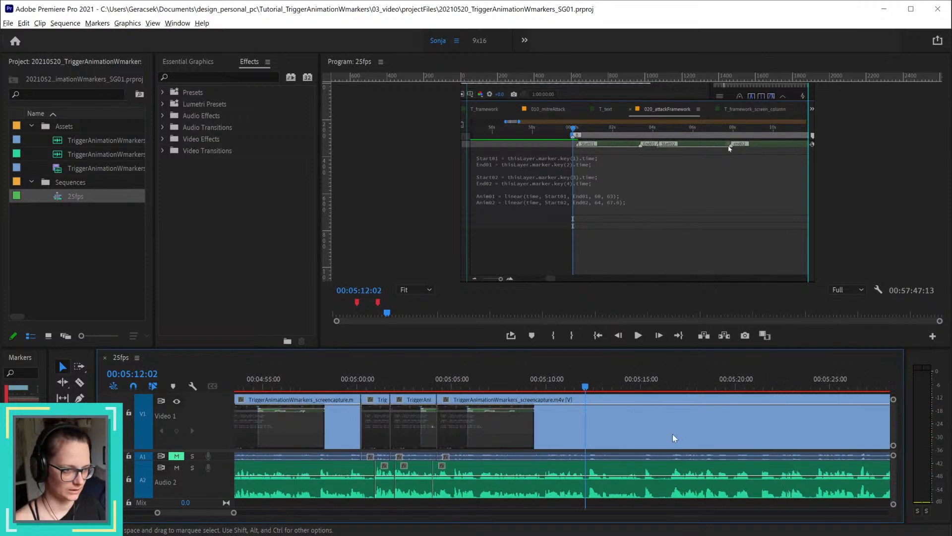
{"action": "scroll", "coordinate": [466, 430], "scroll_direction": "up", "scroll_amount": 4}
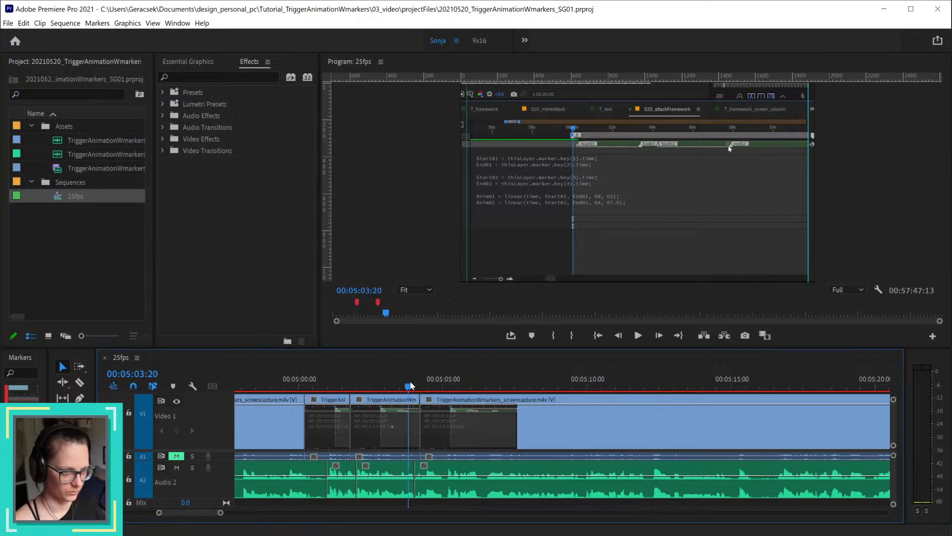
{"action": "left_click_drag", "start_coordinate": [410, 385], "coordinate": [448, 386]}
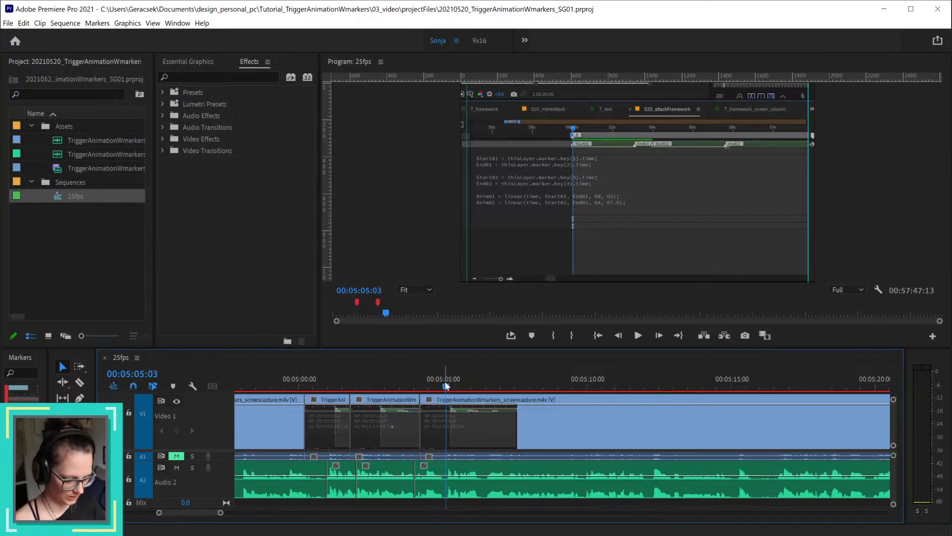
{"action": "key", "text": "ctrl+k"}
{"action": "mouse_move", "coordinate": [448, 386]}
{"action": "left_mouse_down"}
{"action": "mouse_move", "coordinate": [717, 395]}
{"action": "mouse_move", "coordinate": [408, 400]}
{"action": "mouse_move", "coordinate": [434, 396]}
{"action": "mouse_move", "coordinate": [423, 395]}
{"action": "left_mouse_up"}
{"action": "key", "text": "equal"}
{"action": "key", "text": "equal"}
{"action": "key", "text": "equal"}
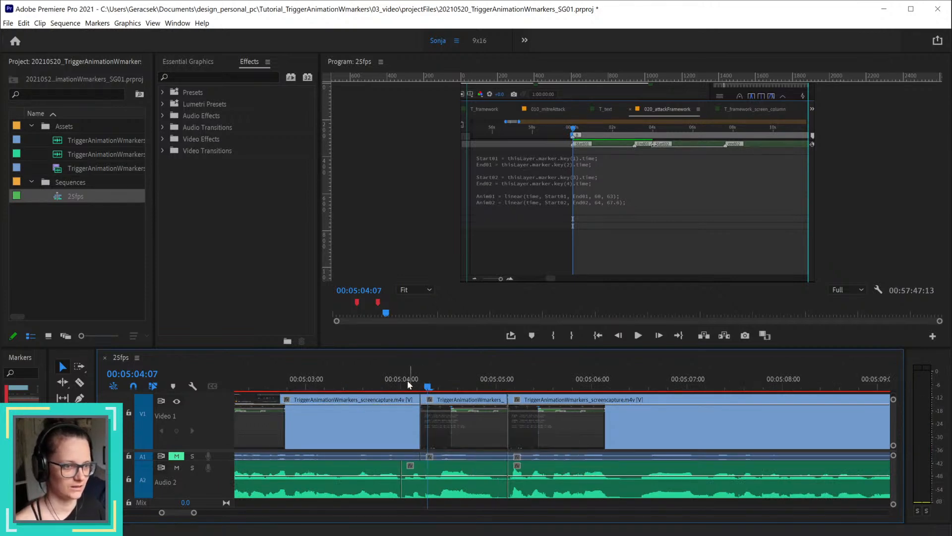
{"action": "left_click_drag", "start_coordinate": [397, 378], "coordinate": [444, 379]}
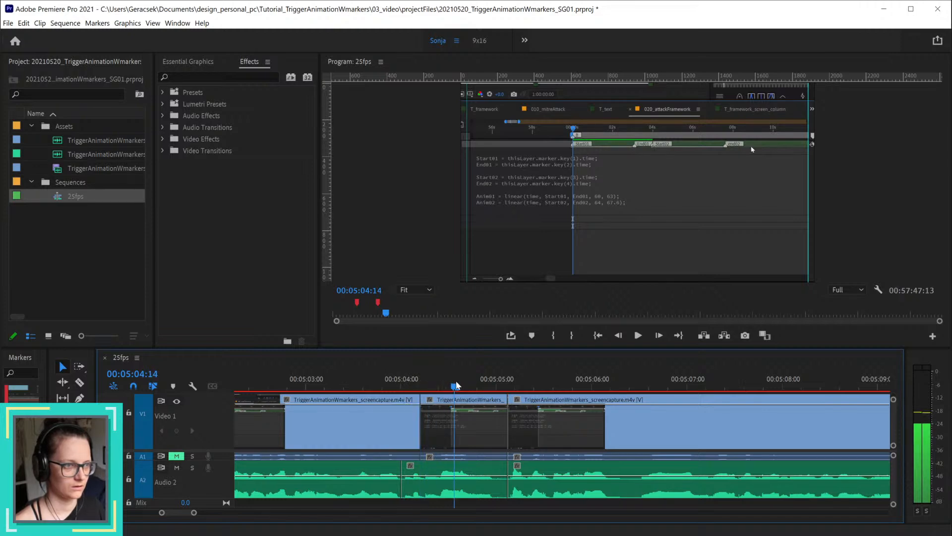
{"action": "left_click", "coordinate": [468, 412]}
{"action": "key", "text": "Delete"}
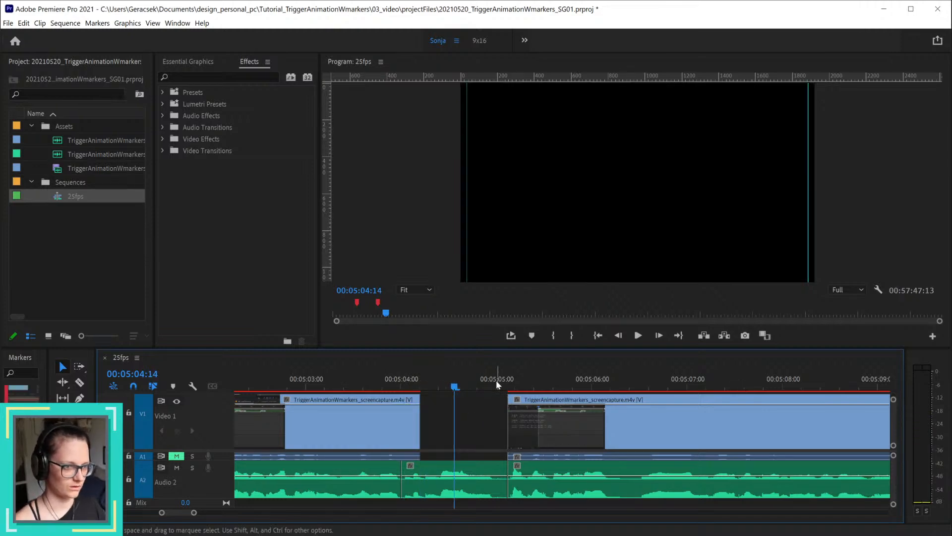
Step: Review the footage and narration from about 00:05:05:00 to 00:05:16:15 to find where the narration should resume
{"action": "scroll", "coordinate": [496, 380], "scroll_direction": "down", "scroll_amount": 3}
{"action": "left_click_drag", "start_coordinate": [504, 383], "coordinate": [670, 390]}
{"action": "left_click_drag", "start_coordinate": [733, 389], "coordinate": [876, 392]}
{"action": "key", "text": "minus"}
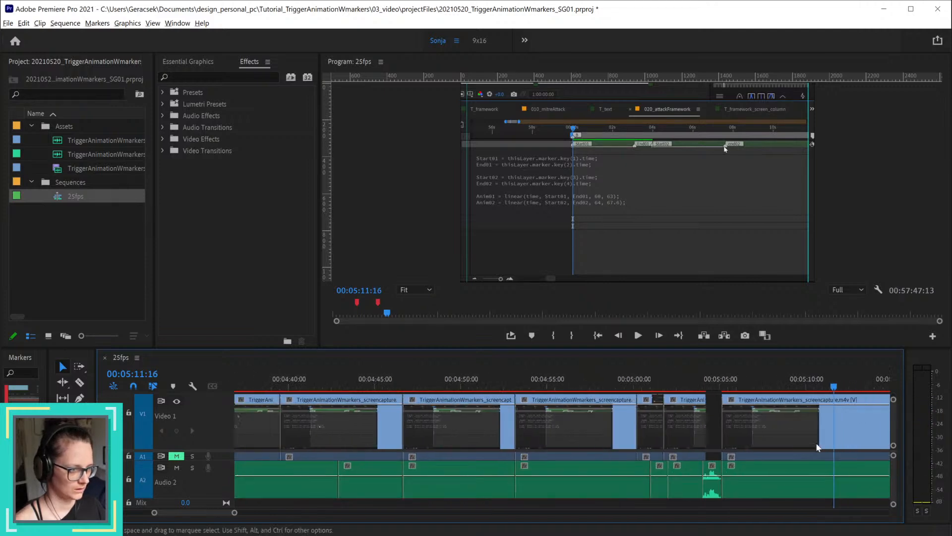
{"action": "left_click", "coordinate": [852, 387]}
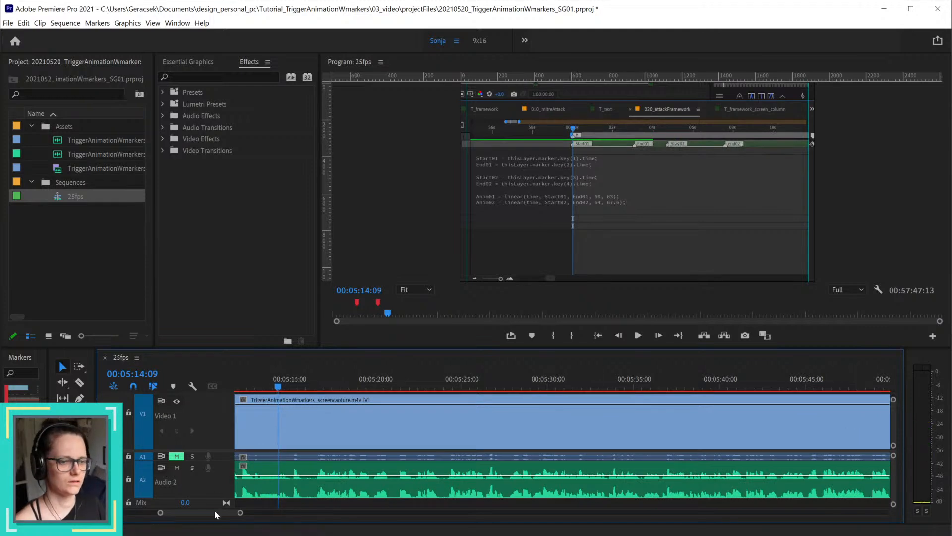
{"action": "left_click_drag", "start_coordinate": [215, 514], "coordinate": [213, 518]}
{"action": "mouse_move", "coordinate": [617, 386]}
{"action": "left_mouse_down"}
{"action": "mouse_move", "coordinate": [643, 381]}
{"action": "mouse_move", "coordinate": [614, 391]}
{"action": "left_mouse_up"}
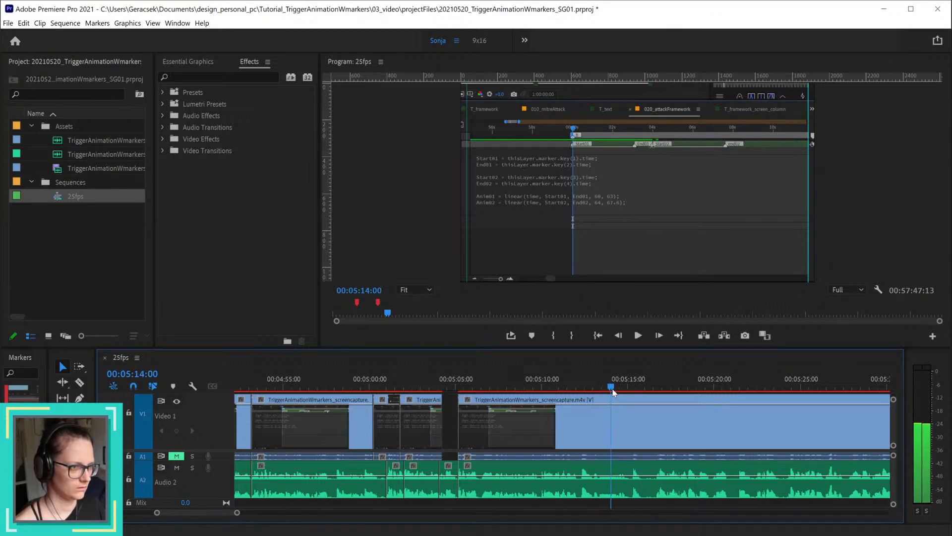
{"action": "left_click_drag", "start_coordinate": [614, 392], "coordinate": [658, 388]}
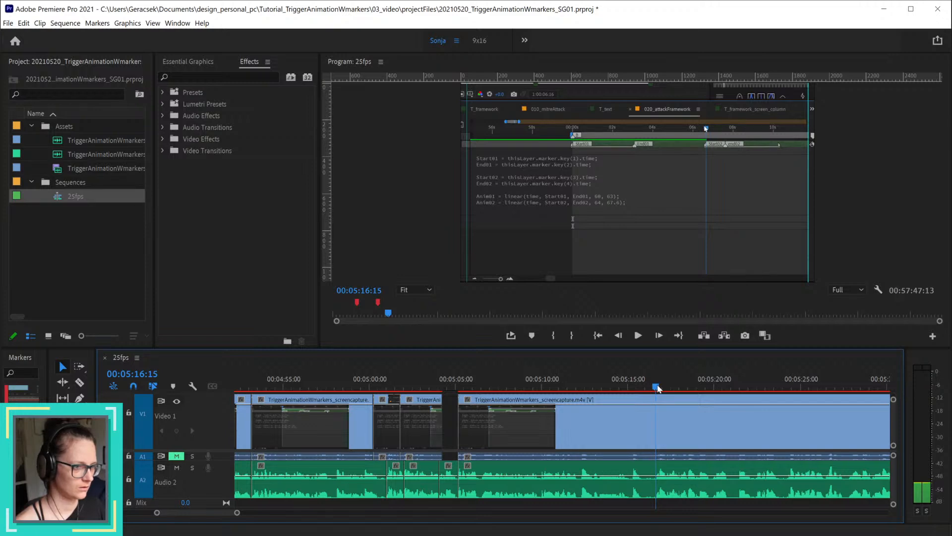
{"action": "mouse_move", "coordinate": [657, 388]}
{"action": "left_mouse_down"}
{"action": "mouse_move", "coordinate": [419, 394]}
{"action": "mouse_move", "coordinate": [667, 406]}
{"action": "mouse_move", "coordinate": [653, 406]}
{"action": "left_mouse_up"}
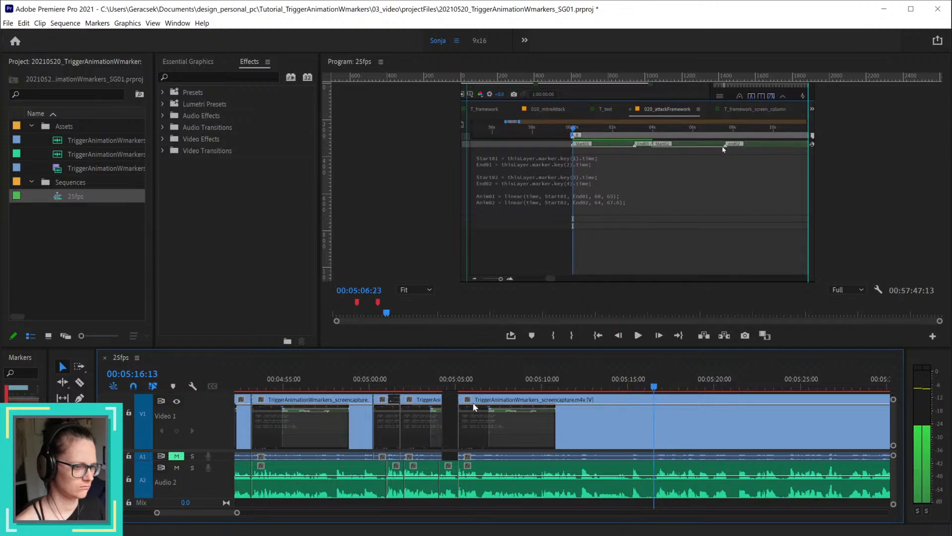
Step: Delete the Audio 2 fragment before 00:05:05:02, split Audio 2 at 00:05:15:06, and delete its narration back to 00:05:05:02
{"action": "left_click_drag", "start_coordinate": [474, 407], "coordinate": [456, 407]}
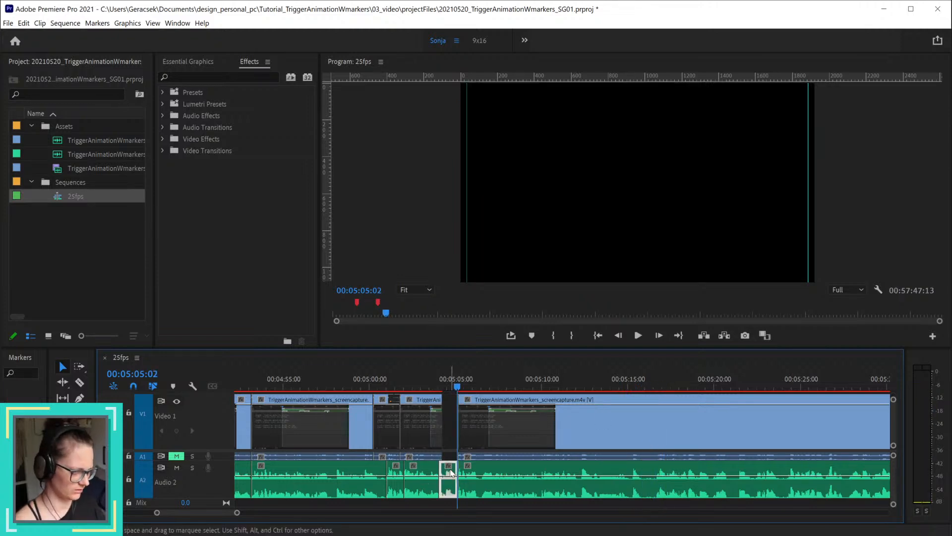
{"action": "key", "text": "Delete"}
{"action": "left_click", "coordinate": [630, 381]}
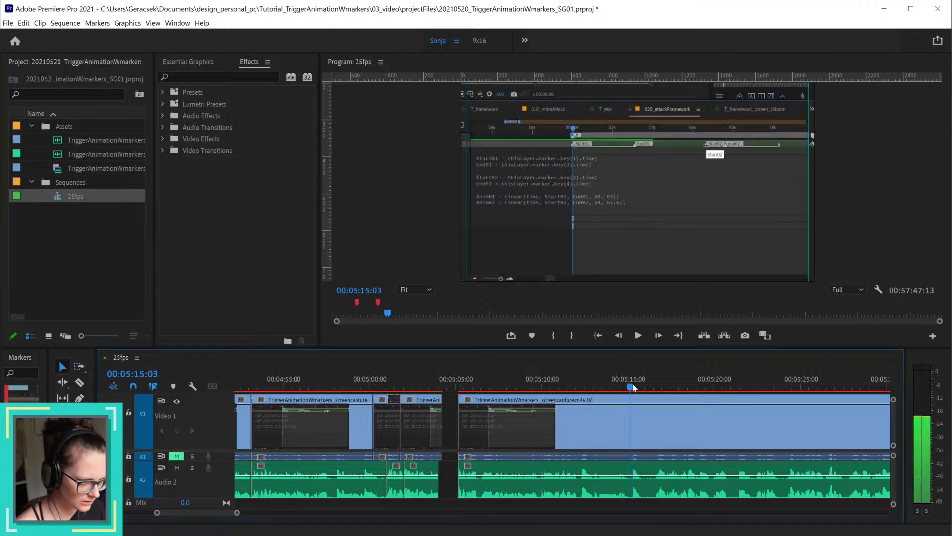
{"action": "left_click", "coordinate": [633, 388]}
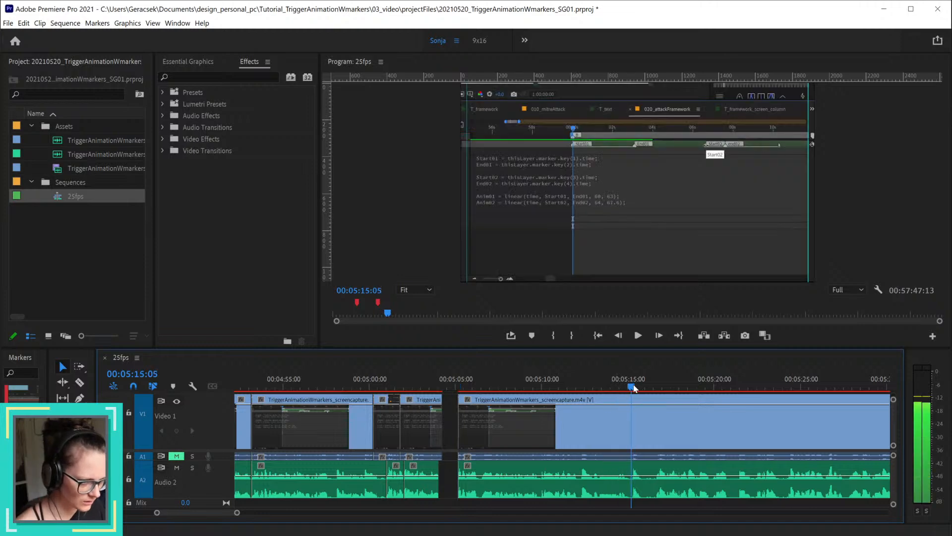
{"action": "left_click", "coordinate": [637, 467]}
{"action": "key", "text": "ctrl+k"}
{"action": "key", "text": "Delete"}
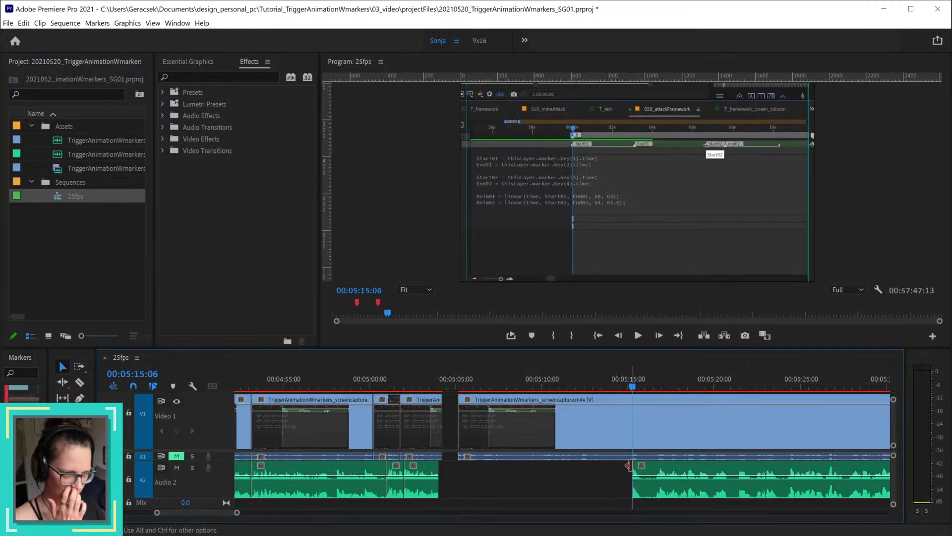
Step: Split Audio 2 at 00:05:15:19 and all tracks at 00:05:16:15, and delete the Audio 2 narration between these two splits
{"action": "scroll", "coordinate": [643, 416], "scroll_direction": "up", "scroll_amount": 2}
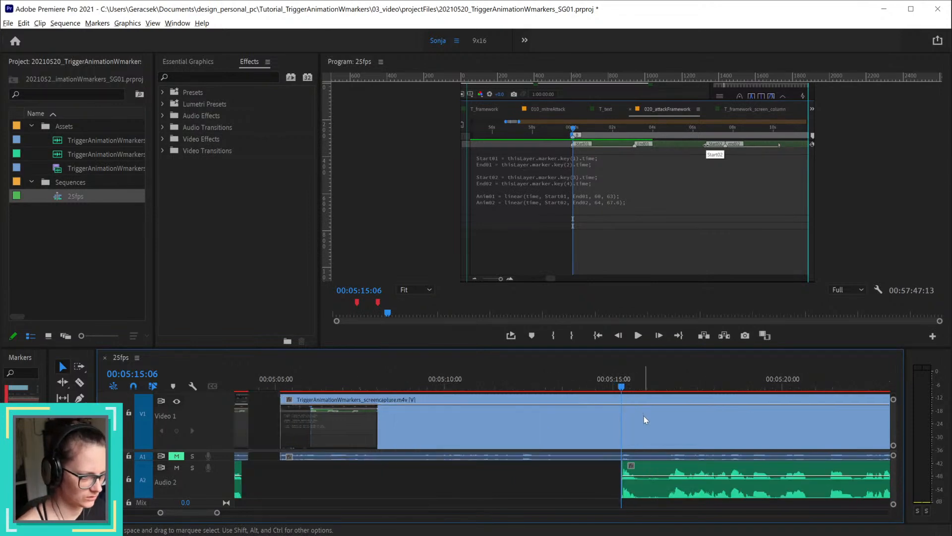
{"action": "left_click", "coordinate": [639, 390]}
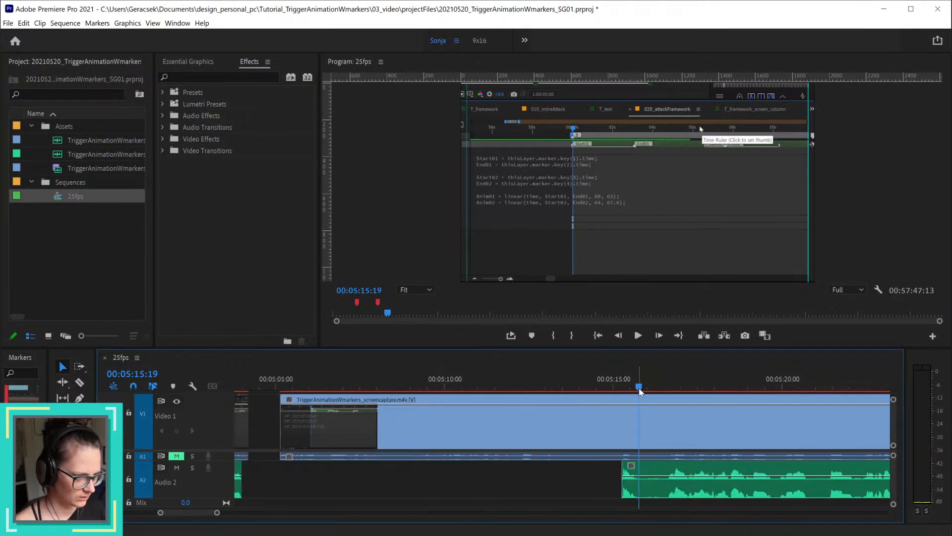
{"action": "key", "text": "ctrl+k"}
{"action": "key", "text": "ctrl+z"}
{"action": "left_click", "coordinate": [664, 473]}
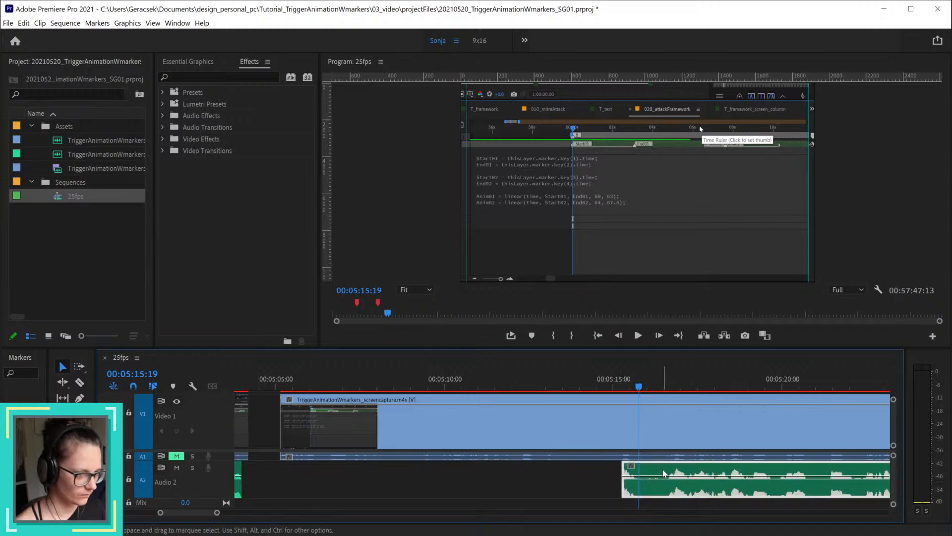
{"action": "key", "text": "ctrl+k"}
{"action": "left_click", "coordinate": [668, 389]}
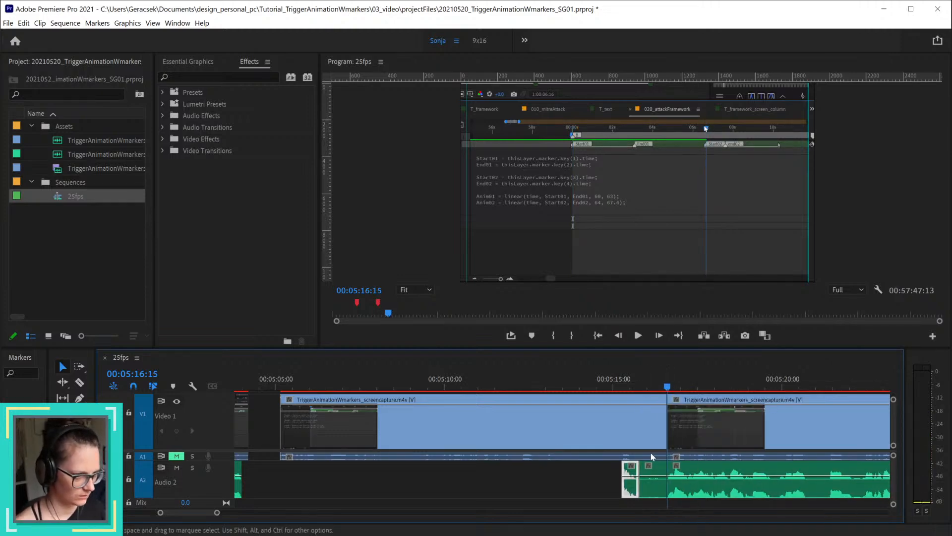
{"action": "key", "text": "Delete"}
{"action": "key", "text": "minus"}
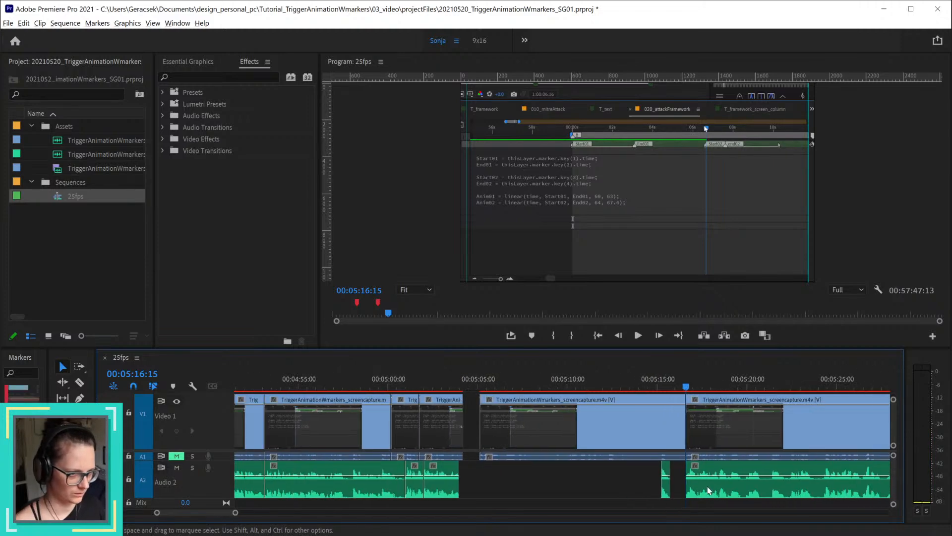
Step: Extend the end of the video clip before the gap to 00:05:04:08 and play across the gap
{"action": "left_click_drag", "start_coordinate": [436, 380], "coordinate": [465, 387]}
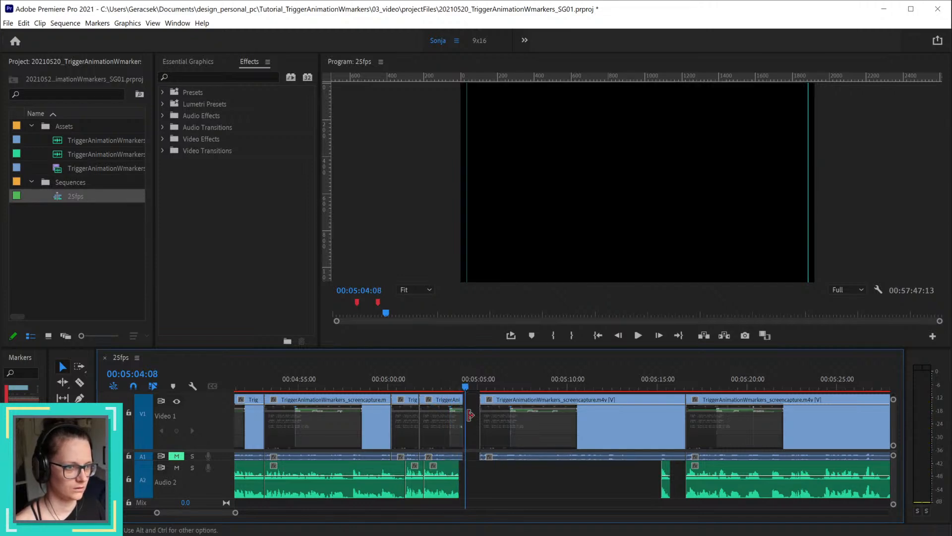
{"action": "left_click_drag", "start_coordinate": [460, 432], "coordinate": [465, 432]}
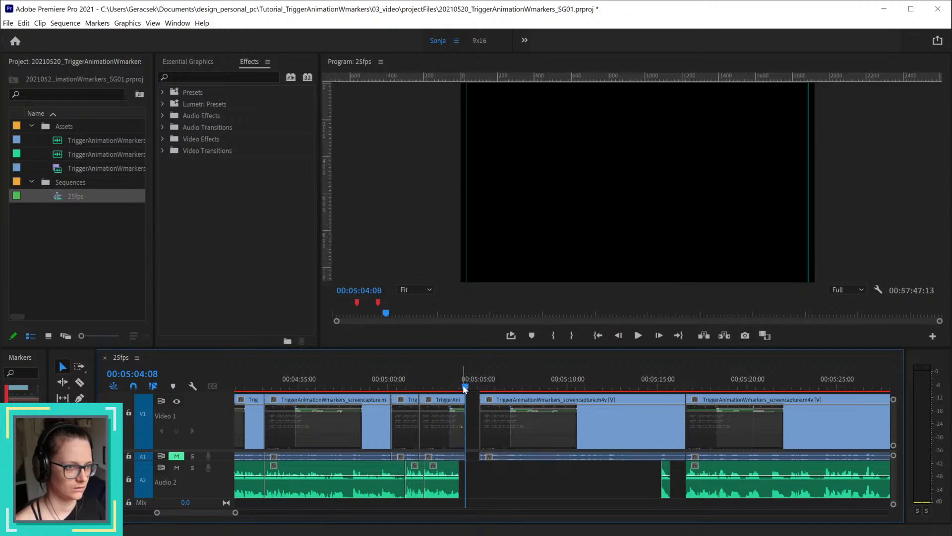
{"action": "left_click_drag", "start_coordinate": [465, 388], "coordinate": [462, 387]}
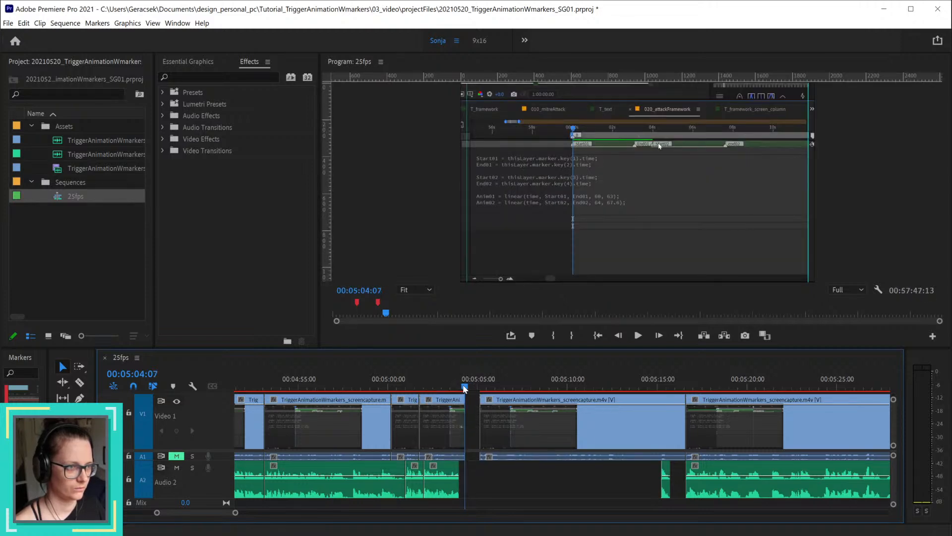
{"action": "key", "text": "space"}
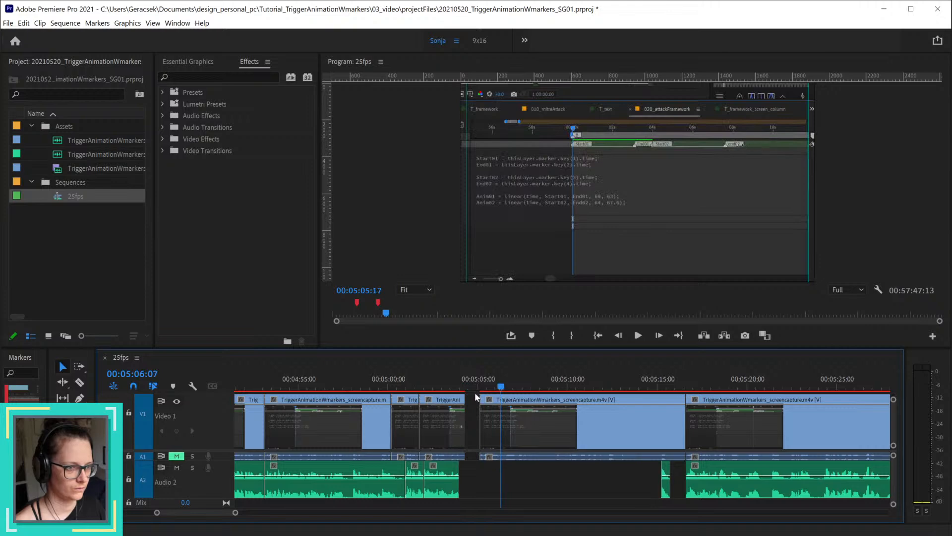
Step: Trim the end of the video clip before the gap back to 00:05:04:05
{"action": "left_click_drag", "start_coordinate": [439, 389], "coordinate": [464, 400]}
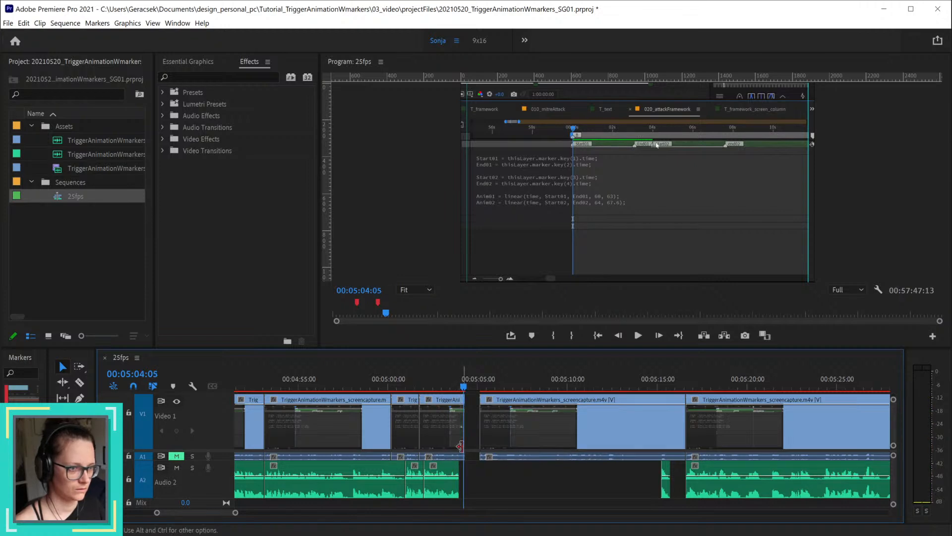
{"action": "key", "text": "equal"}
{"action": "key", "text": "equal"}
{"action": "left_click_drag", "start_coordinate": [464, 438], "coordinate": [455, 436]}
{"action": "key", "text": "minus"}
{"action": "key", "text": "minus"}
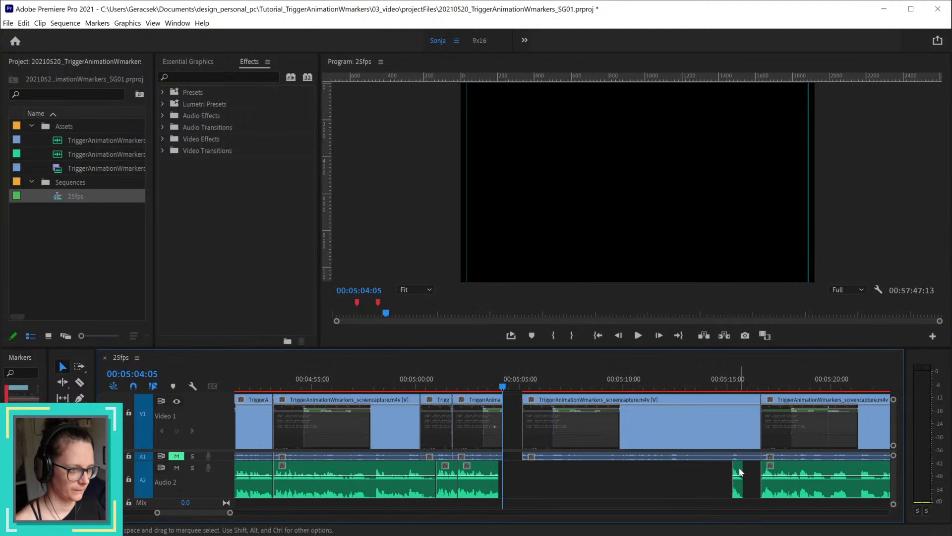
Step: Move the short Audio 2 fragment to the end of the narration before the gap and delete the video clip following the gap
{"action": "left_click_drag", "start_coordinate": [739, 471], "coordinate": [507, 470]}
{"action": "left_click", "coordinate": [740, 411]}
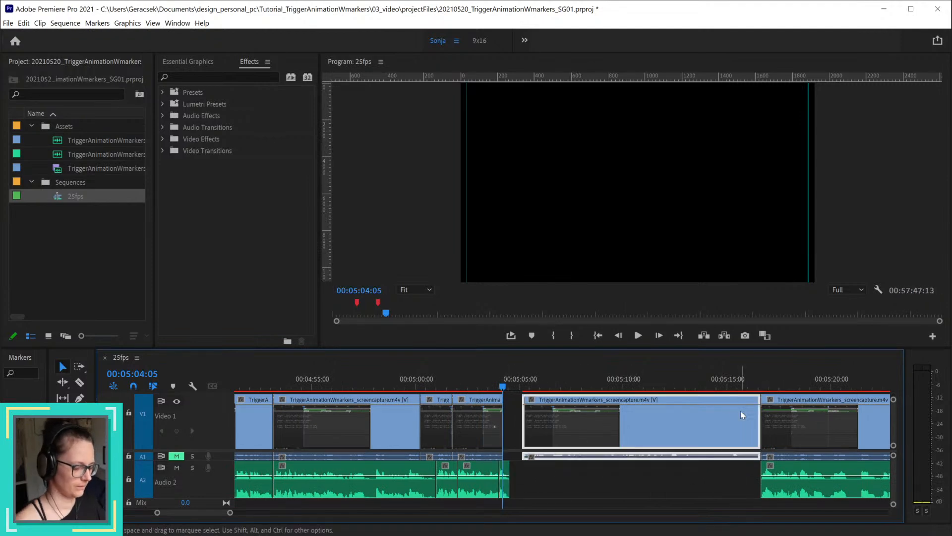
{"action": "key", "text": "Delete"}
Step: Ripple delete the empty stretch after the moved Audio 2 fragment and play across the new join
{"action": "right_click", "coordinate": [590, 479]}
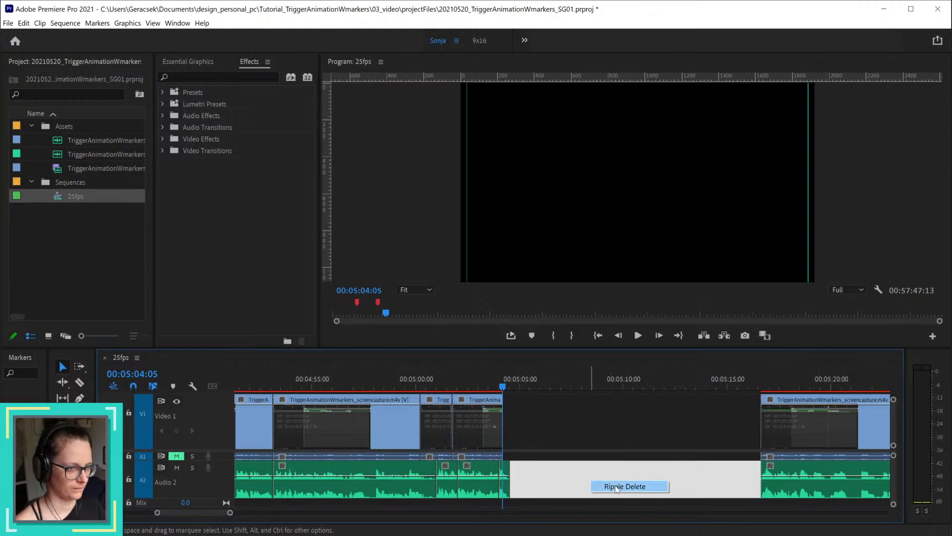
{"action": "left_click", "coordinate": [643, 487]}
{"action": "key", "text": "="}
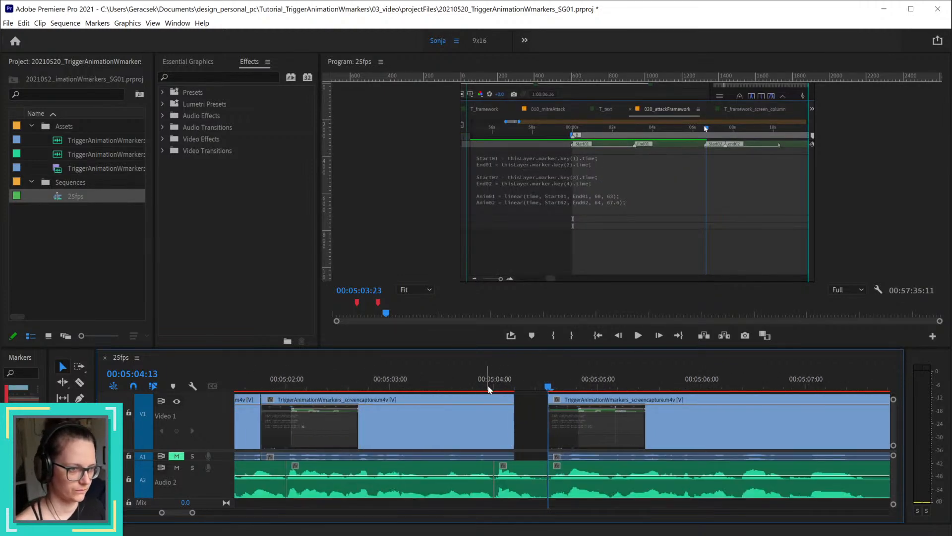
{"action": "left_click_drag", "start_coordinate": [489, 389], "coordinate": [781, 408]}
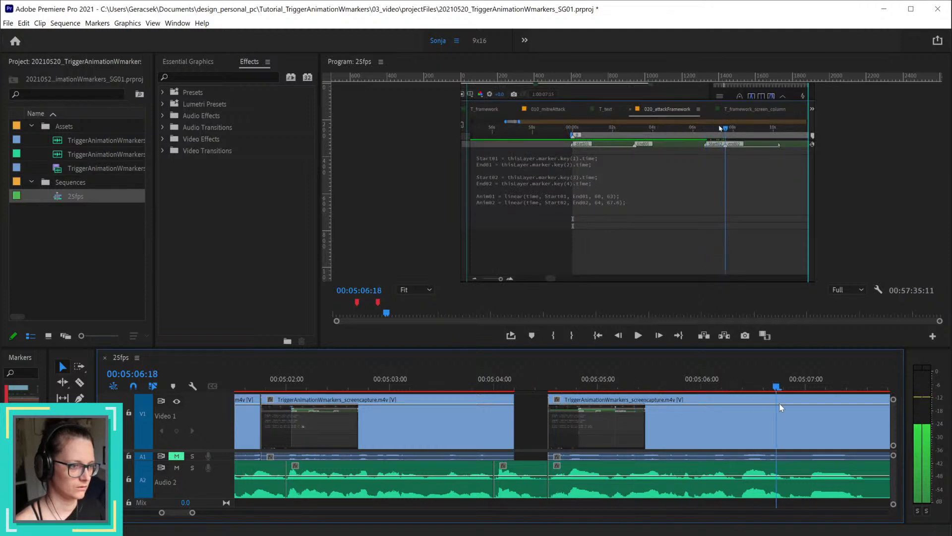
Step: Undo the ripple delete, the video clip deletion and the earlier Audio 2 narration deletions after 00:05:05:03
{"action": "key", "text": "ctrl+z"}
{"action": "key", "text": "ctrl+z"}
{"action": "key", "text": "ctrl+z"}
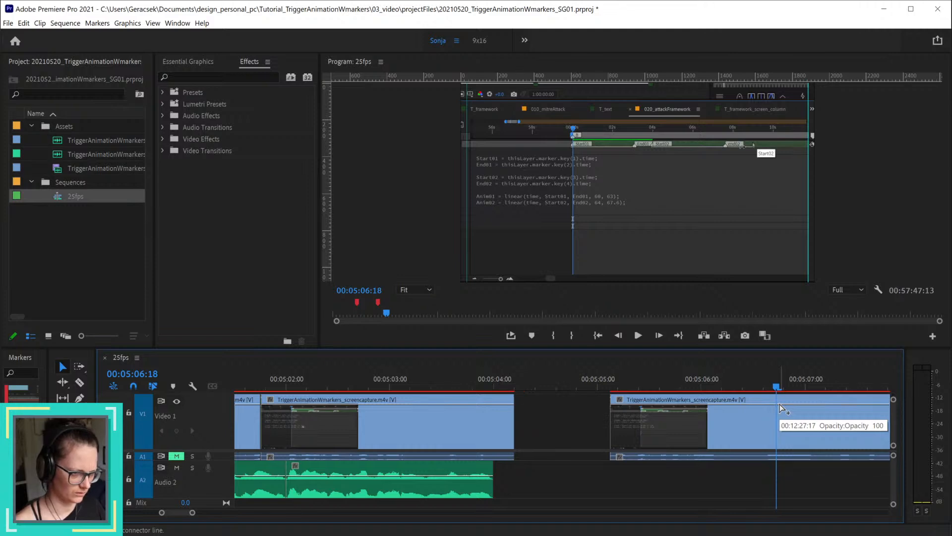
{"action": "key", "text": "ctrl+z"}
Step: Listen through the restored narration, split Audio 2 at 00:05:09:24, and delete the narration between 00:05:05:03 and the split
{"action": "scroll", "coordinate": [709, 447], "scroll_direction": "down", "scroll_amount": 5}
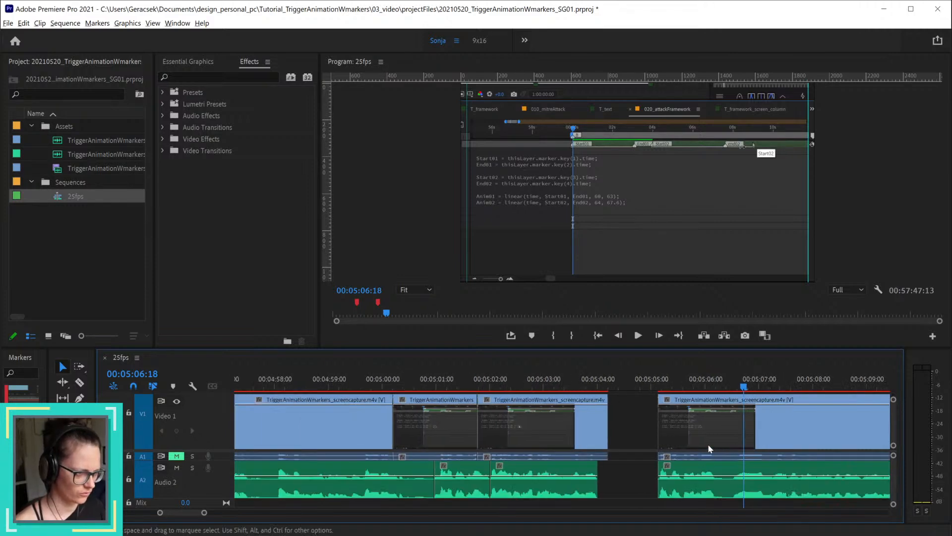
{"action": "scroll", "coordinate": [804, 447], "scroll_direction": "up", "scroll_amount": 4}
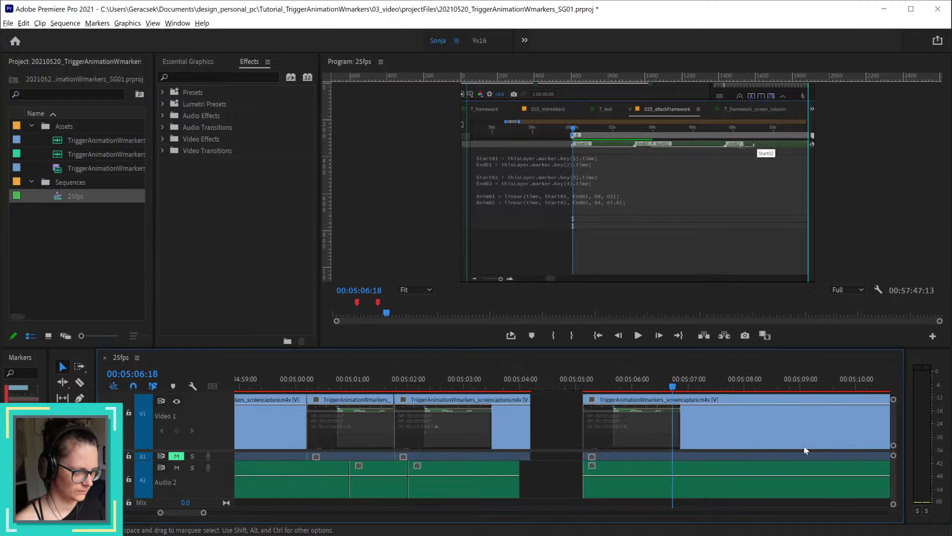
{"action": "left_click_drag", "start_coordinate": [190, 512], "coordinate": [192, 512]}
{"action": "scroll", "coordinate": [381, 469], "scroll_direction": "down", "scroll_amount": 3}
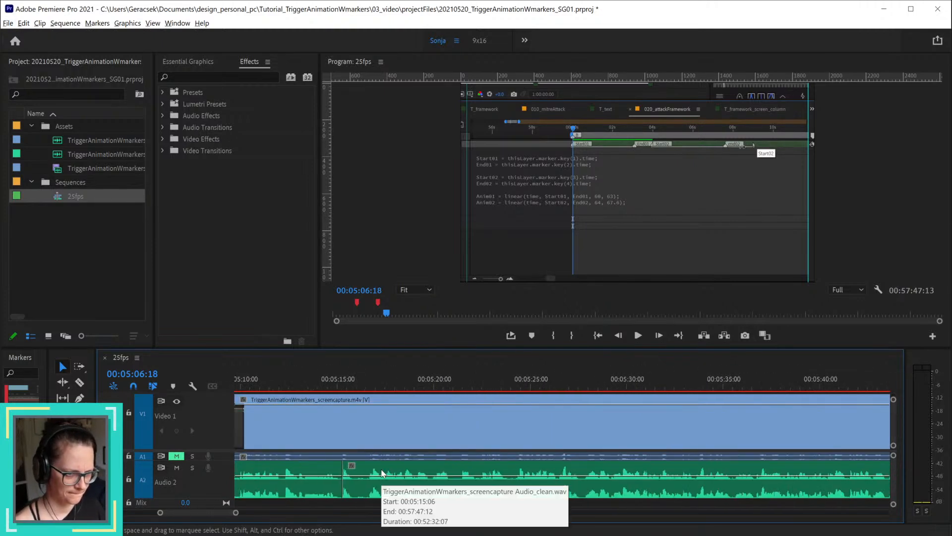
{"action": "scroll", "coordinate": [381, 472], "scroll_direction": "down", "scroll_amount": 5}
{"action": "left_click_drag", "start_coordinate": [286, 513], "coordinate": [277, 514]}
{"action": "scroll", "coordinate": [511, 473], "scroll_direction": "up", "scroll_amount": 4}
{"action": "left_click_drag", "start_coordinate": [494, 387], "coordinate": [638, 400]}
{"action": "scroll", "coordinate": [614, 453], "scroll_direction": "up", "scroll_amount": 5}
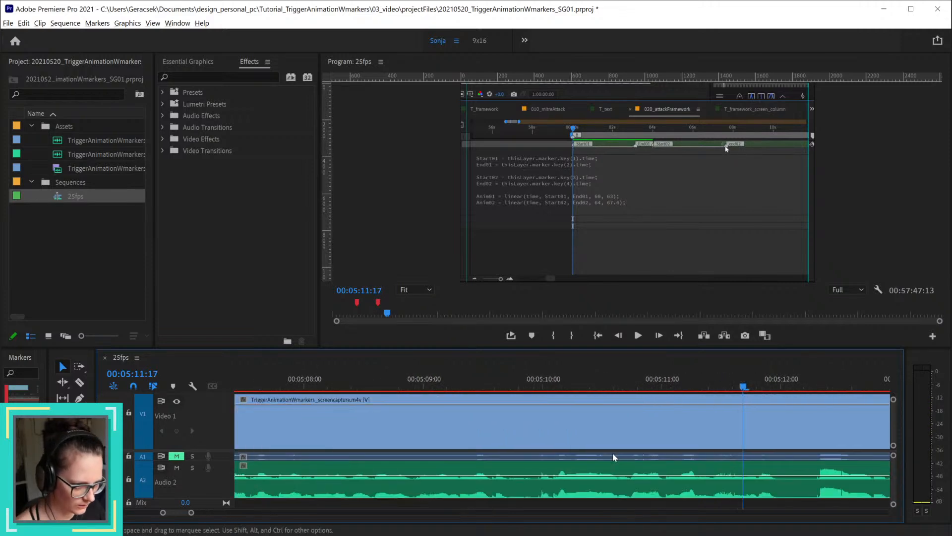
{"action": "left_click", "coordinate": [524, 387]}
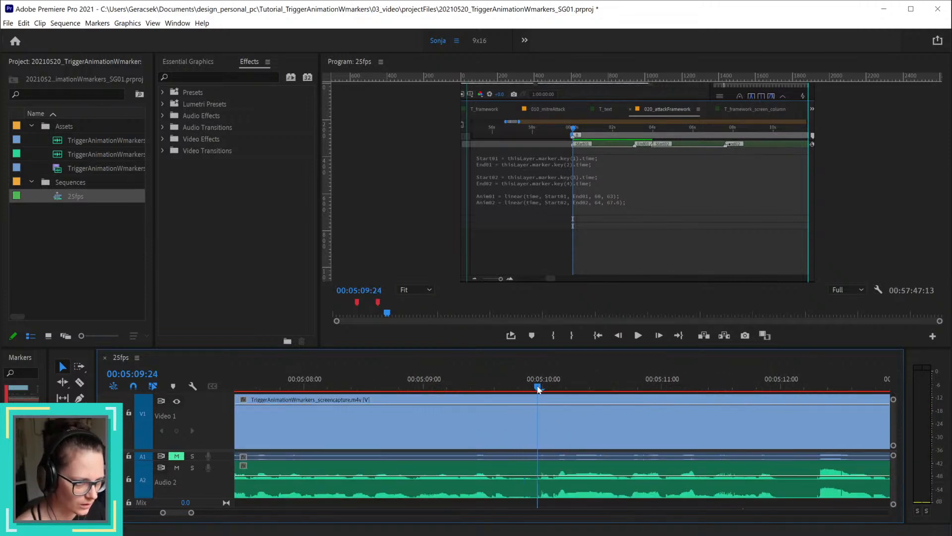
{"action": "left_click", "coordinate": [539, 471]}
{"action": "key", "text": "ctrl+k"}
{"action": "key", "text": "Delete"}
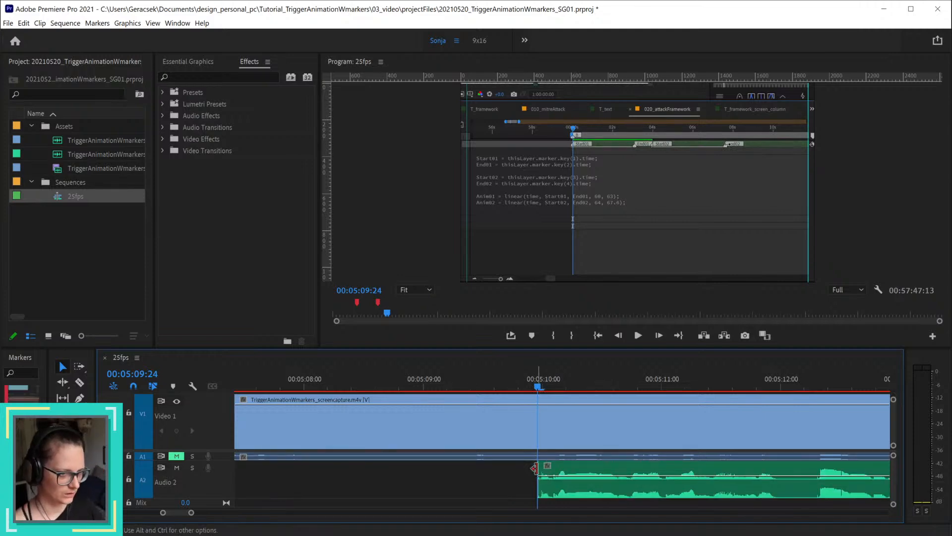
Step: Play up to the gap, then undo the latest Audio 2 cuts and the deletion of the fragment before 00:05:05:03
{"action": "scroll", "coordinate": [550, 457], "scroll_direction": "down", "scroll_amount": 4}
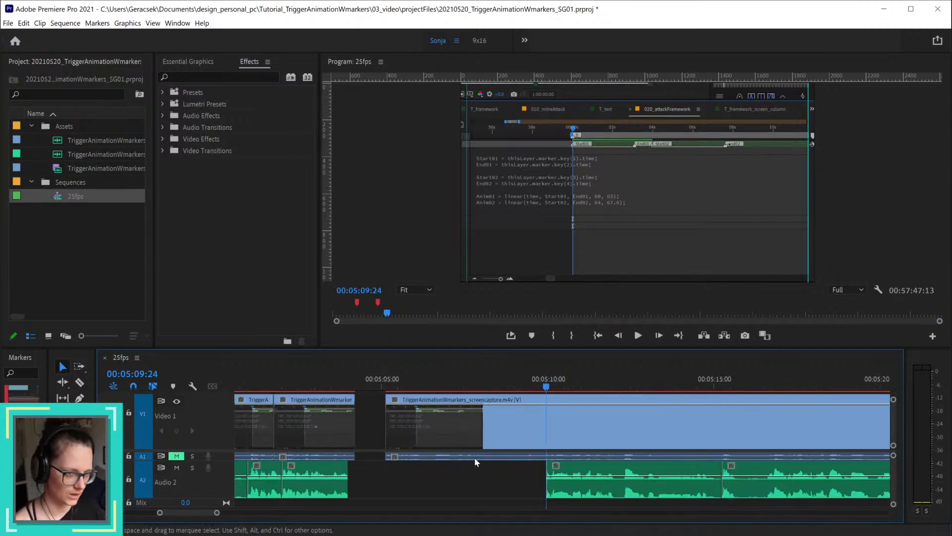
{"action": "left_click", "coordinate": [286, 380]}
{"action": "key", "text": "space"}
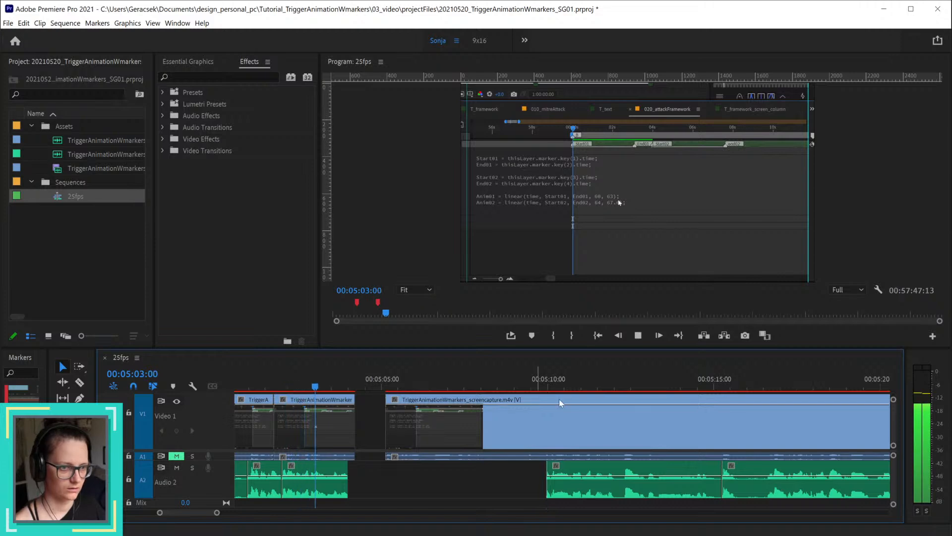
{"action": "key", "text": "space"}
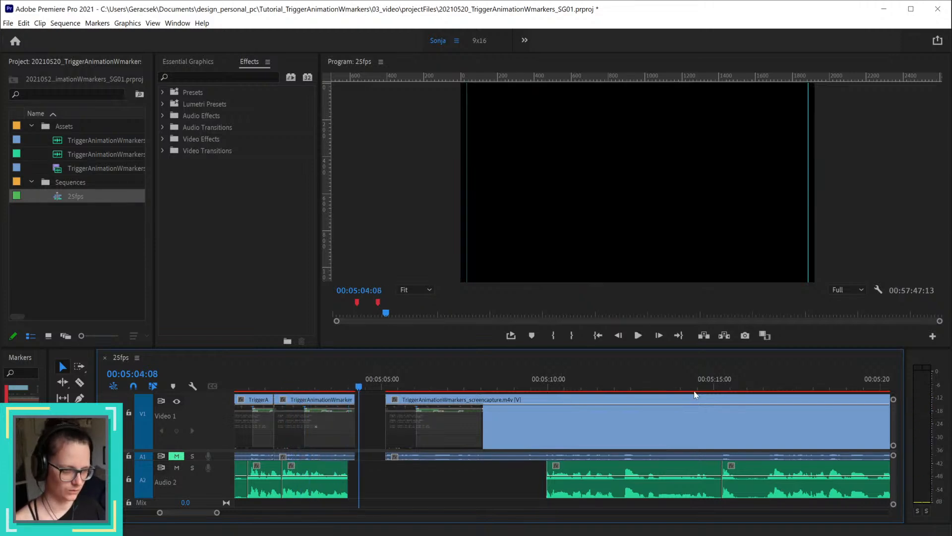
{"action": "key", "text": "ctrl+z"}
{"action": "key", "text": "ctrl+z"}
{"action": "key", "text": "ctrl+z"}
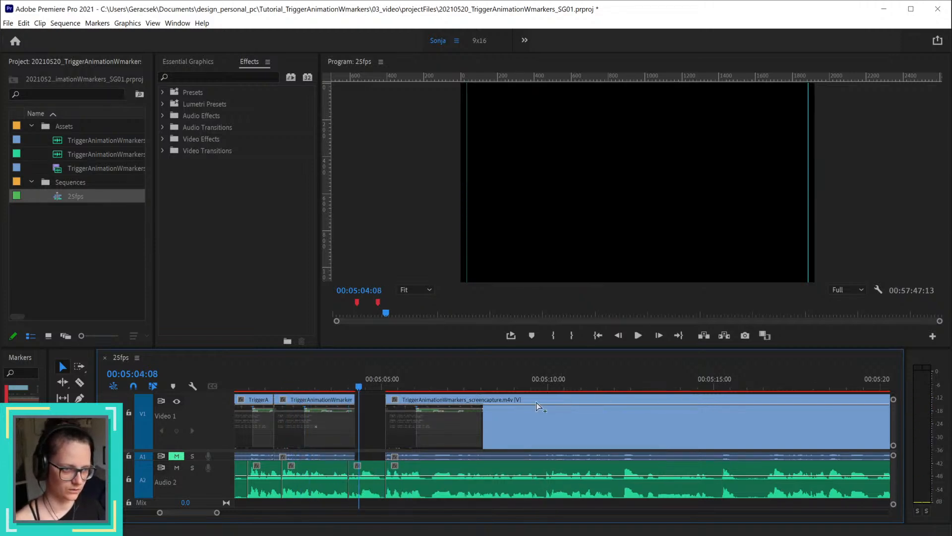
Step: Split Audio 2 at 00:05:09:23, delete the narration from 00:05:05:03 to the split, and play on from there
{"action": "left_click_drag", "start_coordinate": [424, 383], "coordinate": [546, 389]}
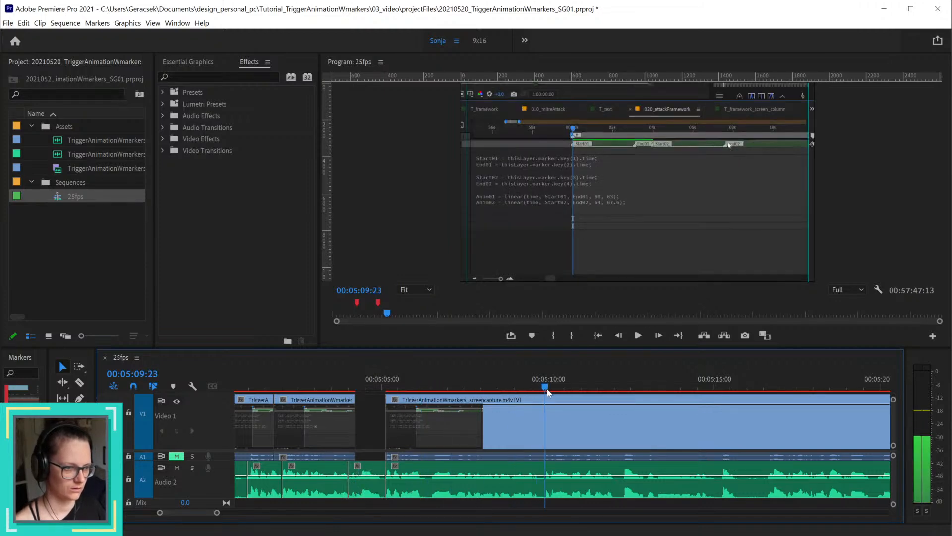
{"action": "left_click", "coordinate": [561, 469]}
{"action": "key", "text": "ctrl+k"}
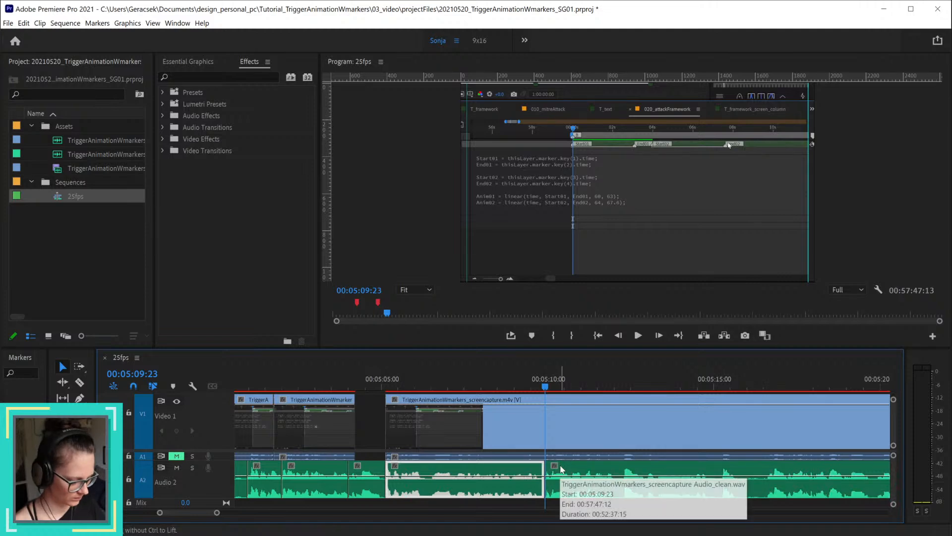
{"action": "key", "text": "Delete"}
{"action": "key", "text": "space"}
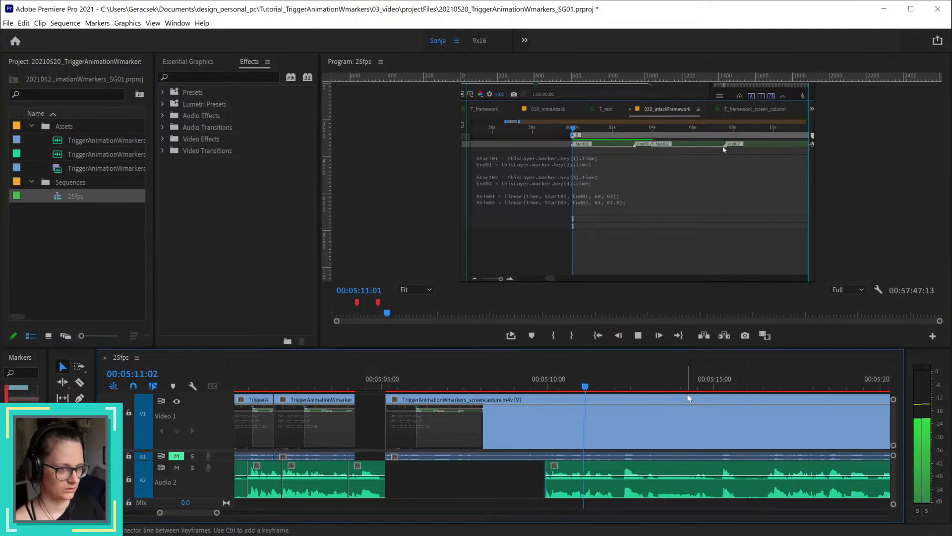
{"action": "key", "text": "space"}
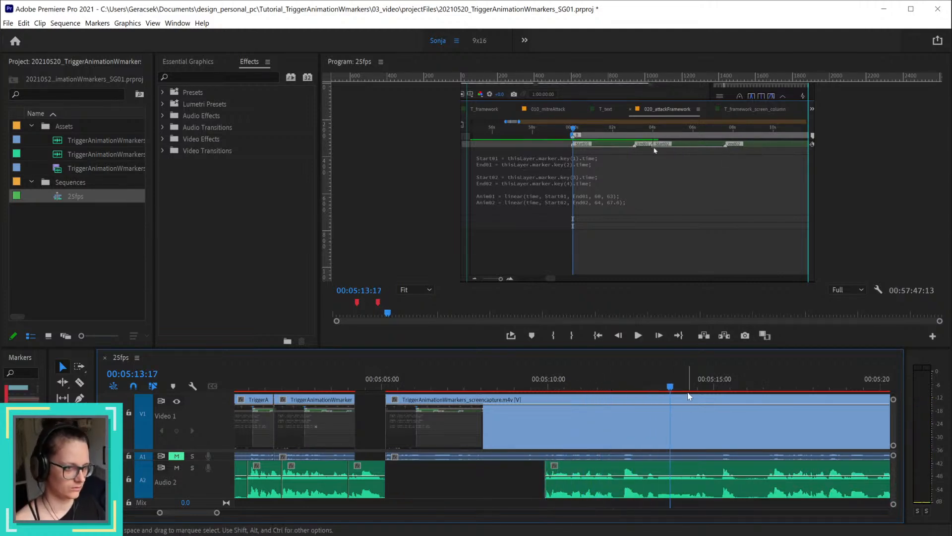
Step: Undo the narration deletion, listen to the passage again, and delete the Audio 2 piece between 00:05:05:03 and 00:05:09:23
{"action": "key", "text": "ctrl+z"}
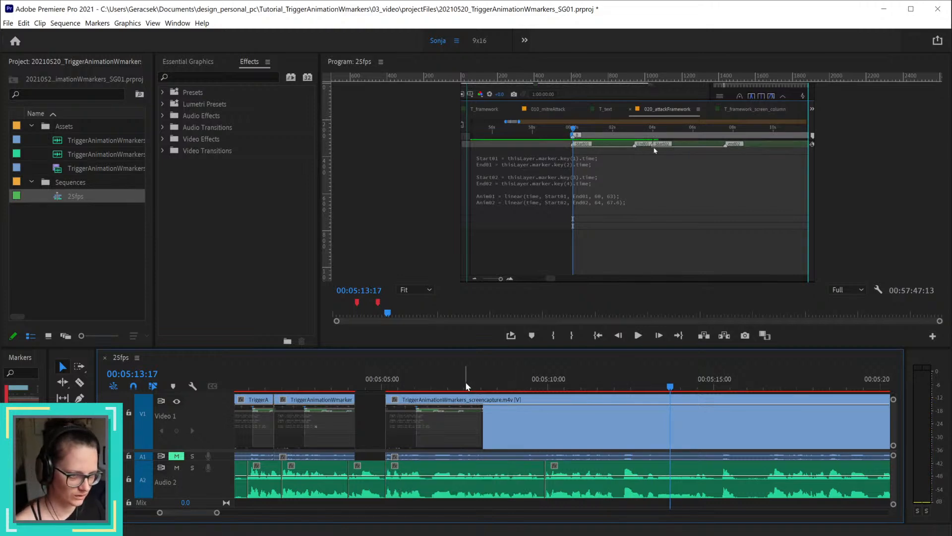
{"action": "left_click_drag", "start_coordinate": [427, 383], "coordinate": [604, 388]}
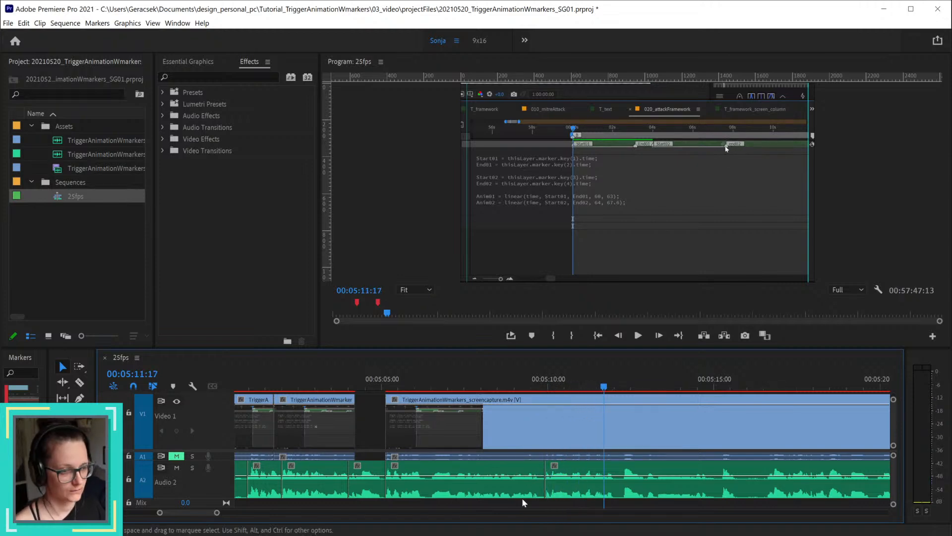
{"action": "left_click", "coordinate": [509, 474]}
{"action": "key", "text": "Delete"}
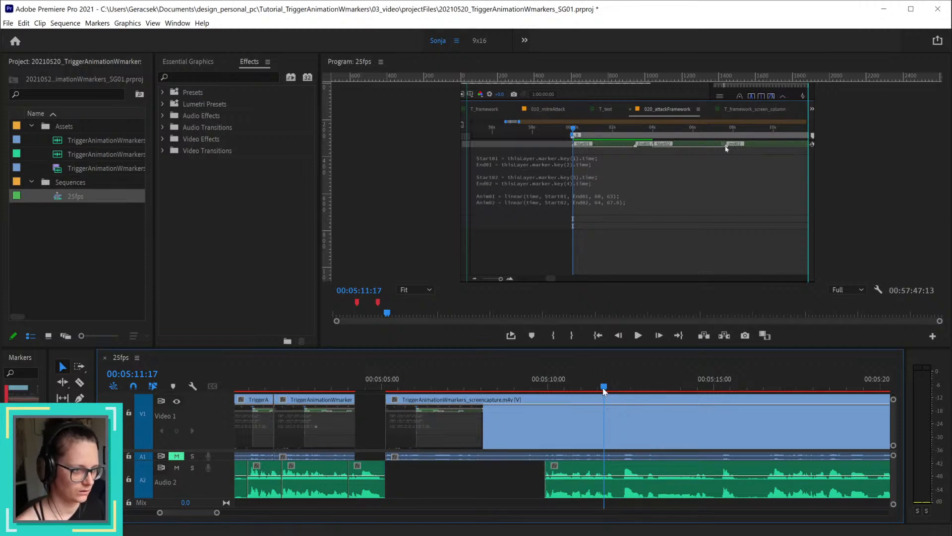
Step: Split Audio 2 at 00:05:12:00 and 00:05:15:06, and delete the narration between these two splits
{"action": "left_click_drag", "start_coordinate": [604, 391], "coordinate": [612, 391]}
{"action": "left_click", "coordinate": [639, 463]}
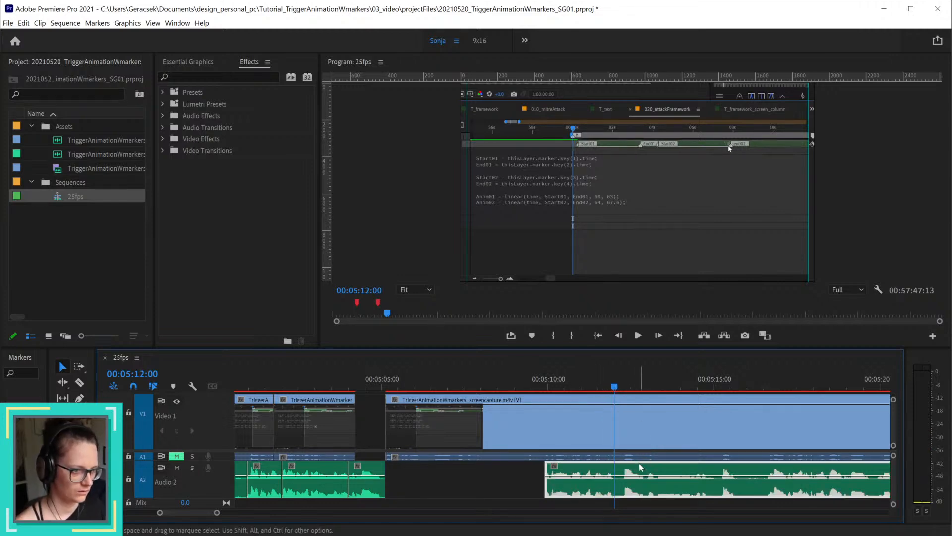
{"action": "key", "text": "ctrl+k"}
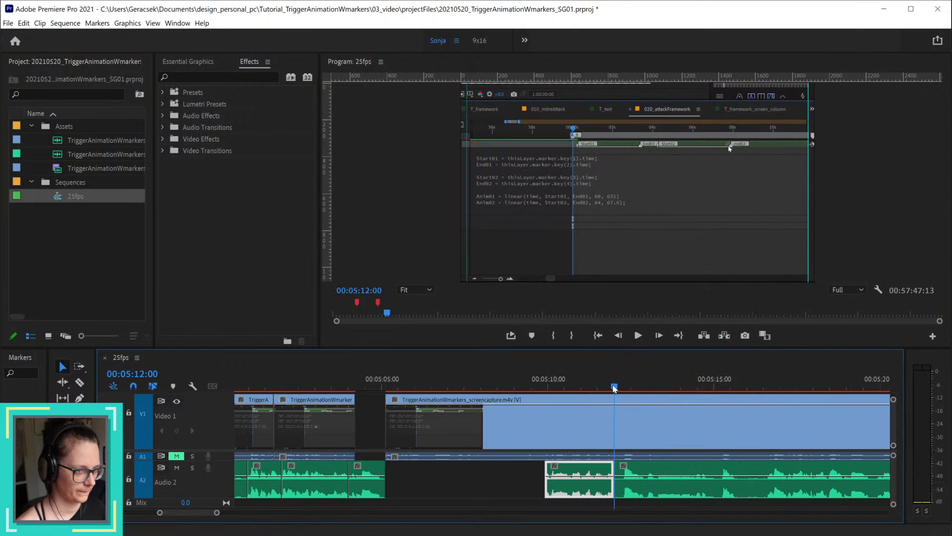
{"action": "left_click_drag", "start_coordinate": [616, 387], "coordinate": [721, 390]}
{"action": "key", "text": "ctrl+k"}
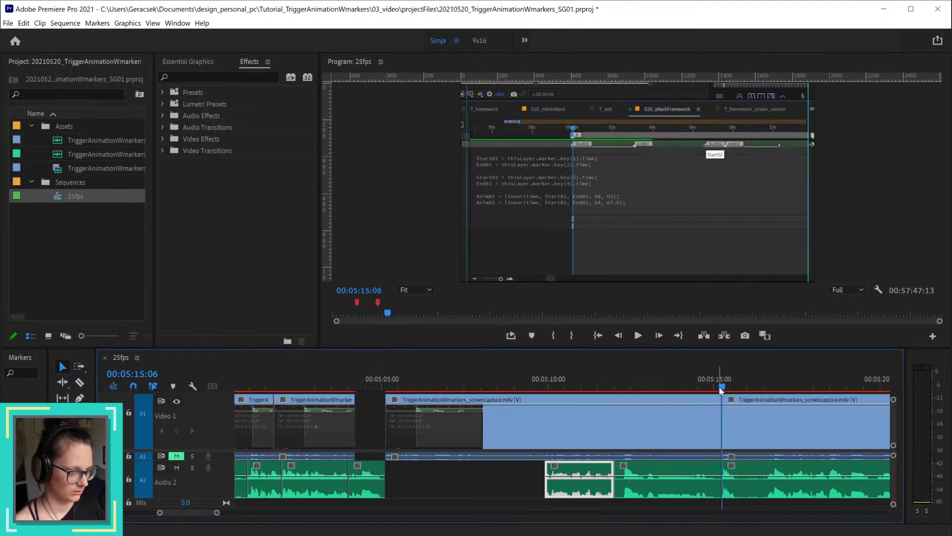
{"action": "key", "text": "ctrl+z"}
{"action": "left_click", "coordinate": [743, 472]}
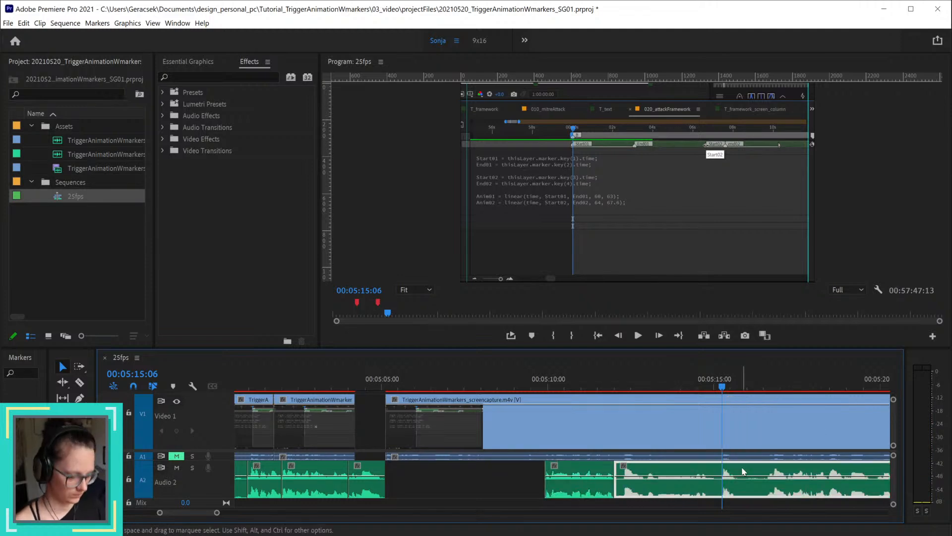
{"action": "key", "text": "ctrl+k"}
{"action": "key", "text": "Delete"}
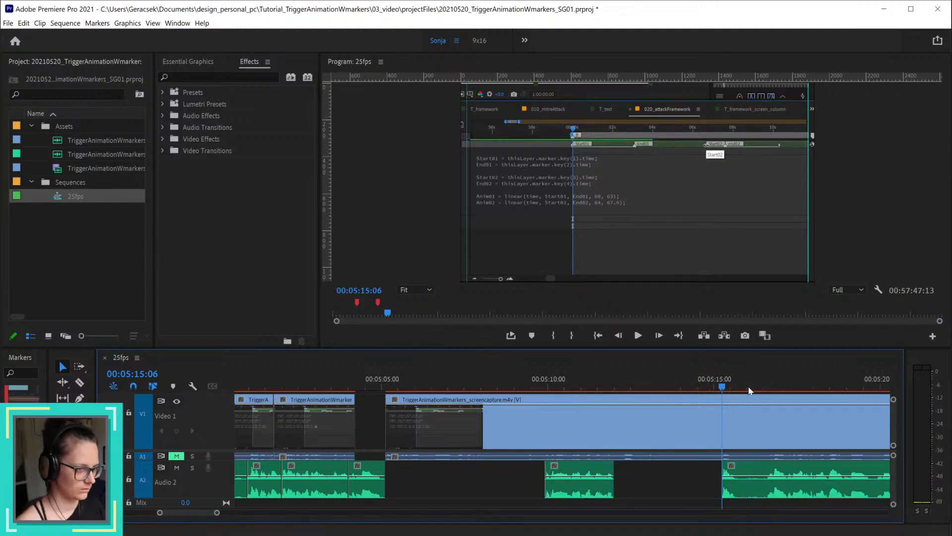
Step: Split Audio 2 at 00:05:15:18 and 00:05:16:15, and delete the narration between these two splits
{"action": "left_click_drag", "start_coordinate": [730, 391], "coordinate": [736, 390]}
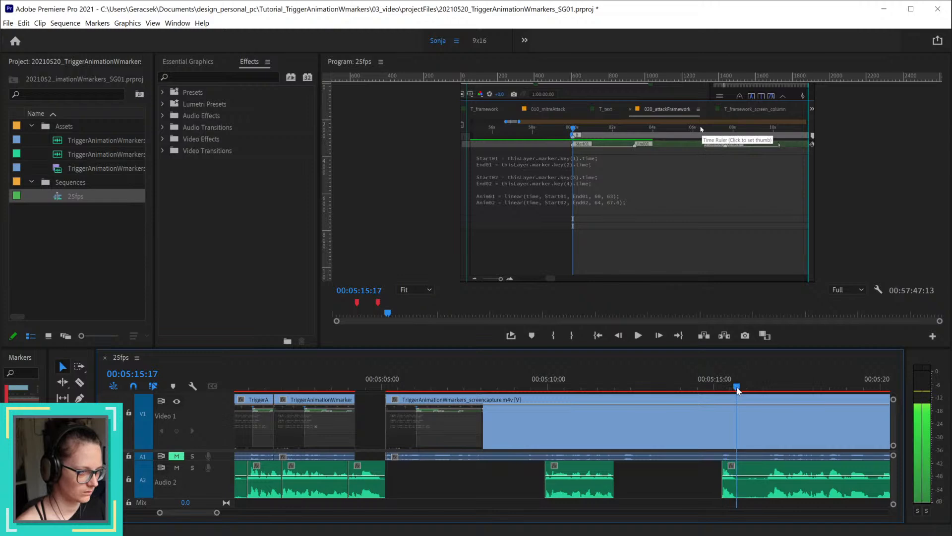
{"action": "left_click", "coordinate": [757, 477]}
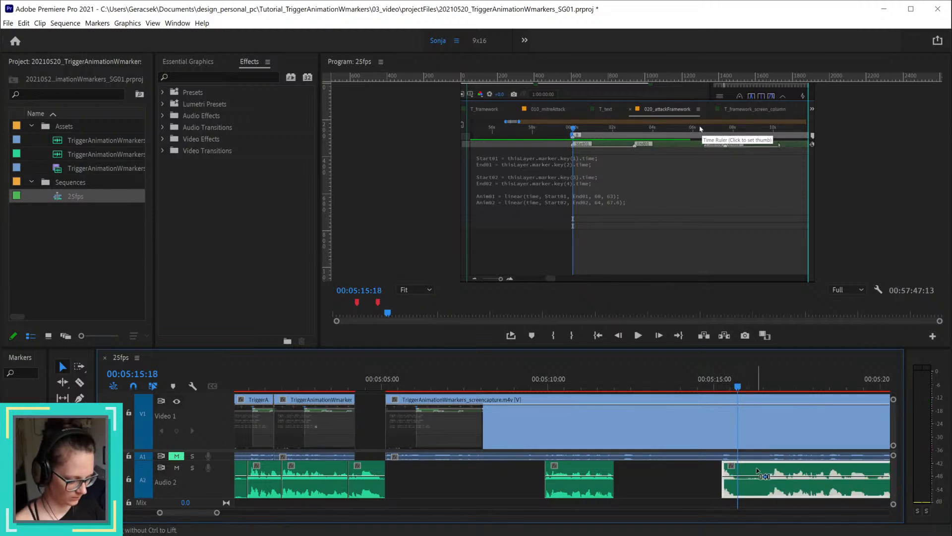
{"action": "key", "text": "ctrl+k"}
{"action": "left_click", "coordinate": [767, 387]}
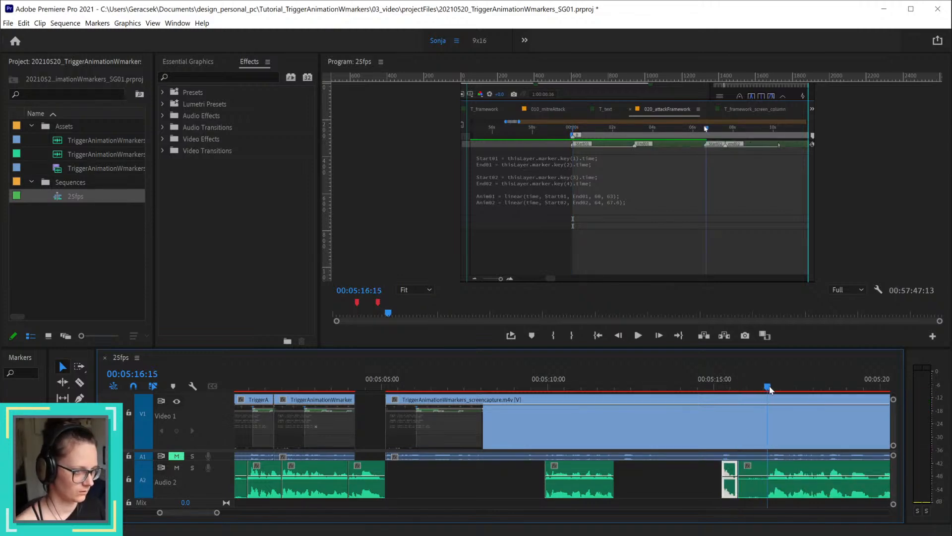
{"action": "left_click", "coordinate": [783, 471]}
{"action": "key", "text": "ctrl+k"}
{"action": "key", "text": "Delete"}
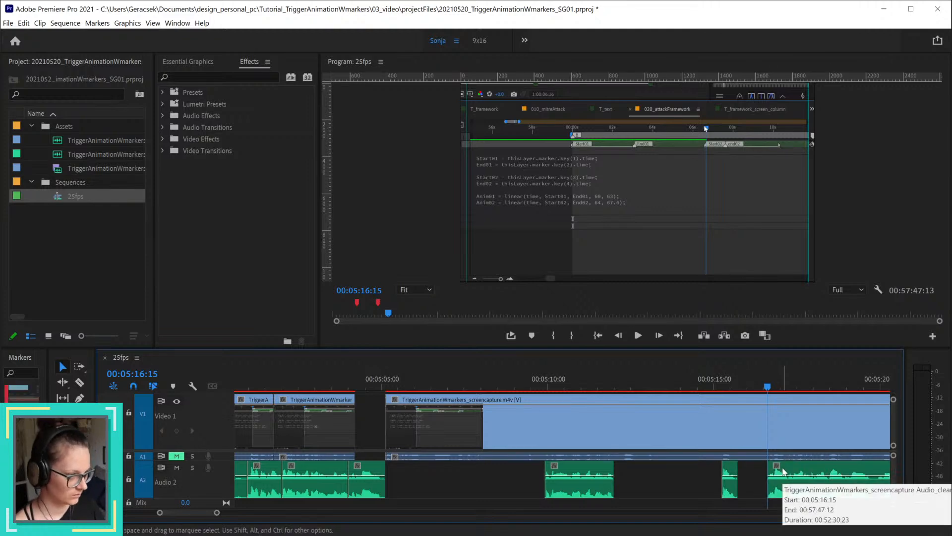
Step: Ripple delete the Audio 2 gap starting at 00:05:05:03 and the following one starting at 00:05:07:05
{"action": "right_click", "coordinate": [449, 476]}
{"action": "left_click", "coordinate": [469, 479]}
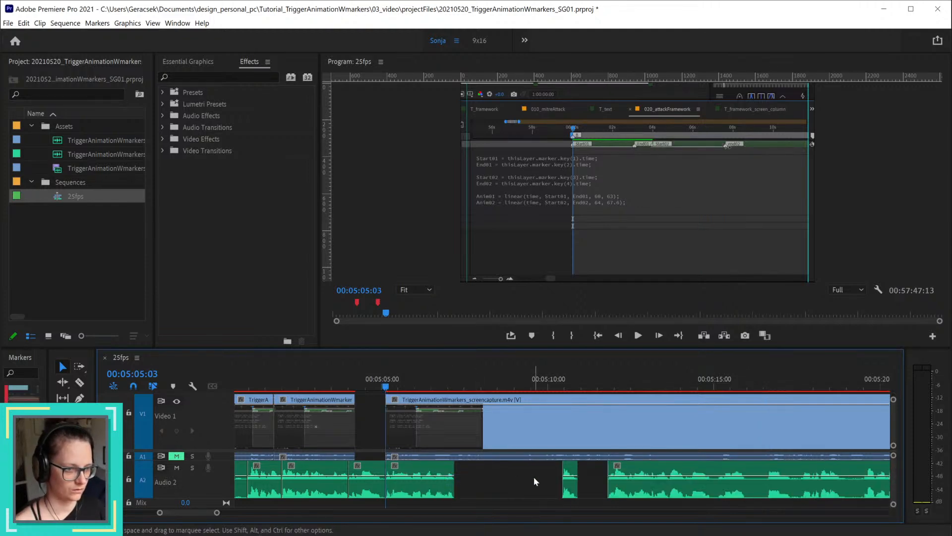
{"action": "right_click", "coordinate": [533, 480]}
{"action": "left_click", "coordinate": [532, 485]}
Step: Try ripple deleting the remaining Audio 2 gap starting at 00:05:07:17, and undo it
{"action": "right_click", "coordinate": [487, 472]}
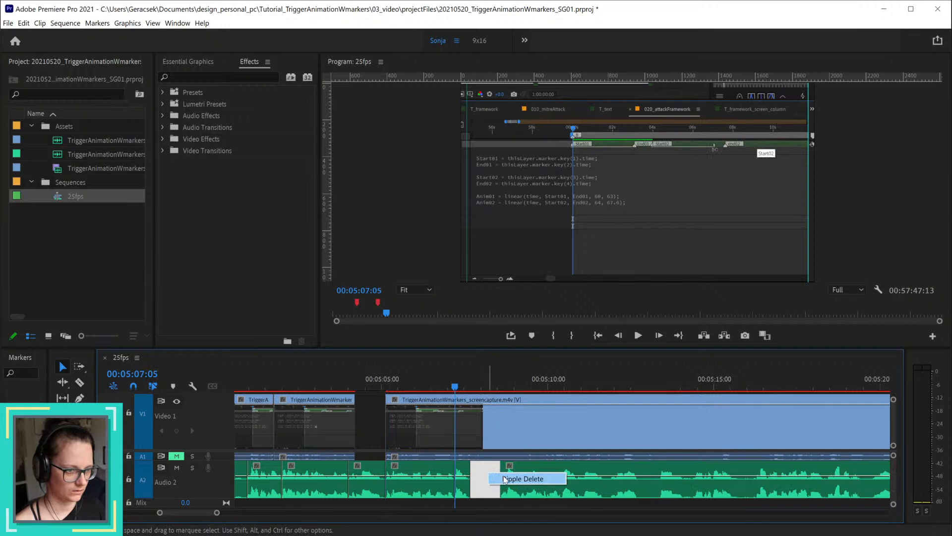
{"action": "left_click", "coordinate": [505, 479]}
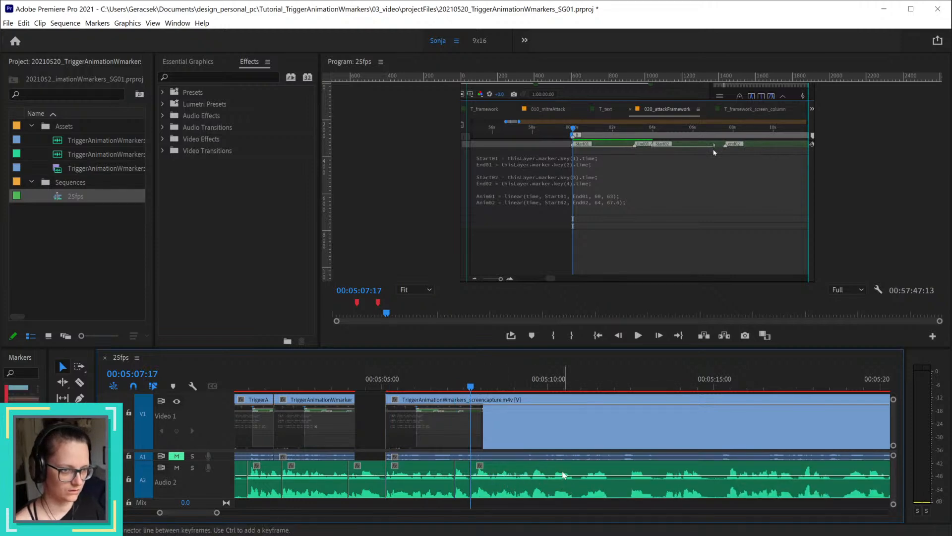
{"action": "key", "text": "ctrl+z"}
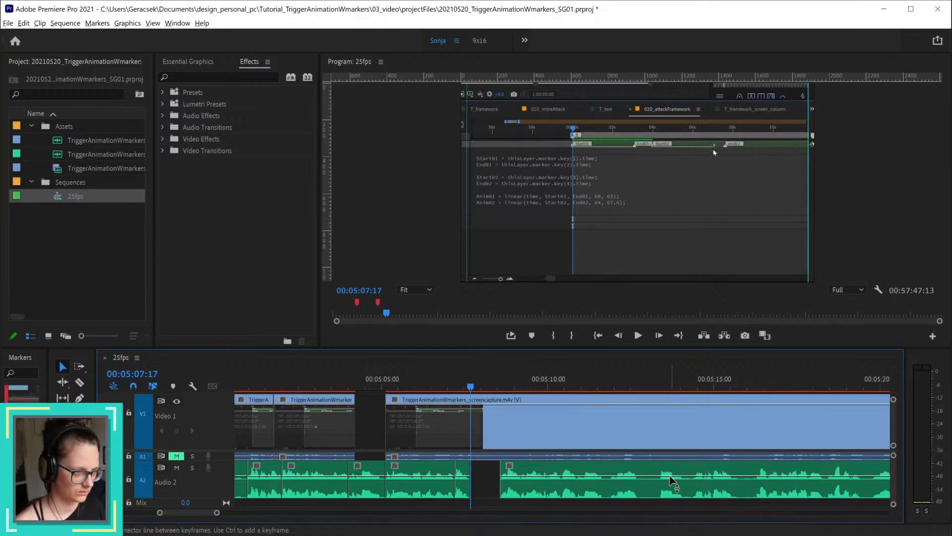
Step: Undo the last two ripple deletes of the Audio 2 gaps
{"action": "scroll", "coordinate": [670, 480], "scroll_direction": "down", "scroll_amount": 2}
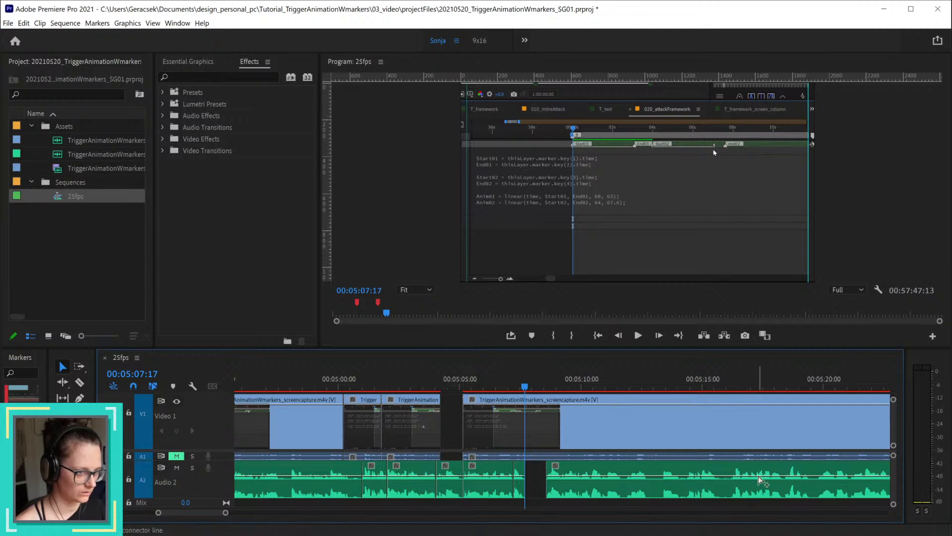
{"action": "key", "text": "ctrl+z"}
{"action": "key", "text": "ctrl+z"}
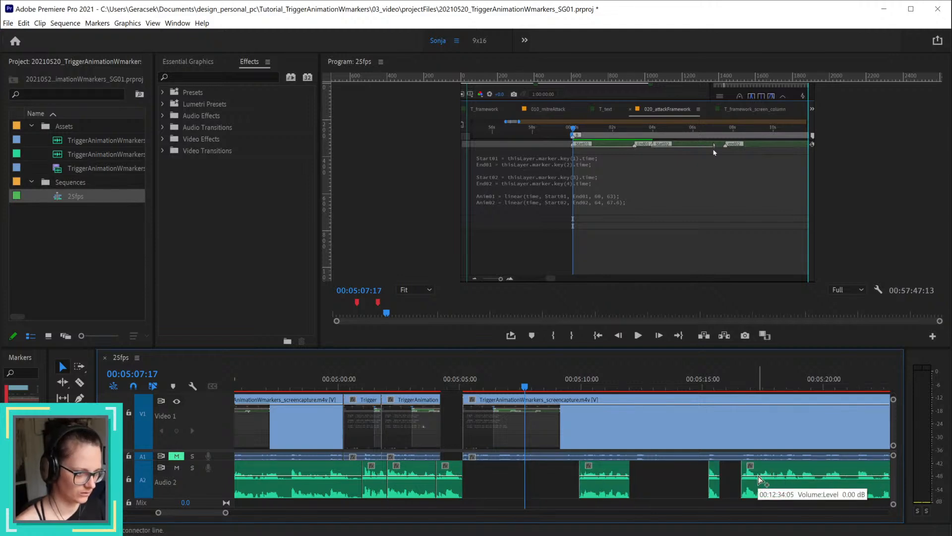
Step: Split the screen capture video clip at 00:05:14:07 and delete the part before the split
{"action": "left_click", "coordinate": [741, 386]}
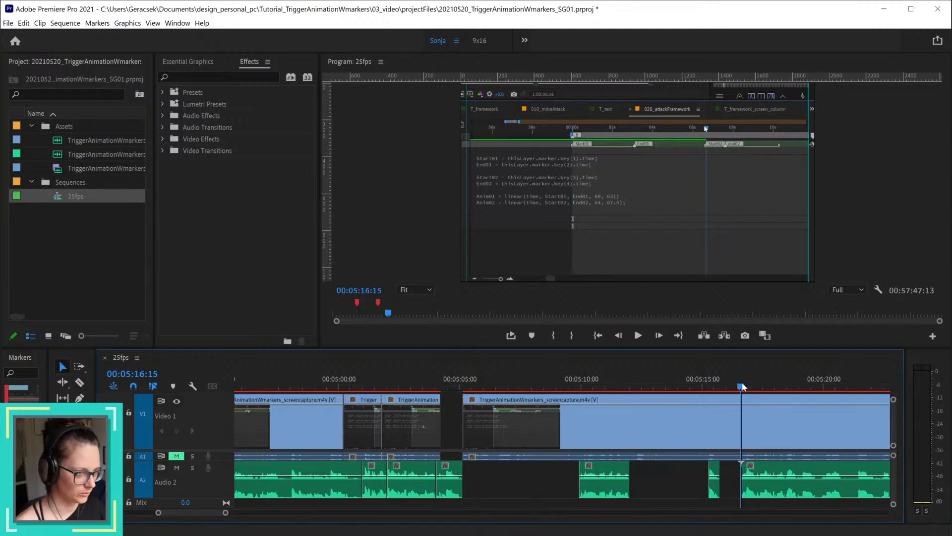
{"action": "left_click", "coordinate": [759, 425]}
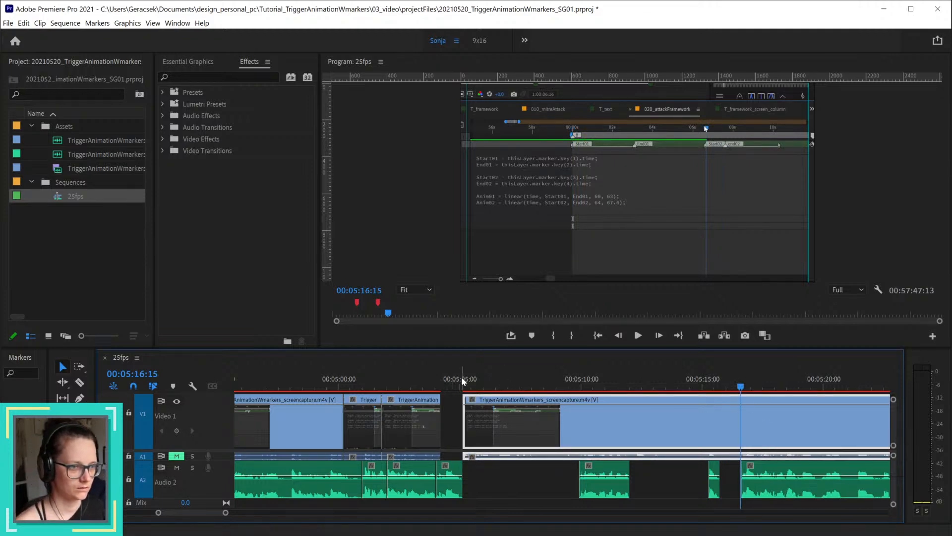
{"action": "left_click_drag", "start_coordinate": [462, 381], "coordinate": [689, 395]}
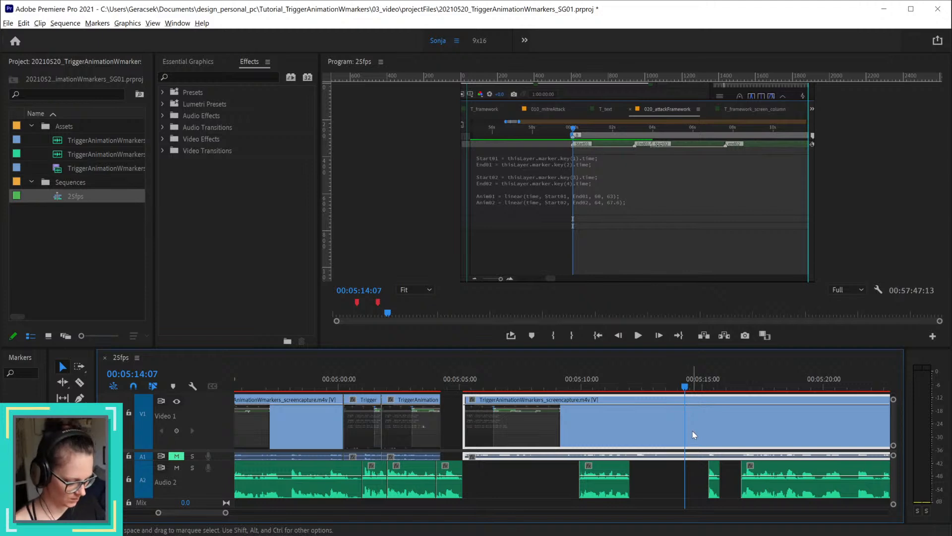
{"action": "key", "text": "ctrl+k"}
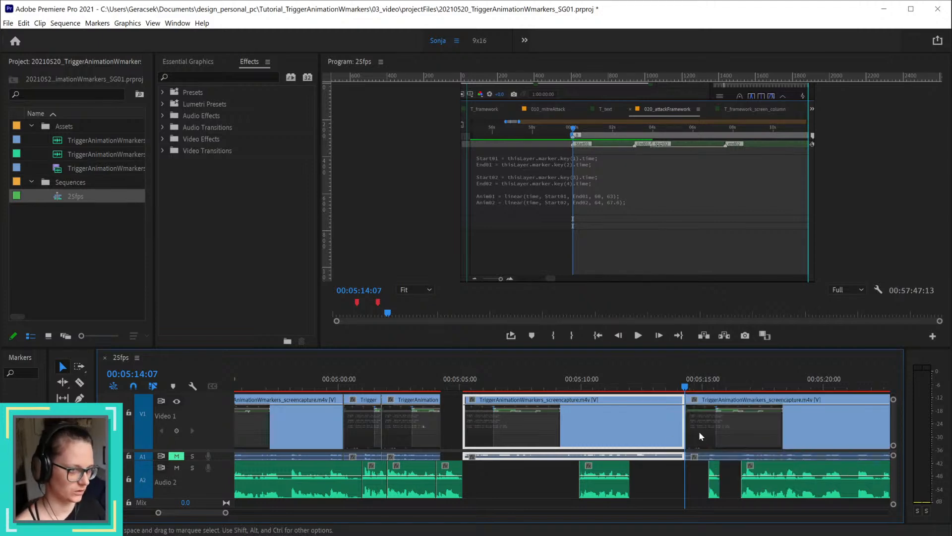
{"action": "key", "text": "Delete"}
Step: Extend the preceding video clip's end to 00:05:05:03 and move the two isolated Audio 2 narration pieces back to back from that point
{"action": "left_click_drag", "start_coordinate": [428, 382], "coordinate": [462, 387]}
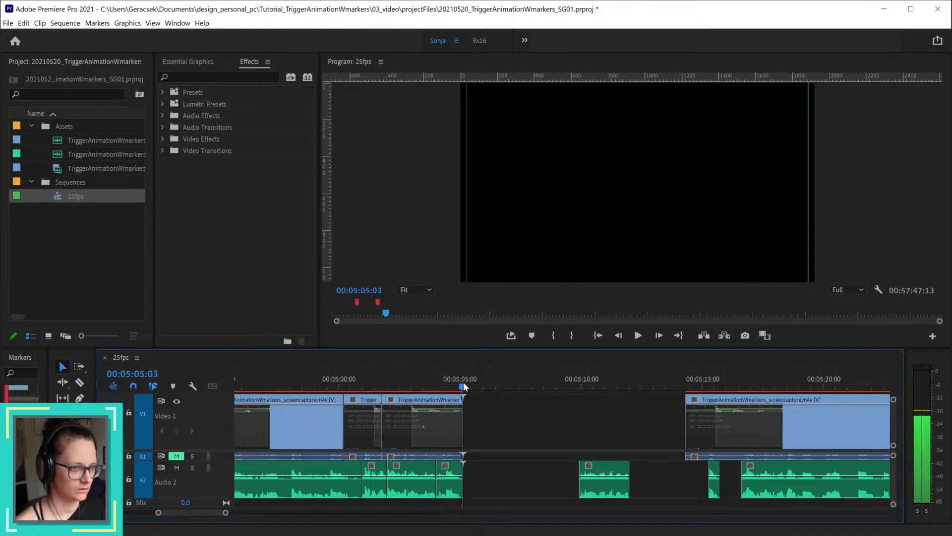
{"action": "left_click_drag", "start_coordinate": [605, 479], "coordinate": [496, 474]}
{"action": "left_click_drag", "start_coordinate": [716, 475], "coordinate": [511, 473]}
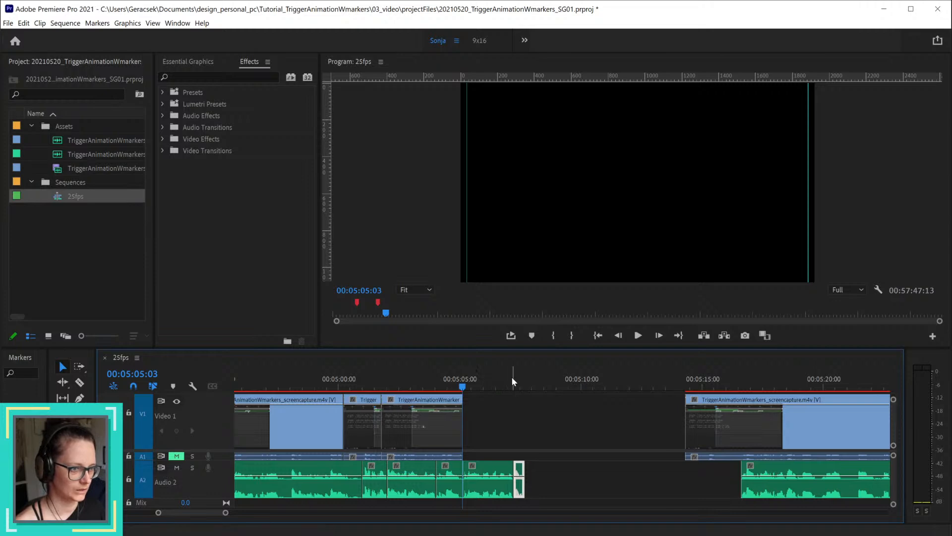
Step: Ripple delete the Audio 2 gap after the moved narration pieces, and extend the following video clip's start back to 00:05:05:03
{"action": "right_click", "coordinate": [684, 485]}
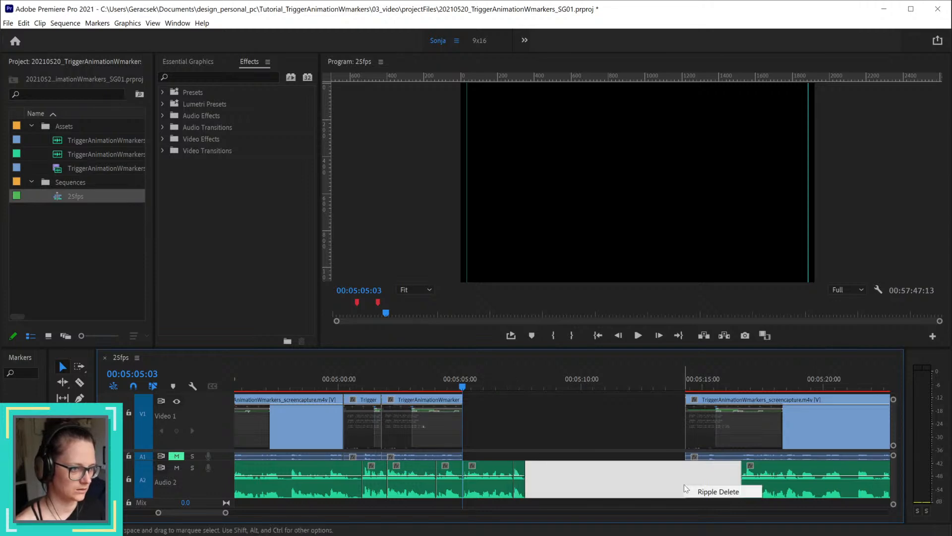
{"action": "left_click", "coordinate": [720, 493]}
{"action": "scroll", "coordinate": [459, 418], "scroll_direction": "up", "scroll_amount": 4}
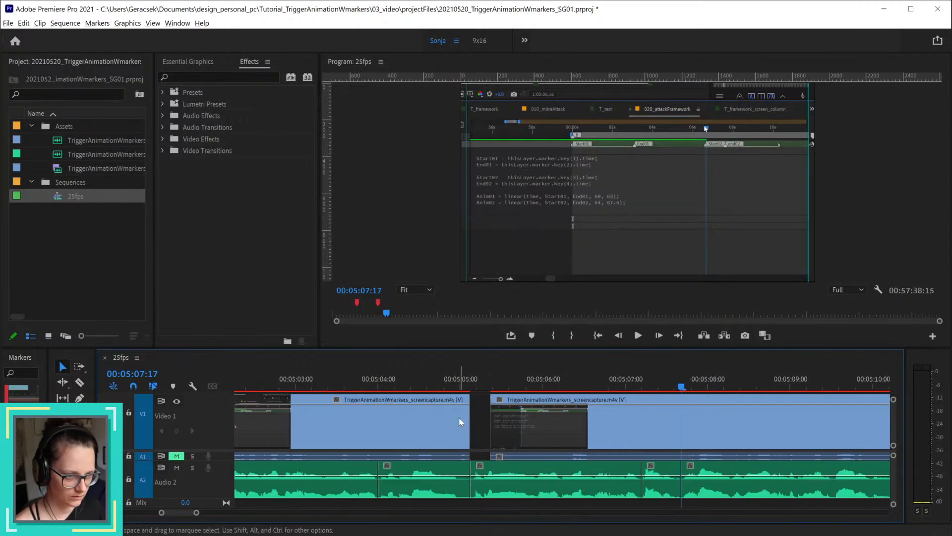
{"action": "left_click", "coordinate": [466, 381]}
{"action": "left_click_drag", "start_coordinate": [471, 385], "coordinate": [477, 412]}
Step: Review the joined cuts up to 00:05:08:07 and save the project
{"action": "left_click_drag", "start_coordinate": [458, 380], "coordinate": [732, 388]}
{"action": "key", "text": "minus"}
{"action": "key", "text": "ctrl+s"}
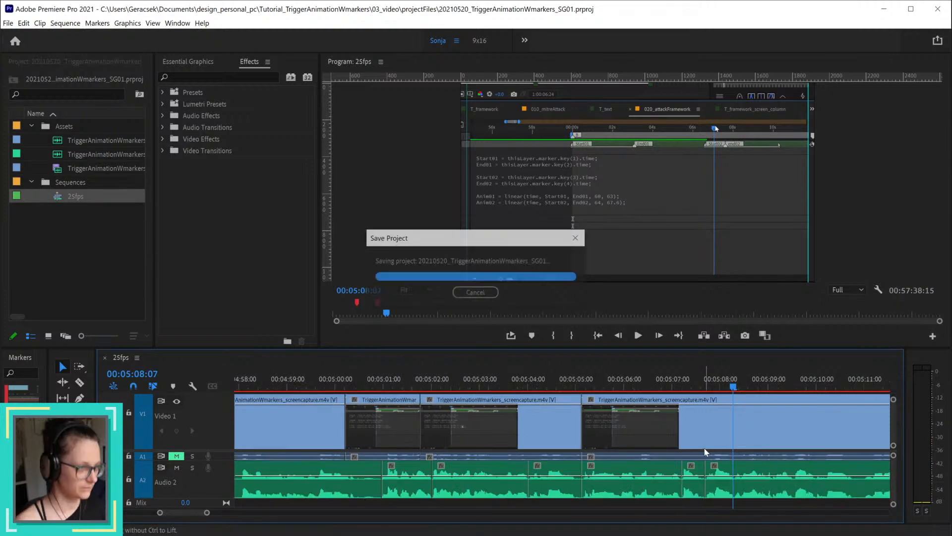
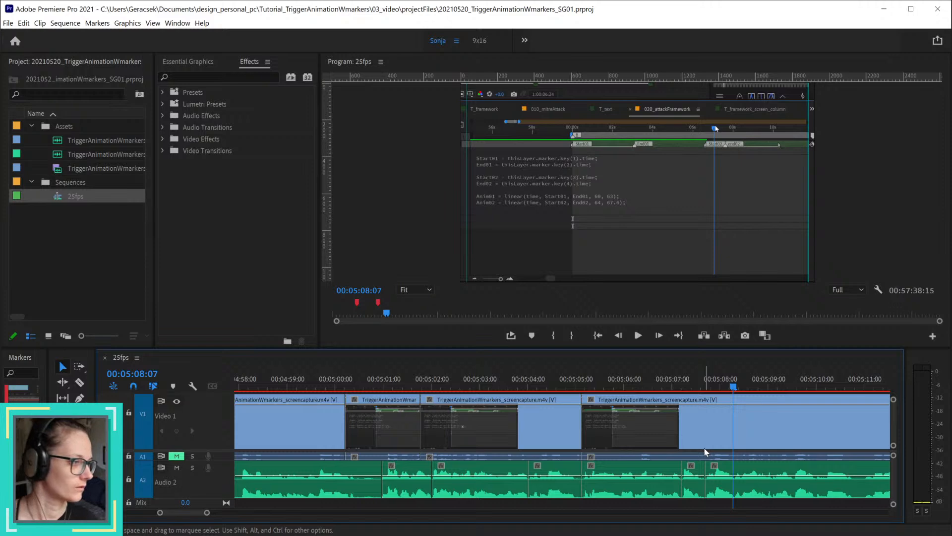
{"action": "left_click", "coordinate": [396, 392]}
{"action": "key", "text": "space"}
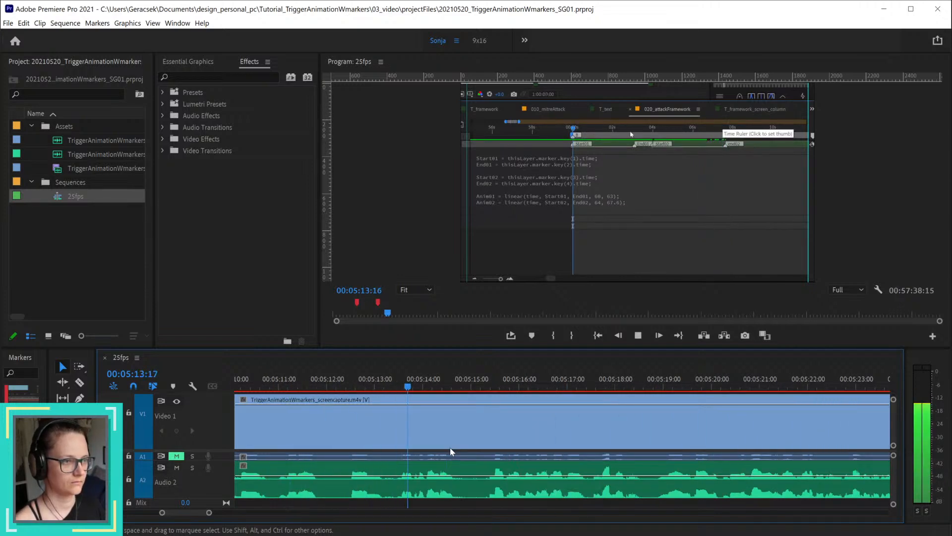
{"action": "left_click_drag", "start_coordinate": [303, 382], "coordinate": [322, 382]}
{"action": "key", "text": "Left"}
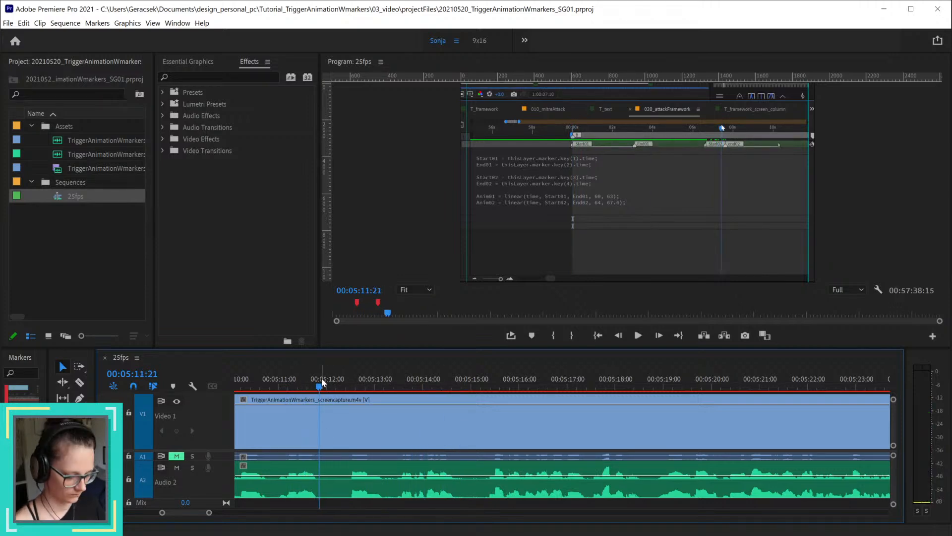
{"action": "key", "text": "ctrl+k"}
{"action": "left_click", "coordinate": [367, 380]}
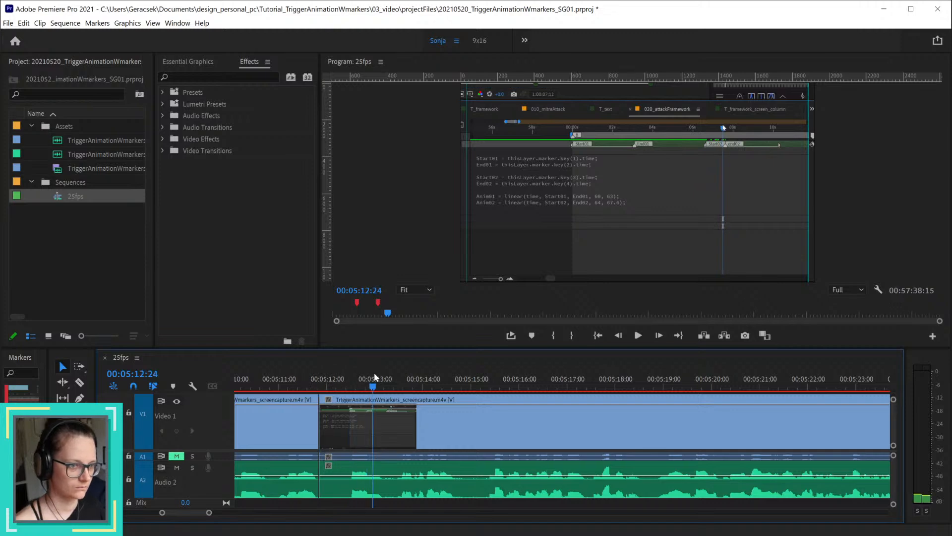
{"action": "key", "text": "space"}
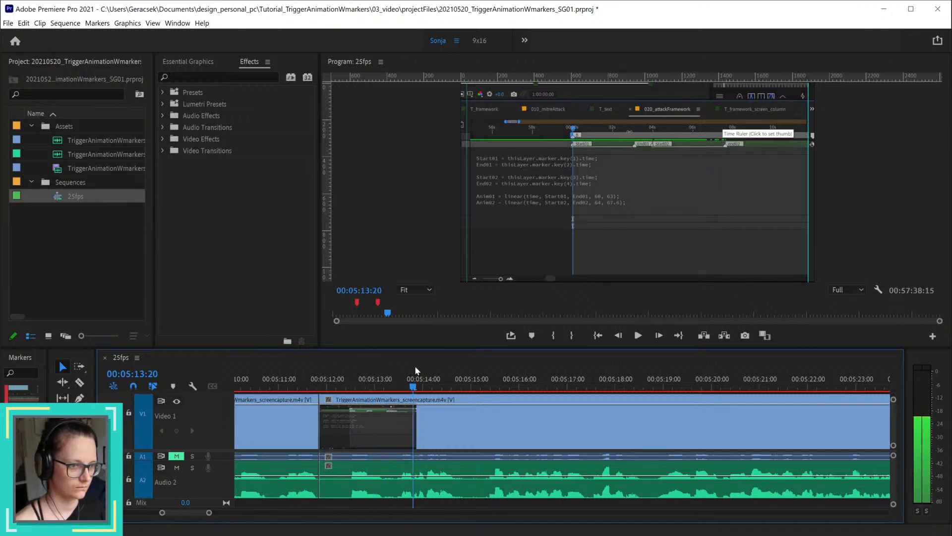
{"action": "left_click_drag", "start_coordinate": [415, 367], "coordinate": [392, 370]}
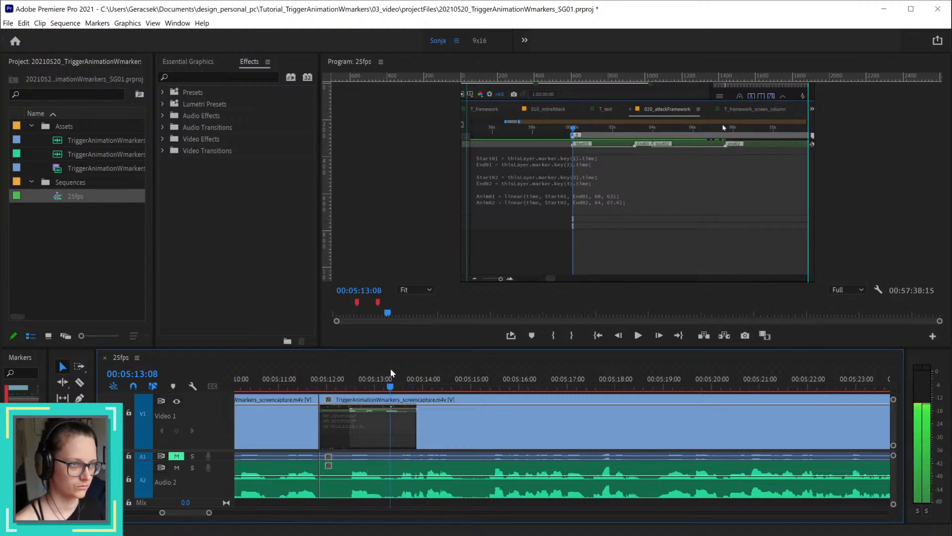
{"action": "key", "text": "ctrl+z"}
Step: Split the clips on all tracks at 00:05:10:19 and 00:05:13:12 and ripple-delete the segment between the two cuts
{"action": "scroll", "coordinate": [354, 401], "scroll_direction": "down", "scroll_amount": 3}
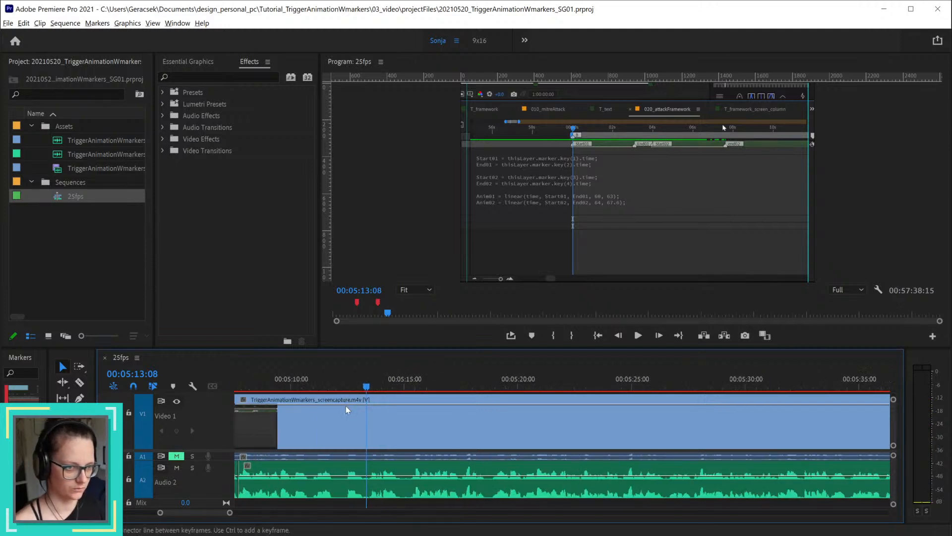
{"action": "left_click", "coordinate": [312, 385]}
{"action": "left_click_drag", "start_coordinate": [271, 385], "coordinate": [309, 393]}
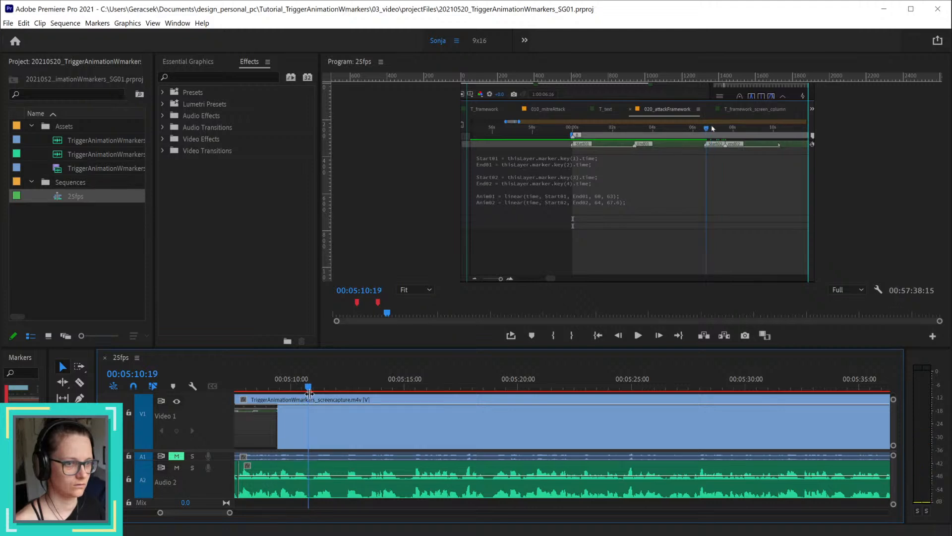
{"action": "key", "text": "ctrl+k"}
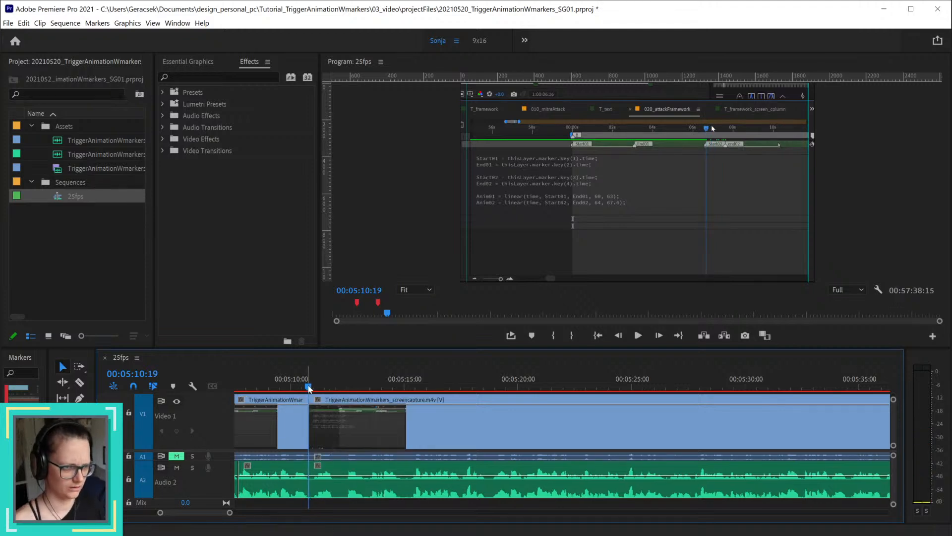
{"action": "left_click_drag", "start_coordinate": [309, 388], "coordinate": [371, 389]}
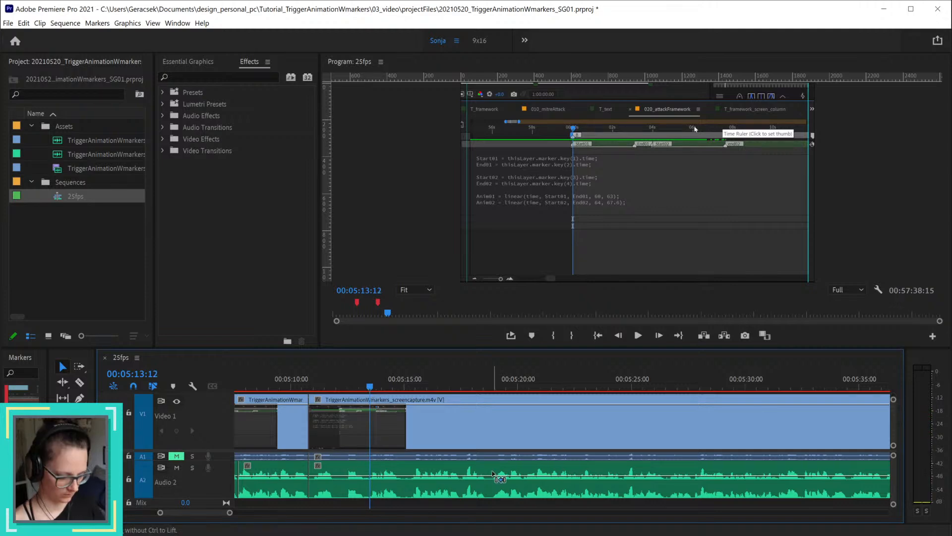
{"action": "key", "text": "ctrl+k"}
{"action": "left_click", "coordinate": [338, 422]}
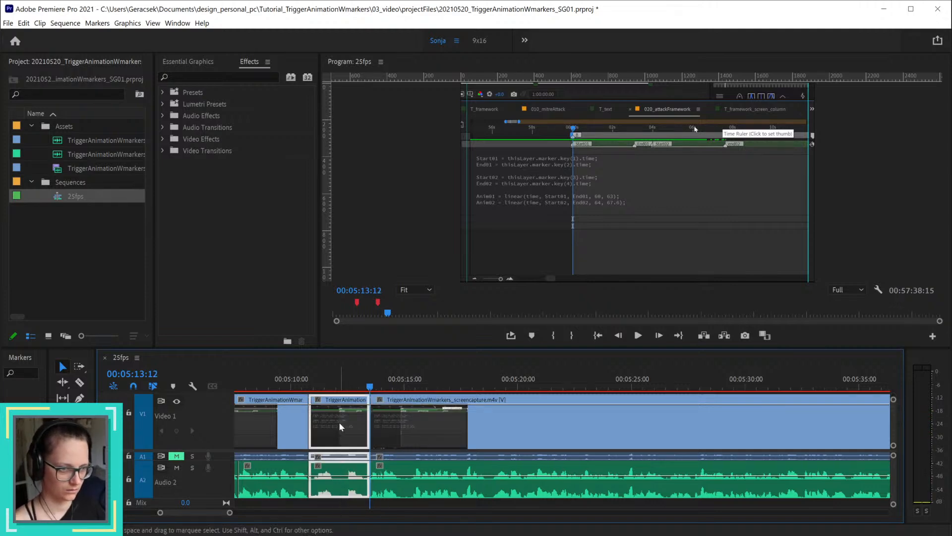
{"action": "key", "text": "shift+Delete"}
Step: Play on from the last edit, split all tracks at 00:05:23:23 and 00:05:25:00, and ripple-delete the segment between them
{"action": "left_click", "coordinate": [274, 382]}
{"action": "key", "text": "space"}
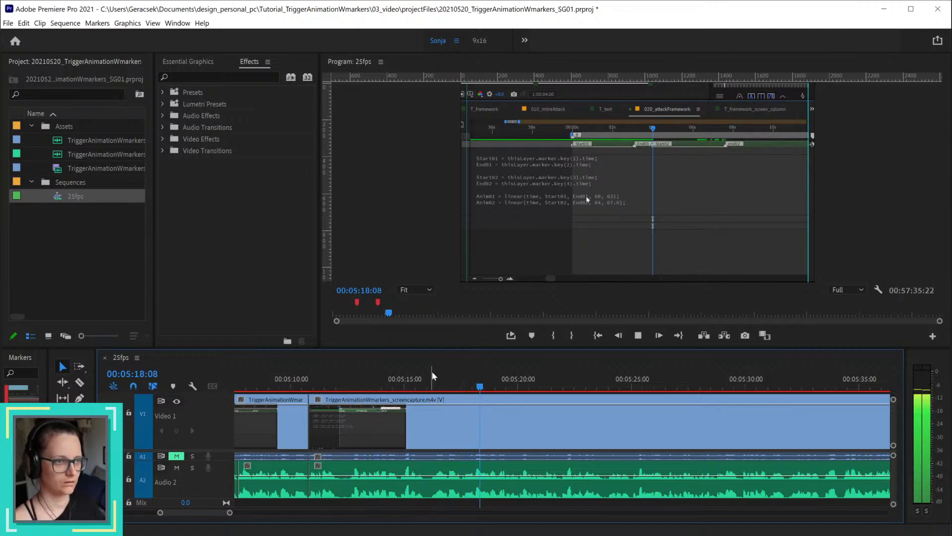
{"action": "scroll", "coordinate": [462, 405], "scroll_direction": "down", "scroll_amount": 3}
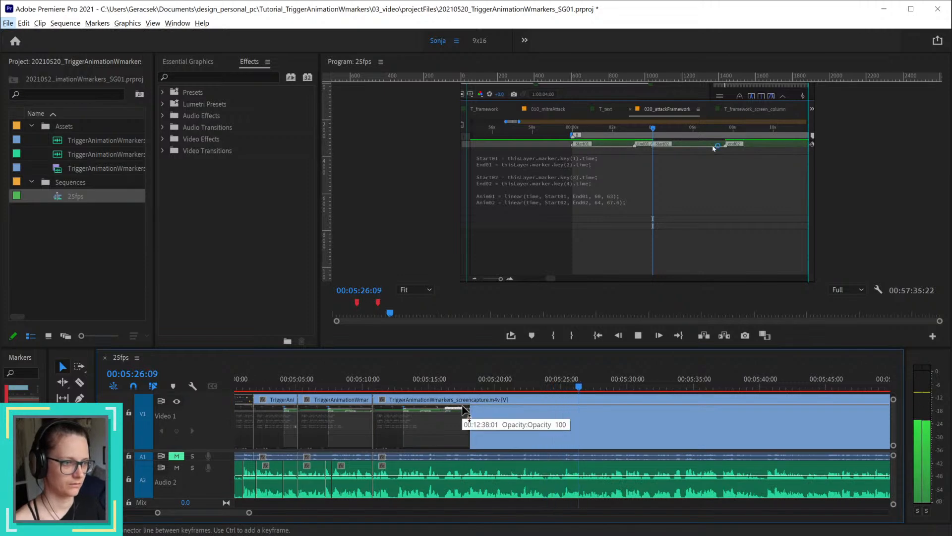
{"action": "key", "text": "space"}
{"action": "left_click_drag", "start_coordinate": [511, 384], "coordinate": [549, 381]}
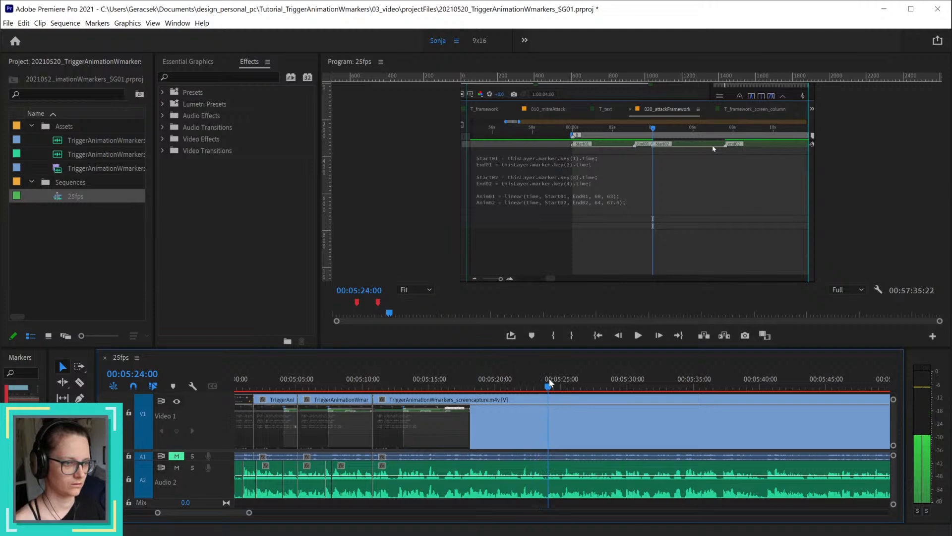
{"action": "scroll", "coordinate": [550, 416], "scroll_direction": "up", "scroll_amount": 5}
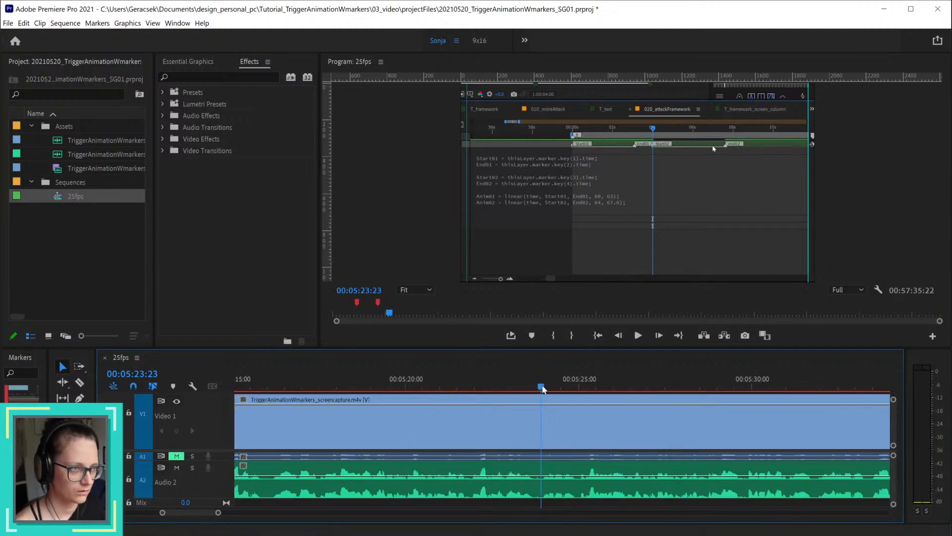
{"action": "key", "text": "ctrl+k"}
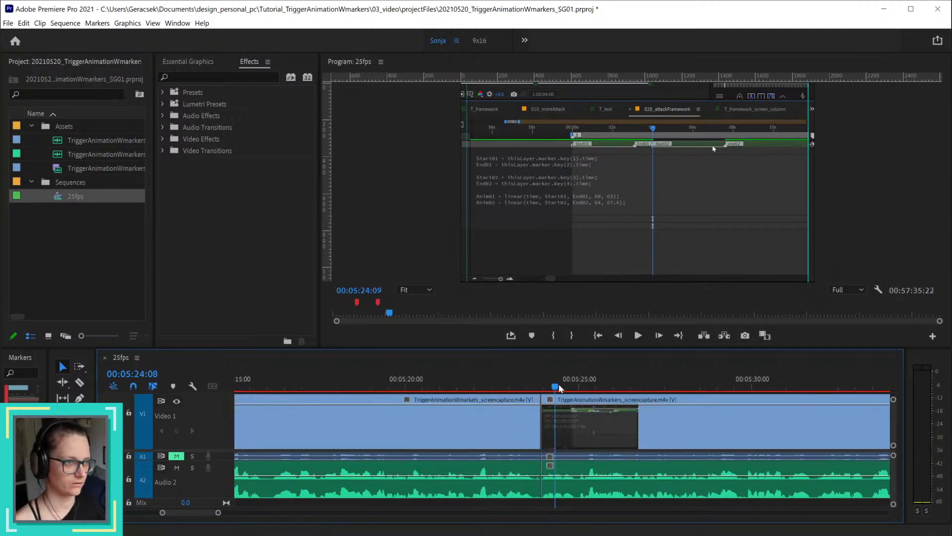
{"action": "left_click_drag", "start_coordinate": [559, 388], "coordinate": [578, 389]}
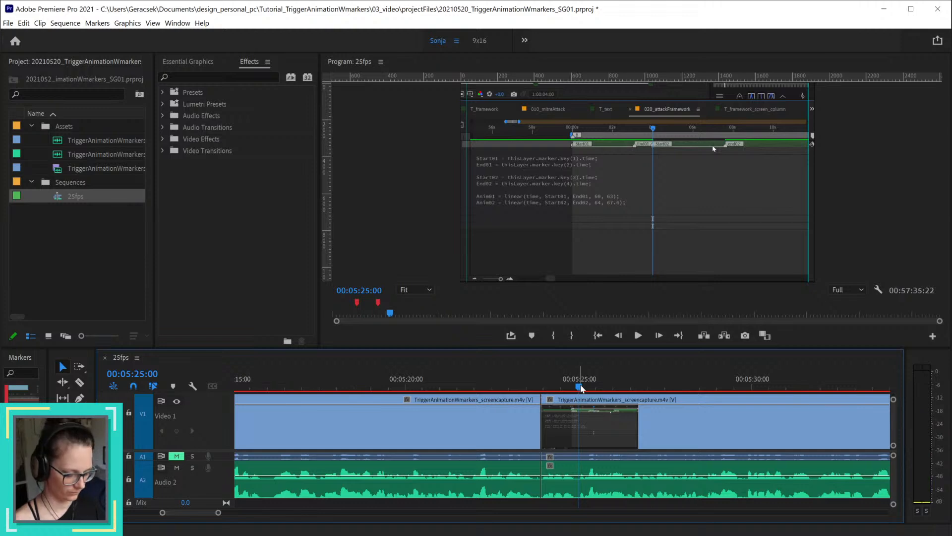
{"action": "key", "text": "ctrl+k"}
{"action": "left_click", "coordinate": [568, 433]}
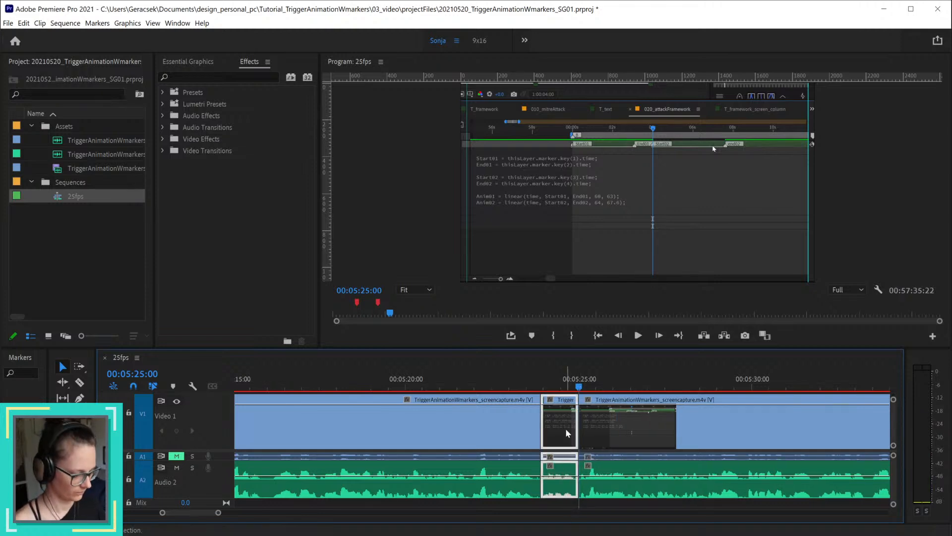
{"action": "key", "text": "shift+Delete"}
Step: Split all tracks at 00:05:24:02 and ripple-delete the narrow sliver between the previous edit and this cut
{"action": "left_click", "coordinate": [574, 387]}
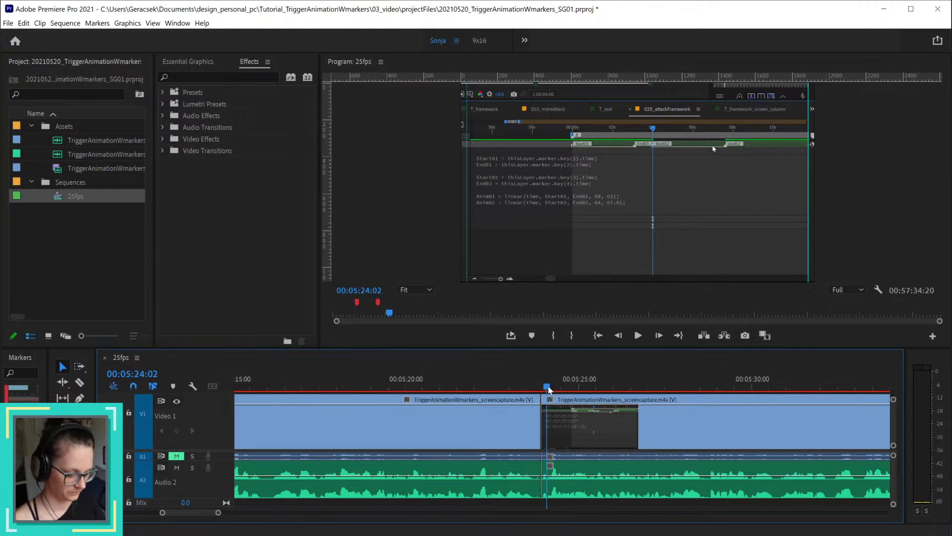
{"action": "key", "text": "ctrl+k"}
{"action": "left_click_drag", "start_coordinate": [544, 500], "coordinate": [546, 430]}
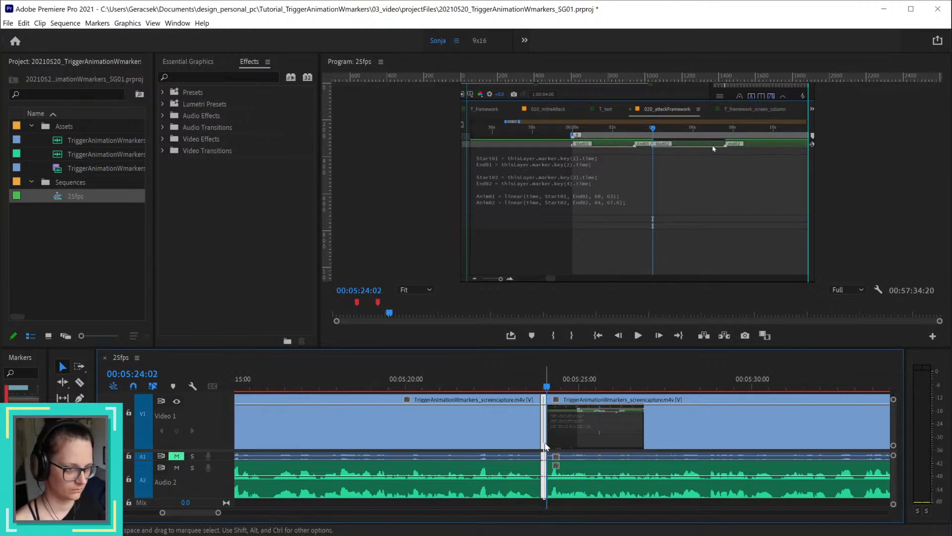
{"action": "key", "text": "shift+Delete"}
Step: Play and scrub the footage from 00:05:22:19 to about 00:06:01 to check the edit and look for further sections to trim
{"action": "left_click", "coordinate": [502, 387]}
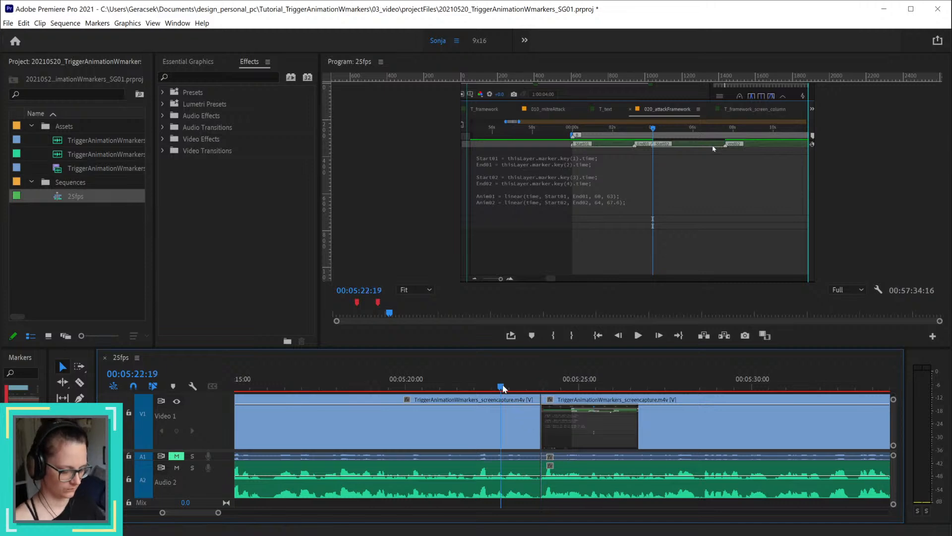
{"action": "key", "text": "space"}
{"action": "key", "text": "minus"}
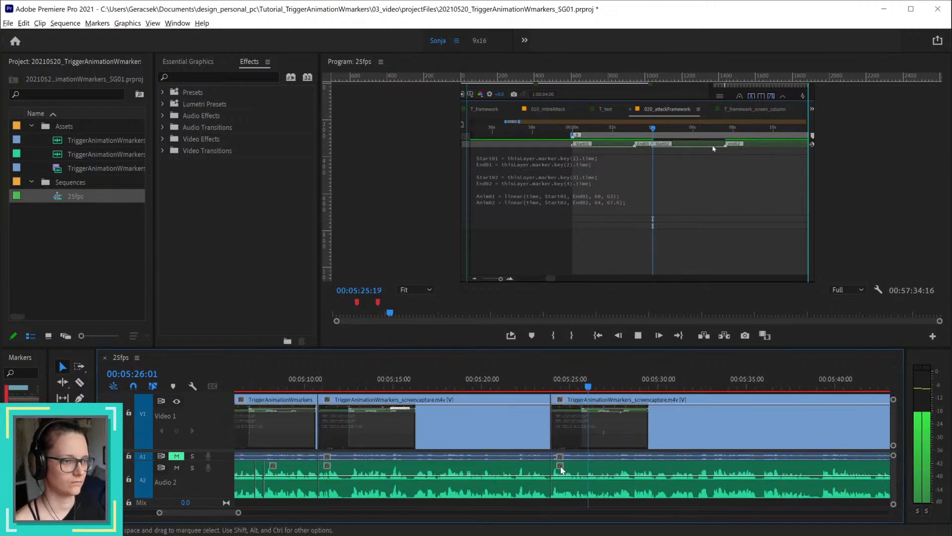
{"action": "key", "text": "minus"}
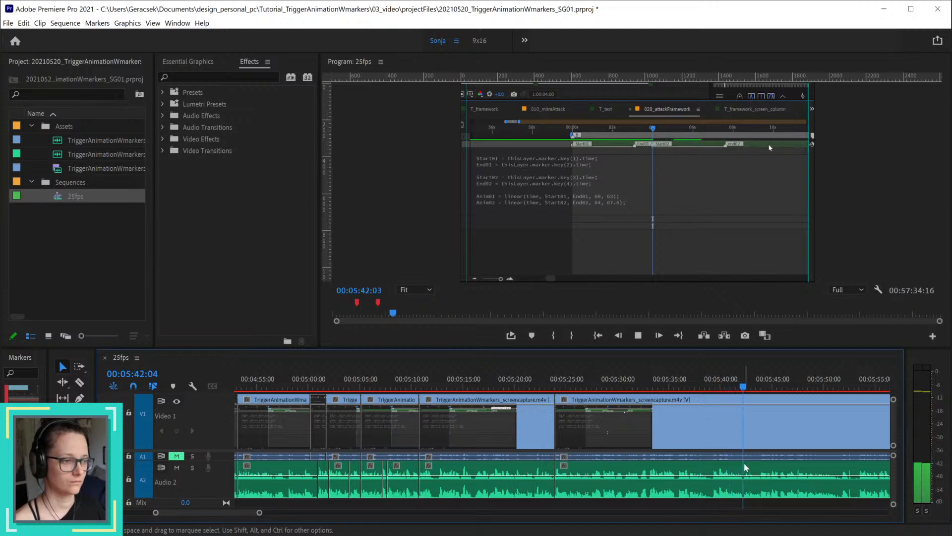
{"action": "key", "text": "space"}
{"action": "left_click", "coordinate": [553, 383]}
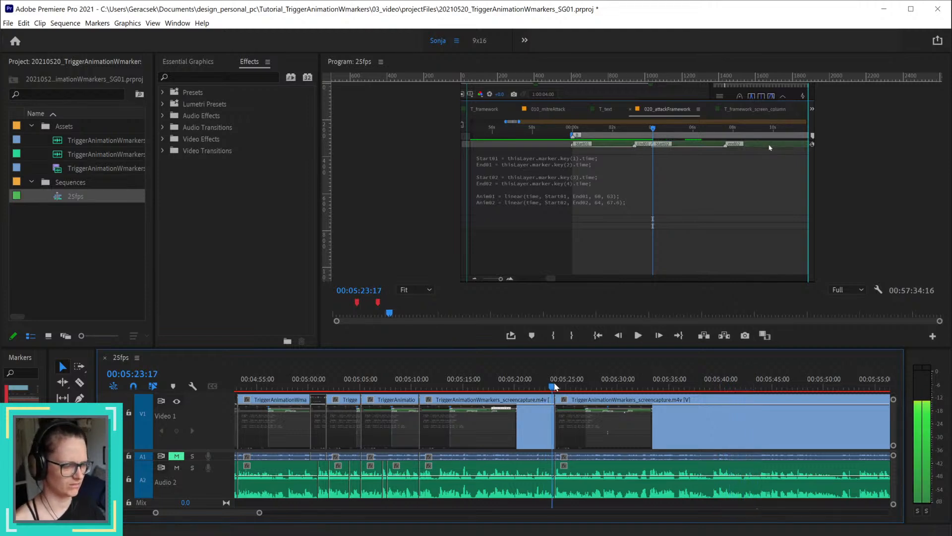
{"action": "left_click_drag", "start_coordinate": [554, 382], "coordinate": [666, 395]}
{"action": "scroll", "coordinate": [693, 433], "scroll_direction": "down", "scroll_amount": 3}
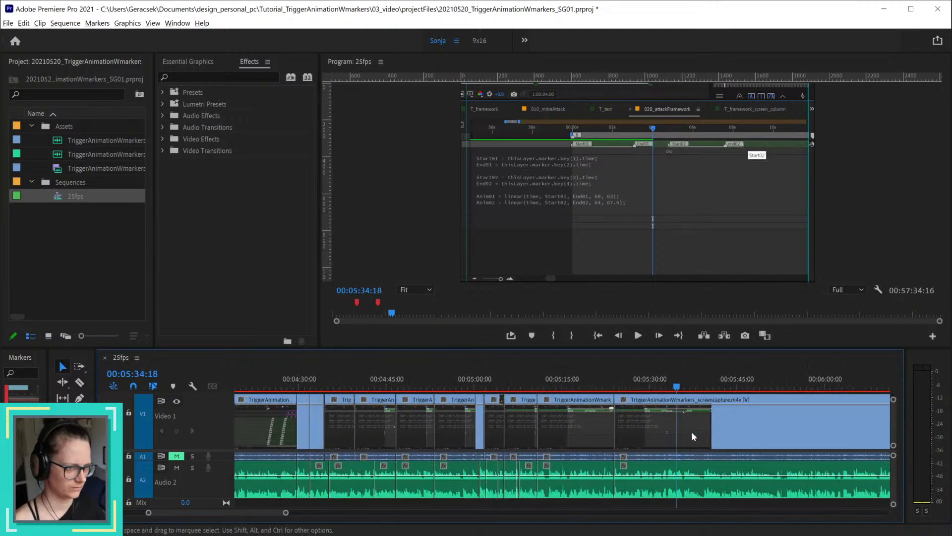
{"action": "scroll", "coordinate": [694, 435], "scroll_direction": "down", "scroll_amount": 2}
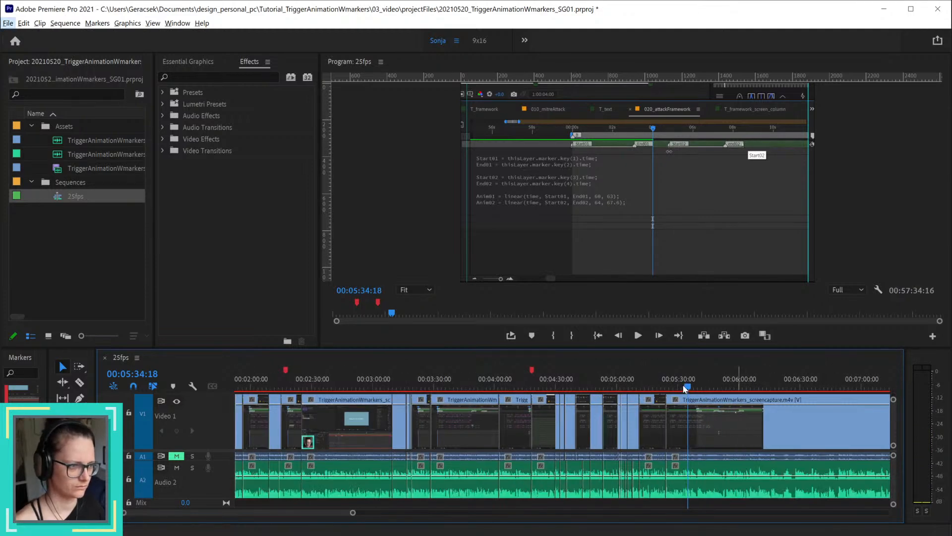
{"action": "left_click_drag", "start_coordinate": [684, 388], "coordinate": [726, 388]}
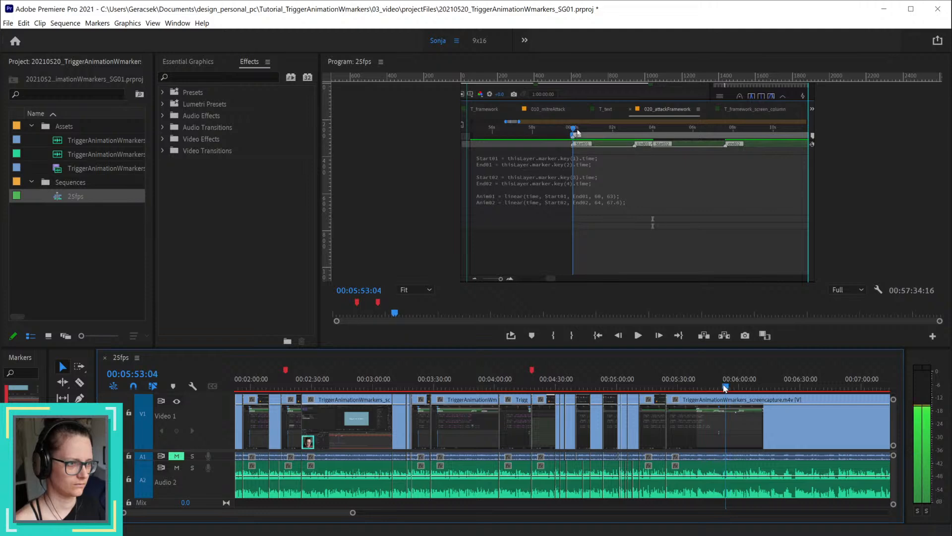
{"action": "key", "text": "space"}
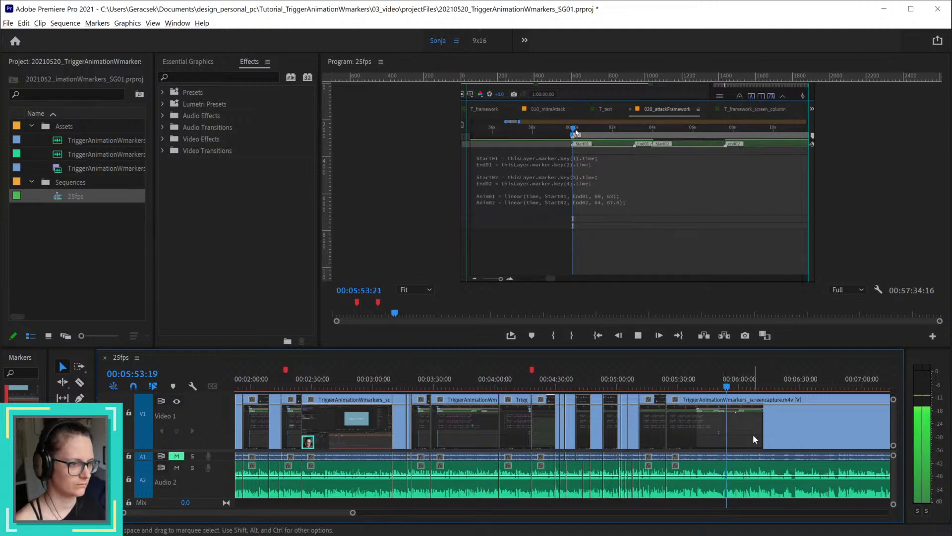
{"action": "scroll", "coordinate": [753, 434], "scroll_direction": "up", "scroll_amount": 3}
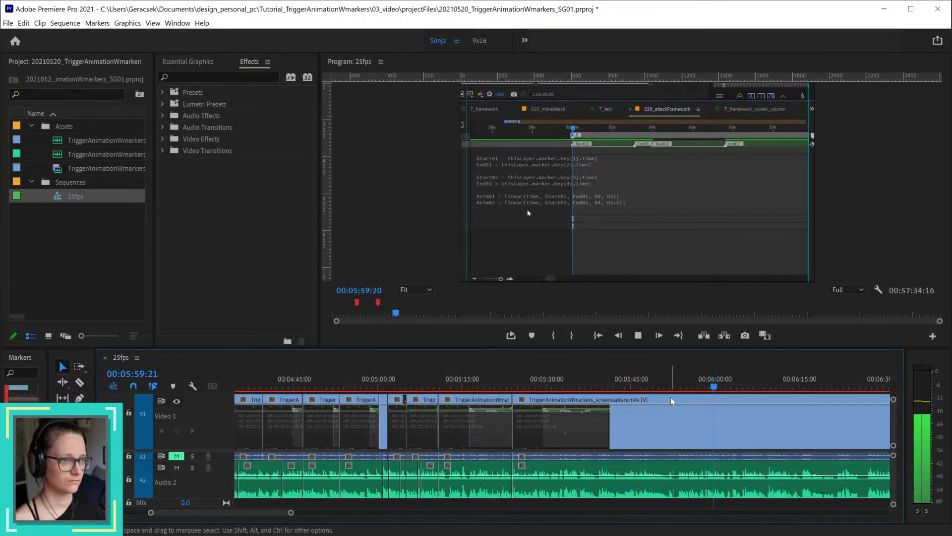
{"action": "key", "text": "space"}
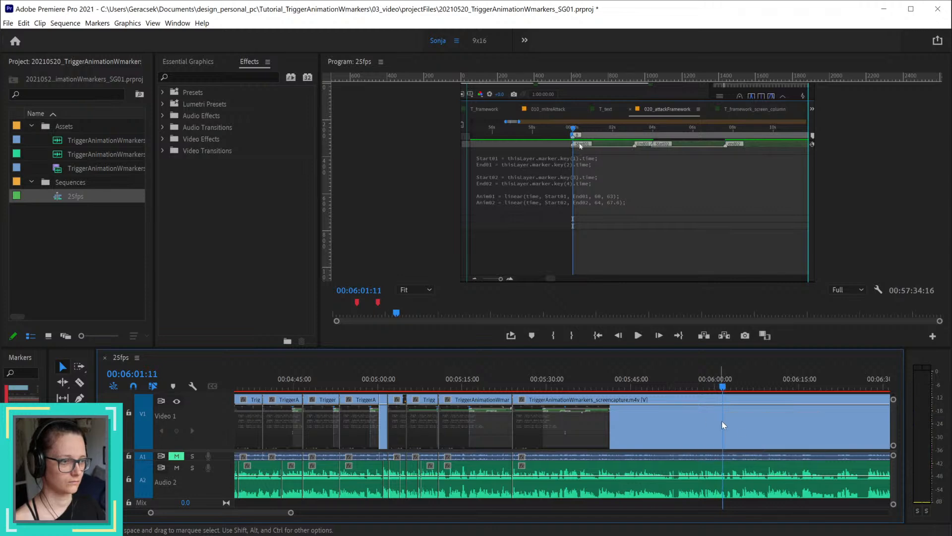
Step: Split the screen-capture clip and its audio at 00:05:54:17
{"action": "key", "text": "="}
{"action": "mouse_move", "coordinate": [658, 390]}
{"action": "left_mouse_down"}
{"action": "mouse_move", "coordinate": [672, 388]}
{"action": "mouse_move", "coordinate": [642, 386]}
{"action": "left_mouse_up"}
{"action": "scroll", "coordinate": [675, 414], "scroll_direction": "up", "scroll_amount": 5}
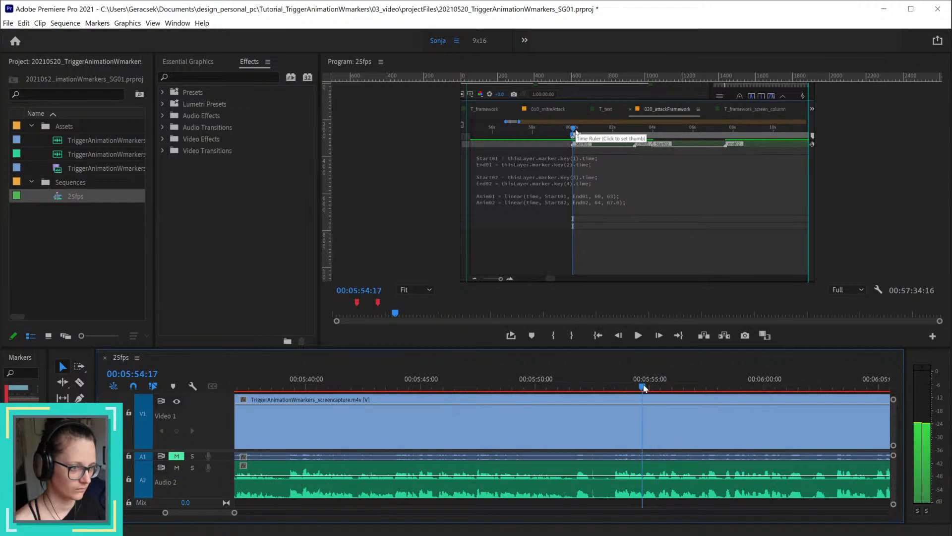
{"action": "key", "text": "ctrl+k"}
Step: Play and scrub the footage before 00:05:54:17, and split the screen-capture clip and its linked audio at 00:05:52:21
{"action": "scroll", "coordinate": [651, 450], "scroll_direction": "down", "scroll_amount": 5}
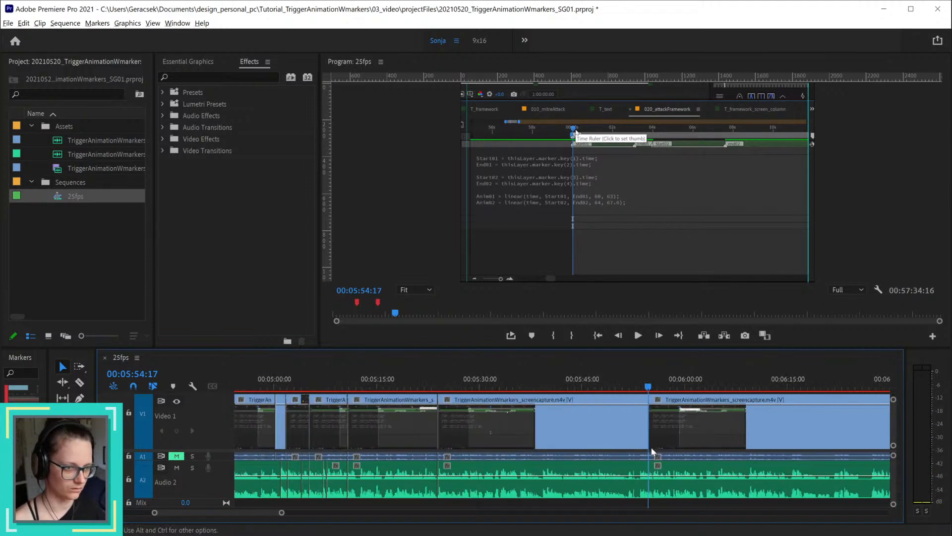
{"action": "left_click_drag", "start_coordinate": [441, 386], "coordinate": [612, 400]}
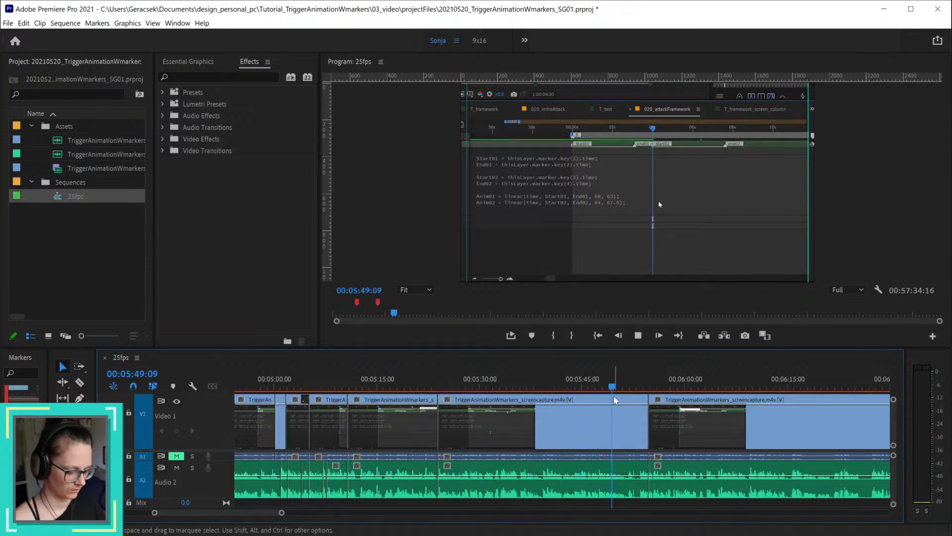
{"action": "key", "text": "space"}
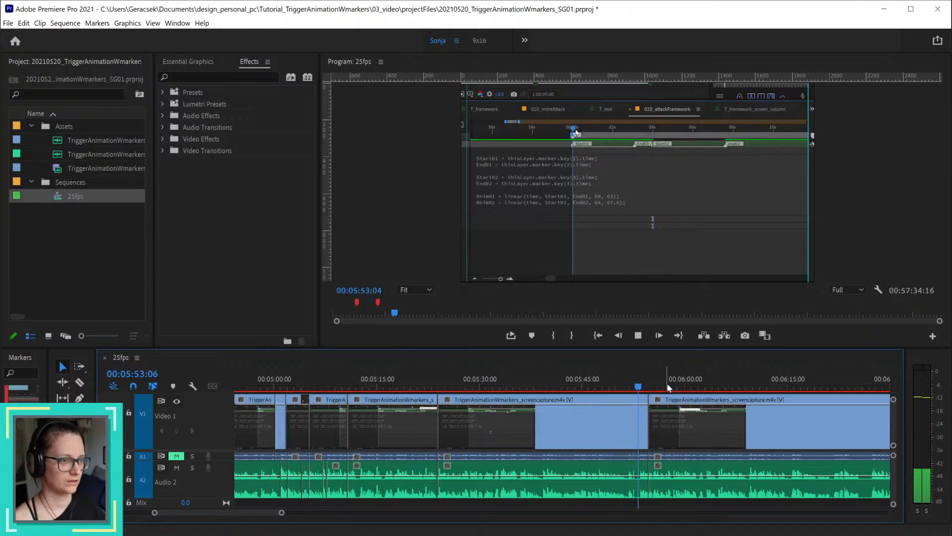
{"action": "left_click", "coordinate": [648, 389]}
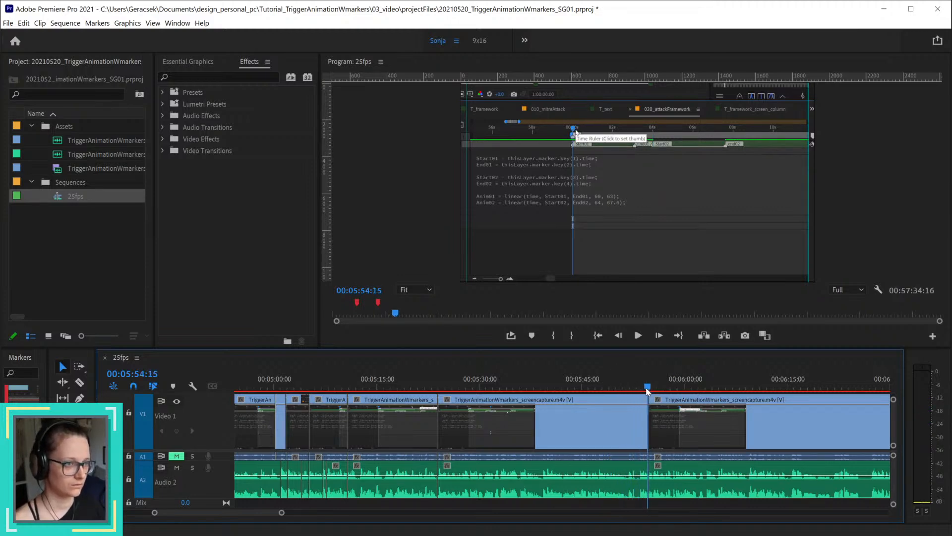
{"action": "left_click_drag", "start_coordinate": [647, 392], "coordinate": [636, 392]}
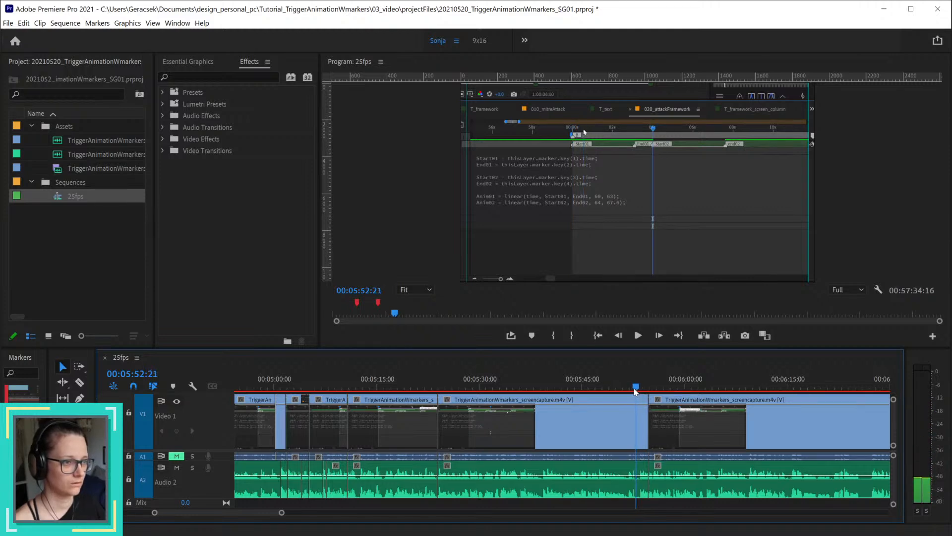
{"action": "left_click", "coordinate": [639, 429]}
{"action": "left_click_drag", "start_coordinate": [647, 429], "coordinate": [637, 425]}
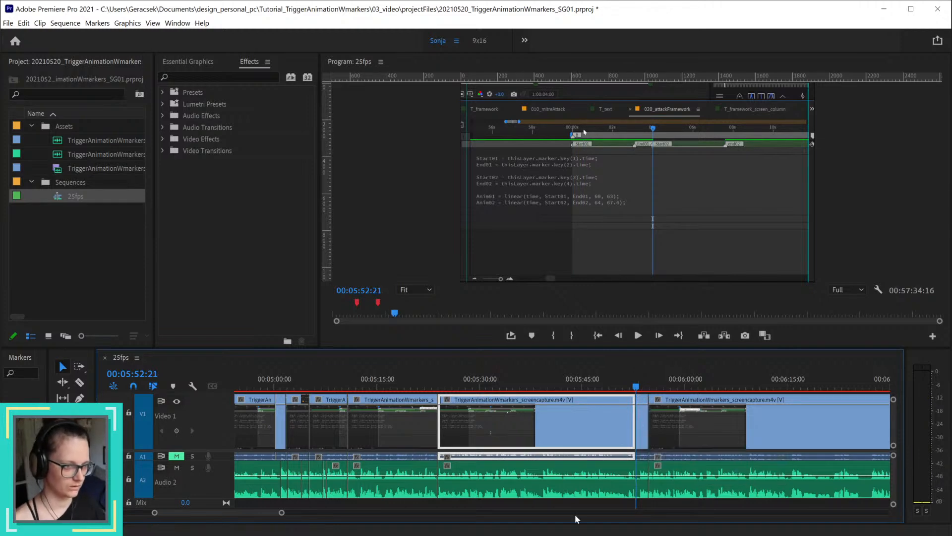
Step: Try deleting the long screen-capture segment before 00:05:52:21 with the voice-over segment below it, and undo the deletion
{"action": "left_click_drag", "start_coordinate": [588, 503], "coordinate": [564, 426]}
{"action": "key", "text": "Delete"}
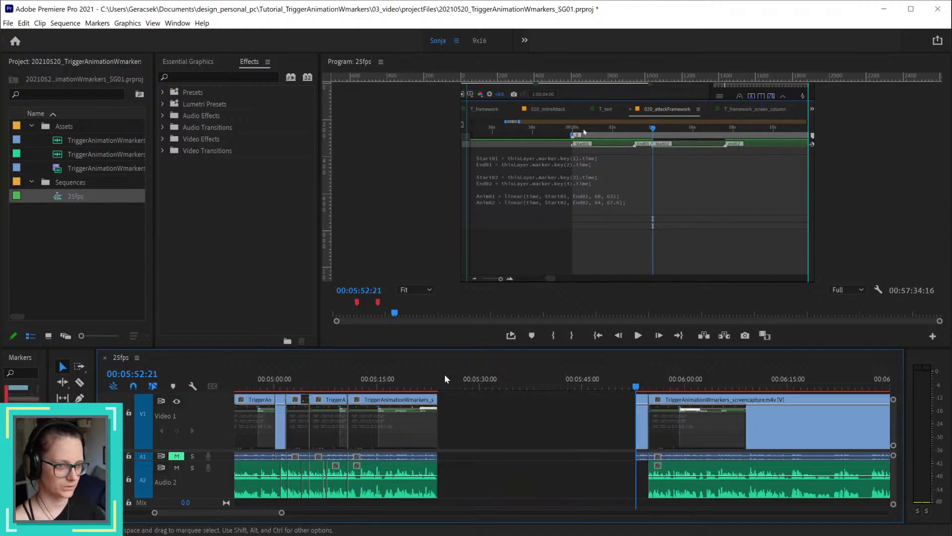
{"action": "left_click_drag", "start_coordinate": [411, 379], "coordinate": [429, 377]}
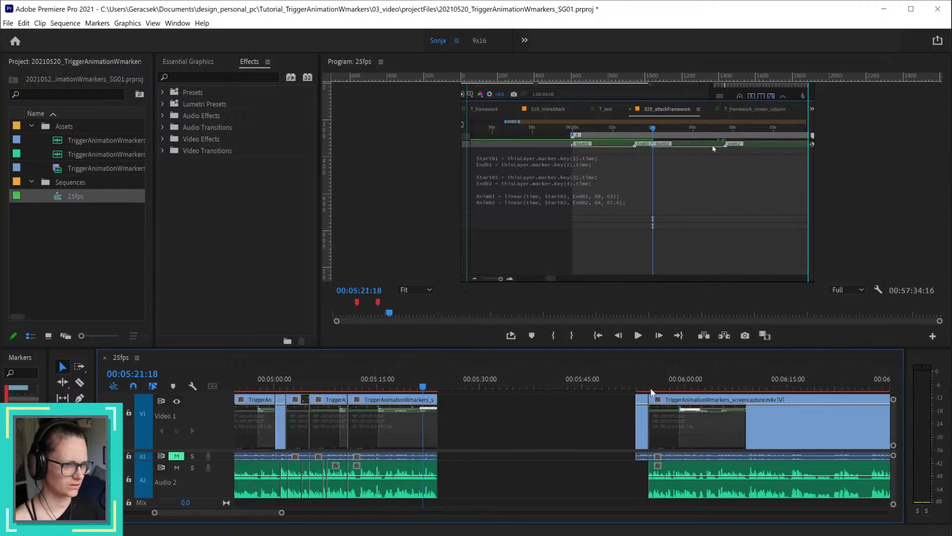
{"action": "left_click", "coordinate": [638, 386]}
{"action": "left_click", "coordinate": [636, 386]}
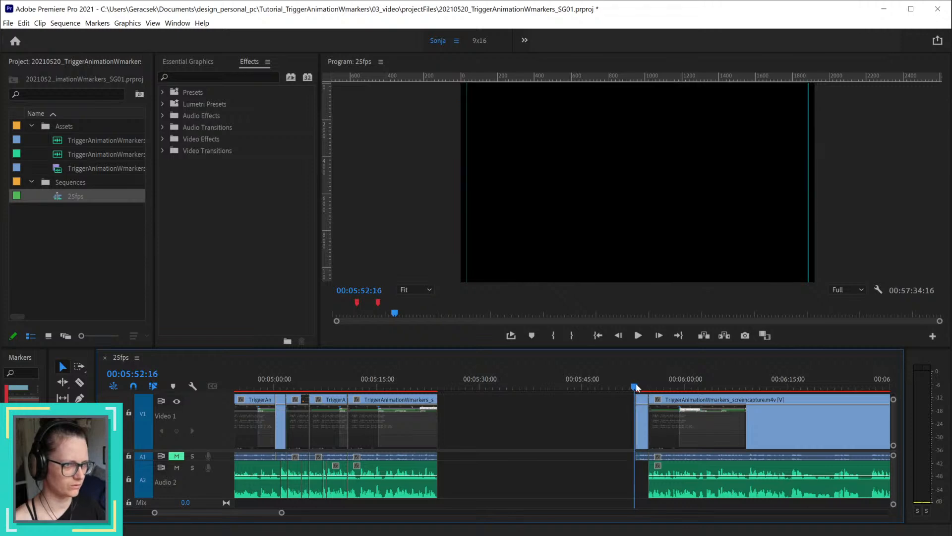
{"action": "key", "text": "ctrl+z"}
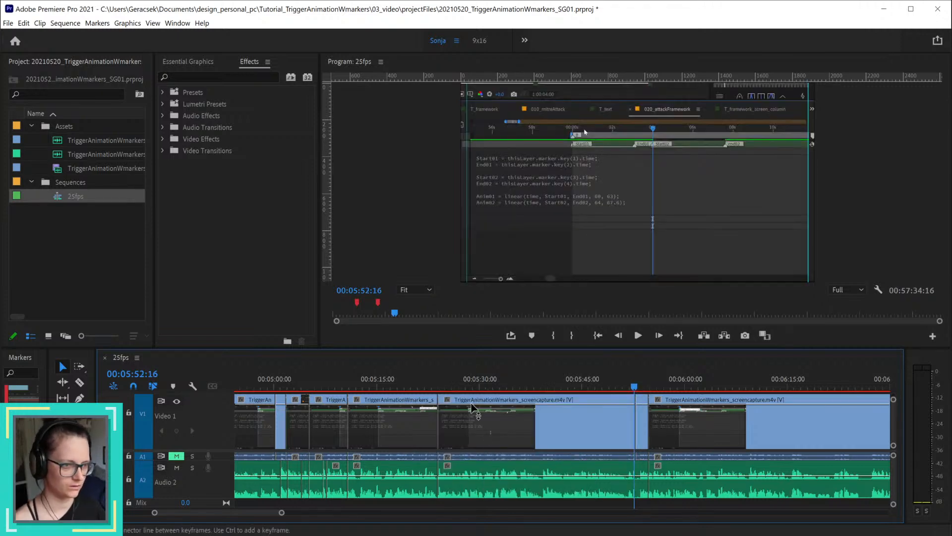
Step: Split the screen-capture clip at 00:05:26:24 and delete the part before the cut, leaving the voice-over in place
{"action": "mouse_move", "coordinate": [451, 387]}
{"action": "left_mouse_down"}
{"action": "mouse_move", "coordinate": [470, 387]}
{"action": "mouse_move", "coordinate": [461, 388]}
{"action": "left_mouse_up"}
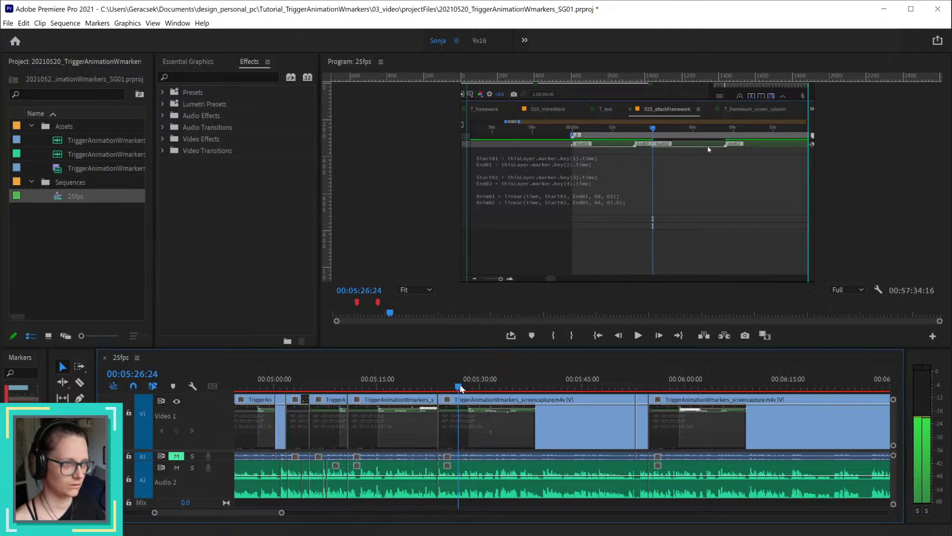
{"action": "left_click", "coordinate": [481, 419]}
{"action": "key", "text": "ctrl+k"}
{"action": "key", "text": "Delete"}
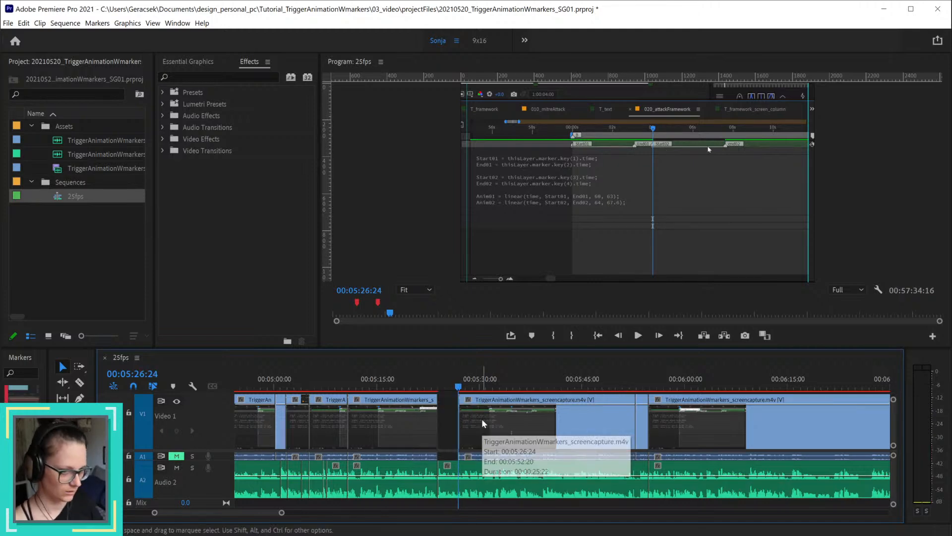
Step: Split the screen-capture clip at 00:05:27:08 and 00:05:52:02, and delete the segment between the two cuts without closing the gap
{"action": "left_click", "coordinate": [463, 387]}
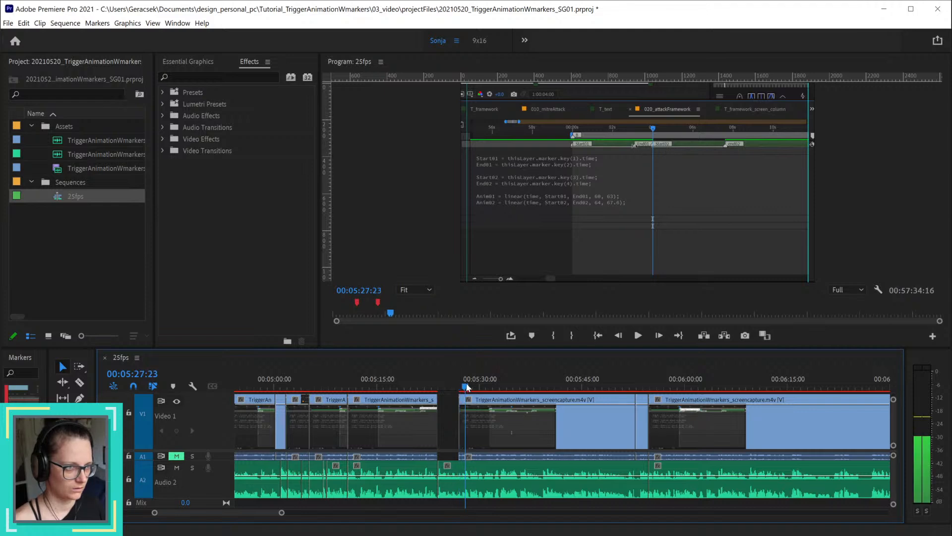
{"action": "left_click_drag", "start_coordinate": [466, 387], "coordinate": [461, 388]}
{"action": "left_click", "coordinate": [480, 416]}
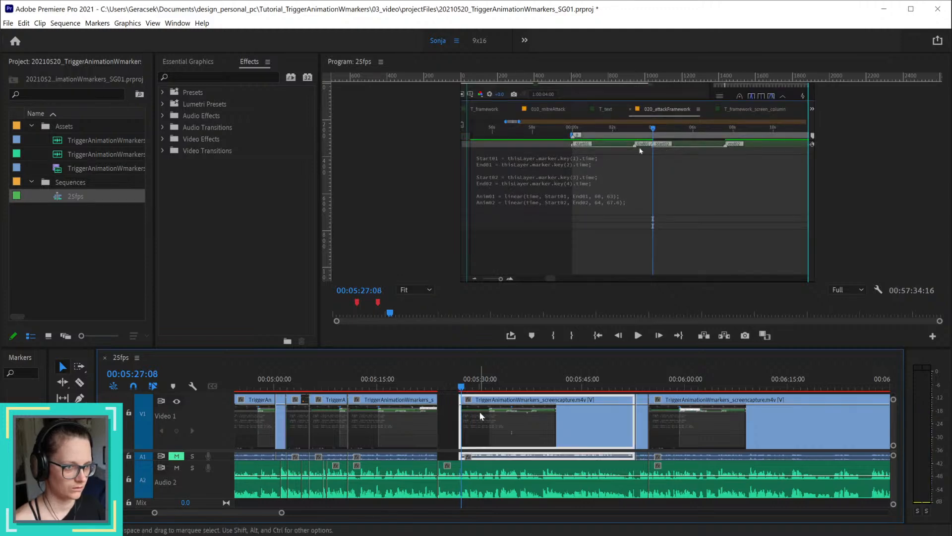
{"action": "key", "text": "ctrl+k"}
{"action": "scroll", "coordinate": [483, 413], "scroll_direction": "up", "scroll_amount": 5}
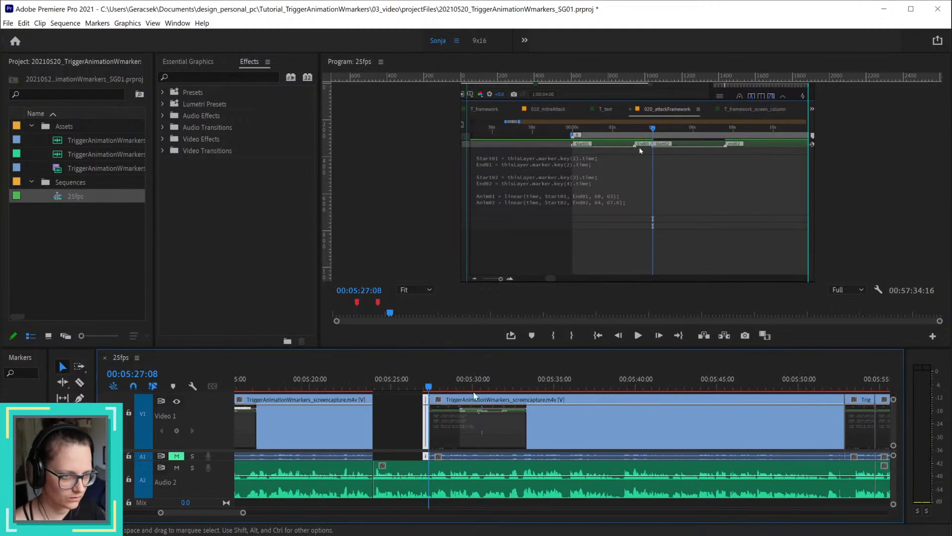
{"action": "left_click_drag", "start_coordinate": [432, 387], "coordinate": [835, 394]}
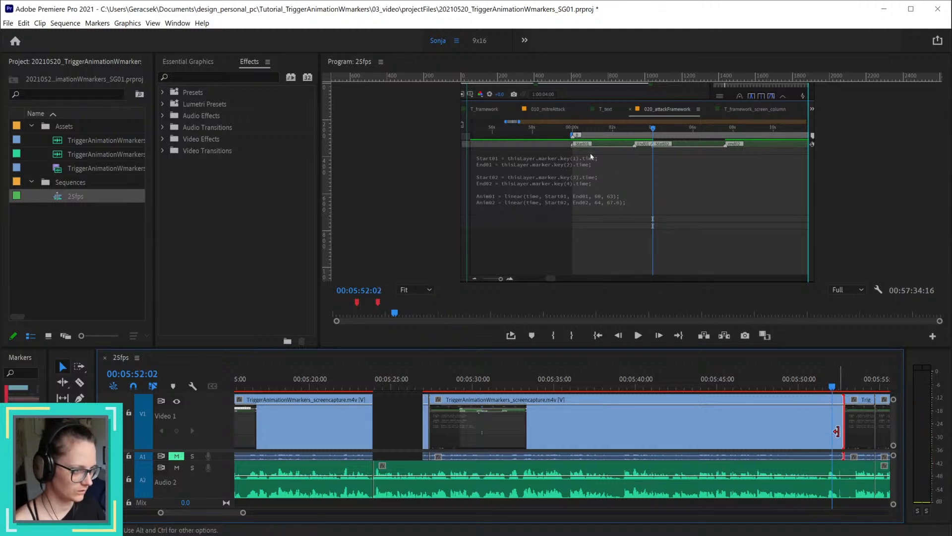
{"action": "left_click_drag", "start_coordinate": [838, 432], "coordinate": [823, 432]}
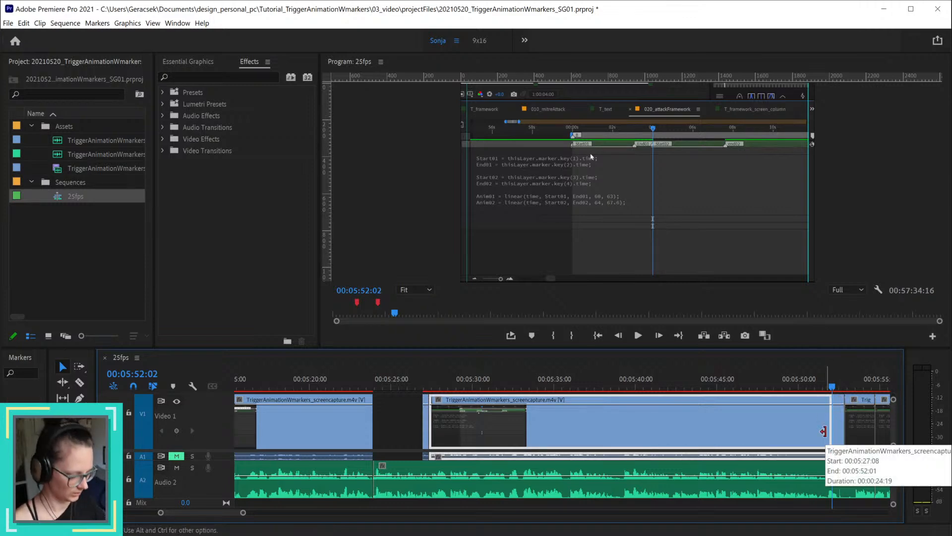
{"action": "key", "text": "Delete"}
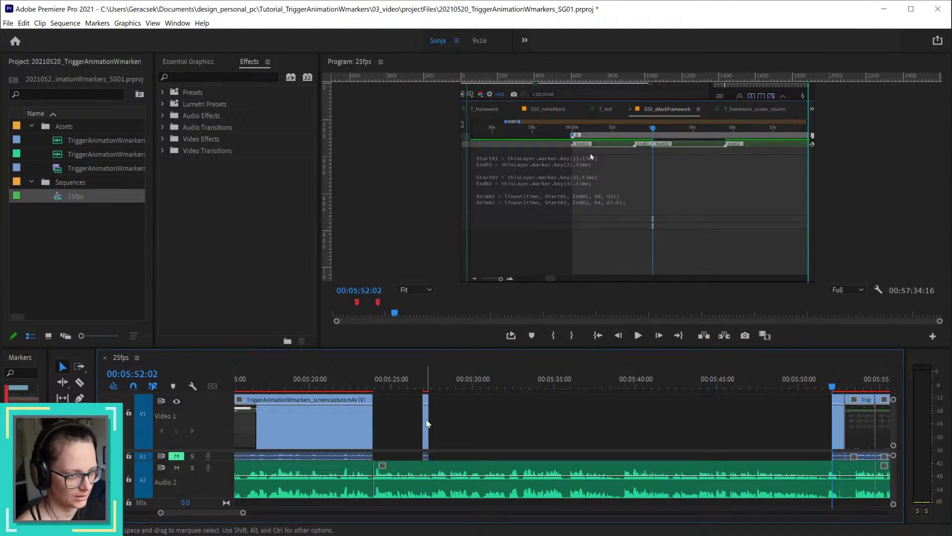
Step: Trim the preceding screen-capture clip's end to about 00:05:20 and move the leftover sliver to about 00:05:22:23
{"action": "left_click_drag", "start_coordinate": [426, 423], "coordinate": [364, 426]}
{"action": "left_click", "coordinate": [363, 388]}
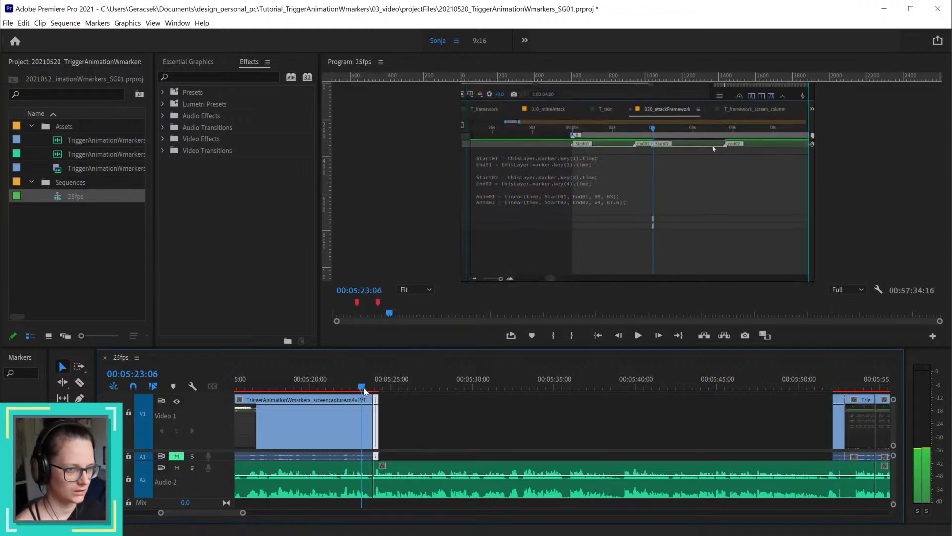
{"action": "left_click_drag", "start_coordinate": [365, 388], "coordinate": [297, 392]}
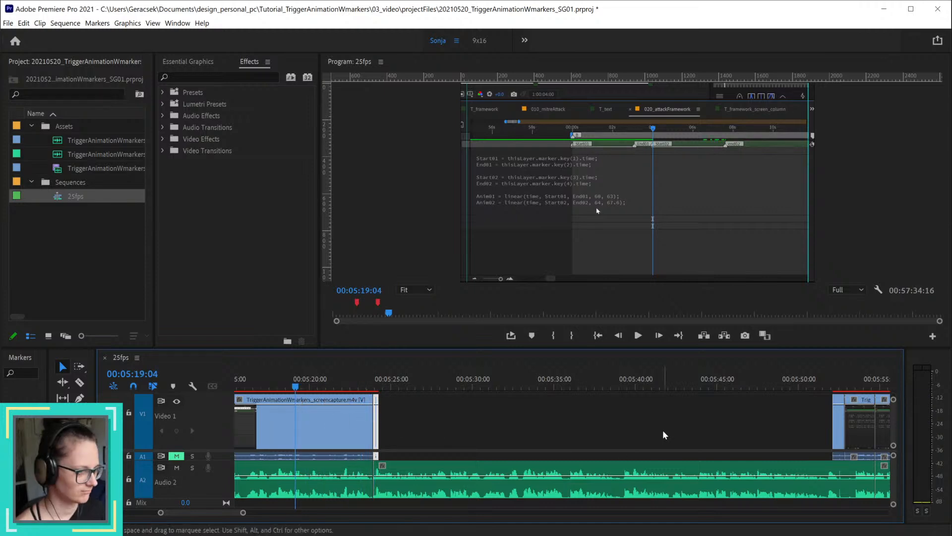
{"action": "left_click_drag", "start_coordinate": [371, 417], "coordinate": [308, 417]}
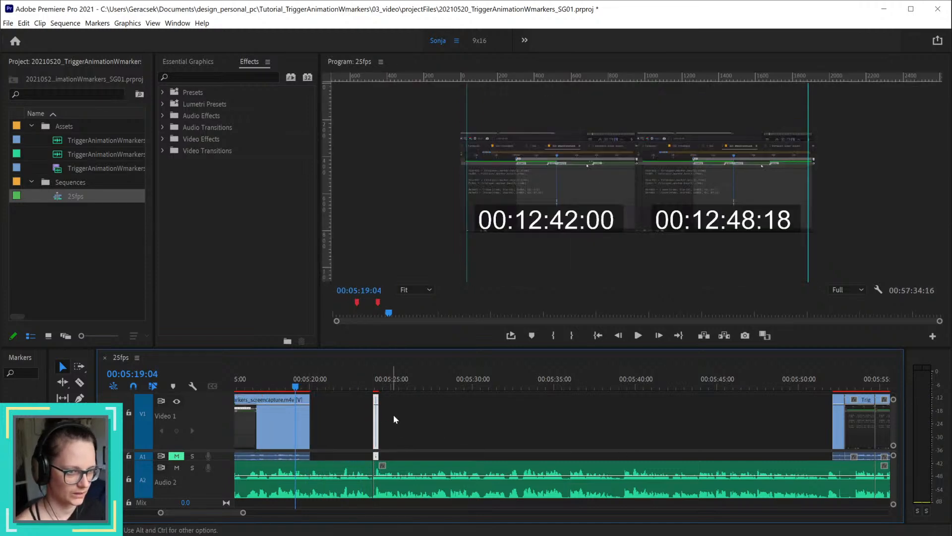
{"action": "left_click_drag", "start_coordinate": [375, 421], "coordinate": [356, 420]}
Step: Place the two short screen-capture clips from about 00:05:52 directly after the sliver, and shift all three back so the last ends at 00:05:23:23
{"action": "left_click_drag", "start_coordinate": [841, 422], "coordinate": [357, 425]}
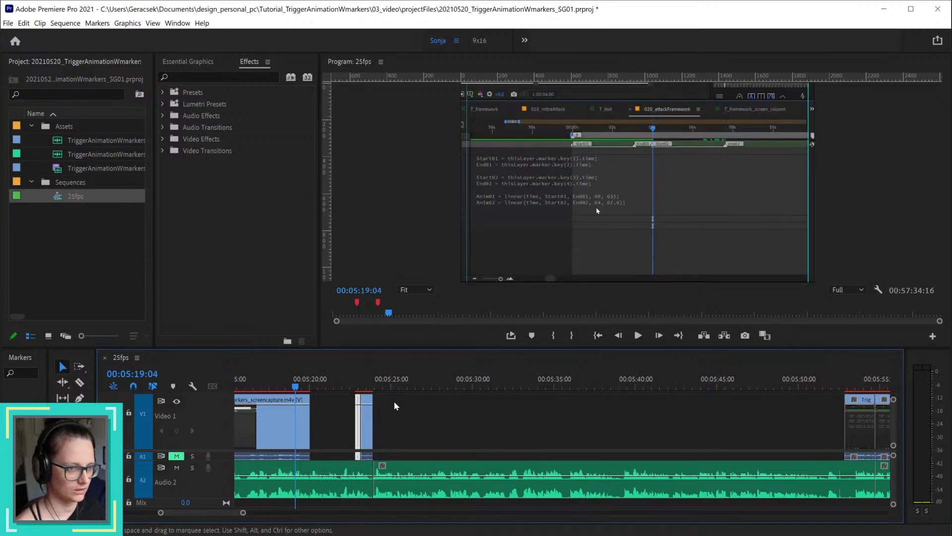
{"action": "left_click_drag", "start_coordinate": [347, 388], "coordinate": [374, 391]}
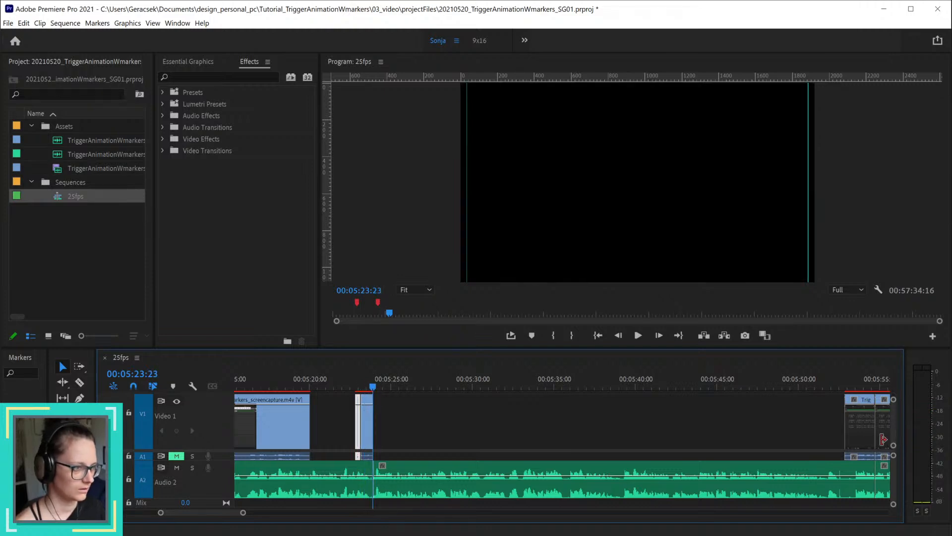
{"action": "left_click_drag", "start_coordinate": [862, 419], "coordinate": [382, 414]}
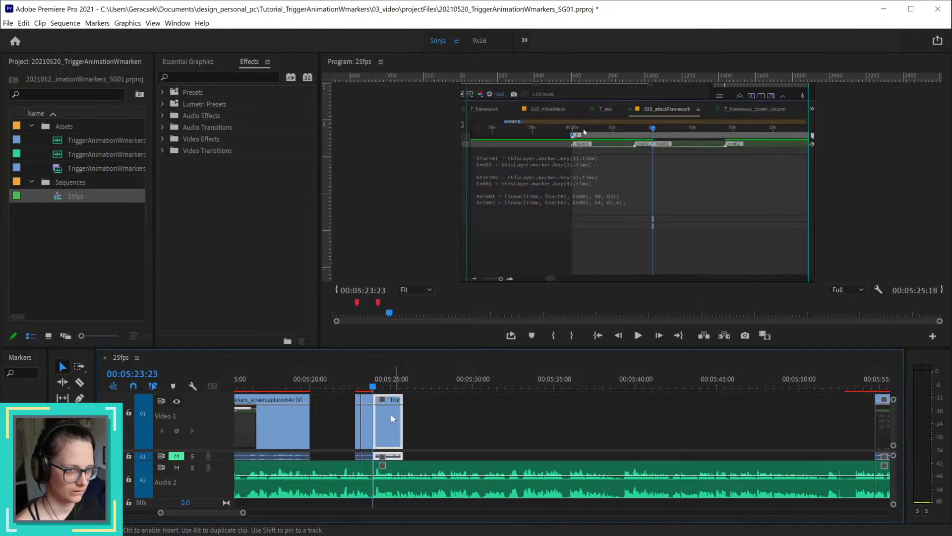
{"action": "key", "text": "space"}
{"action": "key", "text": "space"}
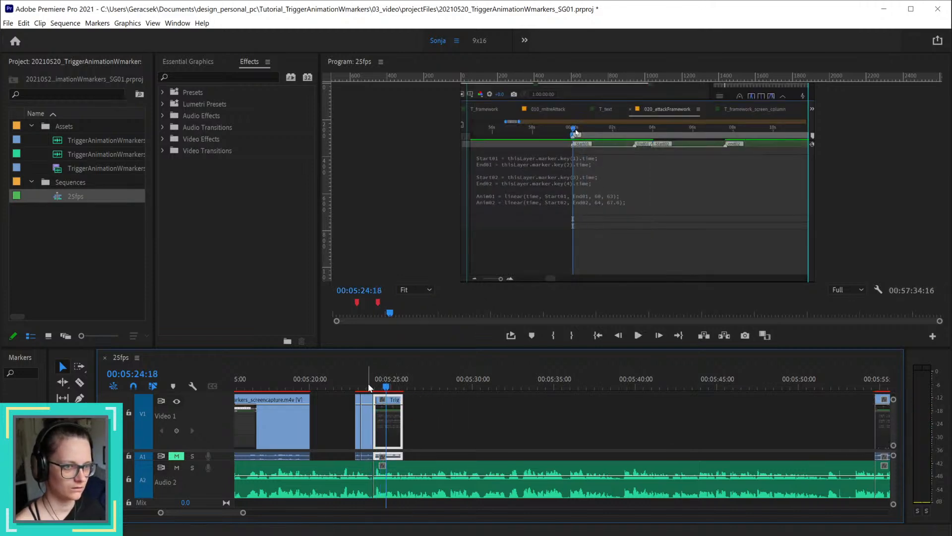
{"action": "left_click_drag", "start_coordinate": [383, 388], "coordinate": [403, 391]}
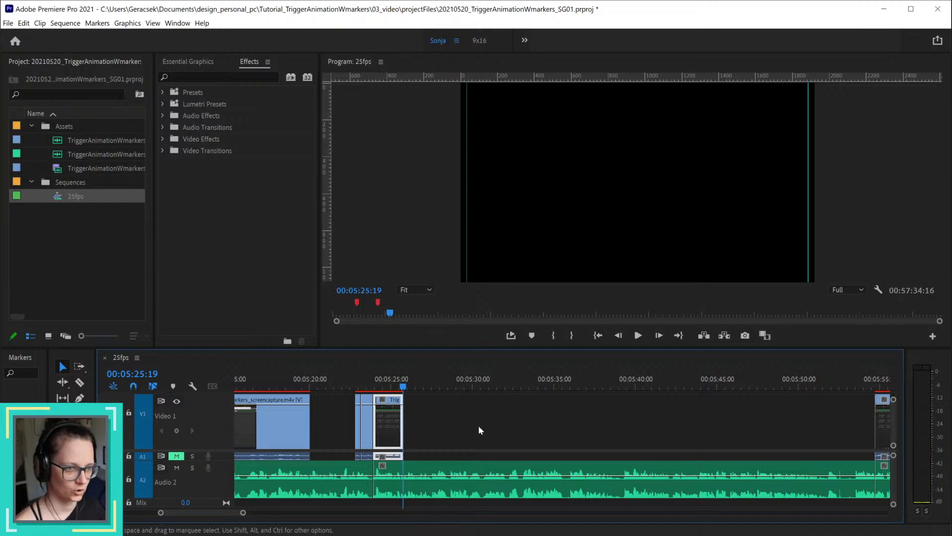
{"action": "left_click_drag", "start_coordinate": [449, 444], "coordinate": [354, 425]}
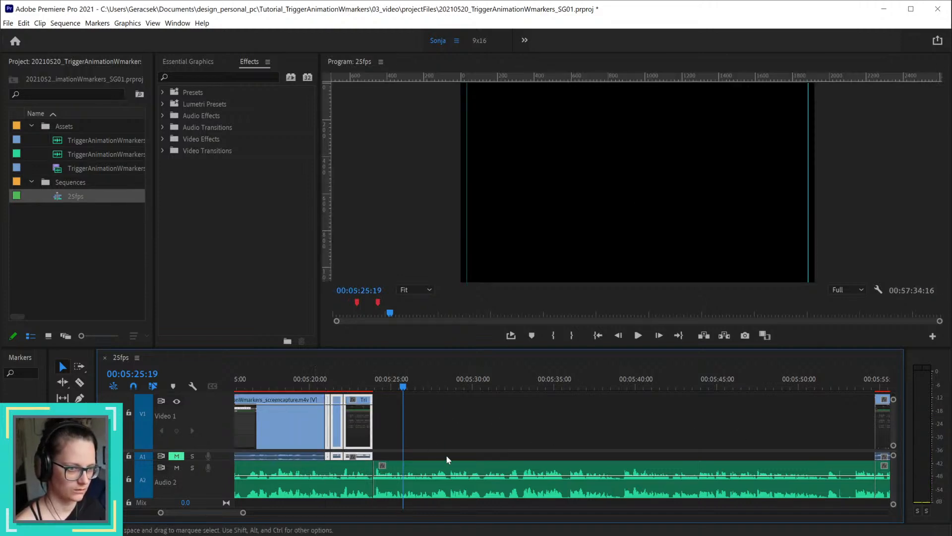
Step: Delete the voice-over segment between 00:05:23:23 and the next cut, and ripple-delete the gap
{"action": "left_click", "coordinate": [489, 469]}
{"action": "key", "text": "Delete"}
{"action": "right_click", "coordinate": [501, 489]}
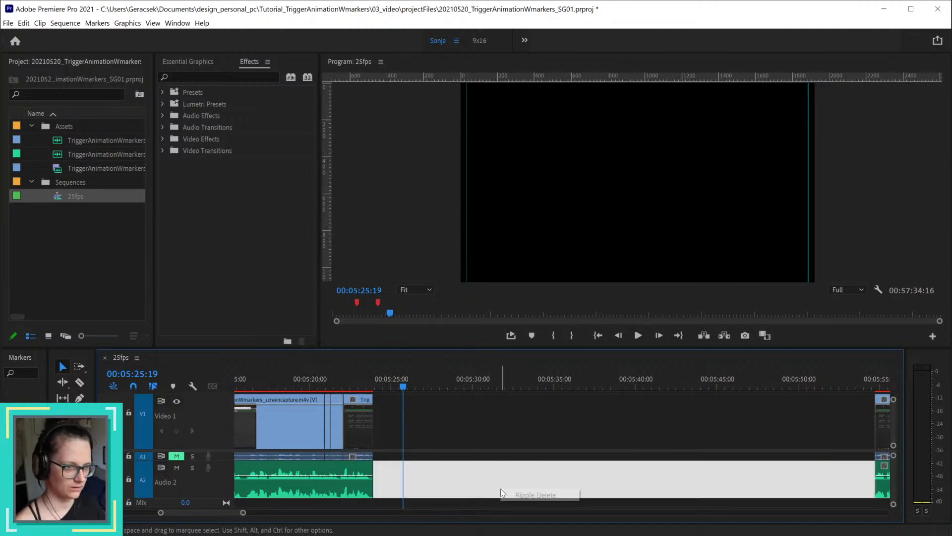
{"action": "left_click", "coordinate": [541, 494]}
Step: Play and scrub across the joined section around 00:05:23:23, and undo the ripple delete and the voice-over removal
{"action": "left_click", "coordinate": [371, 382]}
{"action": "left_click", "coordinate": [316, 386]}
{"action": "key", "text": "space"}
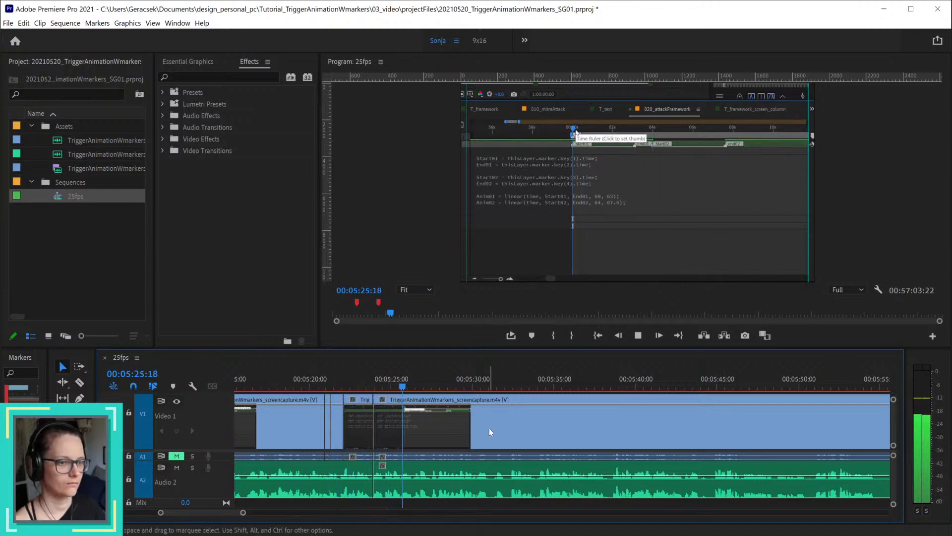
{"action": "key", "text": "space"}
{"action": "scroll", "coordinate": [413, 454], "scroll_direction": "down", "scroll_amount": 4}
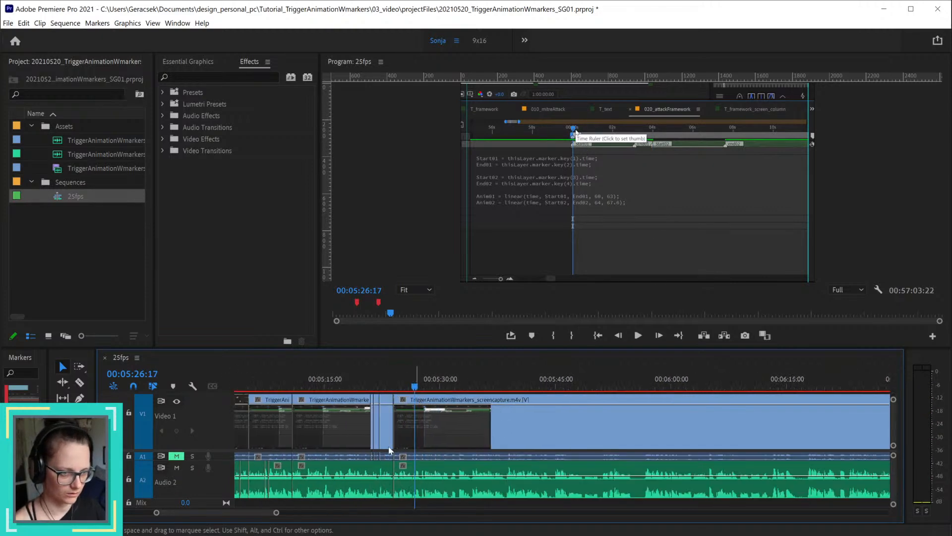
{"action": "scroll", "coordinate": [361, 446], "scroll_direction": "up", "scroll_amount": 3}
{"action": "left_click", "coordinate": [244, 376]}
{"action": "left_click_drag", "start_coordinate": [244, 379], "coordinate": [414, 386]}
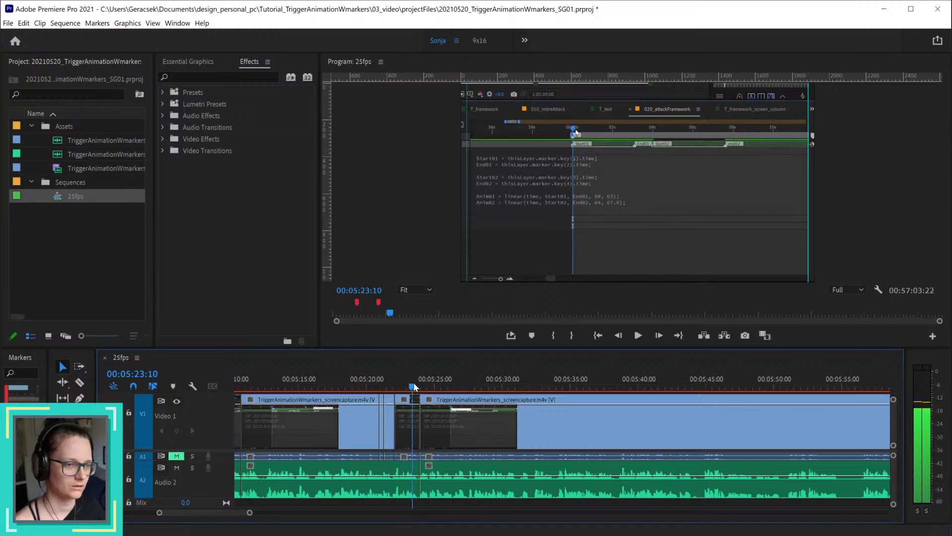
{"action": "key", "text": "ctrl+z"}
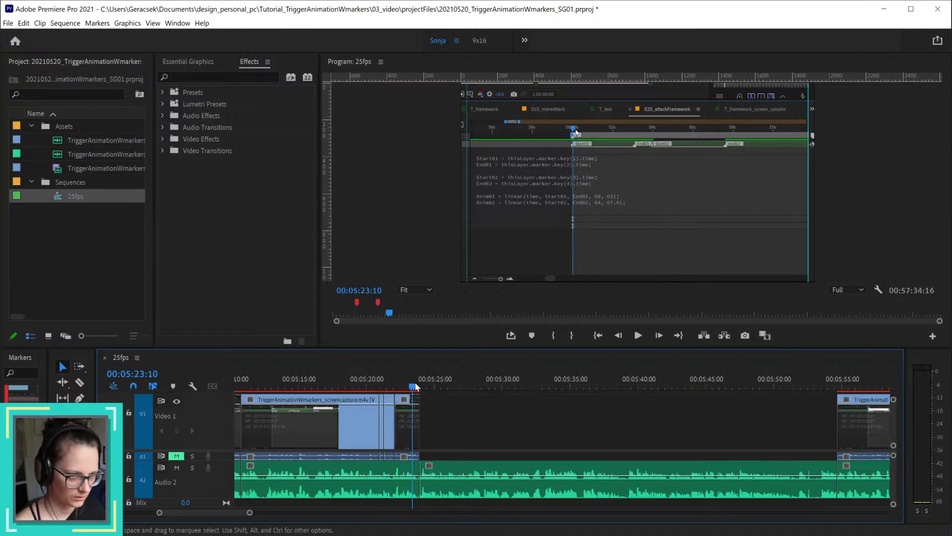
Step: Split the voice-over at 00:05:26:00 and delete the segment from there to the next cut
{"action": "left_click", "coordinate": [425, 387]}
{"action": "left_click_drag", "start_coordinate": [426, 388], "coordinate": [489, 386]}
{"action": "scroll", "coordinate": [439, 413], "scroll_direction": "up", "scroll_amount": 5, "text": "alt"}
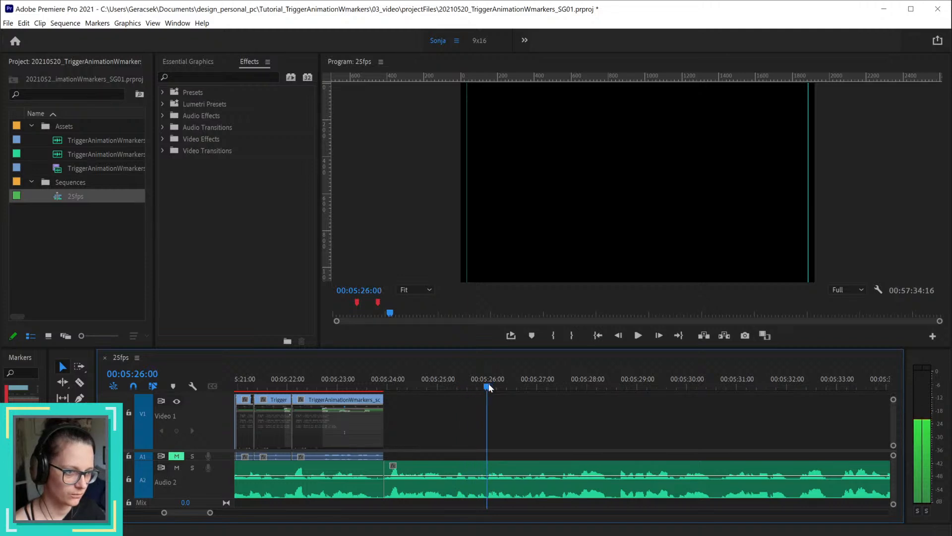
{"action": "scroll", "coordinate": [493, 457], "scroll_direction": "up", "scroll_amount": 3, "text": "alt"}
{"action": "left_click", "coordinate": [513, 474]}
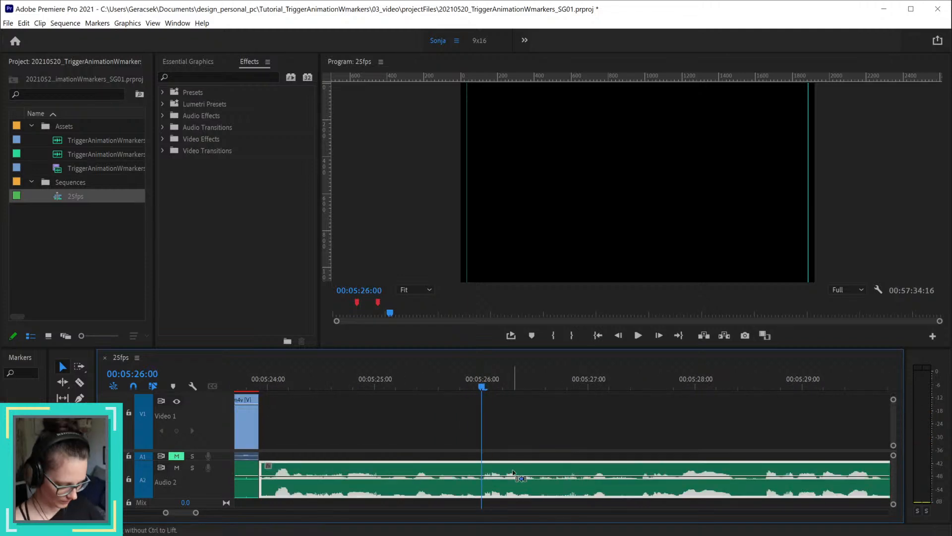
{"action": "key", "text": "ctrl+k"}
{"action": "scroll", "coordinate": [515, 474], "scroll_direction": "down", "scroll_amount": 3, "text": "alt"}
{"action": "left_click", "coordinate": [554, 472]}
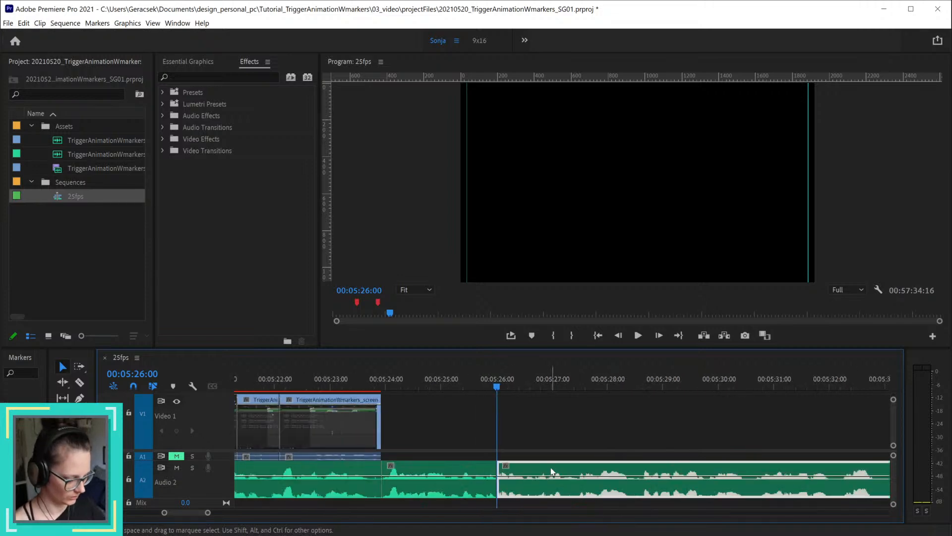
{"action": "key", "text": "Delete"}
{"action": "scroll", "coordinate": [550, 467], "scroll_direction": "down", "scroll_amount": 5, "text": "alt"}
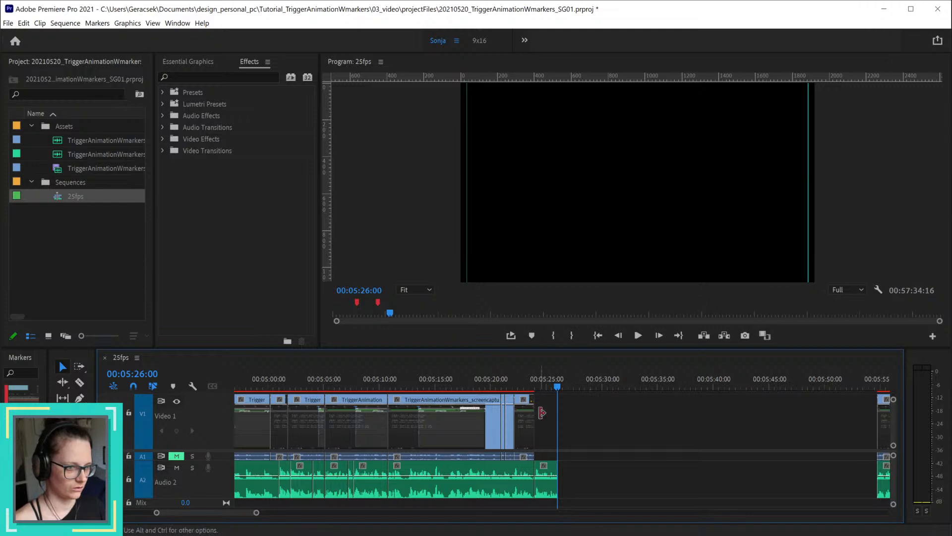
Step: Move the three short screen-capture clips forward so the last ends at 00:05:26:00, and extend the preceding clip's end by 00:00:02:02 to meet them
{"action": "left_click", "coordinate": [523, 418]}
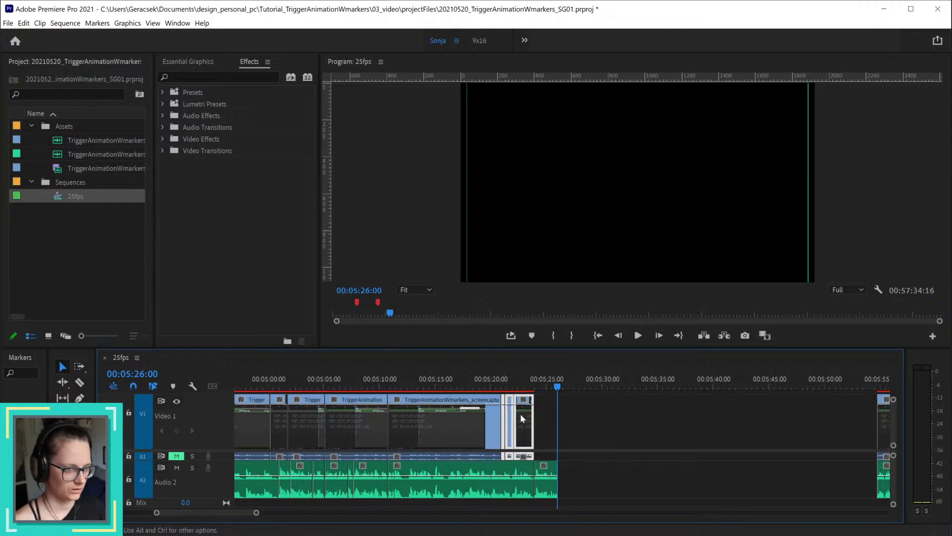
{"action": "mouse_move", "coordinate": [524, 419]}
{"action": "left_mouse_down"}
{"action": "mouse_move", "coordinate": [546, 414]}
{"action": "mouse_move", "coordinate": [522, 423]}
{"action": "left_mouse_up"}
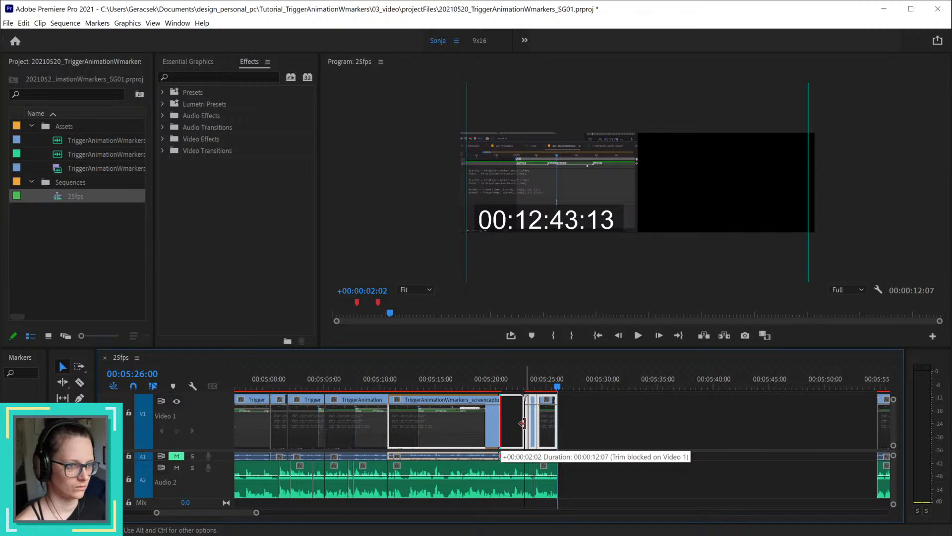
{"action": "left_click_drag", "start_coordinate": [524, 423], "coordinate": [524, 424]}
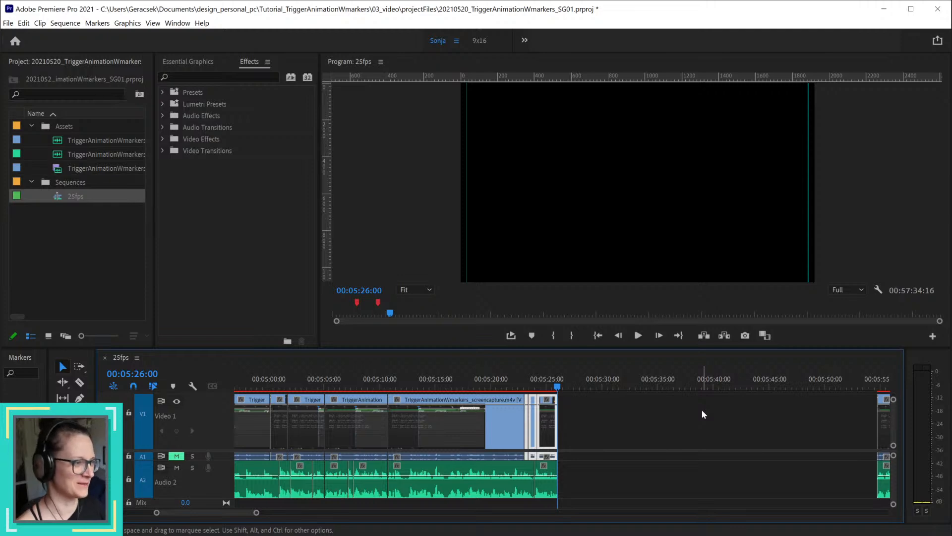
Step: Ripple-delete the gap after 00:05:26:00 and play back the joined section
{"action": "right_click", "coordinate": [661, 471]}
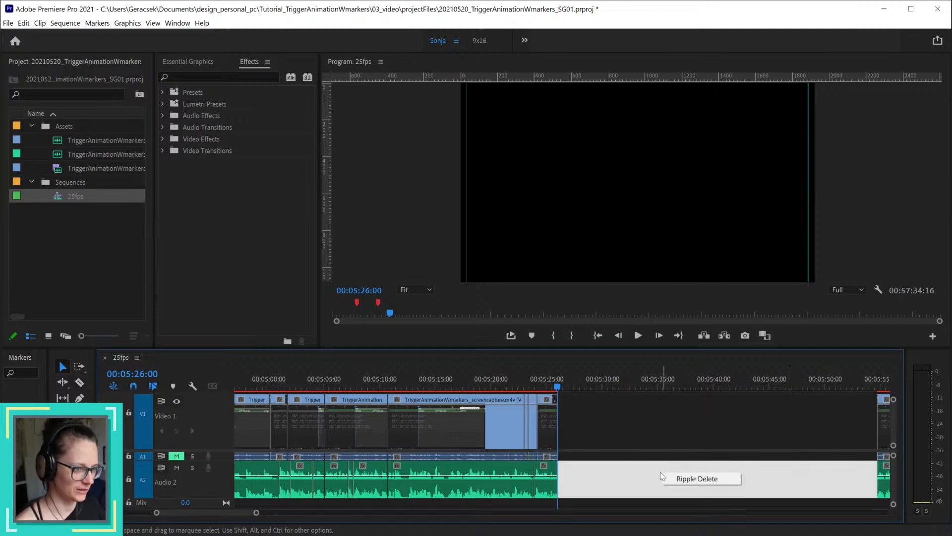
{"action": "left_click", "coordinate": [692, 478]}
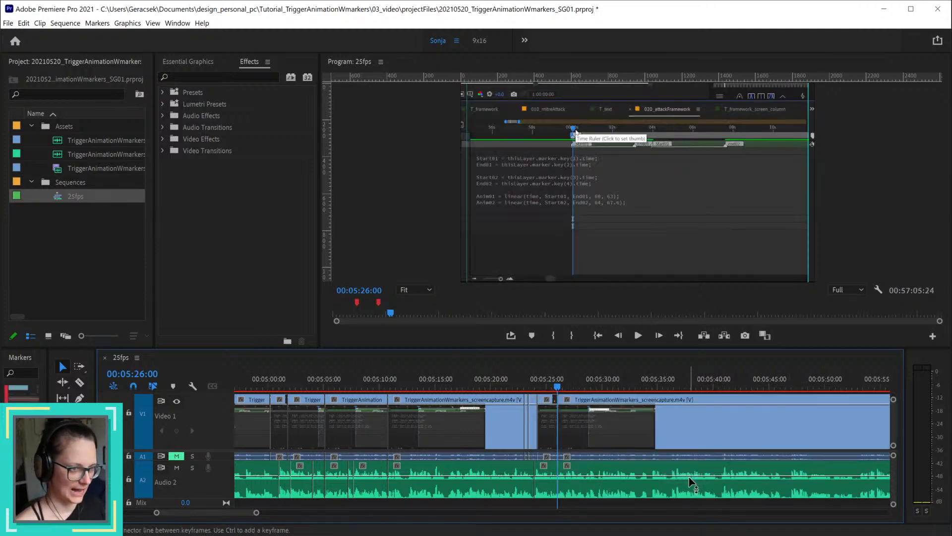
{"action": "left_click", "coordinate": [529, 386]}
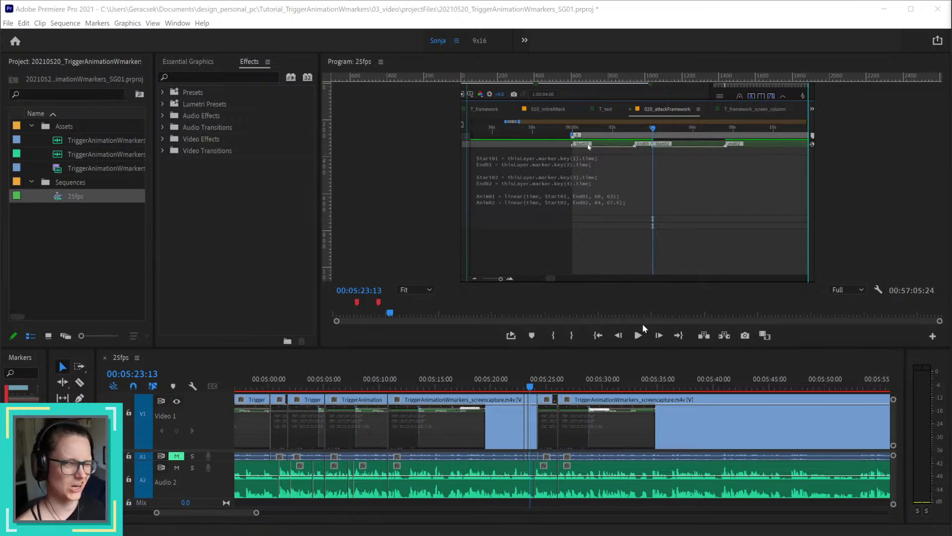
{"action": "left_click", "coordinate": [508, 385]}
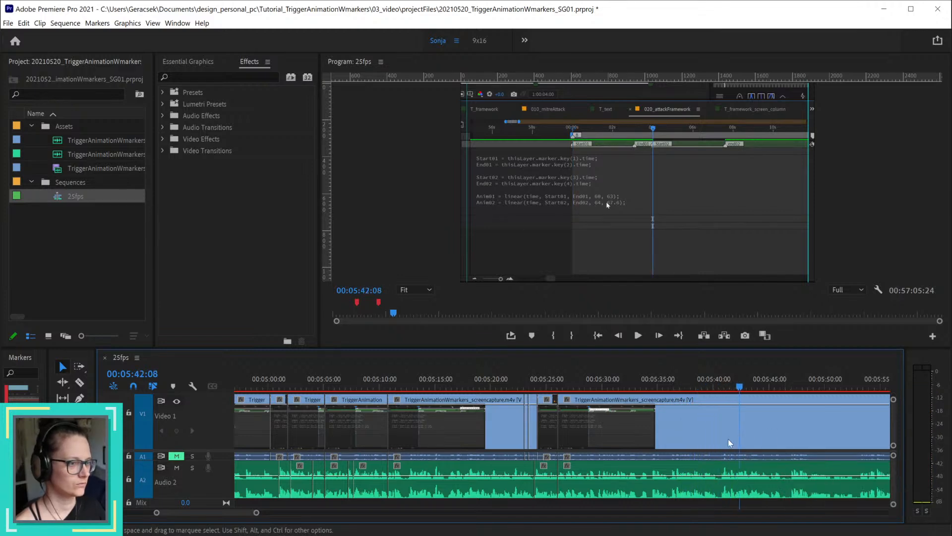
Step: Split the screen capture and voice-over at 00:05:33:04 and 00:05:34:05, and ripple-delete the section between the two cuts
{"action": "left_click", "coordinate": [628, 386]}
{"action": "left_click_drag", "start_coordinate": [629, 386], "coordinate": [641, 409]}
{"action": "key", "text": "Left"}
{"action": "key", "text": "Left"}
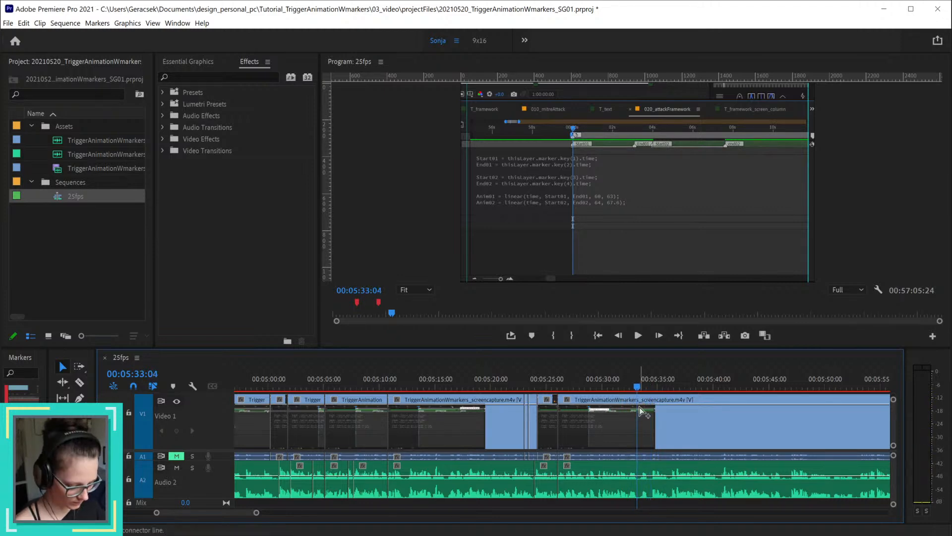
{"action": "key", "text": "ctrl+k"}
{"action": "left_click_drag", "start_coordinate": [647, 387], "coordinate": [653, 391]}
{"action": "key", "text": "Left"}
{"action": "key", "text": "Left"}
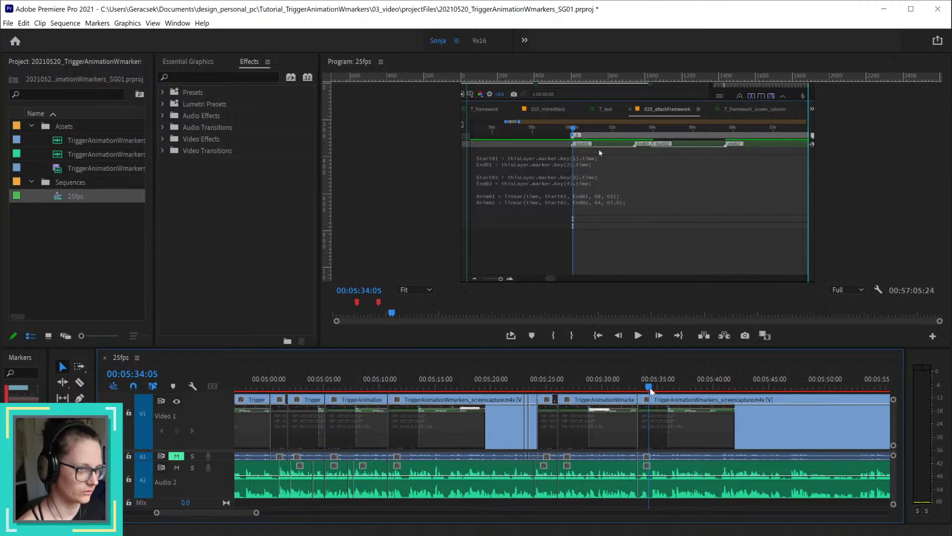
{"action": "key", "text": "ctrl+k"}
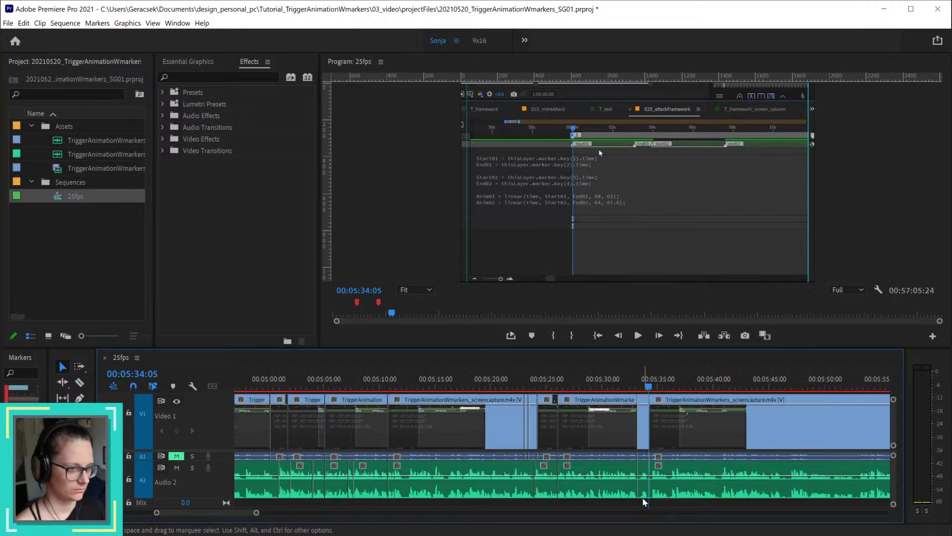
{"action": "left_click_drag", "start_coordinate": [645, 500], "coordinate": [643, 441]}
{"action": "key", "text": "shift+Delete"}
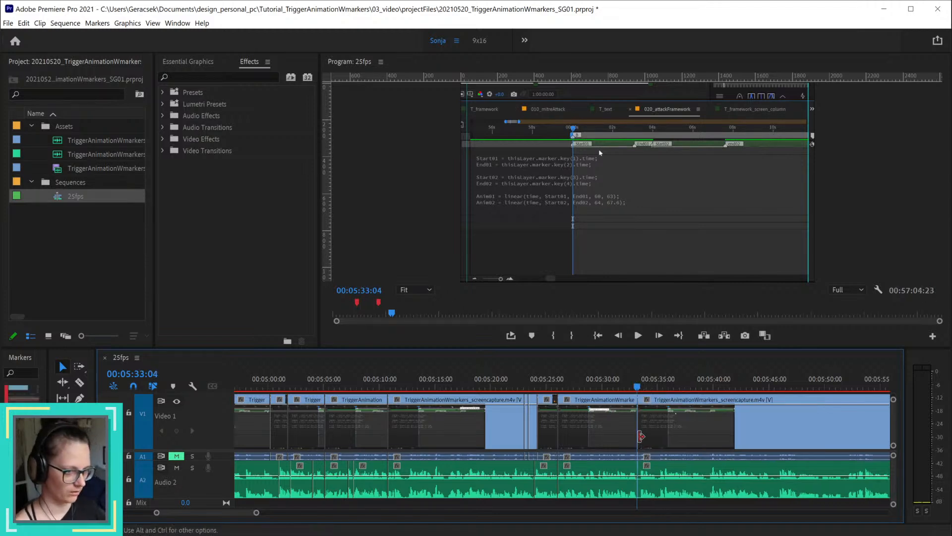
Step: Play back the join at 00:05:33:04 and split the screen capture and voice-over at 00:05:34:23
{"action": "left_click", "coordinate": [627, 387]}
{"action": "key", "text": "space"}
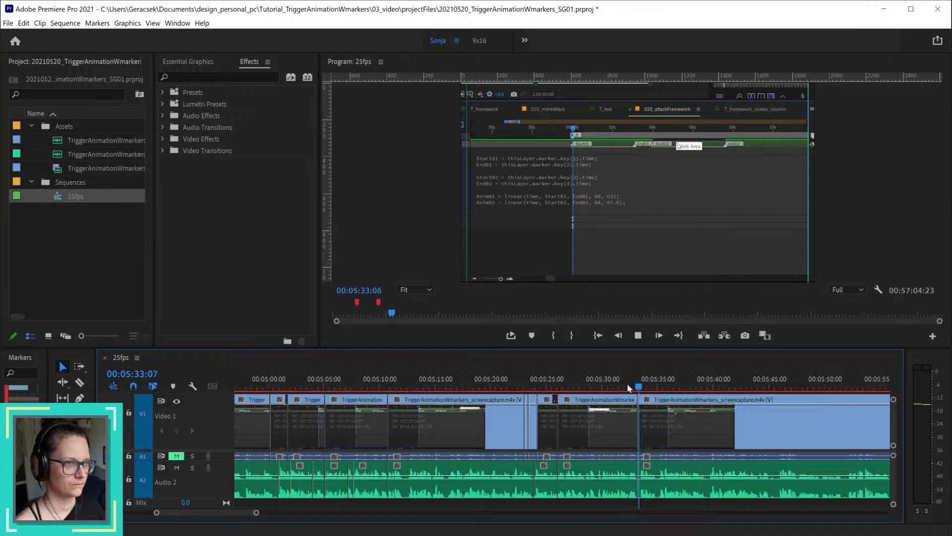
{"action": "key", "text": "space"}
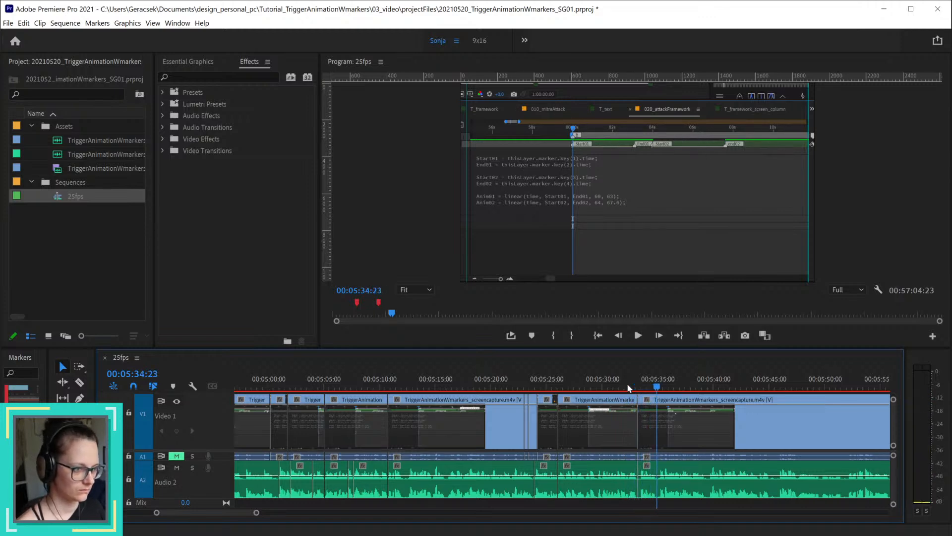
{"action": "key", "text": "="}
{"action": "key", "text": "="}
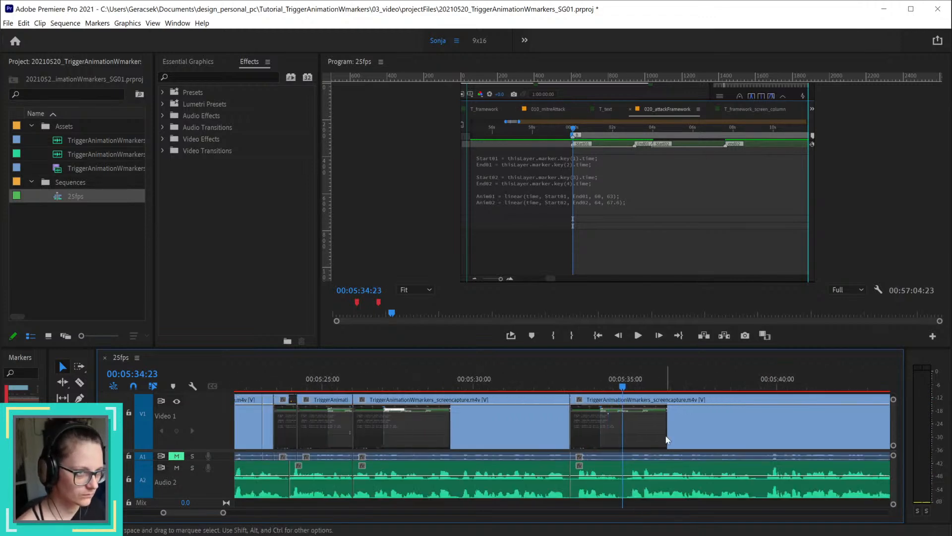
Step: Try splitting the clips at 00:05:36:24 and ripple-deleting the section back to 00:05:34:23, play the join, and undo the removal and split
{"action": "left_click_drag", "start_coordinate": [623, 387], "coordinate": [688, 392]}
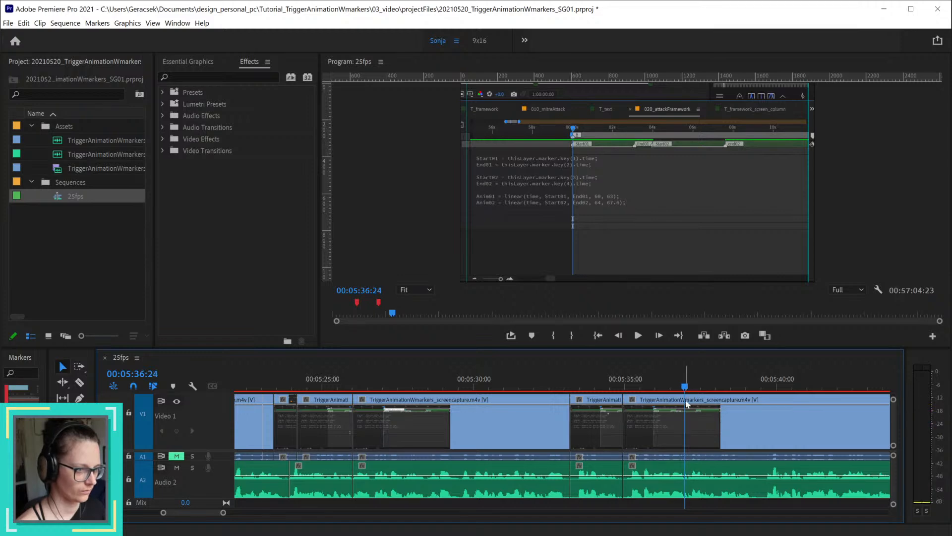
{"action": "key", "text": "ctrl+k"}
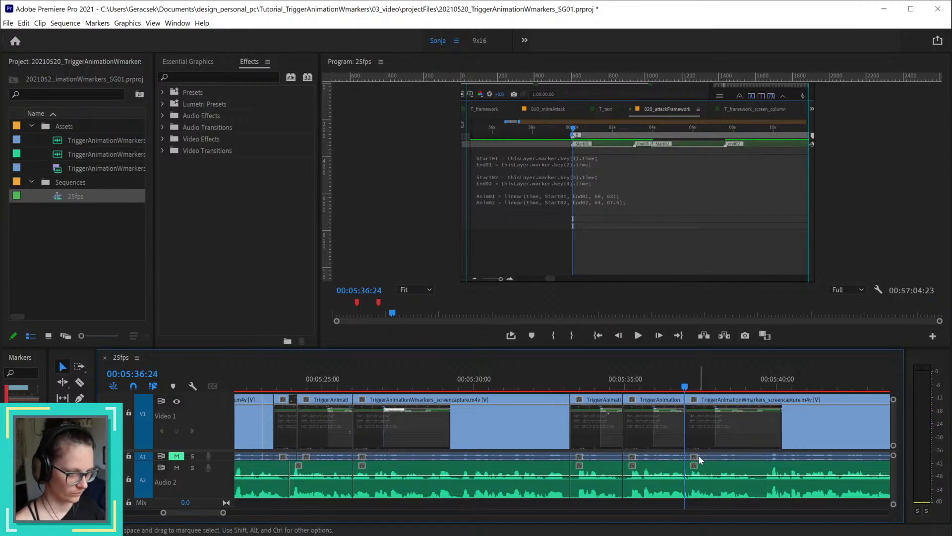
{"action": "left_click", "coordinate": [669, 491]}
{"action": "key", "text": "q"}
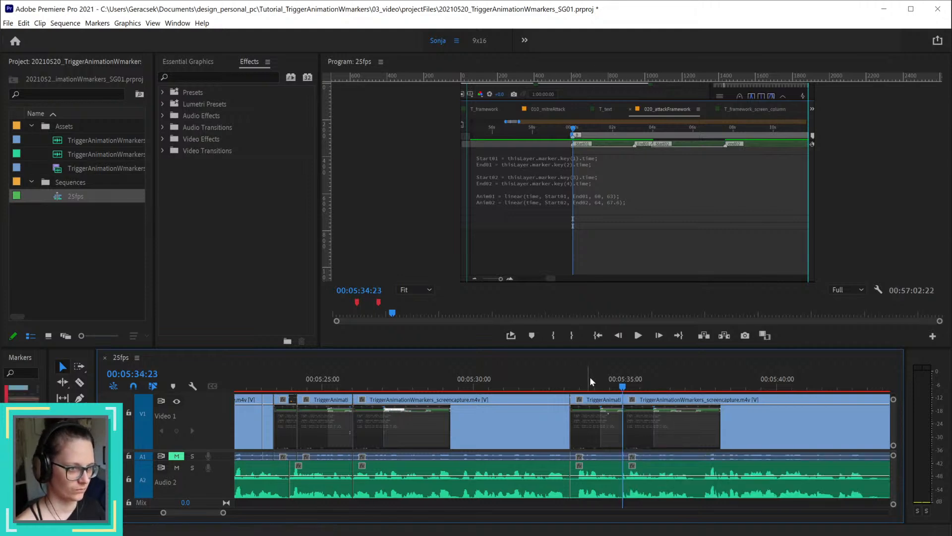
{"action": "key", "text": "space"}
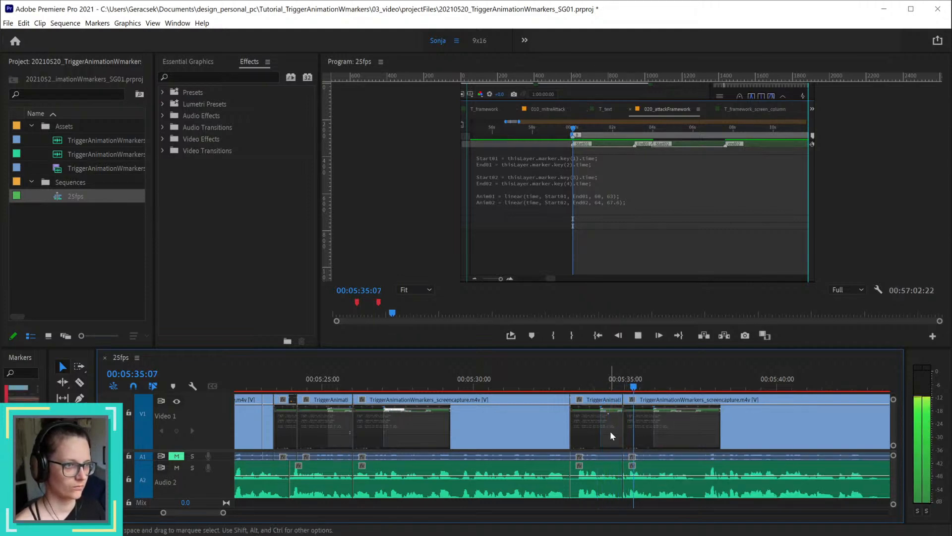
{"action": "scroll", "coordinate": [635, 458], "scroll_direction": "up", "scroll_amount": 6}
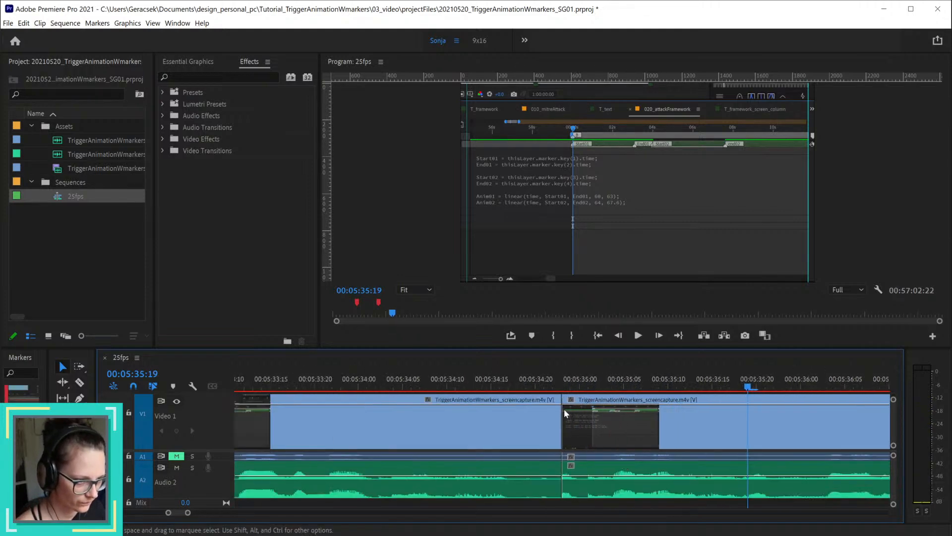
{"action": "key", "text": "ctrl+z"}
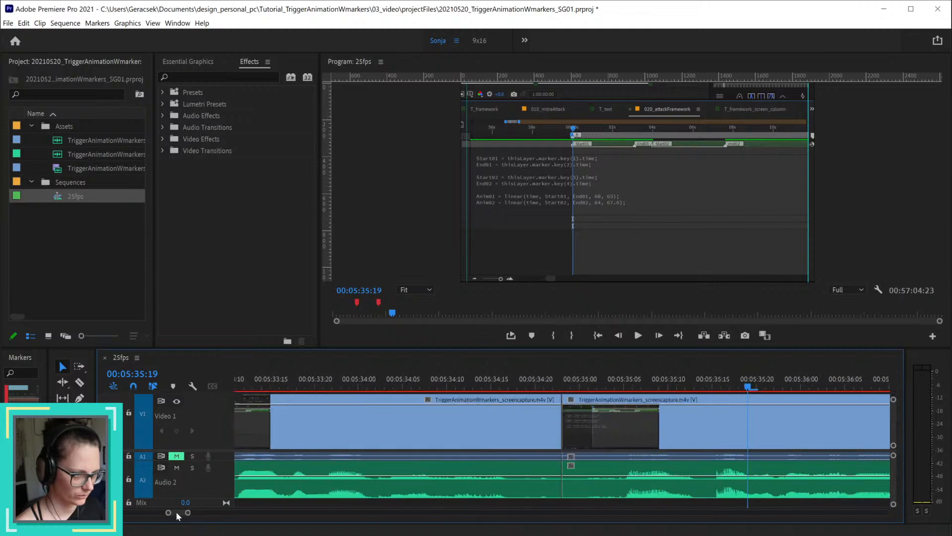
Step: Split the screen capture and voice-over at 00:05:36:23 and ripple-delete the section between 00:05:34:23 and that cut
{"action": "scroll", "coordinate": [177, 511], "scroll_direction": "down", "scroll_amount": 3}
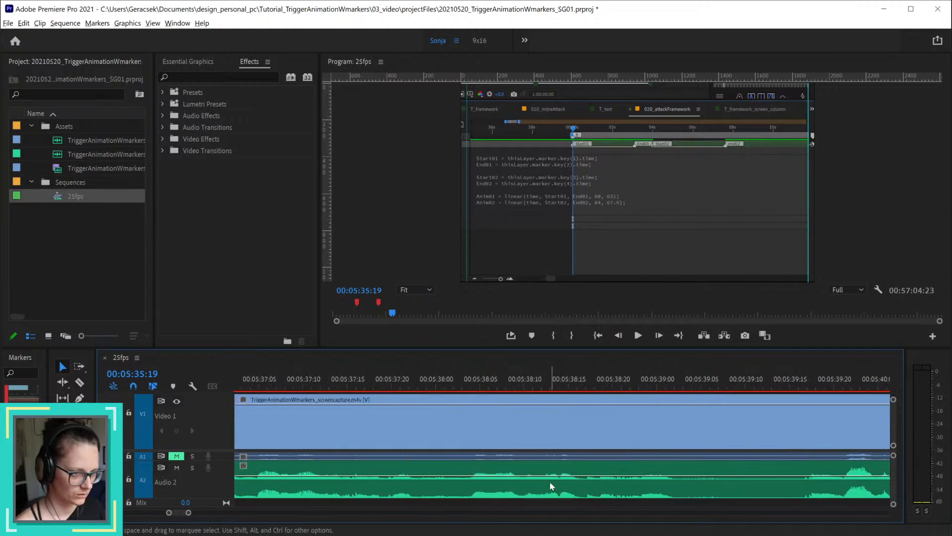
{"action": "scroll", "coordinate": [550, 481], "scroll_direction": "down", "scroll_amount": 6}
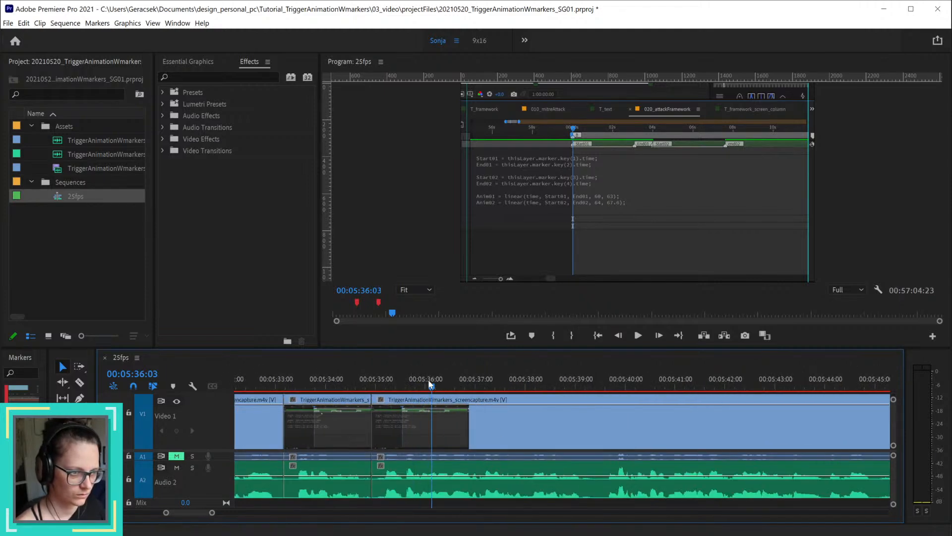
{"action": "left_click_drag", "start_coordinate": [430, 383], "coordinate": [464, 387]}
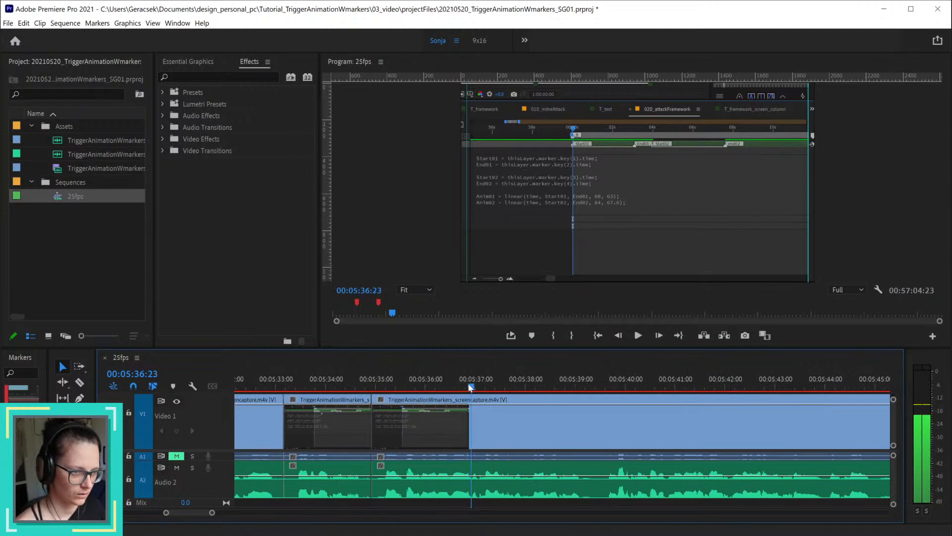
{"action": "key", "text": "ctrl+v"}
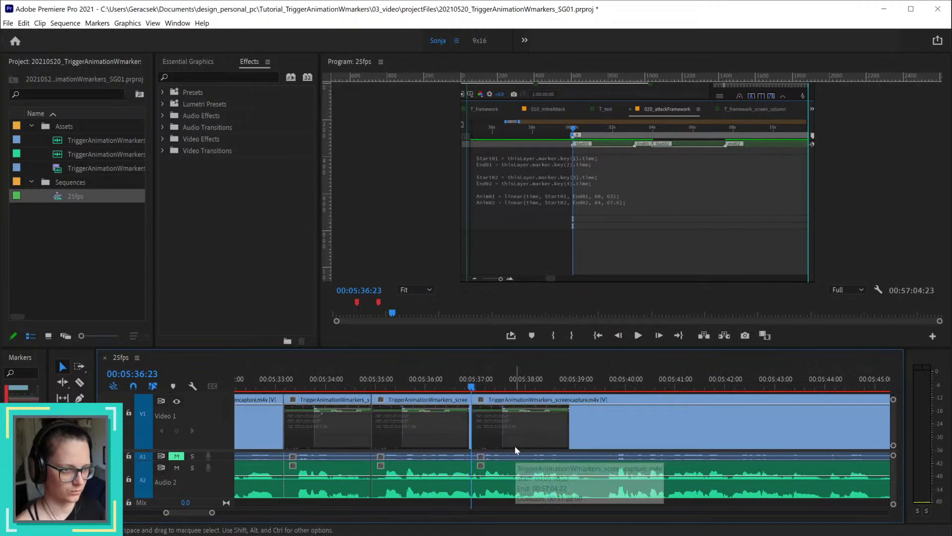
{"action": "left_click_drag", "start_coordinate": [453, 508], "coordinate": [425, 418]}
{"action": "key", "text": "shift+Delete"}
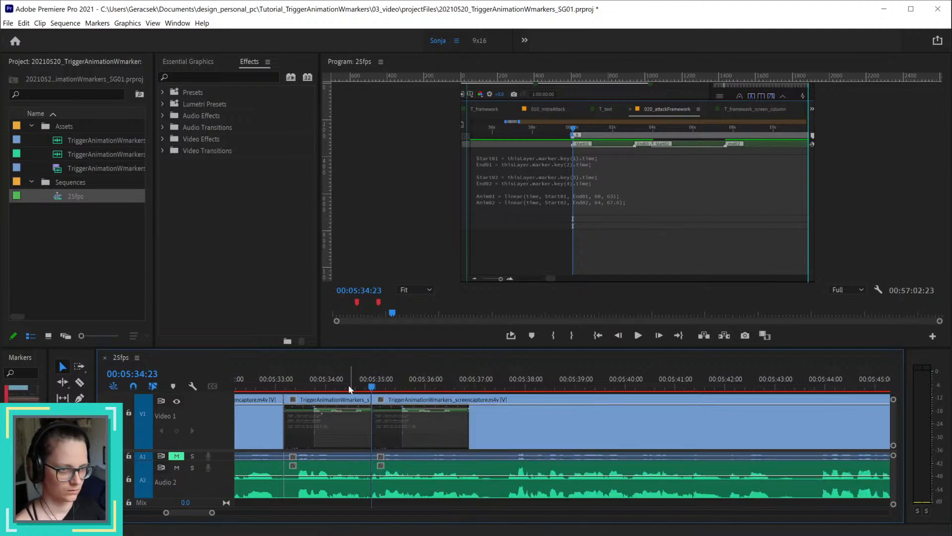
Step: Play the sequence from the join at 00:05:34:23 through to about 00:06:04:11
{"action": "key", "text": "space"}
{"action": "key", "text": "minus"}
{"action": "key", "text": "minus"}
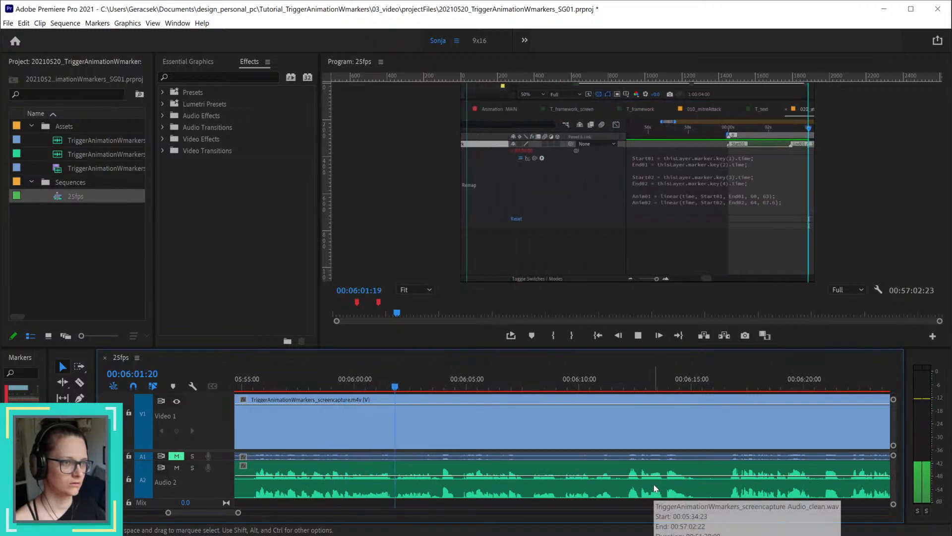
{"action": "key", "text": "space"}
{"action": "scroll", "coordinate": [509, 447], "scroll_direction": "down", "scroll_amount": 2, "text": "alt"}
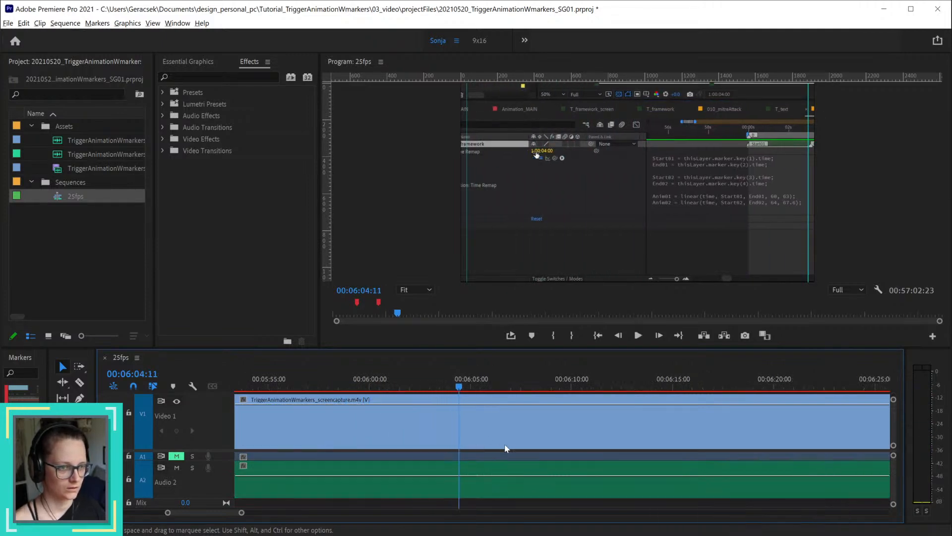
Step: Locate the cut point in the voice-over after 00:05:45 and split only the clean audio clip at 00:05:49:15
{"action": "left_click_drag", "start_coordinate": [352, 386], "coordinate": [547, 406]}
{"action": "left_click", "coordinate": [593, 473]}
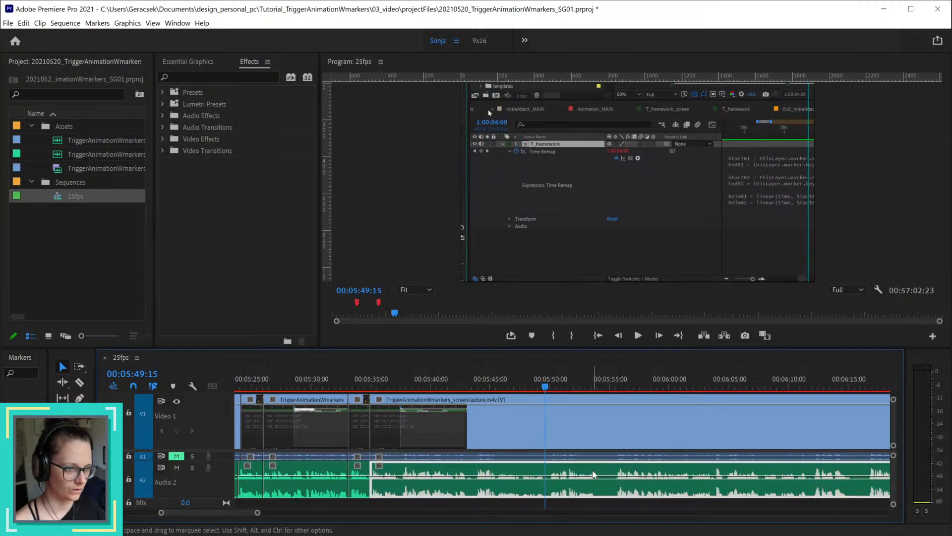
{"action": "key", "text": "ctrl+k"}
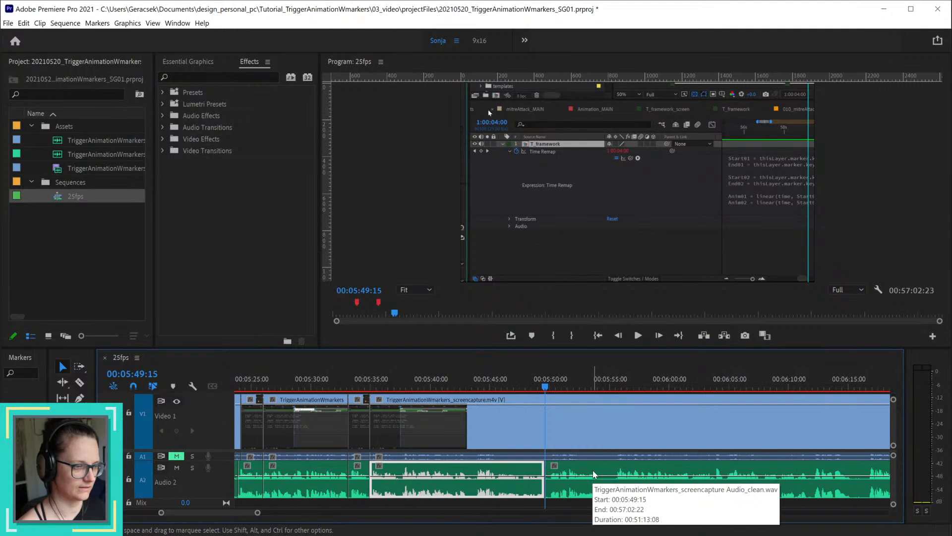
Step: Play back around 00:05:55, split the voice-over at 00:05:55:10 and delete the section from 00:05:49:15 to that cut, leaving a gap
{"action": "left_click_drag", "start_coordinate": [548, 389], "coordinate": [621, 391]}
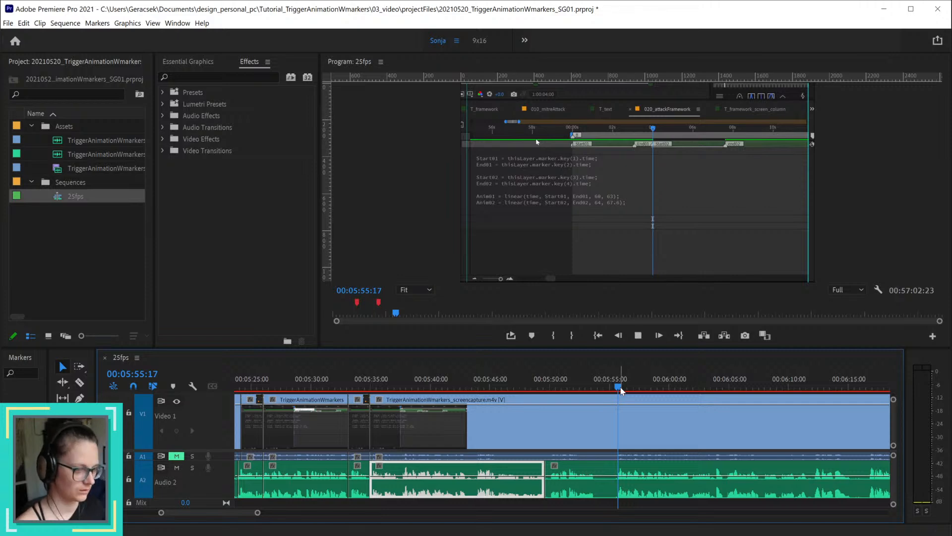
{"action": "key", "text": "space"}
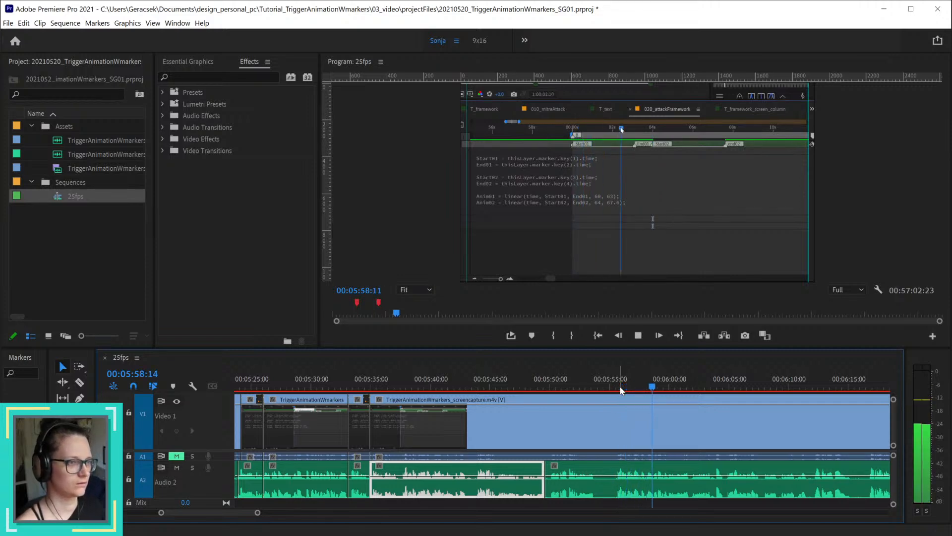
{"action": "key", "text": "space"}
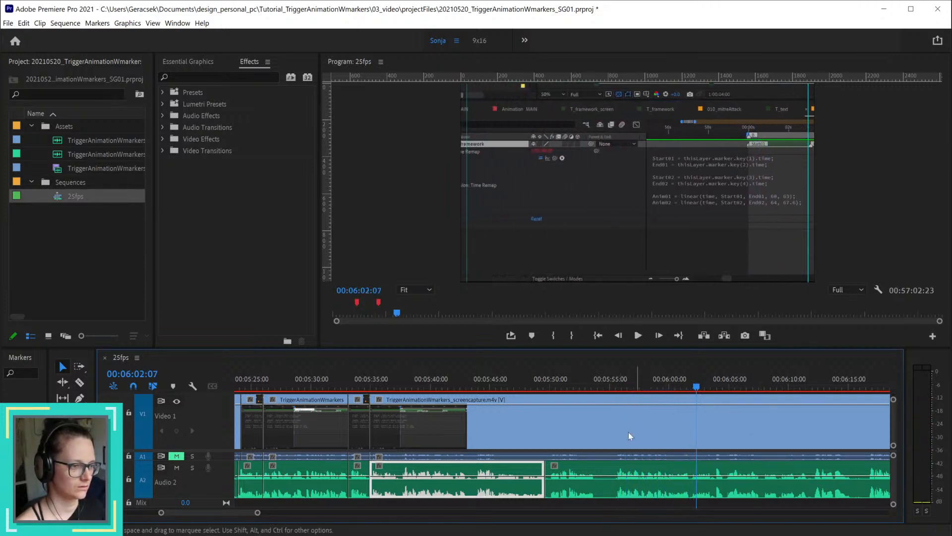
{"action": "left_click", "coordinate": [615, 388]}
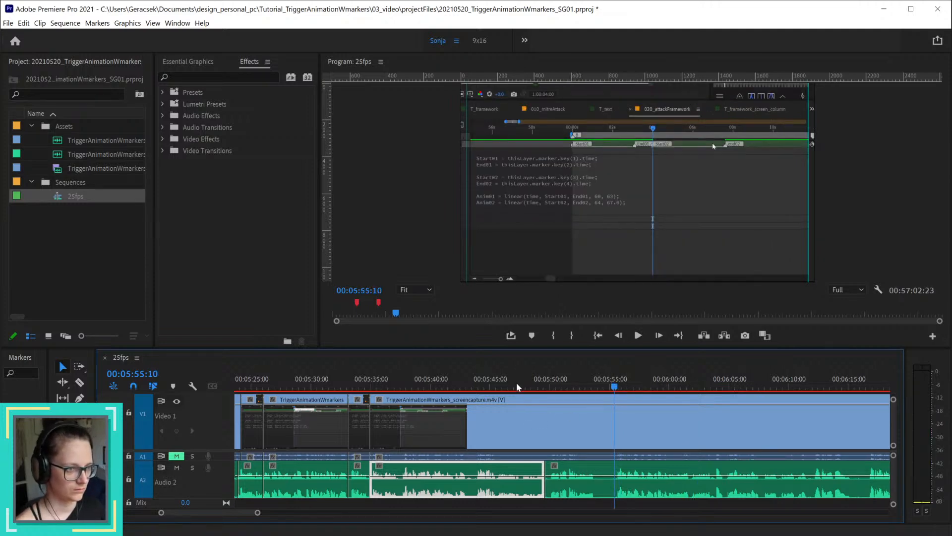
{"action": "left_click_drag", "start_coordinate": [516, 386], "coordinate": [614, 391]}
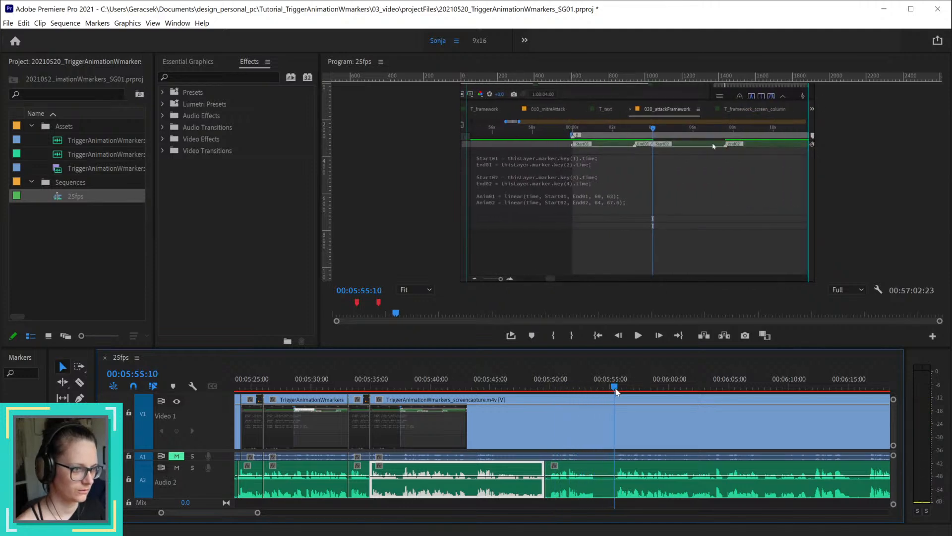
{"action": "left_click", "coordinate": [637, 483]}
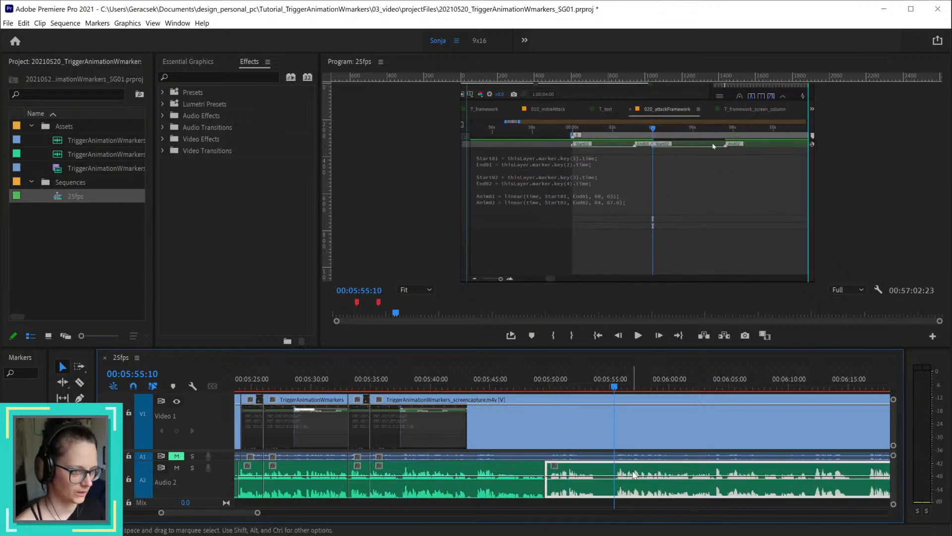
{"action": "key", "text": "ctrl+k"}
{"action": "key", "text": "Delete"}
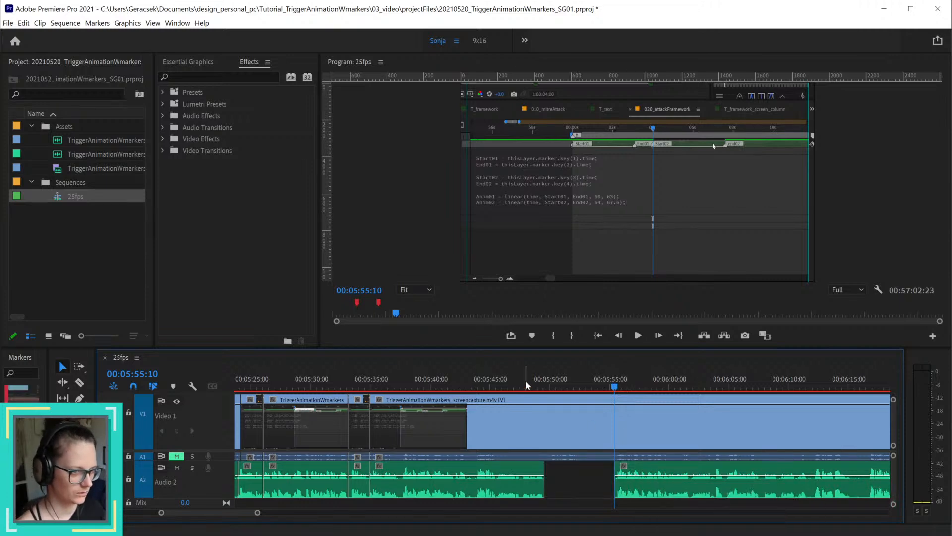
Step: Split the screen capture clip with its linked audio at 00:05:54:09
{"action": "left_click_drag", "start_coordinate": [525, 385], "coordinate": [603, 388]}
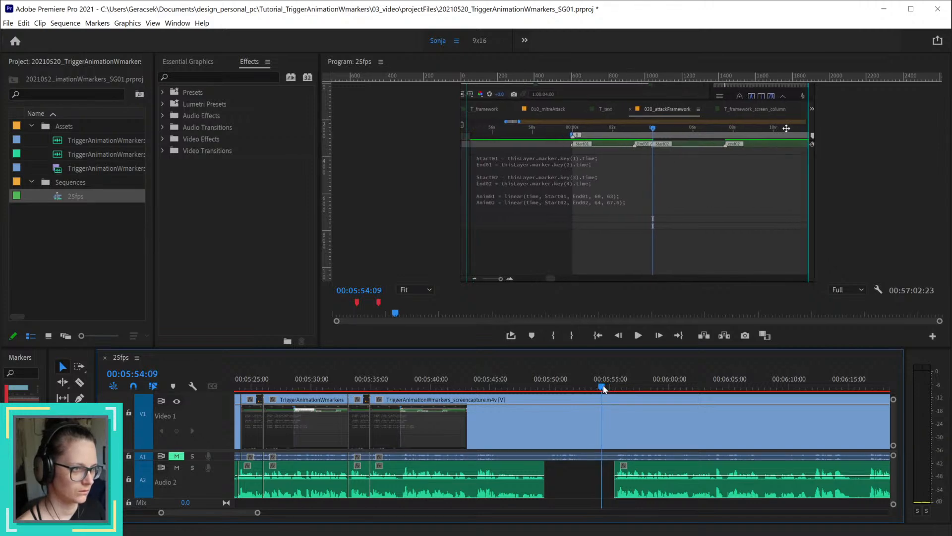
{"action": "left_click", "coordinate": [638, 432]}
{"action": "key", "text": "ctrl+k"}
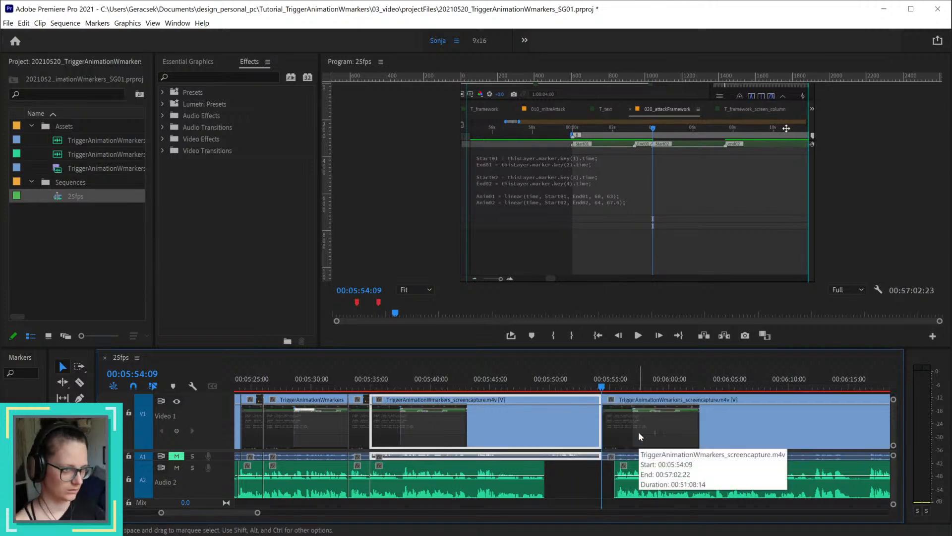
Step: Split the screen capture at 00:05:55:07, delete the piece back to 00:05:54:09 and ripple-delete the resulting gap
{"action": "mouse_move", "coordinate": [603, 391]}
{"action": "left_mouse_down"}
{"action": "mouse_move", "coordinate": [673, 403]}
{"action": "mouse_move", "coordinate": [613, 404]}
{"action": "left_mouse_up"}
{"action": "left_click", "coordinate": [630, 425]}
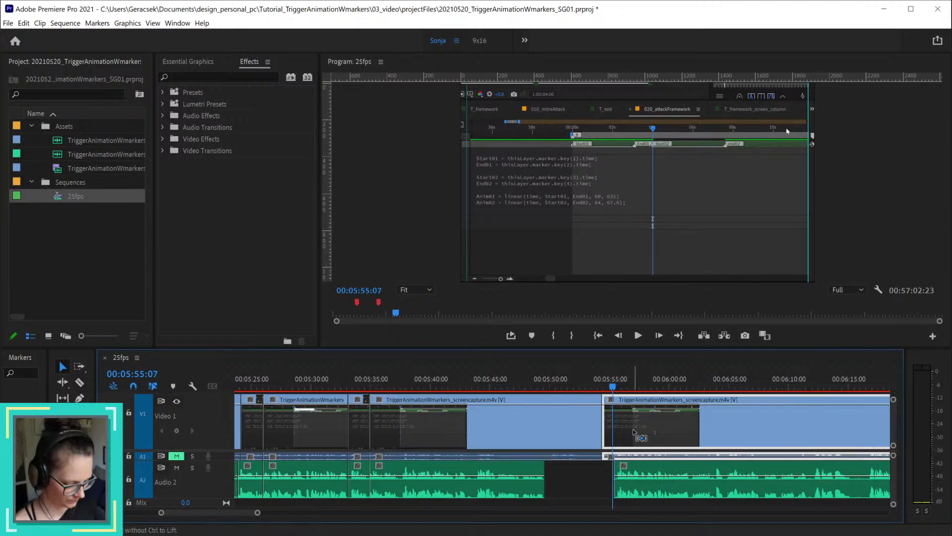
{"action": "key", "text": "ctrl+k"}
{"action": "key", "text": "Delete"}
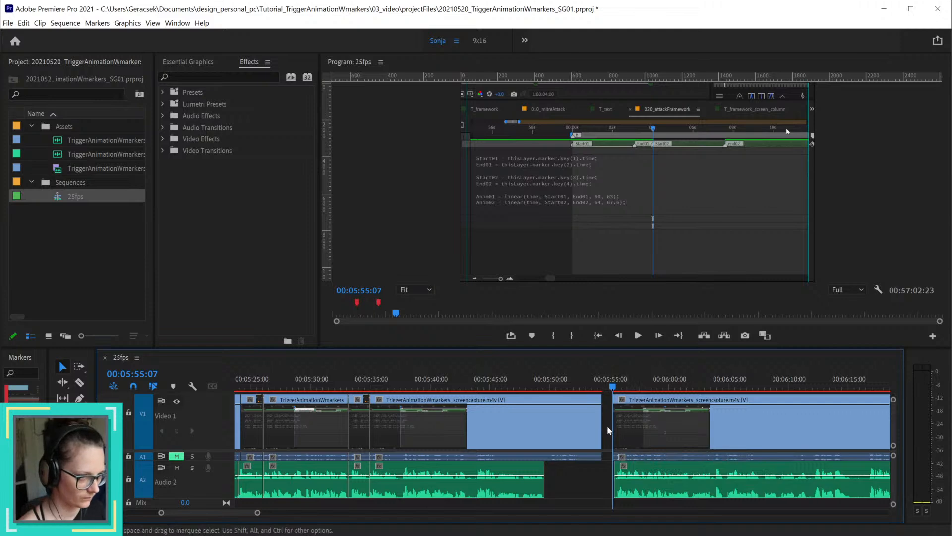
{"action": "right_click", "coordinate": [608, 425]}
{"action": "left_click", "coordinate": [623, 436]}
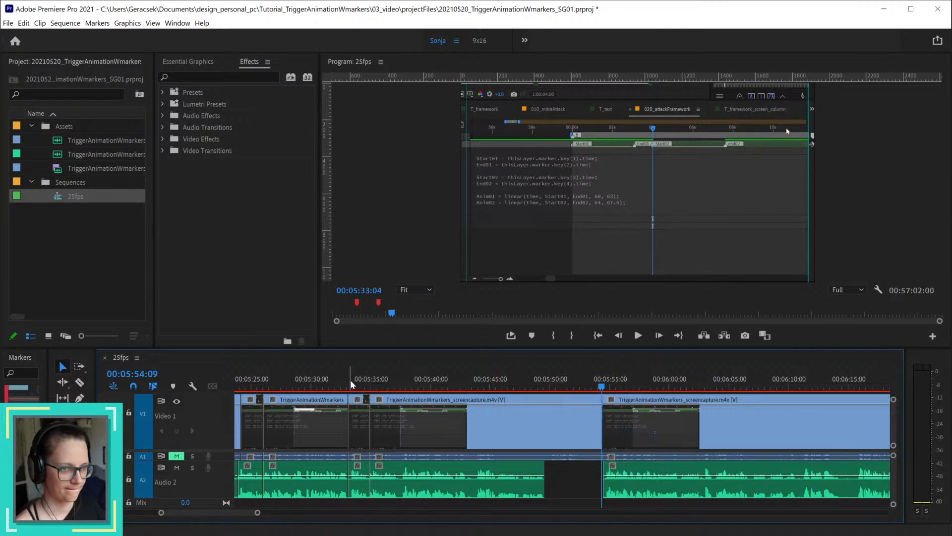
Step: Trim the end of the short screen capture clip starting near 00:05:33:04 back to 00:05:34:13
{"action": "left_click_drag", "start_coordinate": [351, 384], "coordinate": [366, 405]}
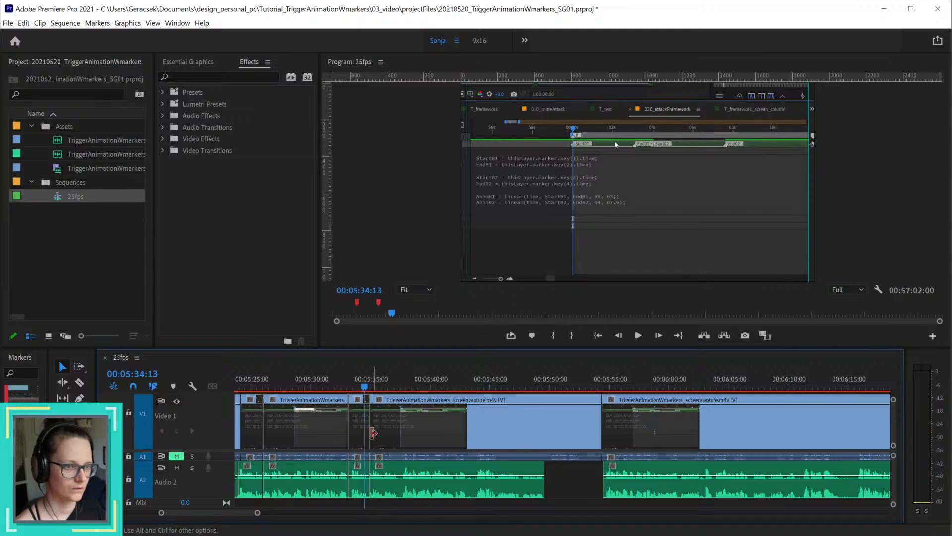
{"action": "scroll", "coordinate": [358, 429], "scroll_direction": "up", "scroll_amount": 5}
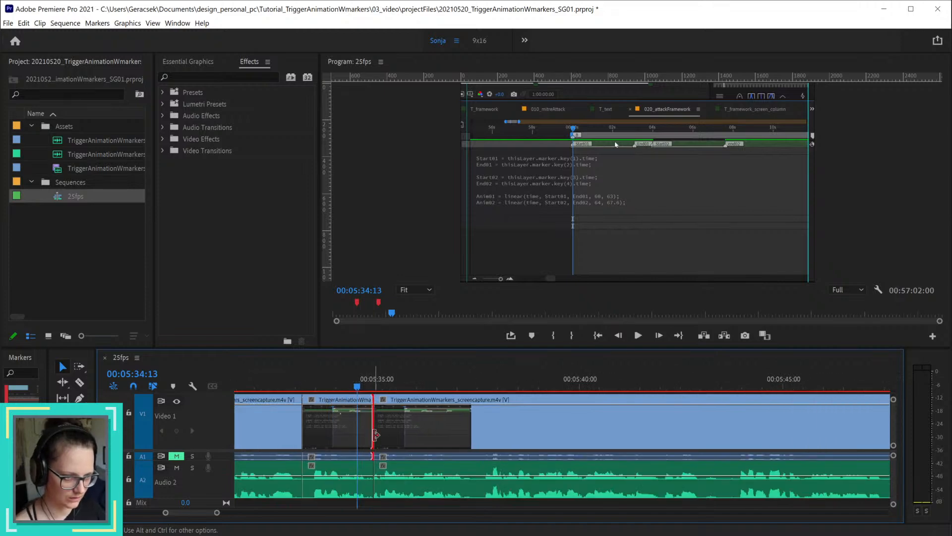
{"action": "left_click_drag", "start_coordinate": [369, 435], "coordinate": [353, 436]}
Step: Split the screen capture at 00:05:36:09 and delete the piece between 00:05:34:23 and that cut, keeping the voice-over
{"action": "left_click_drag", "start_coordinate": [382, 390], "coordinate": [435, 408]}
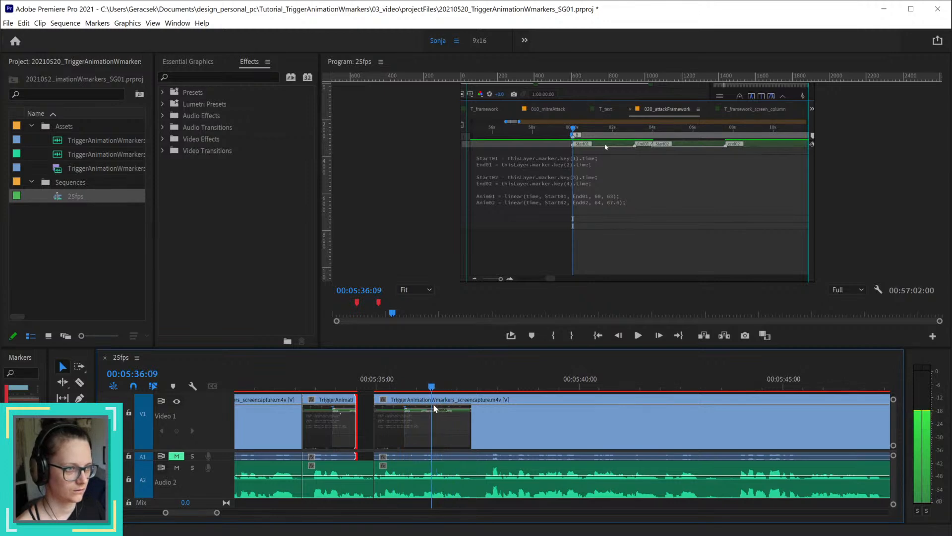
{"action": "left_click", "coordinate": [433, 431]}
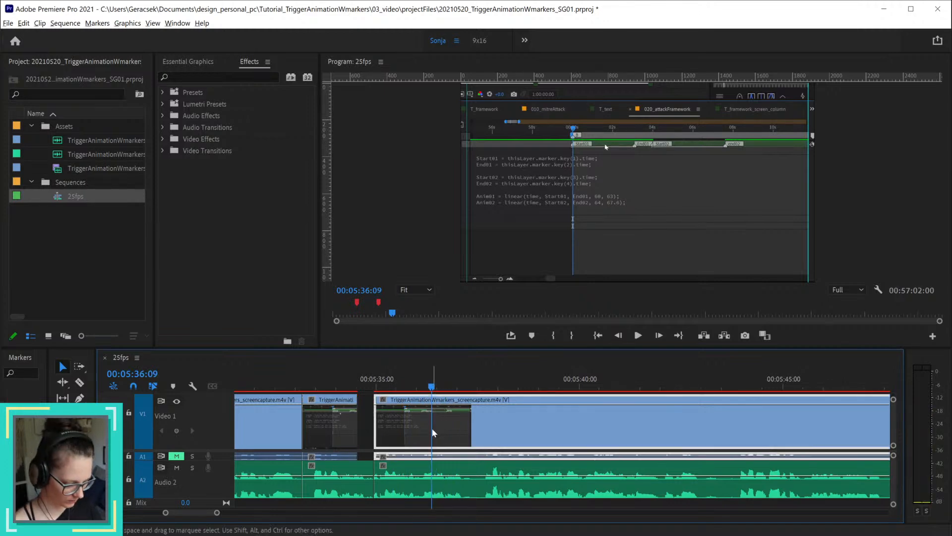
{"action": "key", "text": "Delete"}
{"action": "key", "text": "ctrl+z"}
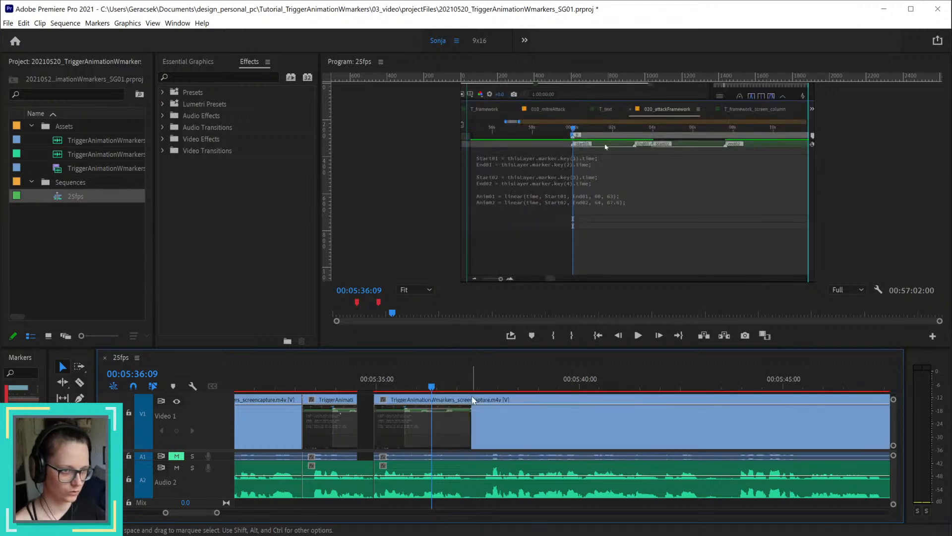
{"action": "left_click", "coordinate": [474, 433]}
{"action": "key", "text": "ctrl+k"}
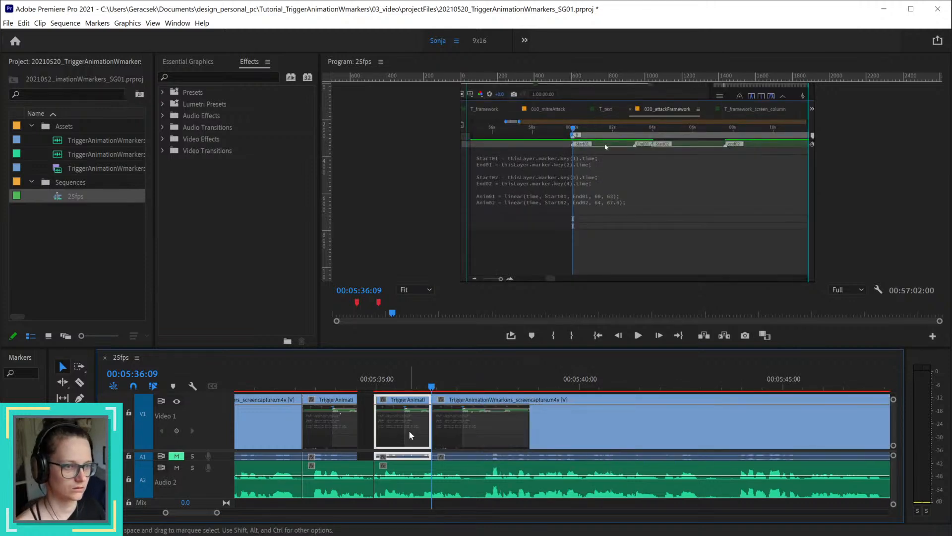
{"action": "key", "text": "Delete"}
Step: Move the screen capture clip starting at 00:05:36:09 earlier so it adjoins the clip ending at 00:05:34:13
{"action": "scroll", "coordinate": [482, 441], "scroll_direction": "down", "scroll_amount": 2}
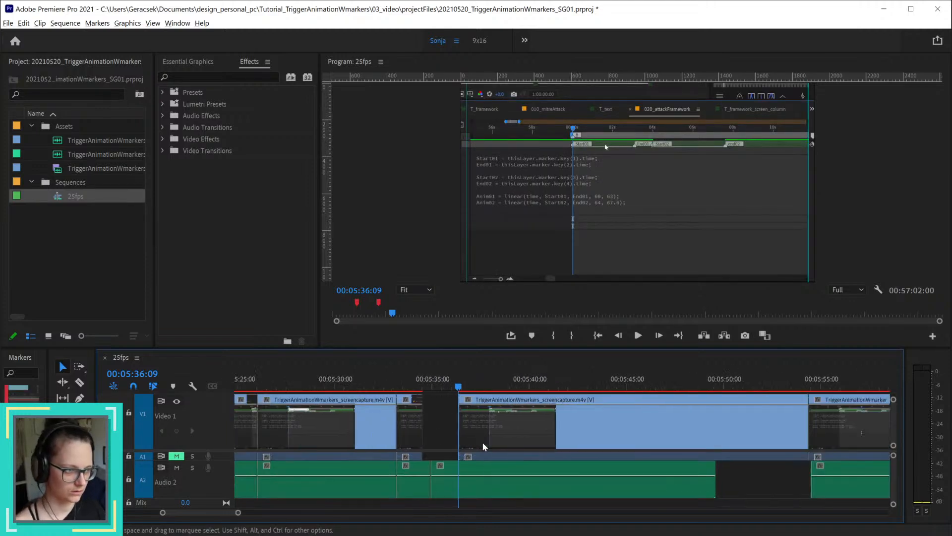
{"action": "scroll", "coordinate": [482, 441], "scroll_direction": "down", "scroll_amount": 1}
{"action": "left_click_drag", "start_coordinate": [608, 419], "coordinate": [577, 421]}
Step: Play back the moved section up to the voice-over gap and split the screen capture at 00:05:47:13
{"action": "key", "text": "space"}
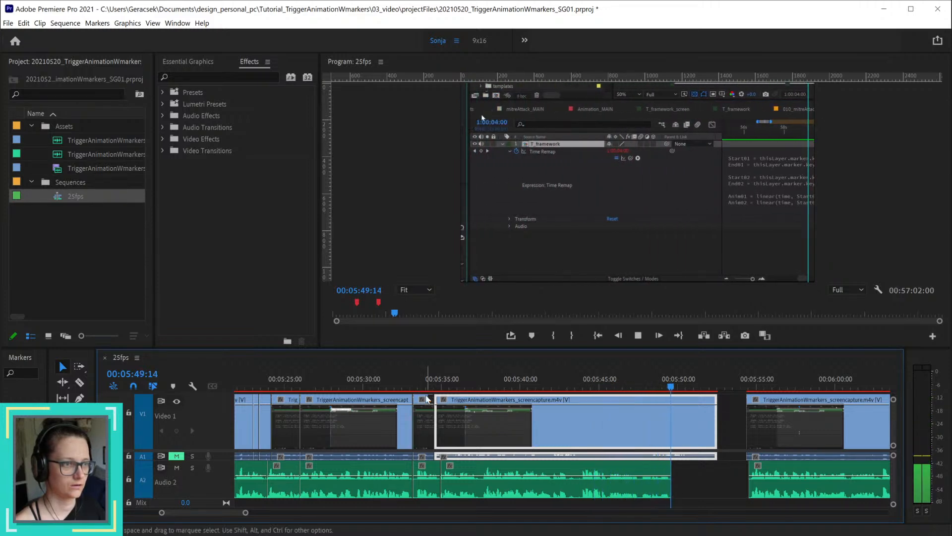
{"action": "left_click", "coordinate": [643, 378]}
{"action": "left_click_drag", "start_coordinate": [590, 380], "coordinate": [636, 394]}
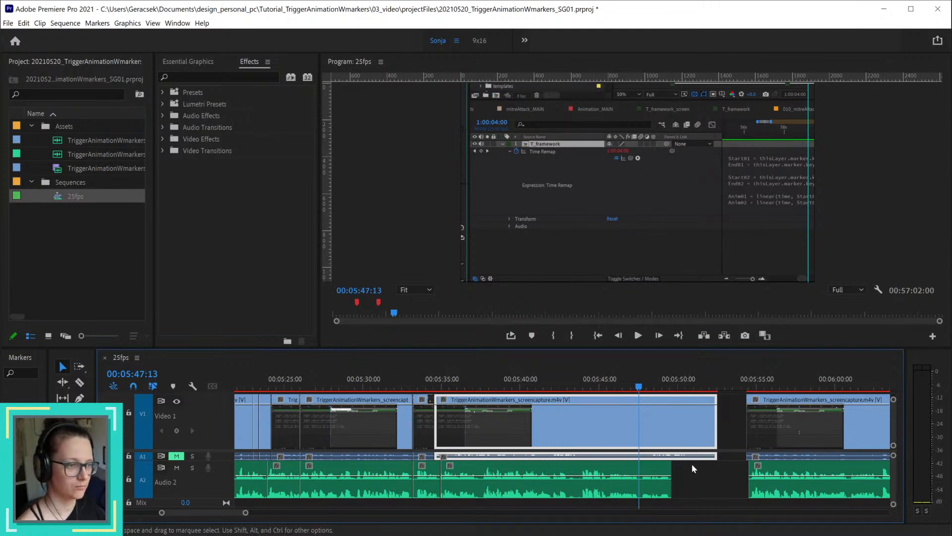
{"action": "key", "text": "ctrl+k"}
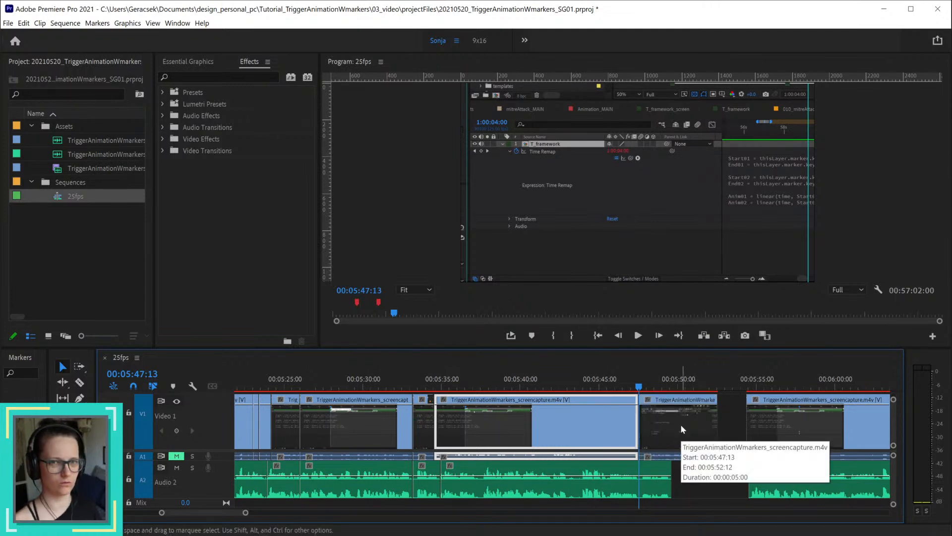
Step: Show the time-remapping speed line on the screen capture clip between 00:05:47:13 and 00:05:52:12
{"action": "right_click", "coordinate": [681, 425]}
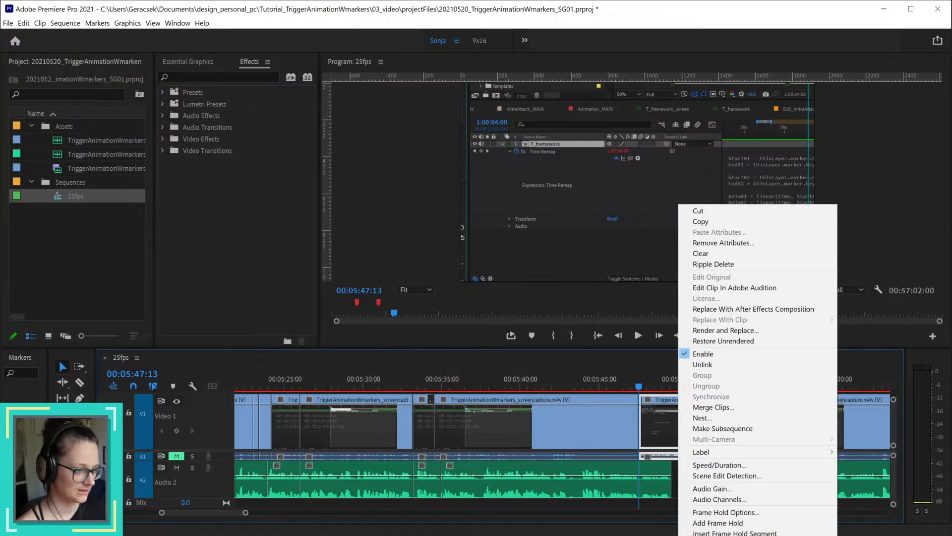
{"action": "key", "text": "Escape"}
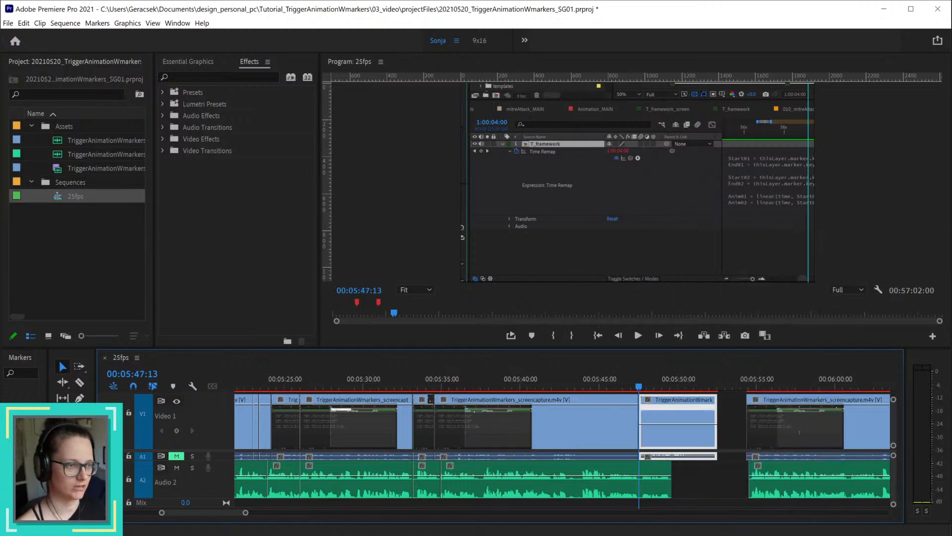
{"action": "right_click", "coordinate": [658, 416]}
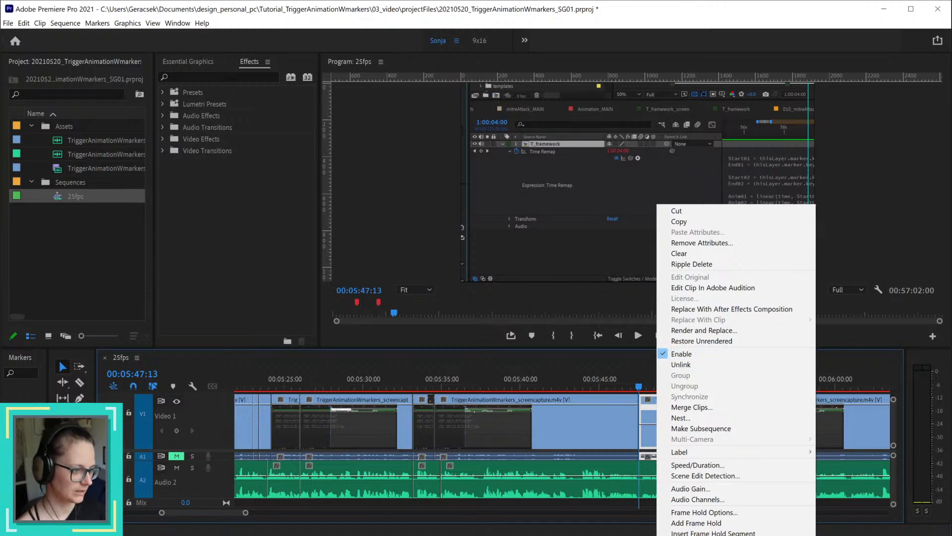
{"action": "key", "text": "Escape"}
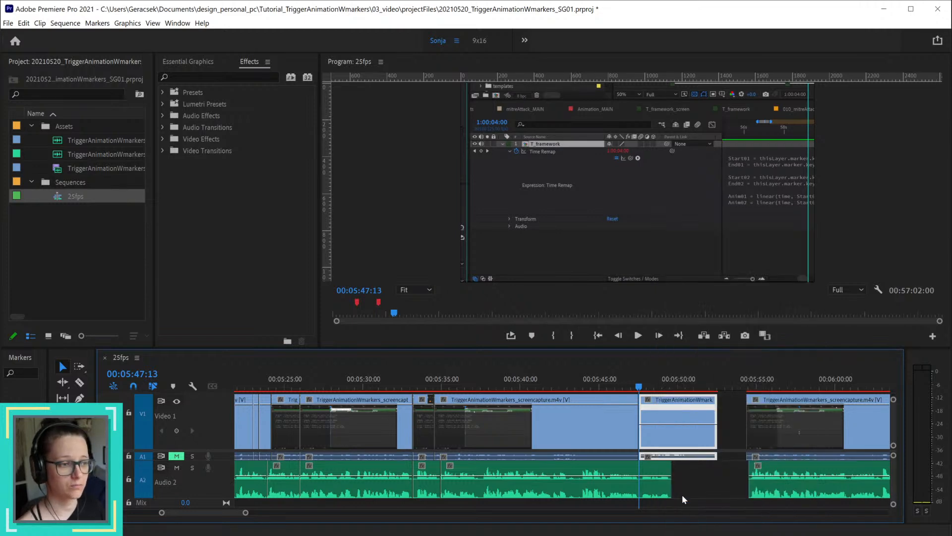
Step: Widen the Markers panel and shift the Tools panel and timeline over beside it
{"action": "left_click", "coordinate": [177, 431]}
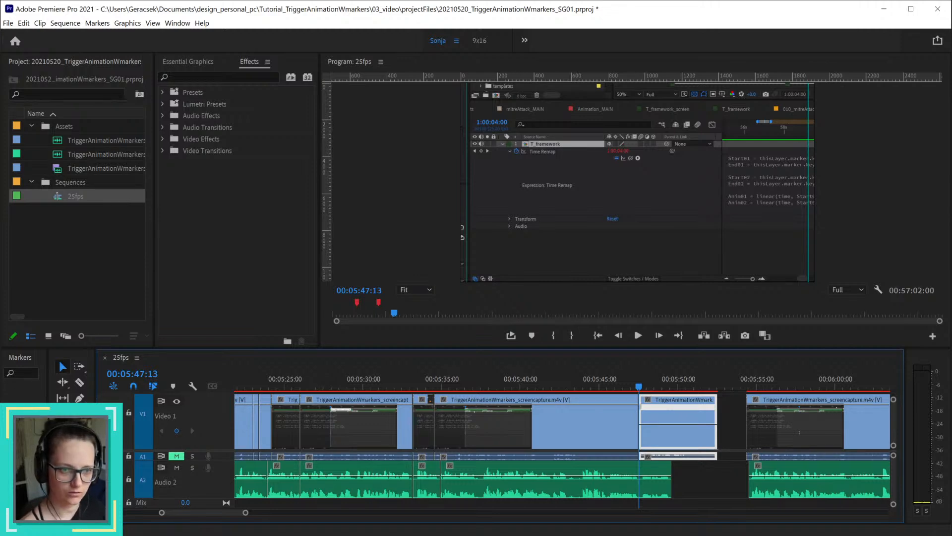
{"action": "left_click_drag", "start_coordinate": [48, 447], "coordinate": [57, 446]}
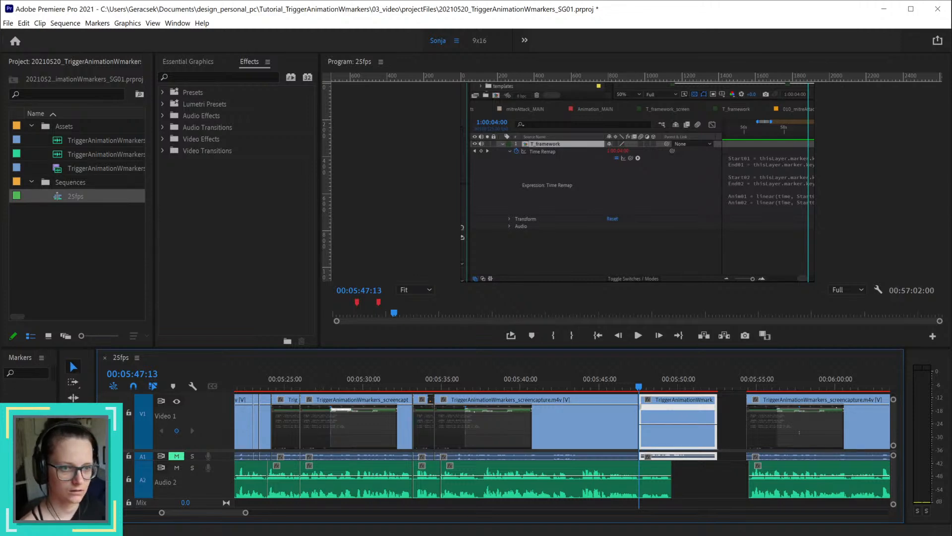
{"action": "left_click_drag", "start_coordinate": [98, 435], "coordinate": [127, 435]}
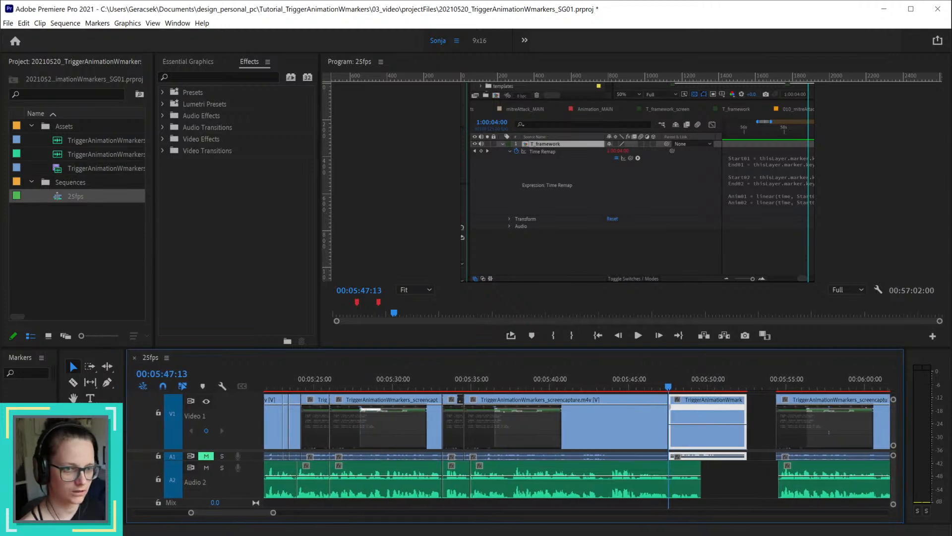
{"action": "left_click_drag", "start_coordinate": [58, 434], "coordinate": [94, 435]}
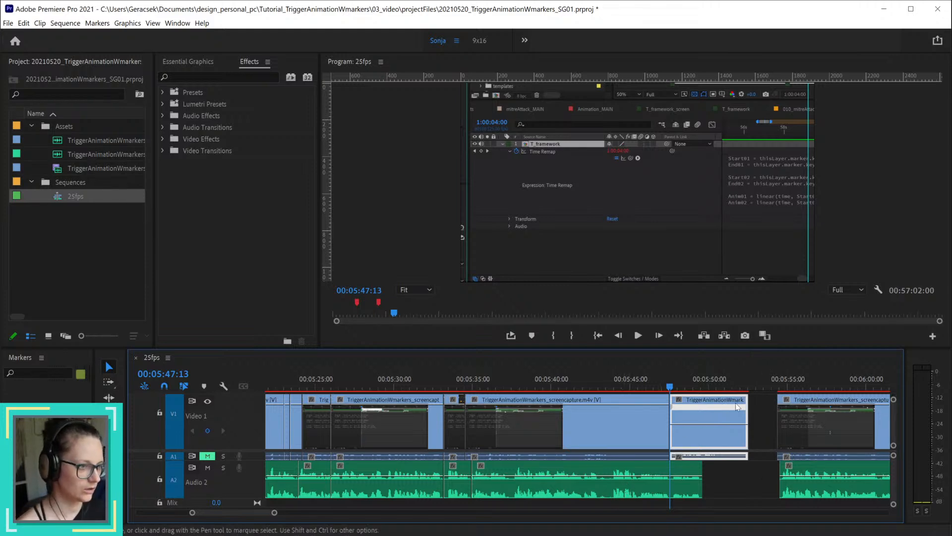
Step: Raise the speed line of the screen capture clip starting at 00:05:47:13 to about 159% playback speed
{"action": "left_click_drag", "start_coordinate": [727, 391], "coordinate": [748, 389]}
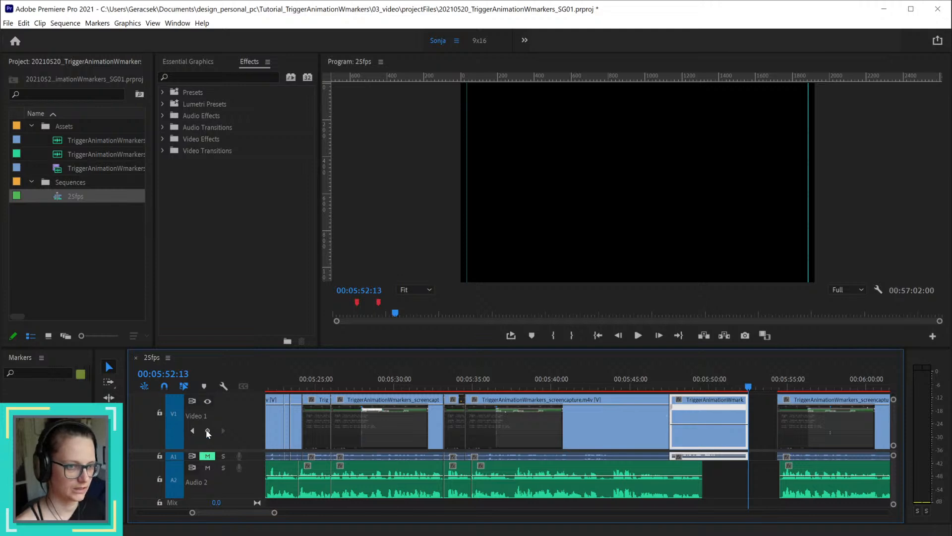
{"action": "left_click_drag", "start_coordinate": [705, 424], "coordinate": [705, 423]}
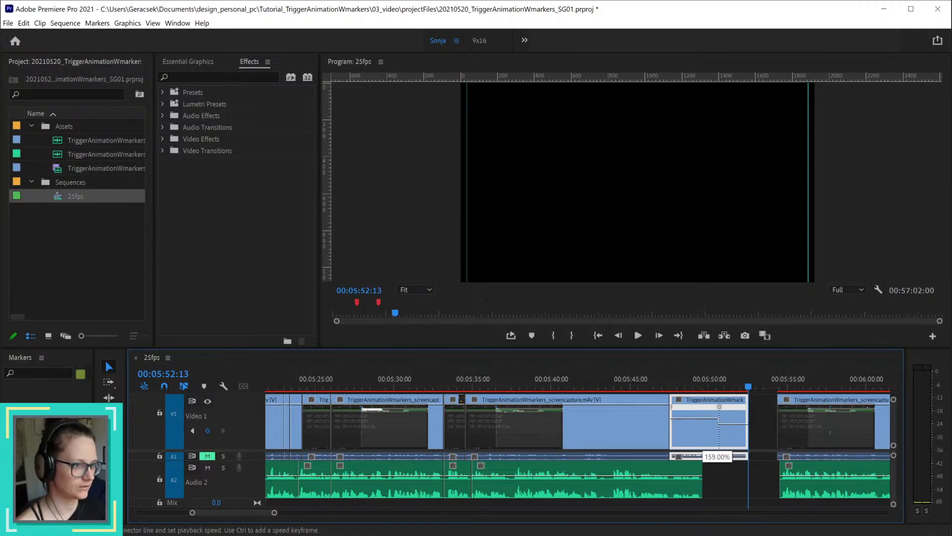
{"action": "left_click_drag", "start_coordinate": [717, 406], "coordinate": [718, 406]}
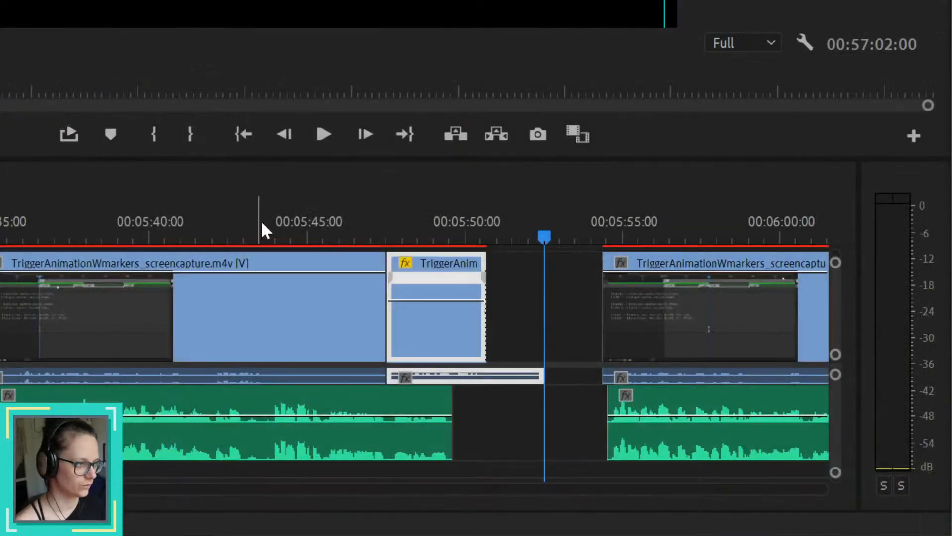
Step: Speed up the retimed screen capture clip to end with the voice-over at 00:05:49:14 and delete its leftover extracted audio
{"action": "left_click_drag", "start_coordinate": [428, 299], "coordinate": [428, 286]}
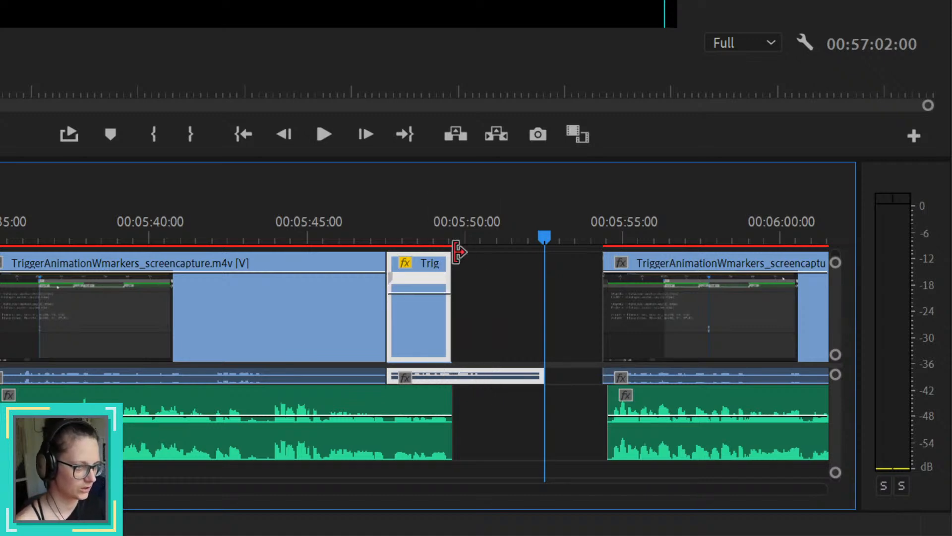
{"action": "left_click_drag", "start_coordinate": [421, 214], "coordinate": [451, 213]}
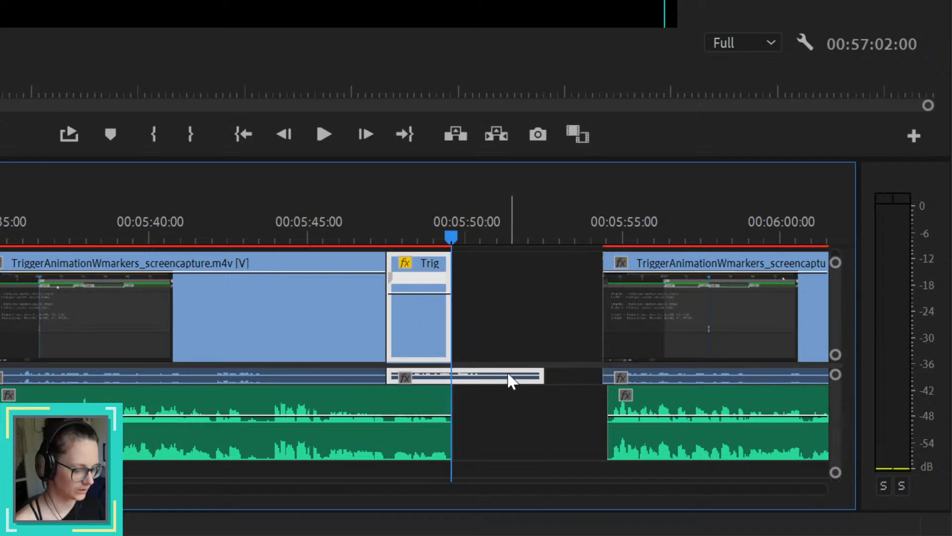
{"action": "key", "text": "ctrl+k"}
{"action": "left_click", "coordinate": [508, 374]}
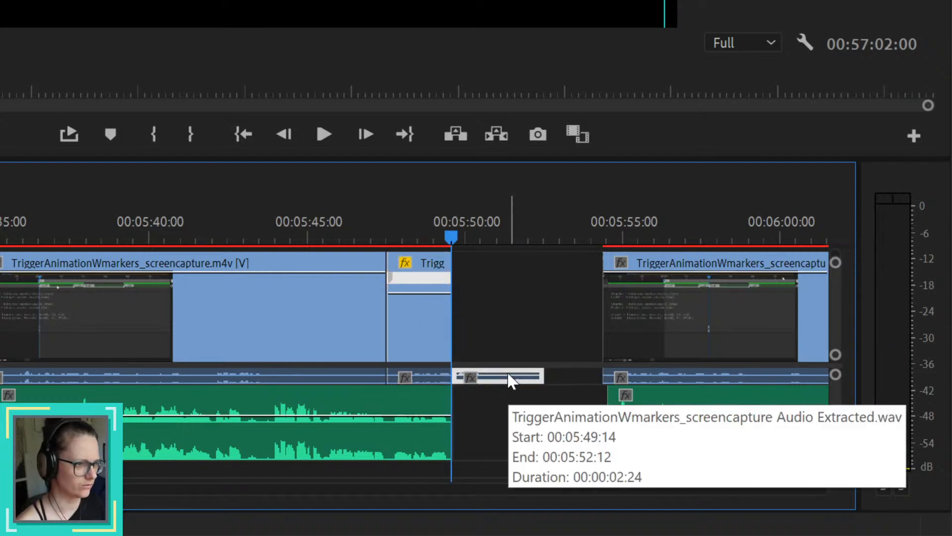
{"action": "key", "text": "Delete"}
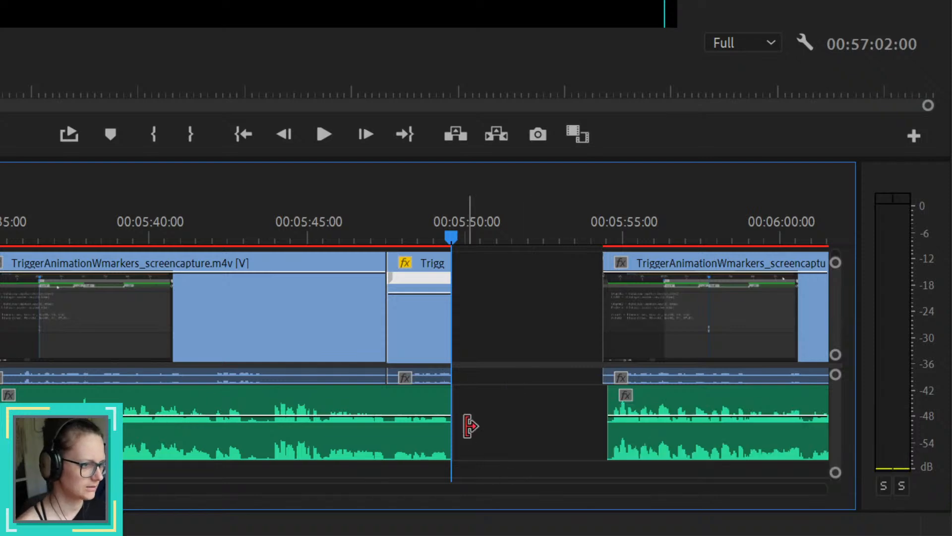
Step: Ripple delete the gap after 00:05:49:14 and extend the preceding voice-over clip to meet the next one
{"action": "right_click", "coordinate": [522, 311]}
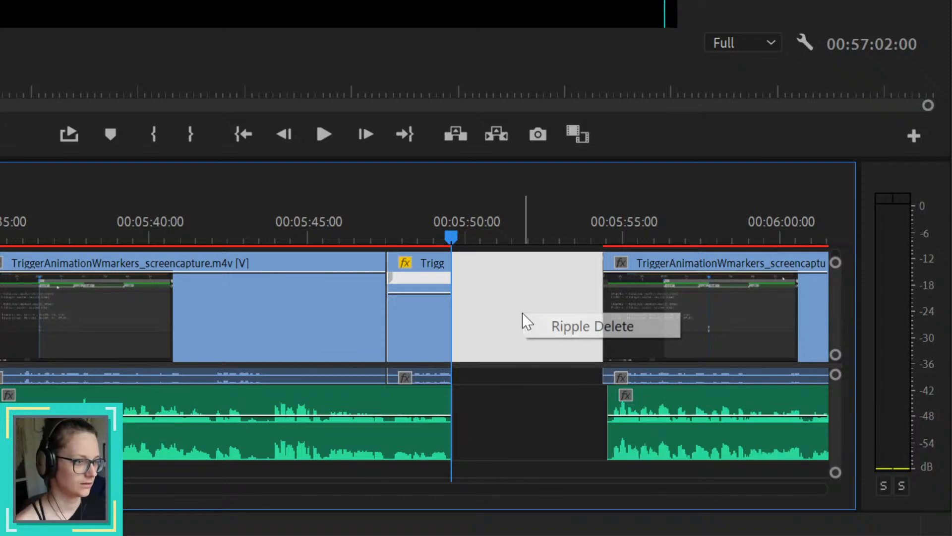
{"action": "left_click", "coordinate": [557, 323]}
{"action": "scroll", "coordinate": [452, 418], "scroll_direction": "up", "scroll_amount": 6}
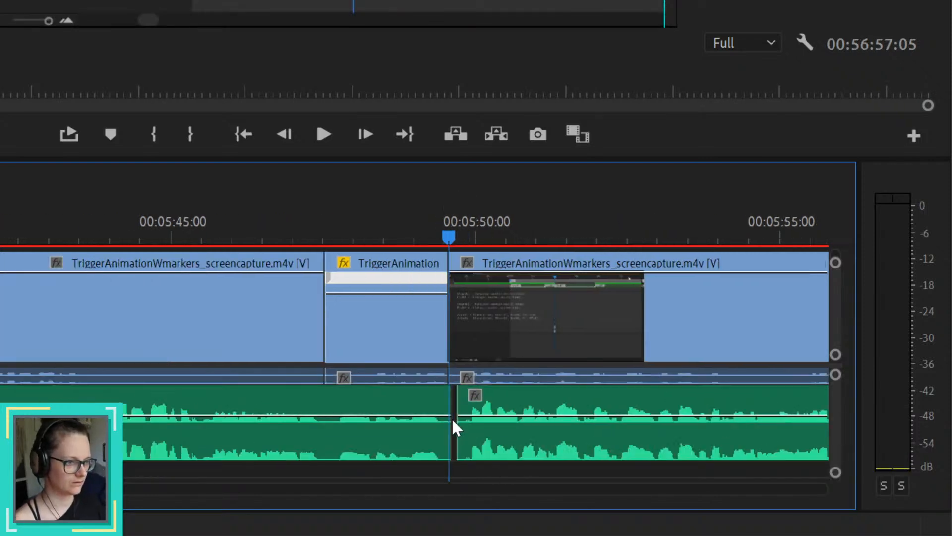
{"action": "left_click_drag", "start_coordinate": [443, 447], "coordinate": [457, 450]}
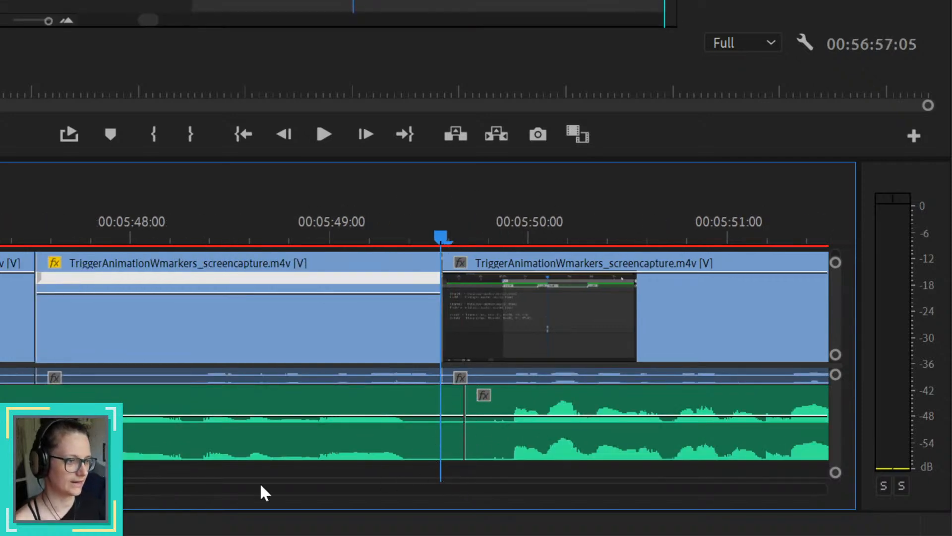
Step: Play back from about 00:05:45:00 across the closed gap to check the sped-up screen capture against the voice-over
{"action": "scroll", "coordinate": [428, 411], "scroll_direction": "down", "scroll_amount": 8}
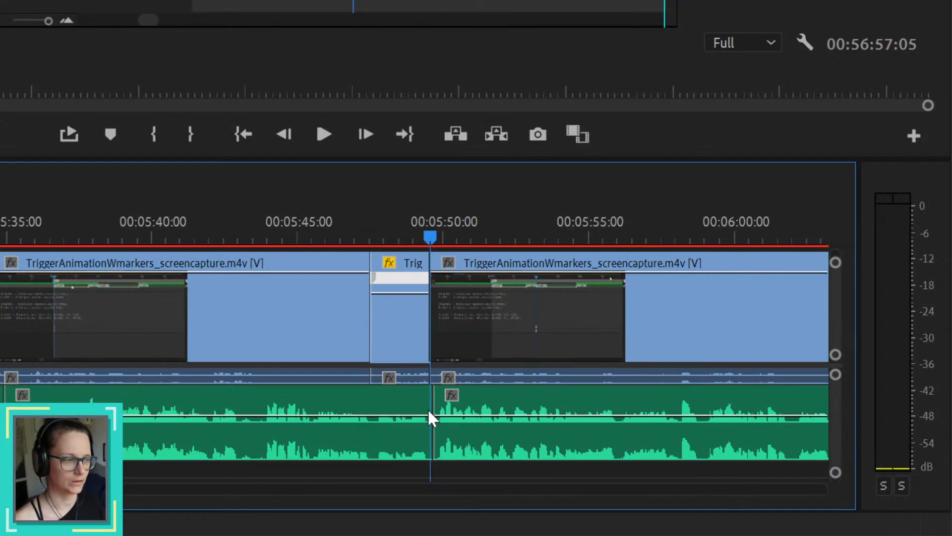
{"action": "scroll", "coordinate": [417, 415], "scroll_direction": "down", "scroll_amount": 2}
{"action": "scroll", "coordinate": [491, 425], "scroll_direction": "up", "scroll_amount": 3}
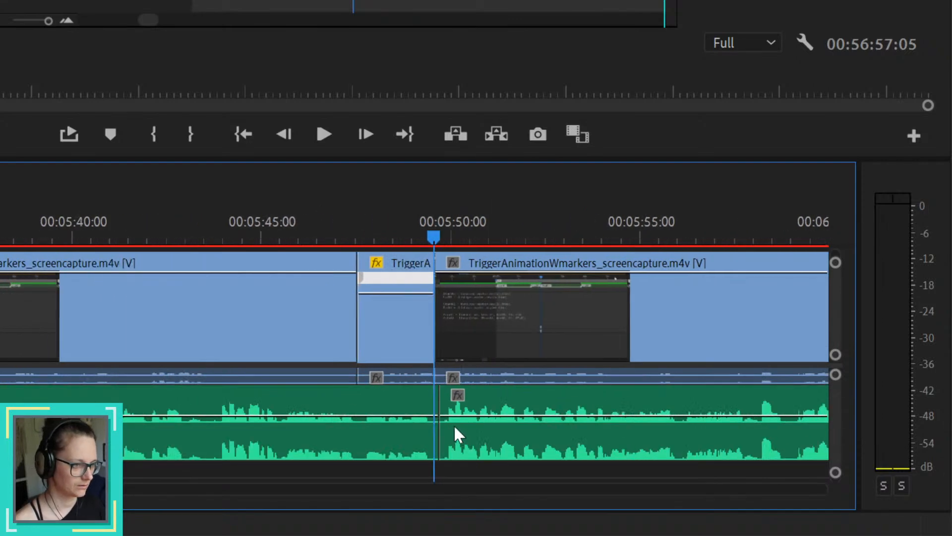
{"action": "scroll", "coordinate": [455, 427], "scroll_direction": "up", "scroll_amount": 4}
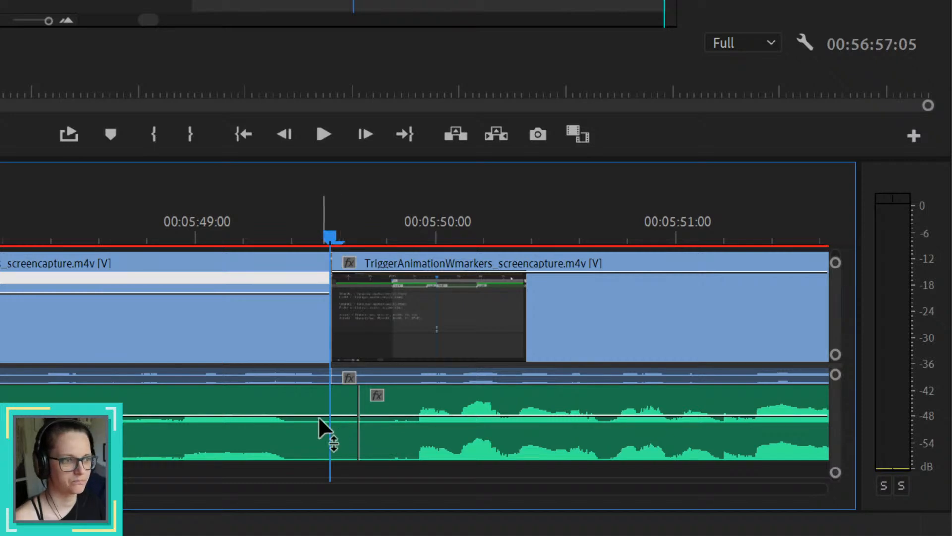
{"action": "scroll", "coordinate": [361, 417], "scroll_direction": "down", "scroll_amount": 2}
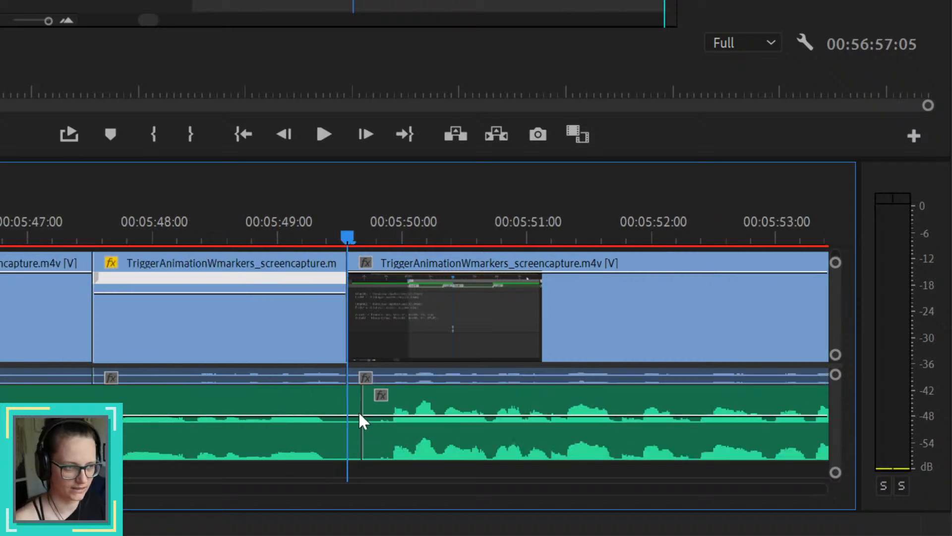
{"action": "scroll", "coordinate": [370, 387], "scroll_direction": "down", "scroll_amount": 1}
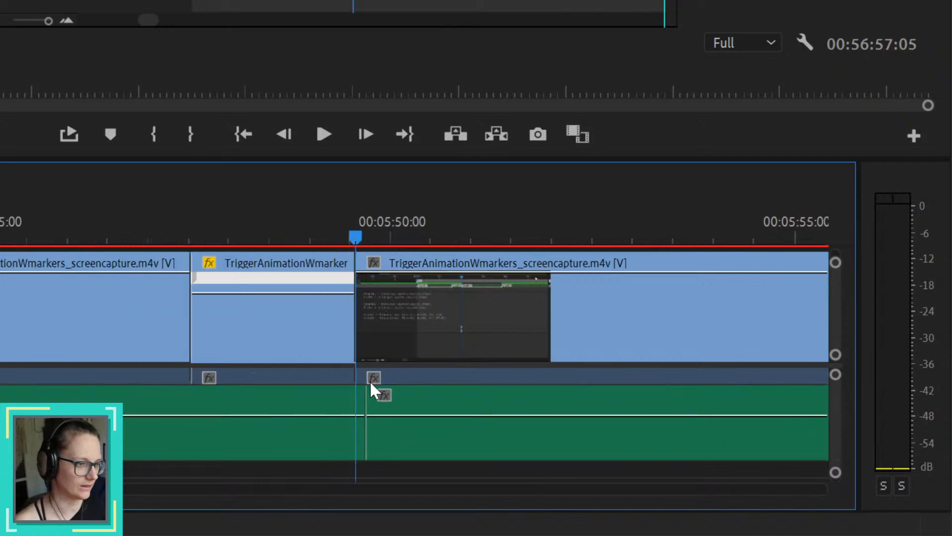
{"action": "scroll", "coordinate": [371, 385], "scroll_direction": "down", "scroll_amount": 3}
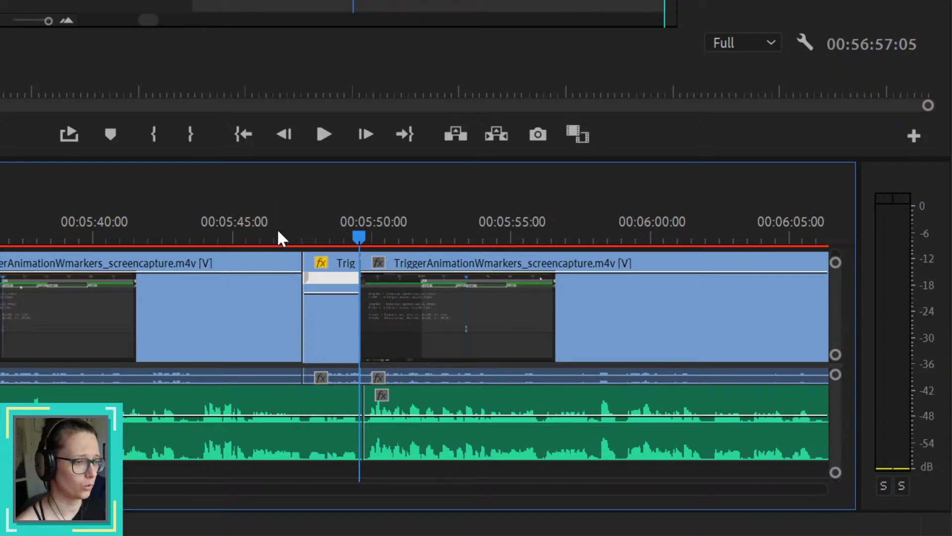
{"action": "left_click", "coordinate": [251, 233]}
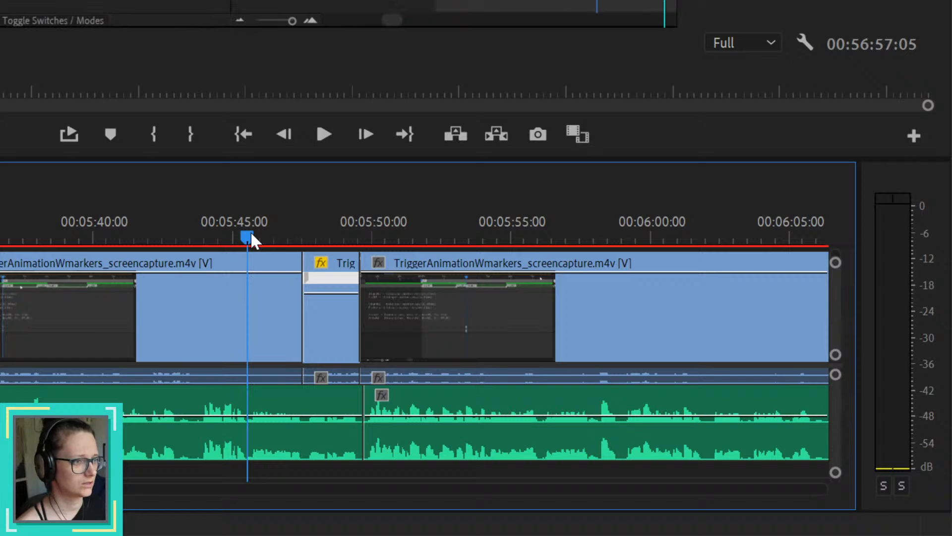
{"action": "key", "text": "space"}
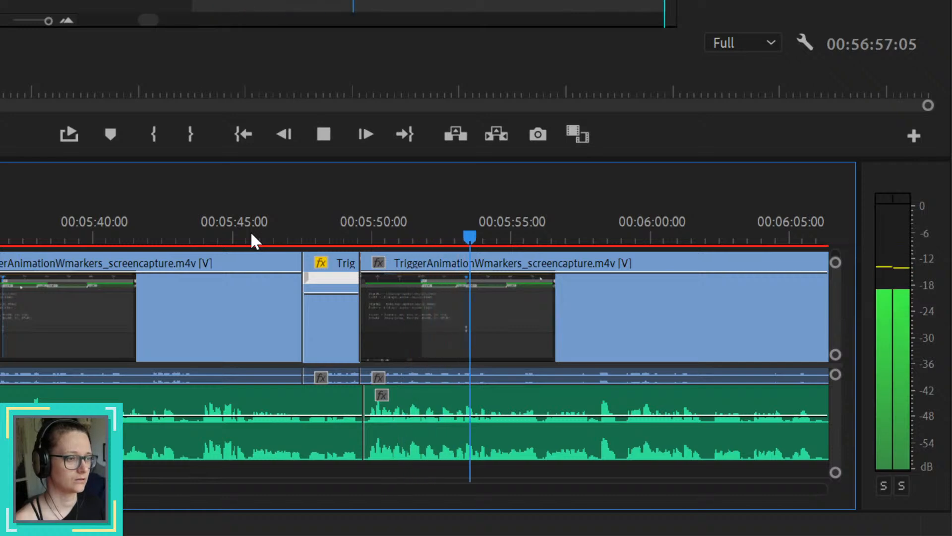
{"action": "key", "text": "space"}
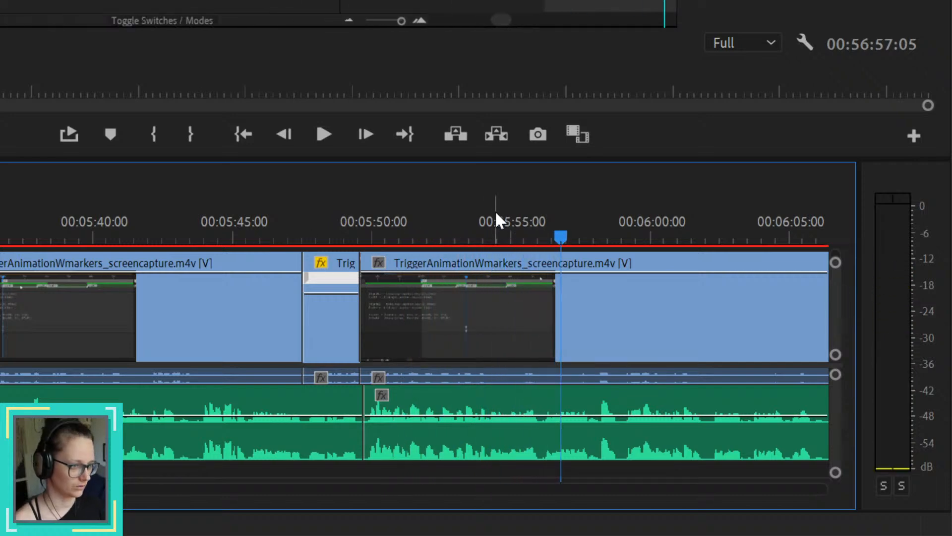
Step: Find the pause shortly before 00:05:55:00 and split the voice-over clip there
{"action": "left_click_drag", "start_coordinate": [456, 226], "coordinate": [507, 260]}
{"action": "scroll", "coordinate": [516, 363], "scroll_direction": "up", "scroll_amount": 5}
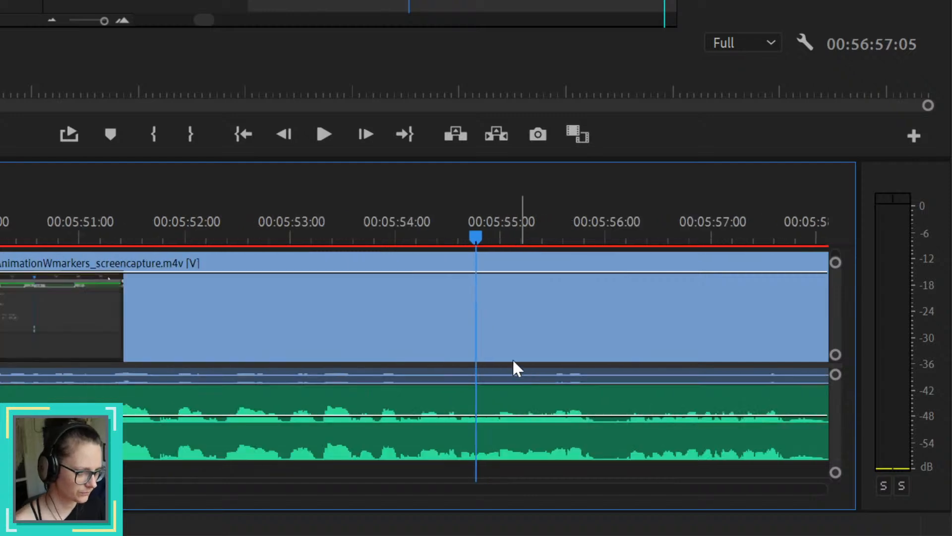
{"action": "left_click_drag", "start_coordinate": [405, 233], "coordinate": [477, 245]}
{"action": "left_click", "coordinate": [509, 398]}
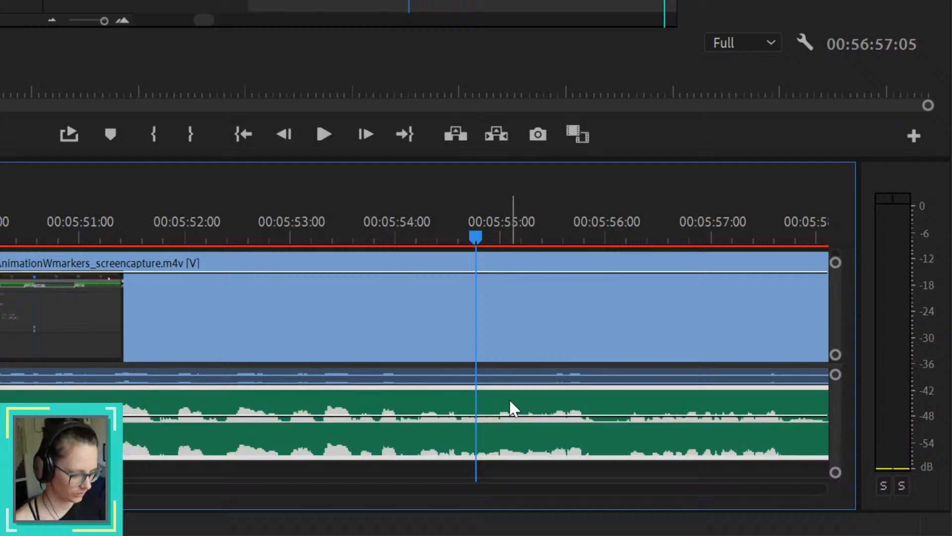
{"action": "key", "text": "ctrl+k"}
{"action": "scroll", "coordinate": [538, 416], "scroll_direction": "down", "scroll_amount": 2}
{"action": "scroll", "coordinate": [539, 416], "scroll_direction": "down", "scroll_amount": 1}
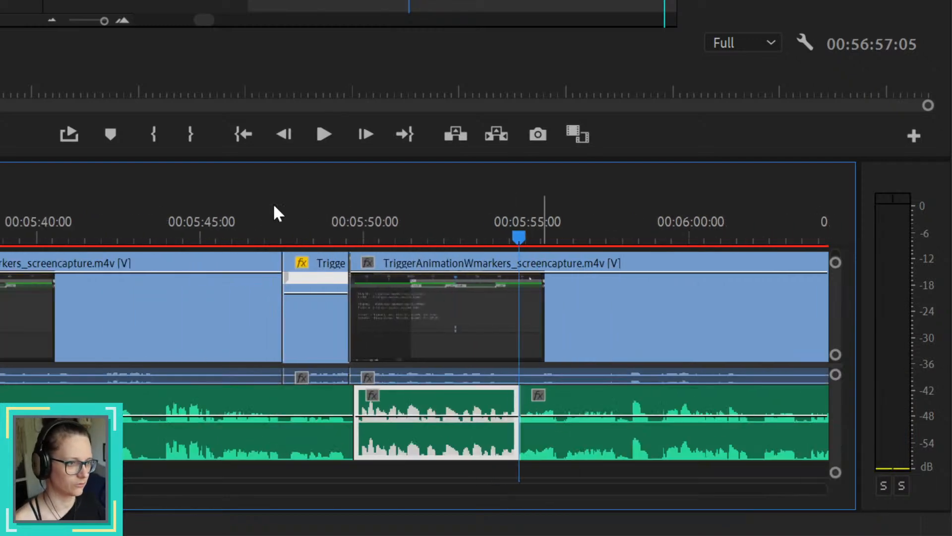
Step: Scrub to the matching point slightly before the new voice-over cut and split the screen capture and its audio there
{"action": "left_click_drag", "start_coordinate": [289, 221], "coordinate": [511, 226]}
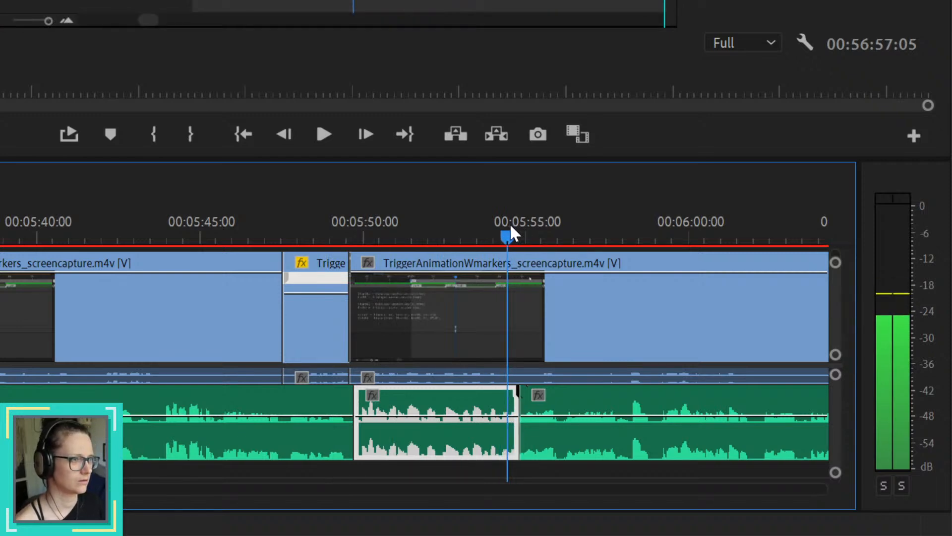
{"action": "left_click", "coordinate": [567, 305]}
{"action": "key", "text": "ctrl+k"}
{"action": "key", "text": "minus"}
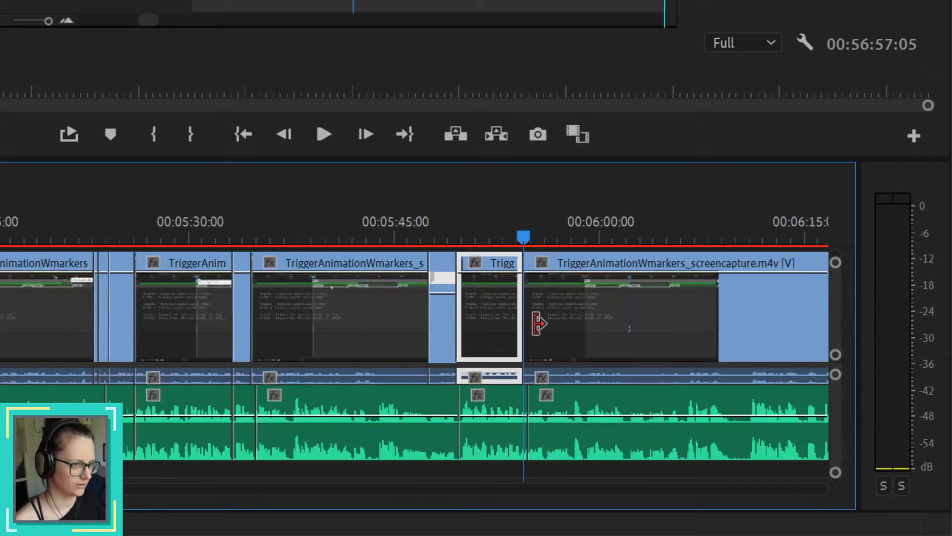
Step: Review the section from the new screen capture cut to about 00:06:11:00 for the next passage to keep
{"action": "key", "text": "space"}
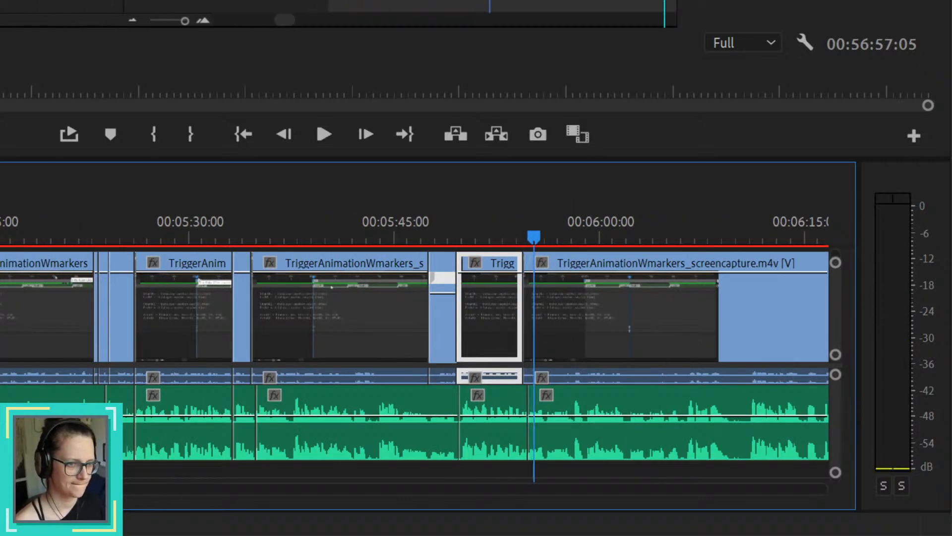
{"action": "scroll", "coordinate": [415, 318], "scroll_direction": "right", "scroll_amount": 10}
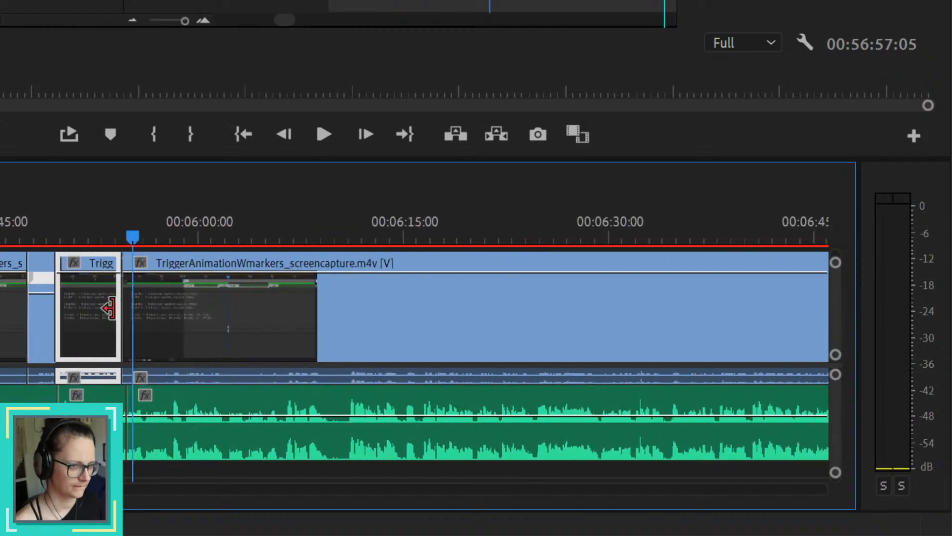
{"action": "scroll", "coordinate": [154, 314], "scroll_direction": "up", "scroll_amount": 2}
{"action": "scroll", "coordinate": [139, 316], "scroll_direction": "up", "scroll_amount": 3}
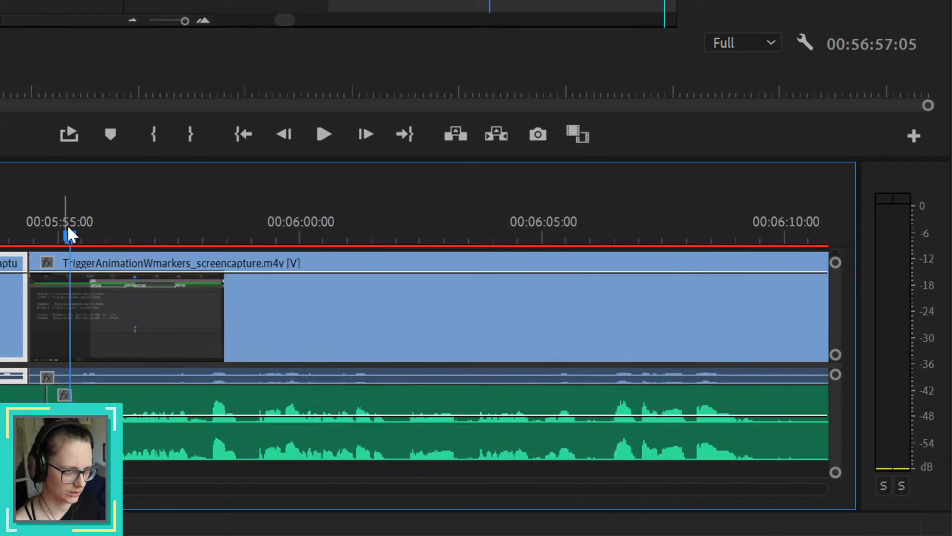
{"action": "left_click_drag", "start_coordinate": [68, 230], "coordinate": [721, 259]}
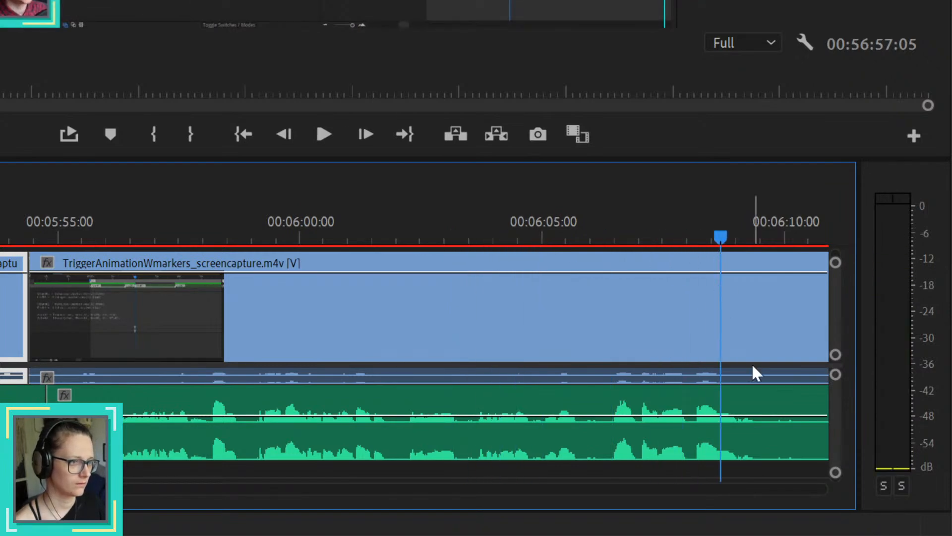
{"action": "key", "text": "minus"}
{"action": "key", "text": "minus"}
{"action": "left_click_drag", "start_coordinate": [776, 244], "coordinate": [785, 236]}
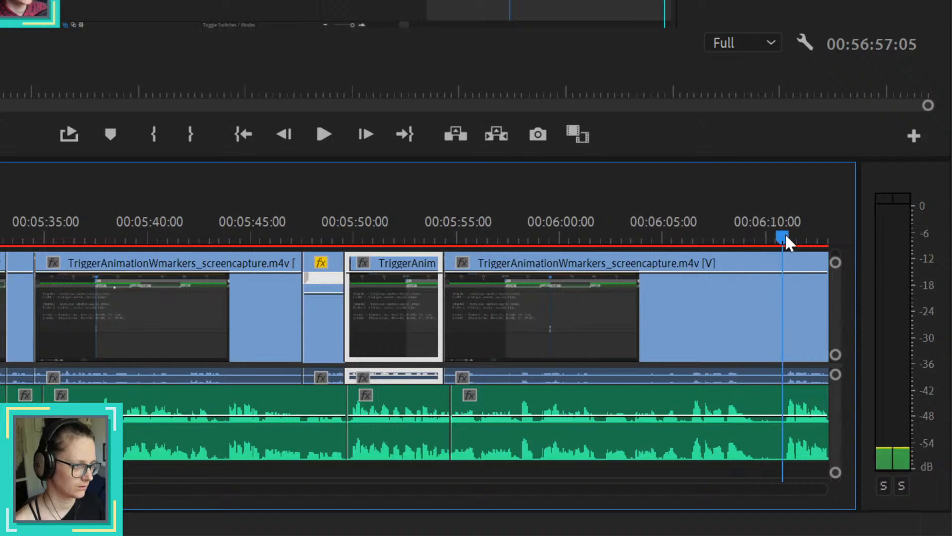
{"action": "key", "text": "space"}
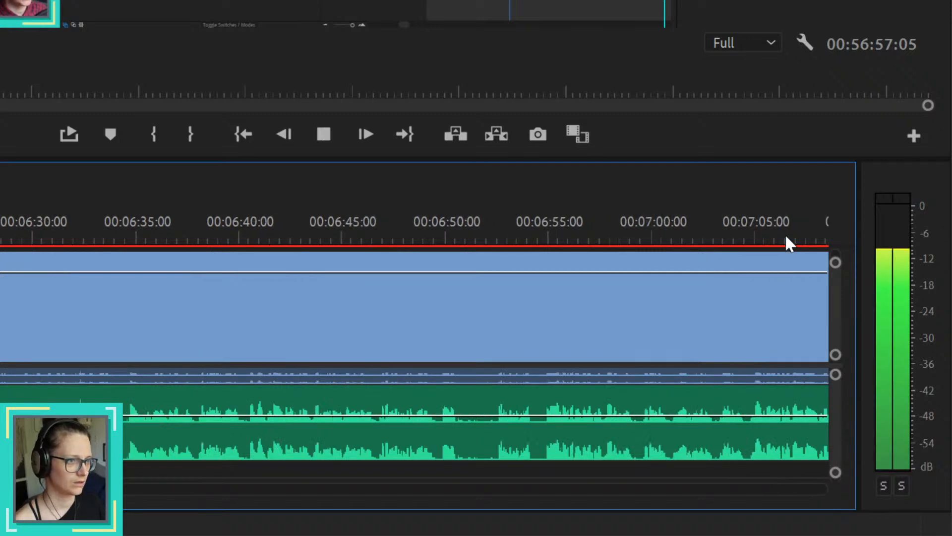
{"action": "key", "text": "space"}
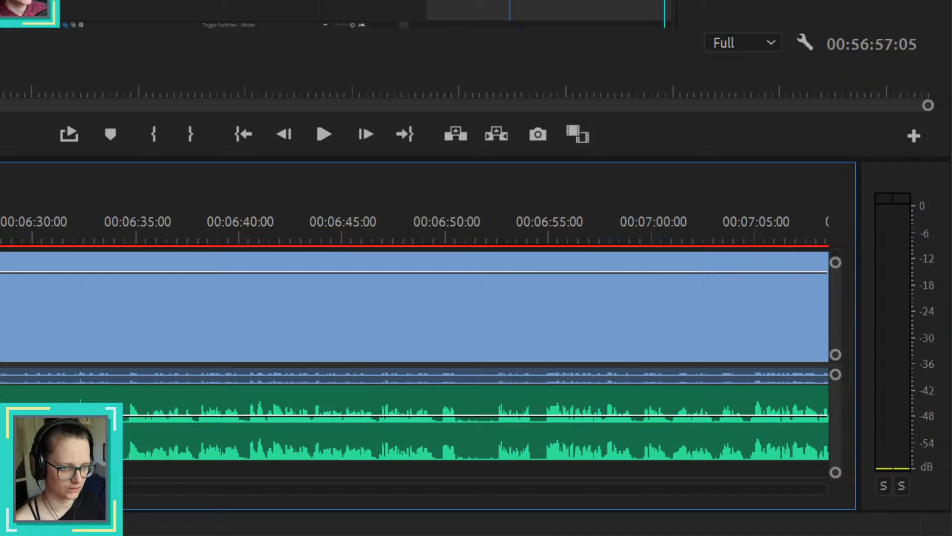
{"action": "scroll", "coordinate": [414, 347], "scroll_direction": "up", "scroll_amount": 20}
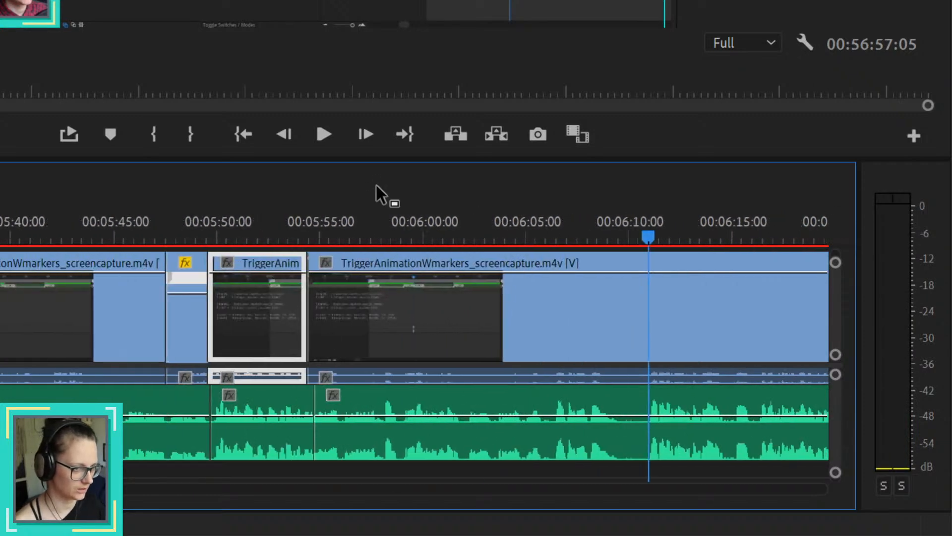
Step: Replay from 00:05:50:00 across the new cuts, listen on beyond 00:06:11:00, and look back over the earlier cuts around 00:05:00:00
{"action": "left_click", "coordinate": [223, 237]}
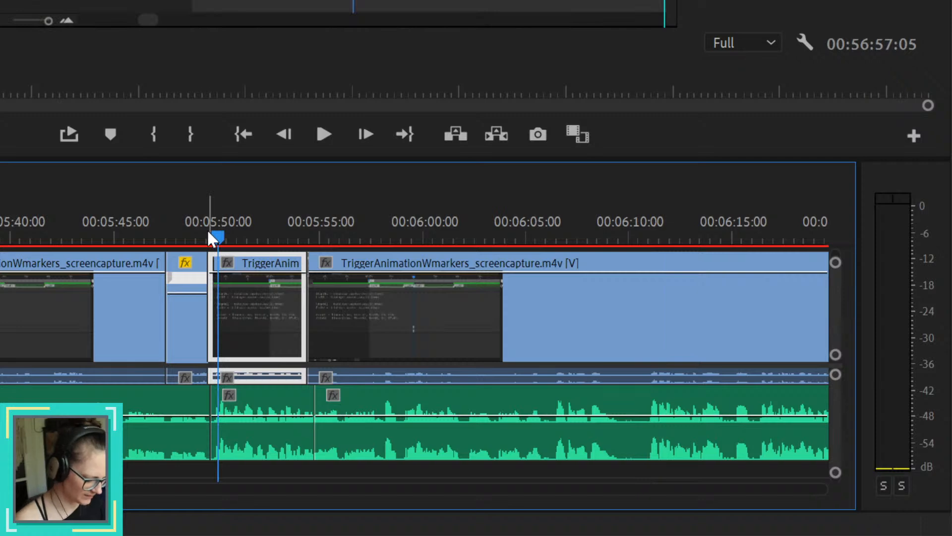
{"action": "key", "text": "space"}
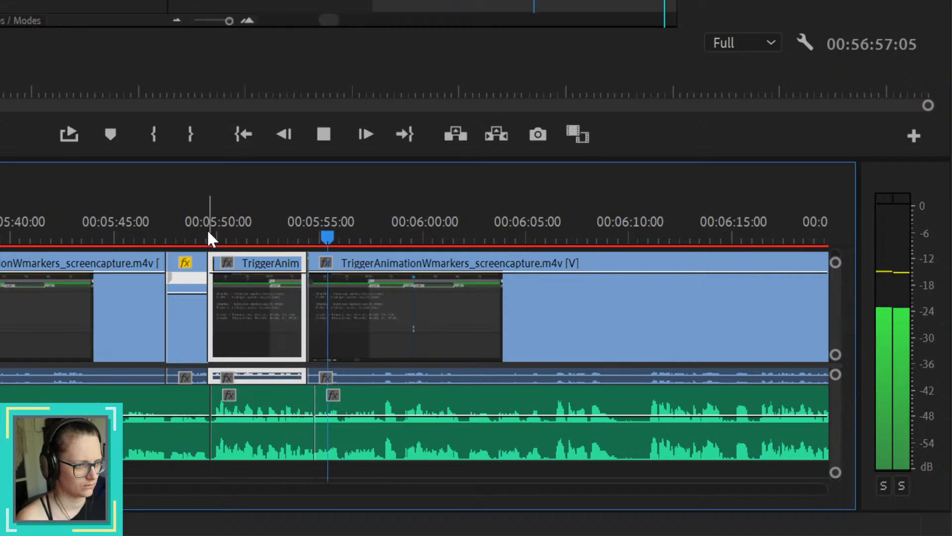
{"action": "key", "text": "space"}
{"action": "left_click_drag", "start_coordinate": [651, 233], "coordinate": [761, 225]}
{"action": "key", "text": "space"}
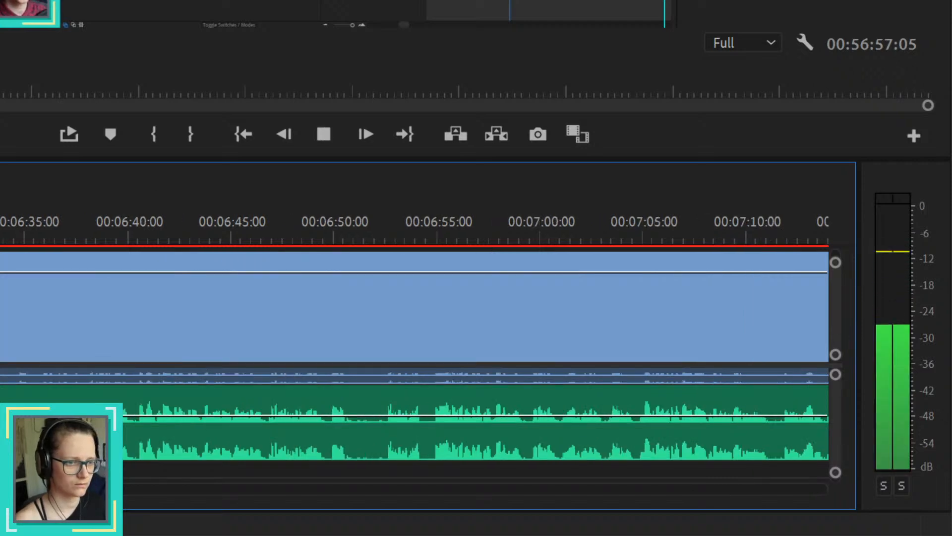
{"action": "key", "text": "space"}
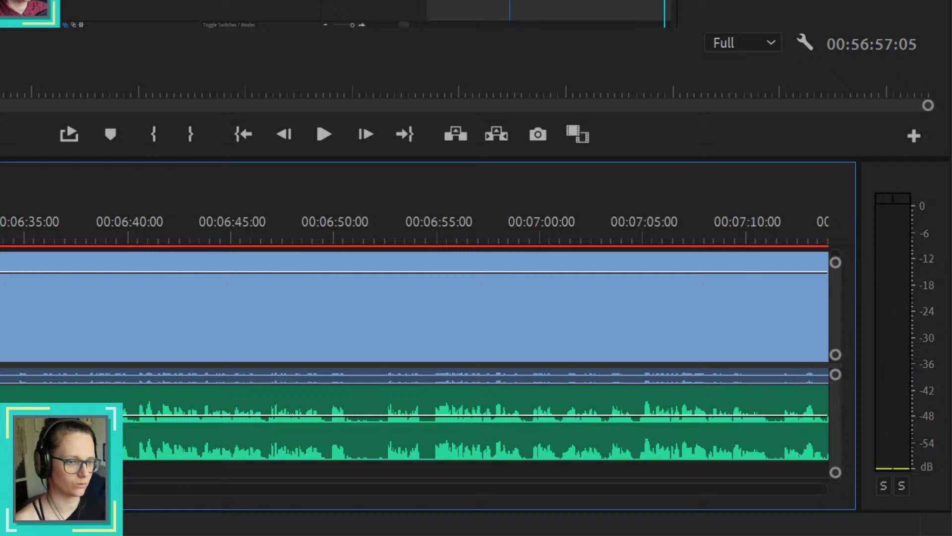
{"action": "scroll", "coordinate": [415, 347], "scroll_direction": "left", "scroll_amount": 10}
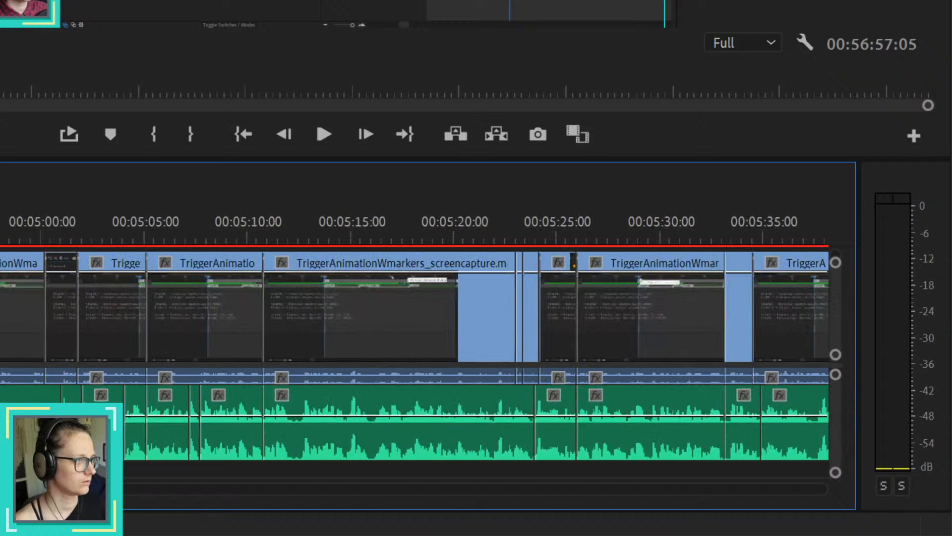
{"action": "scroll", "coordinate": [415, 347], "scroll_direction": "left", "scroll_amount": 1}
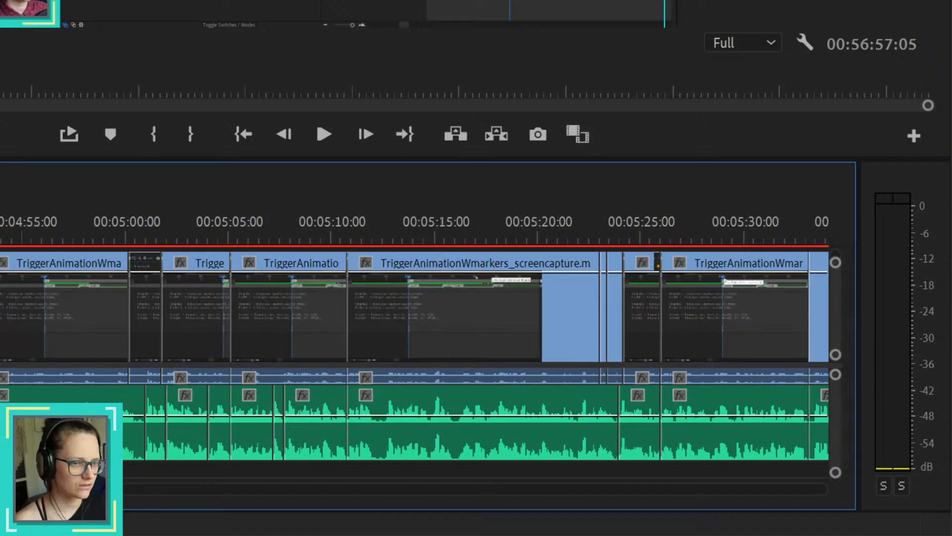
Step: Delete the unwanted screen capture and voice-over segments between about 00:05:54:00 and 00:06:16:00
{"action": "scroll", "coordinate": [415, 307], "scroll_direction": "right", "scroll_amount": 3}
{"action": "scroll", "coordinate": [415, 308], "scroll_direction": "right", "scroll_amount": 7}
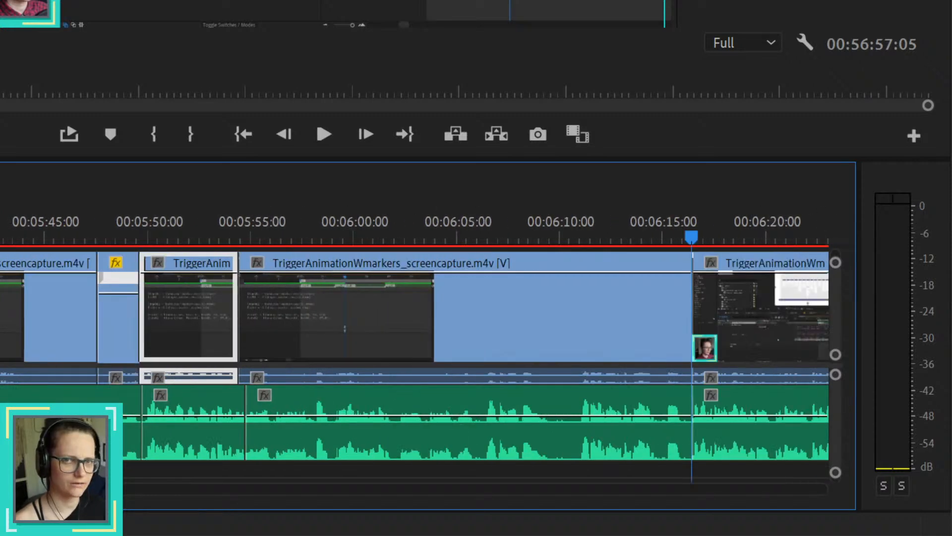
{"action": "left_click", "coordinate": [350, 316]}
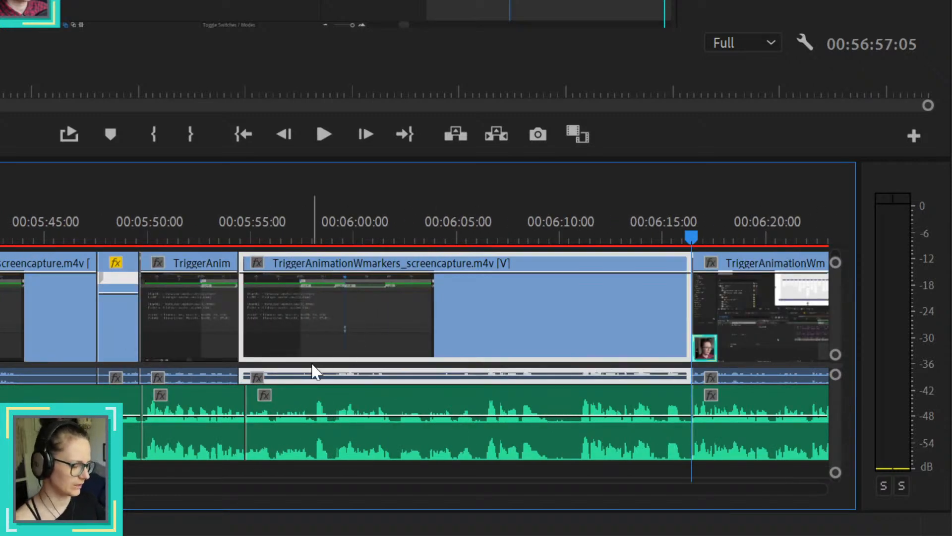
{"action": "key", "text": "Delete"}
{"action": "left_click", "coordinate": [445, 394]}
{"action": "key", "text": "Delete"}
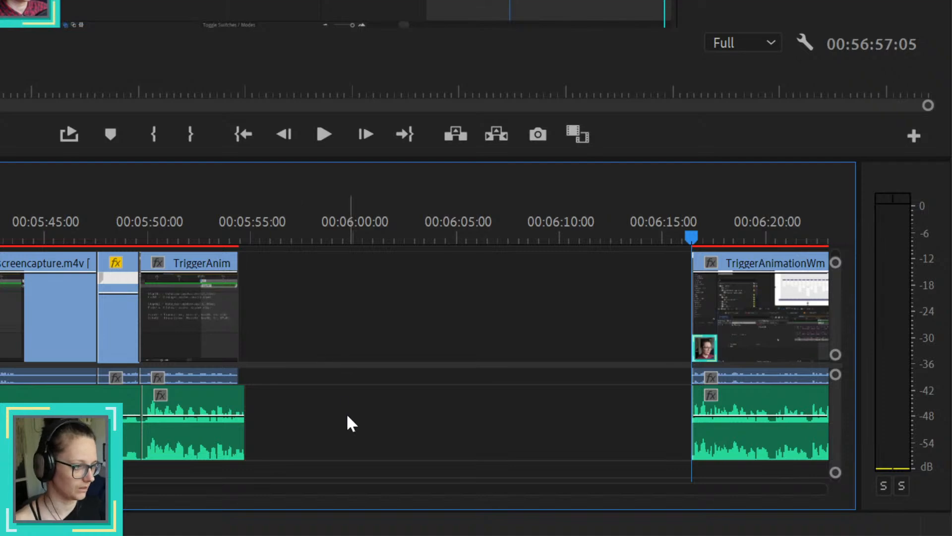
Step: Move the screen capture clip at 00:05:50:00 slightly later to end with the voice-over, and extend the preceding retimed clip toward it
{"action": "scroll", "coordinate": [187, 325], "scroll_direction": "up", "scroll_amount": 2}
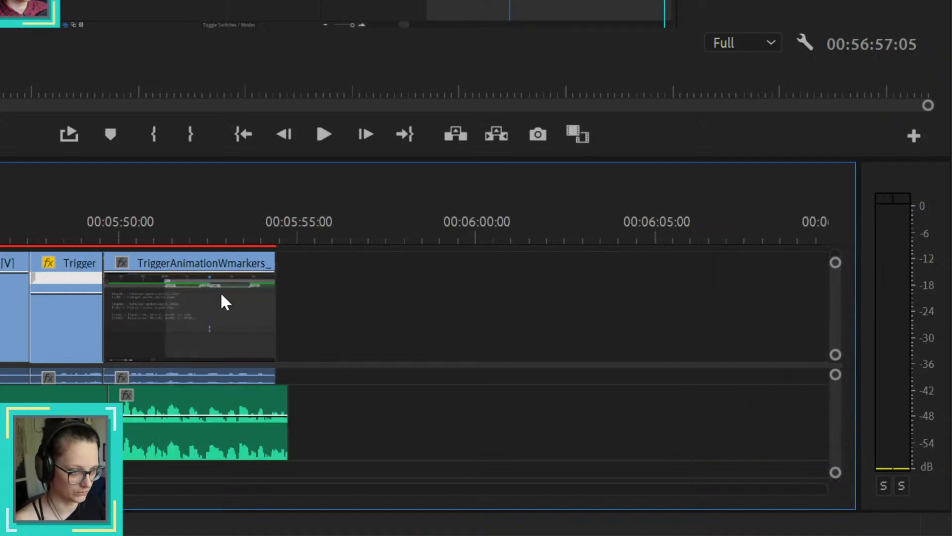
{"action": "left_click_drag", "start_coordinate": [221, 298], "coordinate": [222, 302]}
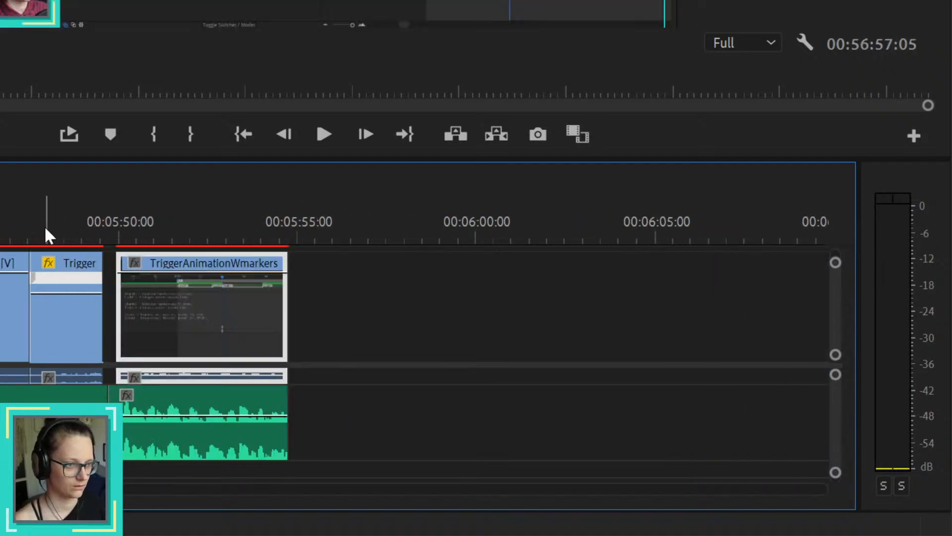
{"action": "left_click_drag", "start_coordinate": [48, 230], "coordinate": [76, 229]}
{"action": "left_click_drag", "start_coordinate": [87, 222], "coordinate": [115, 222]}
{"action": "left_click_drag", "start_coordinate": [64, 314], "coordinate": [68, 286]}
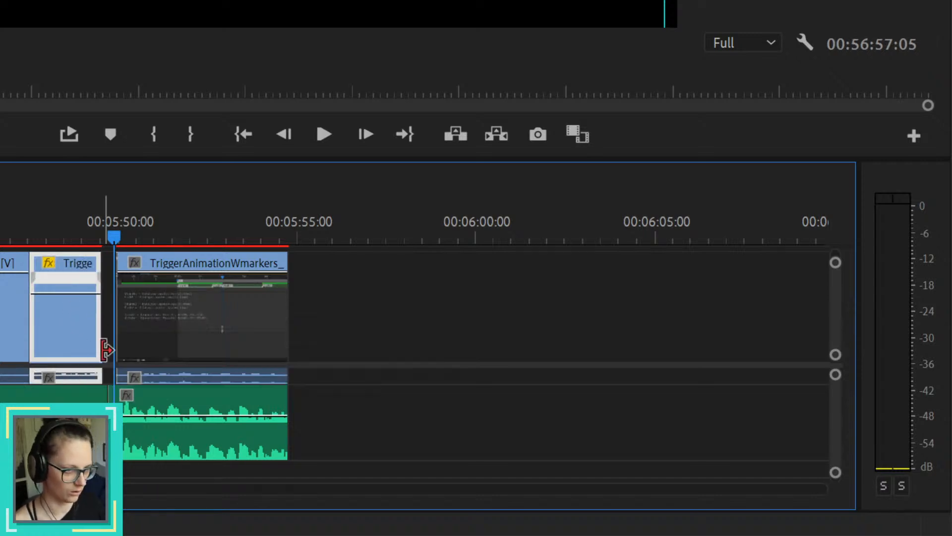
{"action": "left_click_drag", "start_coordinate": [106, 350], "coordinate": [114, 350]}
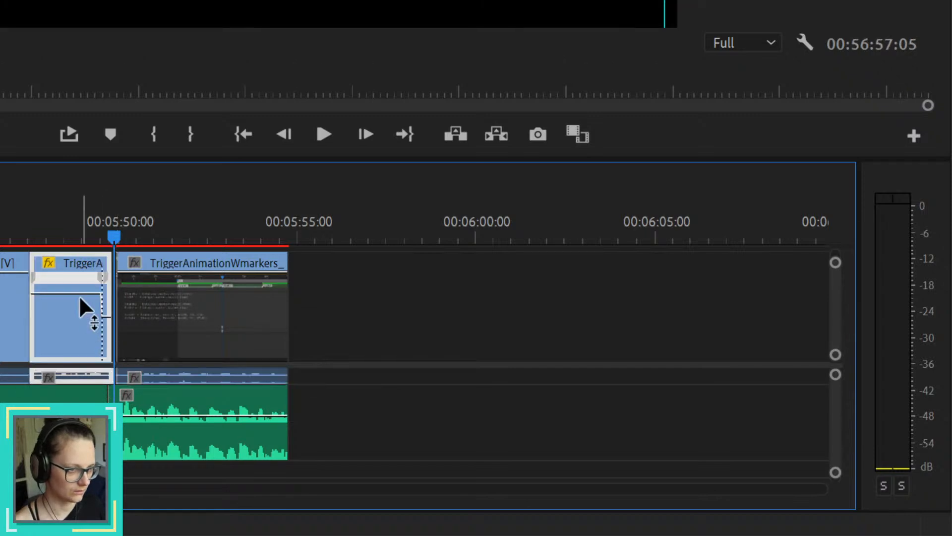
Step: Fine-tune the speed of the short retimed clip before 00:05:50:00 so it fills the remaining gap to the next clip
{"action": "left_click_drag", "start_coordinate": [79, 296], "coordinate": [79, 301]}
{"action": "scroll", "coordinate": [119, 317], "scroll_direction": "up", "scroll_amount": 5}
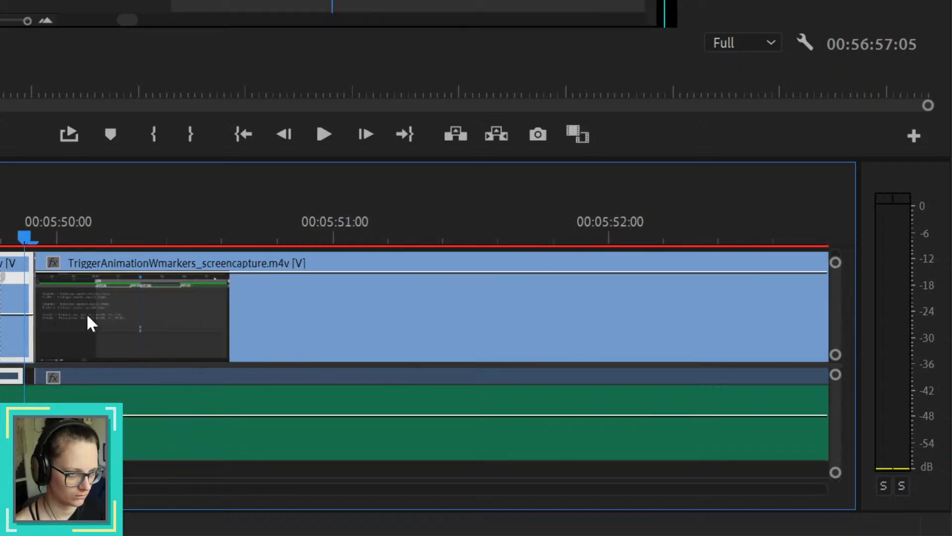
{"action": "scroll", "coordinate": [86, 314], "scroll_direction": "up", "scroll_amount": 3}
{"action": "left_click_drag", "start_coordinate": [16, 306], "coordinate": [17, 307]}
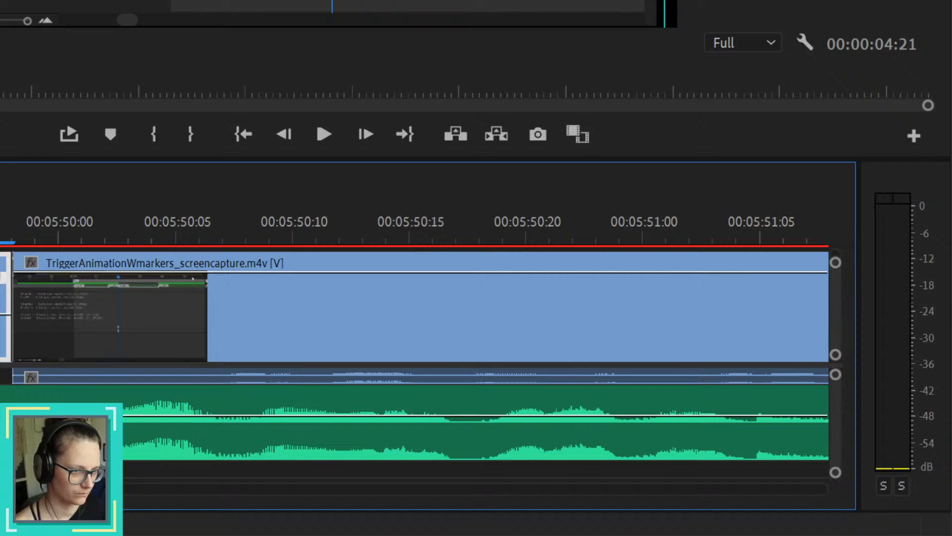
Step: Ripple-delete the empty gap between the clips ending just before 00:05:55:00 and the section starting at about 00:06:16:00
{"action": "scroll", "coordinate": [112, 314], "scroll_direction": "down", "scroll_amount": 2}
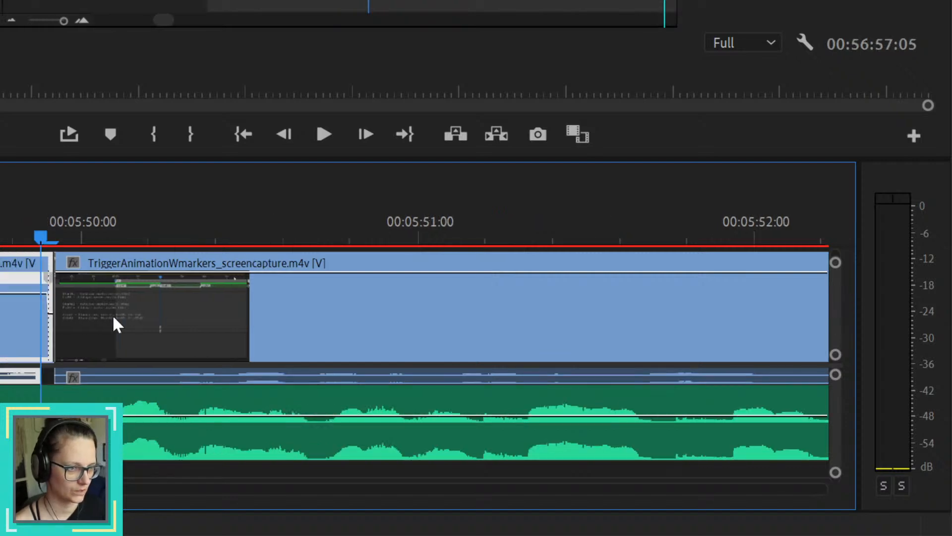
{"action": "scroll", "coordinate": [112, 314], "scroll_direction": "down", "scroll_amount": 6}
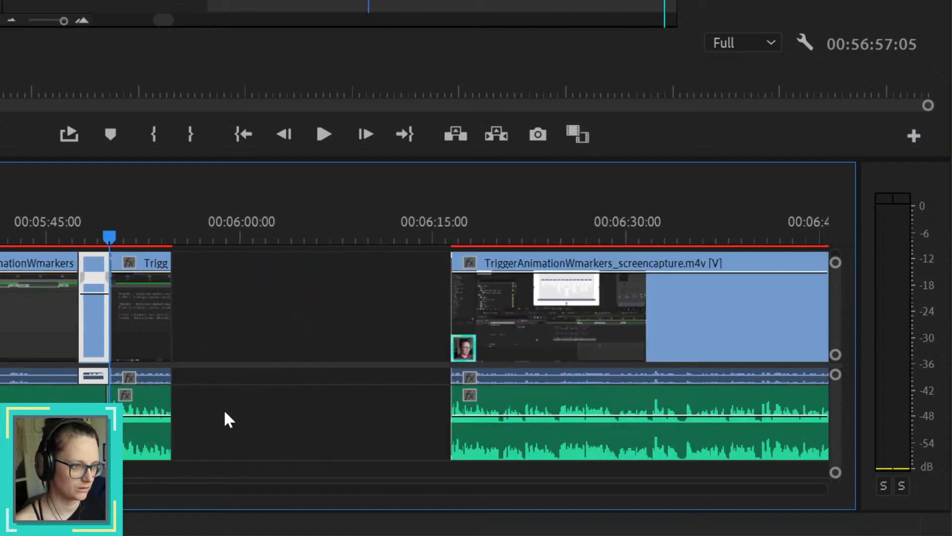
{"action": "right_click", "coordinate": [276, 417]}
{"action": "left_click", "coordinate": [293, 423]}
Step: Replay from around 00:05:45:00 across the retimed clip and the closed gap to check the flow
{"action": "left_click", "coordinate": [23, 236]}
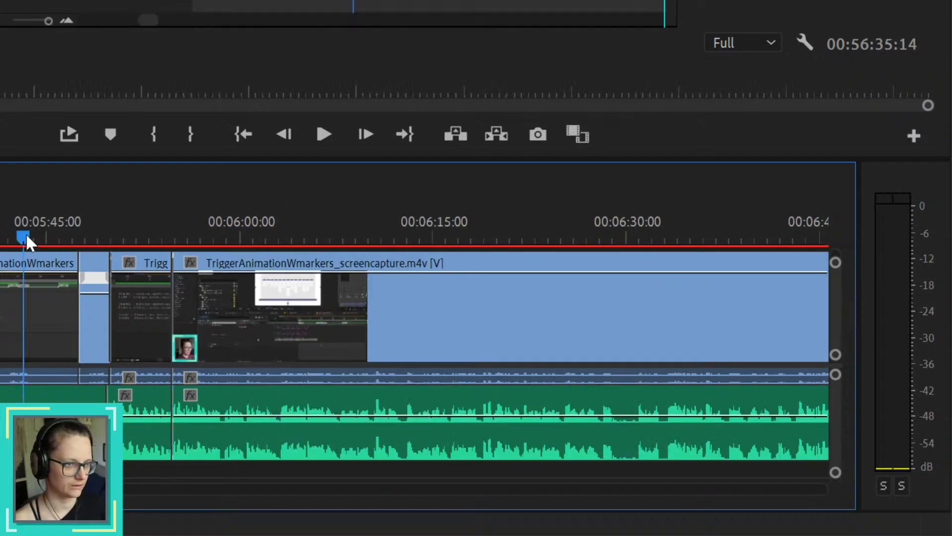
{"action": "key", "text": "space"}
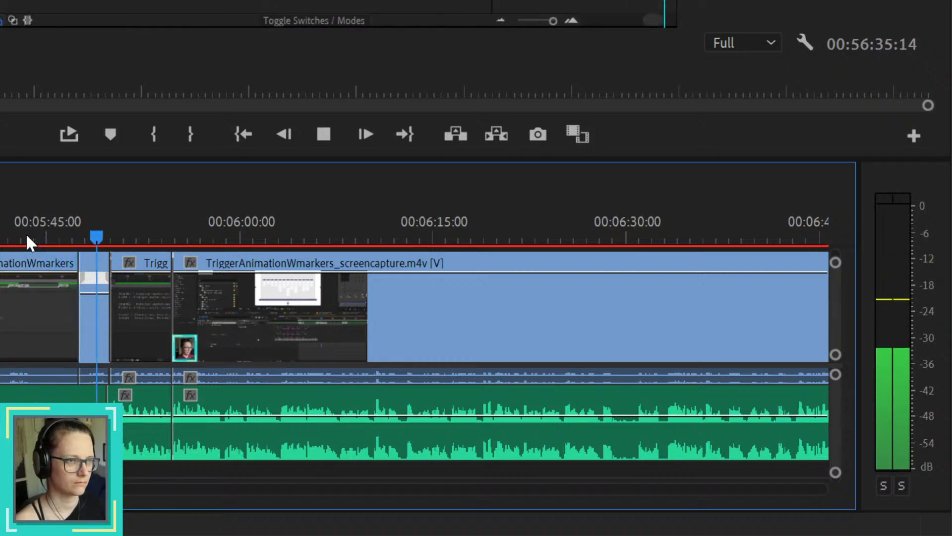
{"action": "key", "text": "space"}
{"action": "left_click", "coordinate": [52, 235]}
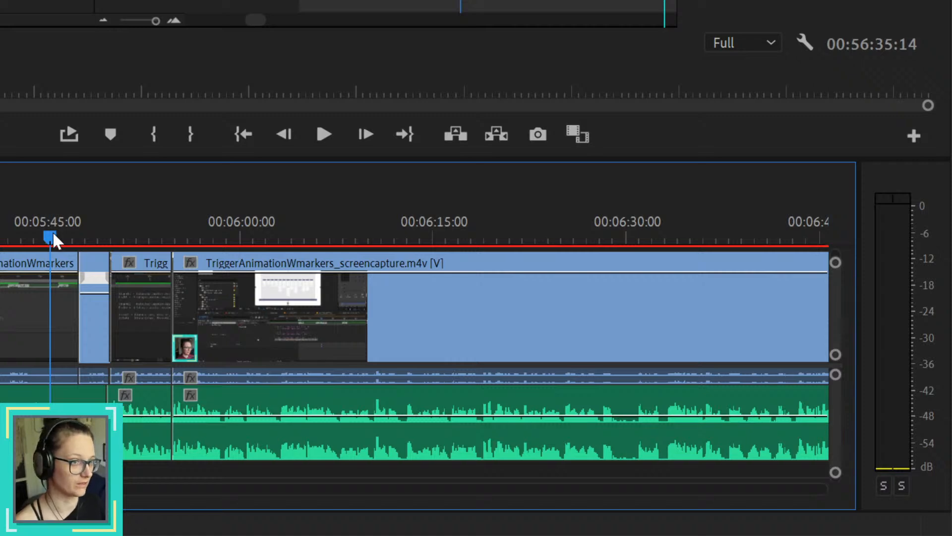
{"action": "key", "text": "space"}
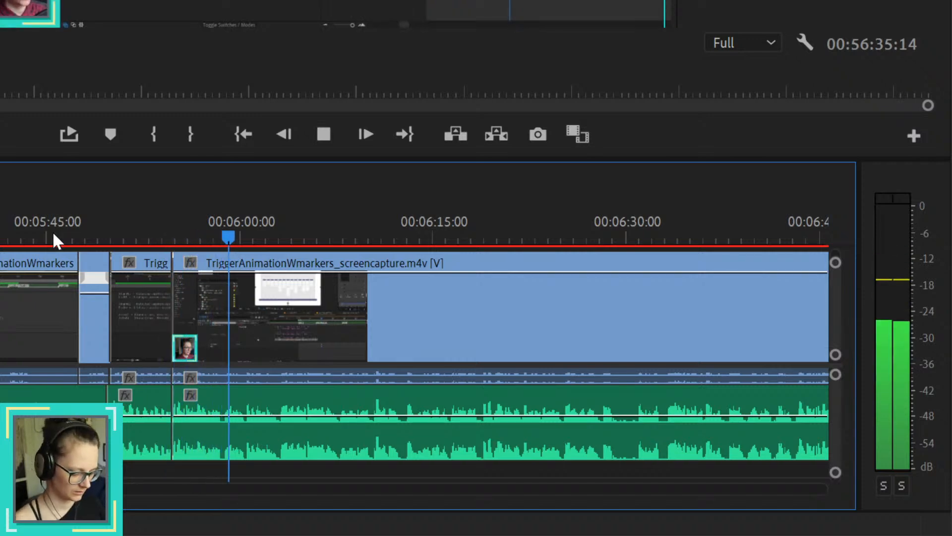
Step: Move the screen capture and voice-over section starting just before 00:05:55:00 four frames later
{"action": "scroll", "coordinate": [109, 422], "scroll_direction": "up", "scroll_amount": 7}
{"action": "scroll", "coordinate": [223, 365], "scroll_direction": "up", "scroll_amount": 3}
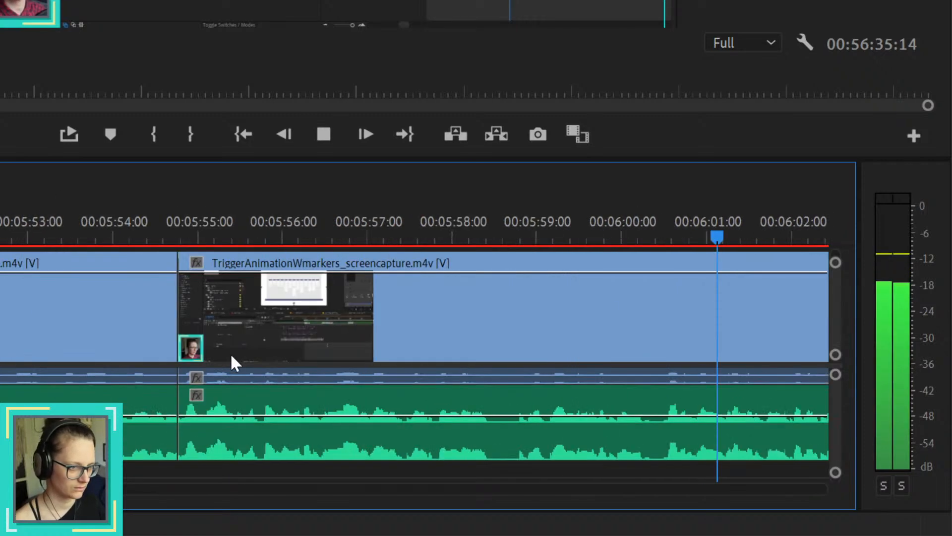
{"action": "key", "text": "space"}
{"action": "left_click", "coordinate": [251, 386]}
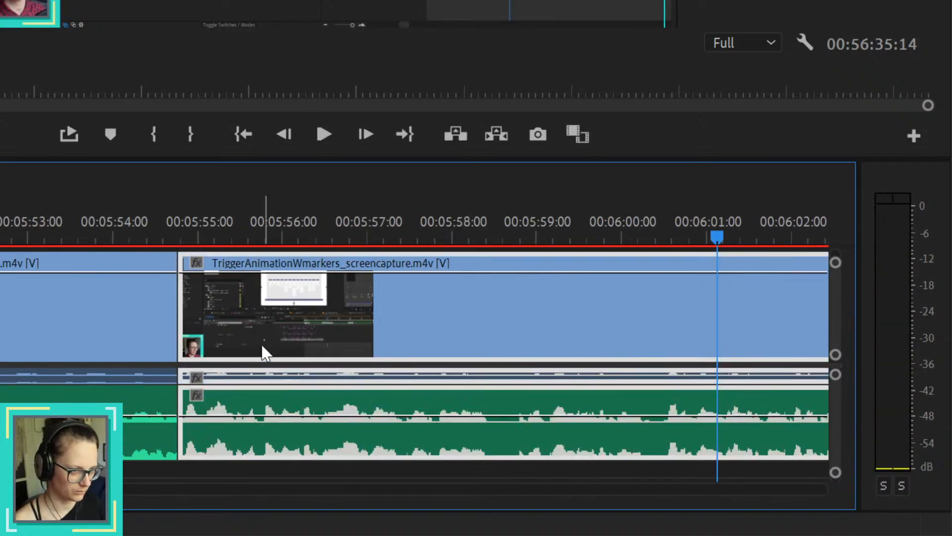
{"action": "left_click_drag", "start_coordinate": [263, 351], "coordinate": [274, 350]}
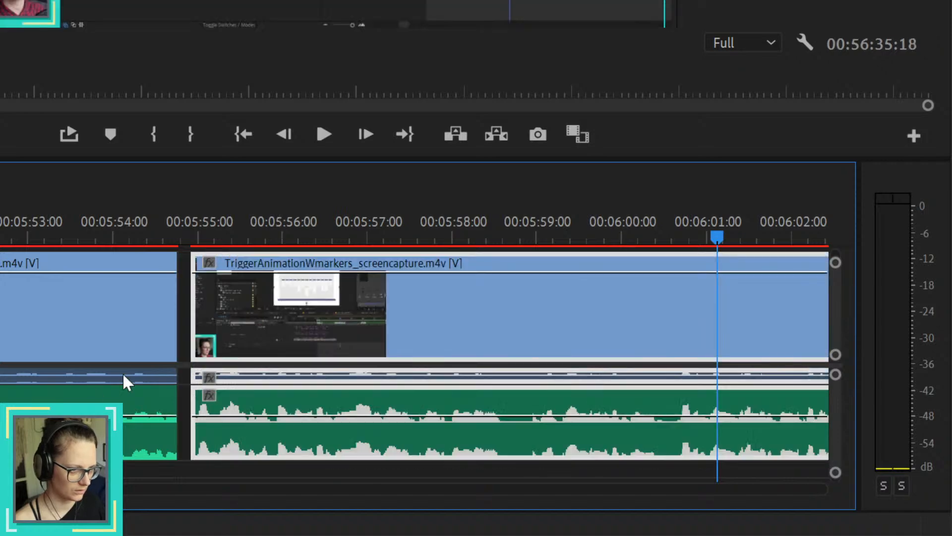
Step: Extend the starts of the moved screen capture and voice-over clips back to the previous clips to fill the small gap
{"action": "scroll", "coordinate": [158, 369], "scroll_direction": "up", "scroll_amount": 5}
{"action": "left_click", "coordinate": [299, 419]}
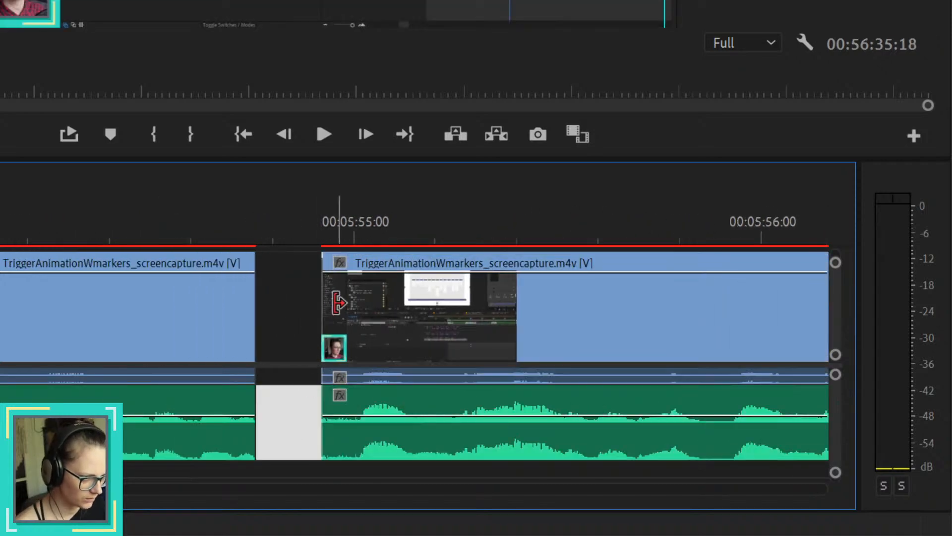
{"action": "left_click_drag", "start_coordinate": [324, 298], "coordinate": [265, 298]}
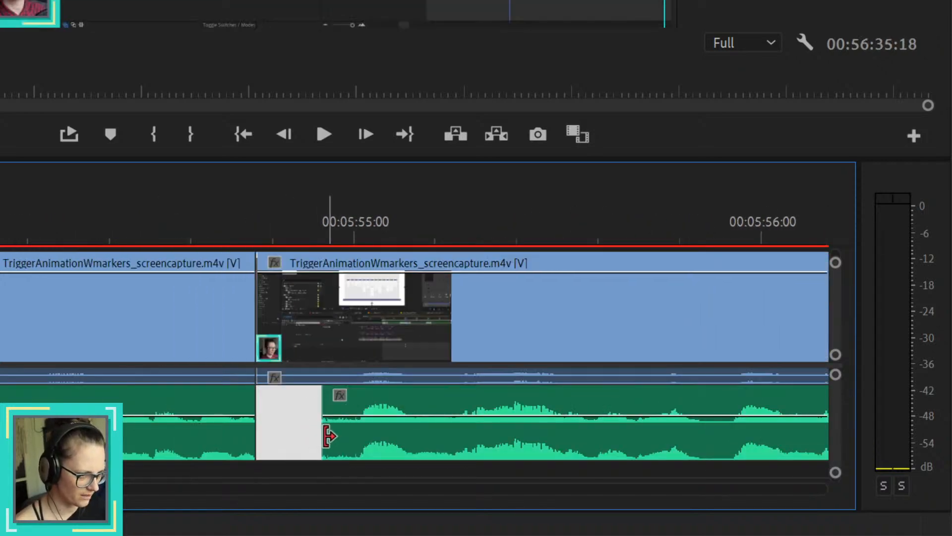
{"action": "left_click_drag", "start_coordinate": [327, 436], "coordinate": [269, 438]}
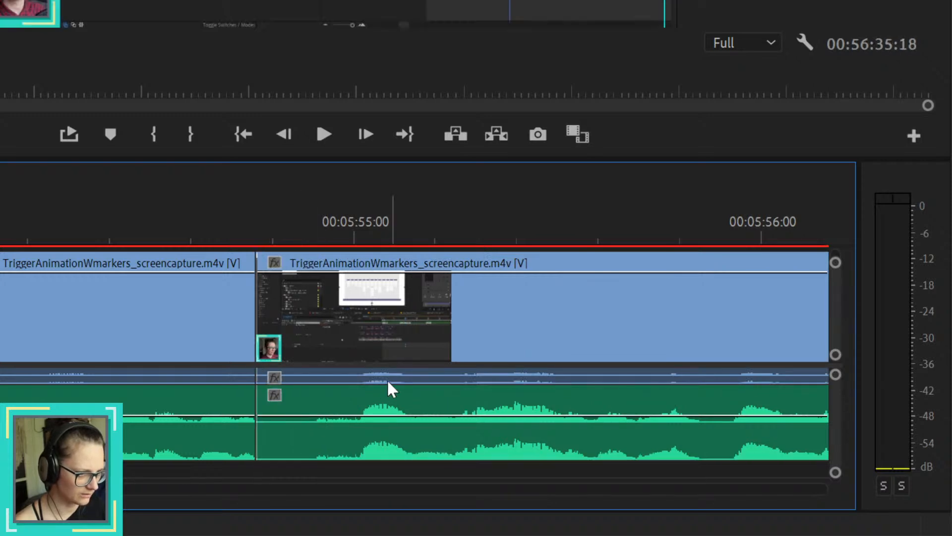
{"action": "scroll", "coordinate": [371, 374], "scroll_direction": "down", "scroll_amount": 6}
{"action": "left_click", "coordinate": [308, 236]}
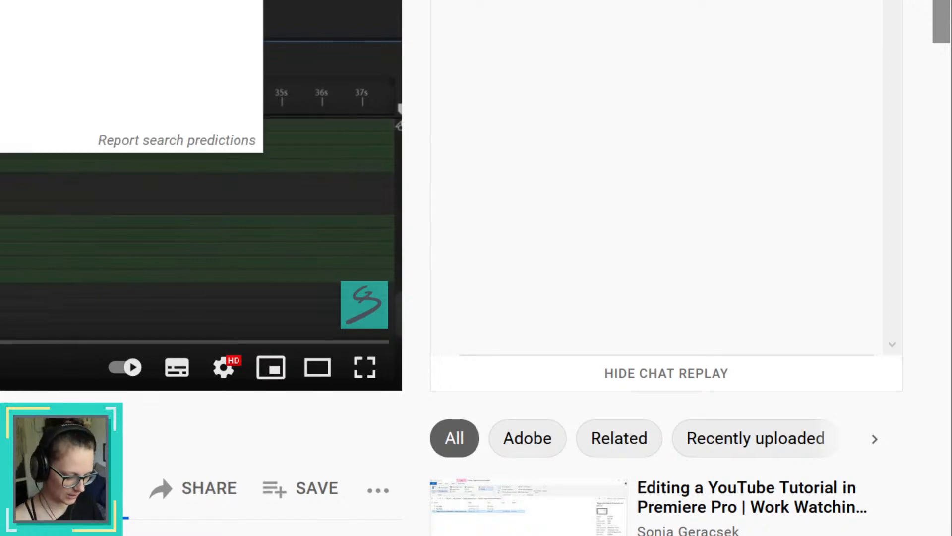
Step: Switch to YouTube in the browser, search for ukramedia, and look through the videos on its channel home page
{"action": "key", "text": "Return"}
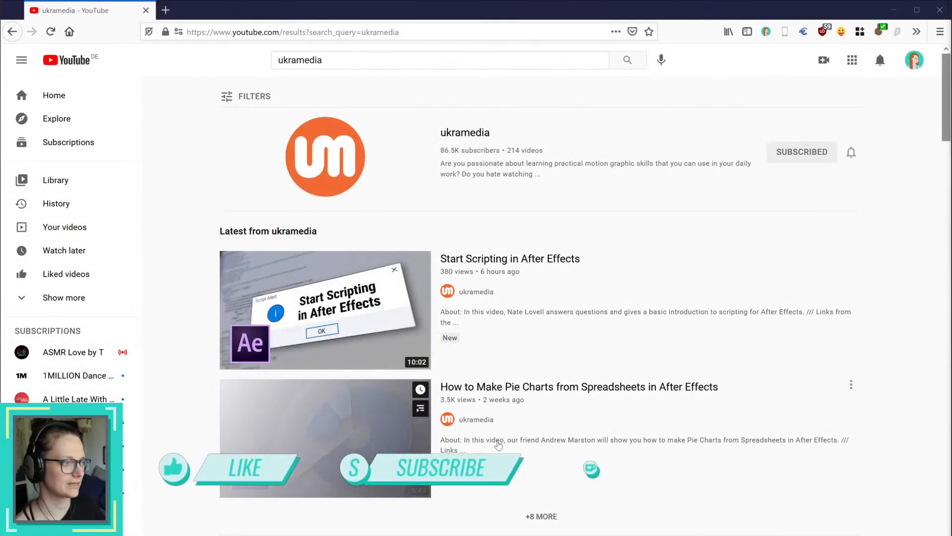
{"action": "left_click", "coordinate": [321, 155]}
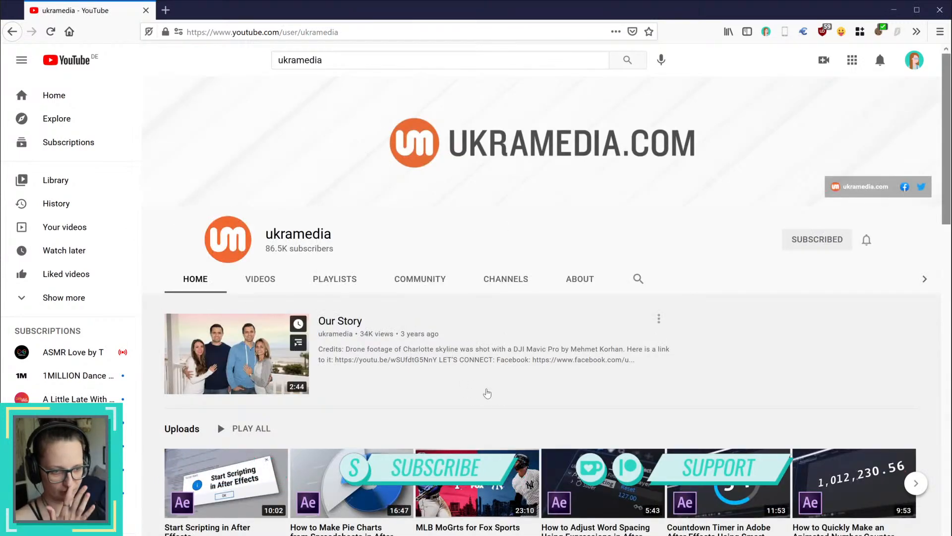
{"action": "scroll", "coordinate": [540, 396], "scroll_direction": "down", "scroll_amount": 2}
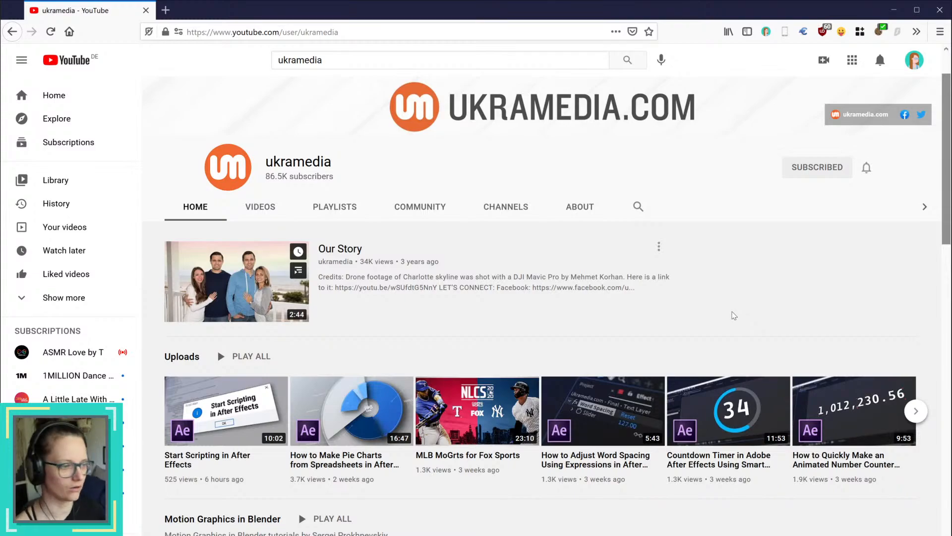
{"action": "scroll", "coordinate": [728, 426], "scroll_direction": "down", "scroll_amount": 1}
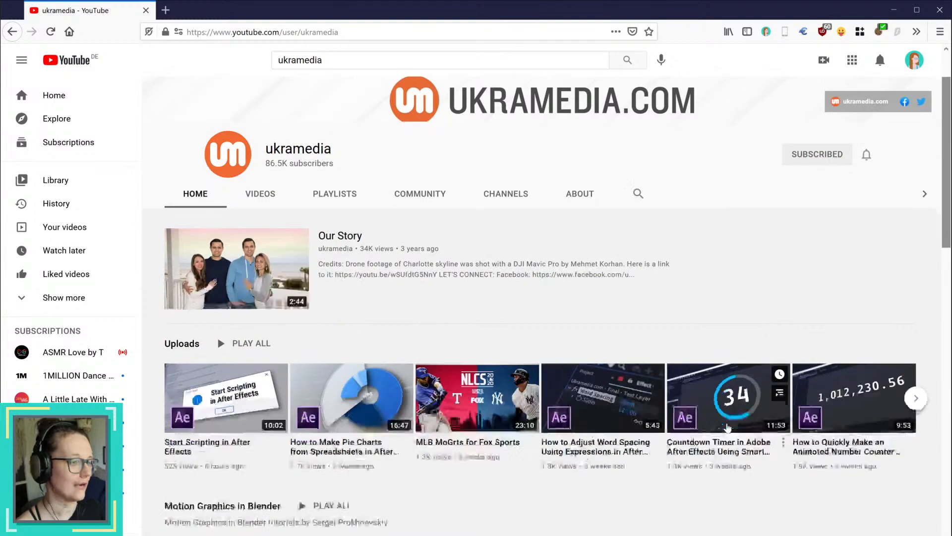
{"action": "scroll", "coordinate": [727, 426], "scroll_direction": "down", "scroll_amount": 20}
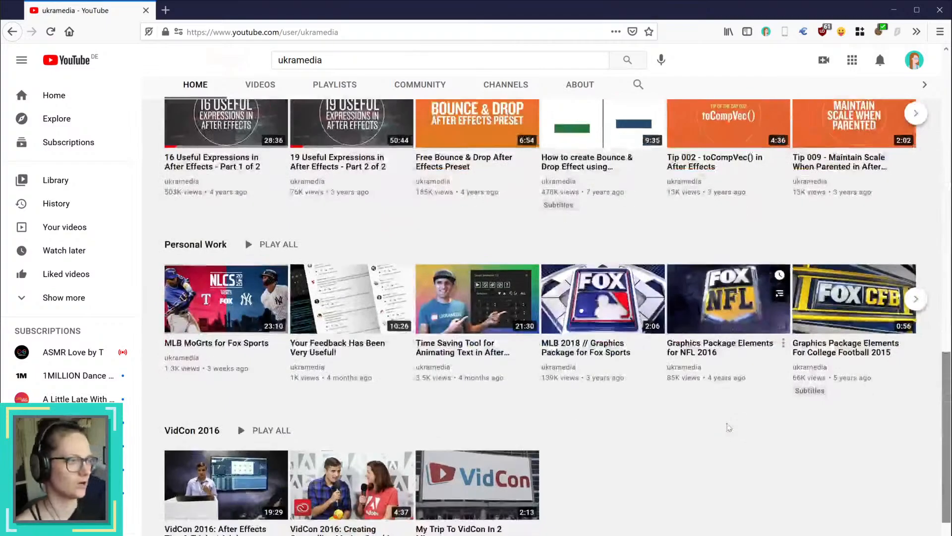
{"action": "scroll", "coordinate": [728, 426], "scroll_direction": "up", "scroll_amount": 6}
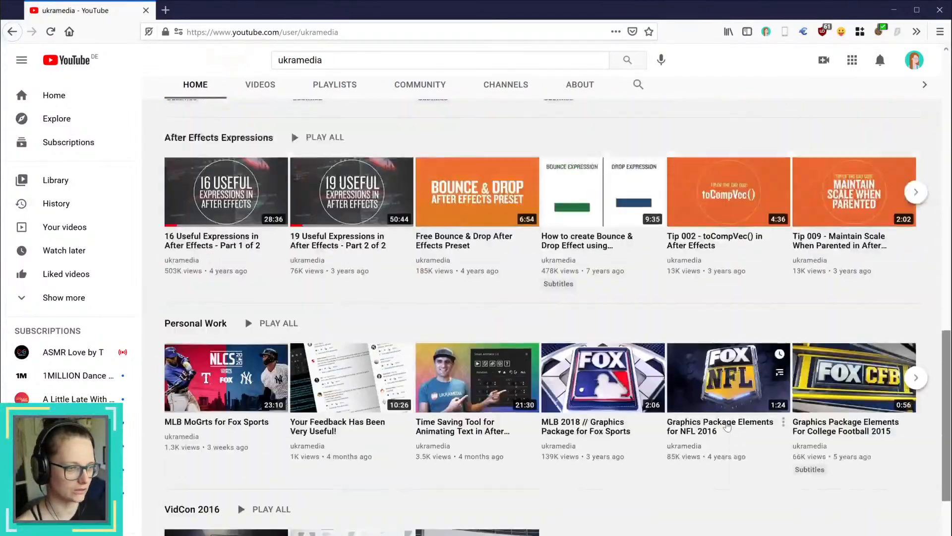
{"action": "scroll", "coordinate": [728, 426], "scroll_direction": "up", "scroll_amount": 12}
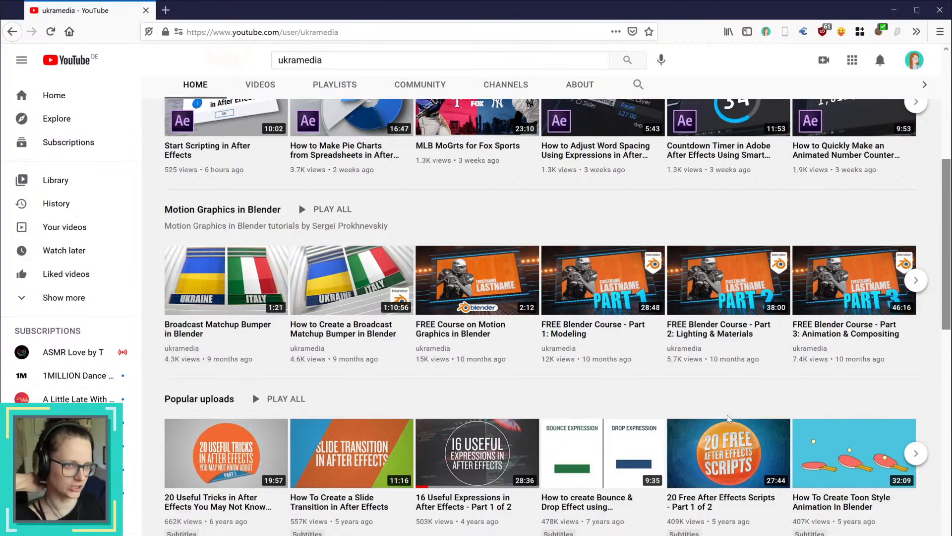
{"action": "scroll", "coordinate": [727, 418], "scroll_direction": "up", "scroll_amount": 1}
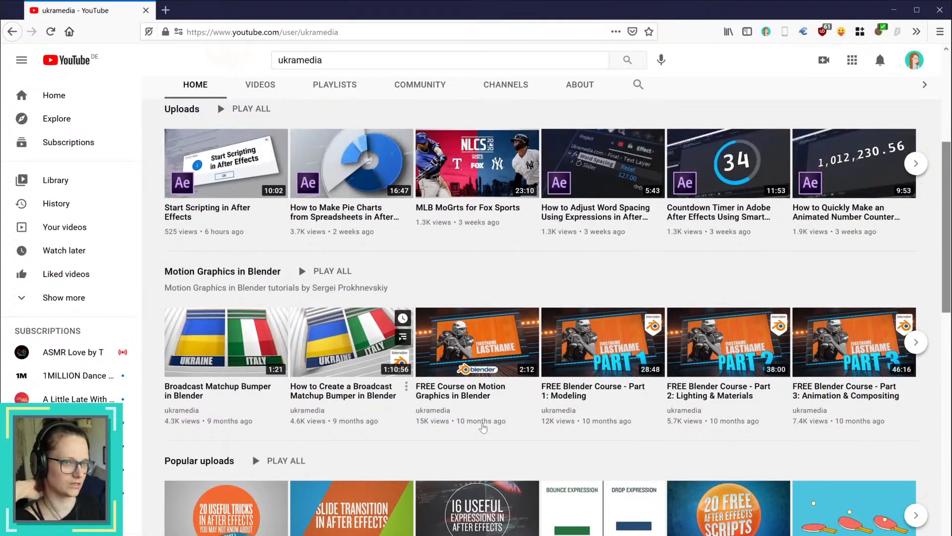
{"action": "scroll", "coordinate": [483, 428], "scroll_direction": "up", "scroll_amount": 5}
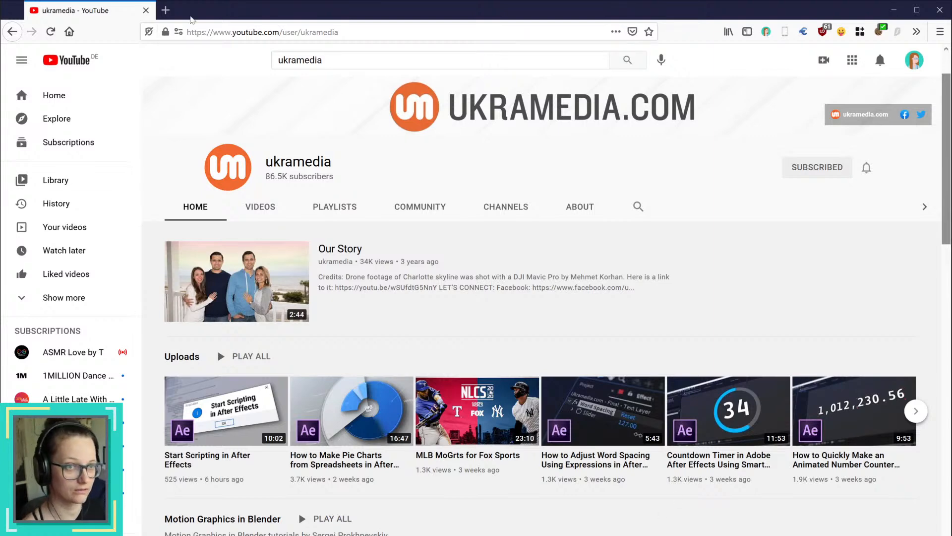
Step: Open the channel owner's motion graphics website in a new tab and look through its Contact page down to Speaking & Interviews
{"action": "left_click", "coordinate": [166, 10]}
{"action": "type", "text": "sonjageracsek.me/"}
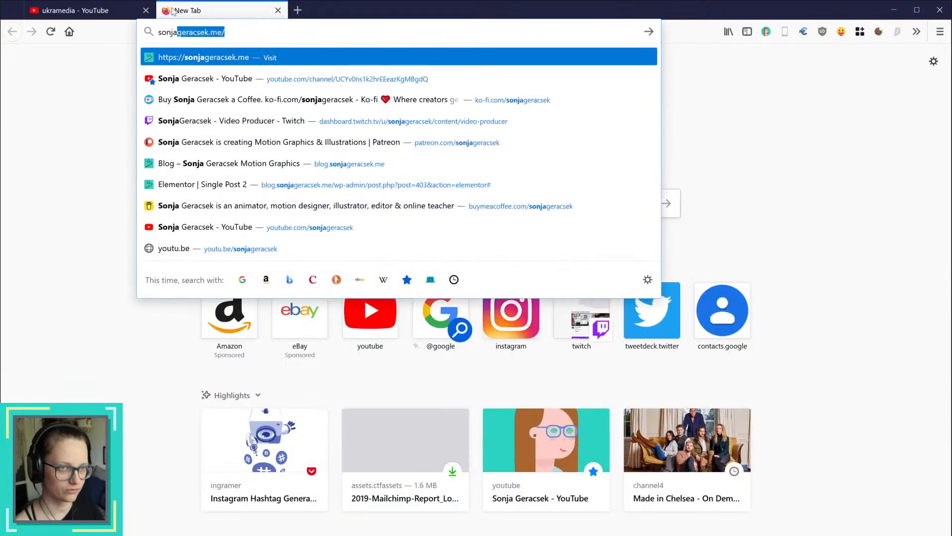
{"action": "key", "text": "Return"}
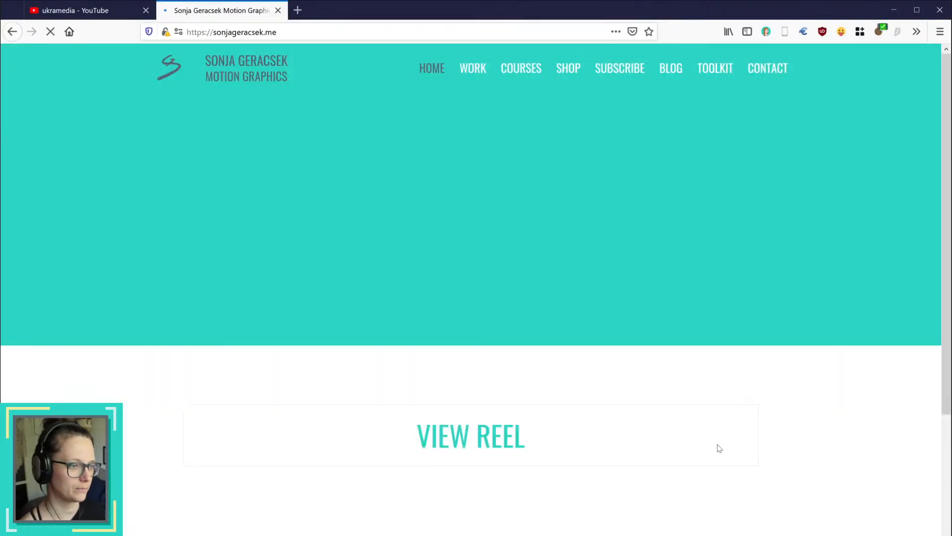
{"action": "left_click", "coordinate": [769, 67]}
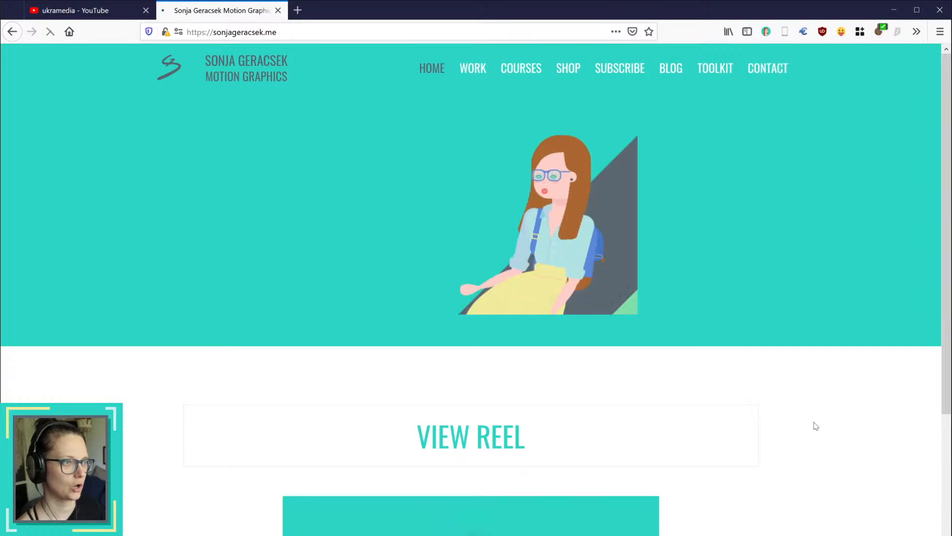
{"action": "scroll", "coordinate": [829, 463], "scroll_direction": "down", "scroll_amount": 10}
{"action": "scroll", "coordinate": [832, 467], "scroll_direction": "down", "scroll_amount": 5}
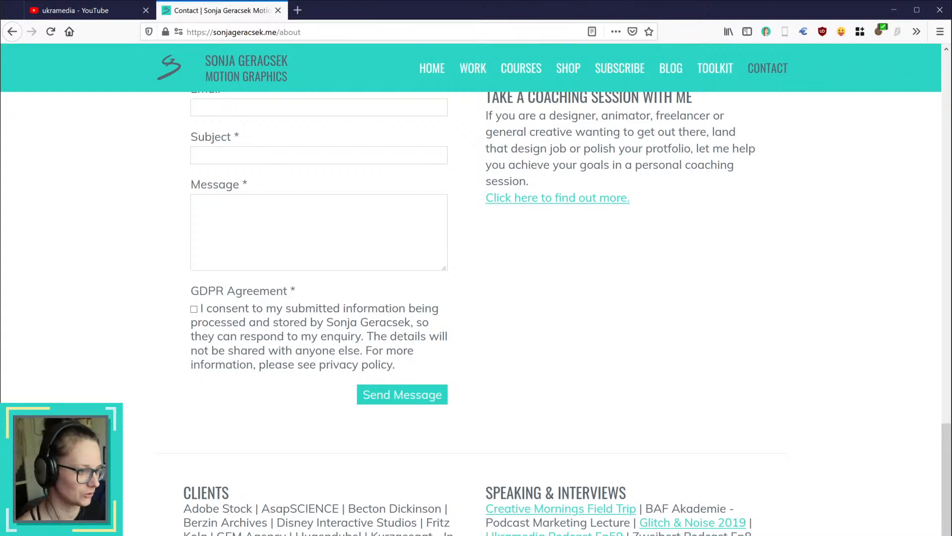
Step: Open the Ukramedia Podcast interview and the Creative Mornings Field Trip in new tabs, and copy the podcast episode's link from Spotify
{"action": "middle_click", "coordinate": [603, 533]}
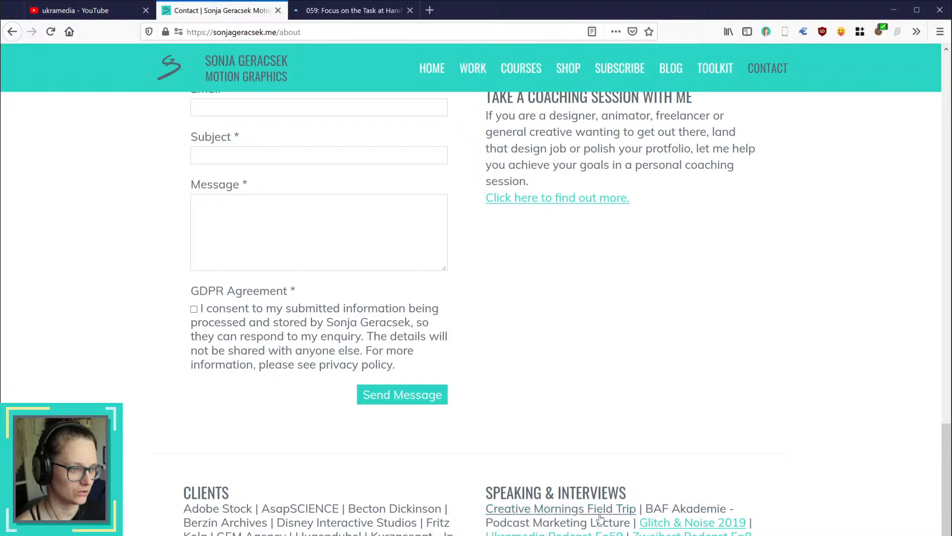
{"action": "middle_click", "coordinate": [600, 518]}
{"action": "left_click", "coordinate": [353, 10]}
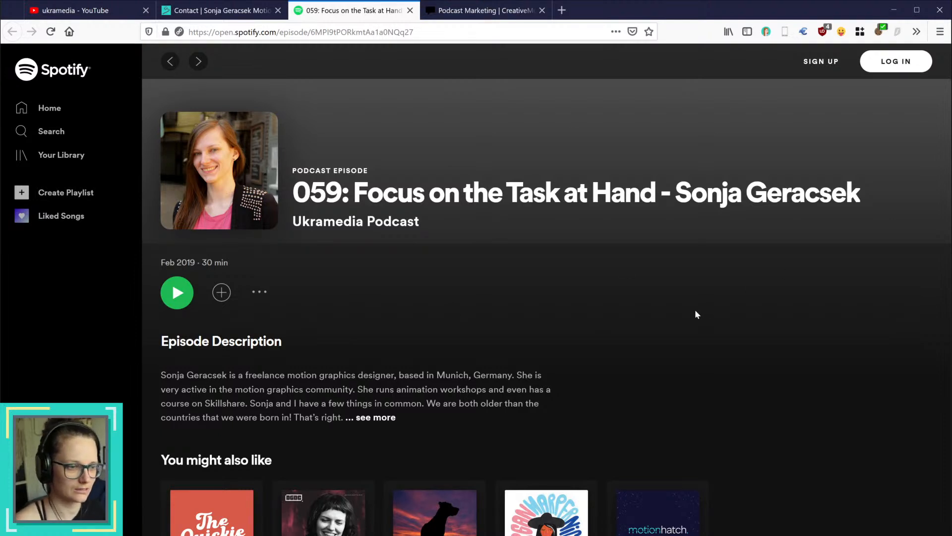
{"action": "left_click", "coordinate": [260, 292]}
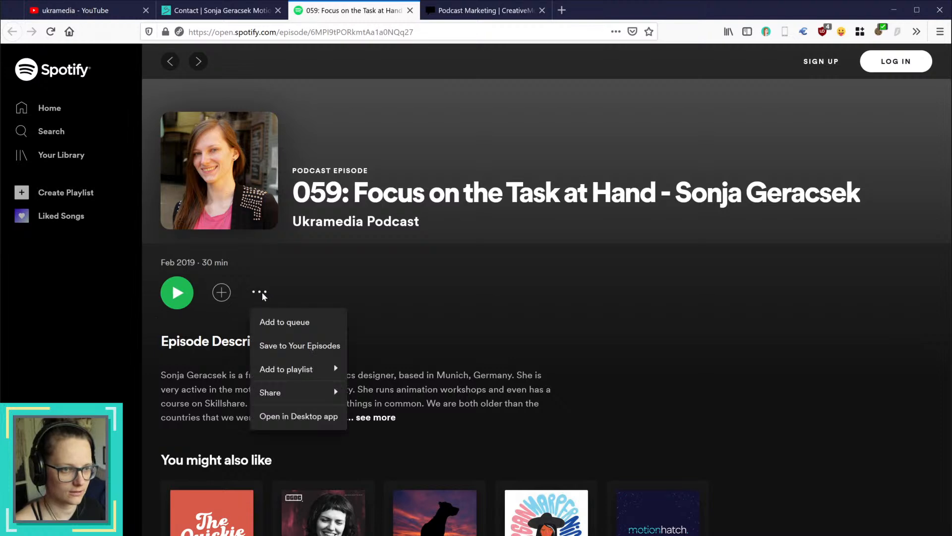
{"action": "mouse_move", "coordinate": [297, 395]}
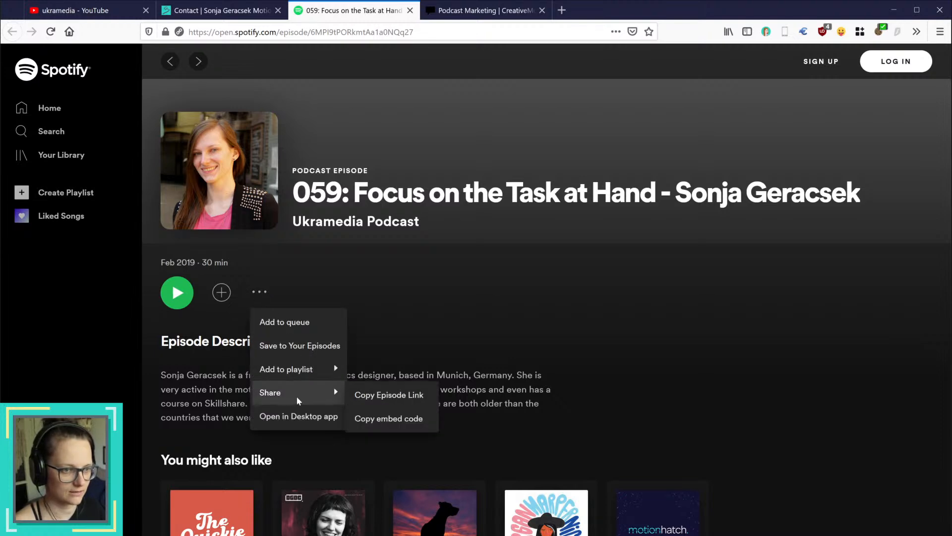
{"action": "left_click", "coordinate": [410, 395]}
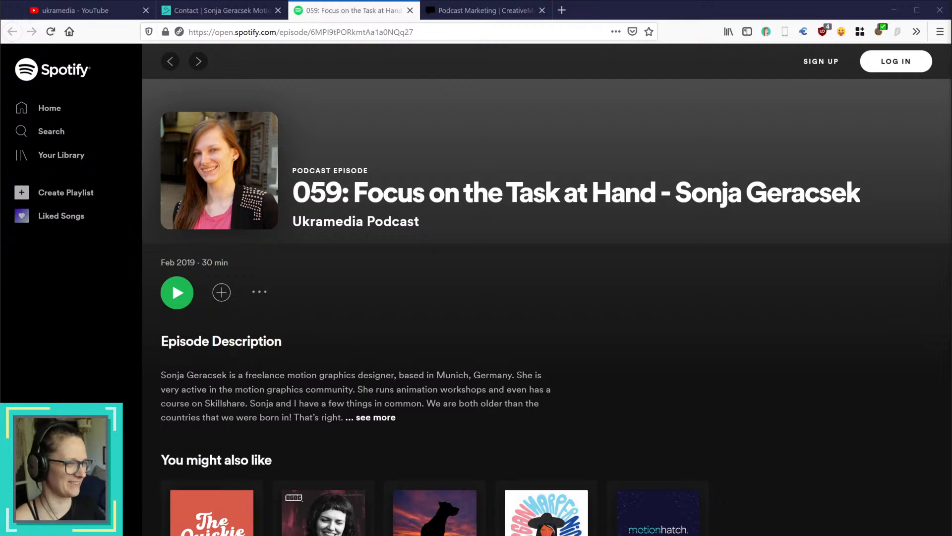
Step: Look through the Podcast Marketing talk page on CreativeMornings, down to the fieldtrip description and host information
{"action": "left_click", "coordinate": [502, 9]}
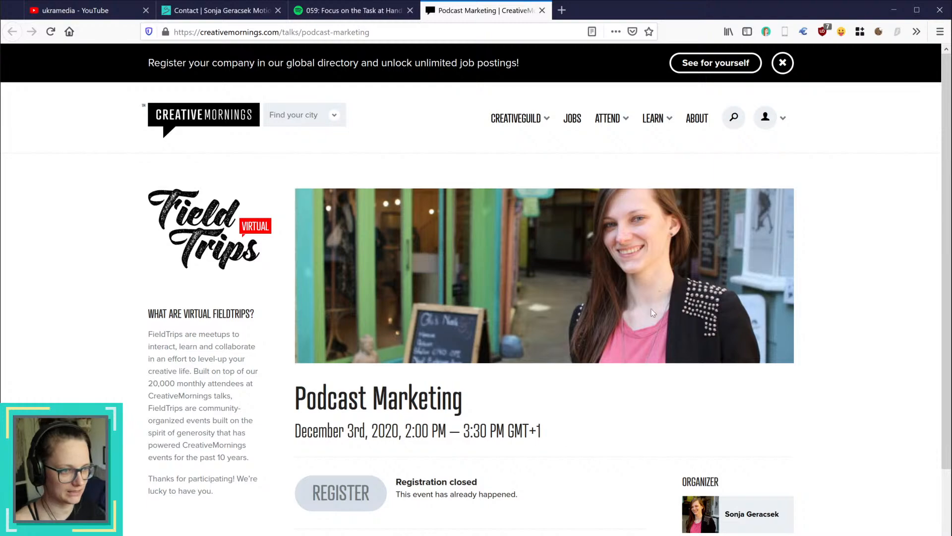
{"action": "scroll", "coordinate": [923, 474], "scroll_direction": "down", "scroll_amount": 2}
{"action": "scroll", "coordinate": [923, 474], "scroll_direction": "down", "scroll_amount": 2}
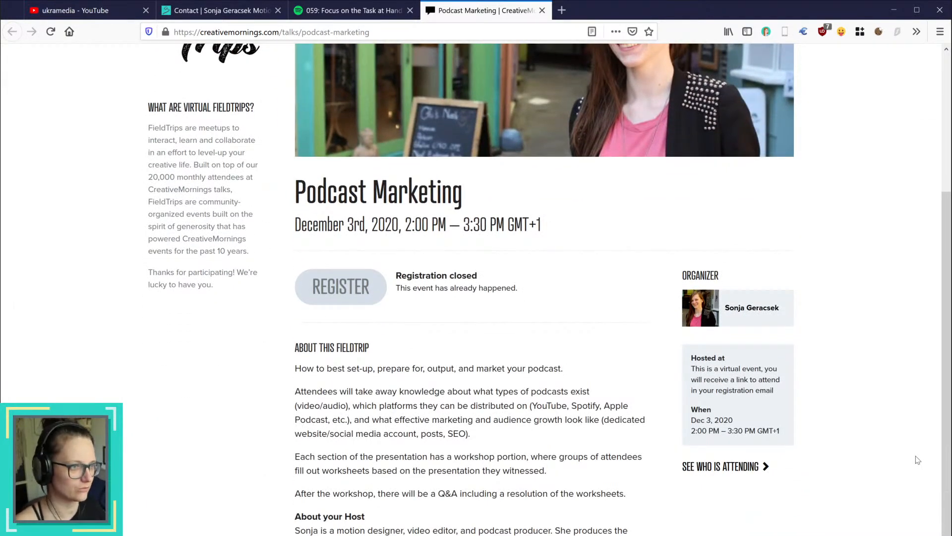
{"action": "scroll", "coordinate": [918, 460], "scroll_direction": "up", "scroll_amount": 4}
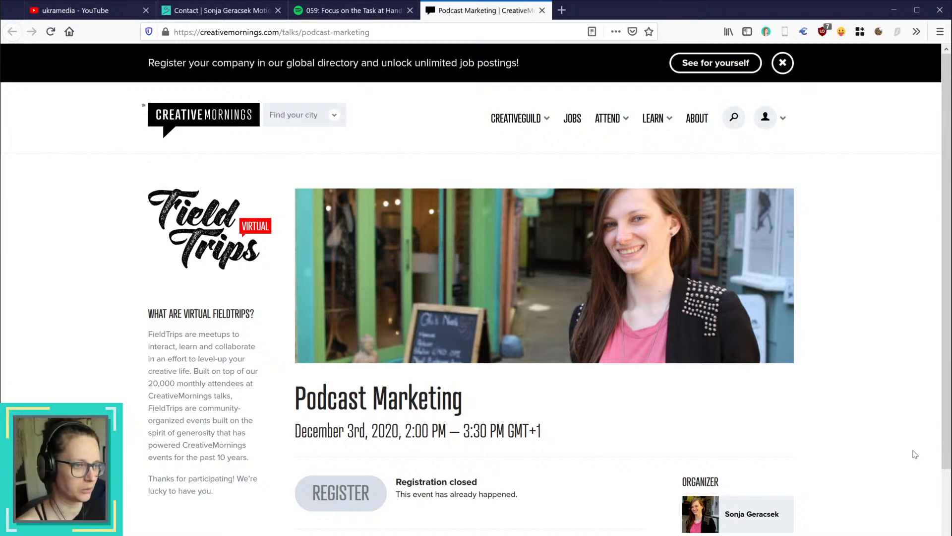
{"action": "scroll", "coordinate": [855, 487], "scroll_direction": "down", "scroll_amount": 5}
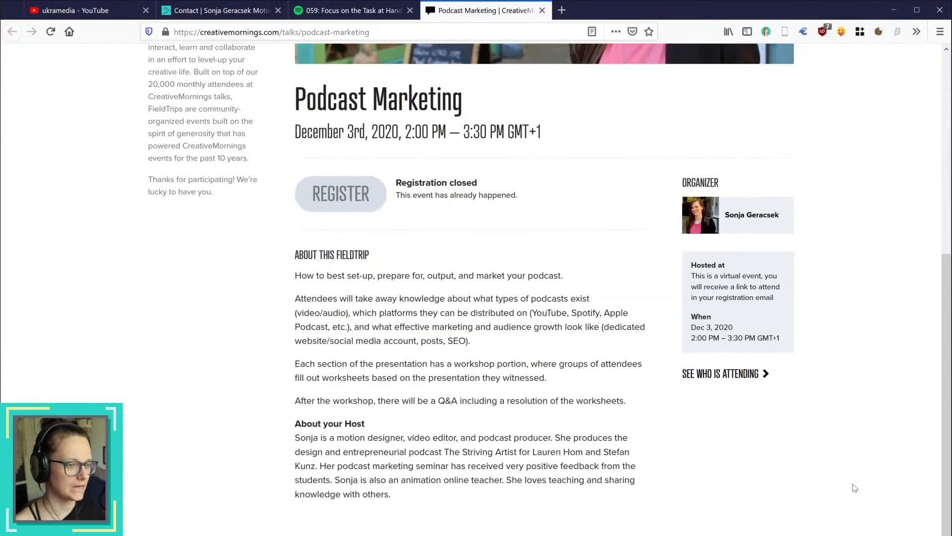
{"action": "scroll", "coordinate": [855, 488], "scroll_direction": "up", "scroll_amount": 5}
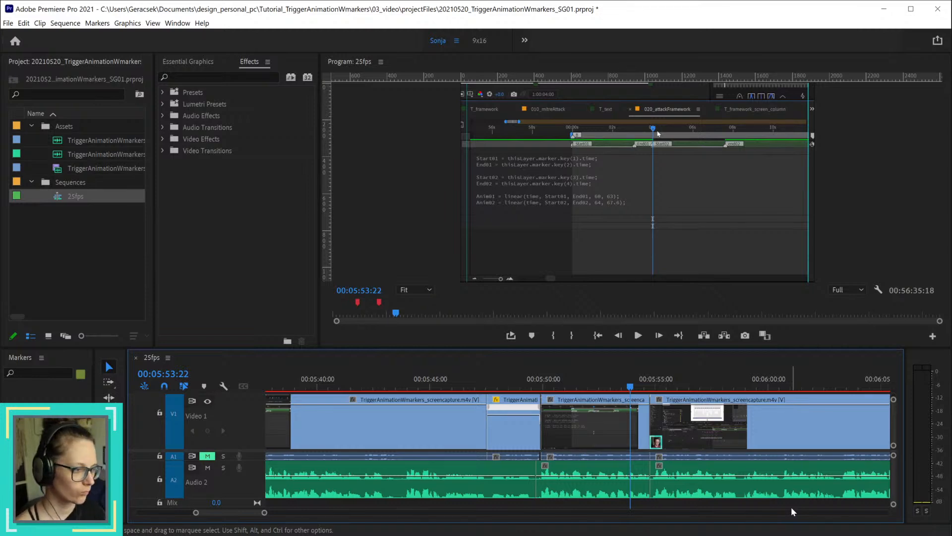
Step: Switch to Premiere Pro and play the edited section from 00:05:46:22, replaying from just before the cut near 00:05:55:00
{"action": "left_click", "coordinate": [472, 386]}
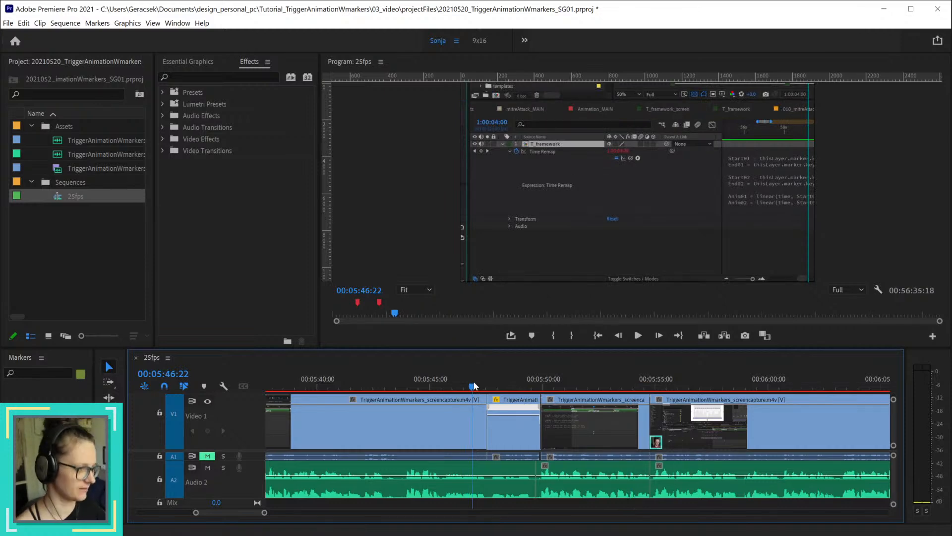
{"action": "key", "text": "space"}
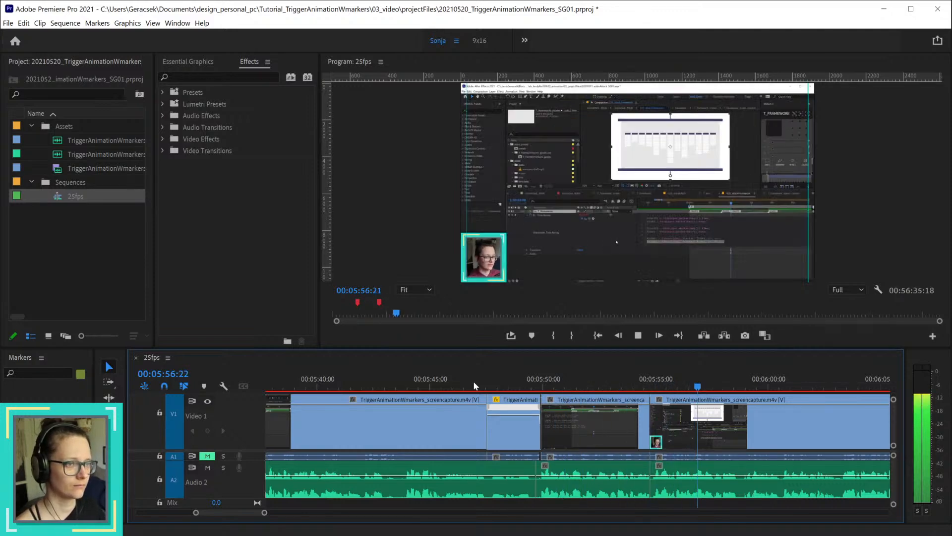
{"action": "key", "text": "space"}
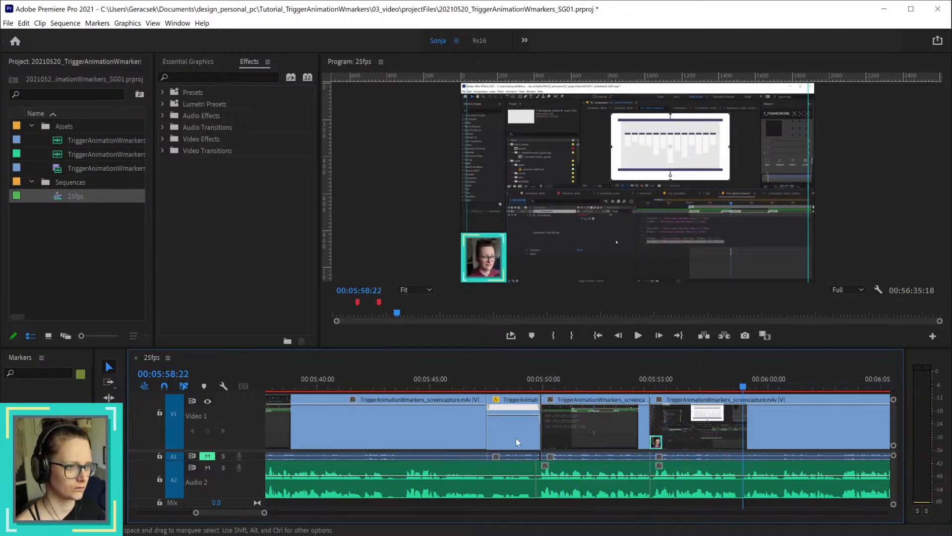
{"action": "left_click", "coordinate": [635, 387]}
{"action": "key", "text": "space"}
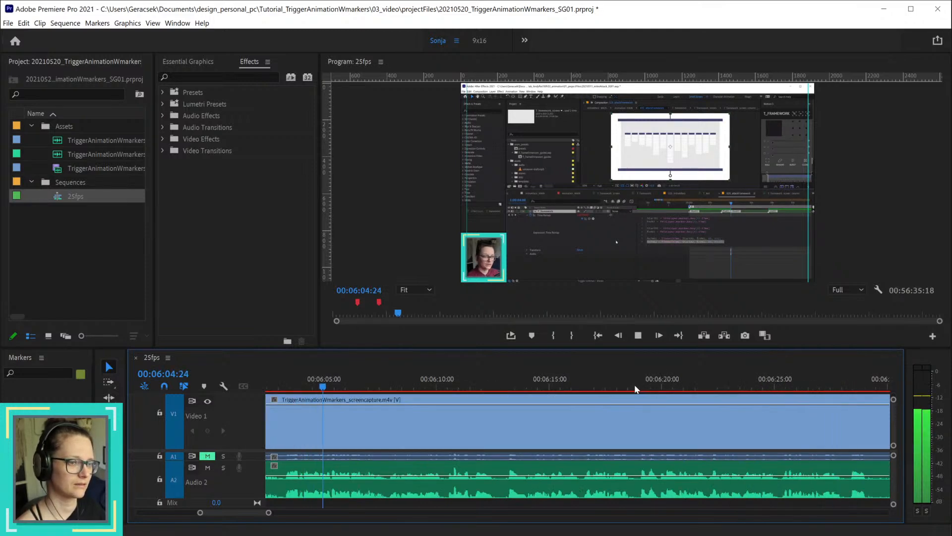
{"action": "key", "text": "space"}
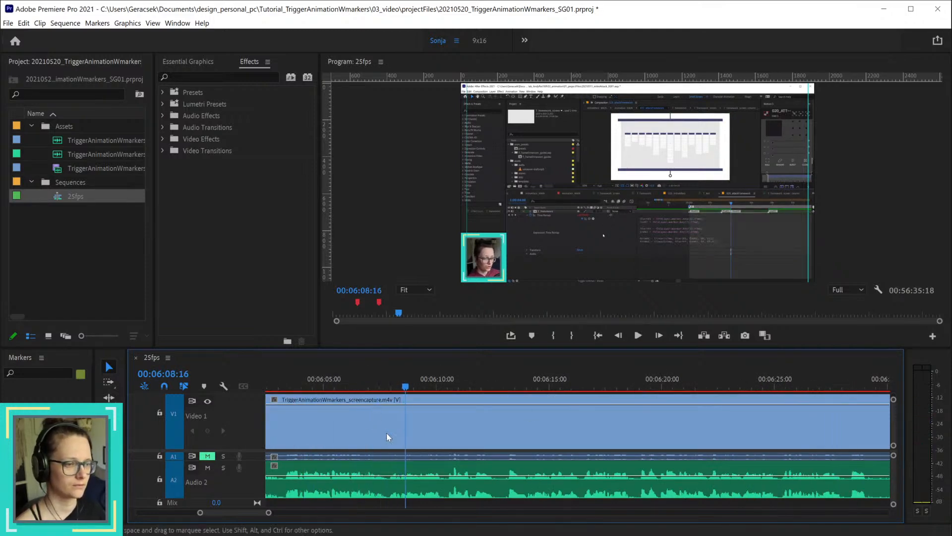
Step: Cut both the screen capture and the voice-over at 00:06:03:07
{"action": "scroll", "coordinate": [486, 465], "scroll_direction": "down", "scroll_amount": 2}
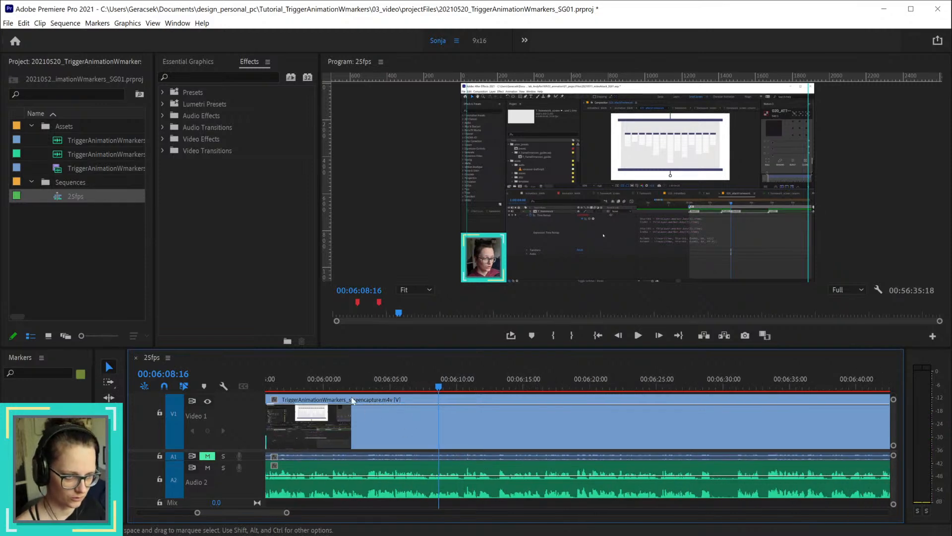
{"action": "left_click", "coordinate": [340, 389]}
{"action": "left_click_drag", "start_coordinate": [340, 388], "coordinate": [368, 394]}
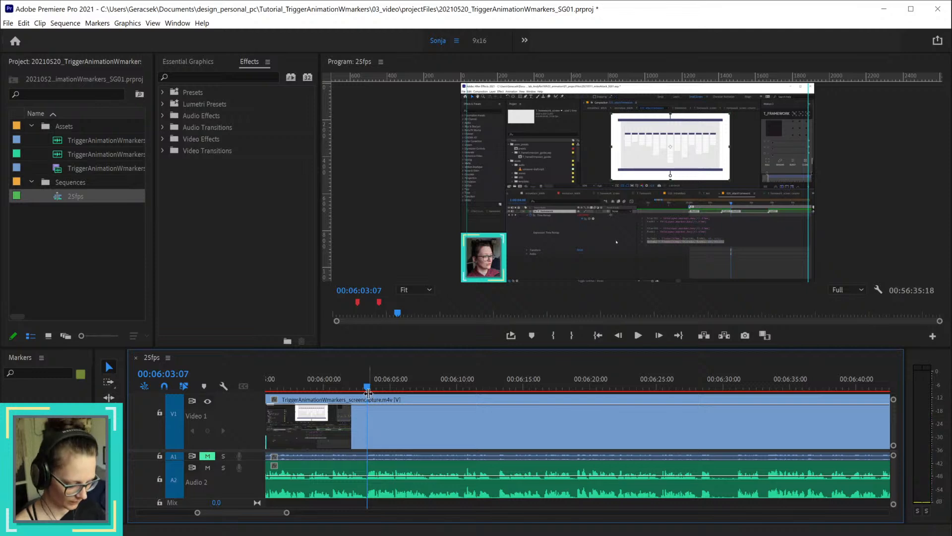
{"action": "key", "text": "ctrl+k"}
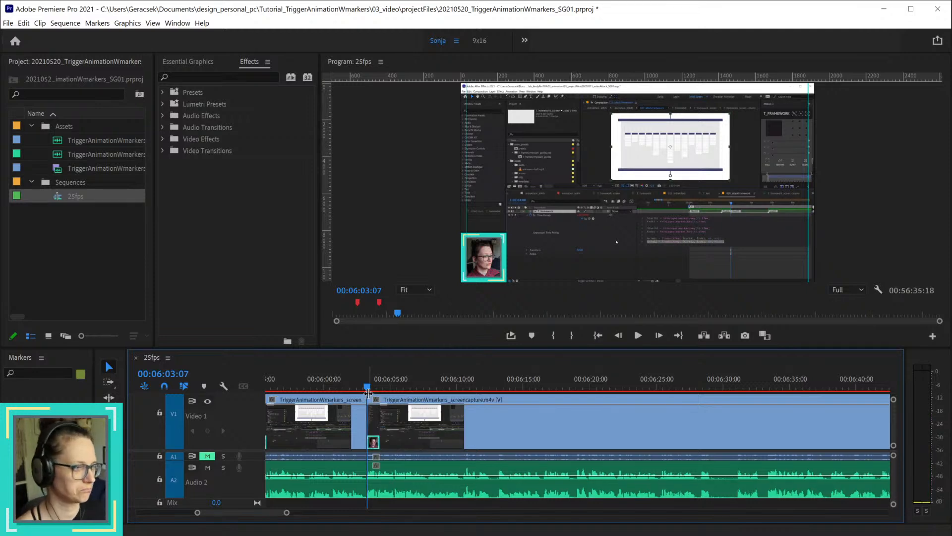
Step: Review the following section, cut the screen capture at 00:06:28:20 and delete its part back to 00:06:03:07, keeping the voice-over
{"action": "left_click_drag", "start_coordinate": [381, 384], "coordinate": [437, 399]}
{"action": "key", "text": "space"}
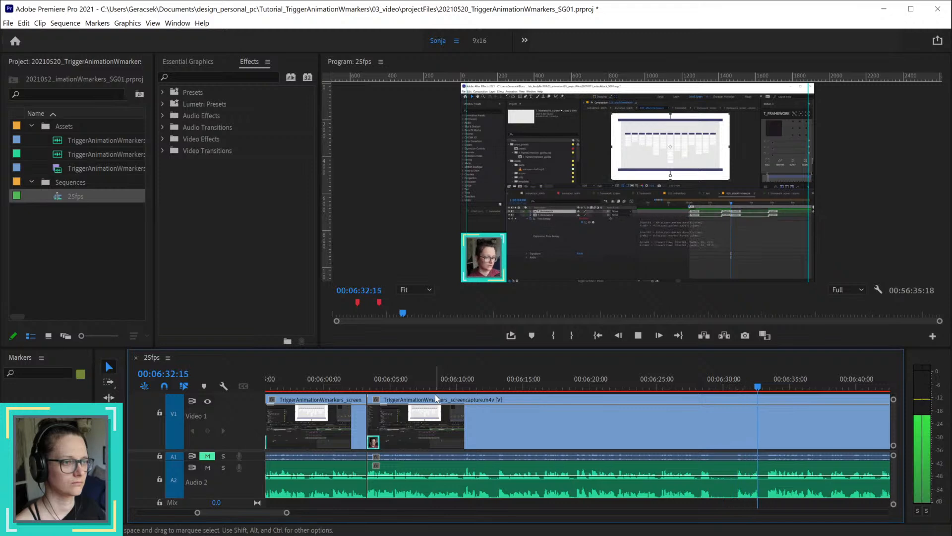
{"action": "key", "text": "space"}
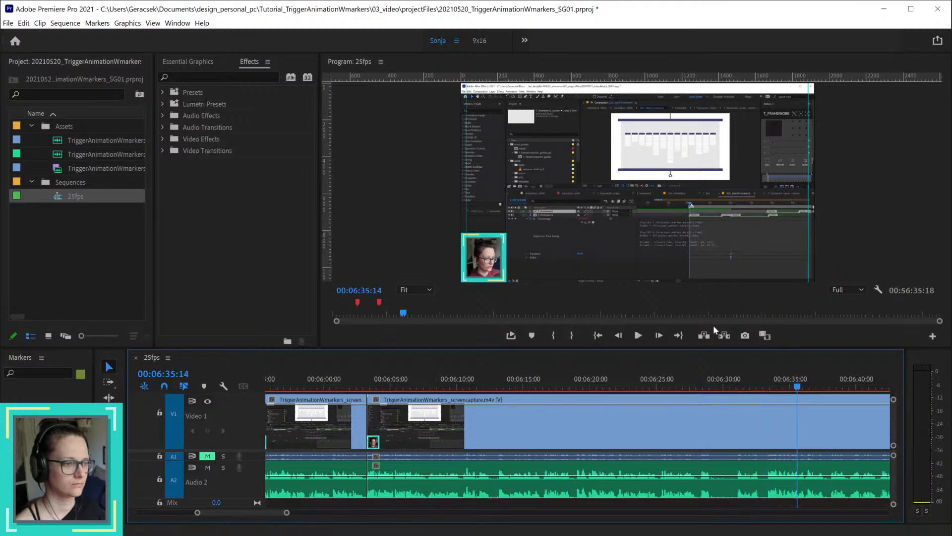
{"action": "left_click", "coordinate": [665, 385]}
{"action": "left_click_drag", "start_coordinate": [674, 385], "coordinate": [712, 390]}
{"action": "left_click_drag", "start_coordinate": [716, 391], "coordinate": [711, 393]}
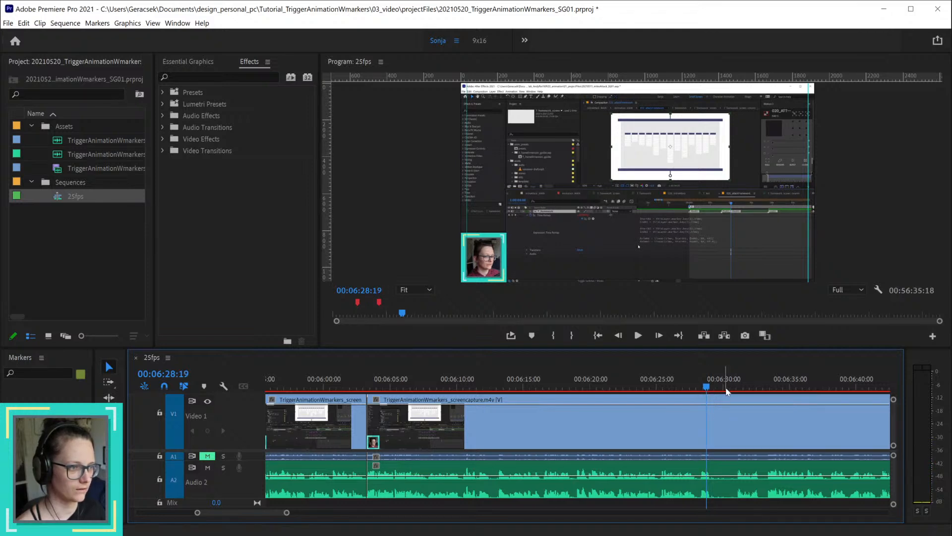
{"action": "left_click_drag", "start_coordinate": [701, 388], "coordinate": [709, 387]}
{"action": "left_click", "coordinate": [732, 409]}
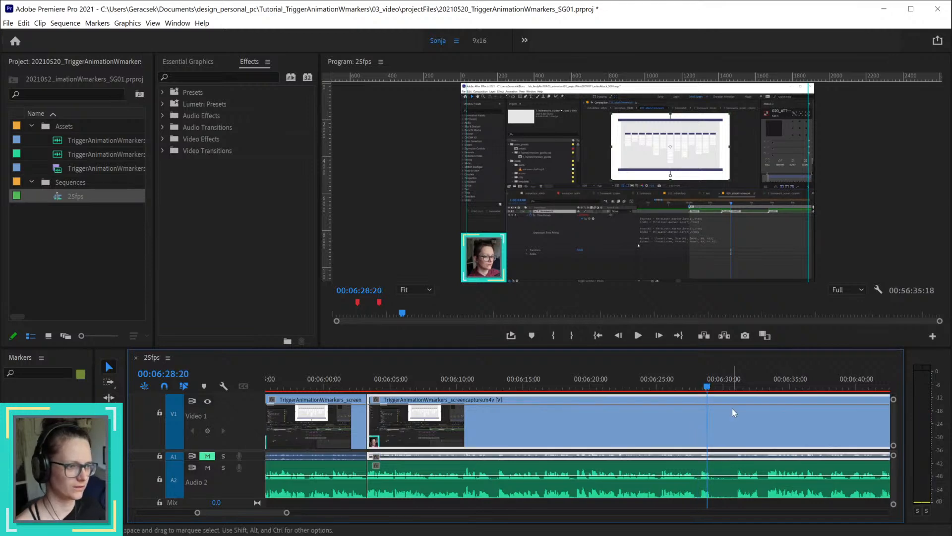
{"action": "key", "text": "ctrl+k"}
{"action": "key", "text": "Delete"}
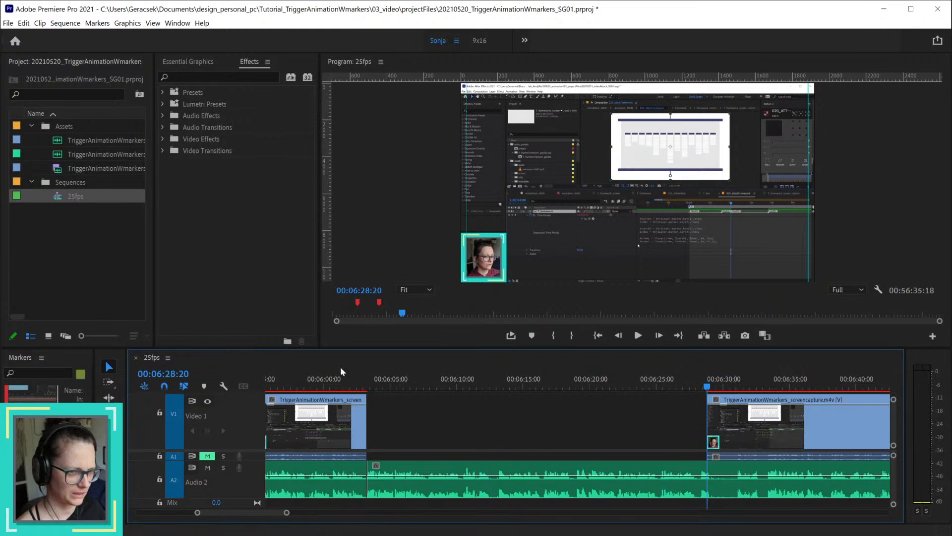
Step: Shift the start of the screen capture after the gap to 00:06:29:01 by cutting there and deleting the part before it
{"action": "left_click", "coordinate": [349, 386]}
{"action": "left_click_drag", "start_coordinate": [350, 386], "coordinate": [556, 434]}
{"action": "left_click_drag", "start_coordinate": [645, 387], "coordinate": [713, 382]}
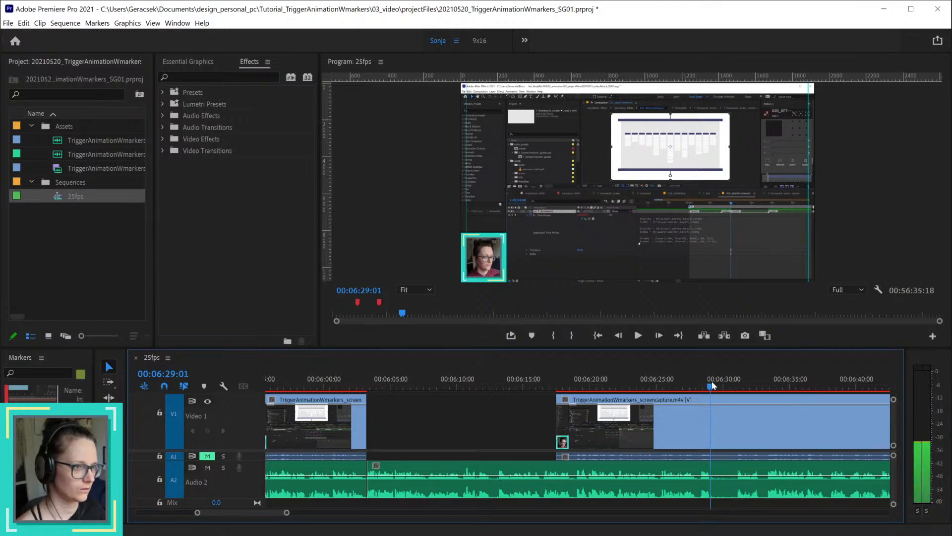
{"action": "left_click", "coordinate": [727, 408]}
{"action": "key", "text": "ctrl+k"}
{"action": "key", "text": "Delete"}
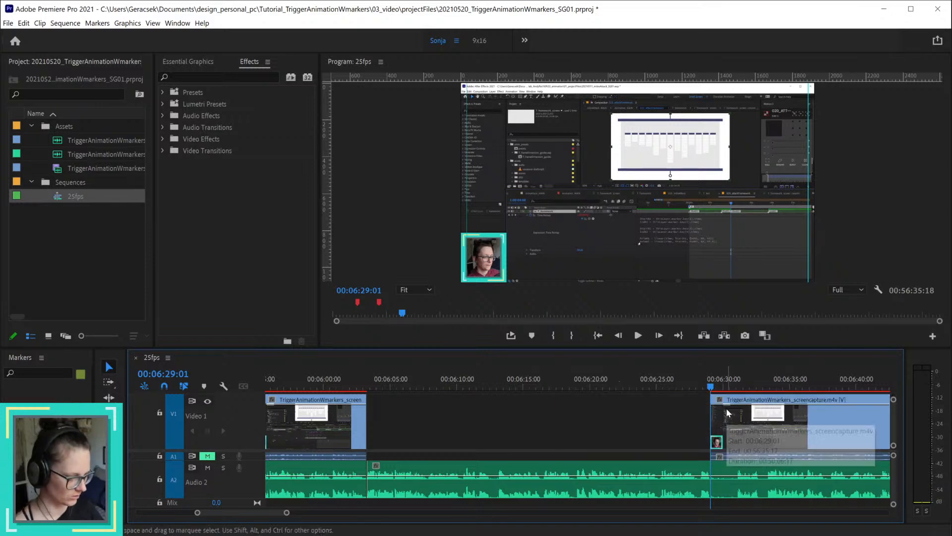
Step: Find where the speech resumes after the pause and cut the voice-over at 00:06:31:04
{"action": "left_click_drag", "start_coordinate": [724, 383], "coordinate": [734, 382]}
{"action": "key", "text": "space"}
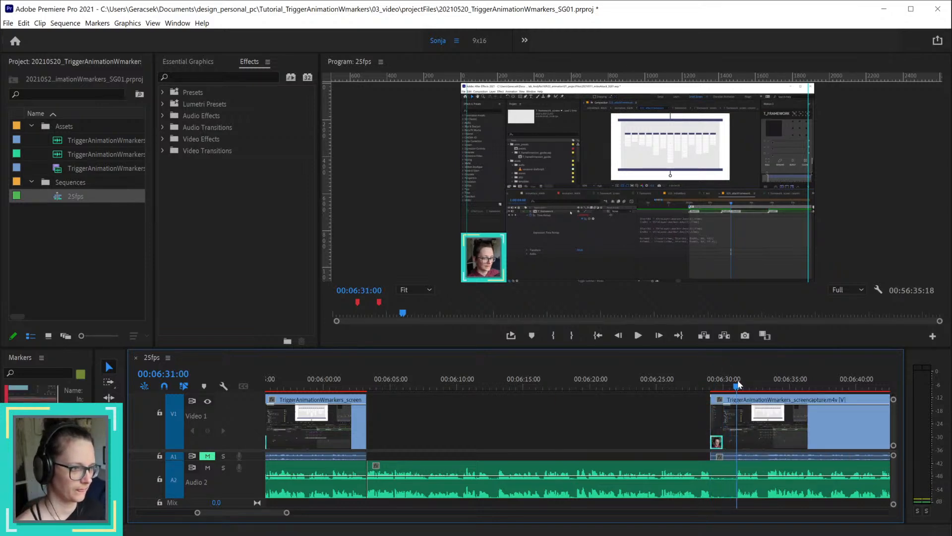
{"action": "left_click", "coordinate": [737, 380]}
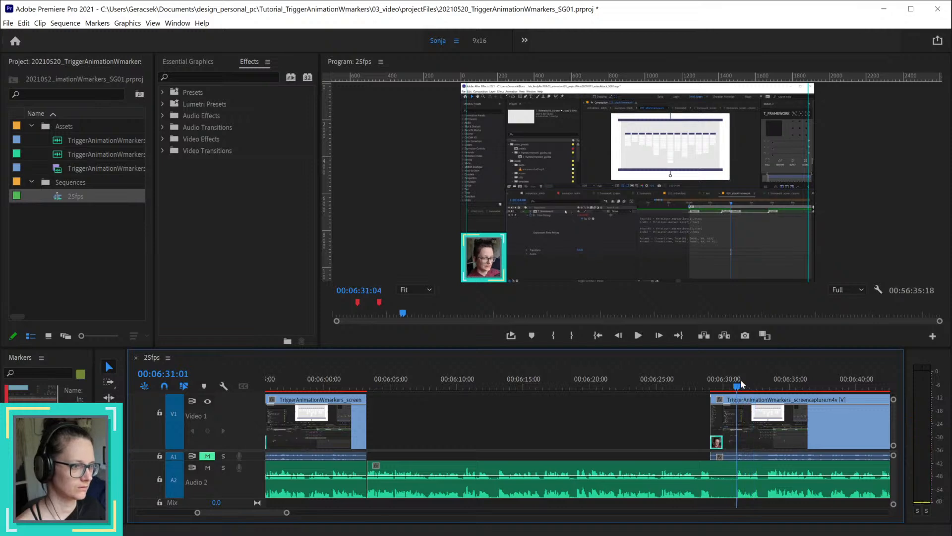
{"action": "left_click_drag", "start_coordinate": [738, 381], "coordinate": [740, 387]}
{"action": "scroll", "coordinate": [741, 469], "scroll_direction": "up", "scroll_amount": 5}
{"action": "scroll", "coordinate": [740, 472], "scroll_direction": "up", "scroll_amount": 5}
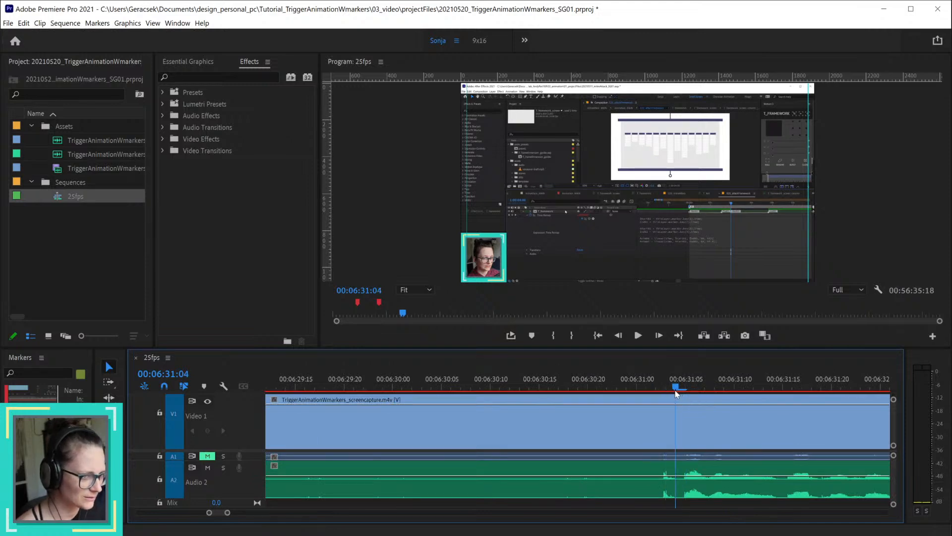
{"action": "left_click", "coordinate": [683, 472]}
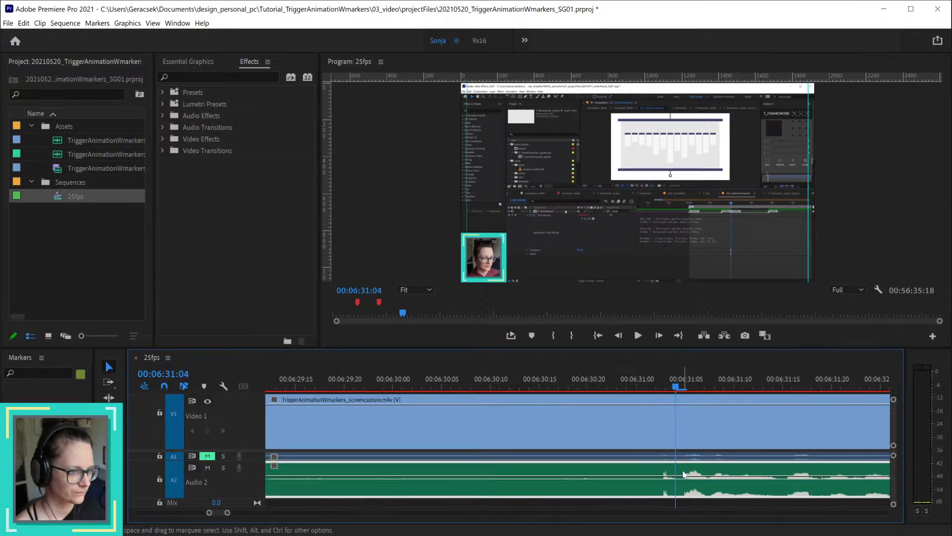
{"action": "key", "text": "ctrl+k"}
{"action": "scroll", "coordinate": [683, 472], "scroll_direction": "down", "scroll_amount": 5}
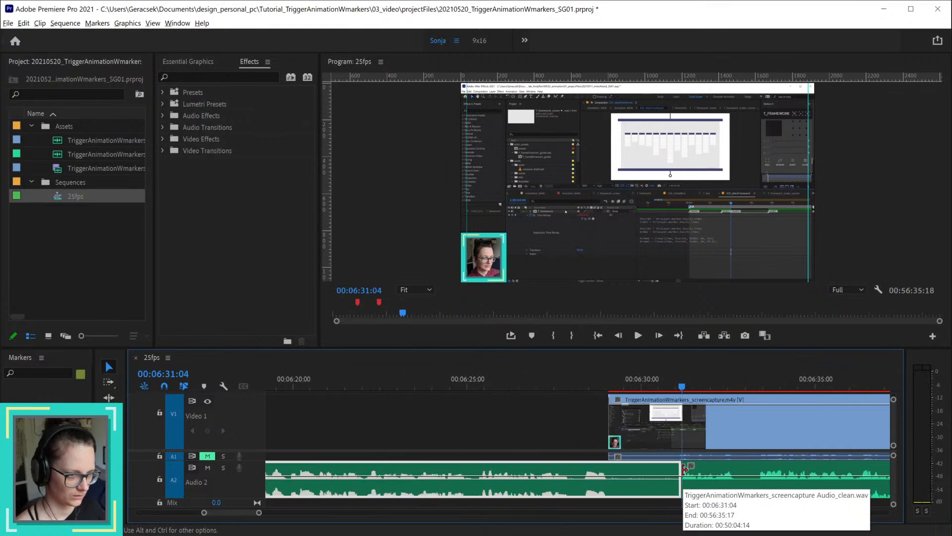
Step: Try cutting the voice-over at 00:06:26:24, listen from there and undo the cut
{"action": "left_click_drag", "start_coordinate": [578, 389], "coordinate": [537, 389]}
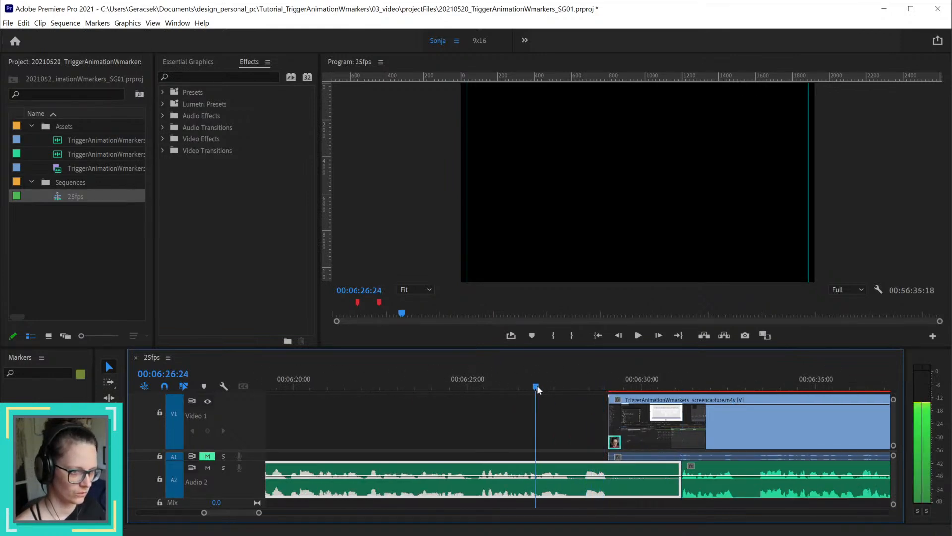
{"action": "key", "text": "ctrl+k"}
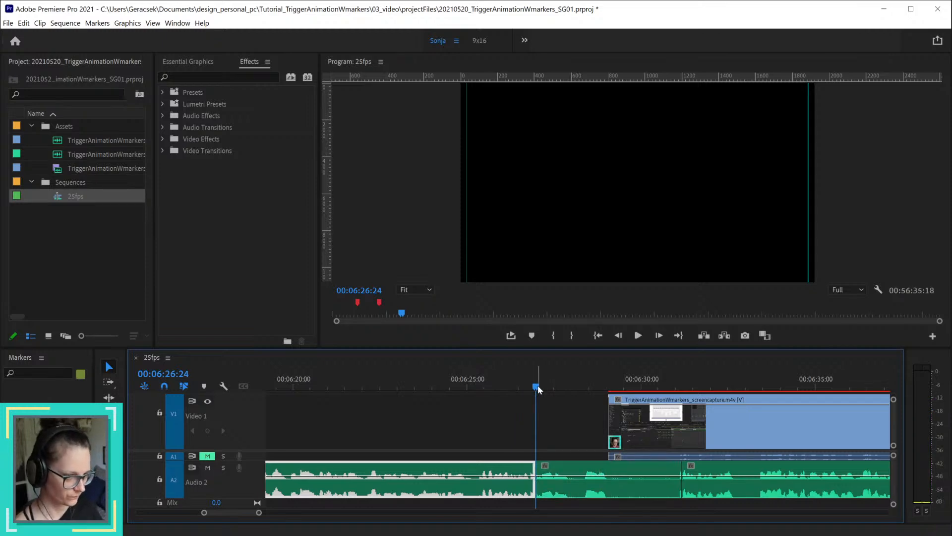
{"action": "key", "text": "space"}
{"action": "key", "text": "space"}
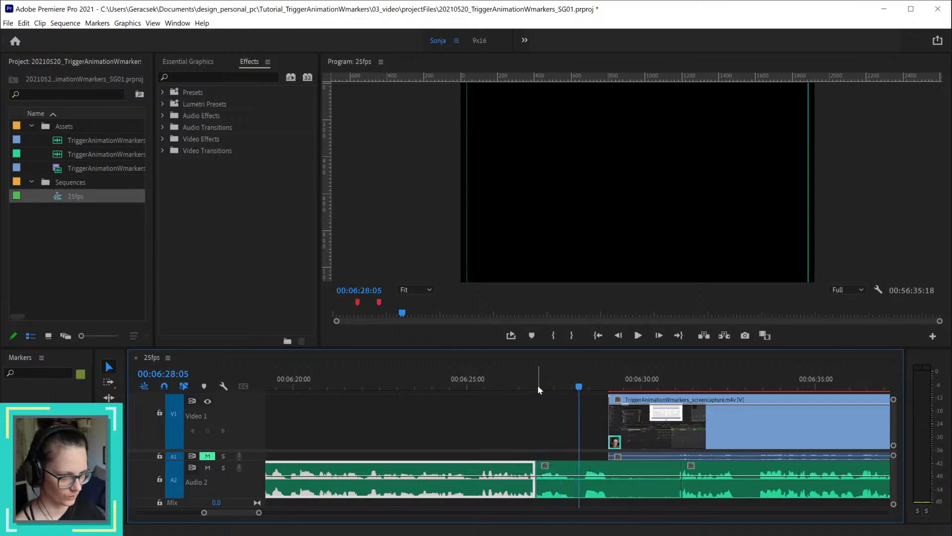
{"action": "key", "text": "ctrl+z"}
Step: Listen to the voice-over between 00:06:25 and 00:06:27, and to the end of the section before the gap from 00:05:59:24
{"action": "scroll", "coordinate": [543, 419], "scroll_direction": "up", "scroll_amount": 3}
{"action": "left_click", "coordinate": [508, 387]}
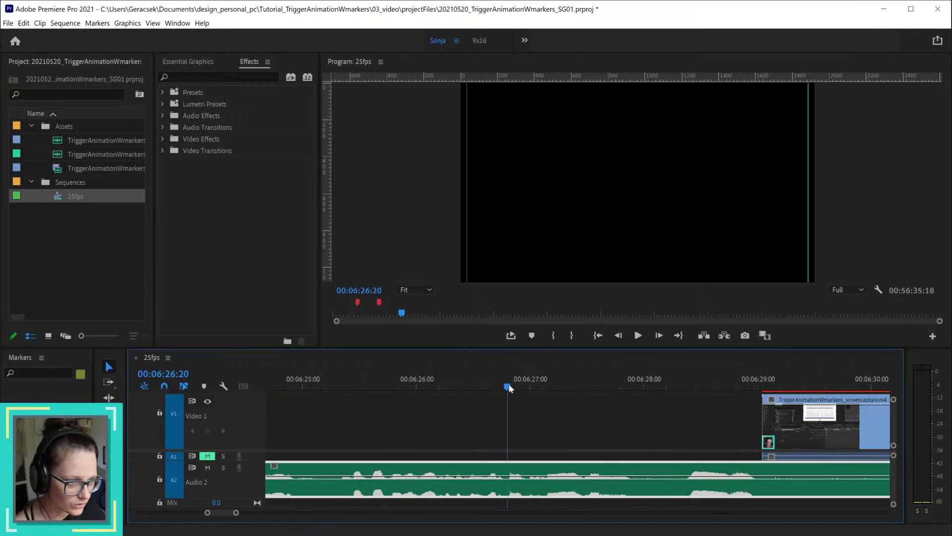
{"action": "key", "text": "space"}
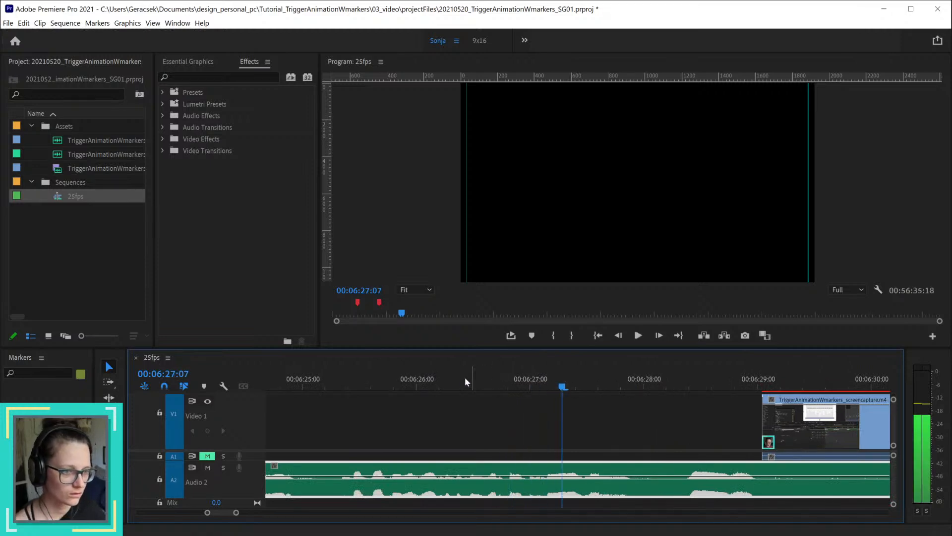
{"action": "key", "text": "space"}
{"action": "left_click", "coordinate": [436, 383]}
{"action": "left_click_drag", "start_coordinate": [451, 378], "coordinate": [355, 391]}
{"action": "key", "text": "space"}
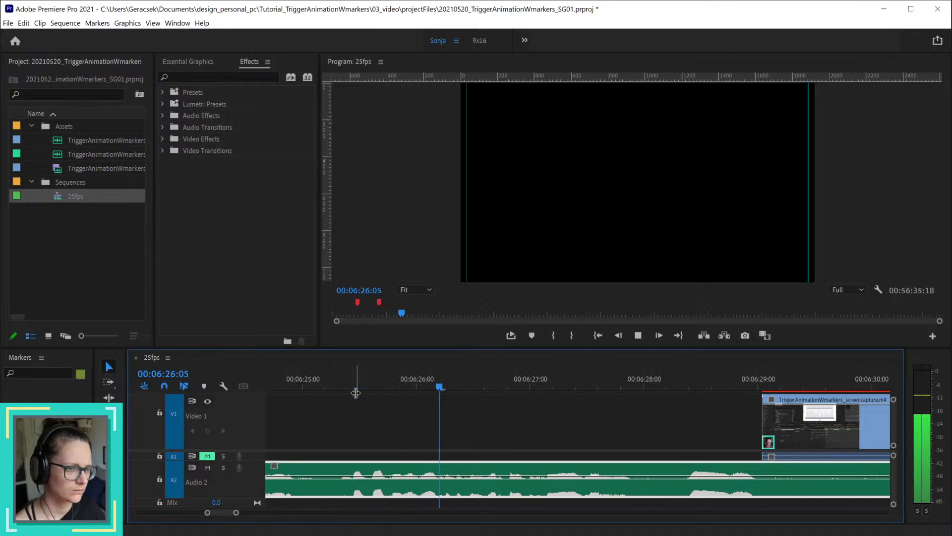
{"action": "key", "text": "space"}
{"action": "scroll", "coordinate": [592, 445], "scroll_direction": "down", "scroll_amount": 5, "text": "alt"}
{"action": "scroll", "coordinate": [592, 447], "scroll_direction": "down", "scroll_amount": 3, "text": "alt"}
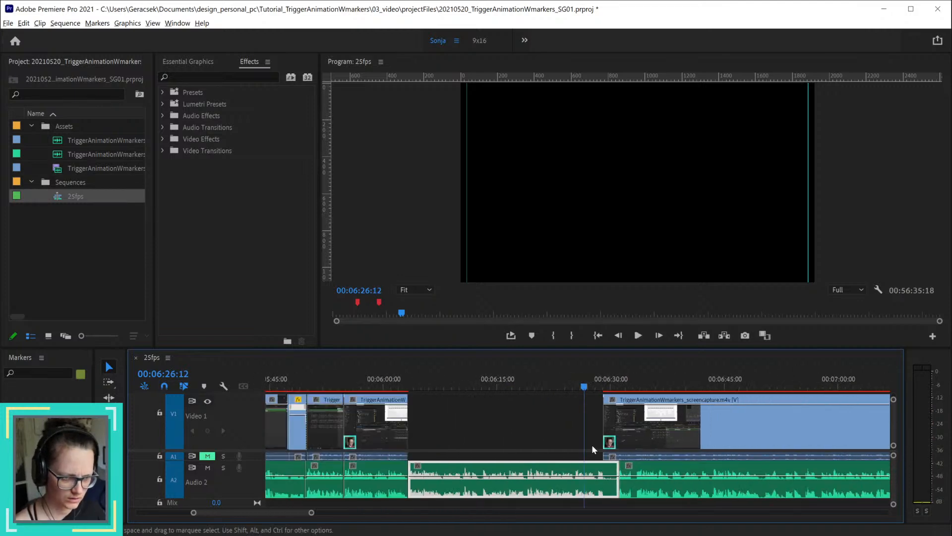
{"action": "left_click_drag", "start_coordinate": [297, 512], "coordinate": [292, 516]}
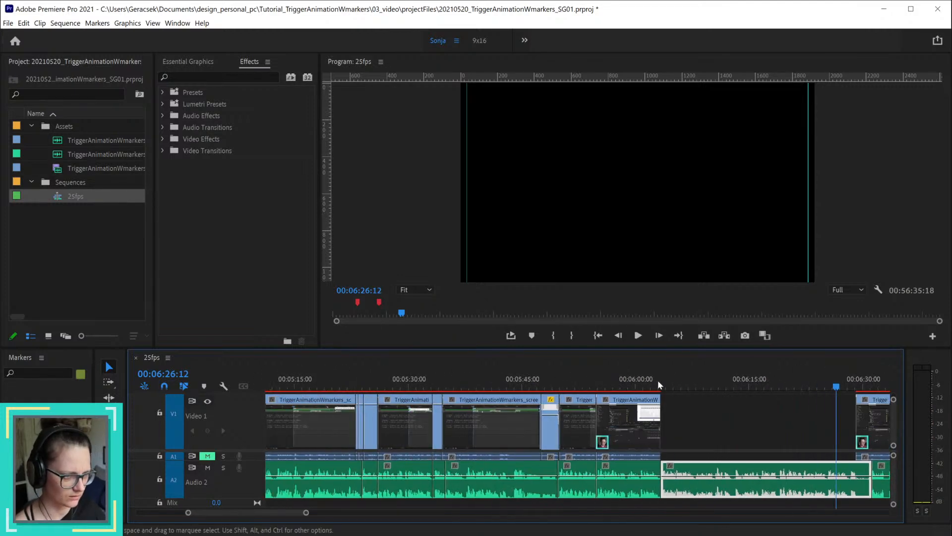
{"action": "left_click", "coordinate": [635, 380]}
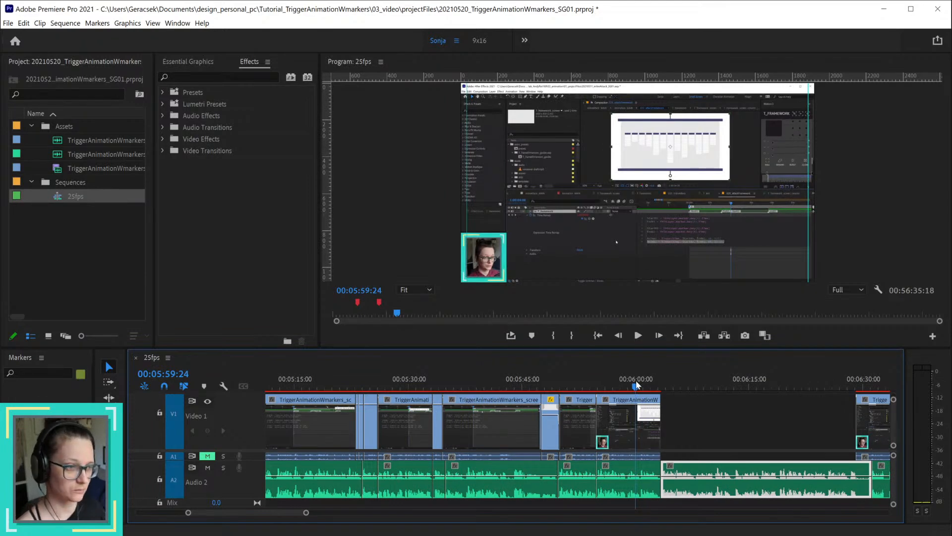
{"action": "key", "text": "space"}
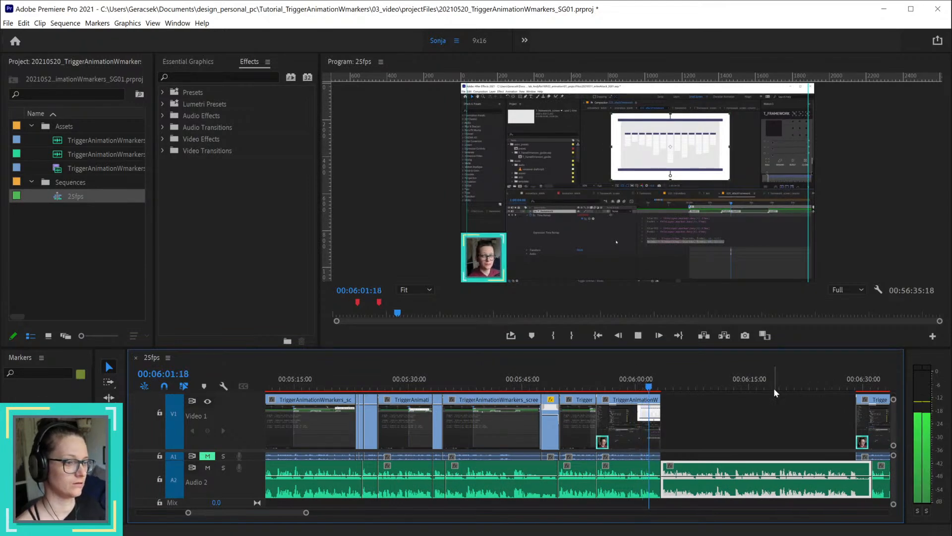
{"action": "key", "text": "space"}
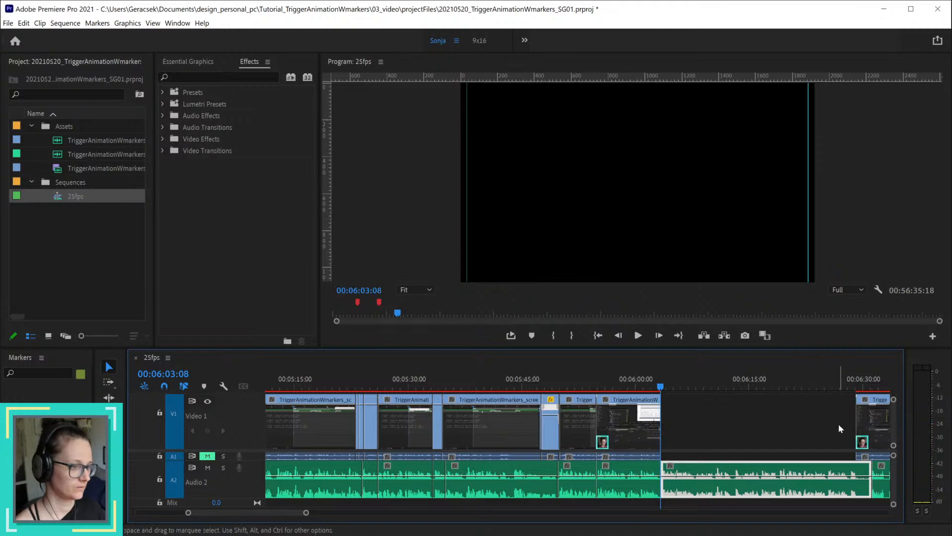
Step: Try cutting the voice-over at 00:06:25:07, delete its part below the screen capture gap before that point, and listen from the cut
{"action": "scroll", "coordinate": [820, 440], "scroll_direction": "up", "scroll_amount": 5}
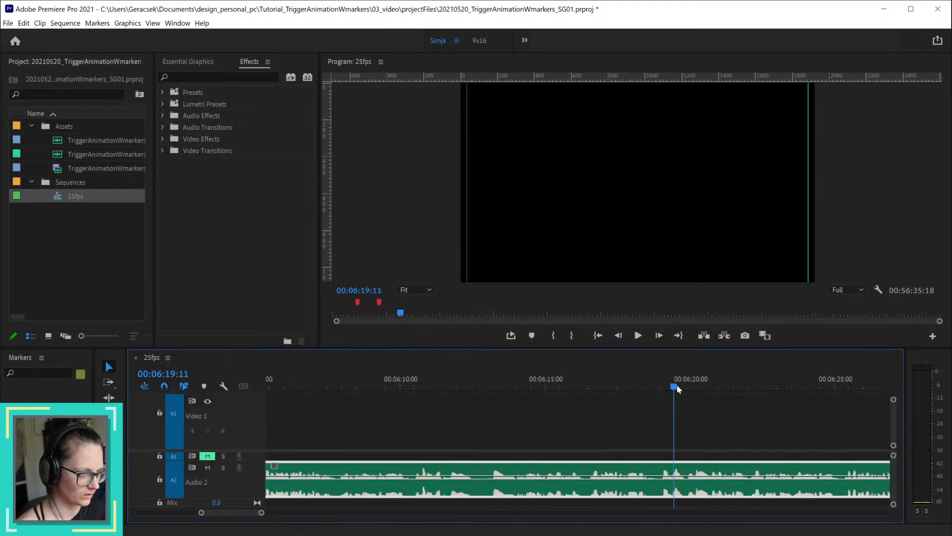
{"action": "left_click_drag", "start_coordinate": [678, 389], "coordinate": [785, 392]}
{"action": "left_click_drag", "start_coordinate": [591, 407], "coordinate": [739, 405]}
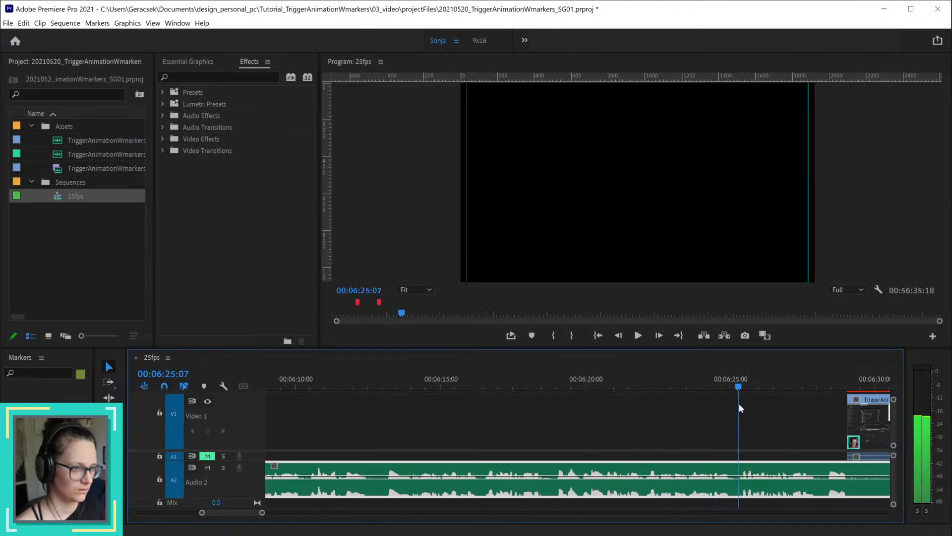
{"action": "key", "text": "ctrl+k"}
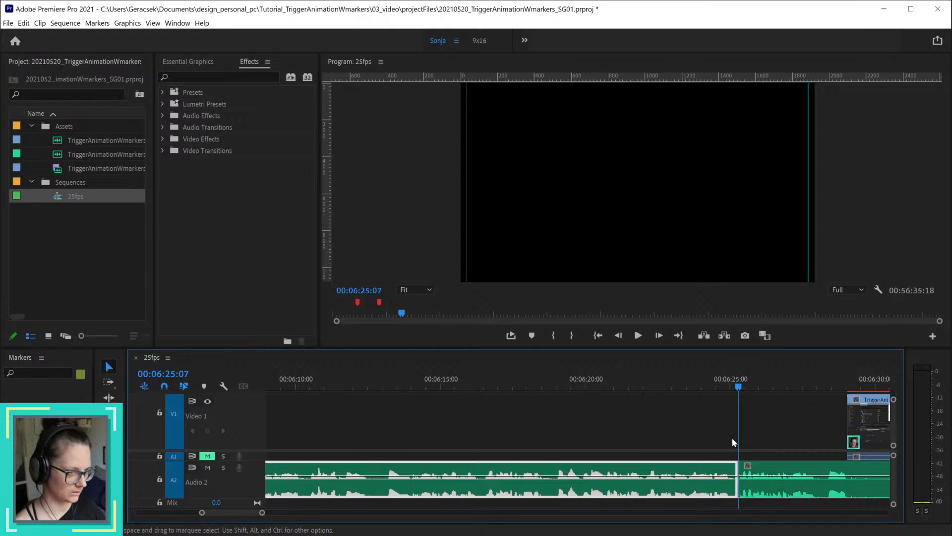
{"action": "key", "text": "Delete"}
{"action": "key", "text": "space"}
{"action": "key", "text": "space"}
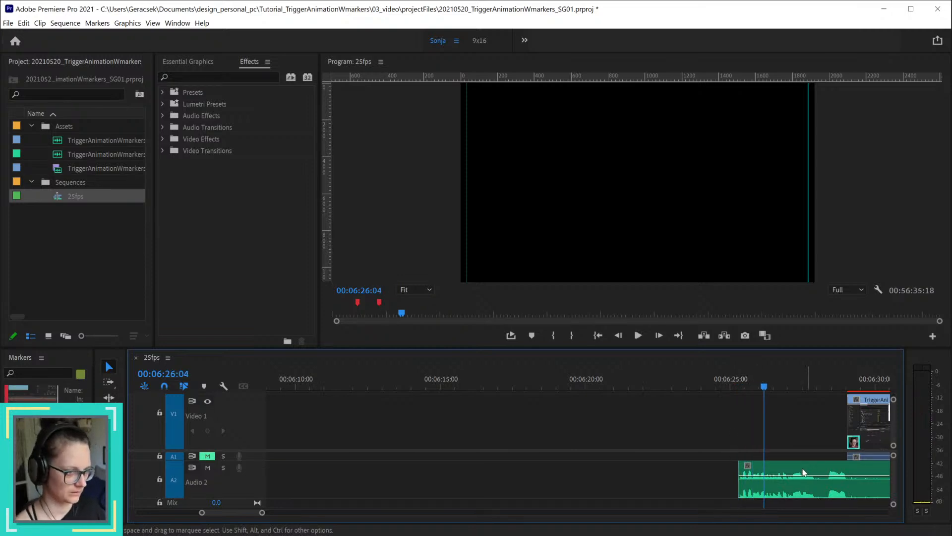
Step: Try removing the pause in the voice-over by cutting at 00:06:28:09 and deleting the short piece before it
{"action": "left_click_drag", "start_coordinate": [793, 379], "coordinate": [824, 385]}
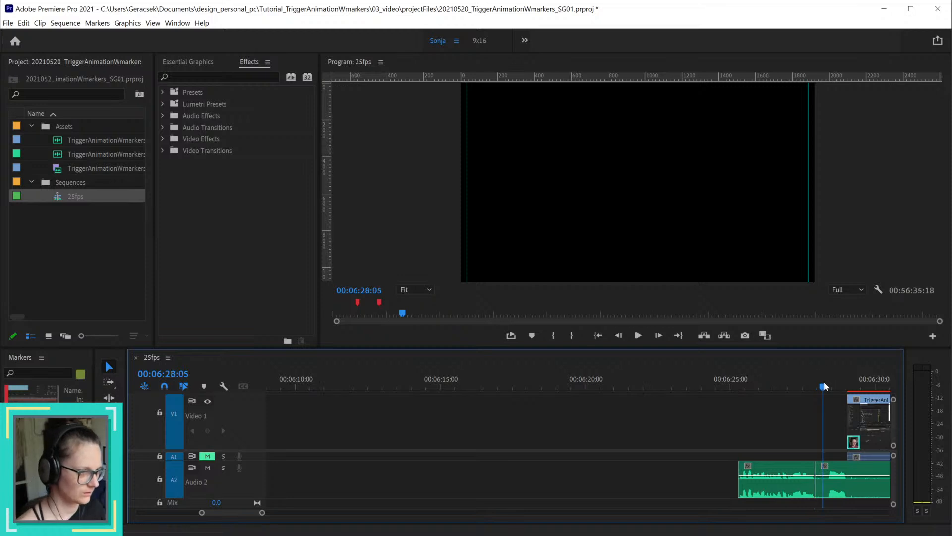
{"action": "left_click", "coordinate": [842, 471]}
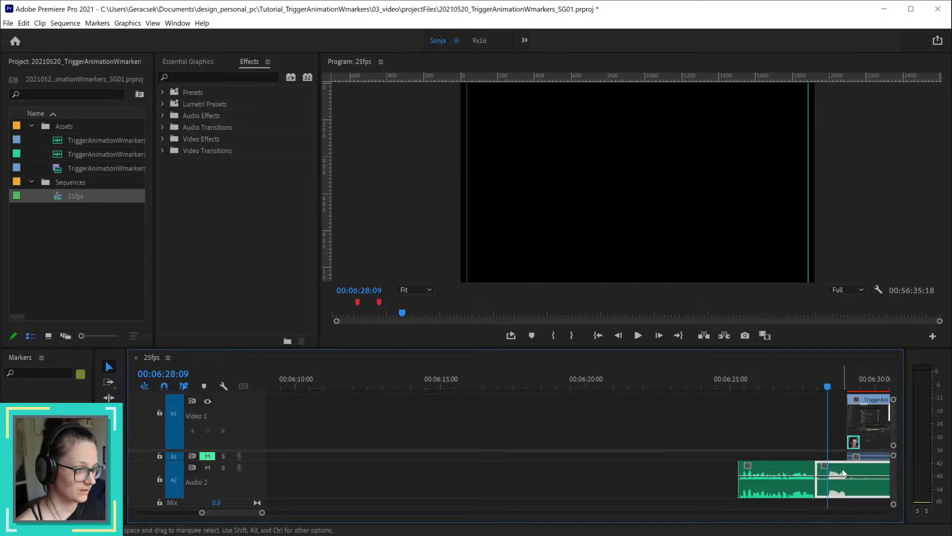
{"action": "key", "text": "ctrl+k"}
{"action": "key", "text": "Delete"}
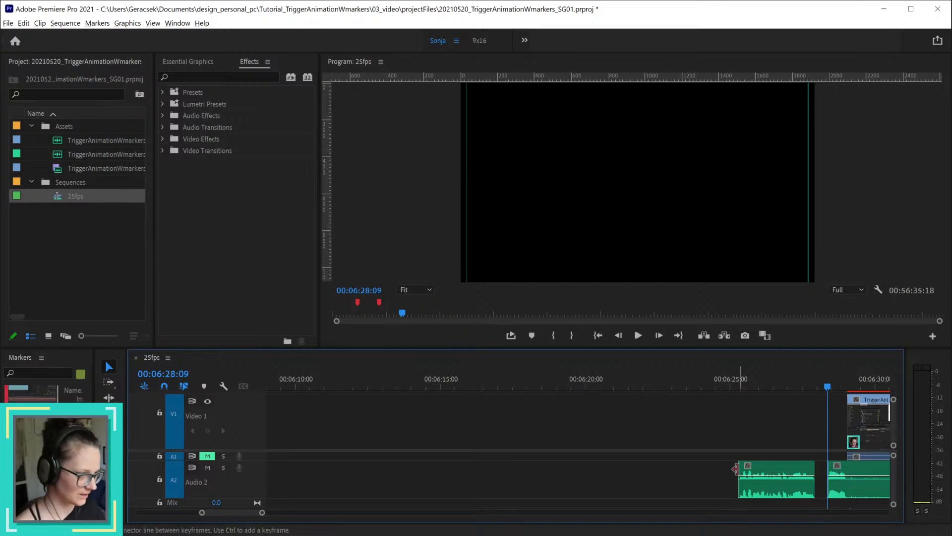
Step: Try moving the short voice-over piece that starts at 00:06:25:07 back against the end of the previous section at 00:06:03:07
{"action": "key", "text": "minus"}
{"action": "key", "text": "minus"}
{"action": "key", "text": "minus"}
{"action": "left_click_drag", "start_coordinate": [753, 469], "coordinate": [557, 467]}
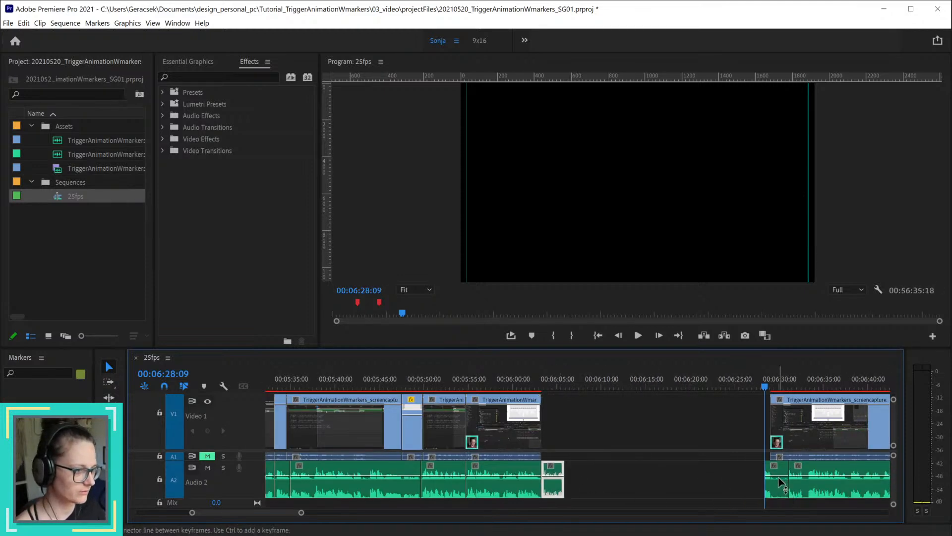
Step: Try cutting the voice-over at 00:06:29:00 and ripple-deleting the empty stretch before the remaining speech
{"action": "key", "text": "equal"}
{"action": "key", "text": "equal"}
{"action": "key", "text": "equal"}
{"action": "left_click_drag", "start_coordinate": [723, 381], "coordinate": [742, 385]}
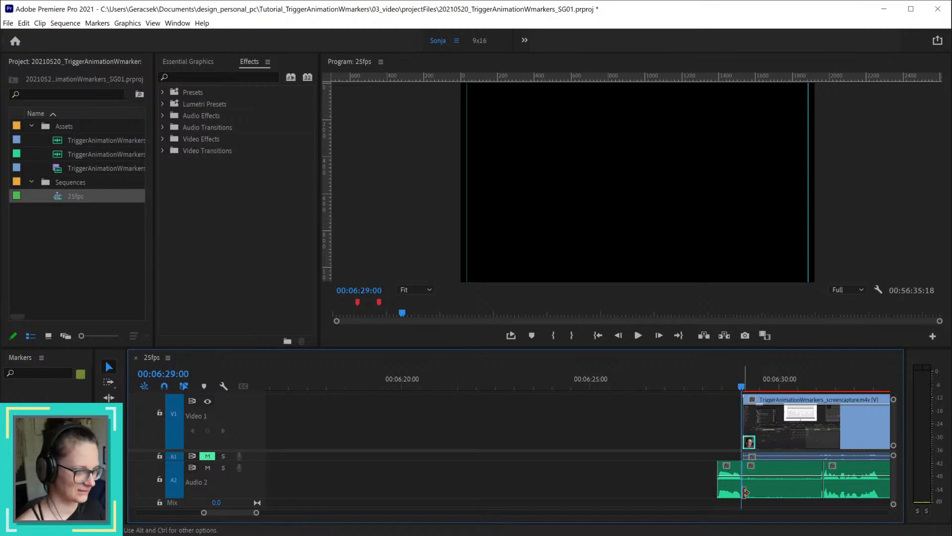
{"action": "right_click", "coordinate": [664, 472]}
{"action": "left_click", "coordinate": [686, 477]}
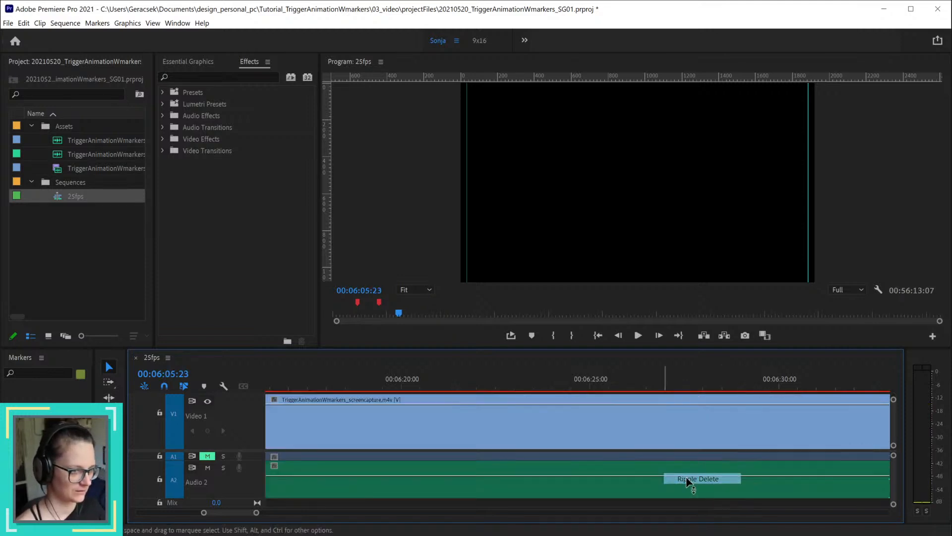
Step: Try deleting the silent voice-over piece beneath the start of the following screen capture, and review the transition from about 00:06:02
{"action": "scroll", "coordinate": [634, 464], "scroll_direction": "down", "scroll_amount": 2}
{"action": "scroll", "coordinate": [634, 462], "scroll_direction": "up", "scroll_amount": 2}
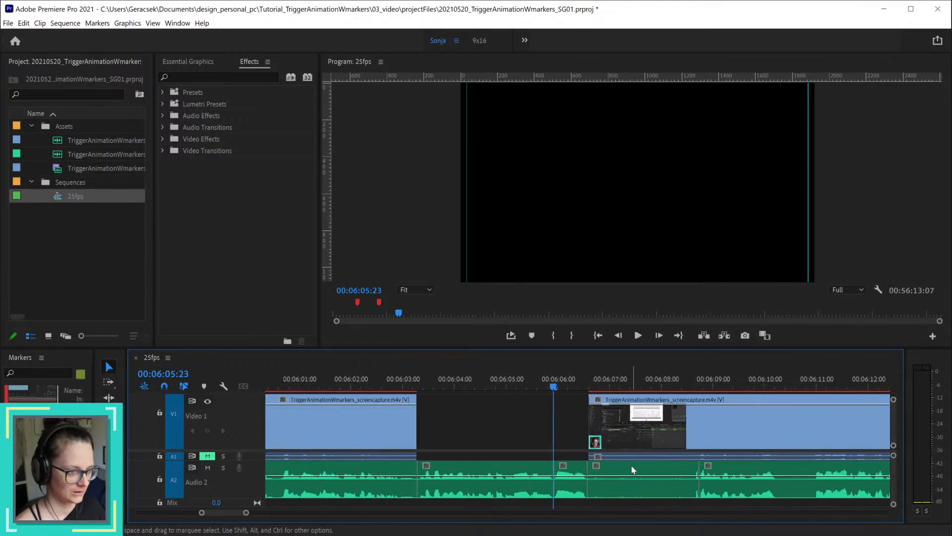
{"action": "left_click", "coordinate": [652, 474]}
{"action": "key", "text": "Delete"}
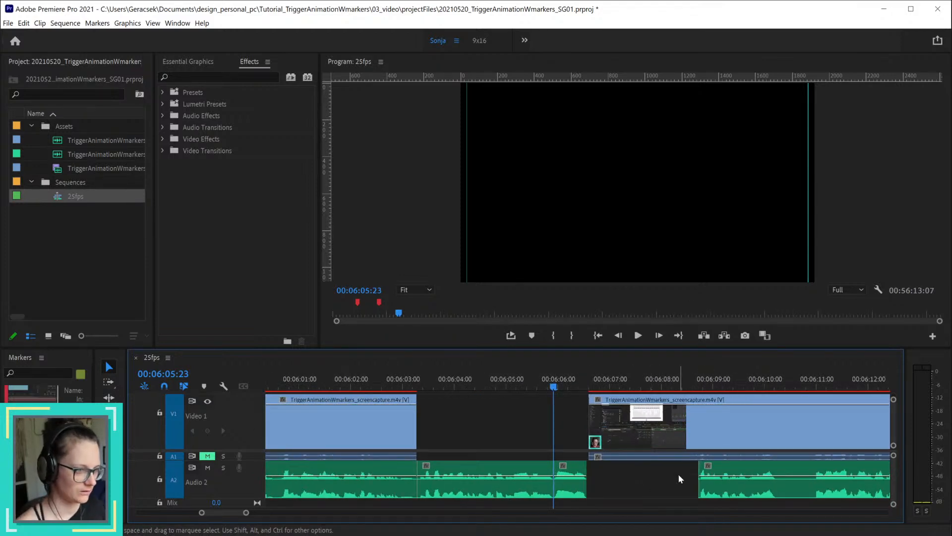
{"action": "scroll", "coordinate": [677, 474], "scroll_direction": "down", "scroll_amount": 1}
{"action": "left_click_drag", "start_coordinate": [601, 387], "coordinate": [475, 387]}
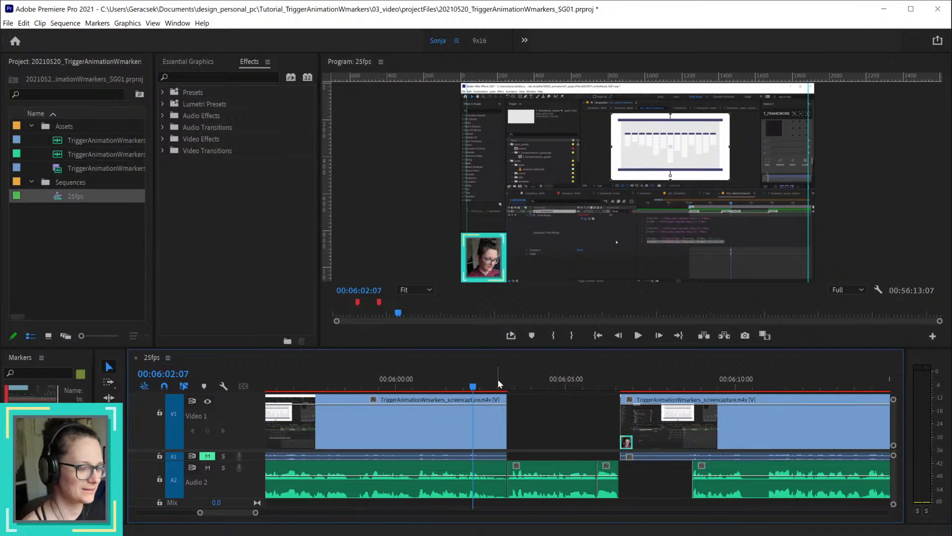
{"action": "left_click_drag", "start_coordinate": [498, 378], "coordinate": [525, 374]}
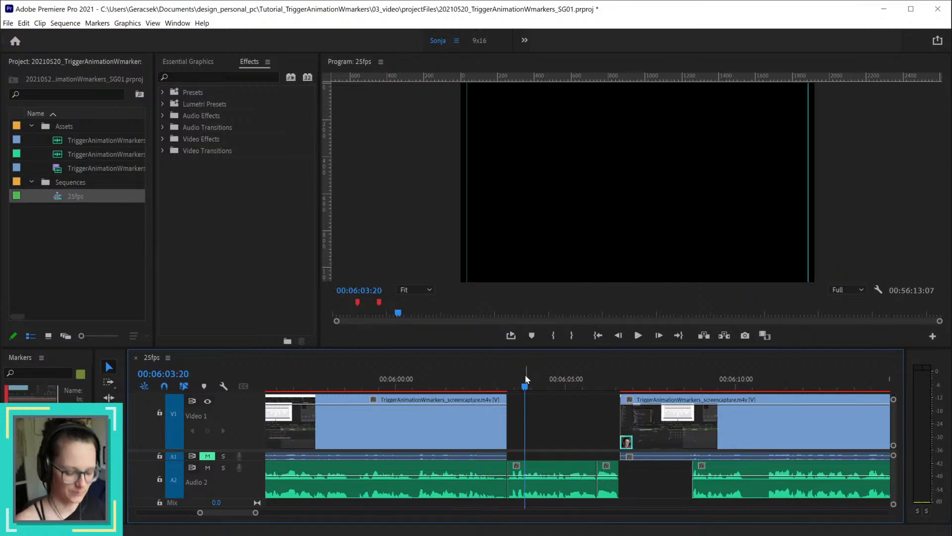
Step: Undo the recent voice-over cuts, moves and deletions and the last screen capture deletion before 00:06:29:01
{"action": "key", "text": "ctrl+z"}
{"action": "key", "text": "ctrl+z"}
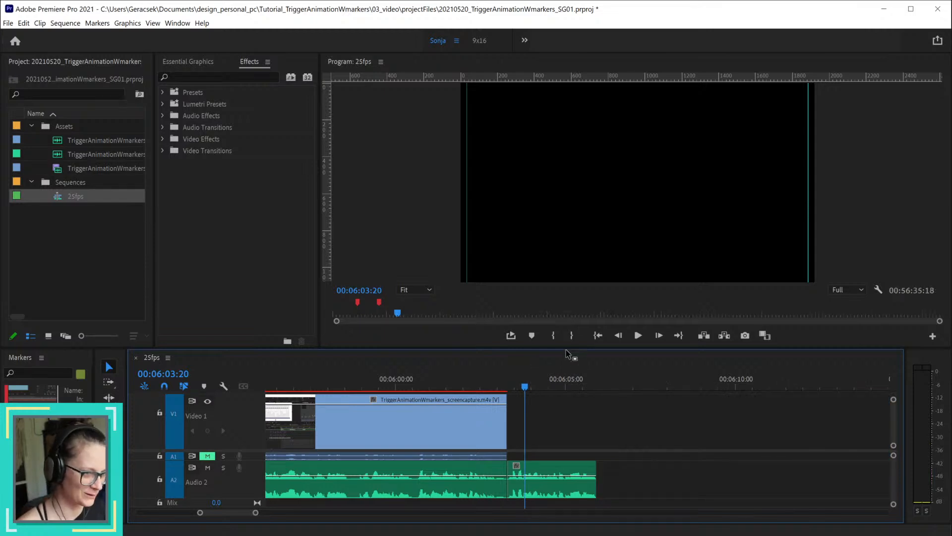
{"action": "key", "text": "ctrl+z"}
{"action": "key", "text": "ctrl+shift+z"}
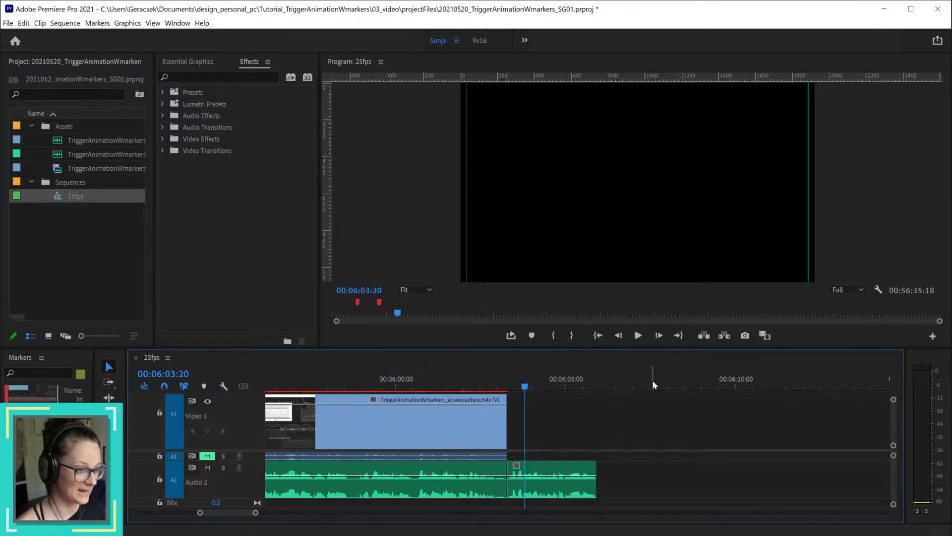
{"action": "key", "text": "ctrl+z"}
{"action": "key", "text": "minus"}
{"action": "key", "text": "minus"}
{"action": "key", "text": "minus"}
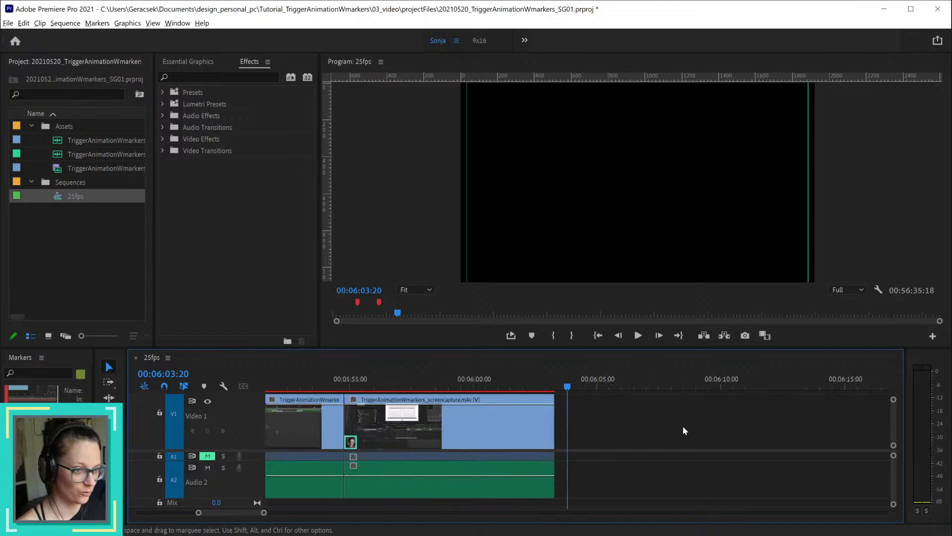
{"action": "scroll", "coordinate": [838, 452], "scroll_direction": "down", "scroll_amount": 5}
{"action": "scroll", "coordinate": [865, 448], "scroll_direction": "up", "scroll_amount": 5}
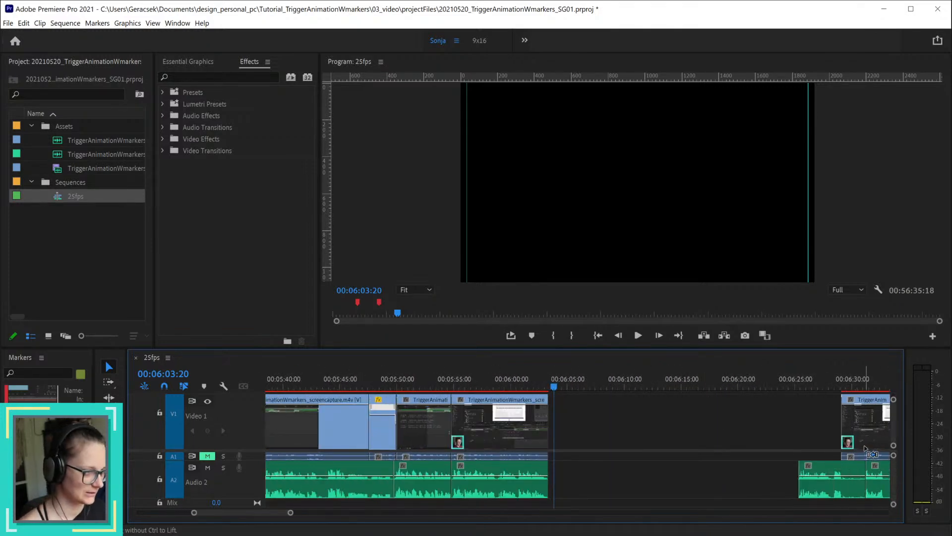
{"action": "key", "text": "ctrl+z"}
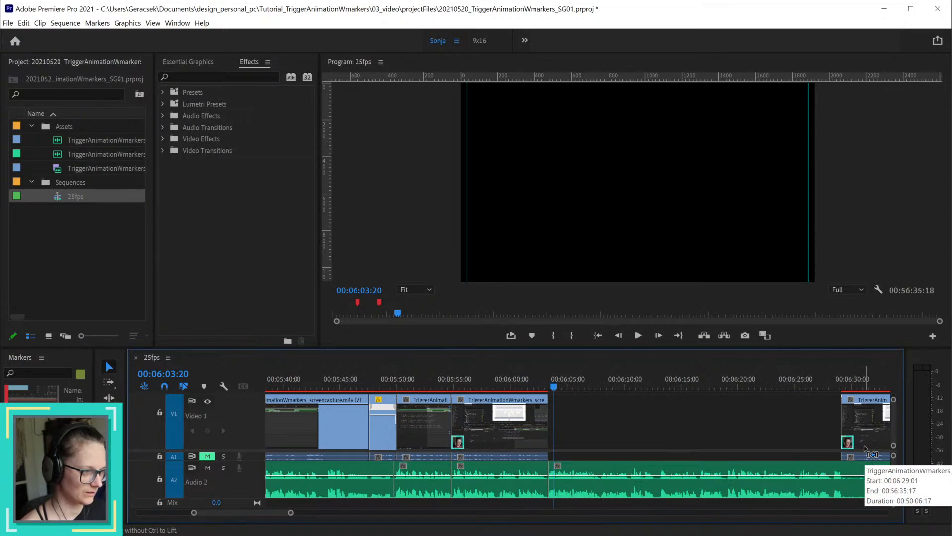
{"action": "key", "text": "ctrl+z"}
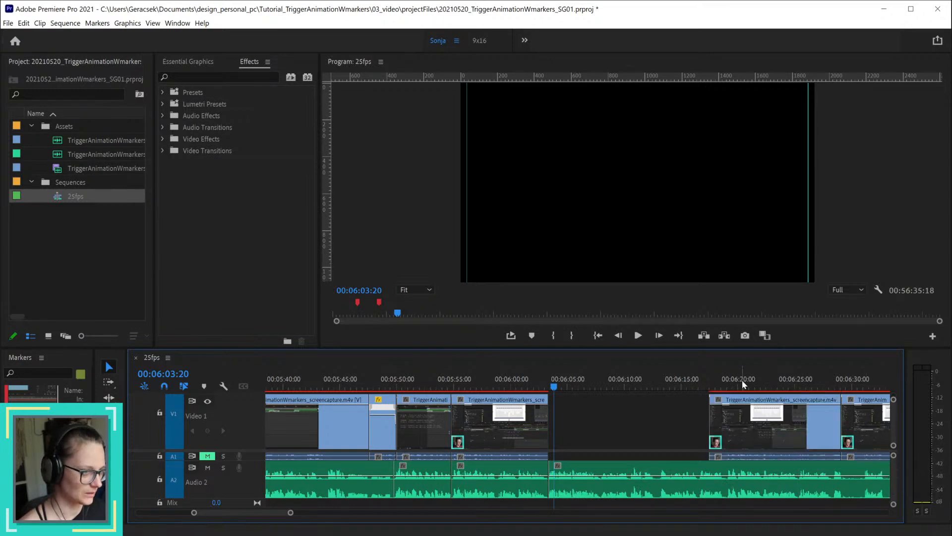
Step: Cut the screen capture and voice-over at 00:06:24:23 and delete both parts before it, leaving a gap back to the previous section
{"action": "left_click_drag", "start_coordinate": [743, 381], "coordinate": [801, 383]}
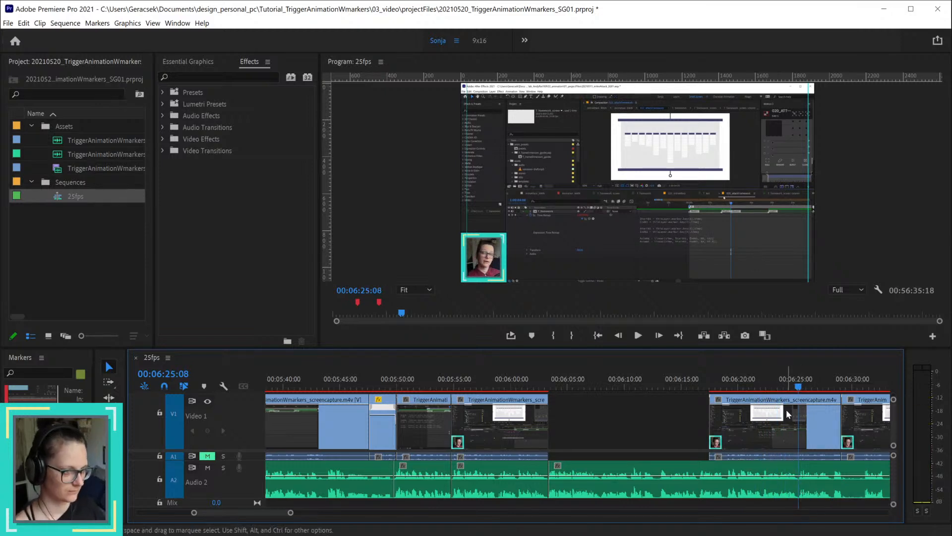
{"action": "left_click", "coordinate": [795, 385]}
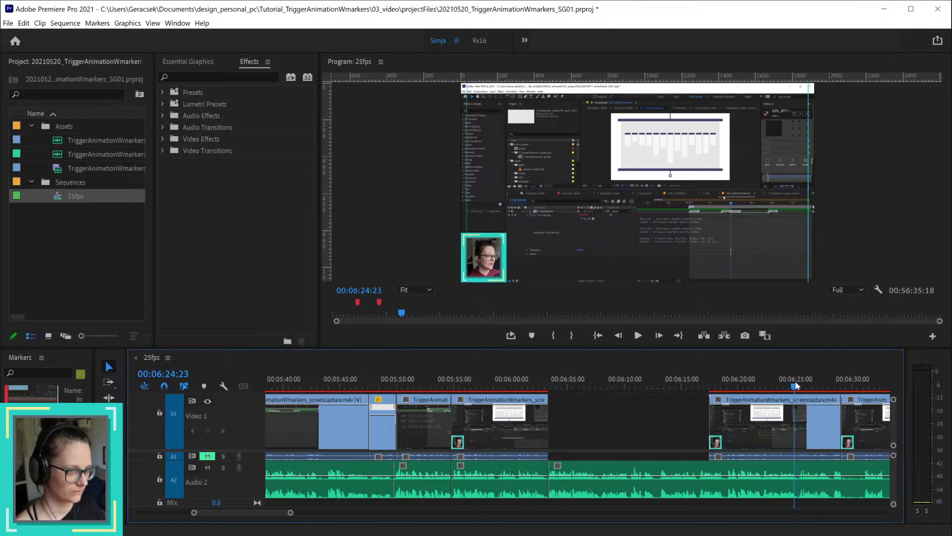
{"action": "scroll", "coordinate": [818, 420], "scroll_direction": "up", "scroll_amount": 2}
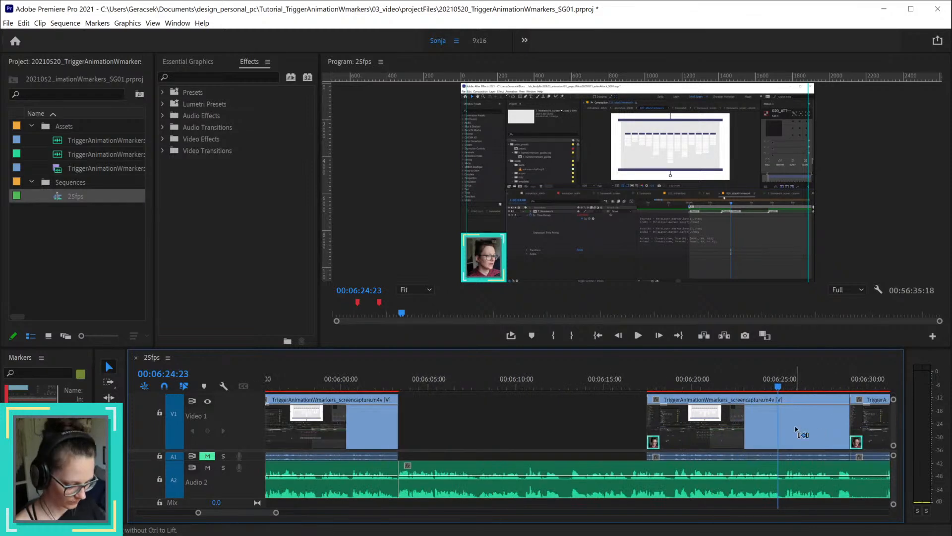
{"action": "key", "text": "ctrl+k"}
{"action": "left_click", "coordinate": [749, 429]}
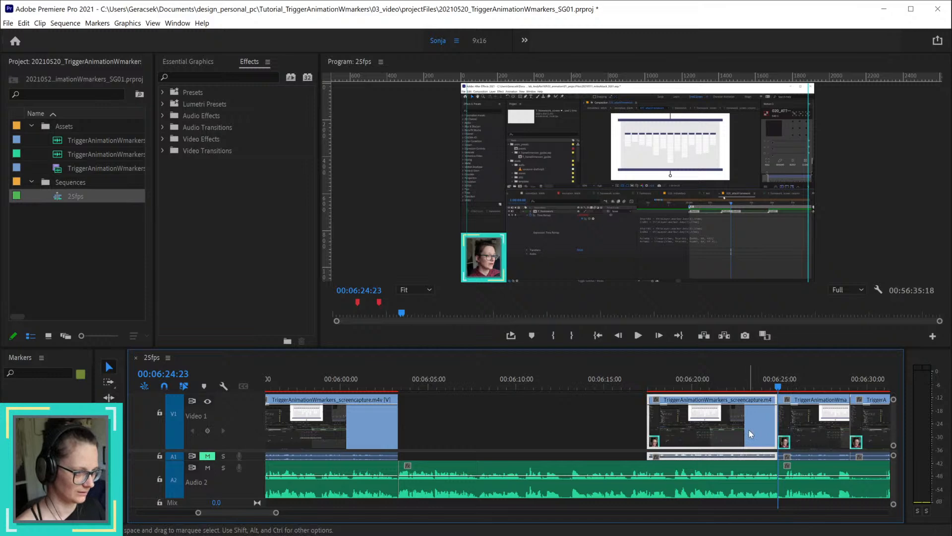
{"action": "key", "text": "Delete"}
{"action": "key", "text": "space"}
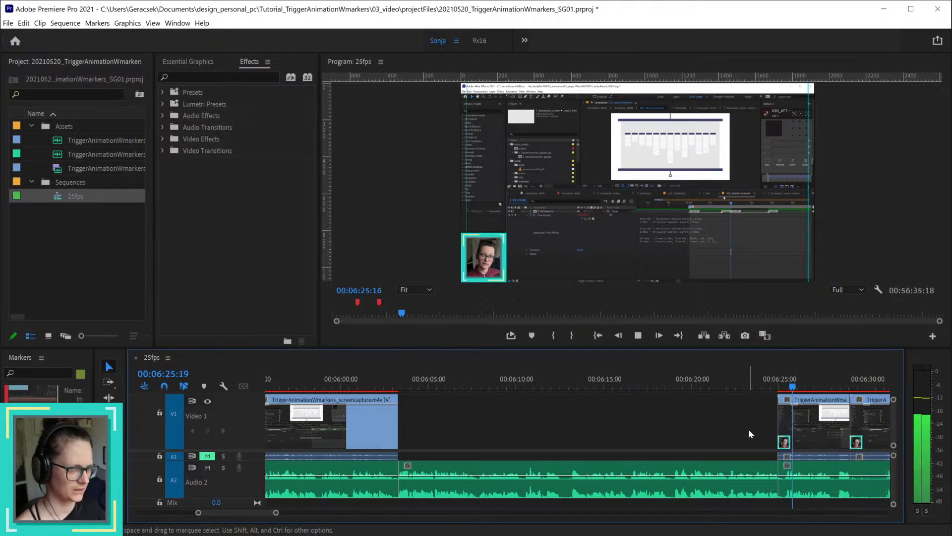
{"action": "key", "text": "space"}
{"action": "left_click", "coordinate": [745, 470]}
{"action": "key", "text": "Delete"}
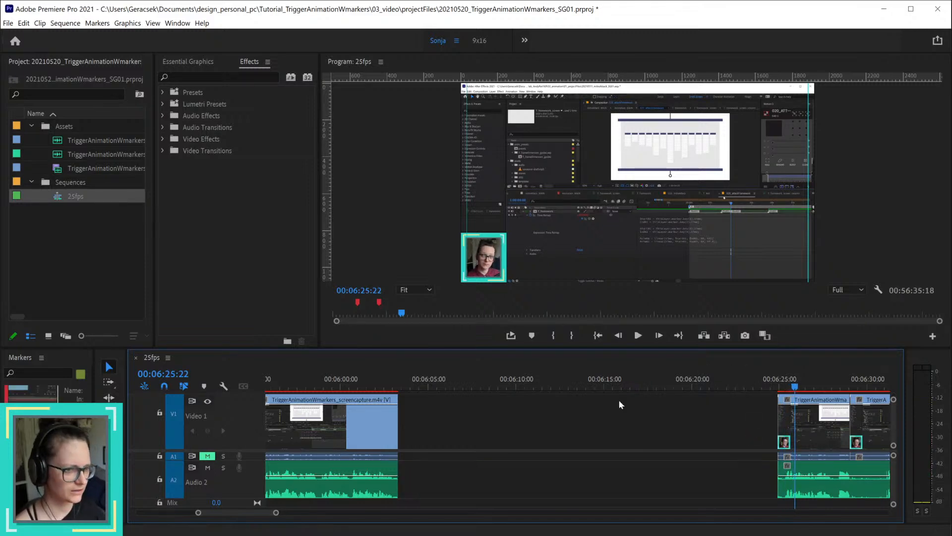
Step: Delete the short screen capture piece after the gap and extend the following screen capture back to the voice-over's start
{"action": "left_click", "coordinate": [380, 386]}
{"action": "left_click_drag", "start_coordinate": [380, 386], "coordinate": [392, 385]}
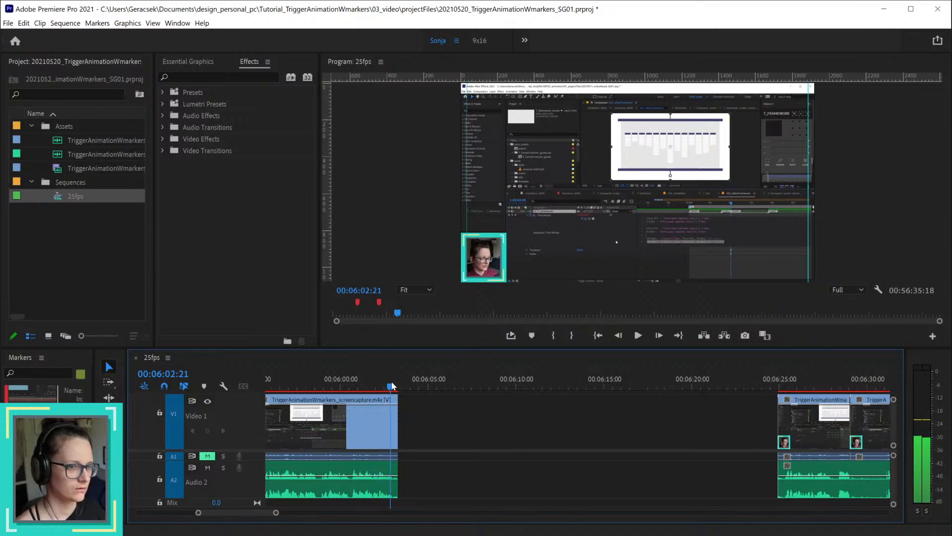
{"action": "scroll", "coordinate": [741, 482], "scroll_direction": "down", "scroll_amount": 5}
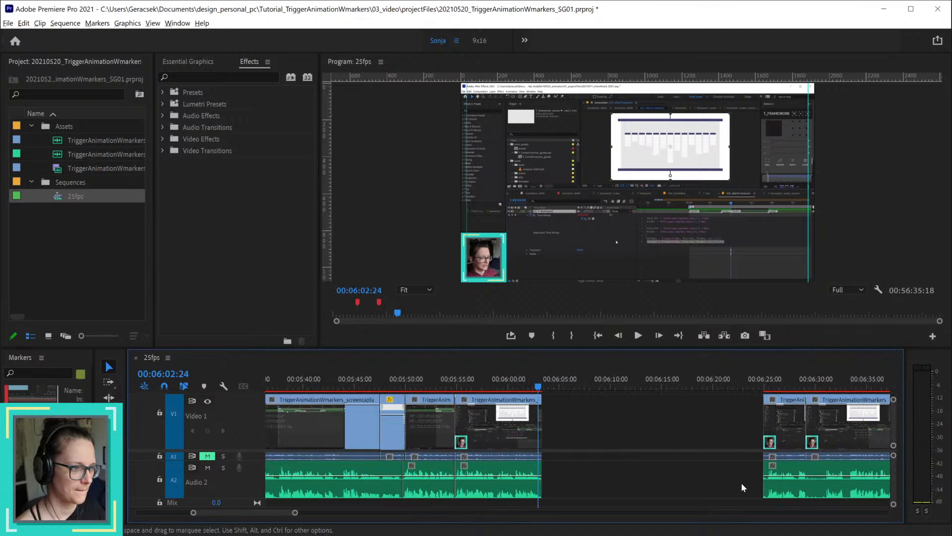
{"action": "scroll", "coordinate": [885, 460], "scroll_direction": "up", "scroll_amount": 7}
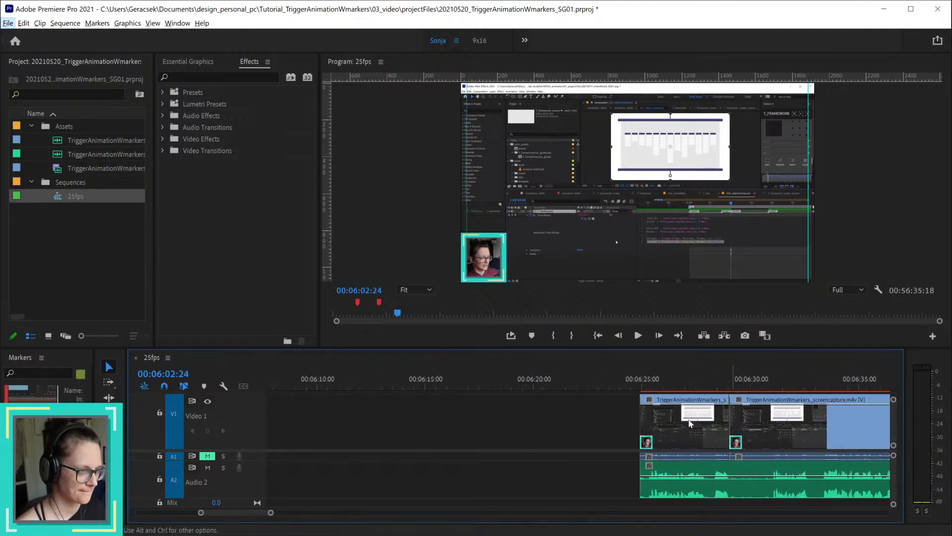
{"action": "left_click", "coordinate": [717, 421]}
{"action": "left_click_drag", "start_coordinate": [722, 421], "coordinate": [641, 421]}
{"action": "left_click_drag", "start_coordinate": [645, 388], "coordinate": [680, 387]}
{"action": "scroll", "coordinate": [544, 452], "scroll_direction": "down", "scroll_amount": 4}
{"action": "scroll", "coordinate": [571, 445], "scroll_direction": "up", "scroll_amount": 3}
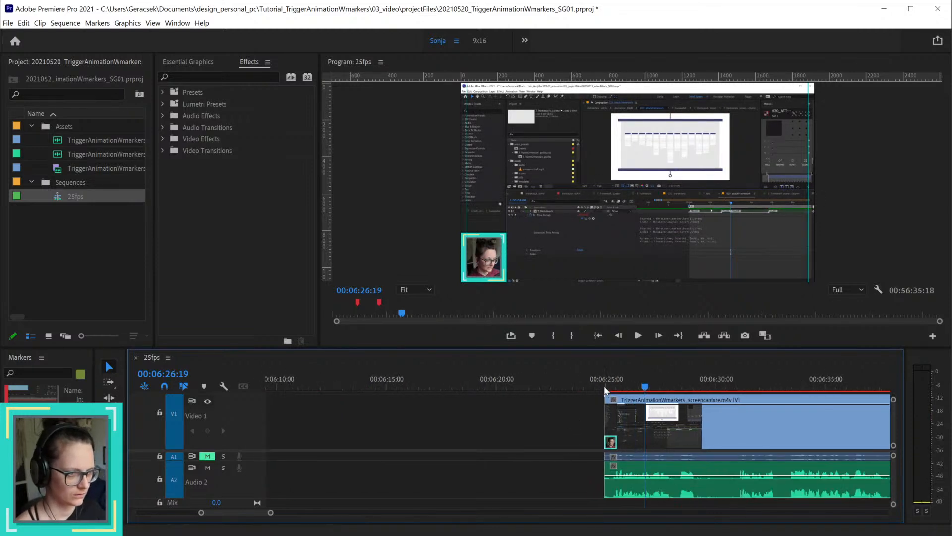
Step: Trim the screen capture's start to 00:06:24:20 and ripple-delete the gap separating it from the previous section
{"action": "left_click_drag", "start_coordinate": [603, 387], "coordinate": [600, 391]}
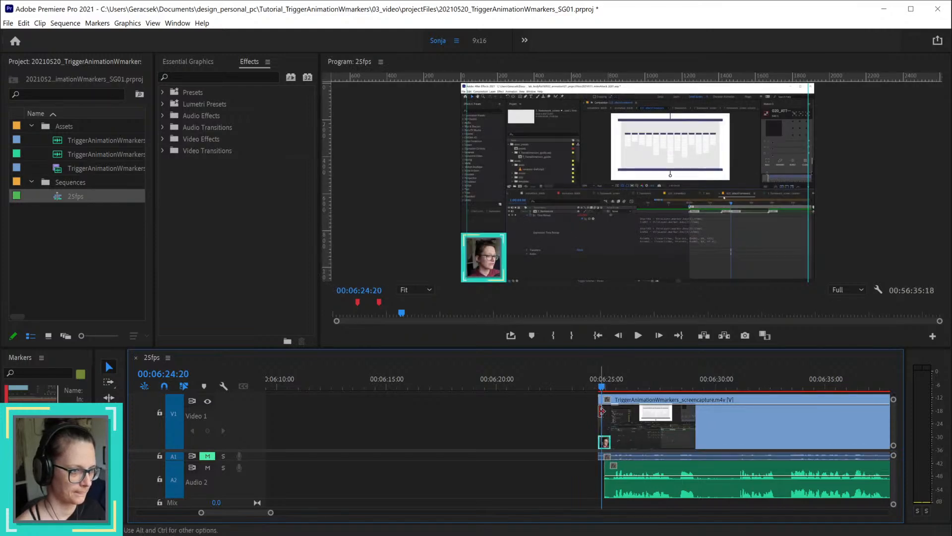
{"action": "left_click_drag", "start_coordinate": [601, 410], "coordinate": [602, 411]}
{"action": "scroll", "coordinate": [618, 455], "scroll_direction": "down", "scroll_amount": 2}
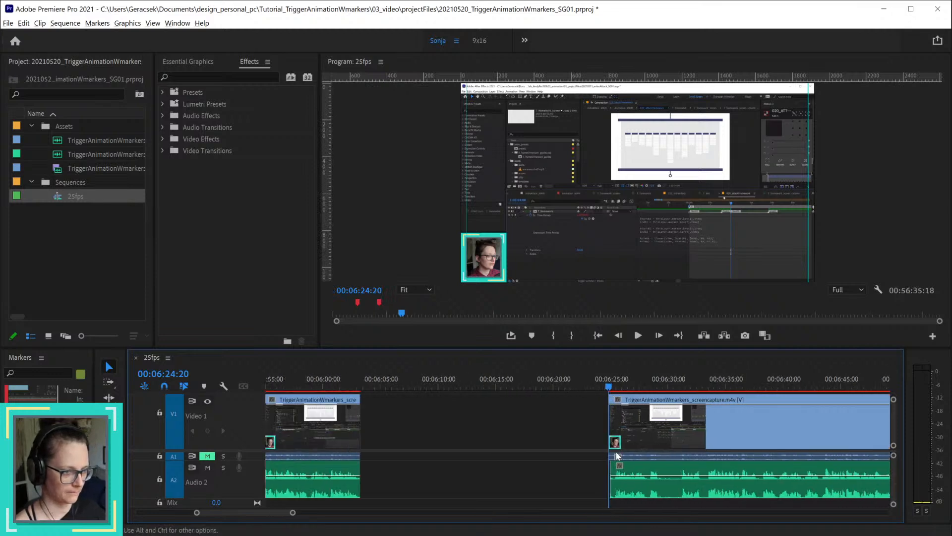
{"action": "scroll", "coordinate": [618, 455], "scroll_direction": "down", "scroll_amount": 1}
{"action": "right_click", "coordinate": [494, 415]}
{"action": "left_click", "coordinate": [516, 421]}
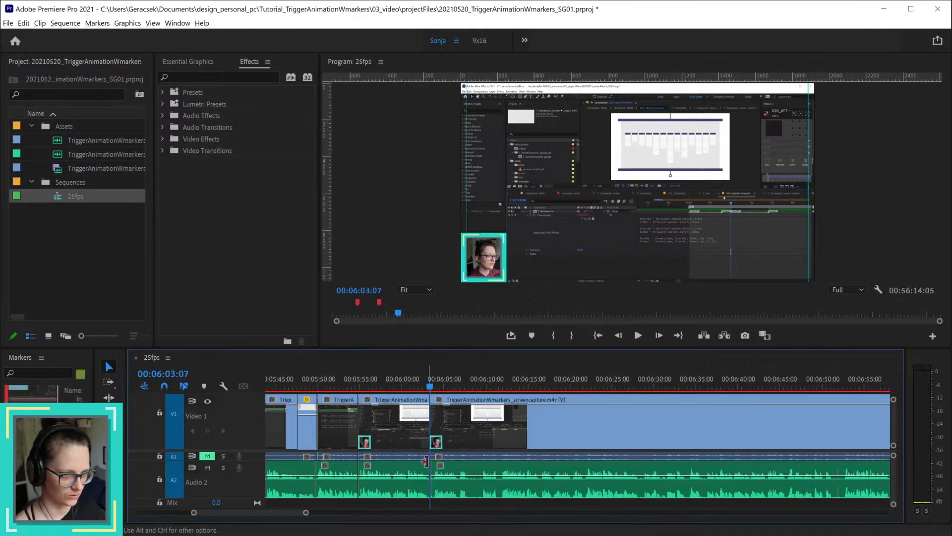
Step: Shift the section after 00:06:03:07 a few frames earlier to close the small voice-over gap at the join
{"action": "scroll", "coordinate": [425, 462], "scroll_direction": "up", "scroll_amount": 4}
{"action": "key", "text": "alt"}
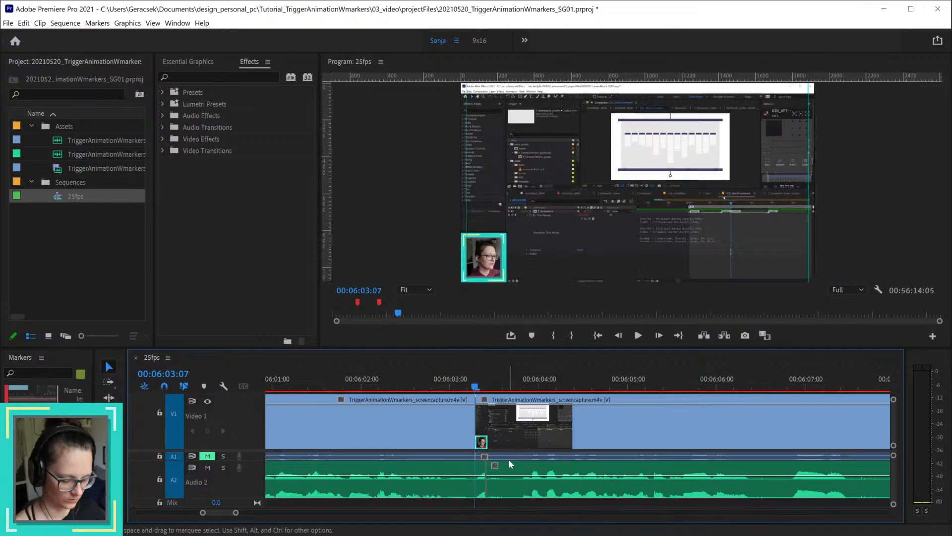
{"action": "left_click", "coordinate": [486, 486]}
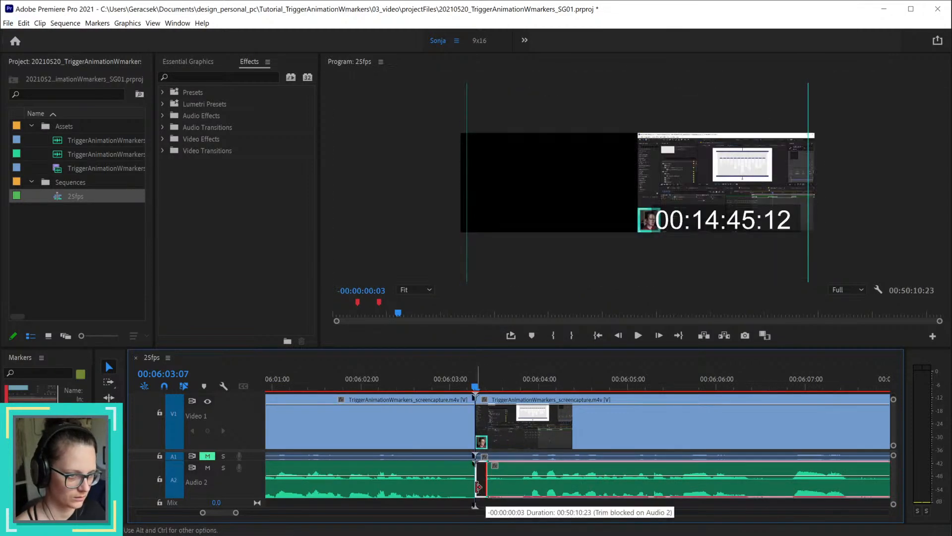
{"action": "left_click", "coordinate": [537, 438]}
{"action": "scroll", "coordinate": [536, 439], "scroll_direction": "down", "scroll_amount": 3}
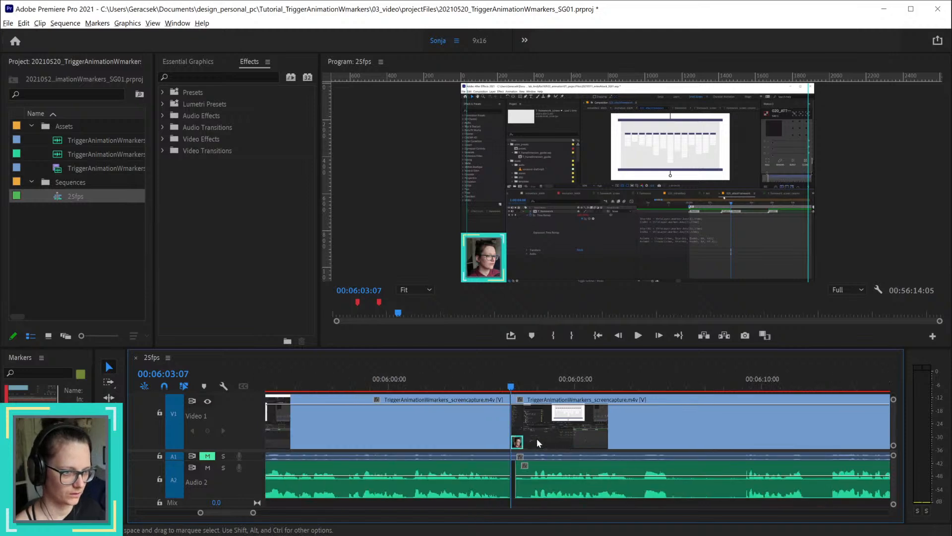
{"action": "left_click_drag", "start_coordinate": [594, 433], "coordinate": [585, 442]}
Step: Play back the joined section from 00:06:01:08 to check the transition and find the next unwanted part
{"action": "scroll", "coordinate": [579, 445], "scroll_direction": "down", "scroll_amount": 2}
{"action": "left_click", "coordinate": [525, 387]}
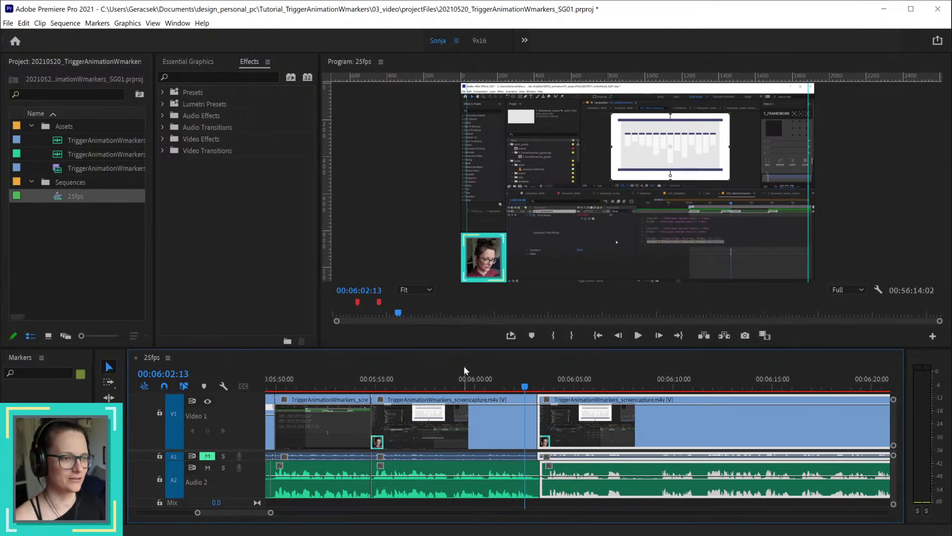
{"action": "left_click", "coordinate": [502, 383]}
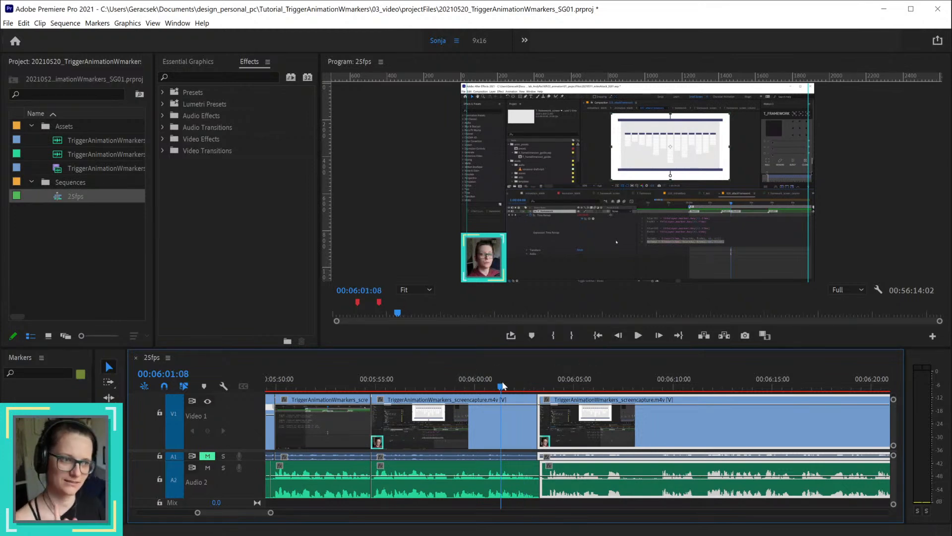
{"action": "key", "text": "space"}
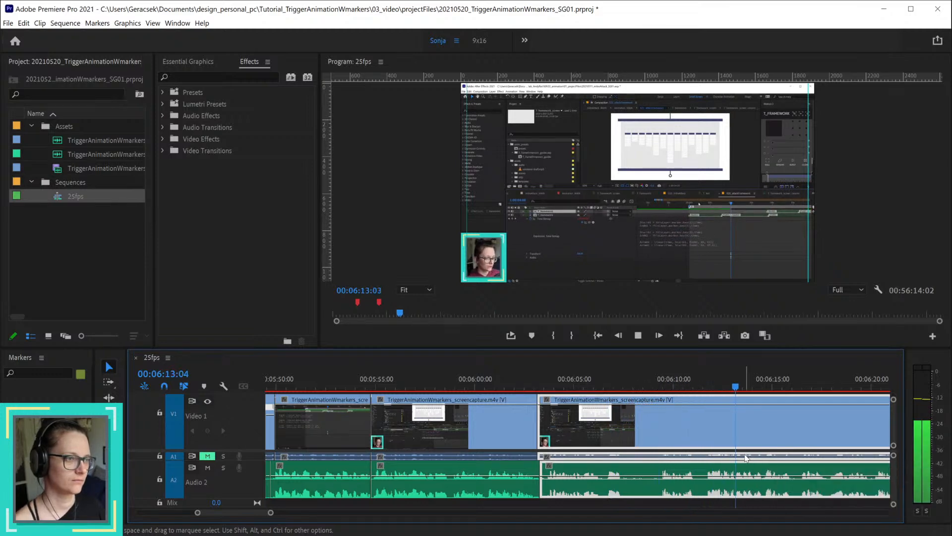
{"action": "scroll", "coordinate": [734, 482], "scroll_direction": "down", "scroll_amount": 3}
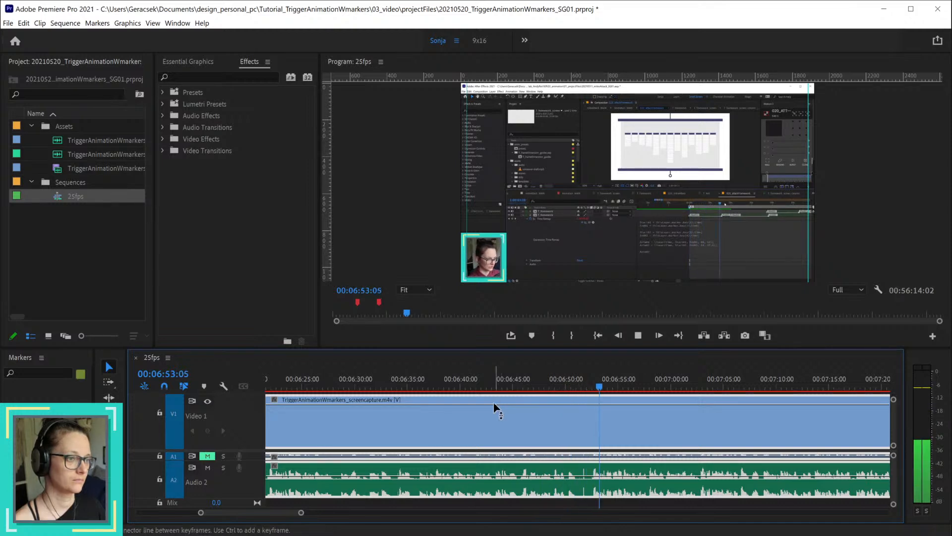
Step: Cut the screen capture and voice-over at about 00:06:51 and at 00:06:51:22, and ripple-delete the short piece in between
{"action": "left_click", "coordinate": [574, 384]}
{"action": "left_click_drag", "start_coordinate": [575, 385], "coordinate": [586, 389]}
{"action": "key", "text": "ctrl+k"}
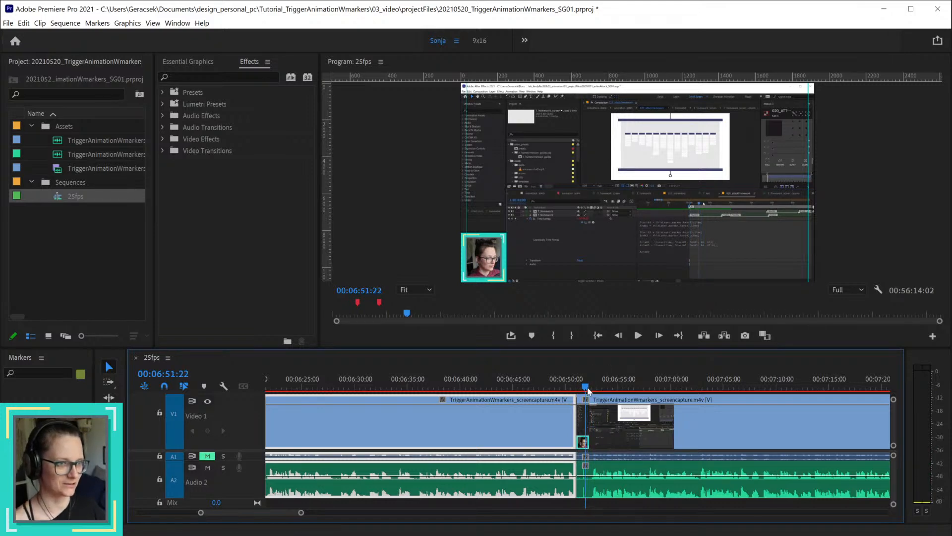
{"action": "left_click_drag", "start_coordinate": [615, 430], "coordinate": [626, 433]}
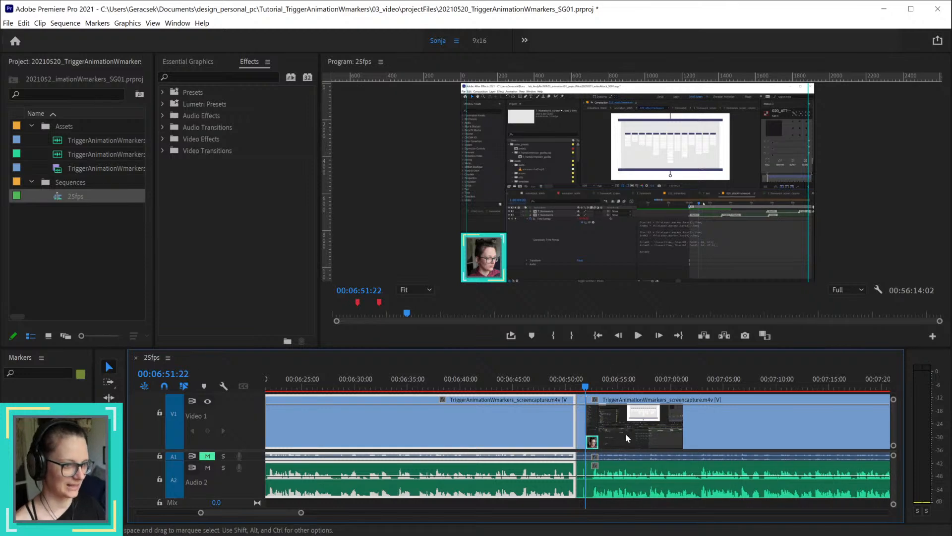
{"action": "left_click", "coordinate": [581, 437]}
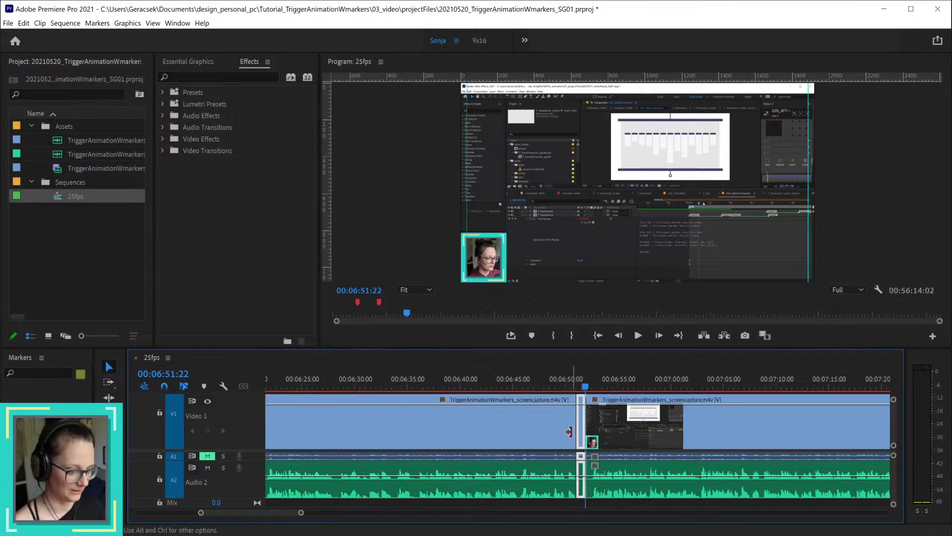
{"action": "key", "text": "shift+Delete"}
Step: Review the new cut near 00:06:51 by playing from 00:06:47:20 and again from 00:06:49:22
{"action": "left_click", "coordinate": [542, 383]}
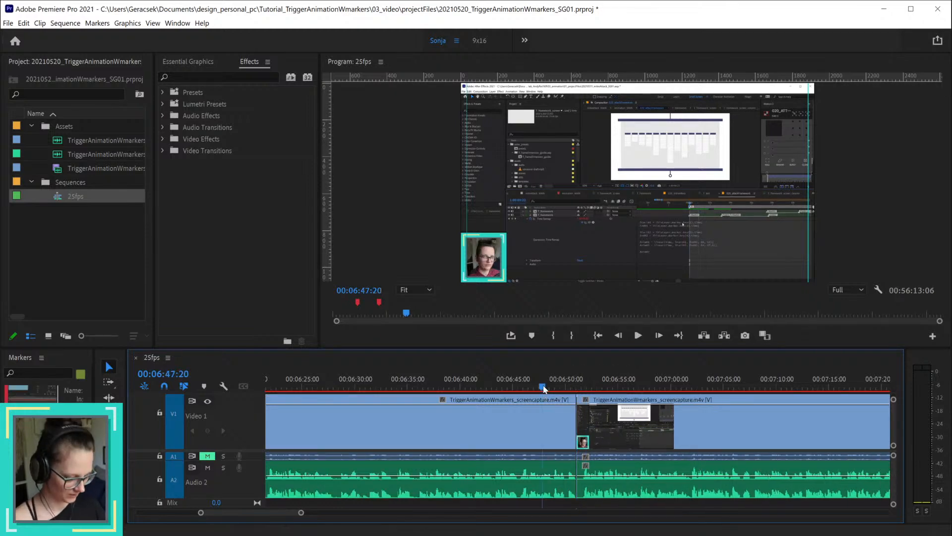
{"action": "key", "text": "space"}
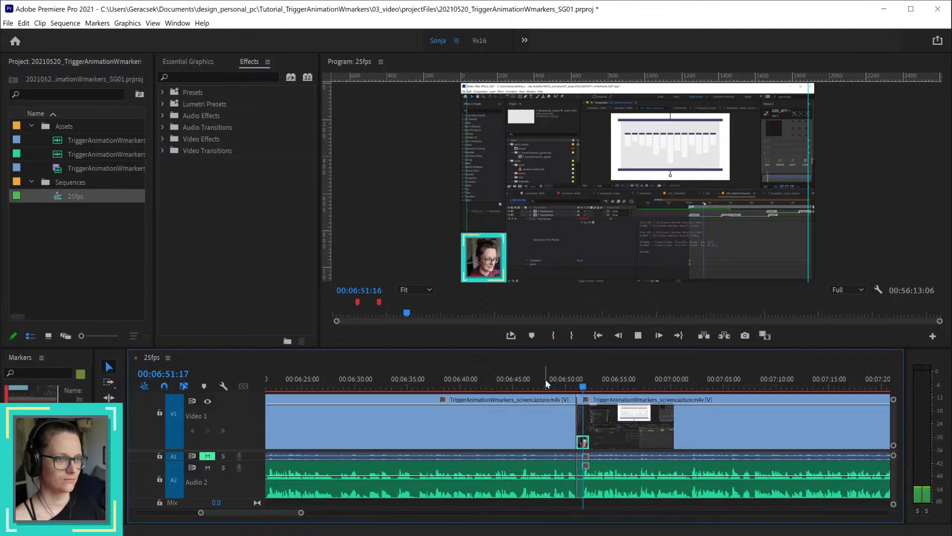
{"action": "key", "text": "space"}
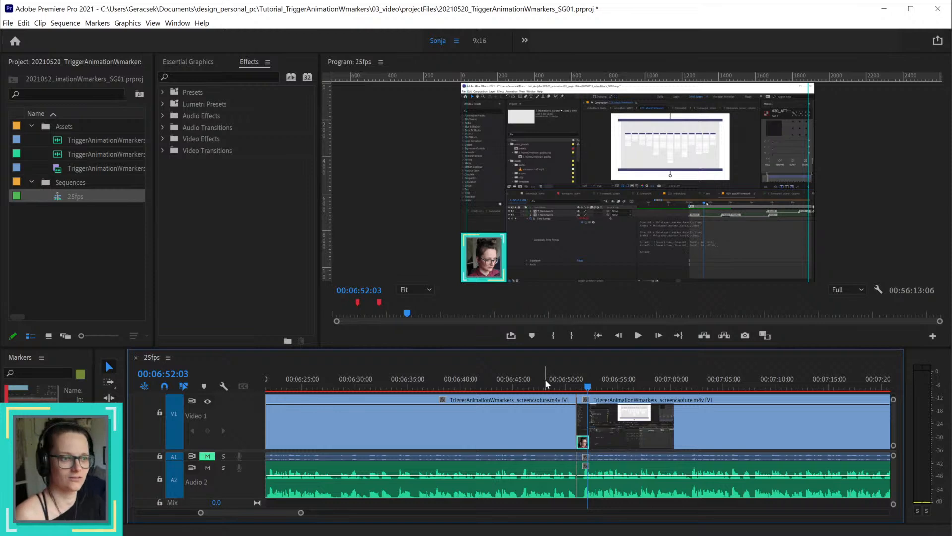
{"action": "left_click_drag", "start_coordinate": [571, 386], "coordinate": [566, 390]}
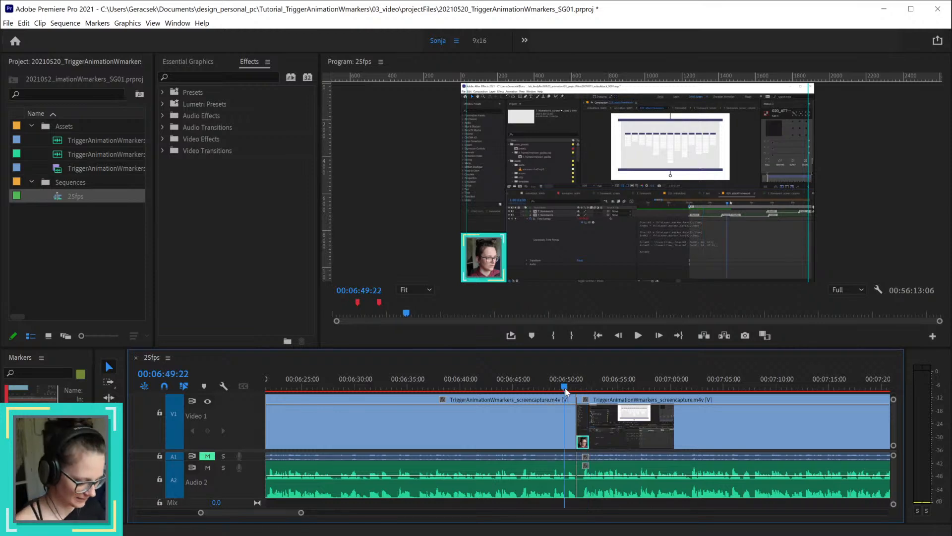
{"action": "key", "text": "space"}
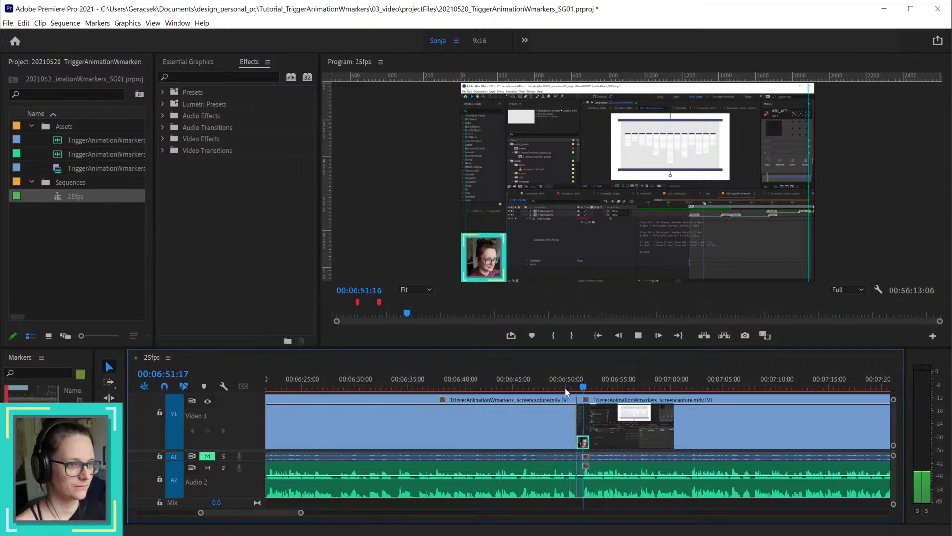
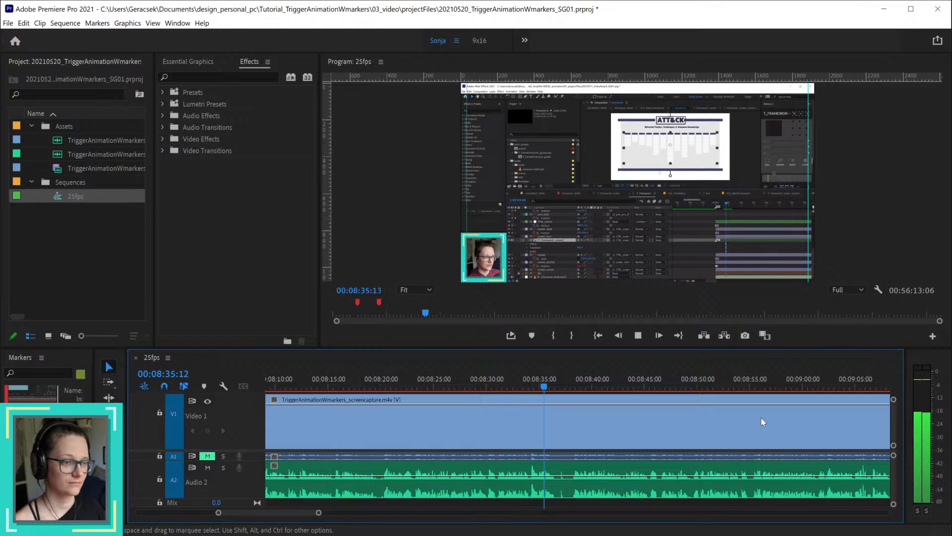
{"action": "key", "text": "space"}
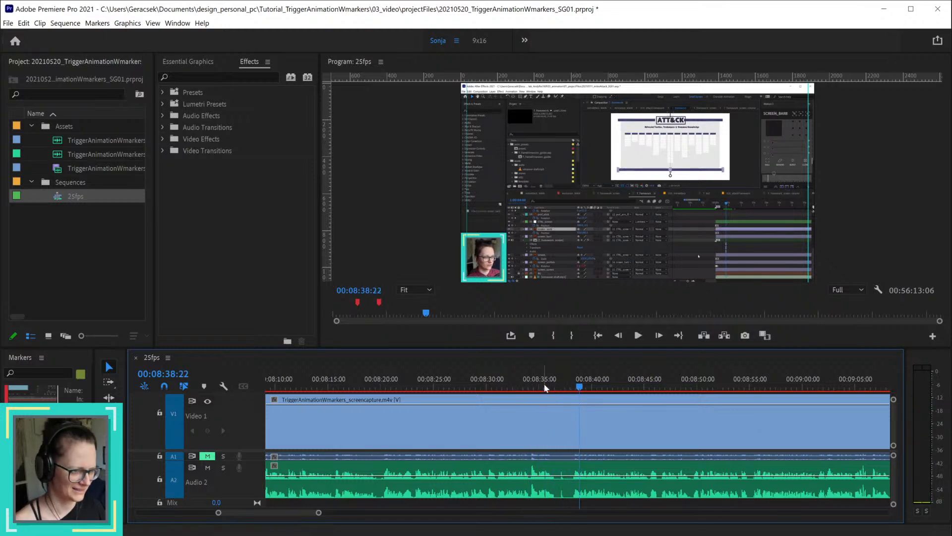
{"action": "left_click", "coordinate": [556, 382]}
{"action": "key", "text": "ctrl+k"}
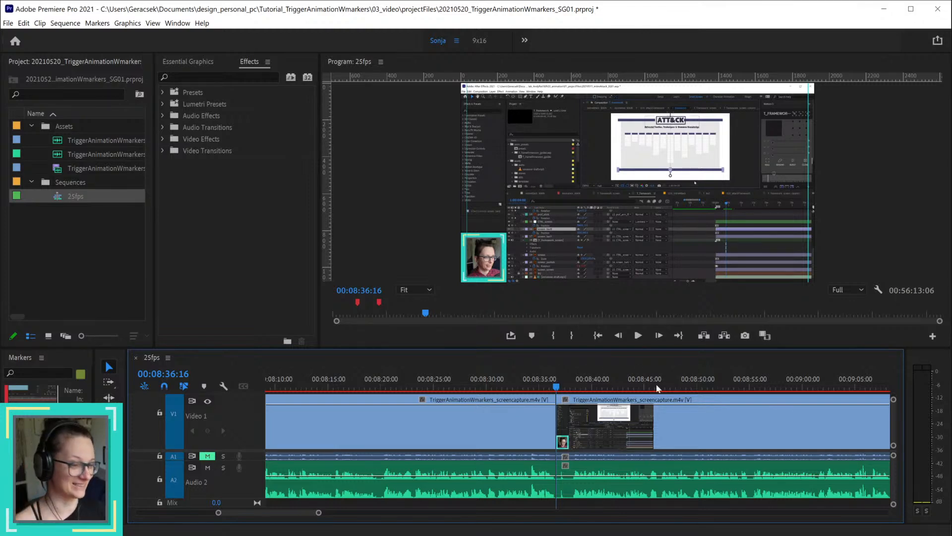
{"action": "mouse_move", "coordinate": [557, 388]}
{"action": "left_mouse_down"}
{"action": "mouse_move", "coordinate": [571, 389]}
{"action": "mouse_move", "coordinate": [551, 389]}
{"action": "mouse_move", "coordinate": [563, 389]}
{"action": "left_mouse_up"}
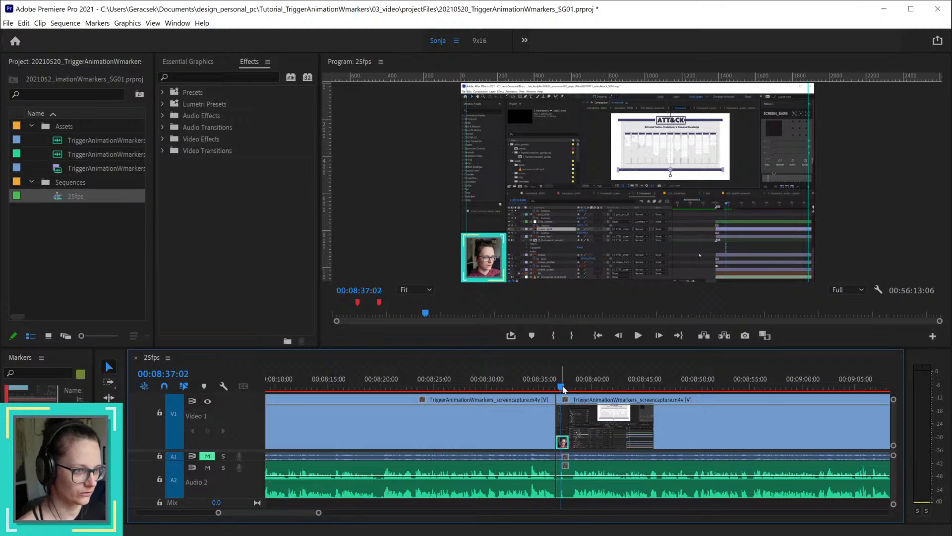
{"action": "key", "text": "ctrl+z"}
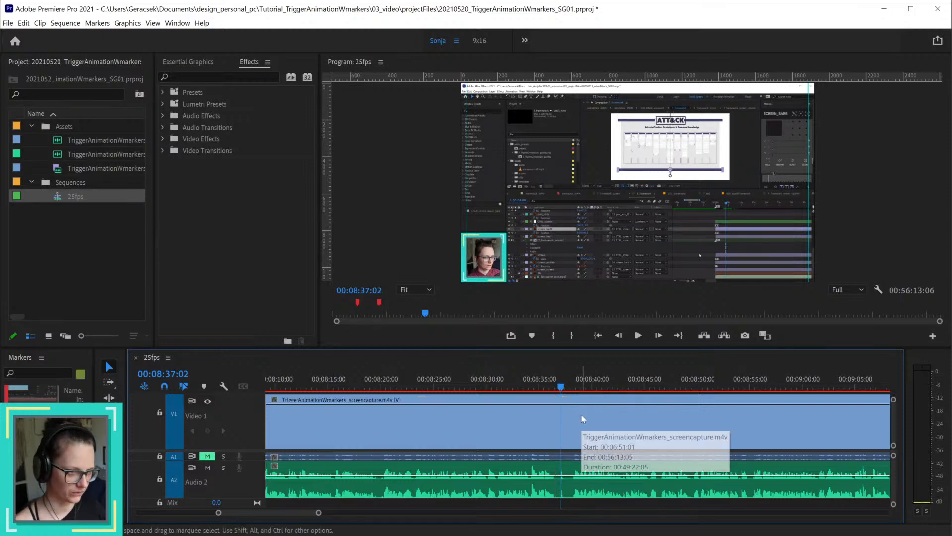
Step: Cut the screen capture and voice-over at 00:08:37:02 and 00:08:38:04, and ripple-delete the short piece in between
{"action": "key", "text": "ctrl+shift+z"}
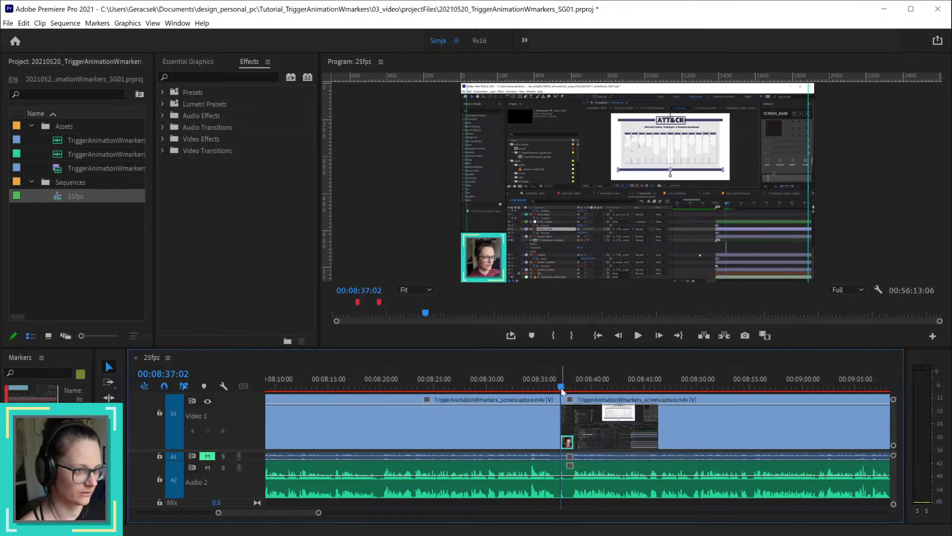
{"action": "left_click_drag", "start_coordinate": [563, 388], "coordinate": [572, 391]}
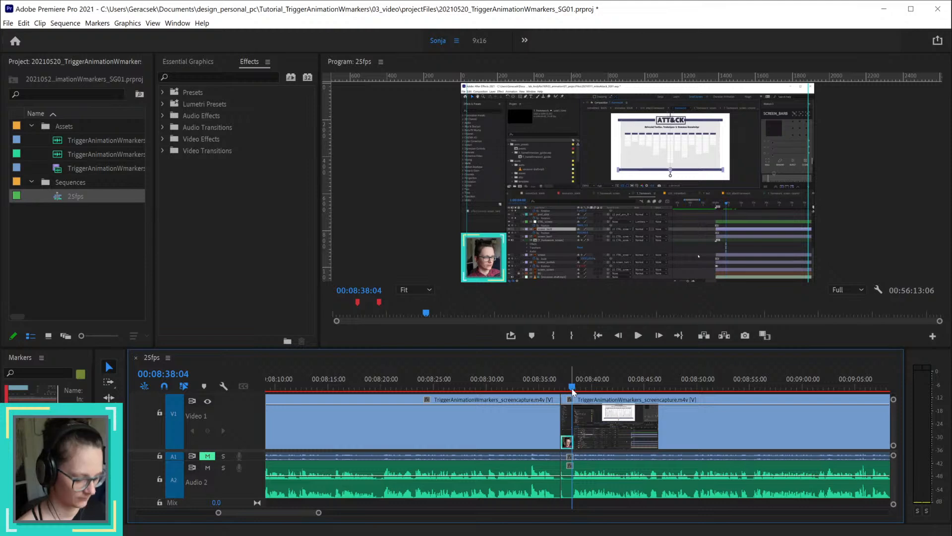
{"action": "key", "text": "ctrl+k"}
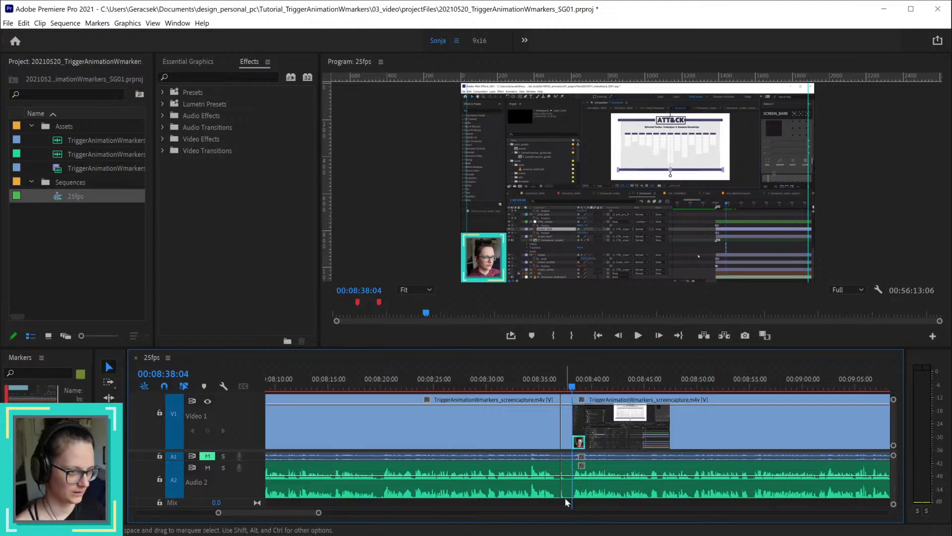
{"action": "left_click", "coordinate": [567, 419]}
{"action": "key", "text": "shift+Delete"}
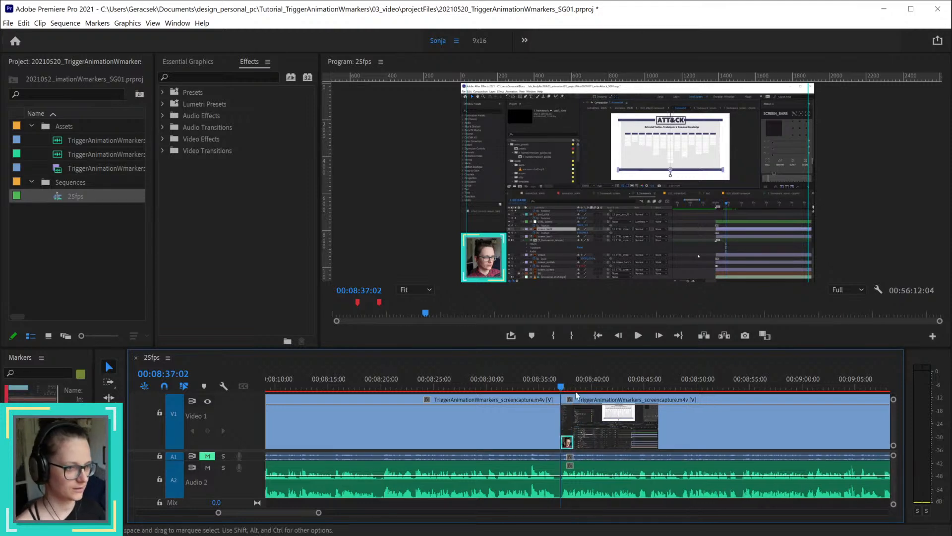
Step: Review the new join at 00:08:37:02 by playing it twice from about 00:08:35:20
{"action": "left_click", "coordinate": [549, 391]}
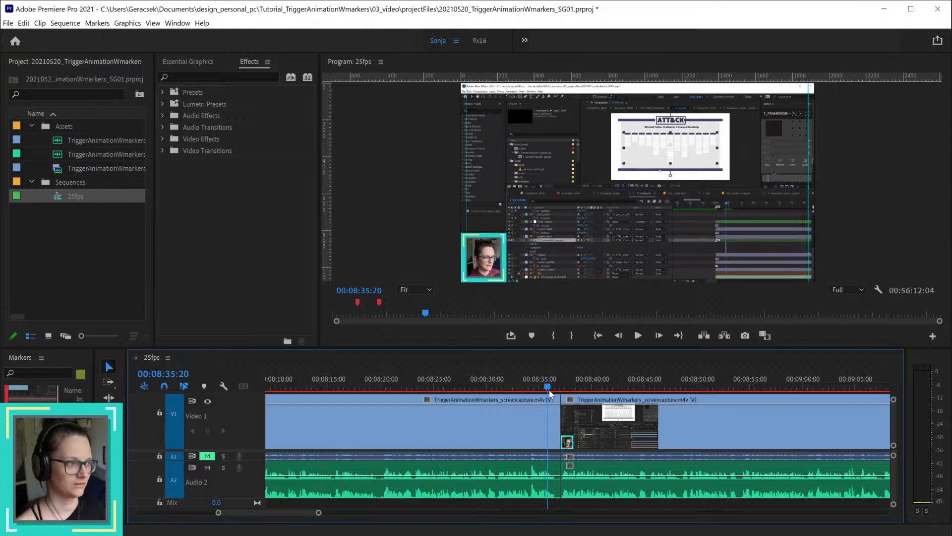
{"action": "key", "text": "space"}
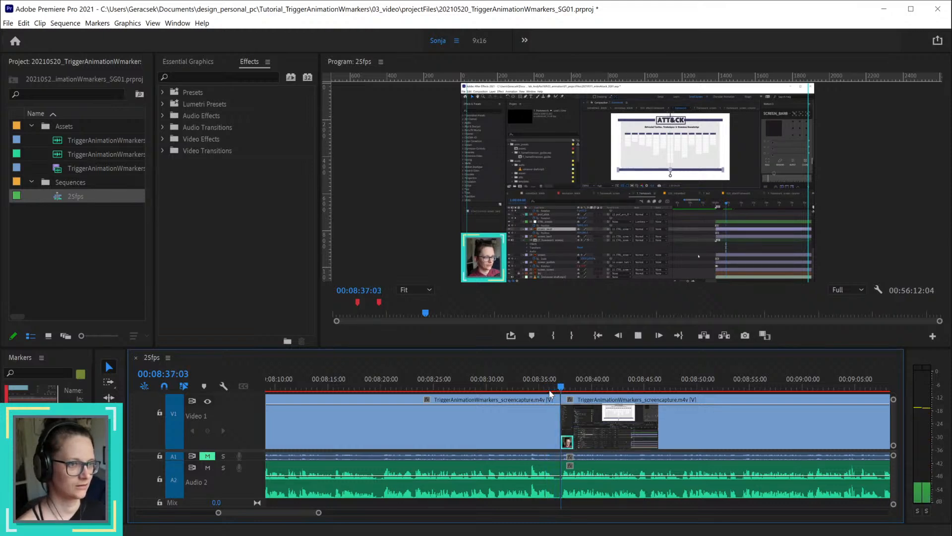
{"action": "key", "text": "space"}
{"action": "left_click", "coordinate": [549, 391]}
{"action": "key", "text": "space"}
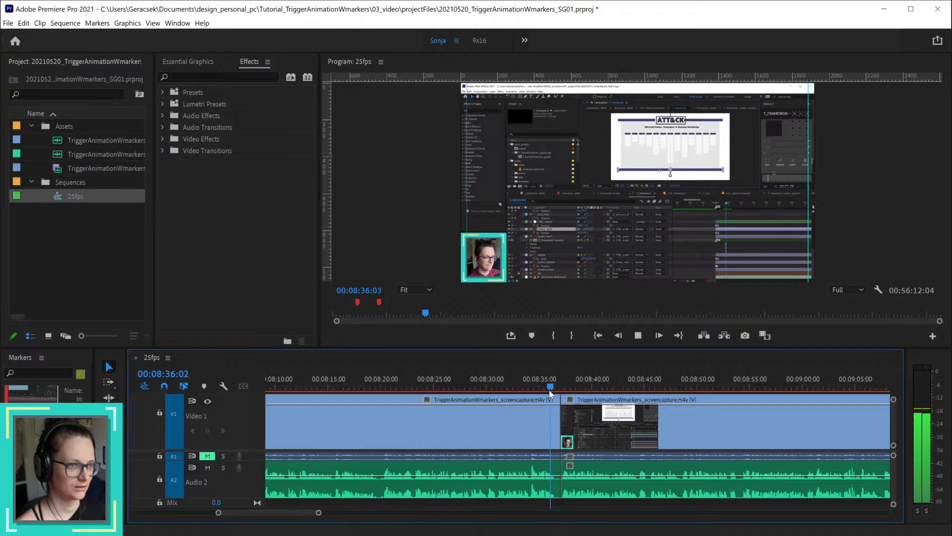
{"action": "key", "text": "space"}
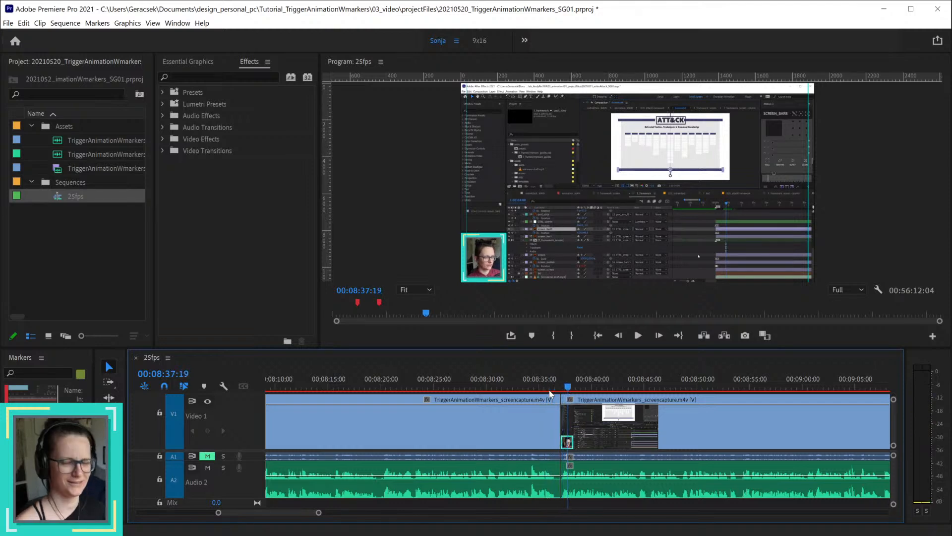
Step: Play on to about 00:09:15:23 to find the next unwanted part, and save the project
{"action": "key", "text": "space"}
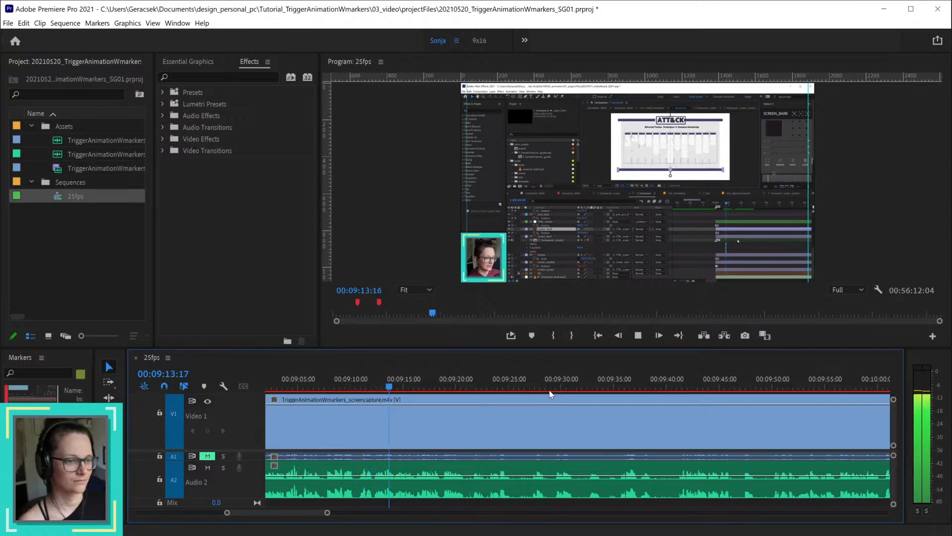
{"action": "key", "text": "space"}
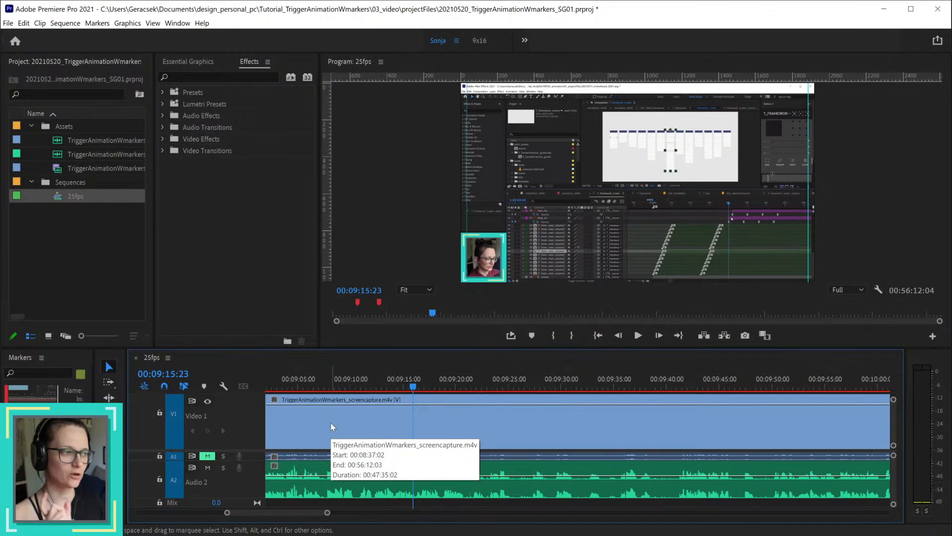
{"action": "key", "text": "ctrl+s"}
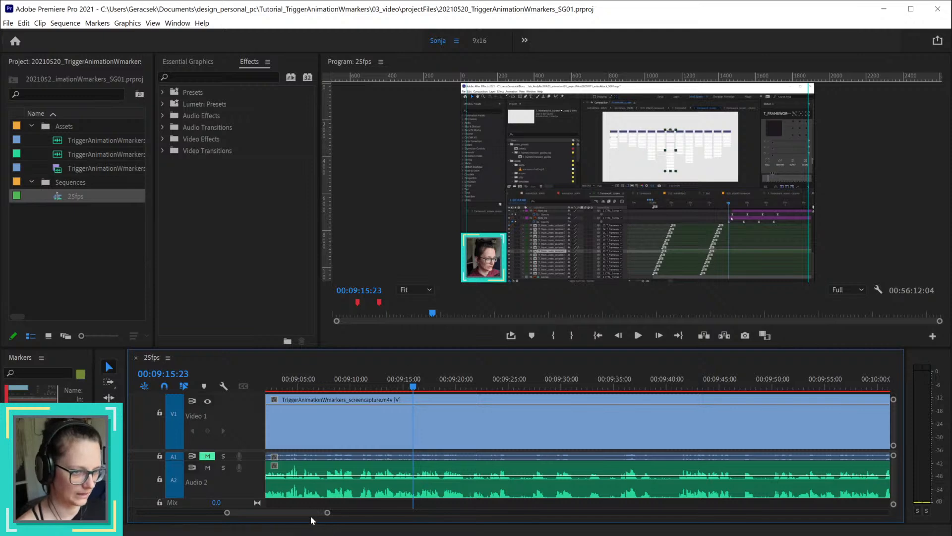
Step: Replay the section leading up to about 00:09:07 to find where the next cut belongs
{"action": "scroll", "coordinate": [308, 513], "scroll_direction": "up", "scroll_amount": 4}
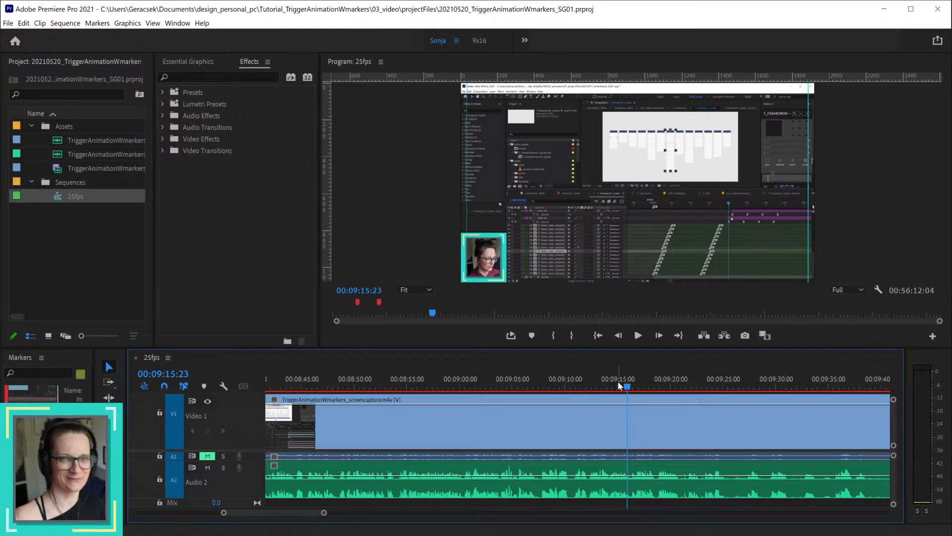
{"action": "left_click_drag", "start_coordinate": [620, 386], "coordinate": [497, 390]}
{"action": "key", "text": "space"}
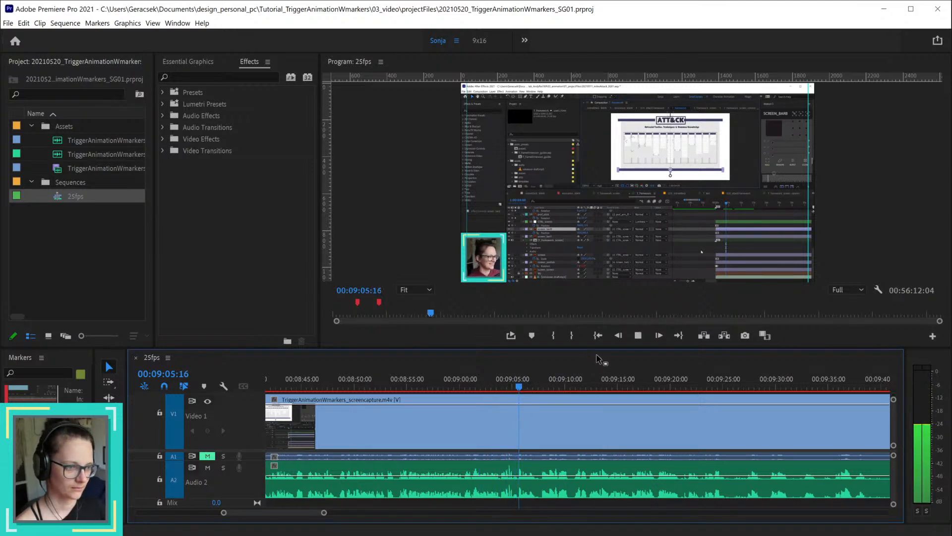
{"action": "left_click", "coordinate": [441, 389]}
{"action": "key", "text": "space"}
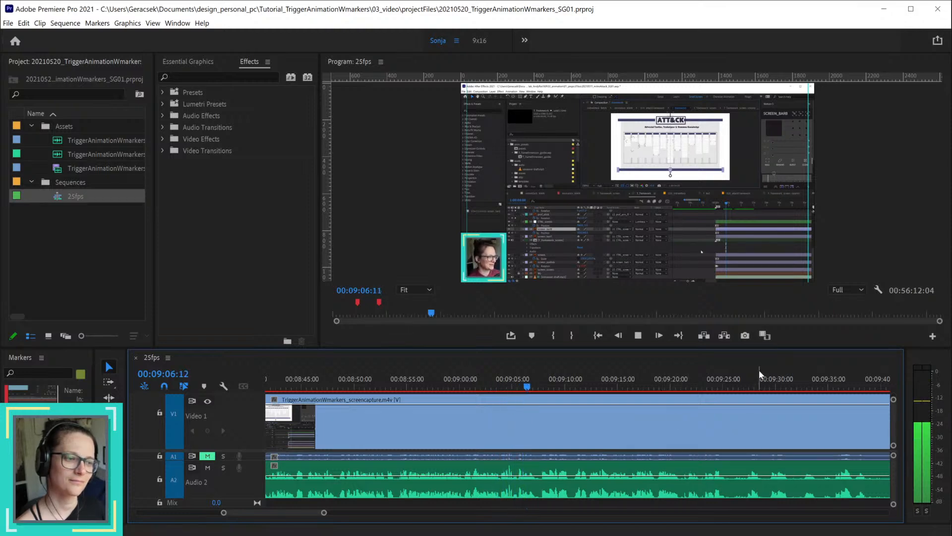
{"action": "key", "text": "space"}
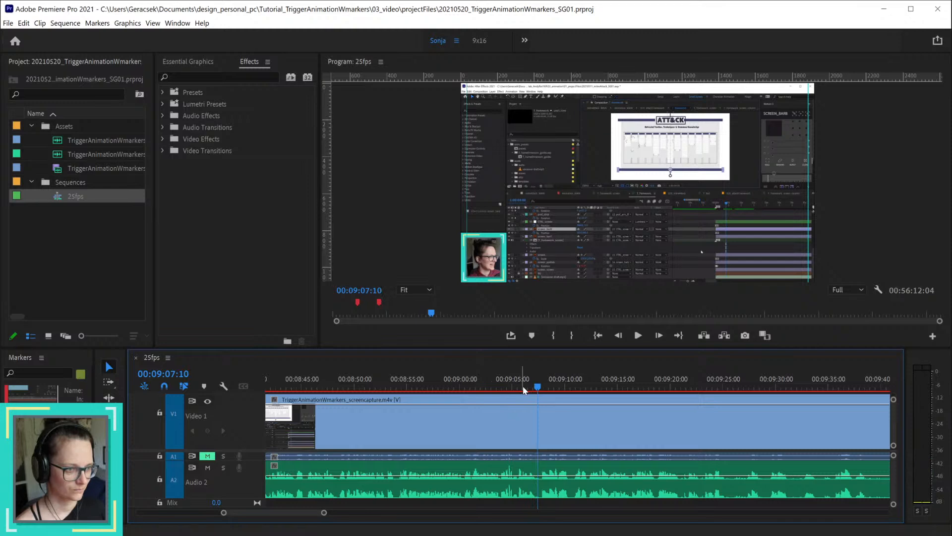
Step: Cut the screen capture and voice-over at 00:09:07:15
{"action": "left_click", "coordinate": [539, 386]}
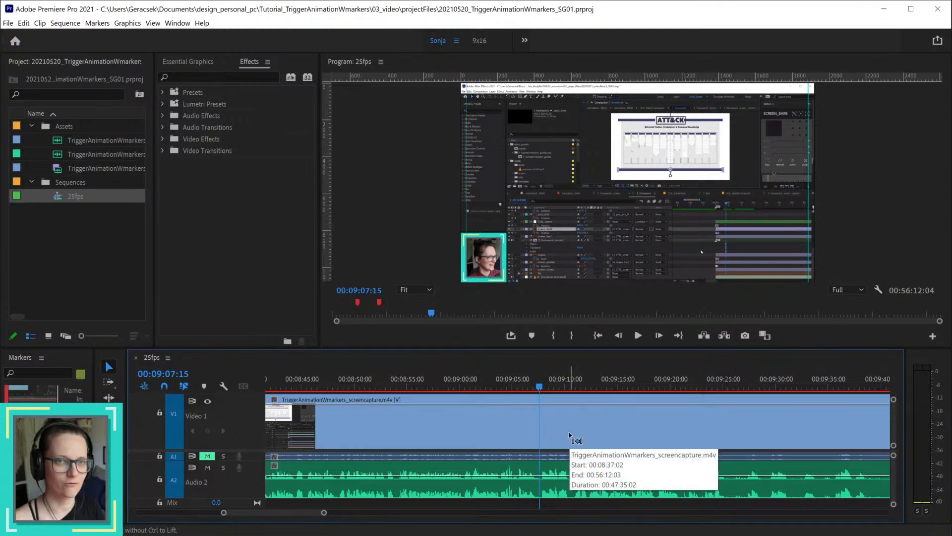
{"action": "key", "text": "ctrl+shift+s"}
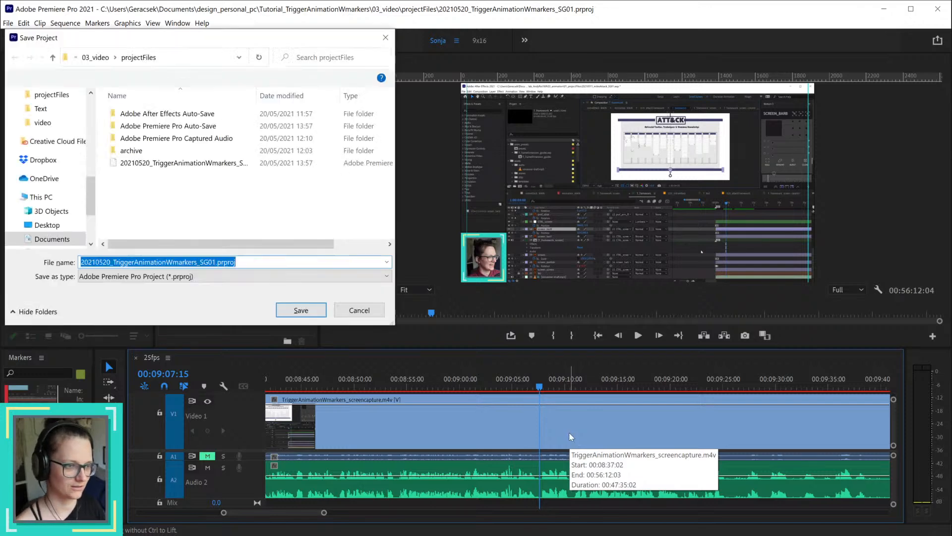
{"action": "left_click", "coordinate": [374, 316]}
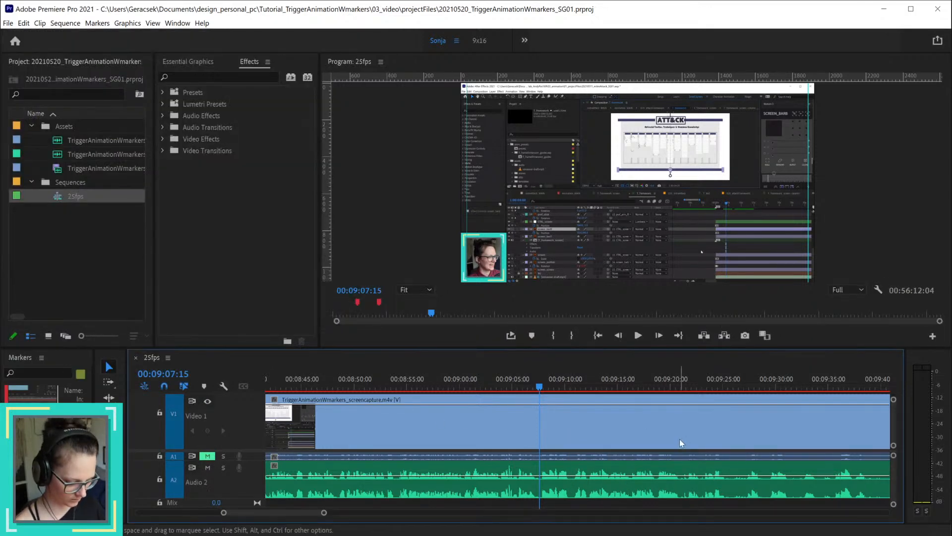
{"action": "key", "text": "ctrl+k"}
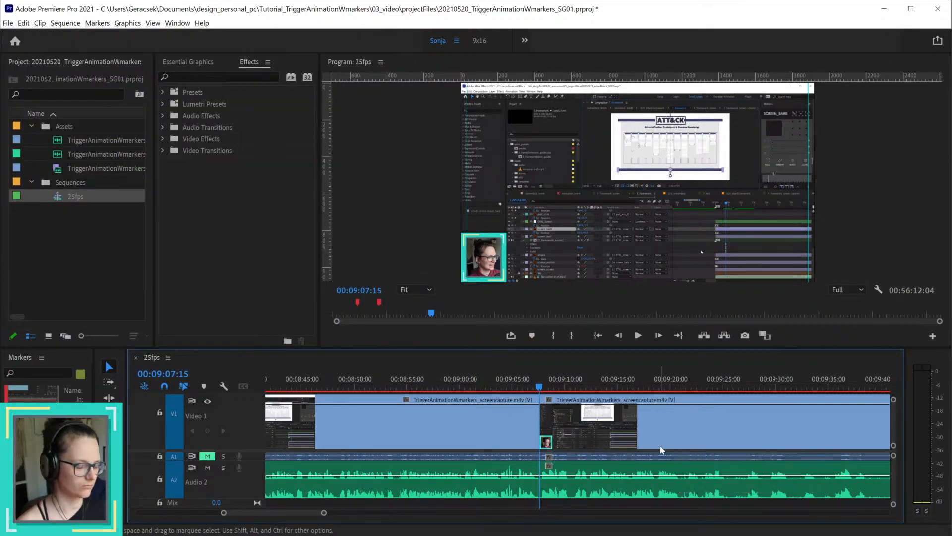
Step: Look over the whole 25fps timeline to judge the uncut material following 00:09:07:15
{"action": "scroll", "coordinate": [660, 449], "scroll_direction": "down", "scroll_amount": 2}
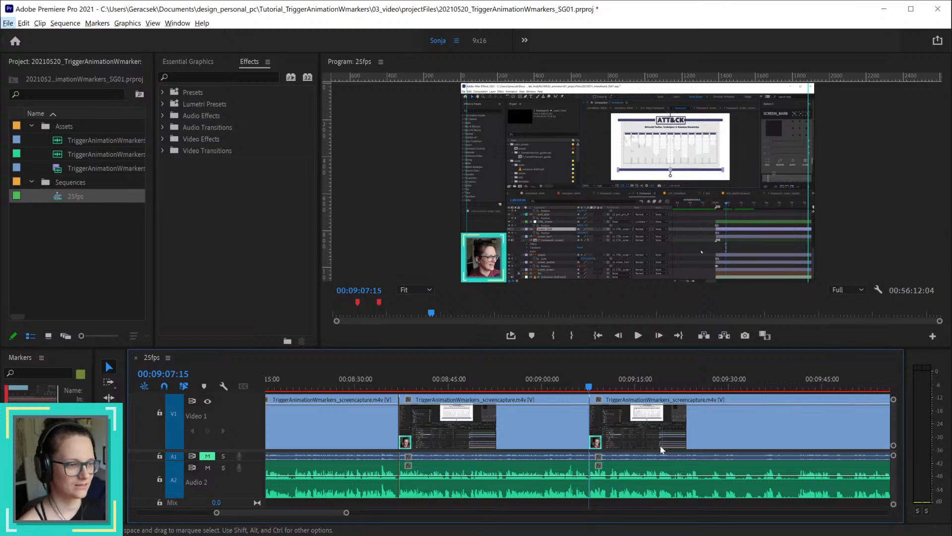
{"action": "scroll", "coordinate": [703, 453], "scroll_direction": "down", "scroll_amount": 5}
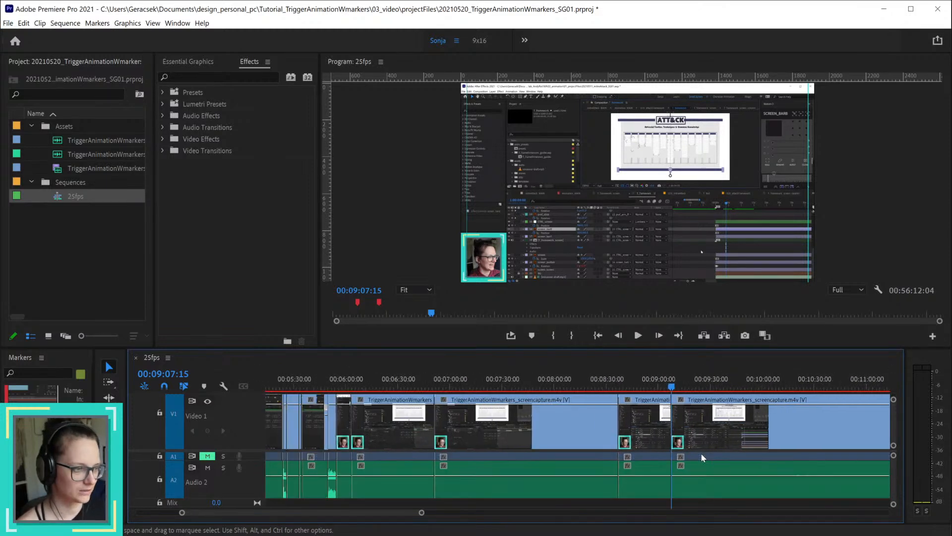
{"action": "scroll", "coordinate": [701, 453], "scroll_direction": "down", "scroll_amount": 8}
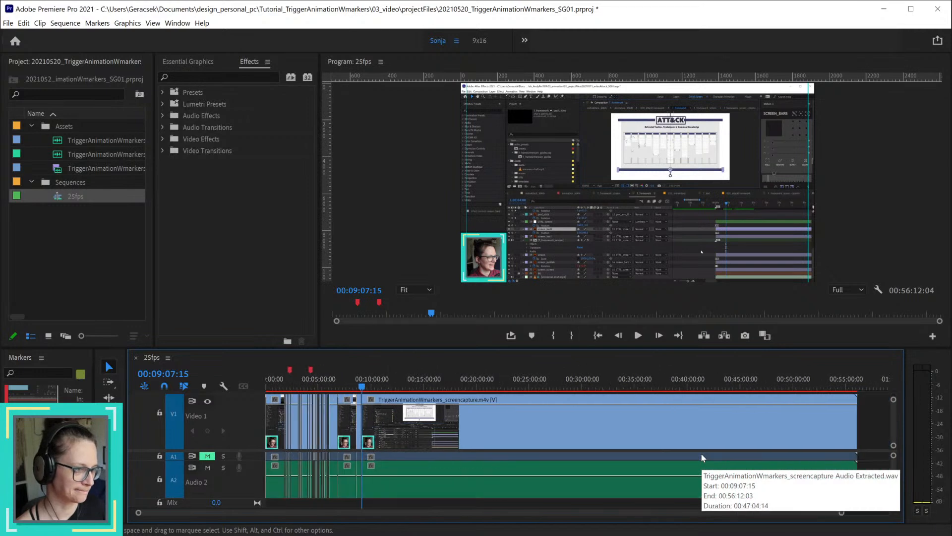
{"action": "scroll", "coordinate": [701, 453], "scroll_direction": "down", "scroll_amount": 1}
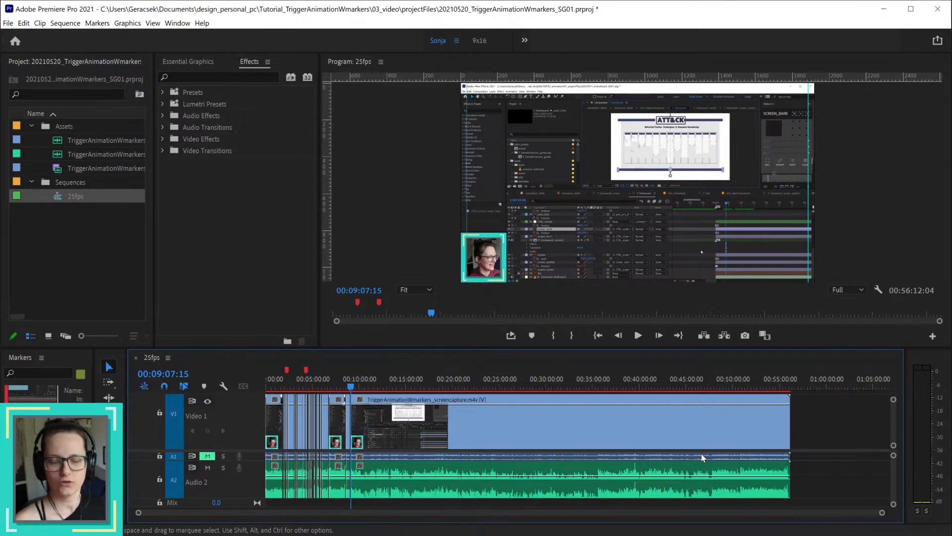
{"action": "scroll", "coordinate": [386, 436], "scroll_direction": "up", "scroll_amount": 4}
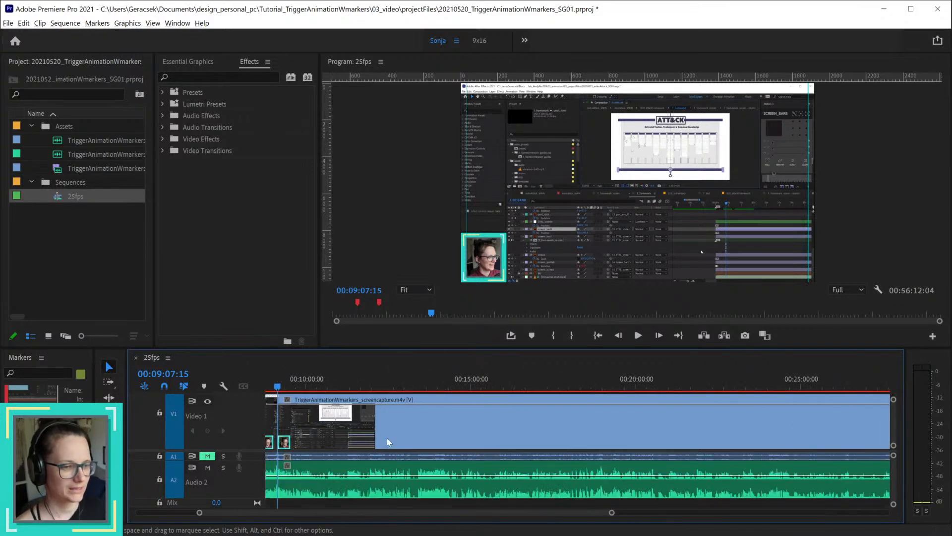
{"action": "scroll", "coordinate": [387, 438], "scroll_direction": "down", "scroll_amount": 1}
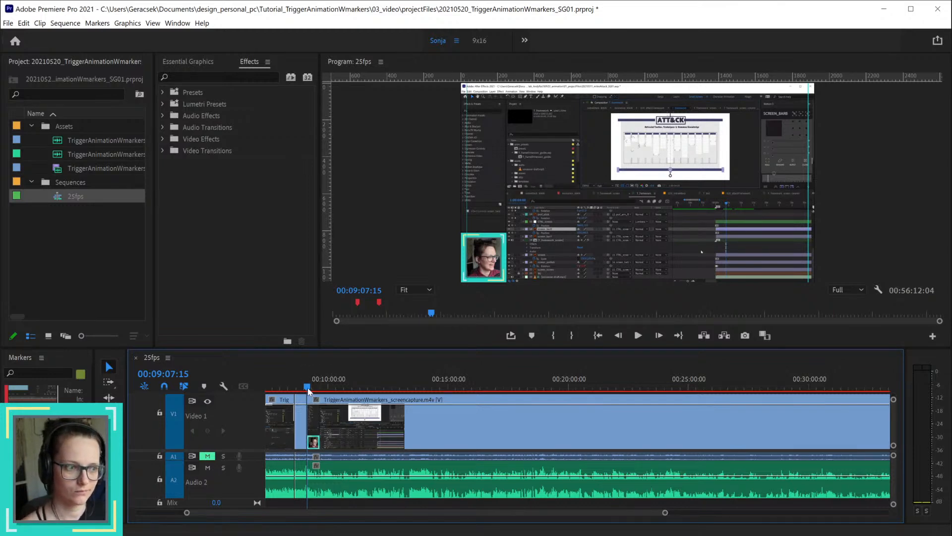
{"action": "left_click_drag", "start_coordinate": [307, 390], "coordinate": [282, 403]}
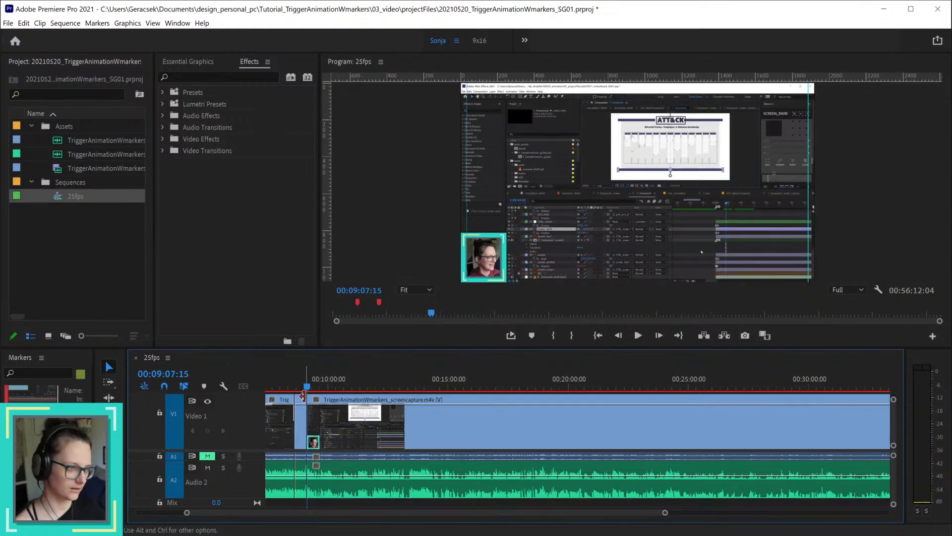
{"action": "scroll", "coordinate": [555, 450], "scroll_direction": "down", "scroll_amount": 6}
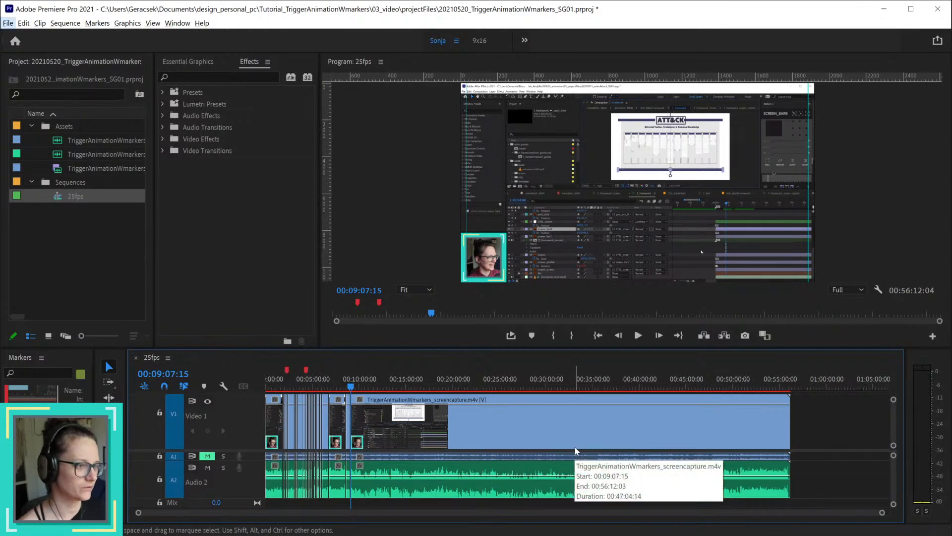
{"action": "scroll", "coordinate": [435, 409], "scroll_direction": "up", "scroll_amount": 4}
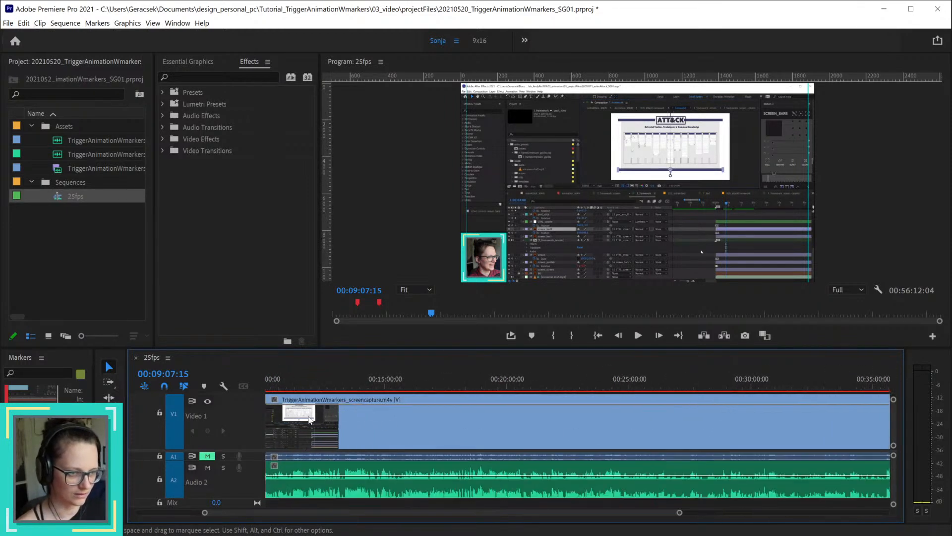
{"action": "scroll", "coordinate": [306, 514], "scroll_direction": "up", "scroll_amount": 2}
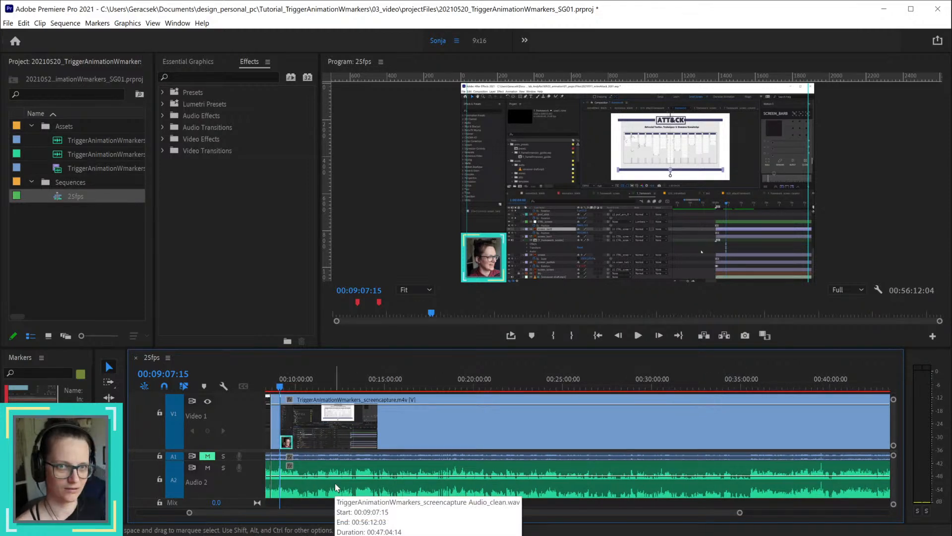
Step: Skim the screen capture and voice-over from 00:09:07:15 to about 00:13:20 to judge whether the material is needed
{"action": "key", "text": "space"}
{"action": "scroll", "coordinate": [336, 487], "scroll_direction": "up", "scroll_amount": 5}
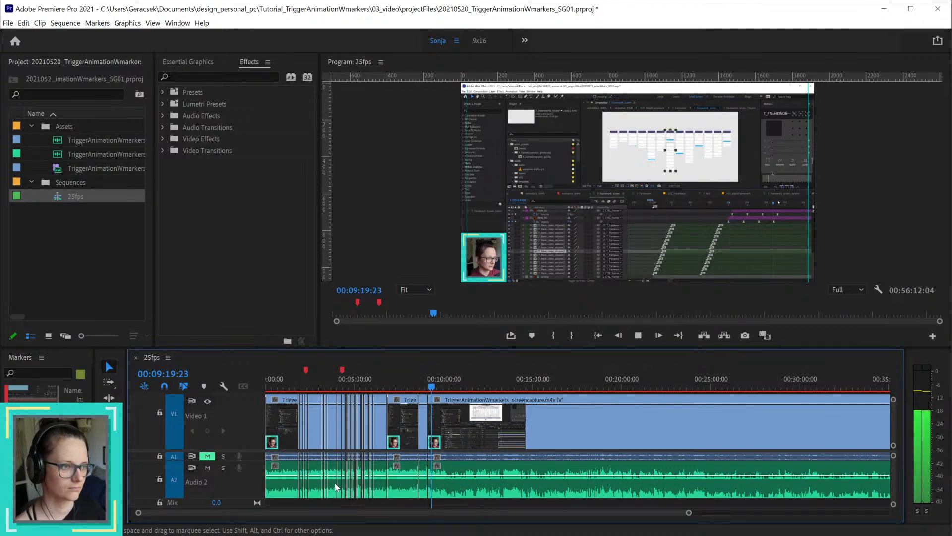
{"action": "left_click", "coordinate": [446, 388]}
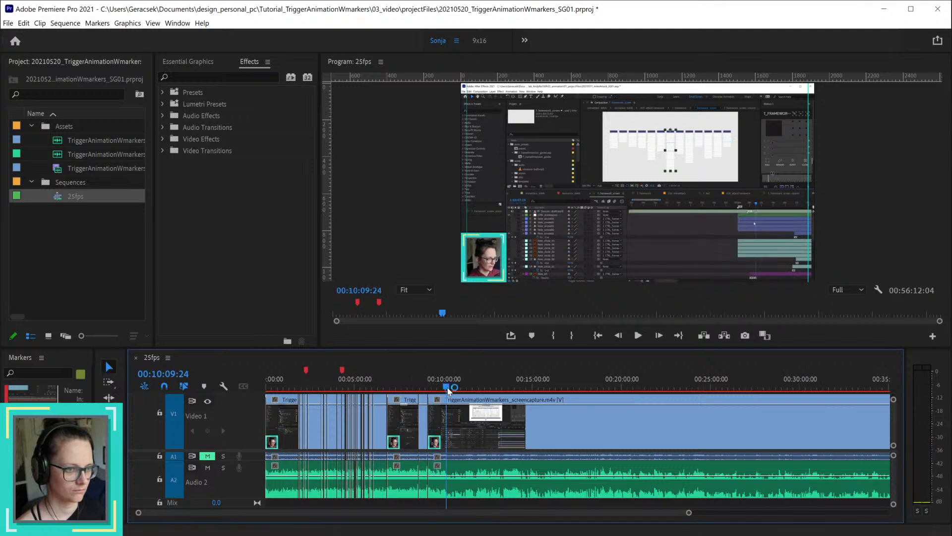
{"action": "left_click", "coordinate": [446, 389]}
{"action": "left_click_drag", "start_coordinate": [454, 390], "coordinate": [486, 389]}
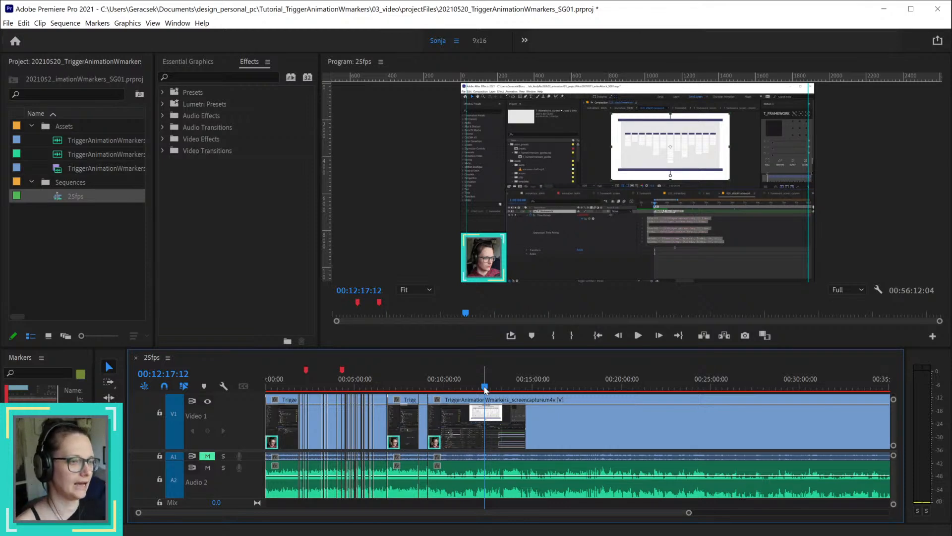
{"action": "left_click", "coordinate": [425, 387]}
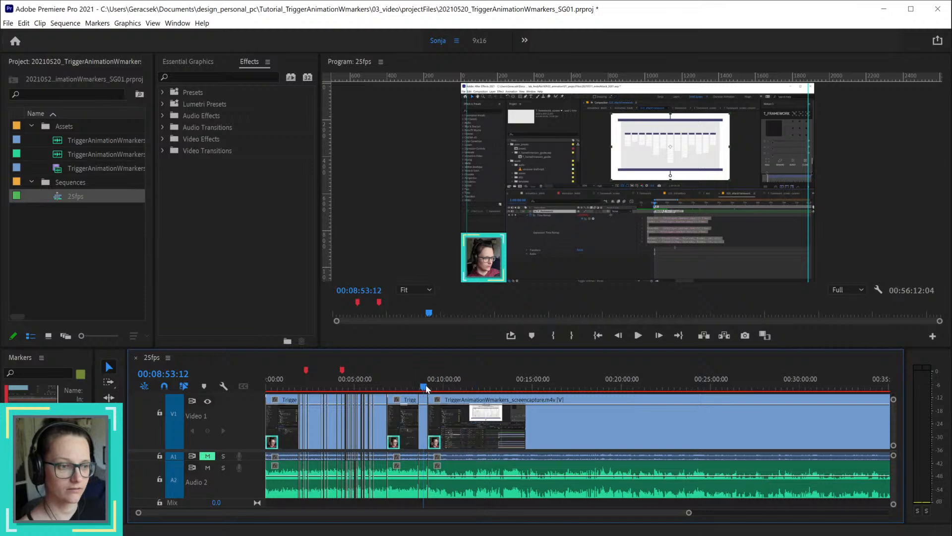
{"action": "left_click_drag", "start_coordinate": [427, 389], "coordinate": [506, 400]}
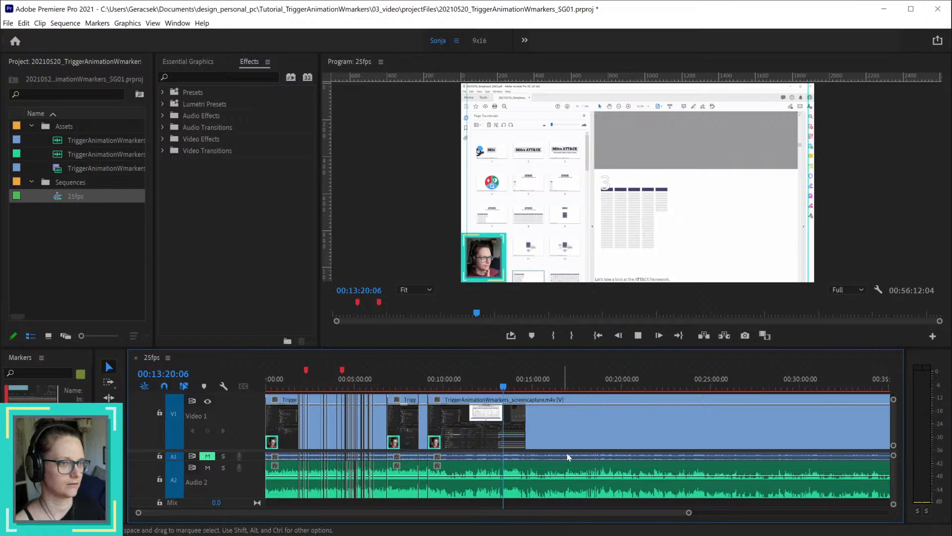
Step: Play the section from about 00:13:20 and replay it from 00:14:05:08 to check the marker-trigger explanation
{"action": "key", "text": "space"}
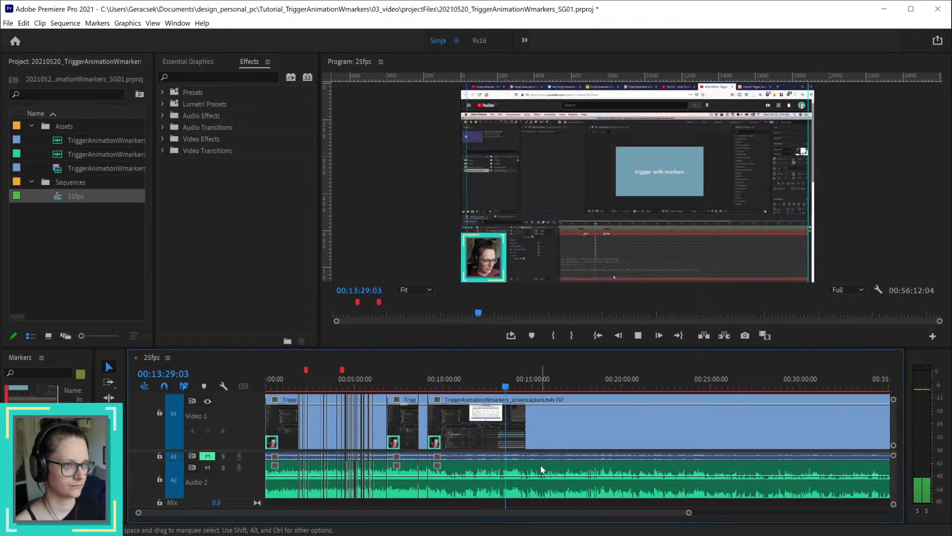
{"action": "left_click", "coordinate": [509, 387]}
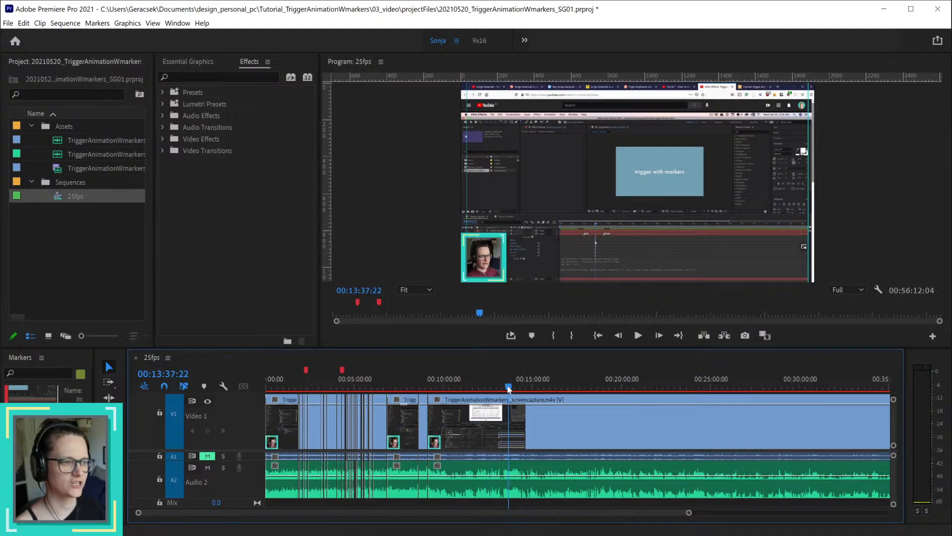
{"action": "key", "text": "space"}
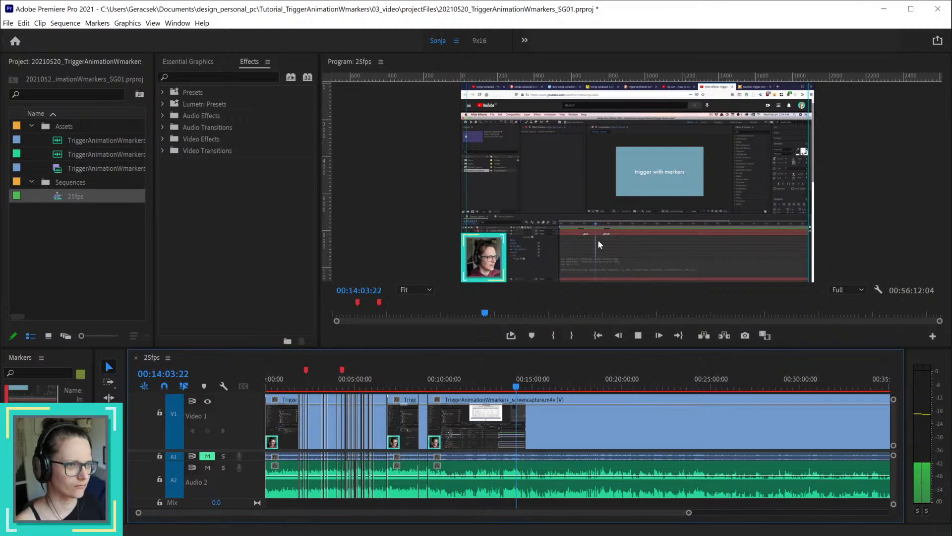
{"action": "key", "text": "space"}
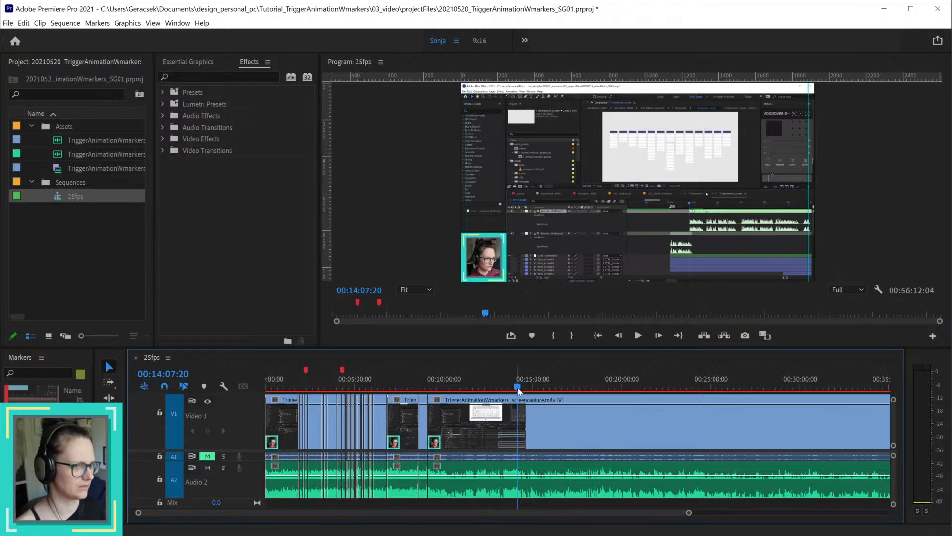
{"action": "left_click_drag", "start_coordinate": [519, 390], "coordinate": [518, 390]}
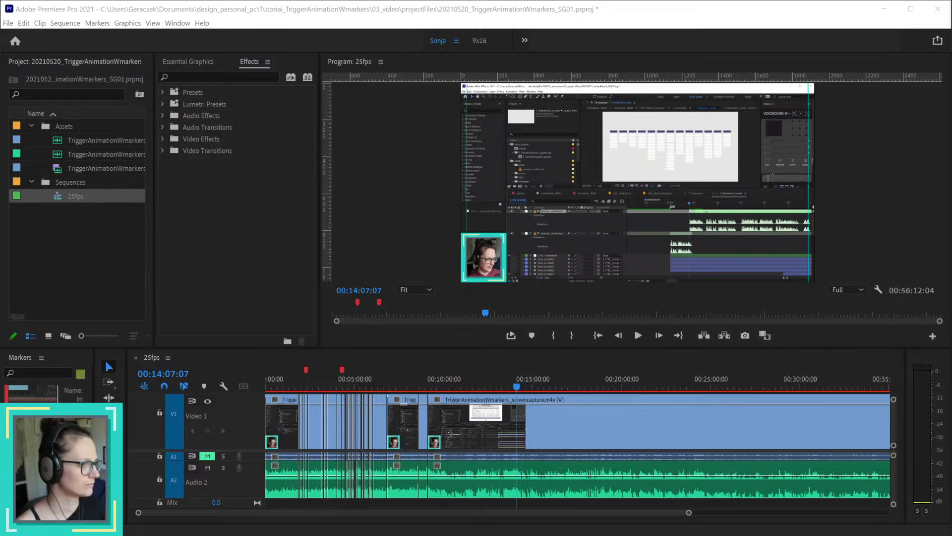
{"action": "left_click", "coordinate": [517, 388]}
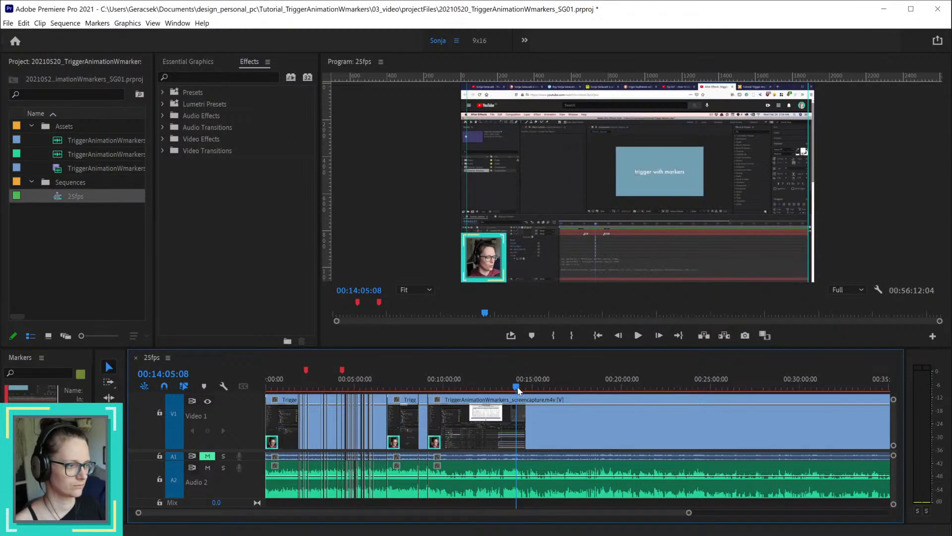
{"action": "key", "text": "space"}
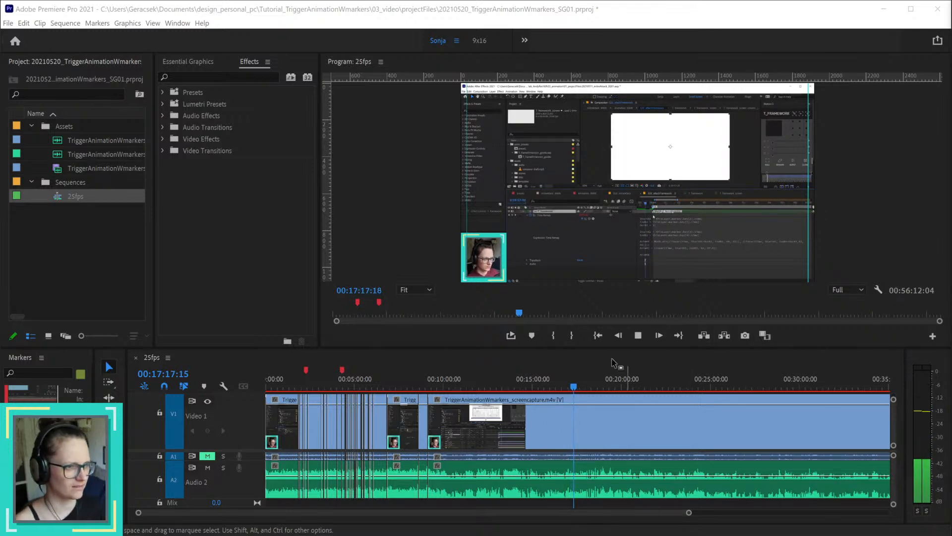
Step: Skim the uncut recording from about 00:17:17 to 00:50:30:22, sampling the voice-over around 00:37:26
{"action": "left_click", "coordinate": [575, 387]}
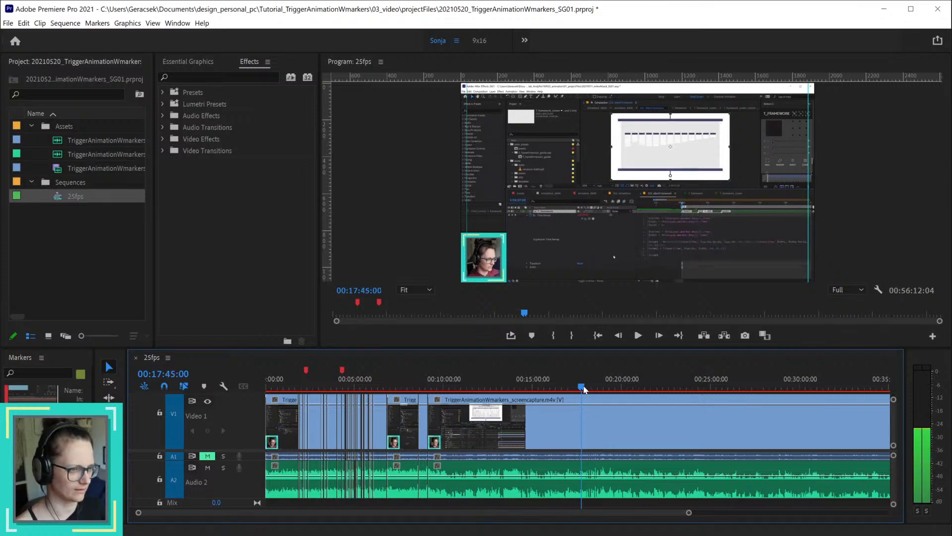
{"action": "left_click_drag", "start_coordinate": [581, 389], "coordinate": [836, 406]}
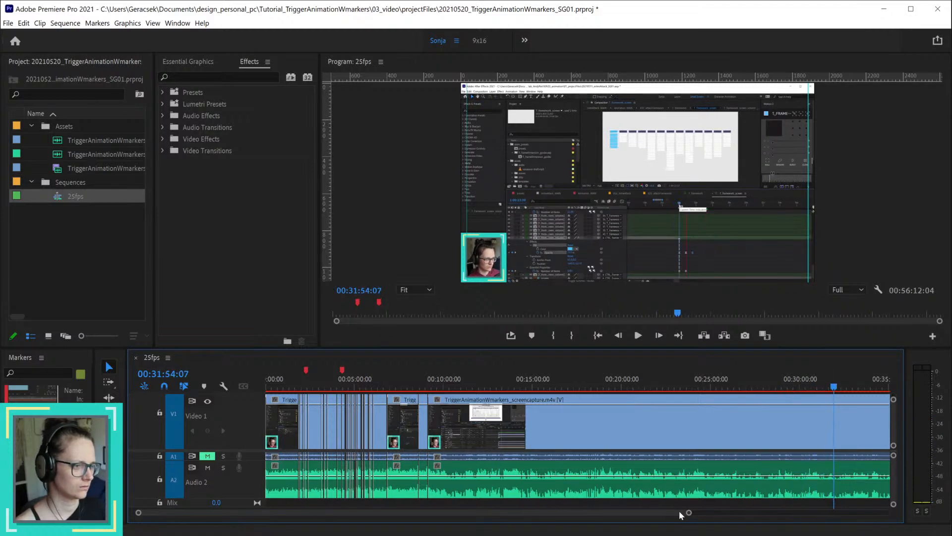
{"action": "left_click_drag", "start_coordinate": [682, 512], "coordinate": [832, 513]}
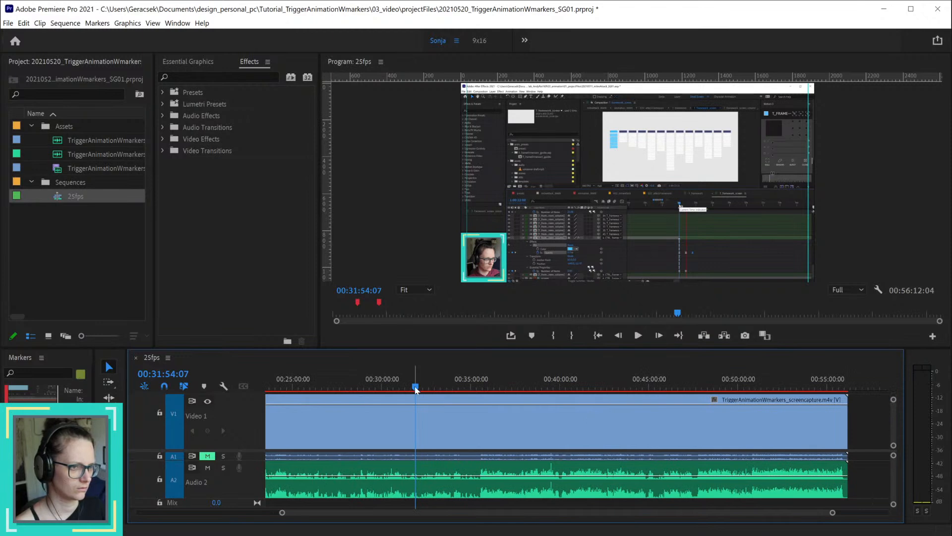
{"action": "left_click_drag", "start_coordinate": [429, 386], "coordinate": [514, 392]}
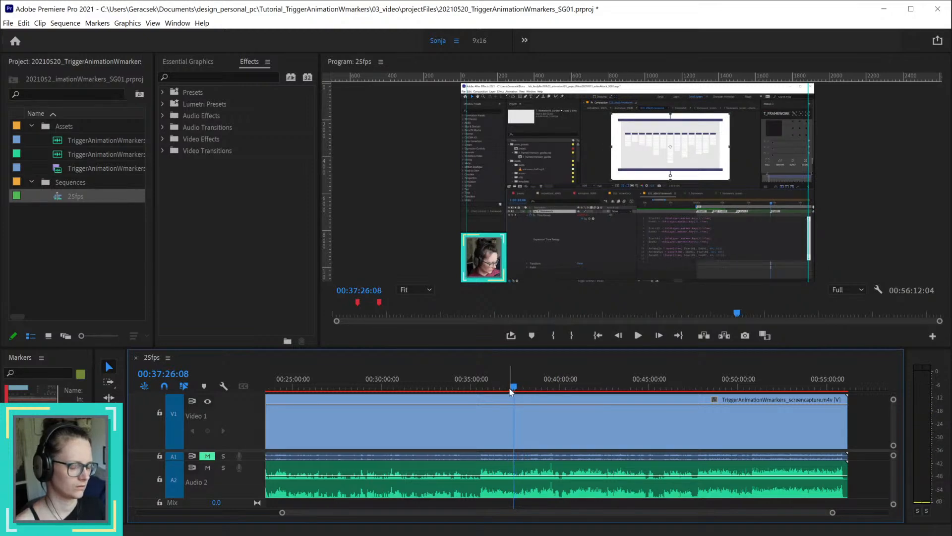
{"action": "key", "text": "space"}
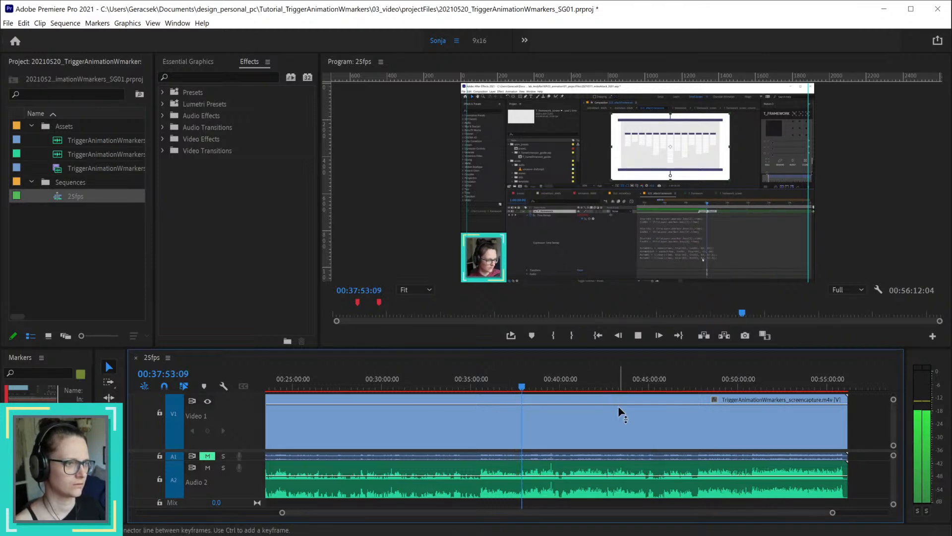
{"action": "left_click", "coordinate": [530, 387]}
{"action": "left_click_drag", "start_coordinate": [534, 389], "coordinate": [746, 392]}
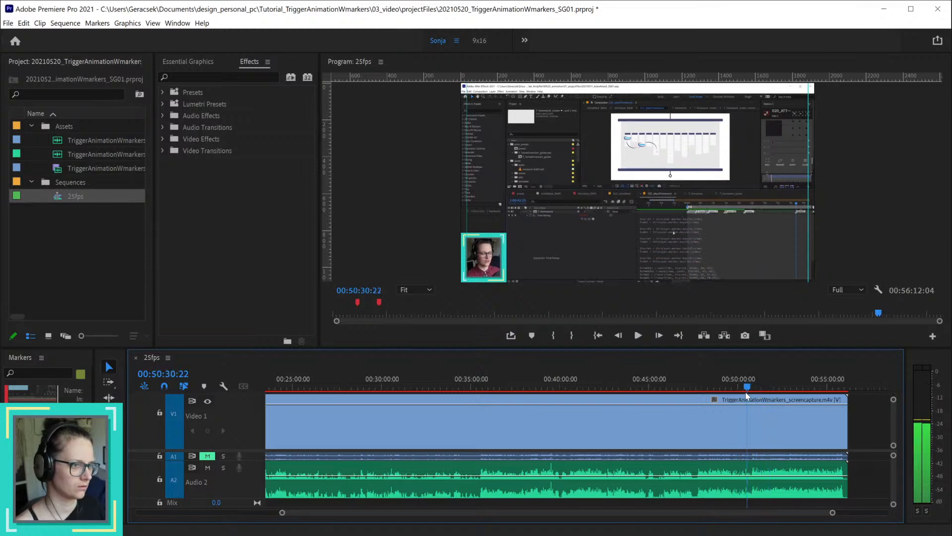
Step: Play through the closing part from 00:50:30:22 to the outro at 00:55:50:02
{"action": "key", "text": "space"}
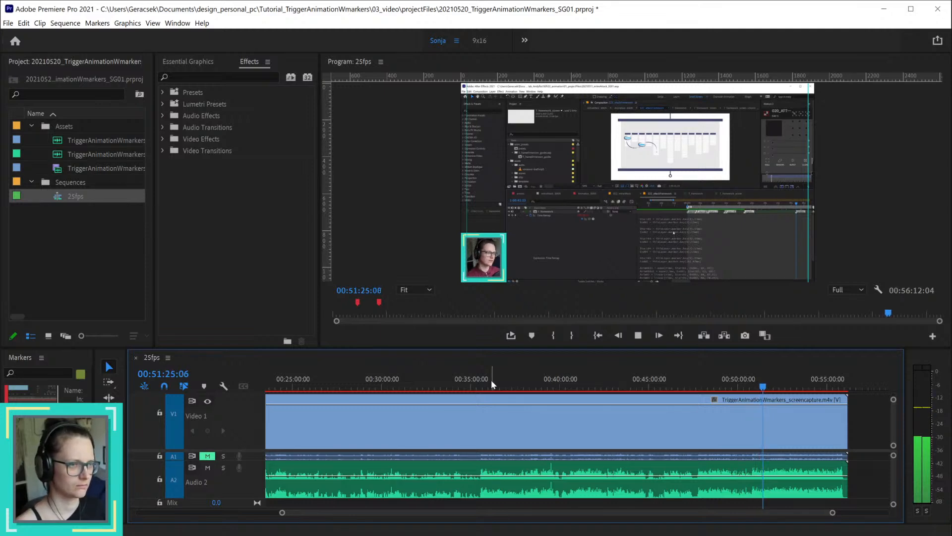
{"action": "left_click", "coordinate": [751, 388]}
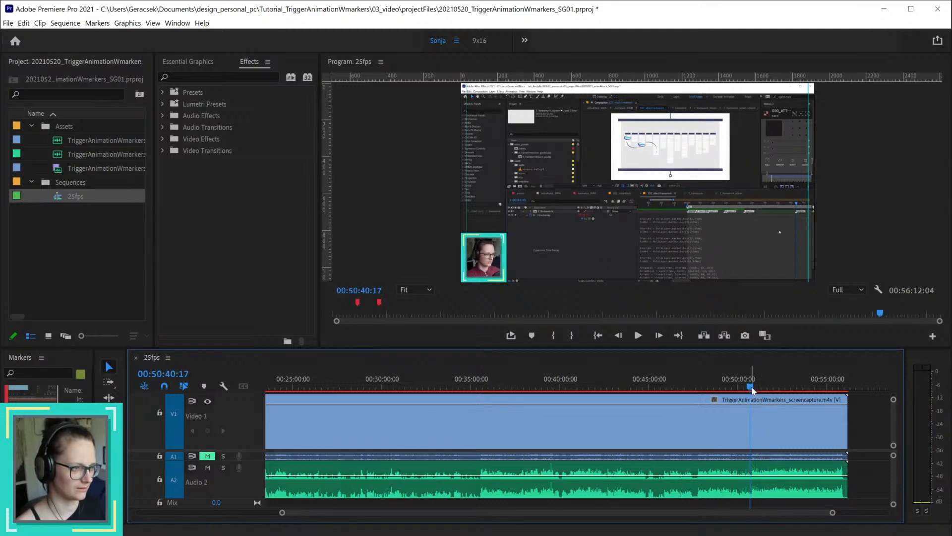
{"action": "left_click_drag", "start_coordinate": [752, 388], "coordinate": [753, 388]}
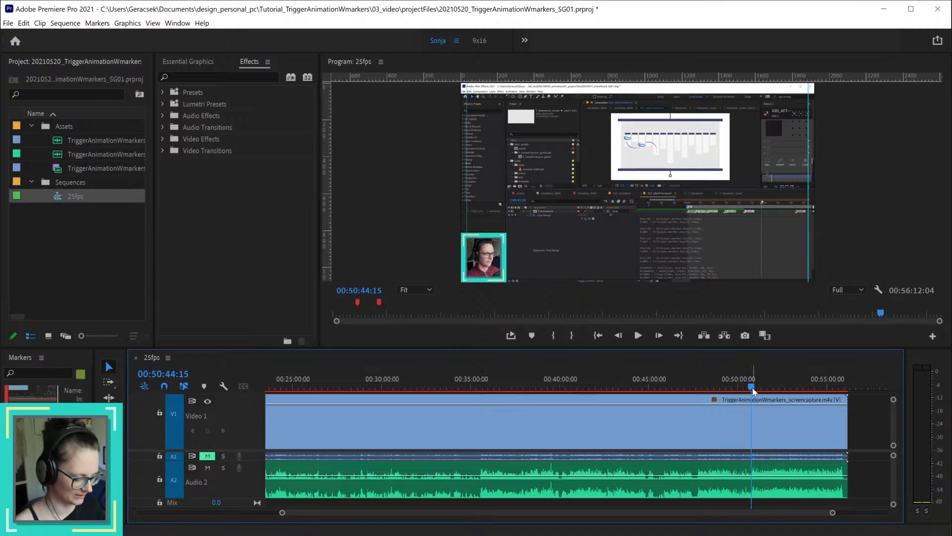
{"action": "key", "text": "space"}
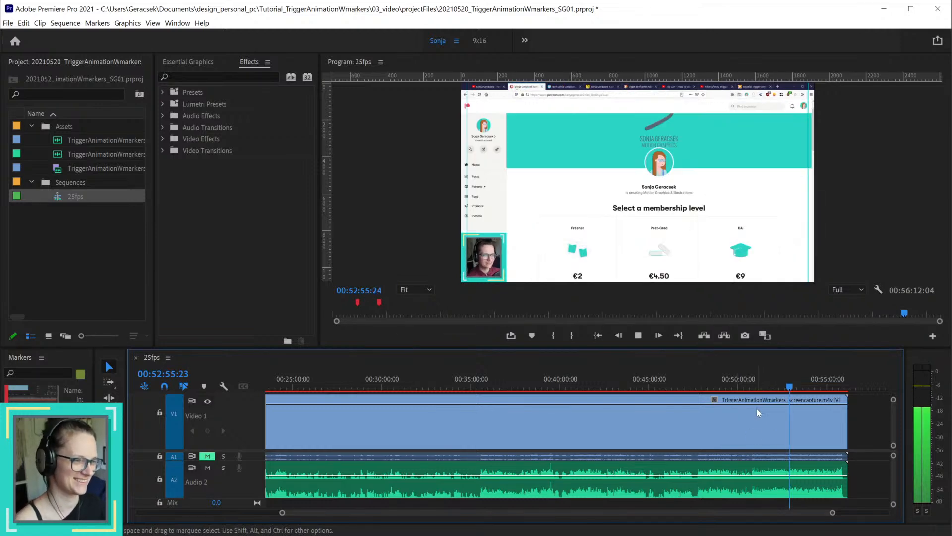
{"action": "left_click", "coordinate": [794, 385]}
{"action": "left_click_drag", "start_coordinate": [796, 387], "coordinate": [829, 383]}
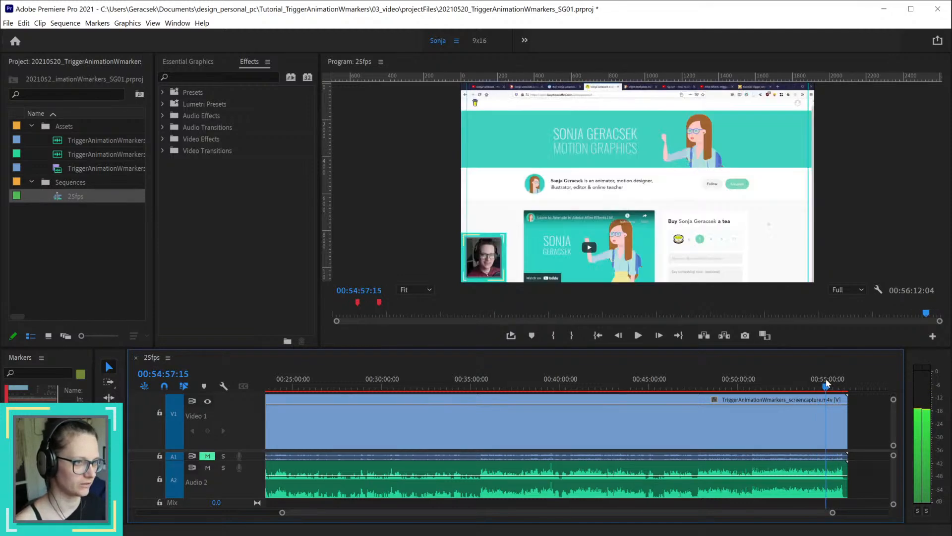
{"action": "key", "text": "space"}
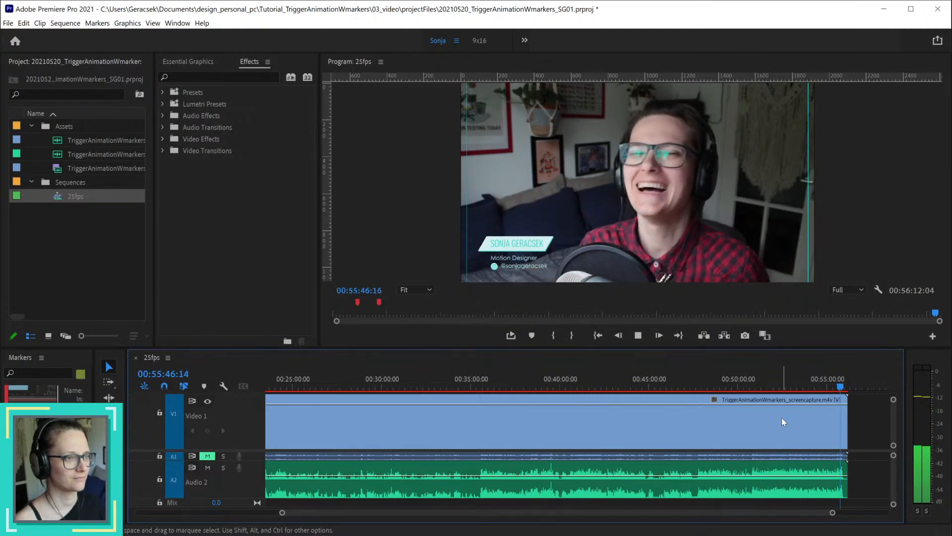
{"action": "key", "text": "space"}
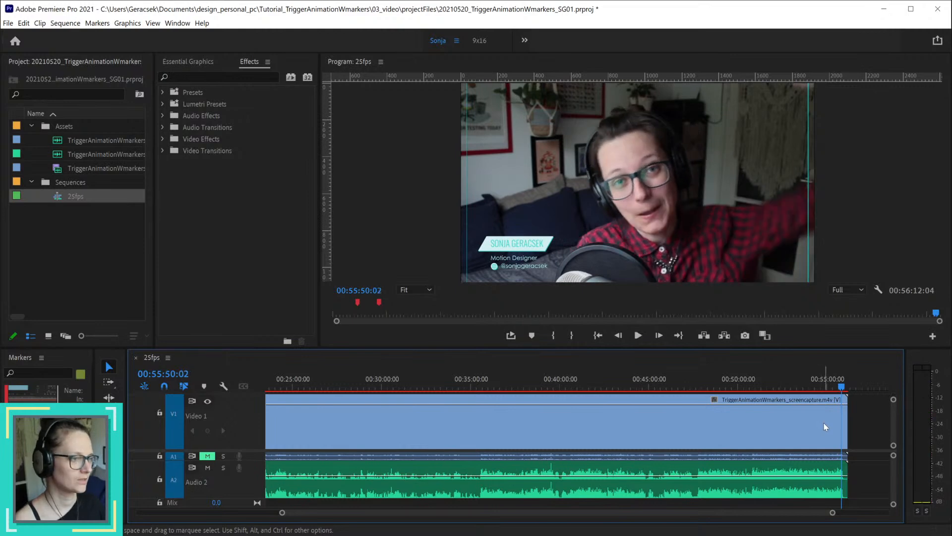
Step: Delete all the screen capture and voice-over material following the cut at 00:09:07:15
{"action": "key", "text": "minus"}
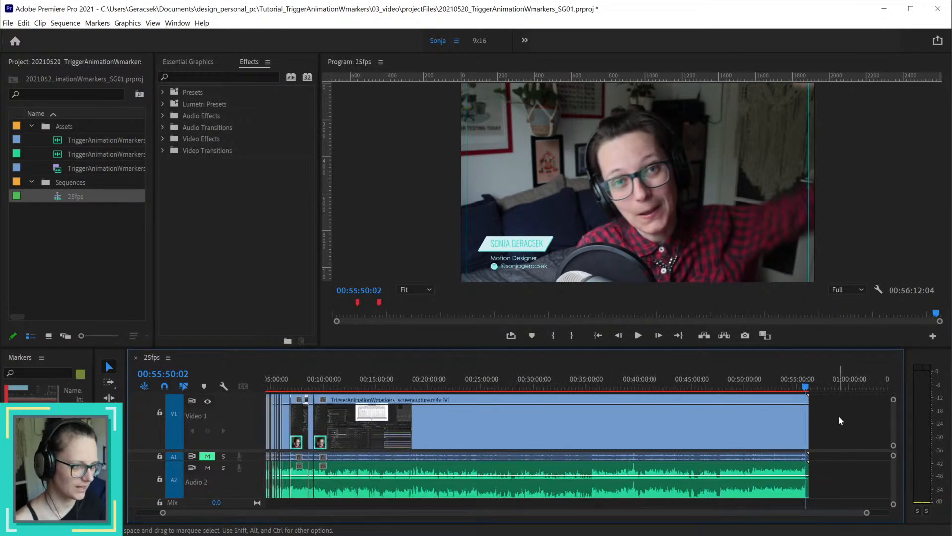
{"action": "left_click_drag", "start_coordinate": [838, 415], "coordinate": [714, 492]}
{"action": "key", "text": "Delete"}
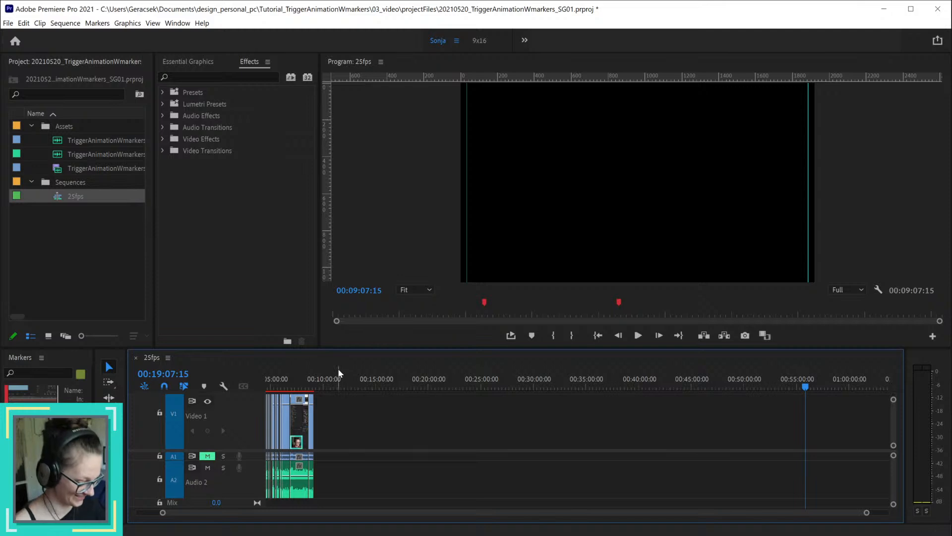
Step: Return to the start of the 25fps sequence and examine the cuts across the whole remaining timeline
{"action": "key", "text": "Home"}
{"action": "scroll", "coordinate": [329, 374], "scroll_direction": "up", "scroll_amount": 5}
{"action": "key", "text": "alt"}
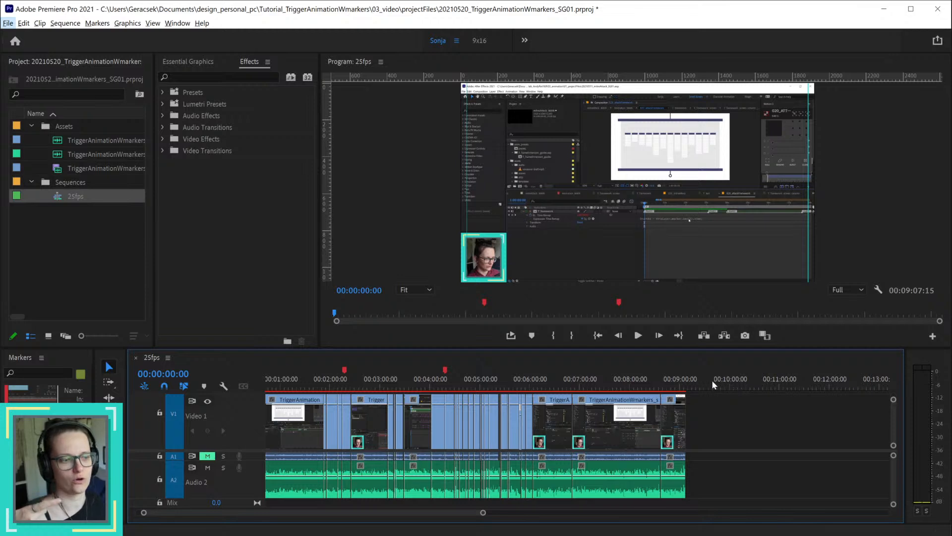
{"action": "scroll", "coordinate": [480, 434], "scroll_direction": "up", "scroll_amount": 4}
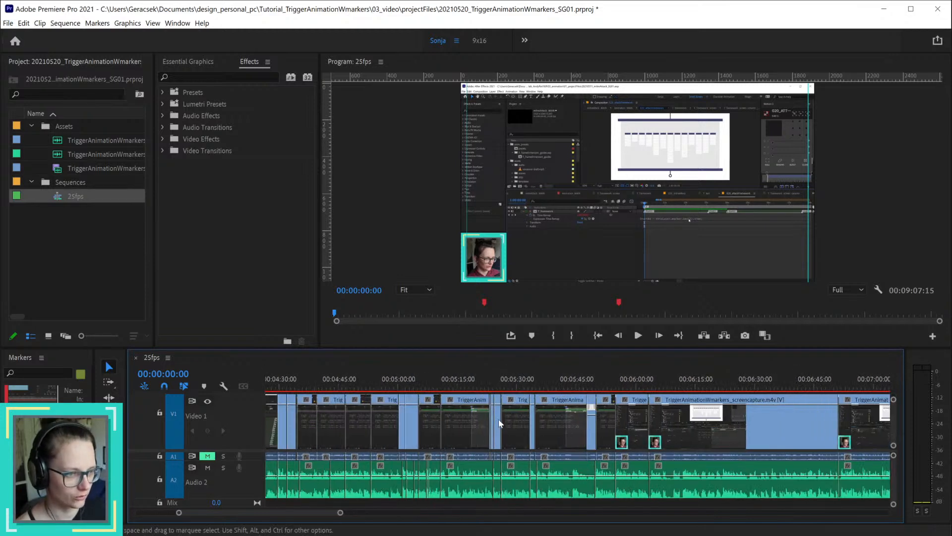
{"action": "scroll", "coordinate": [491, 437], "scroll_direction": "down", "scroll_amount": 5}
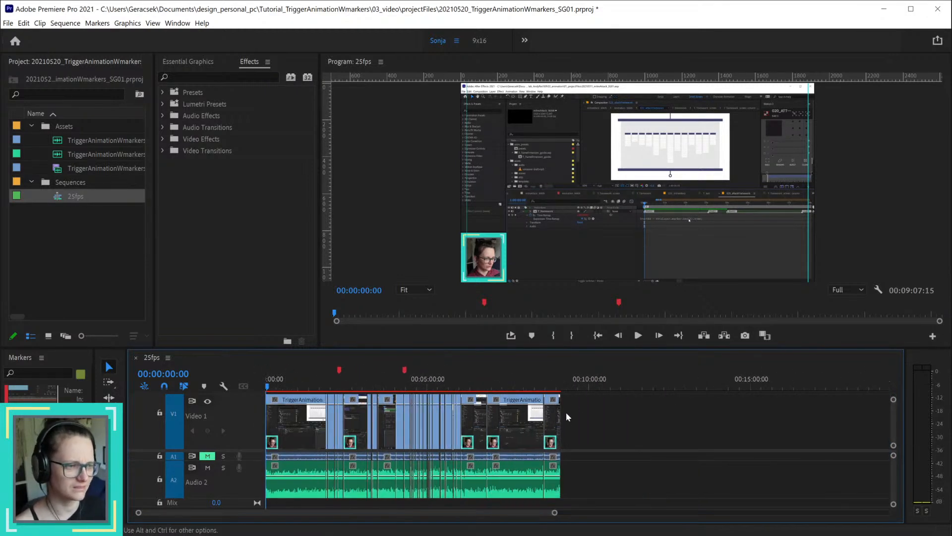
{"action": "scroll", "coordinate": [585, 386], "scroll_direction": "up", "scroll_amount": 6}
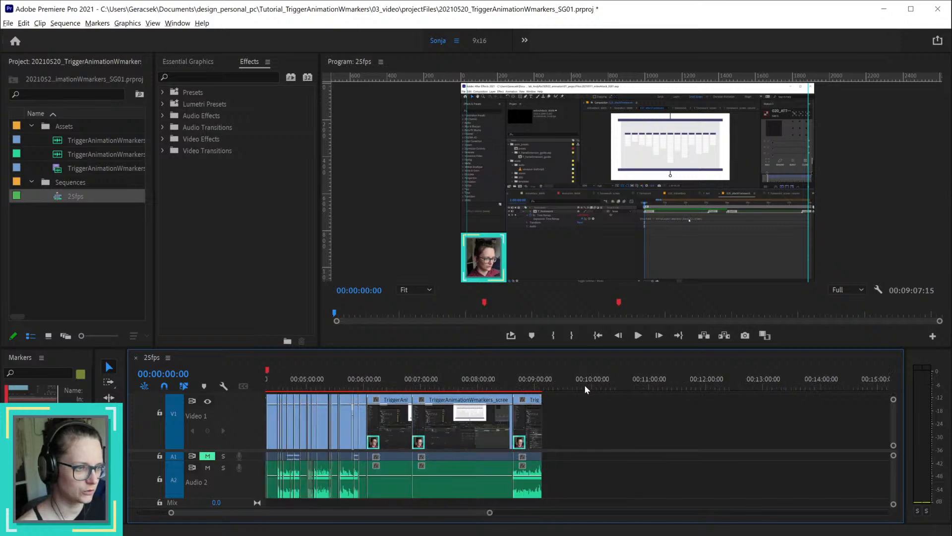
{"action": "scroll", "coordinate": [585, 385], "scroll_direction": "up", "scroll_amount": 2}
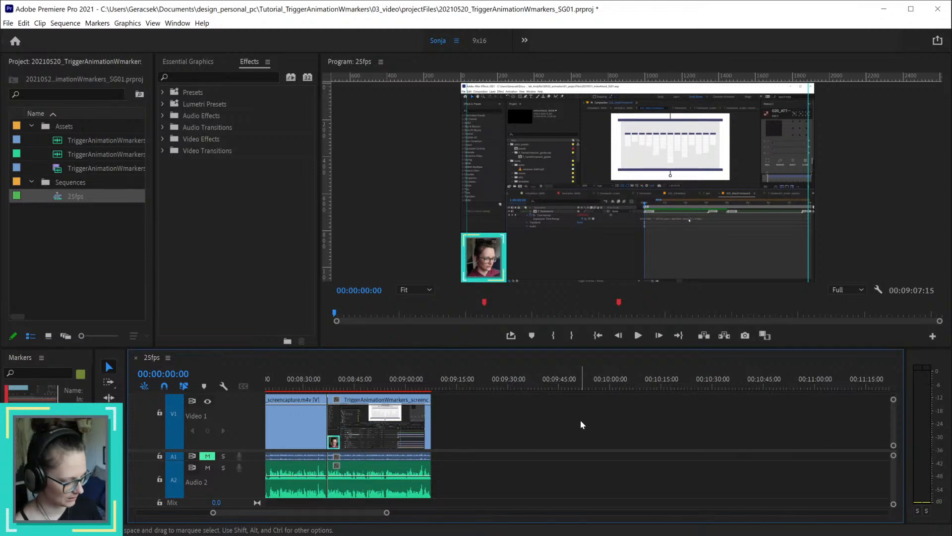
{"action": "key", "text": "backslash"}
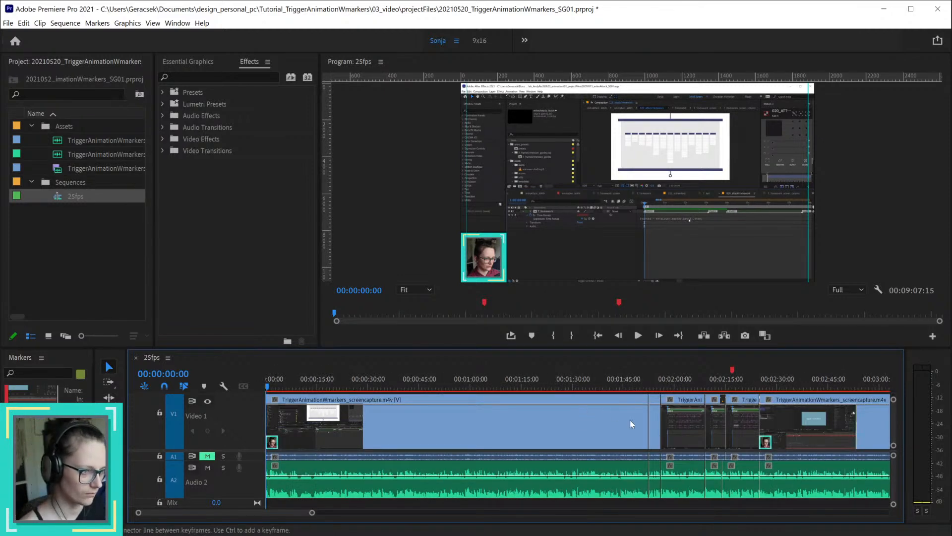
{"action": "scroll", "coordinate": [640, 428], "scroll_direction": "down", "scroll_amount": 2}
{"action": "scroll", "coordinate": [640, 430], "scroll_direction": "down", "scroll_amount": 3}
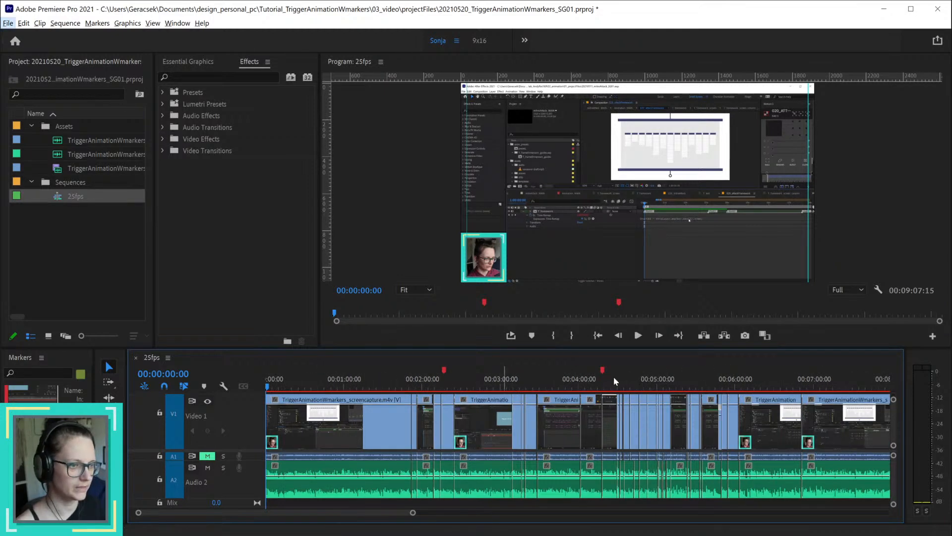
{"action": "scroll", "coordinate": [568, 401], "scroll_direction": "down", "scroll_amount": 4}
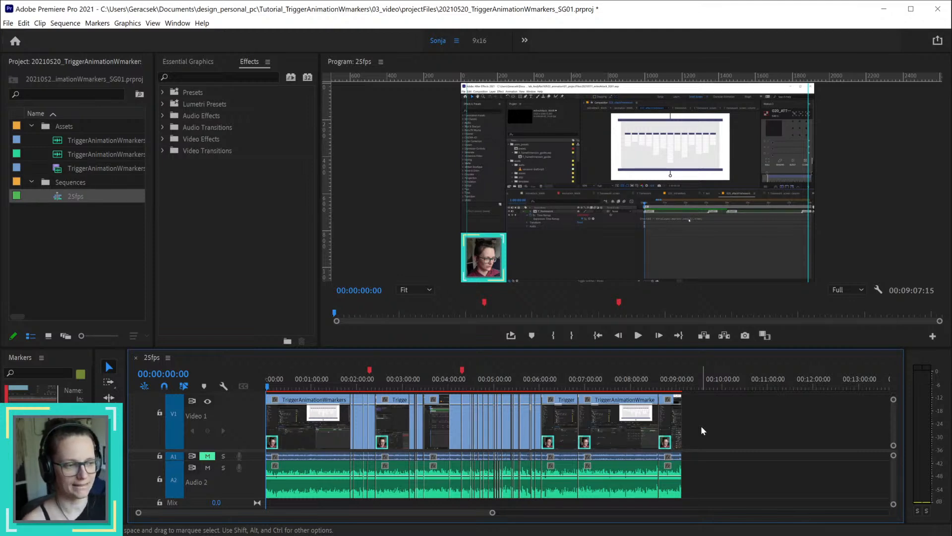
Step: Clear the selection of the last clips in the sequence and save the project
{"action": "left_click_drag", "start_coordinate": [709, 421], "coordinate": [623, 437]}
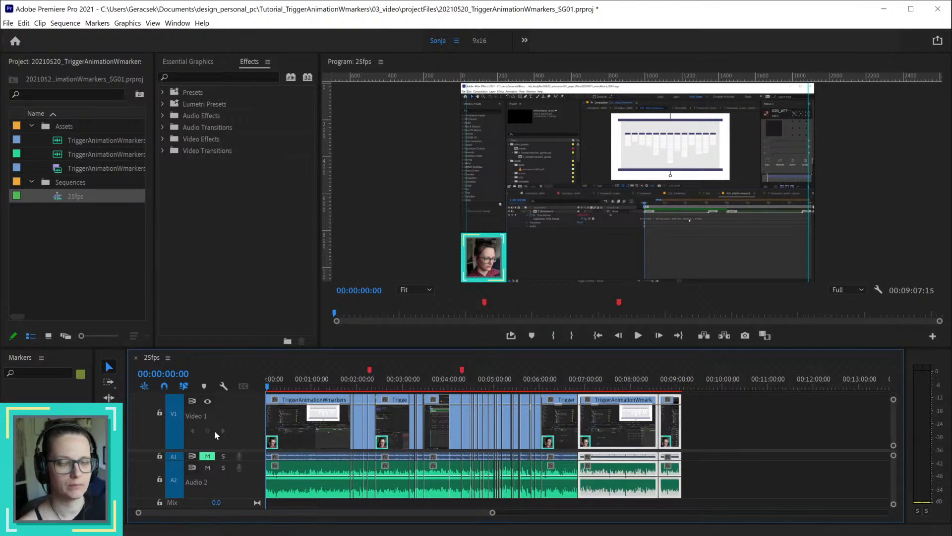
{"action": "left_click", "coordinate": [741, 420]}
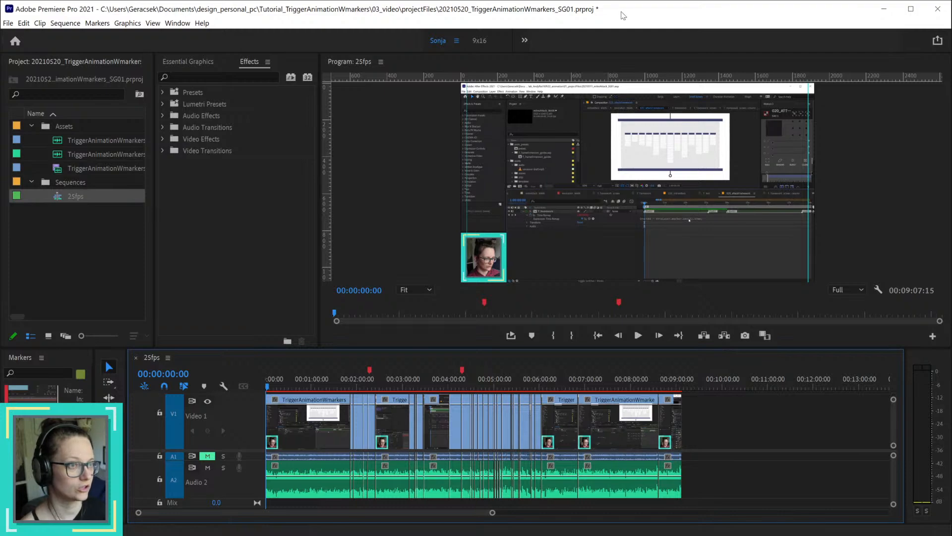
{"action": "key", "text": "ctrl+s"}
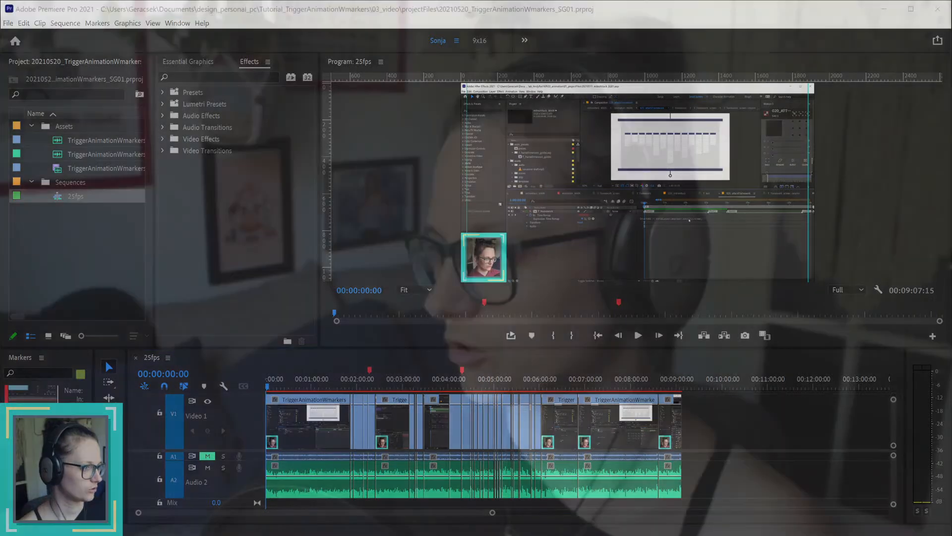